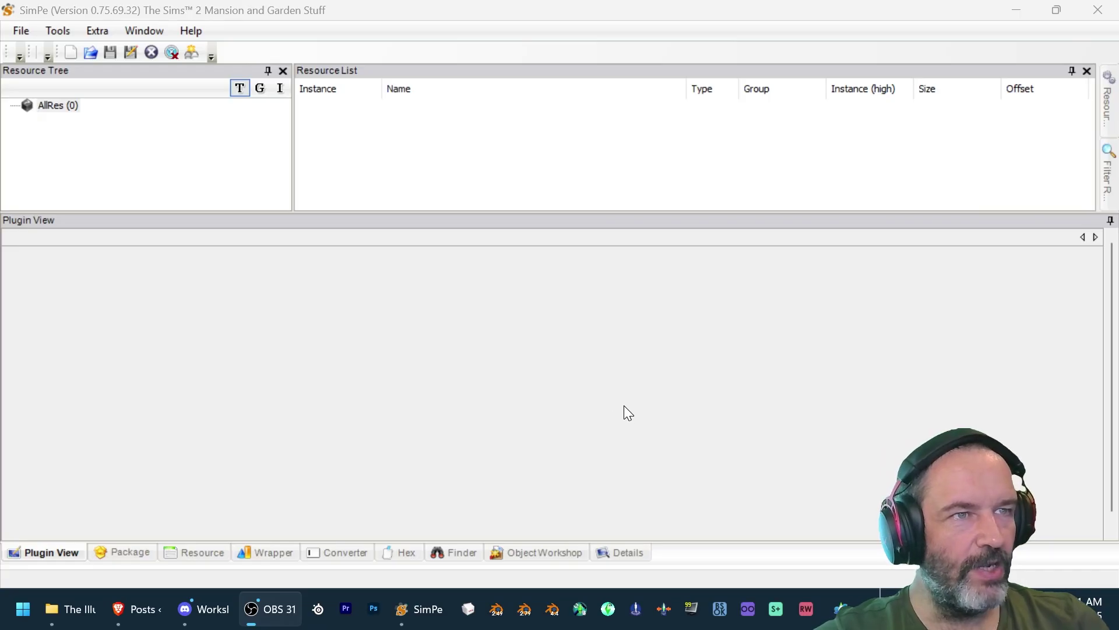
- In the Open Package dialog, rename QuinctiaBlakkwerkTattoo1.package as MaxisSportOverlay3.package
{"action": "left_click", "coordinate": [387, 455]}
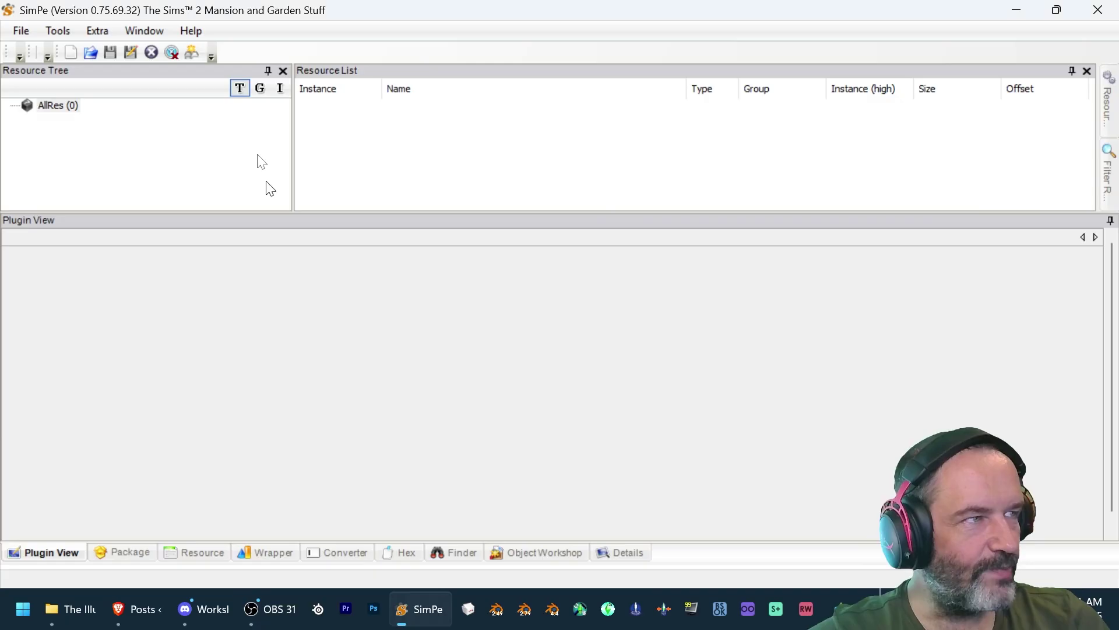
{"action": "left_click", "coordinate": [22, 33]}
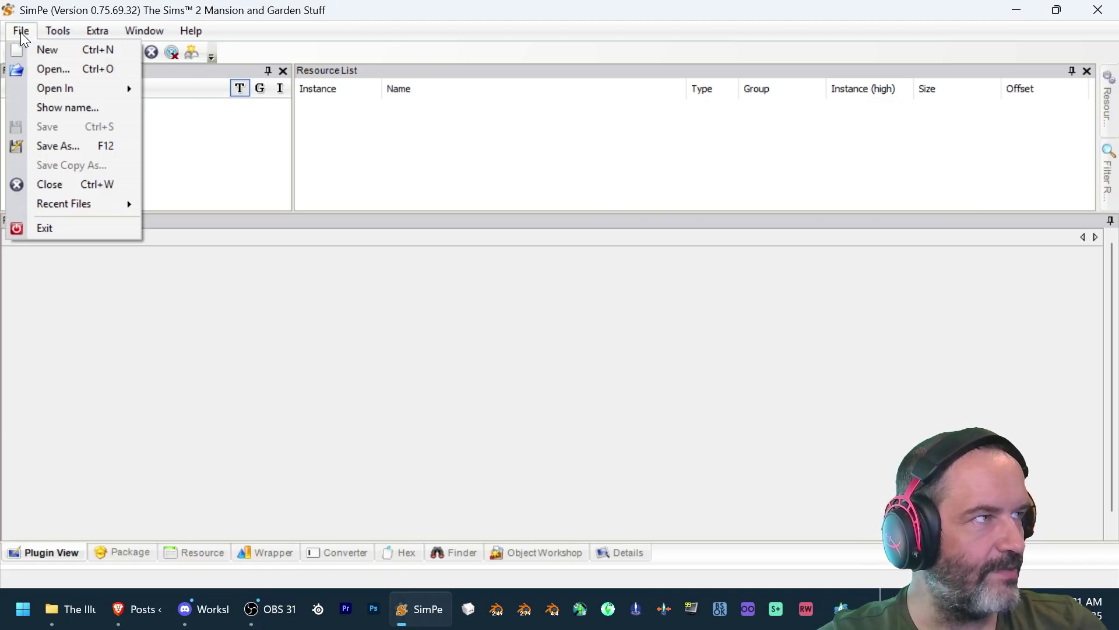
{"action": "left_click", "coordinate": [42, 68]}
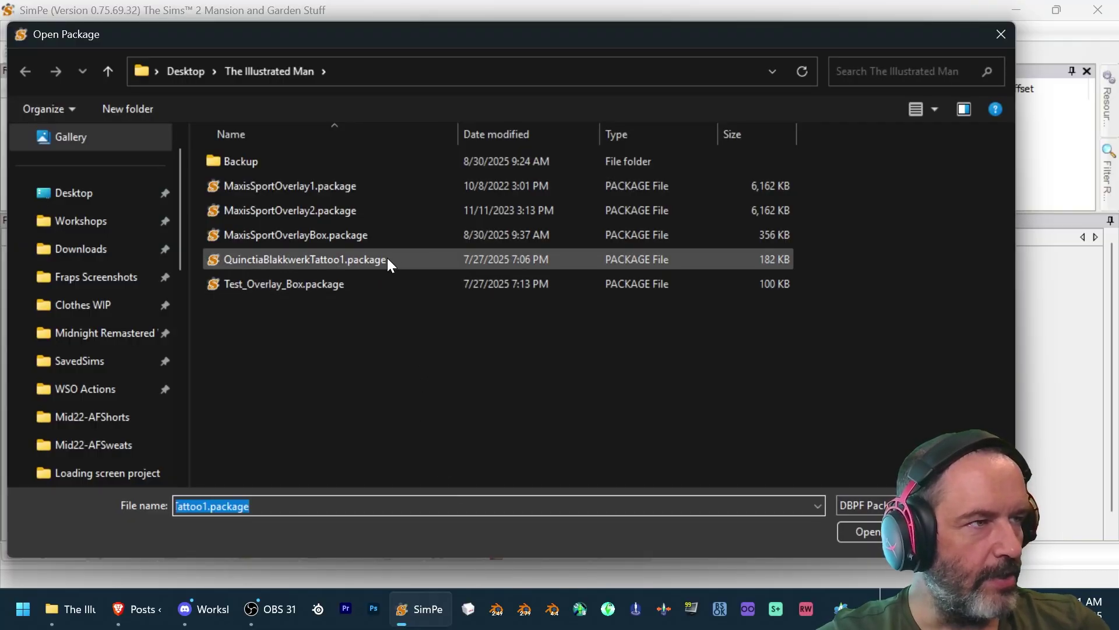
{"action": "left_click", "coordinate": [348, 260]}
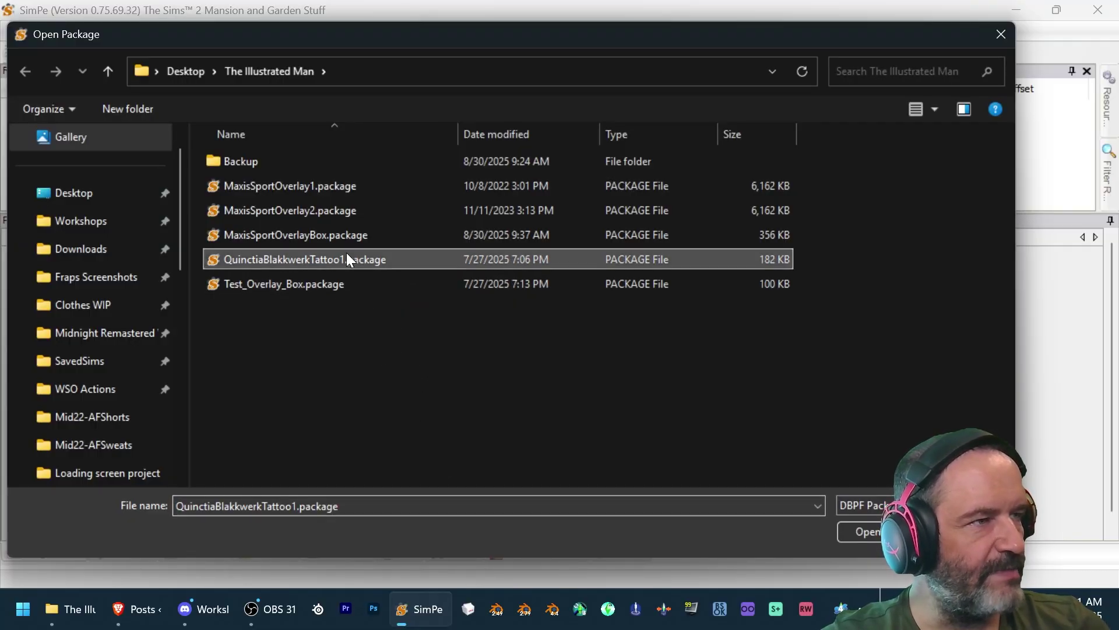
{"action": "right_click", "coordinate": [349, 257]}
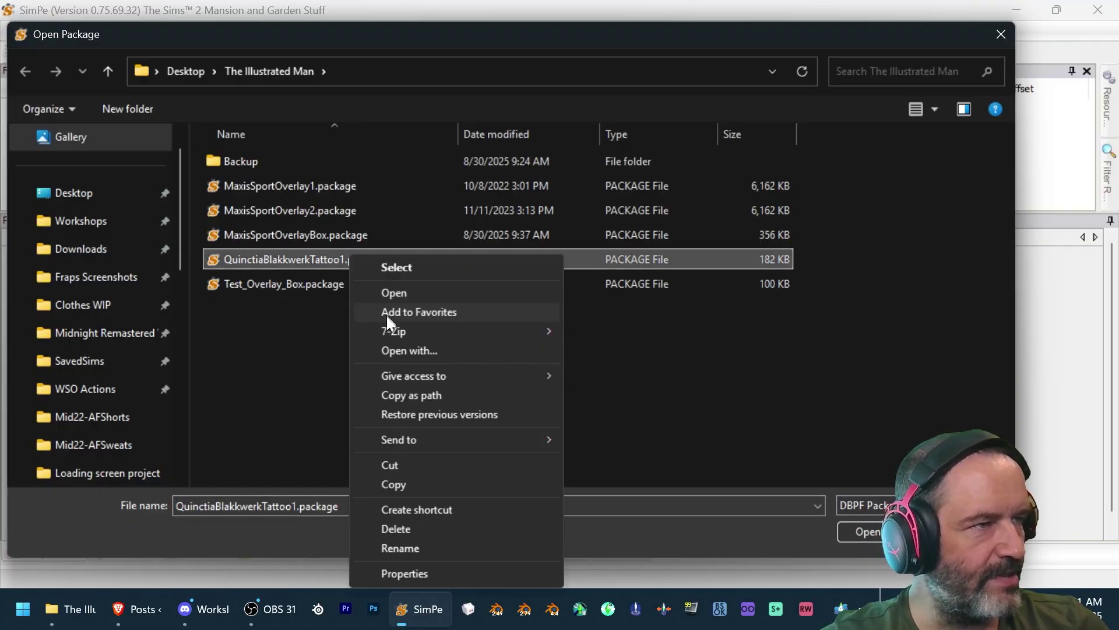
{"action": "left_click", "coordinate": [421, 548]}
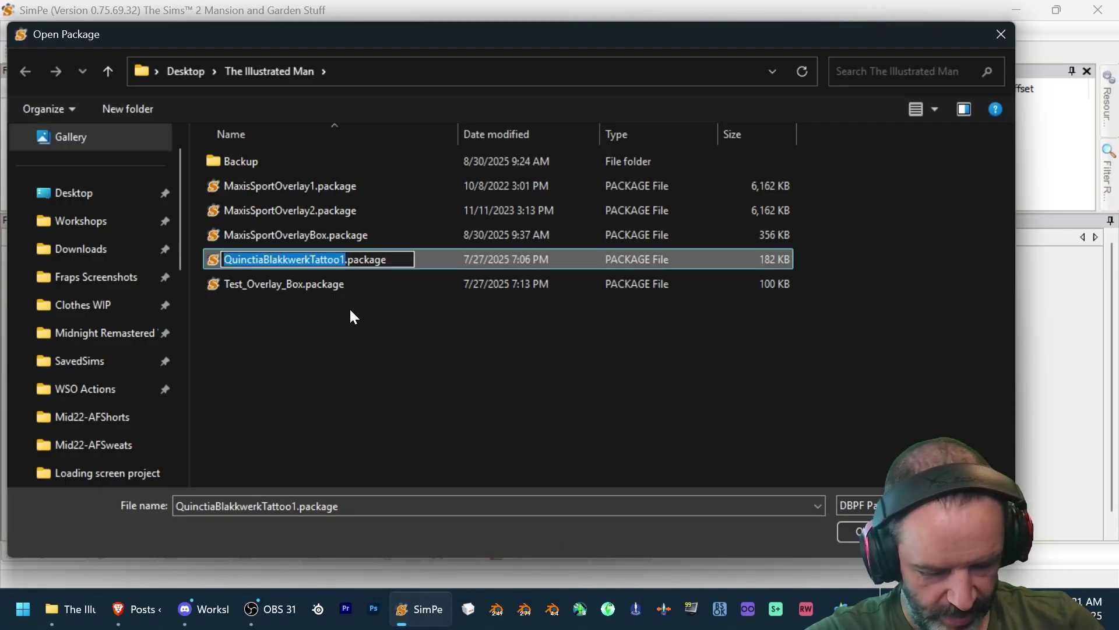
{"action": "type", "text": "Maxis"}
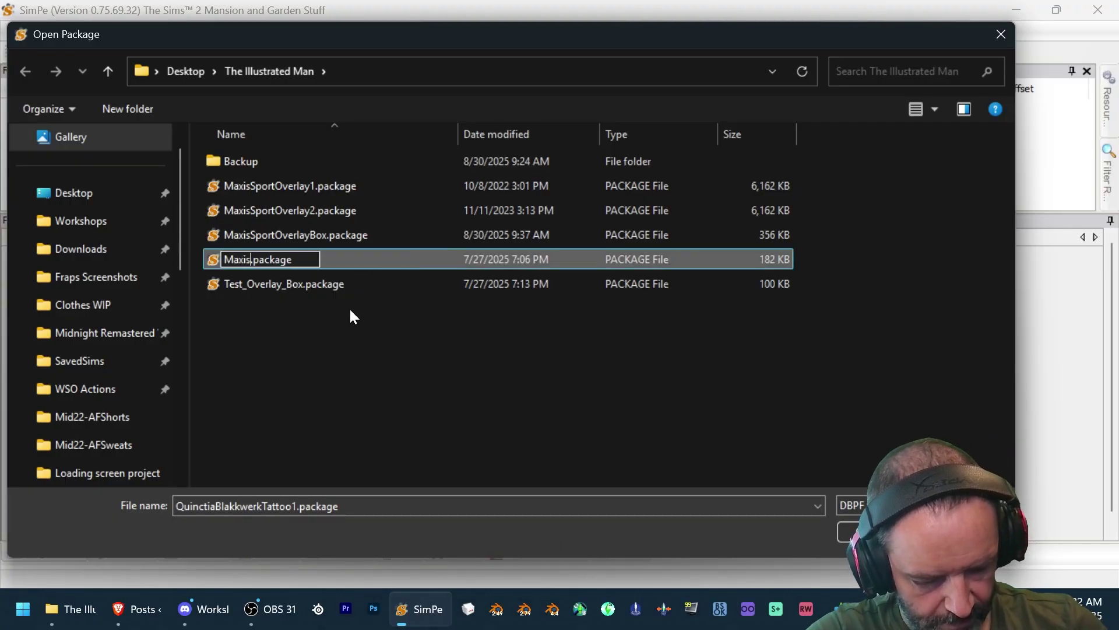
{"action": "type", "text": "Sport"}
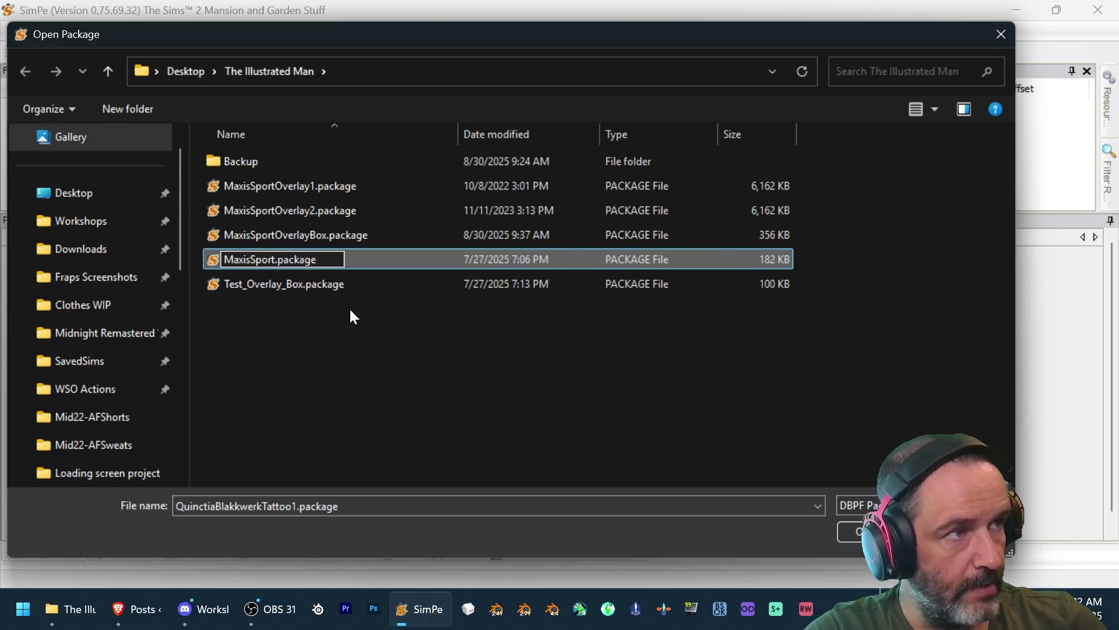
{"action": "type", "text": "Over"}
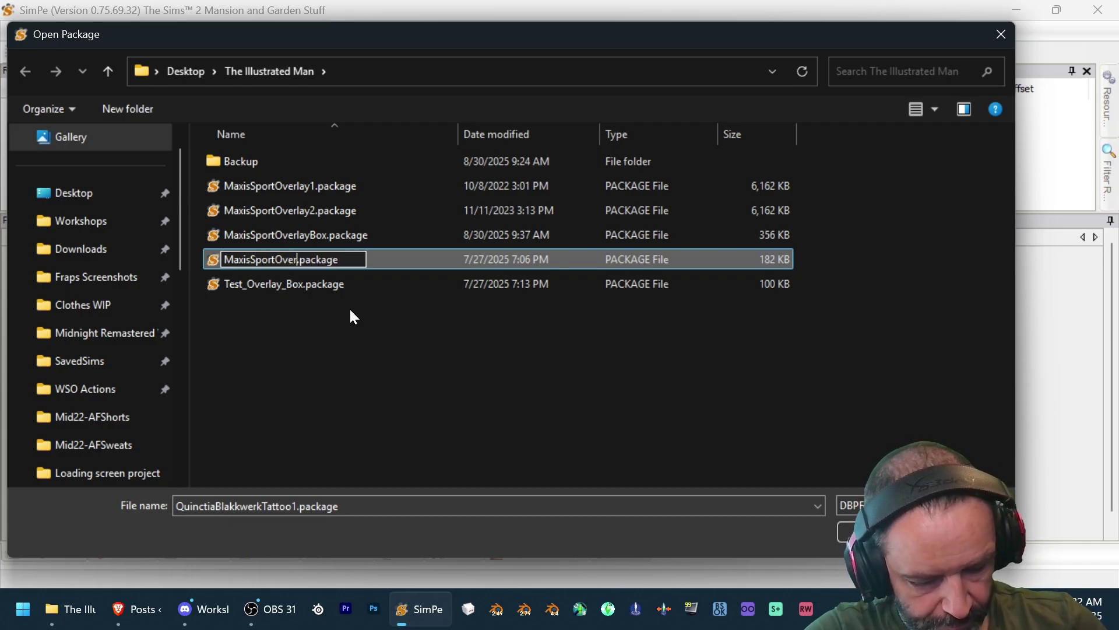
{"action": "type", "text": "lay"}
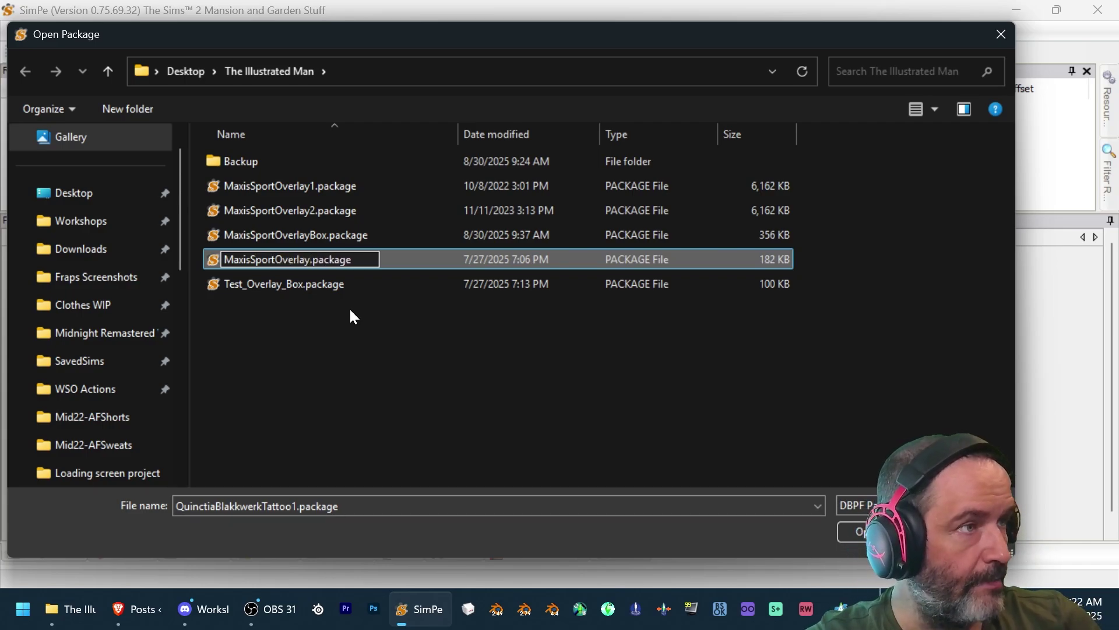
{"action": "type", "text": "3"}
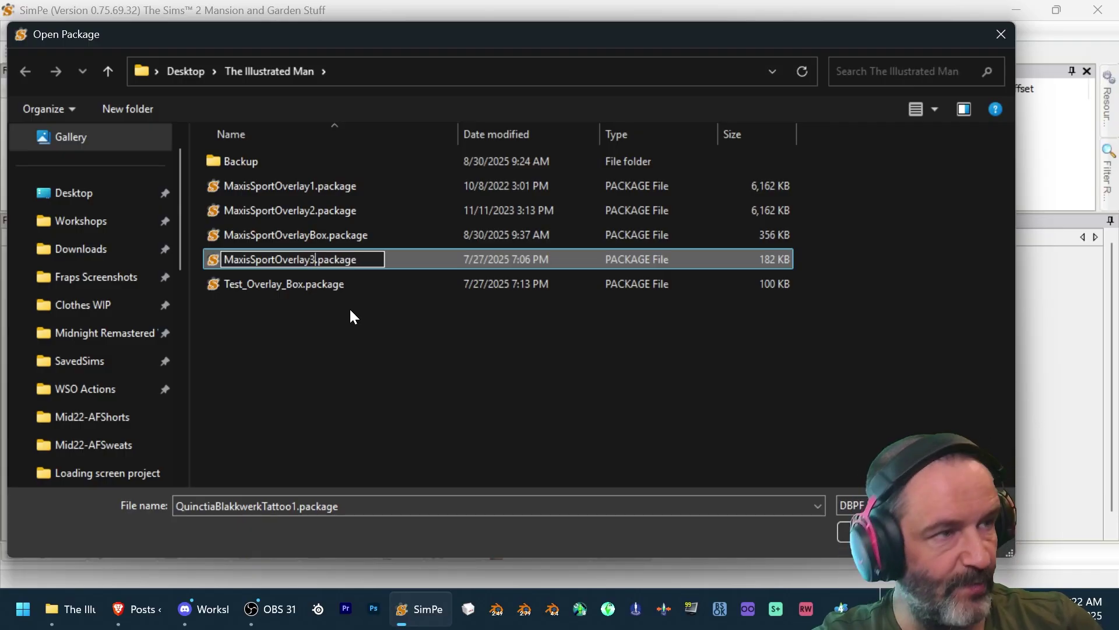
{"action": "key", "text": "Return"}
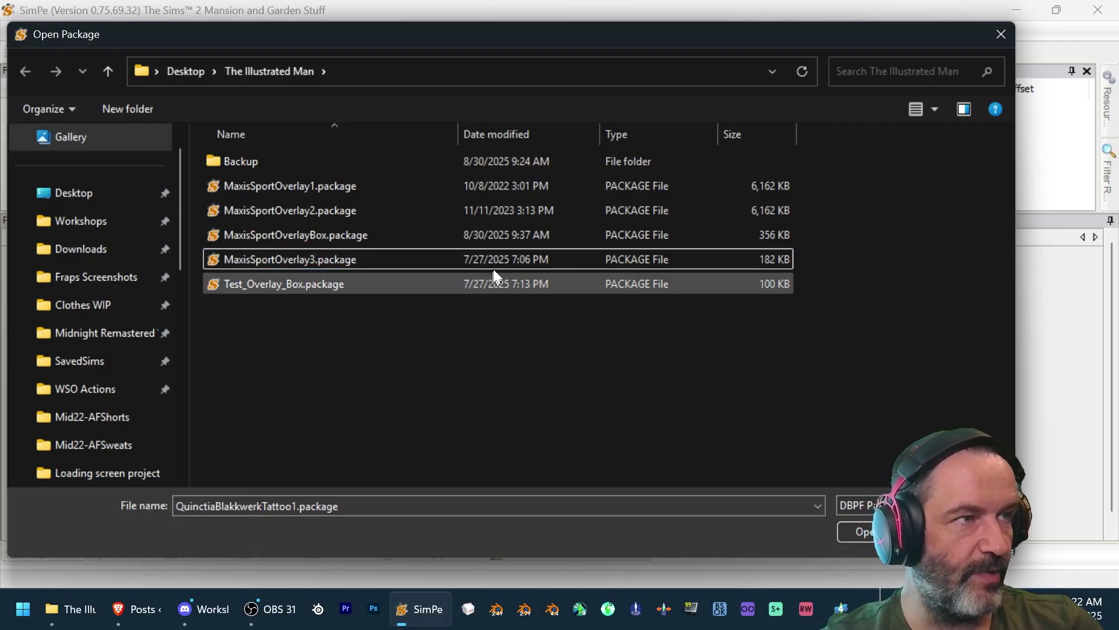
- Open MaxisSportOverlay3.package and load its Texture Overlay XML (XTOL) resource into the editor
{"action": "double_click", "coordinate": [506, 259]}
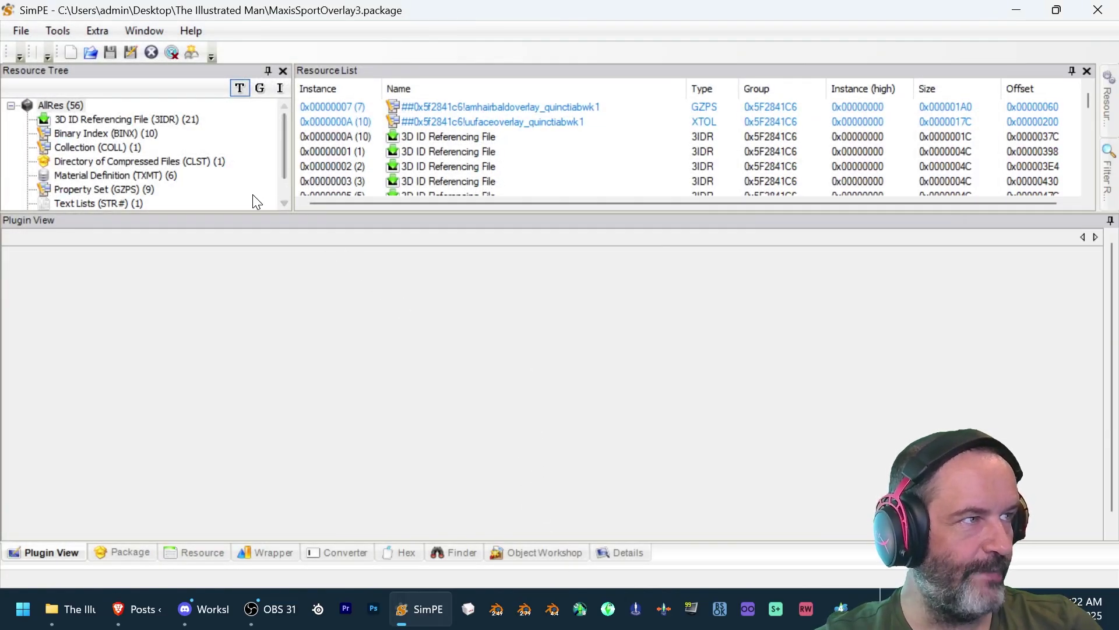
{"action": "scroll", "coordinate": [255, 197], "scroll_direction": "down", "scroll_amount": 1}
{"action": "scroll", "coordinate": [256, 198], "scroll_direction": "up", "scroll_amount": 1}
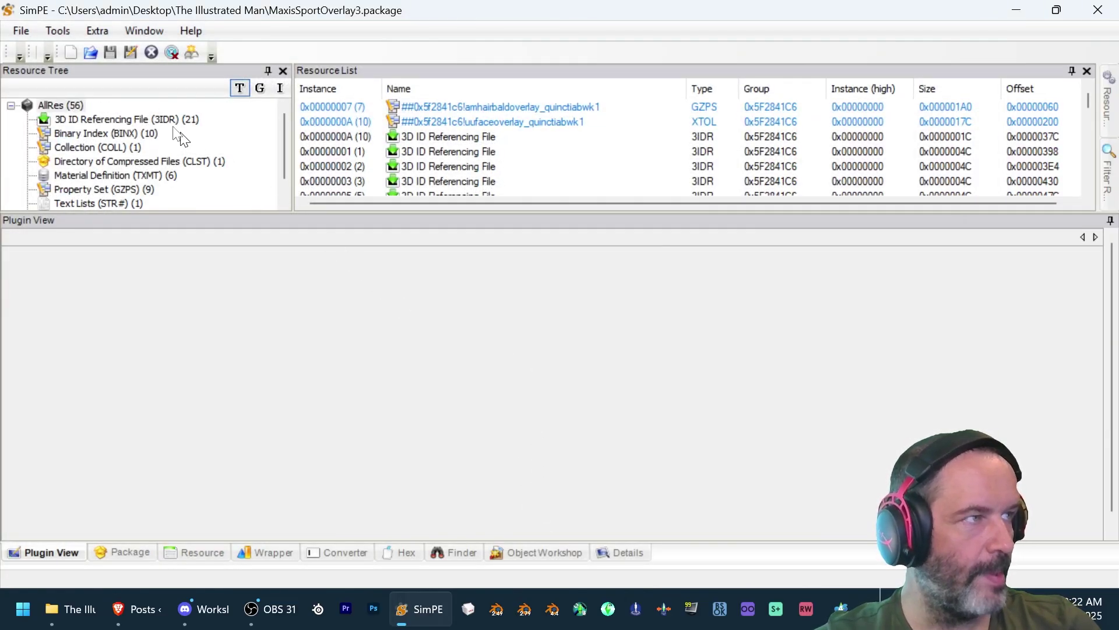
{"action": "scroll", "coordinate": [147, 110], "scroll_direction": "down", "scroll_amount": 1}
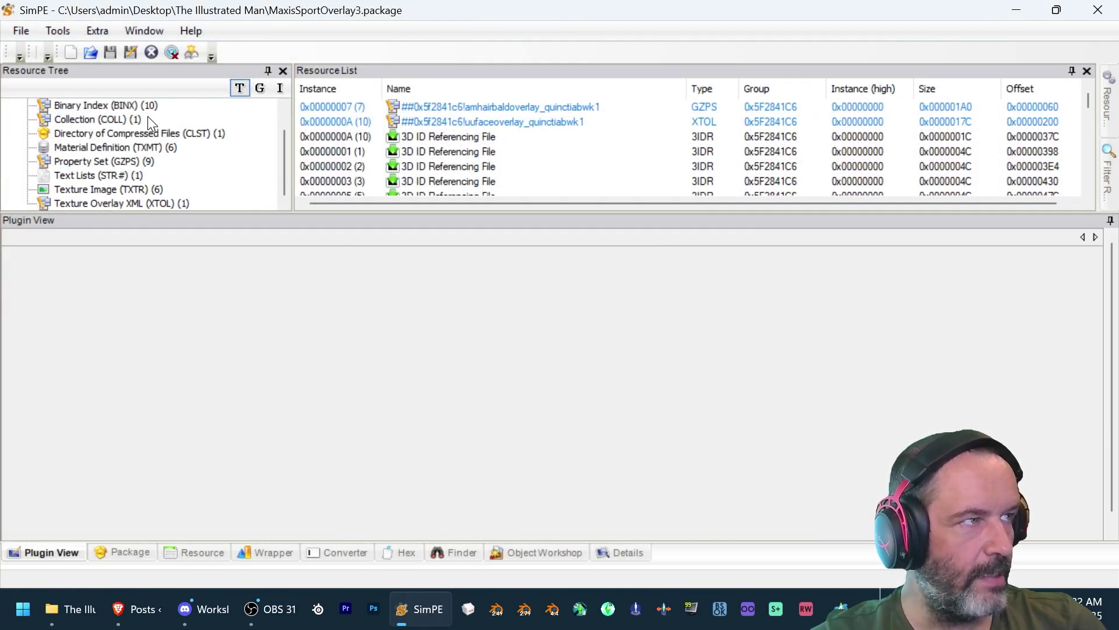
{"action": "left_click", "coordinate": [166, 205]}
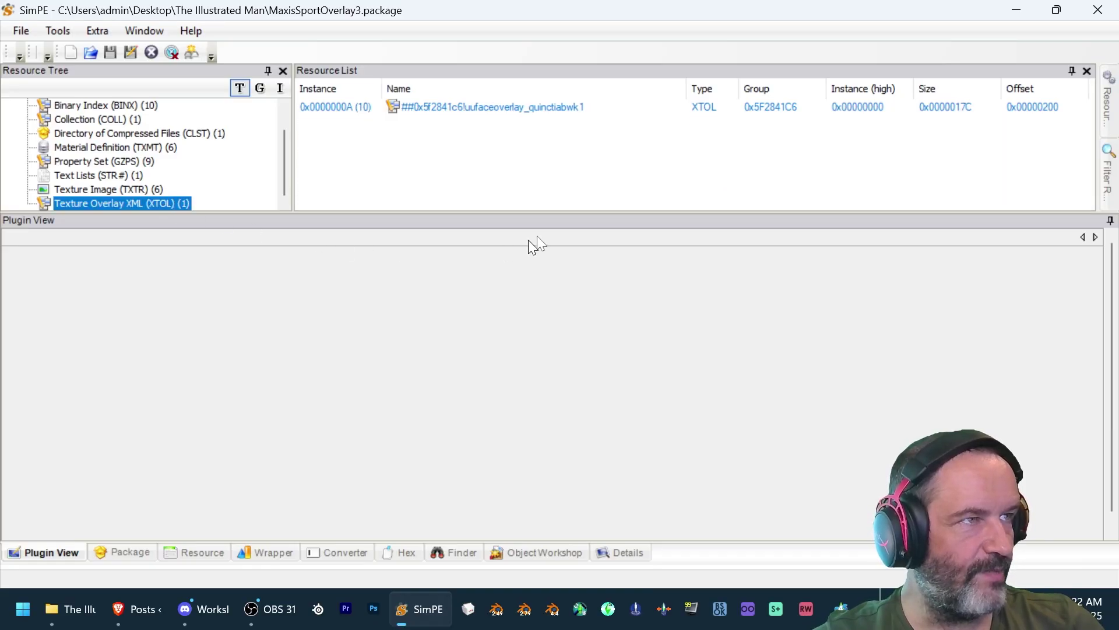
{"action": "left_click", "coordinate": [521, 107]}
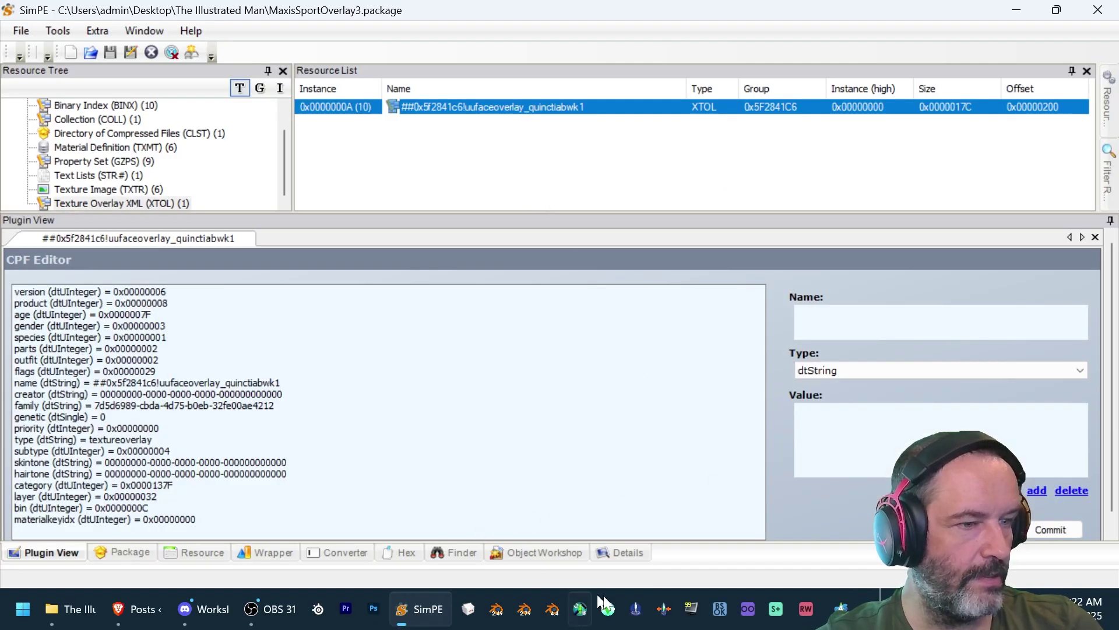
- Switch to the Overlay Box notes in Notepad, move the window clear of the property list, and highlight 5f6b01ce in the overlay name
{"action": "left_click", "coordinate": [866, 608]}
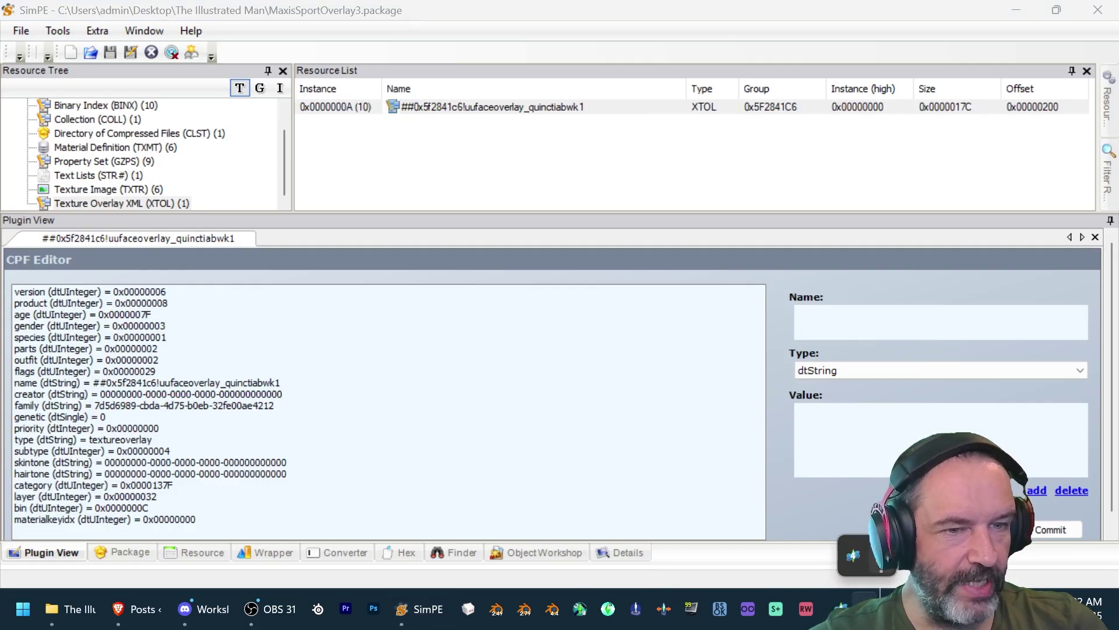
{"action": "left_click", "coordinate": [853, 554]}
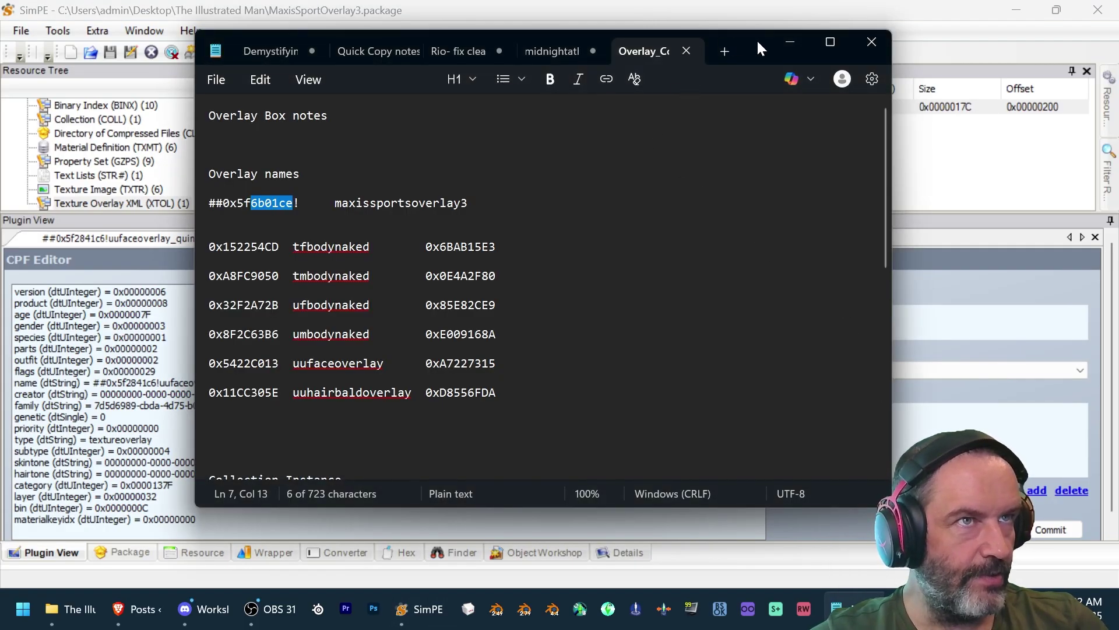
{"action": "left_click_drag", "start_coordinate": [757, 39], "coordinate": [953, 78]}
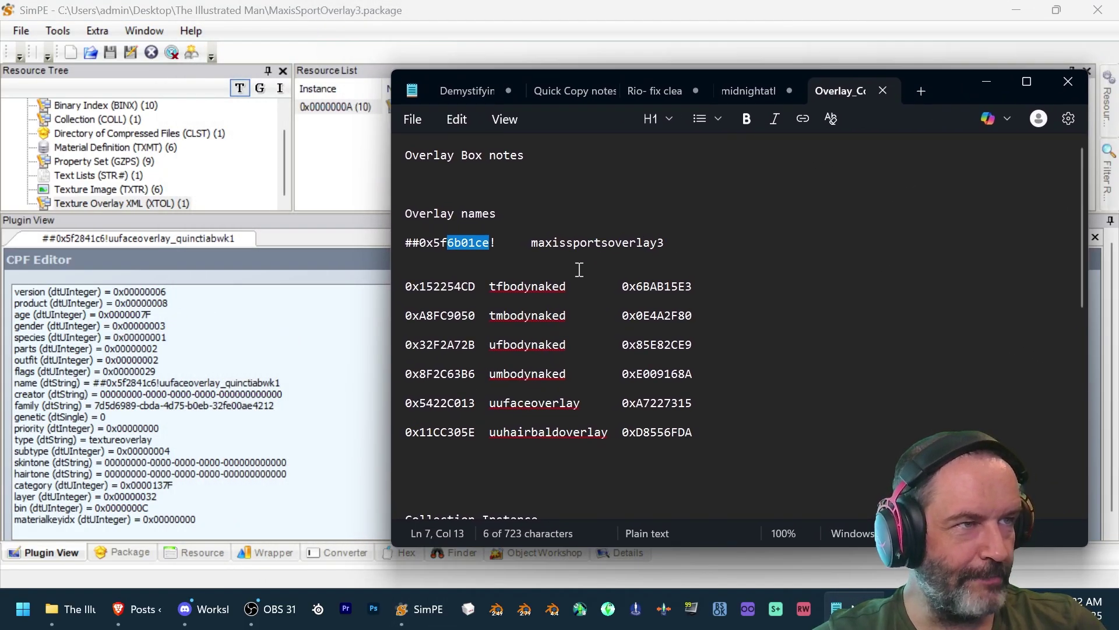
{"action": "left_click", "coordinate": [491, 244]}
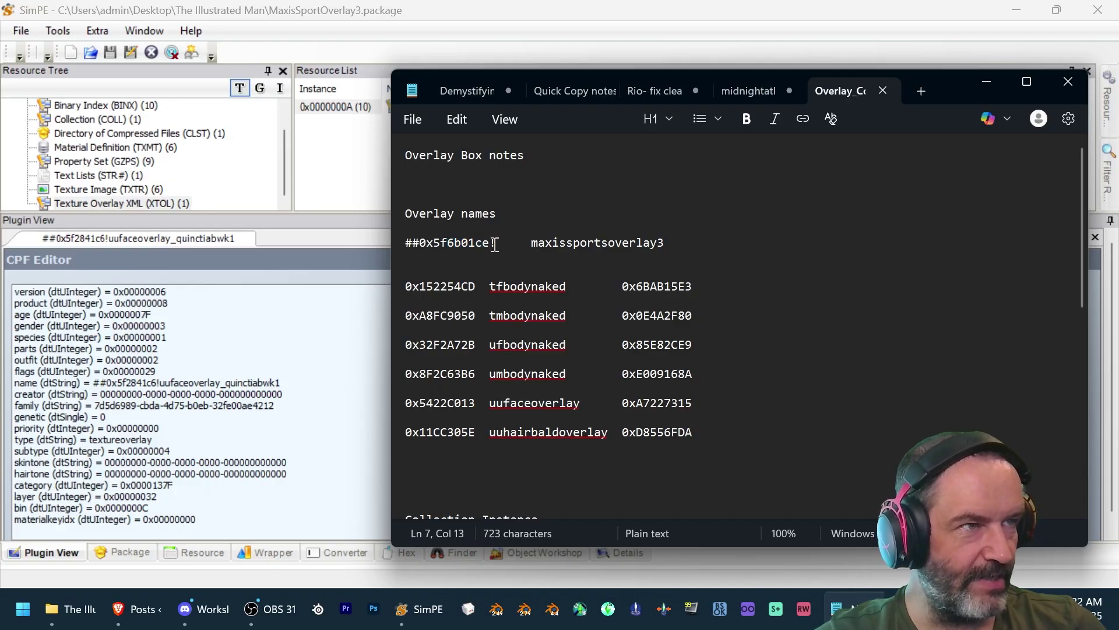
{"action": "left_click_drag", "start_coordinate": [489, 243], "coordinate": [435, 243]}
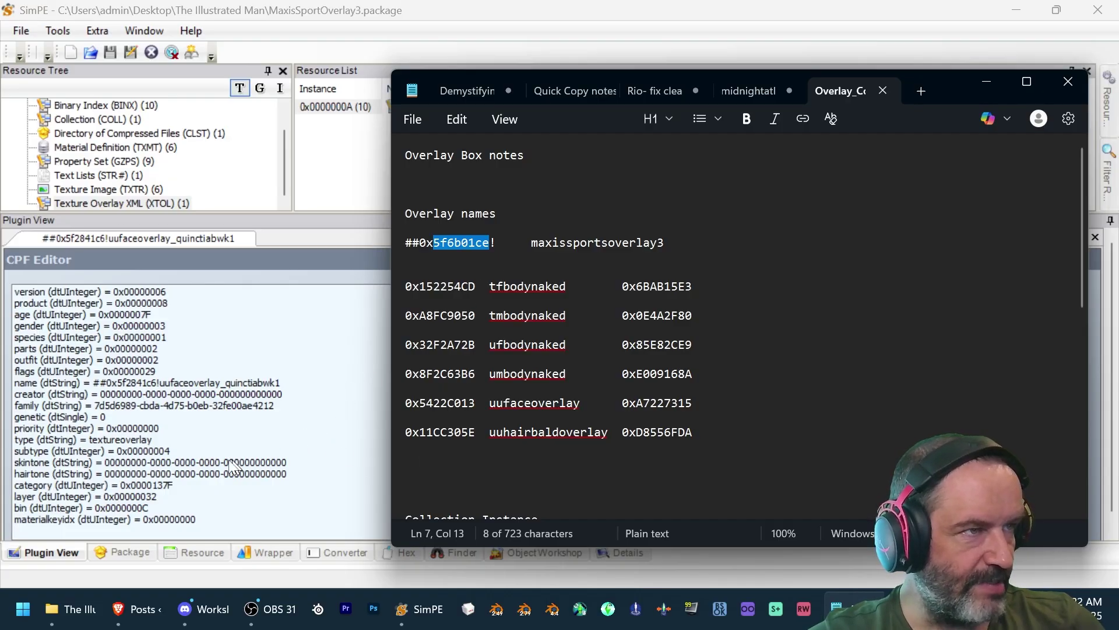
- Replace the group hash in the XTOL resource's name value with 0x5f6b01ce copied from the Notepad notes
{"action": "left_click", "coordinate": [220, 384]}
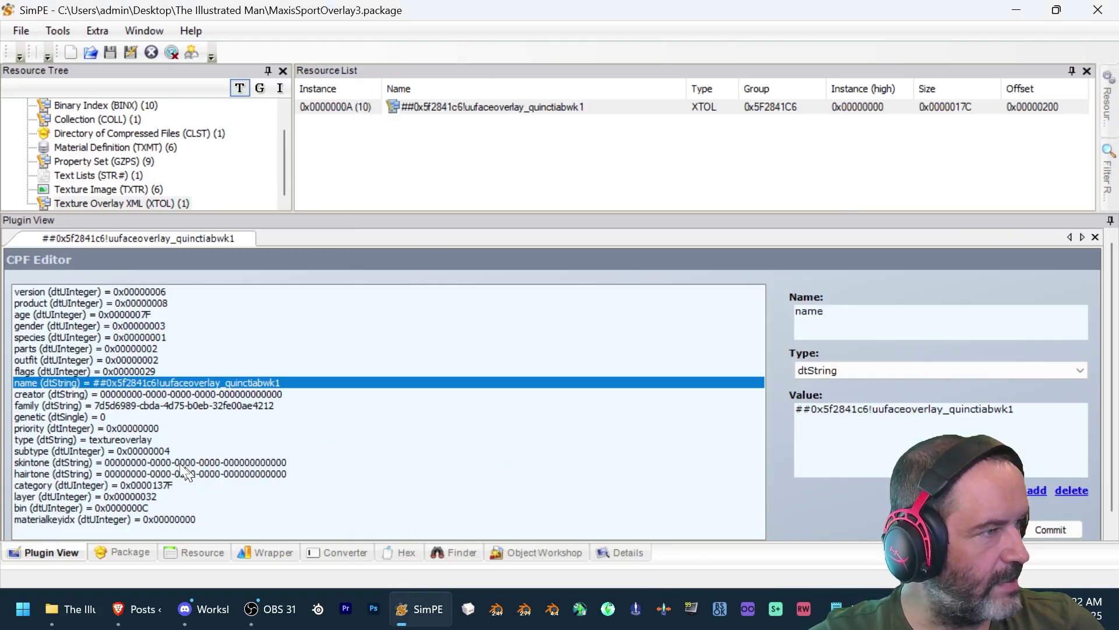
{"action": "double_click", "coordinate": [844, 410]}
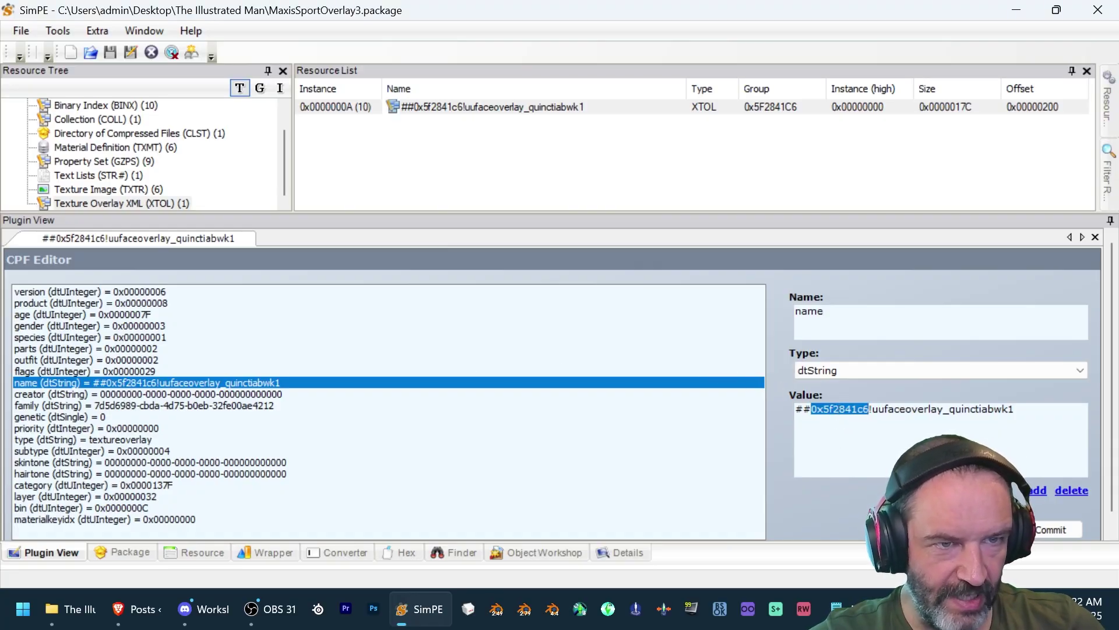
{"action": "key", "text": "alt+Tab"}
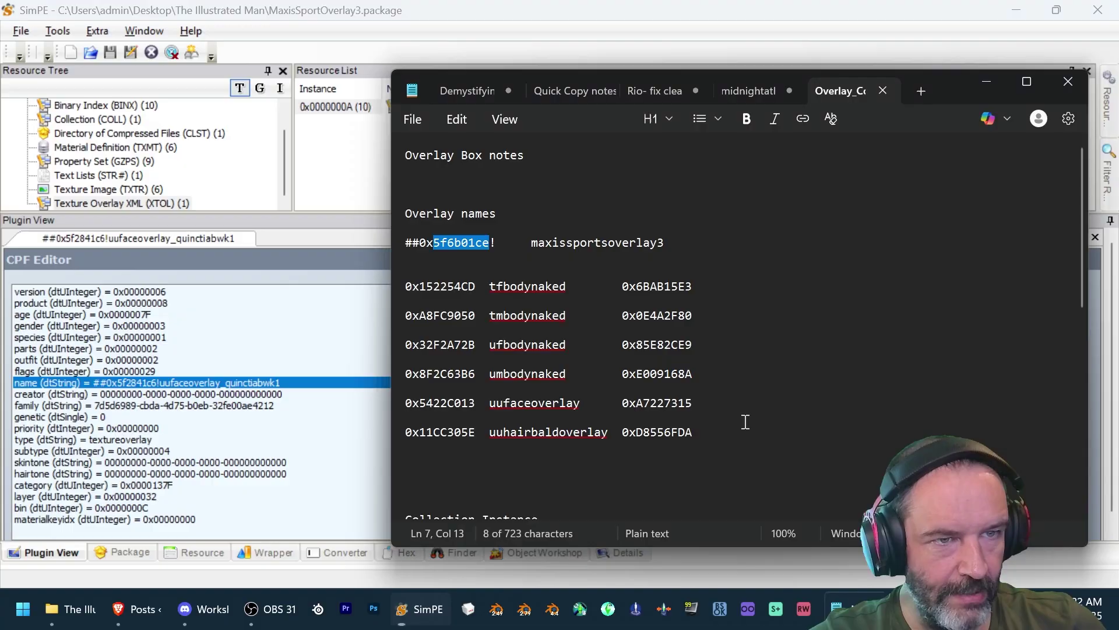
{"action": "left_click", "coordinate": [489, 244]}
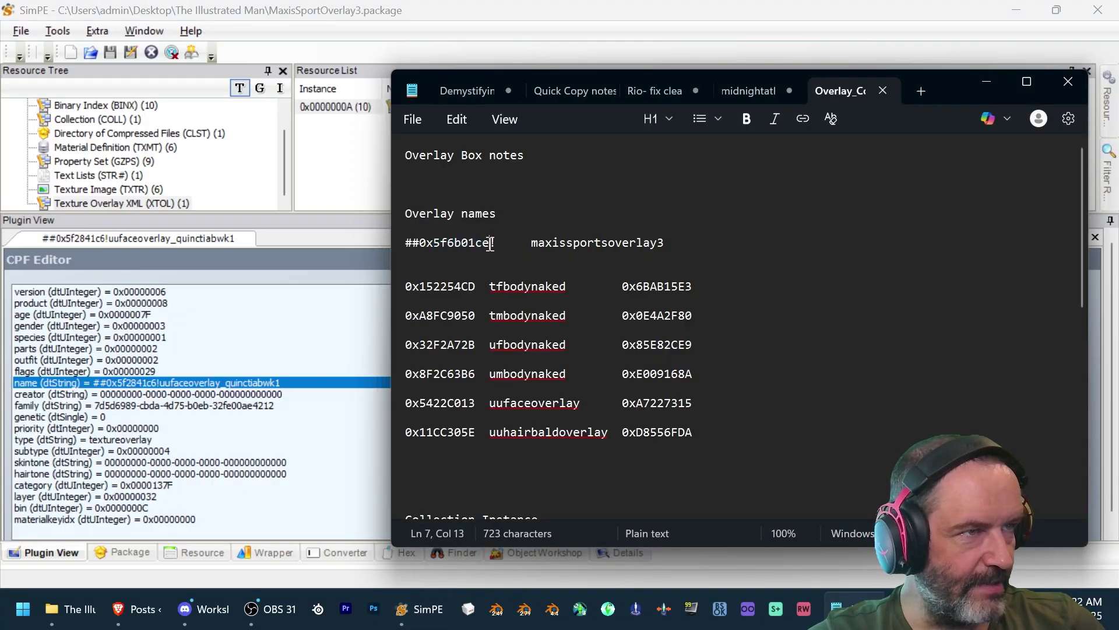
{"action": "left_click_drag", "start_coordinate": [490, 244], "coordinate": [420, 236]}
{"action": "key", "text": "ctrl+c"}
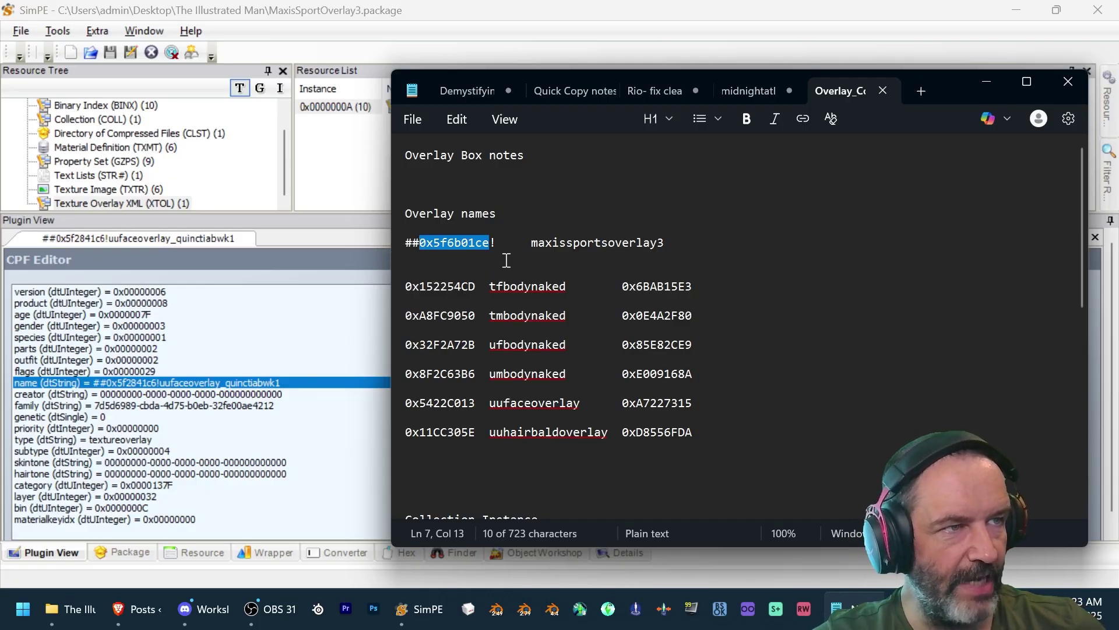
{"action": "key", "text": "alt+Tab"}
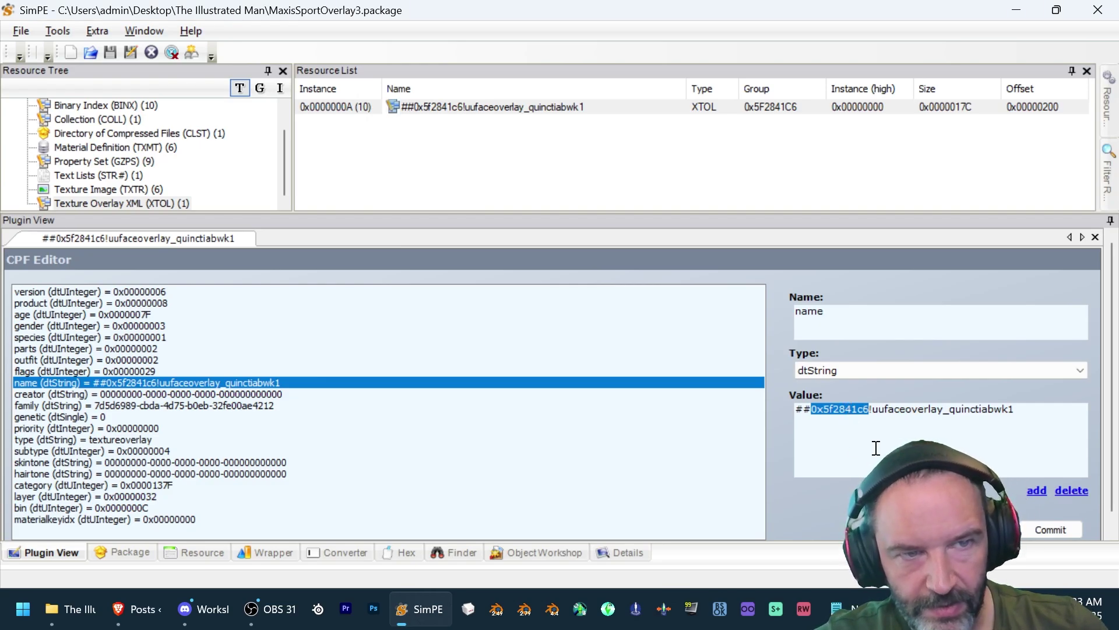
{"action": "key", "text": "ctrl+v"}
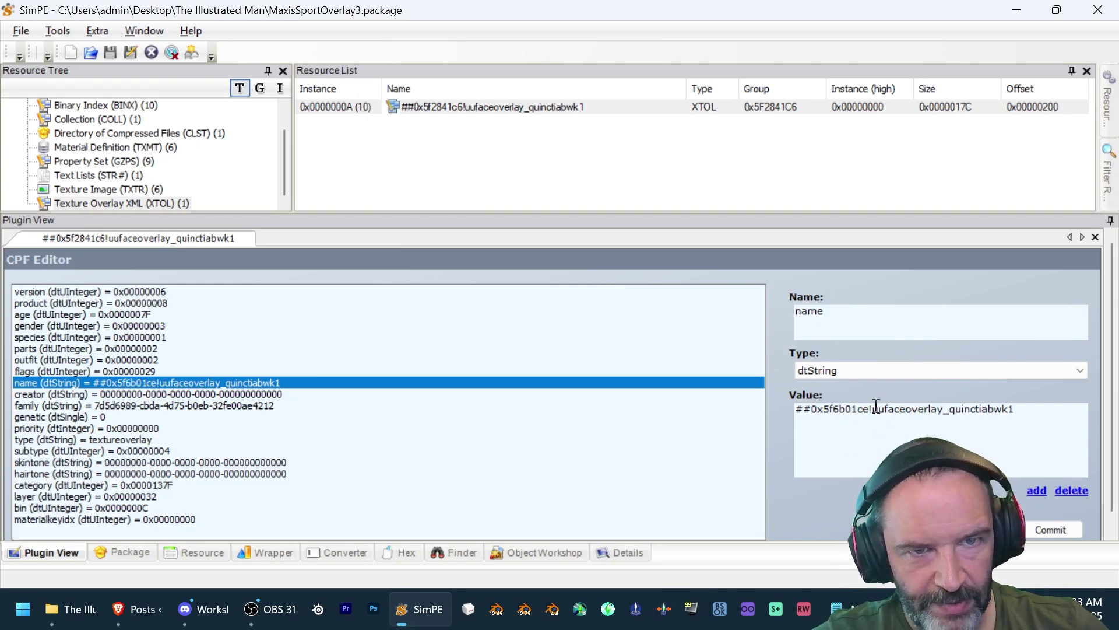
- Replace the ending after uufaceoverlay_ in the name value with maxissportsoverlay3 from the notes, and commit the resource
{"action": "key", "text": "alt+Tab"}
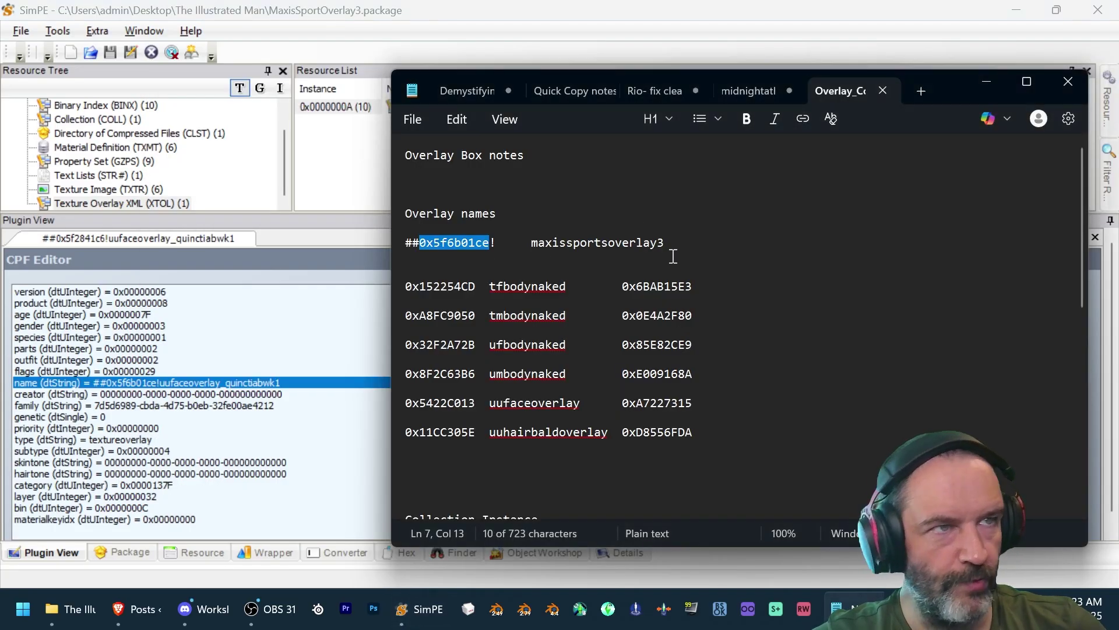
{"action": "left_click_drag", "start_coordinate": [670, 245], "coordinate": [531, 243]}
{"action": "key", "text": "ctrl+c"}
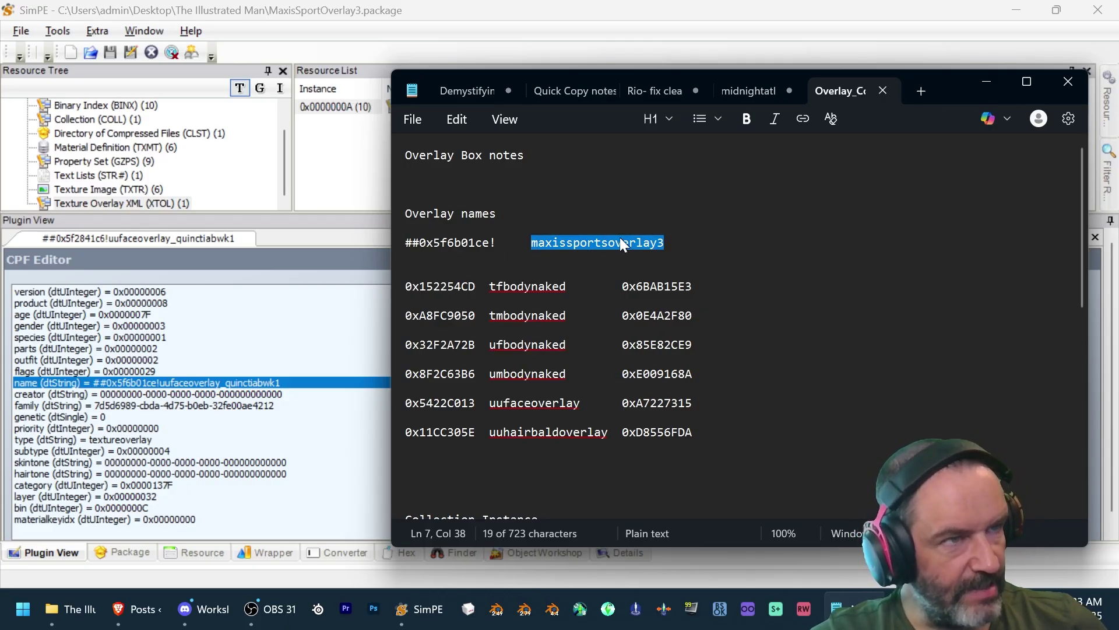
{"action": "key", "text": "alt+Tab"}
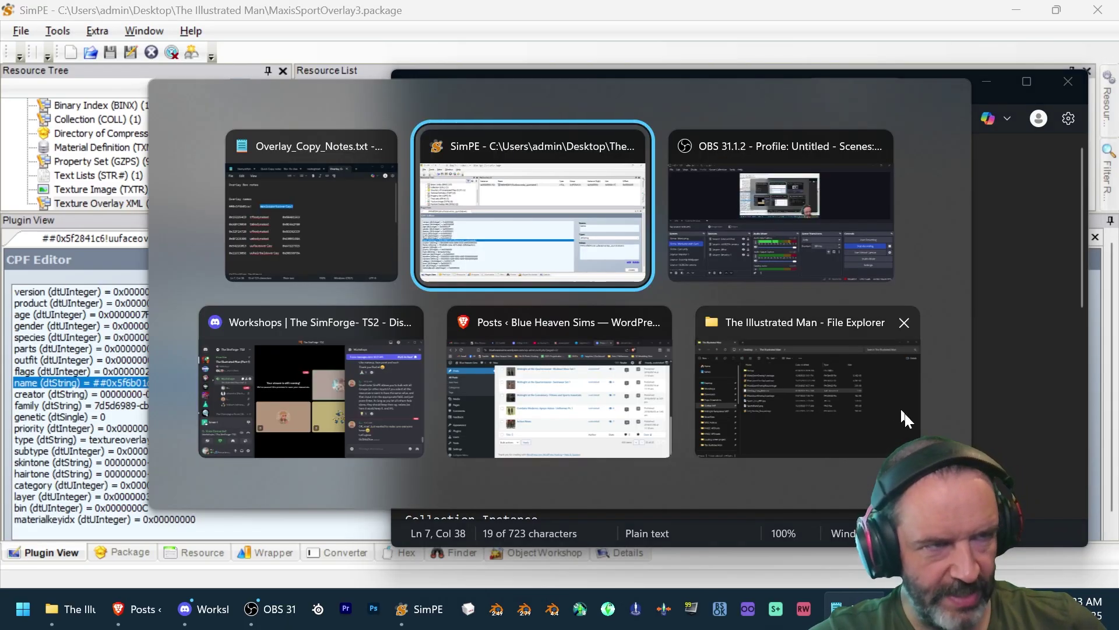
{"action": "left_click_drag", "start_coordinate": [1019, 409], "coordinate": [950, 409]}
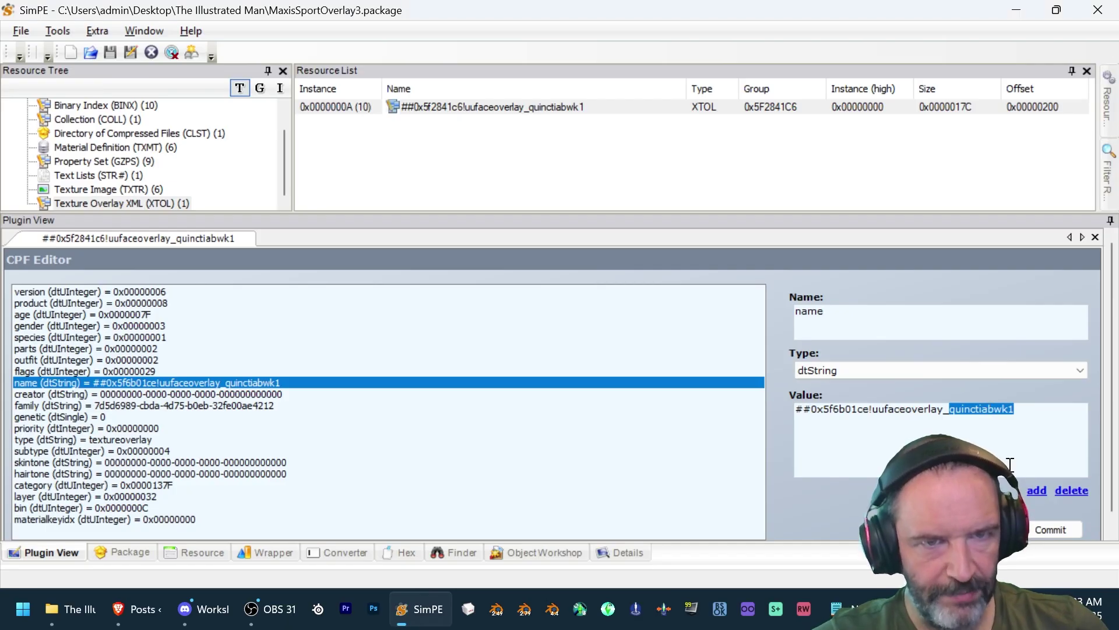
{"action": "key", "text": "ctrl+v"}
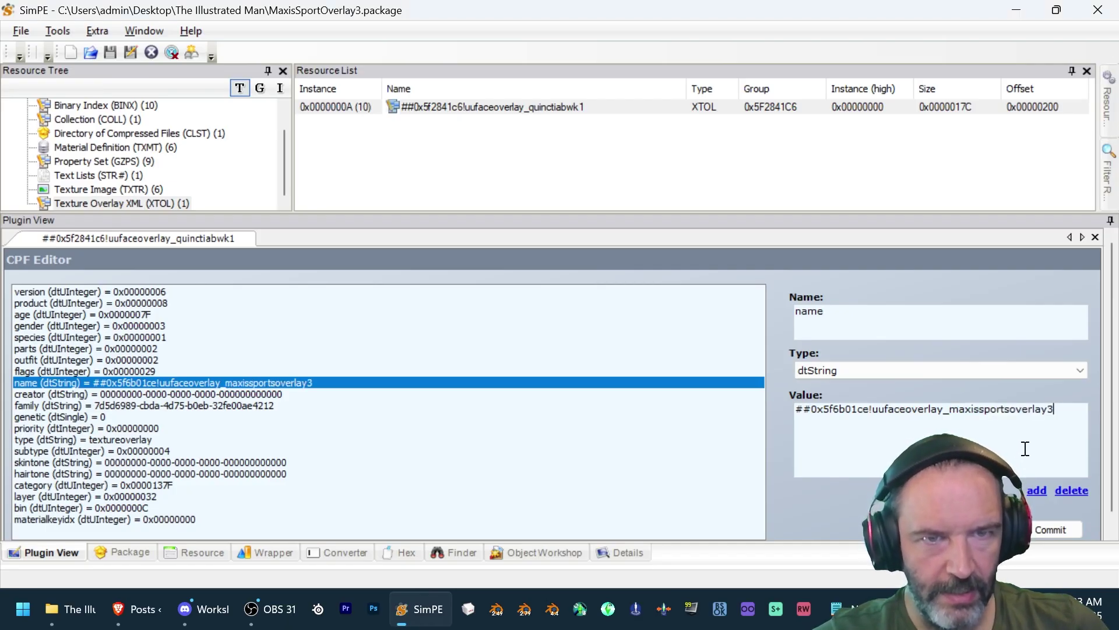
{"action": "left_click", "coordinate": [1069, 529]}
{"action": "left_click", "coordinate": [601, 353]}
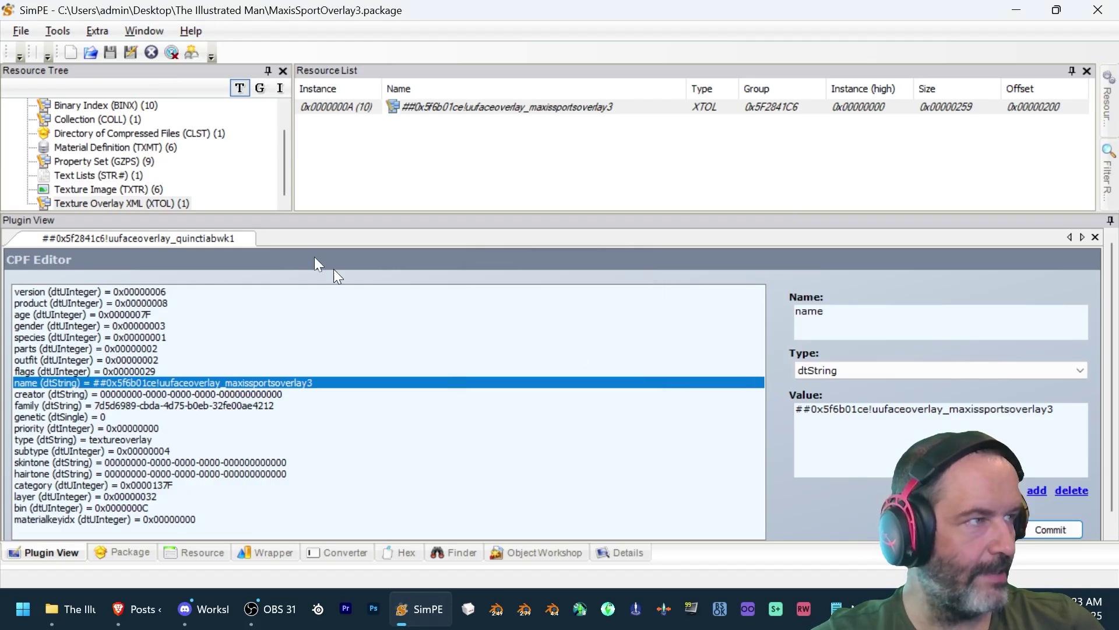
- Rename the ufbodynakedoverlay Texture Image (TXTR) resource to ufbodynakedoverlay-maxissportsoverlay3_txtr and fix its TGI
{"action": "left_click", "coordinate": [146, 190]}
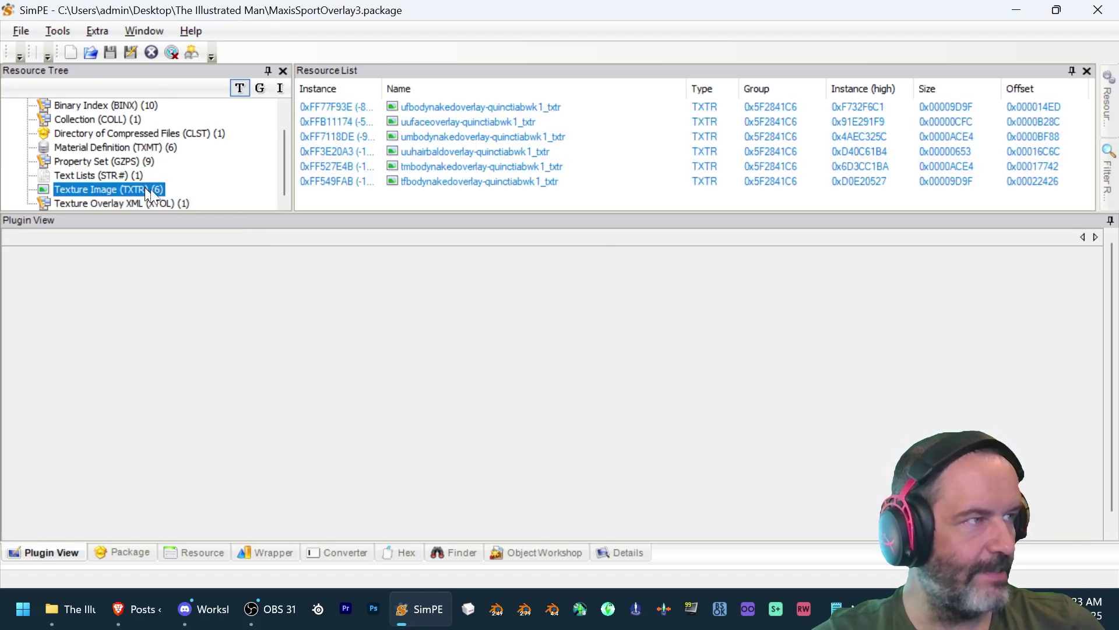
{"action": "left_click", "coordinate": [548, 109]}
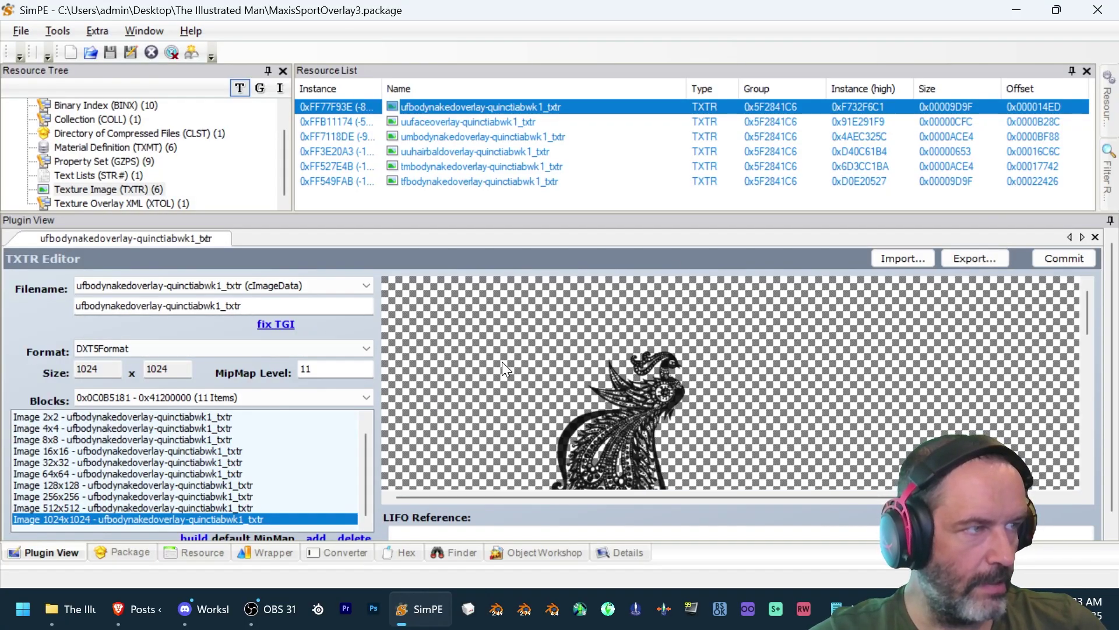
{"action": "left_click_drag", "start_coordinate": [222, 306], "coordinate": [167, 307]}
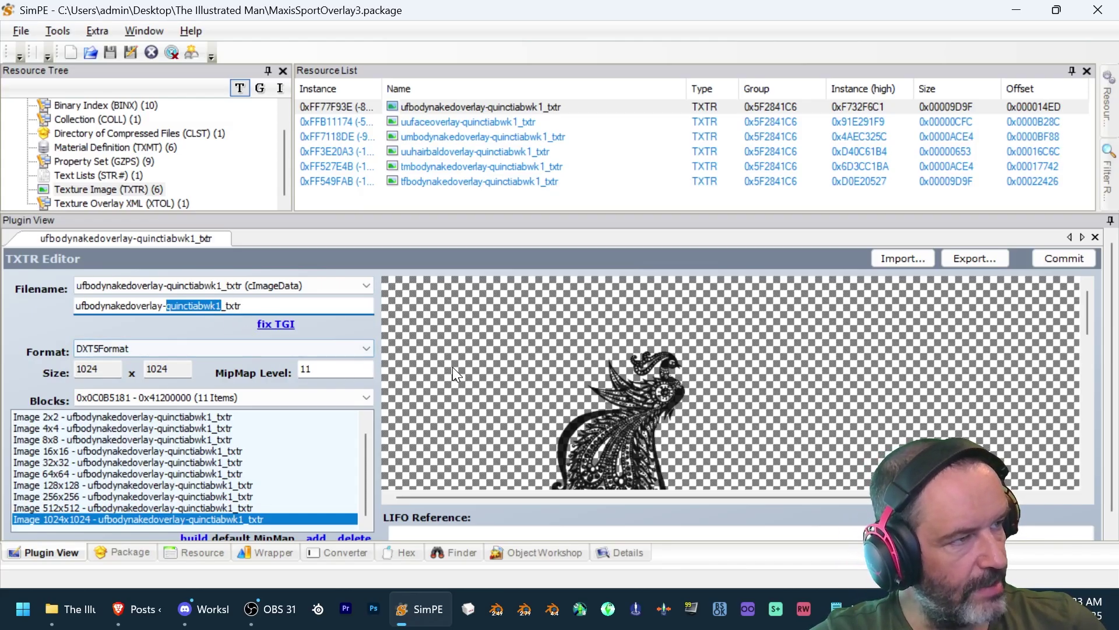
{"action": "key", "text": "ctrl+v"}
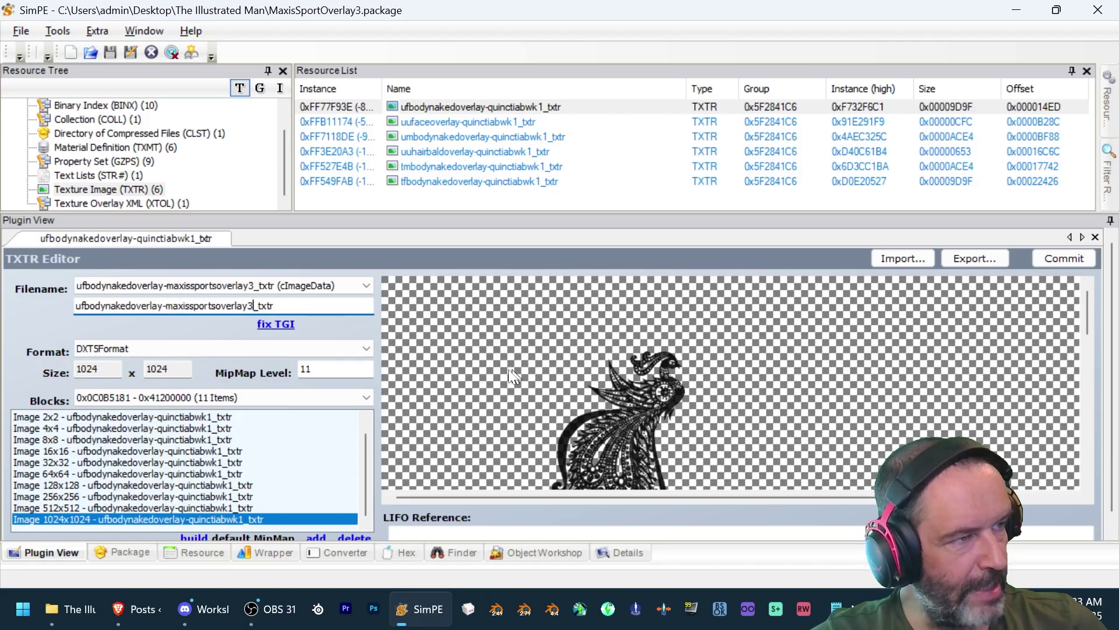
{"action": "left_click", "coordinate": [289, 327]}
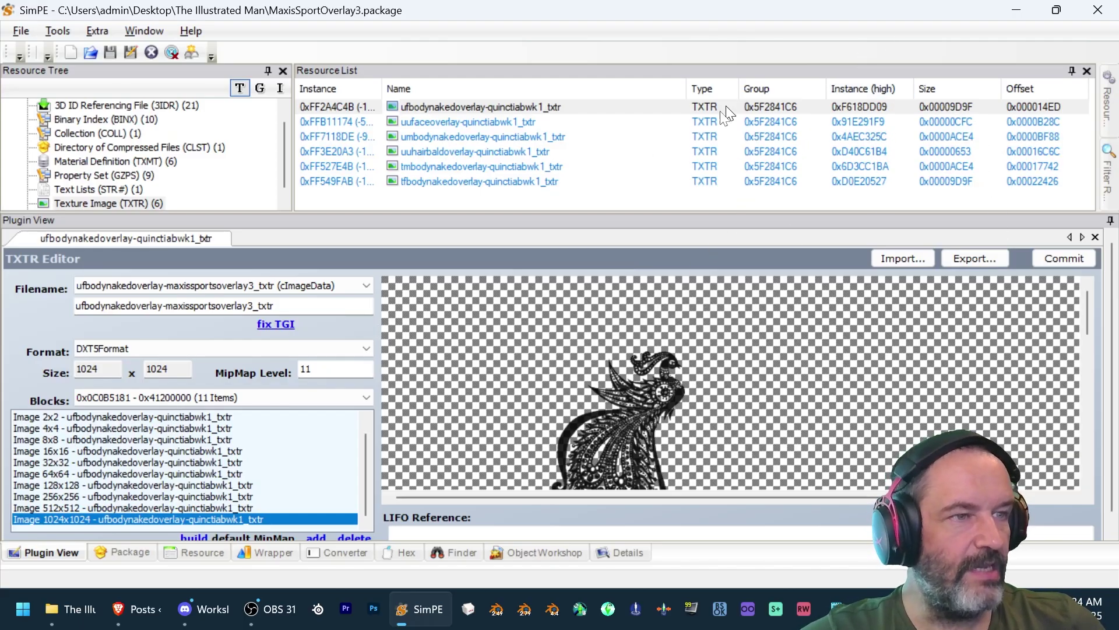
- Replace the ufbodynakedoverlay texture with a DXT5Format build of SportsPaint3.png and commit the resource
{"action": "right_click", "coordinate": [624, 292]}
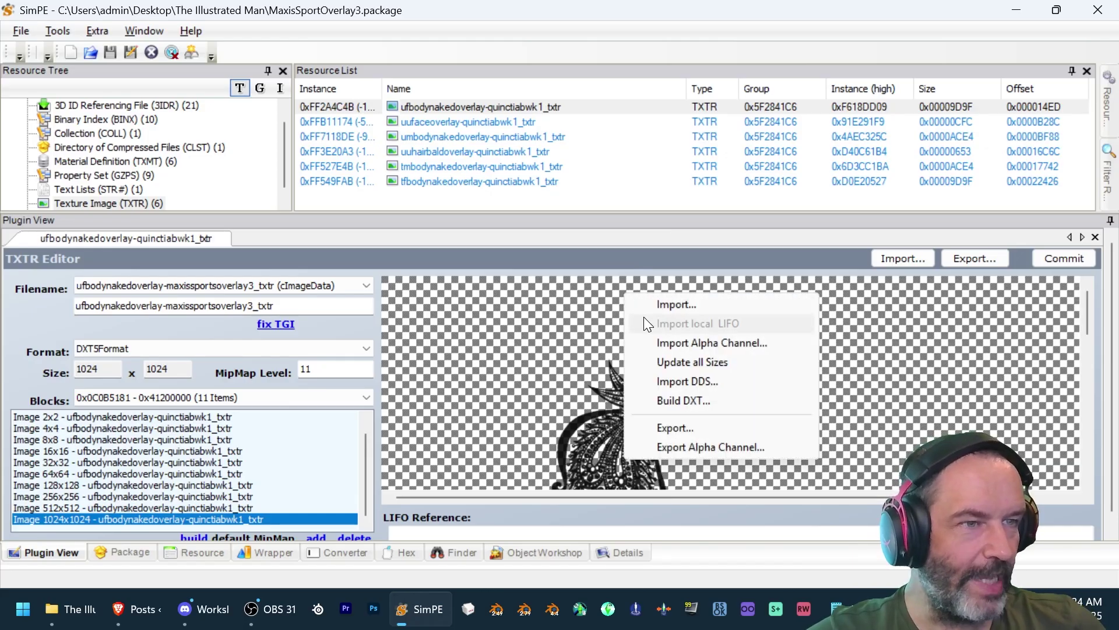
{"action": "left_click", "coordinate": [702, 401]}
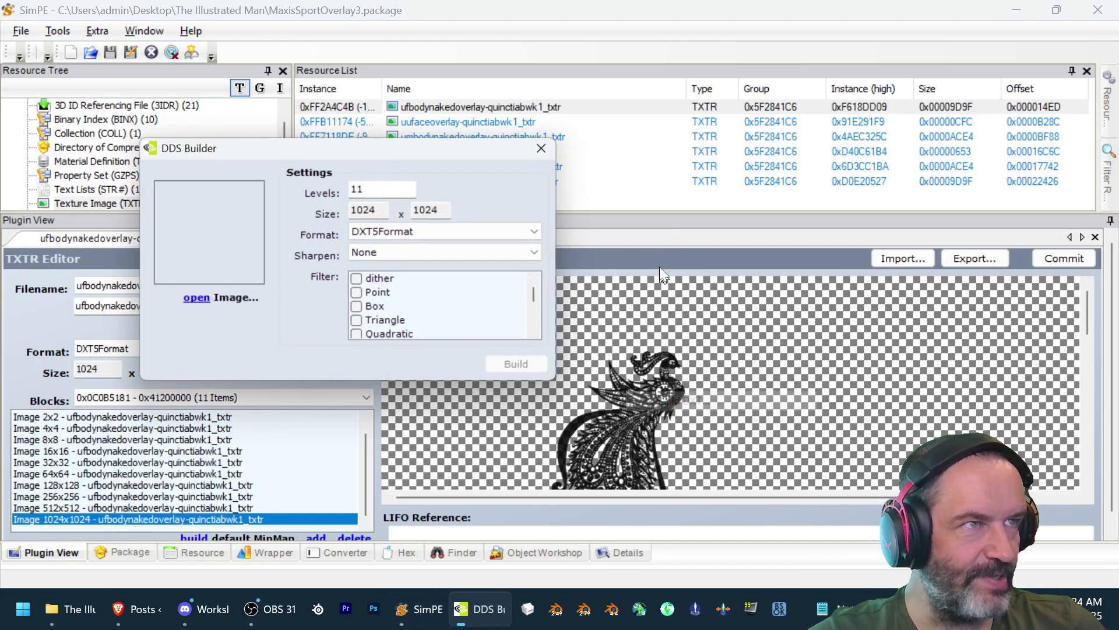
{"action": "left_click", "coordinate": [196, 299]}
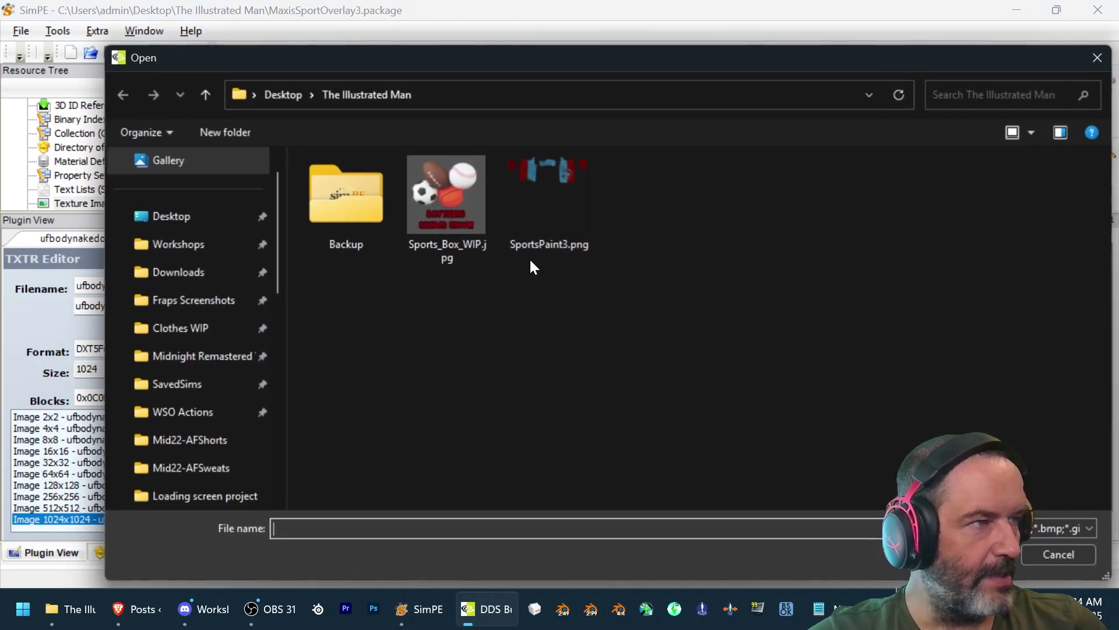
{"action": "left_click", "coordinate": [563, 201]}
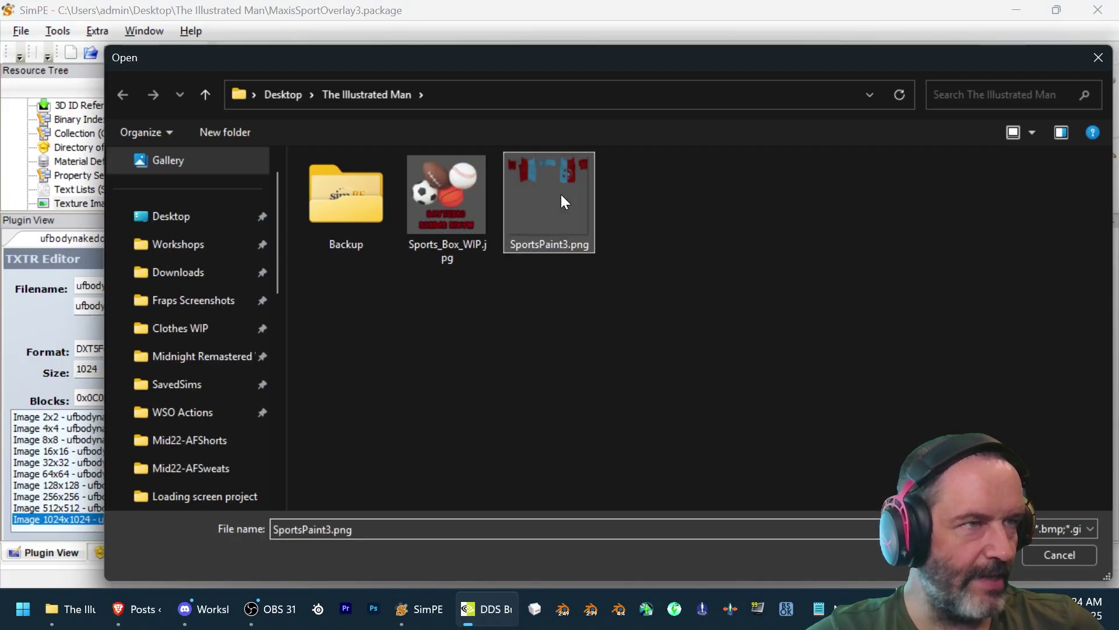
{"action": "double_click", "coordinate": [563, 201]}
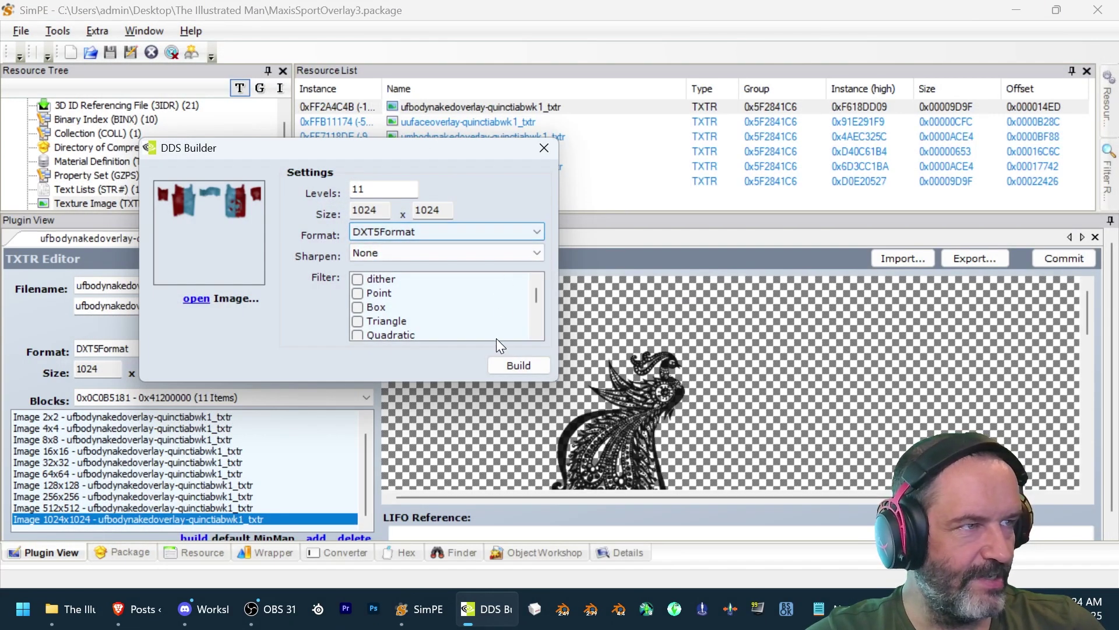
{"action": "left_click", "coordinate": [519, 367]}
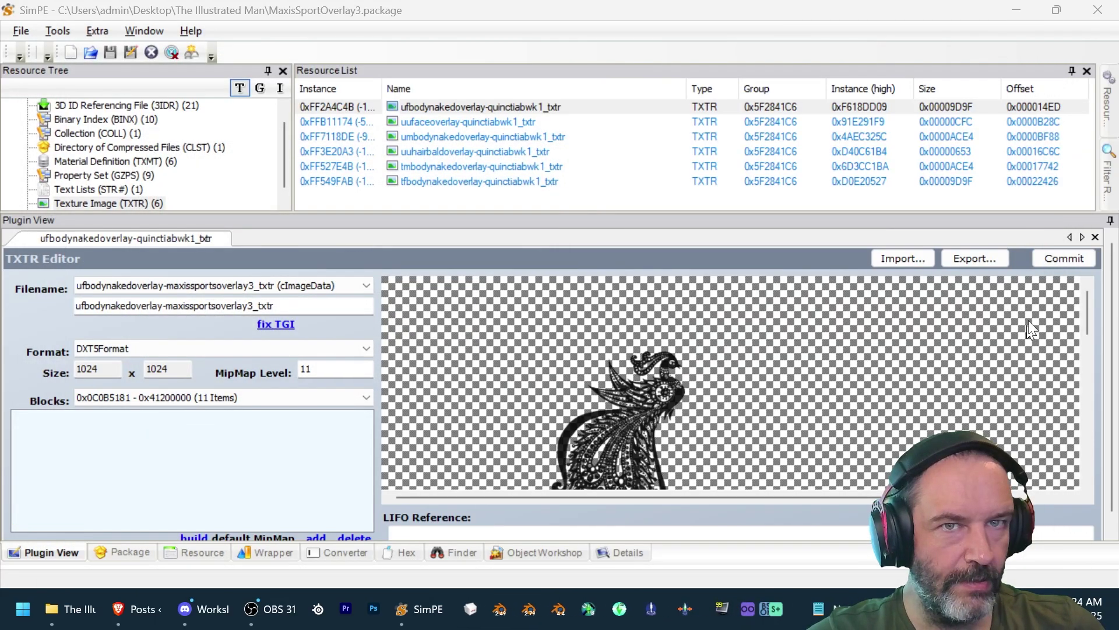
{"action": "left_click", "coordinate": [1064, 256]}
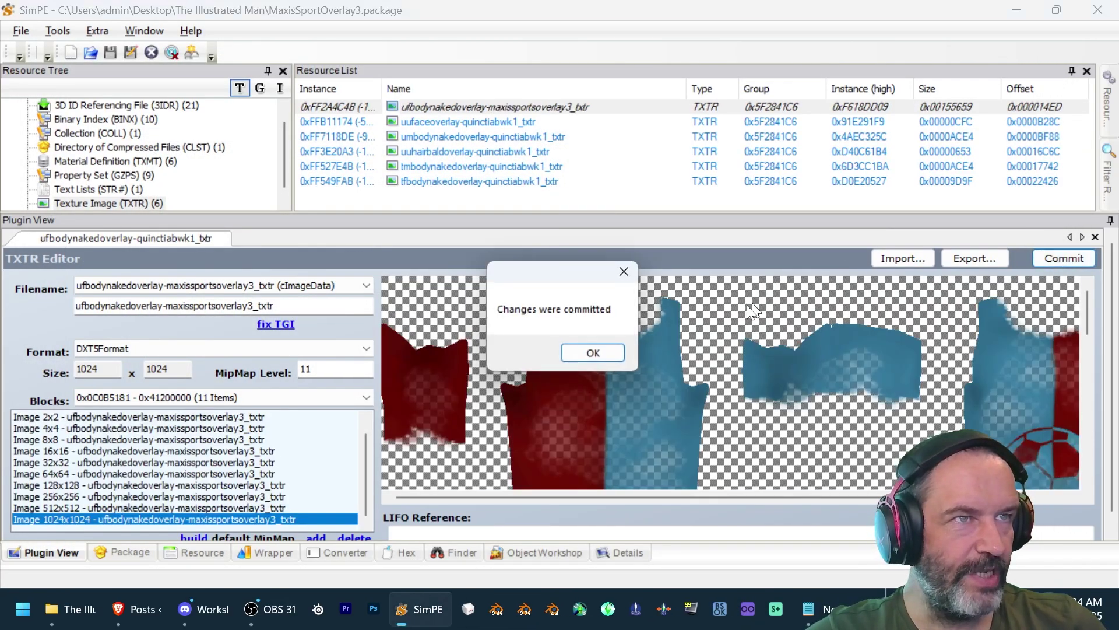
{"action": "left_click", "coordinate": [592, 352]}
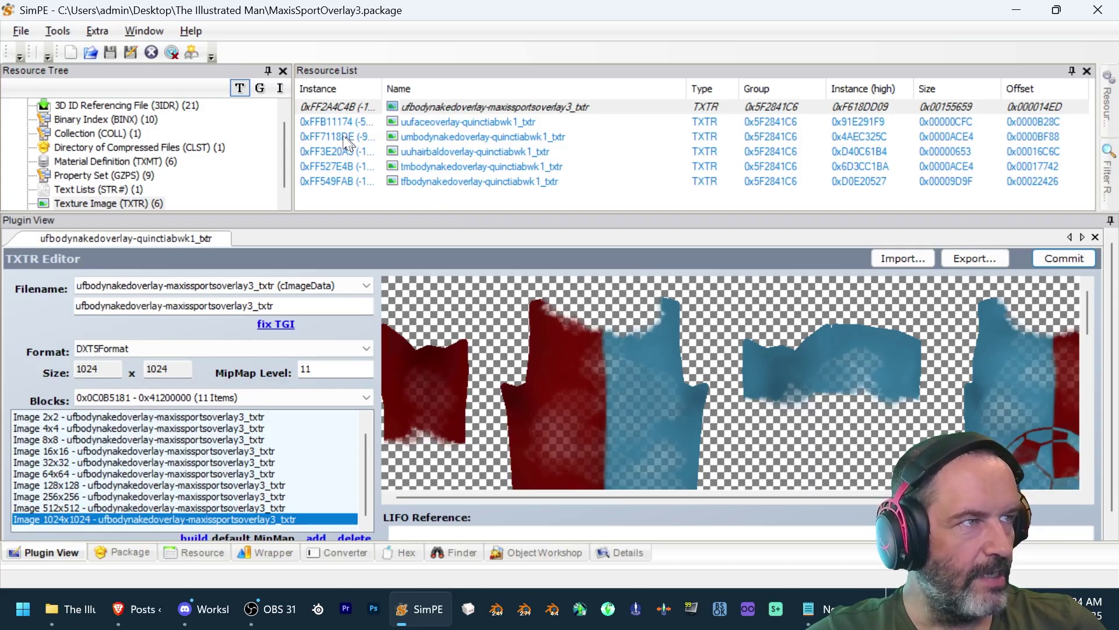
- Rename the uufaceoverlay texture to uufaceoverlay-maxissportsoverlay3_txtr, fix its TGI, and commit it
{"action": "left_click", "coordinate": [450, 125]}
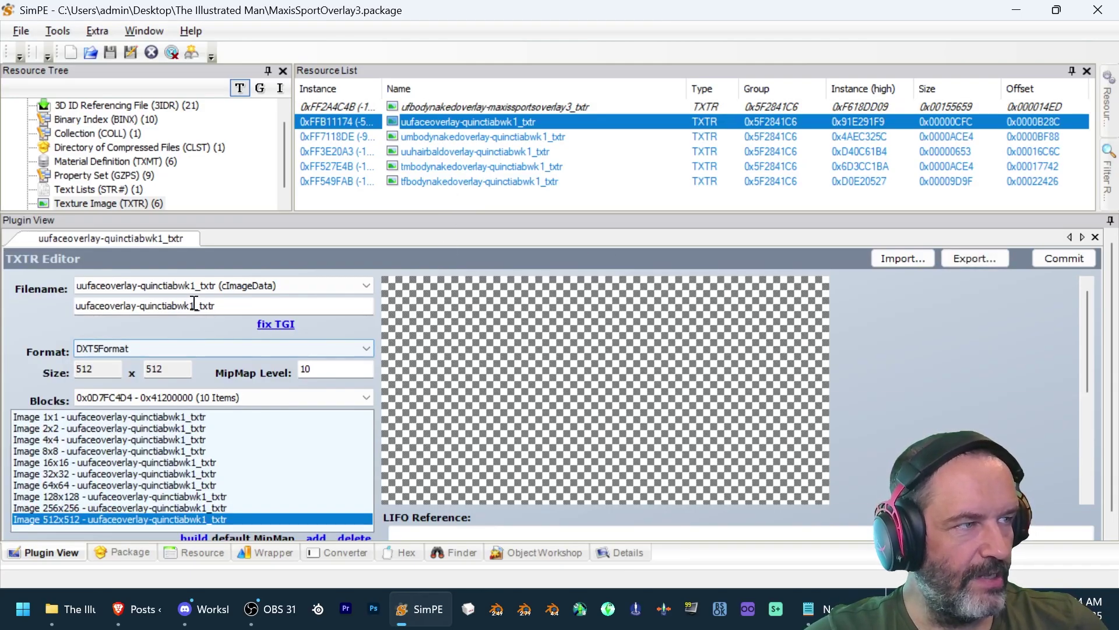
{"action": "left_click_drag", "start_coordinate": [196, 304], "coordinate": [147, 309]}
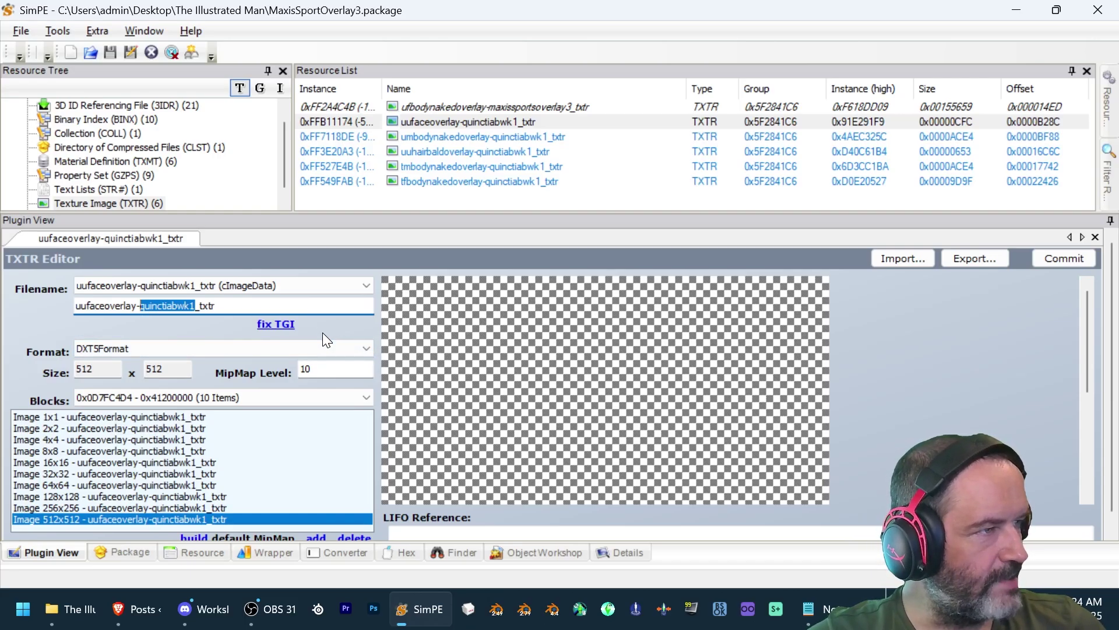
{"action": "key", "text": "ctrl+v"}
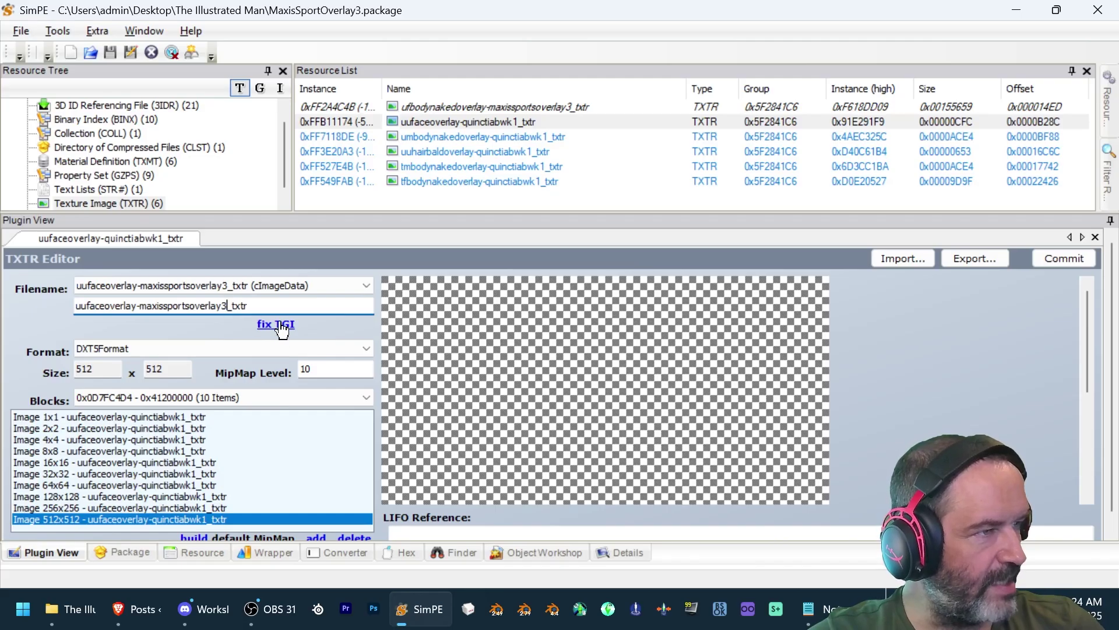
{"action": "left_click", "coordinate": [279, 325]}
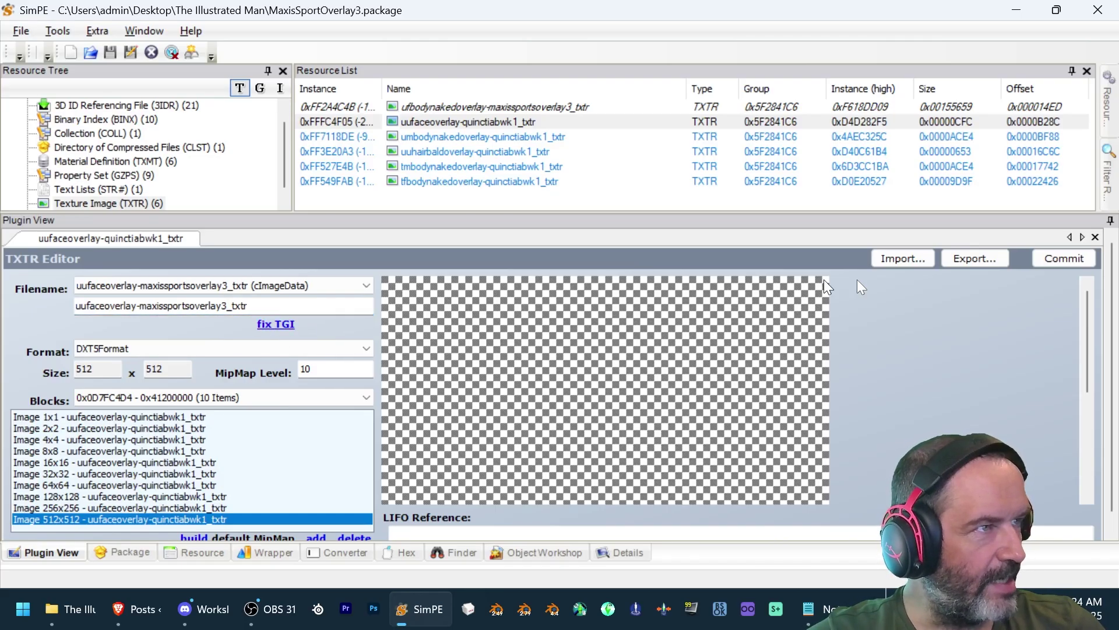
{"action": "left_click", "coordinate": [1041, 260]}
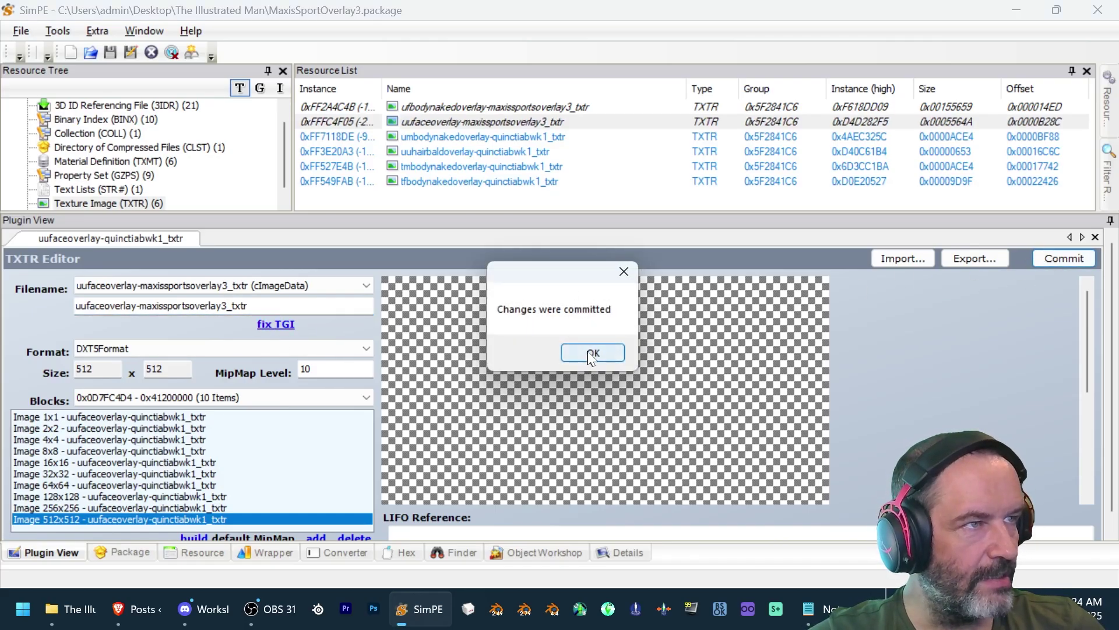
{"action": "left_click", "coordinate": [590, 351]}
- Rename the umbodynakedoverlay texture to umbodynakedoverlay-maxissportsoverlay3_txtr and fix its TGI
{"action": "left_click", "coordinate": [487, 139]}
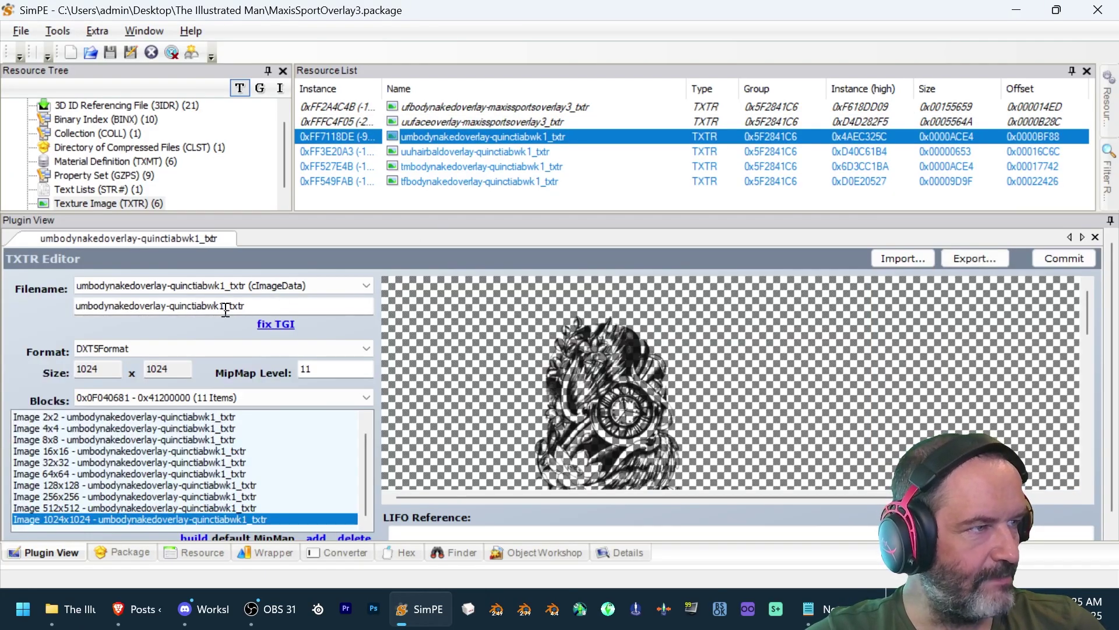
{"action": "left_click_drag", "start_coordinate": [226, 309], "coordinate": [181, 314]}
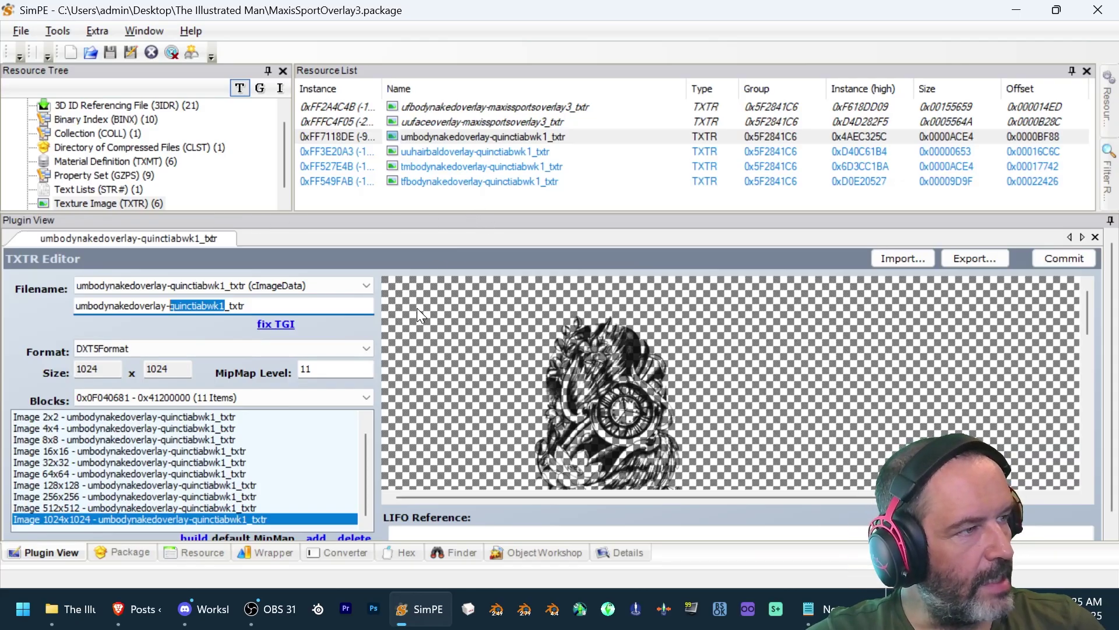
{"action": "type", "text": "maxissportsoverlay3"}
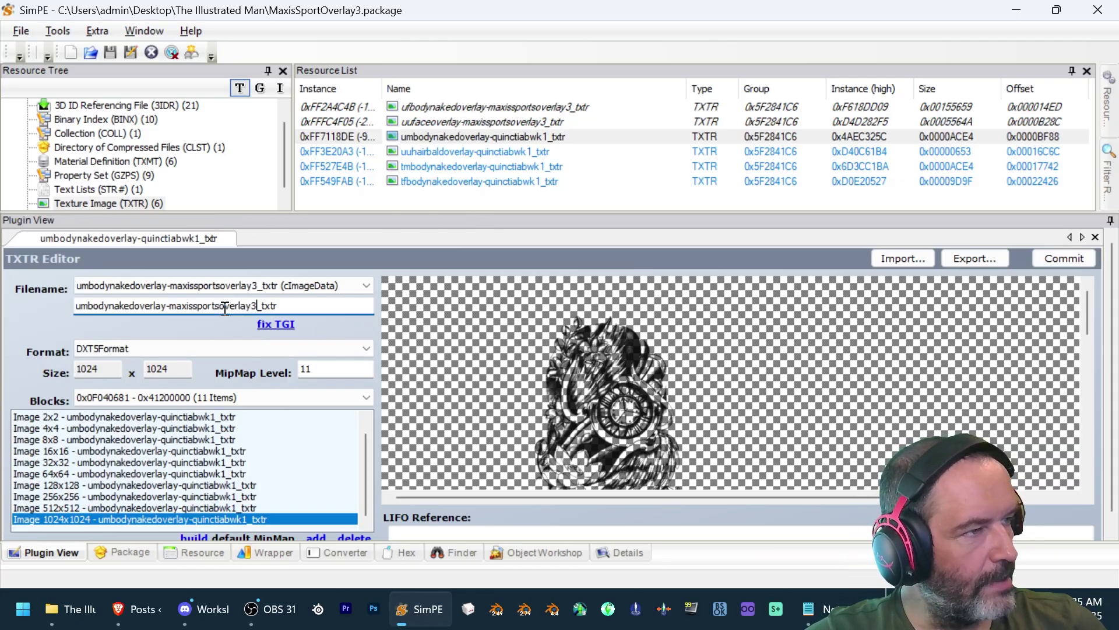
{"action": "left_click", "coordinate": [277, 324]}
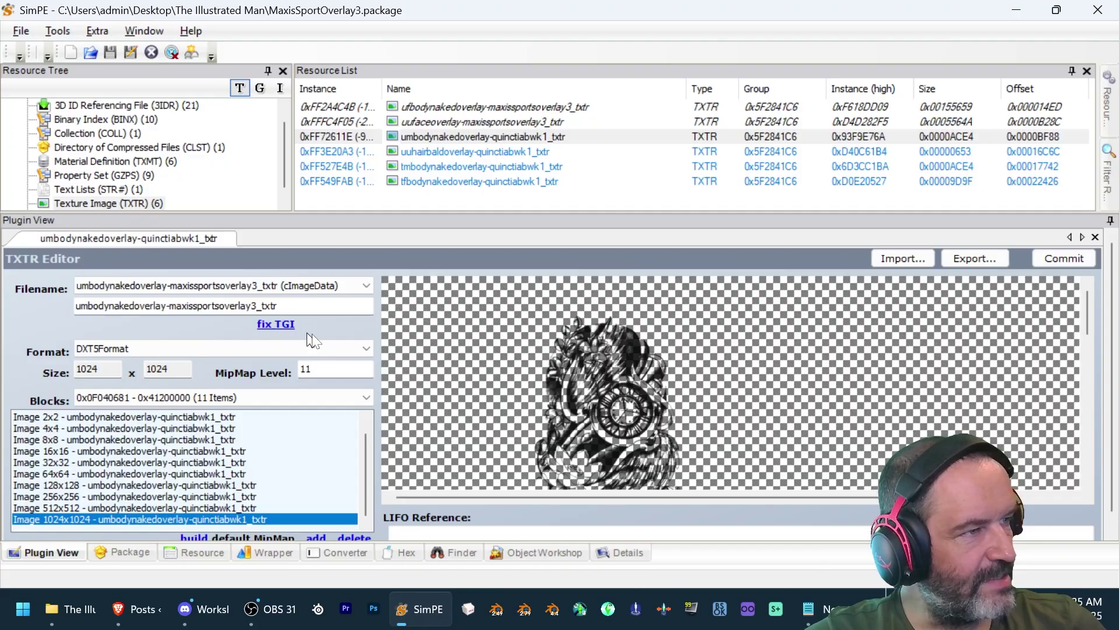
- Build the umbodynakedoverlay texture's DXT image from SportsPaint3.png in DXT5Format and commit the resource
{"action": "right_click", "coordinate": [564, 341]}
{"action": "left_click", "coordinate": [621, 447]}
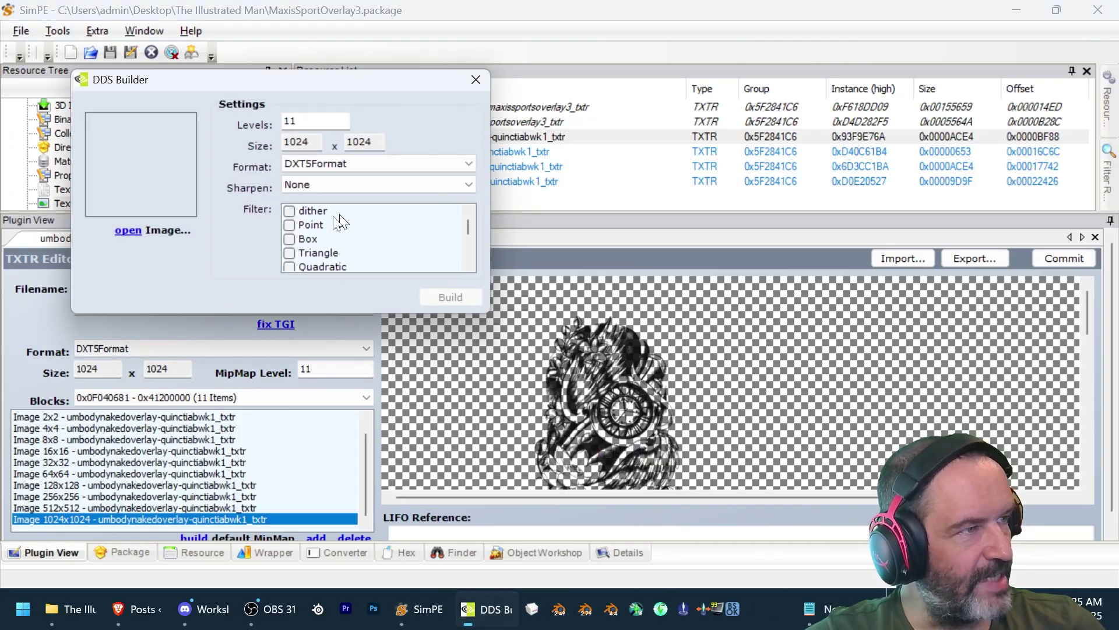
{"action": "left_click", "coordinate": [126, 232]}
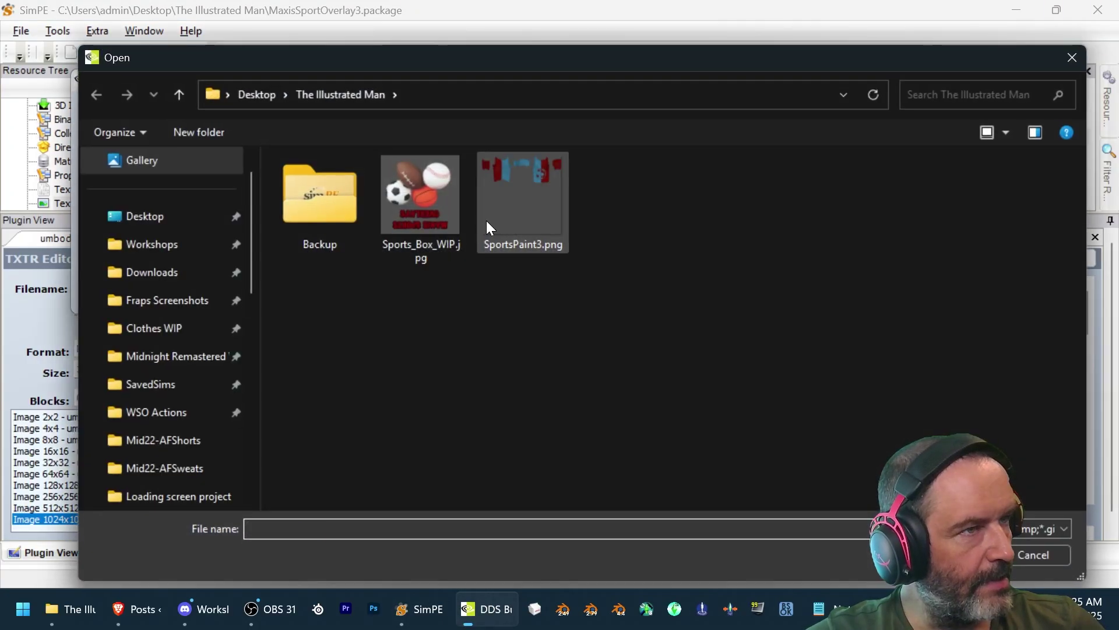
{"action": "double_click", "coordinate": [487, 221]}
{"action": "left_click", "coordinate": [460, 296]}
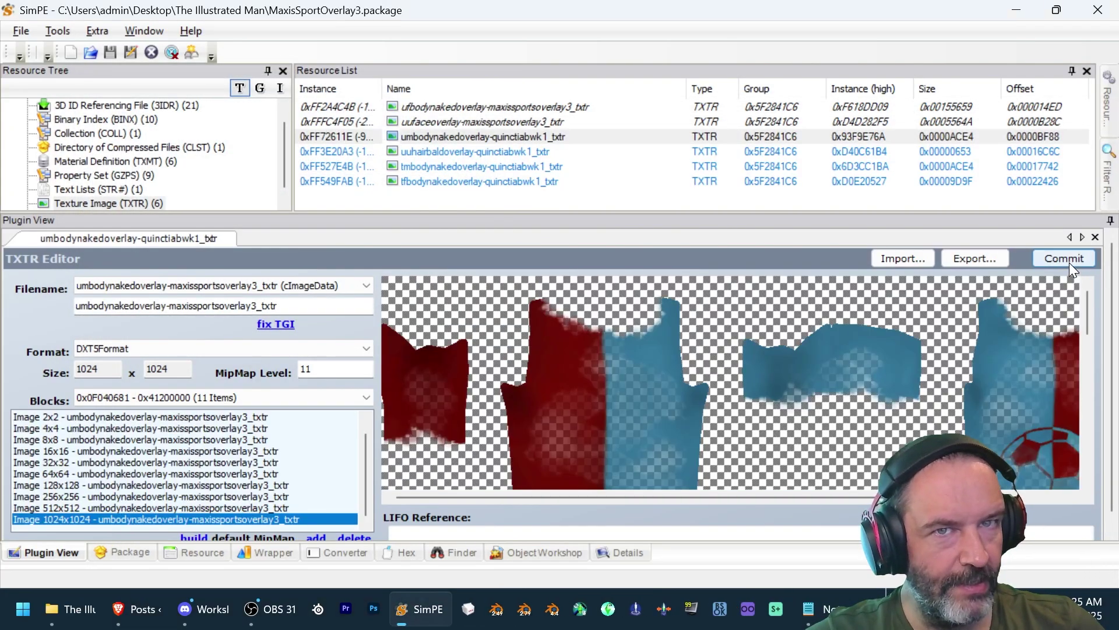
{"action": "left_click", "coordinate": [1069, 262]}
{"action": "left_click", "coordinate": [603, 351]}
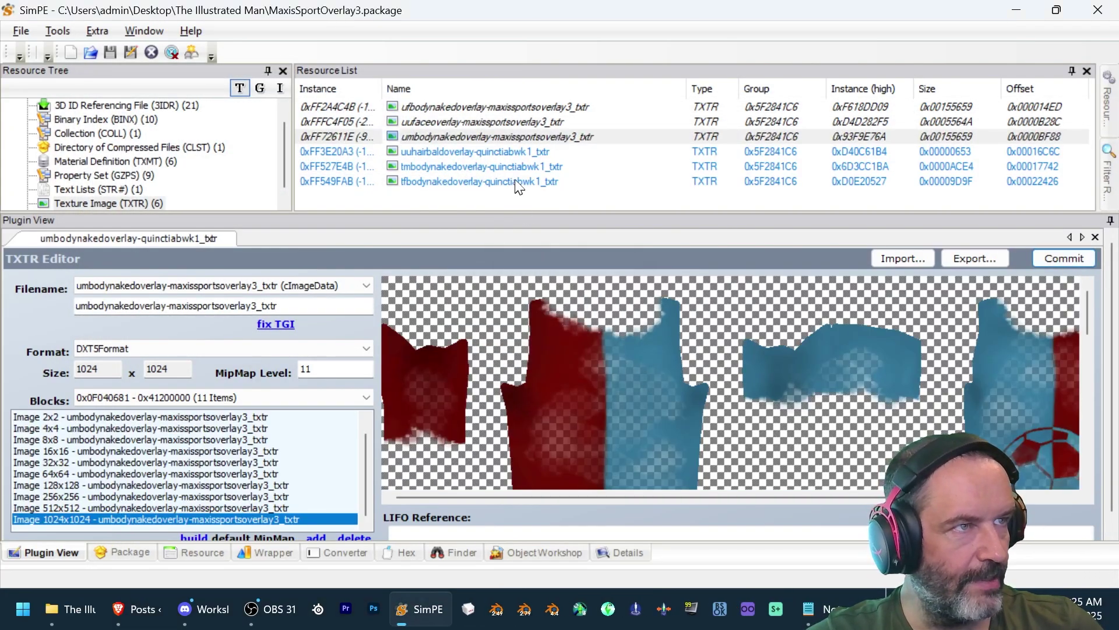
- Rename the uuhairbaldoverlay texture to uuhairbaldoverlay-maxissportsoverlay3_txtr, fix its TGI, and commit it without replacing the image
{"action": "left_click", "coordinate": [511, 152]}
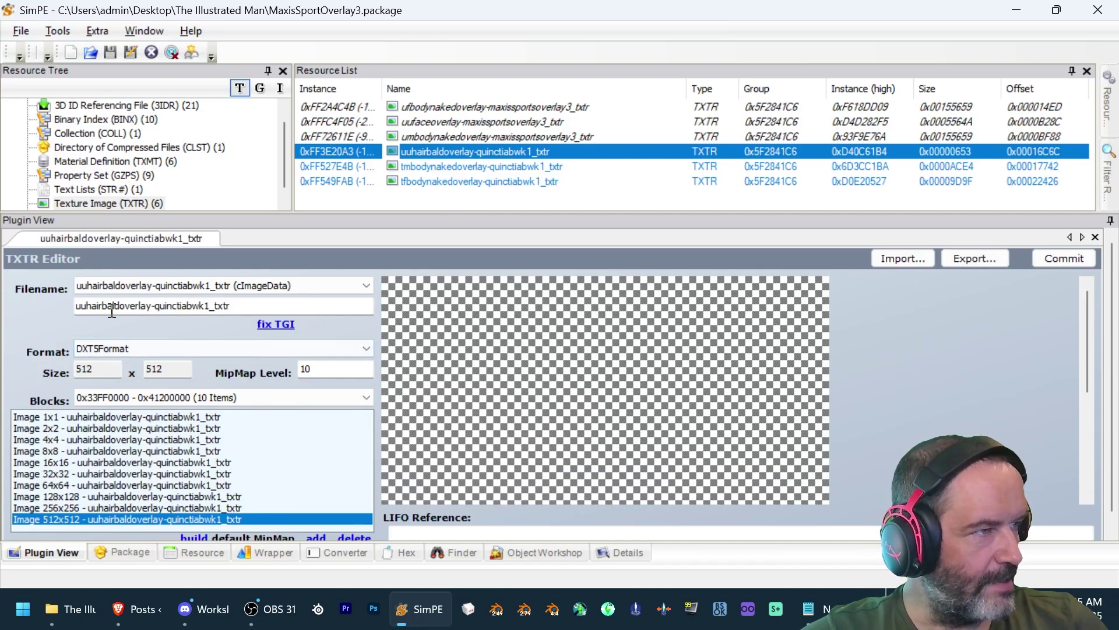
{"action": "left_click_drag", "start_coordinate": [209, 305], "coordinate": [160, 315]}
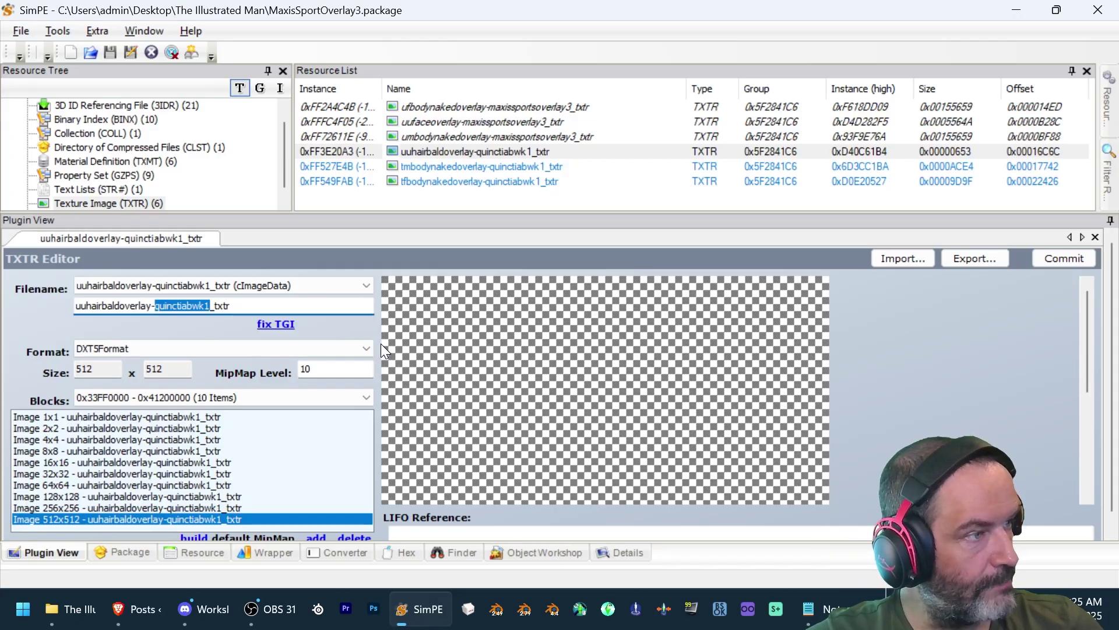
{"action": "type", "text": "maxissportsoverlay3"}
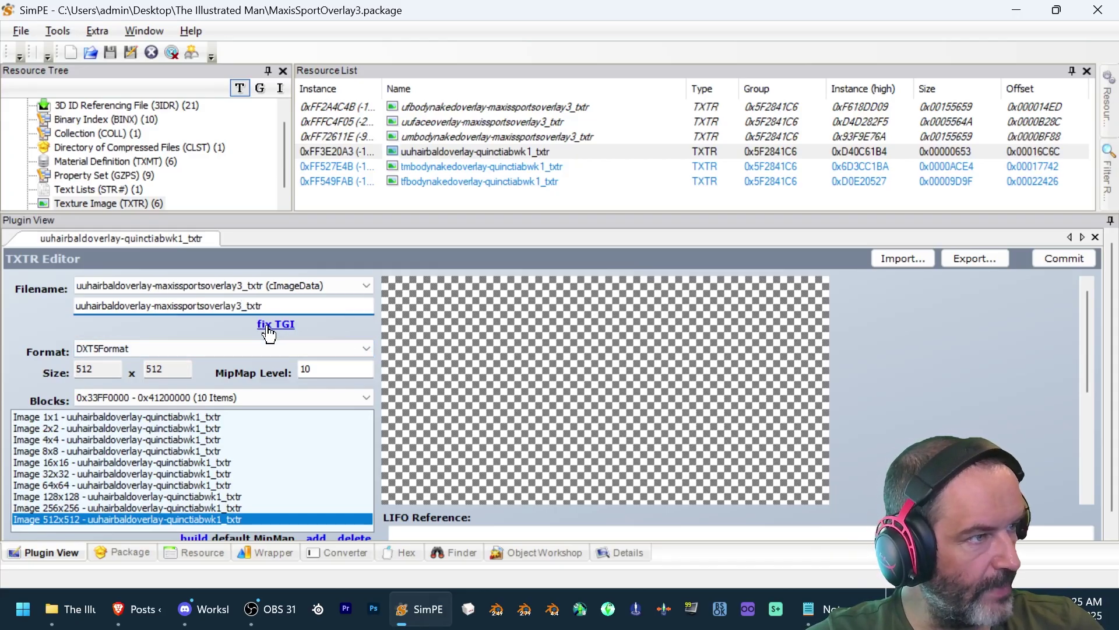
{"action": "left_click", "coordinate": [269, 325]}
{"action": "right_click", "coordinate": [540, 320]}
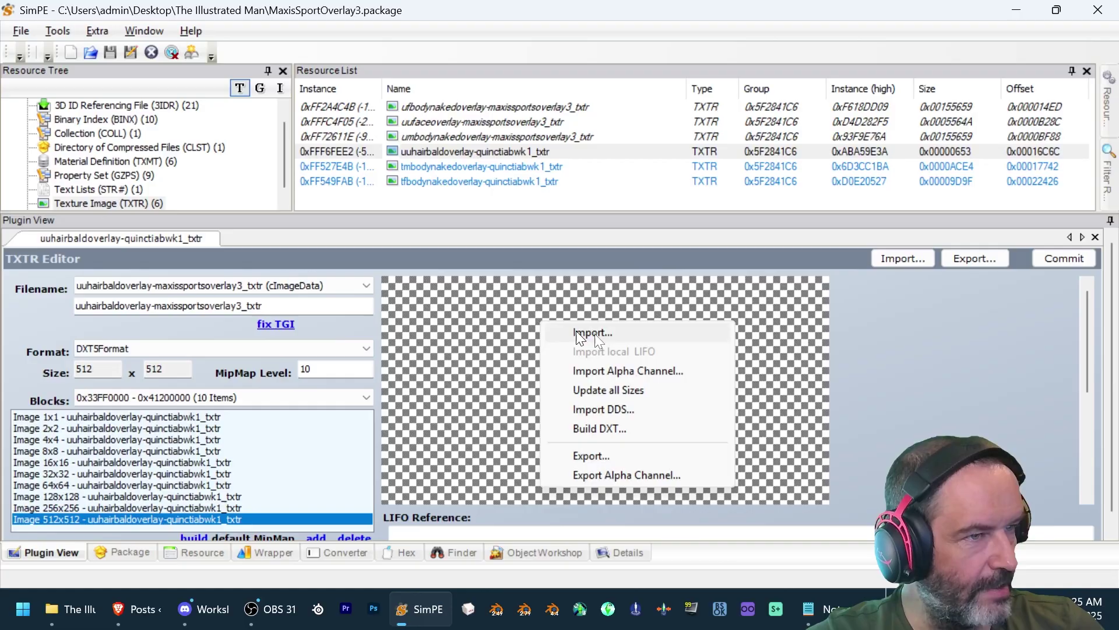
{"action": "left_click", "coordinate": [943, 322]}
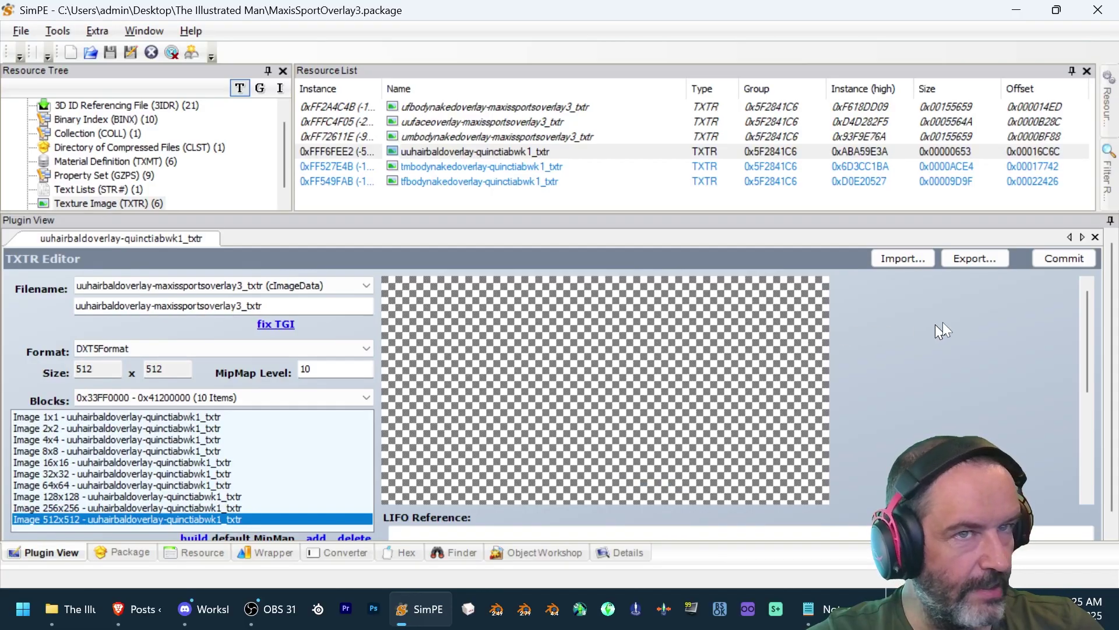
{"action": "left_click", "coordinate": [1069, 260]}
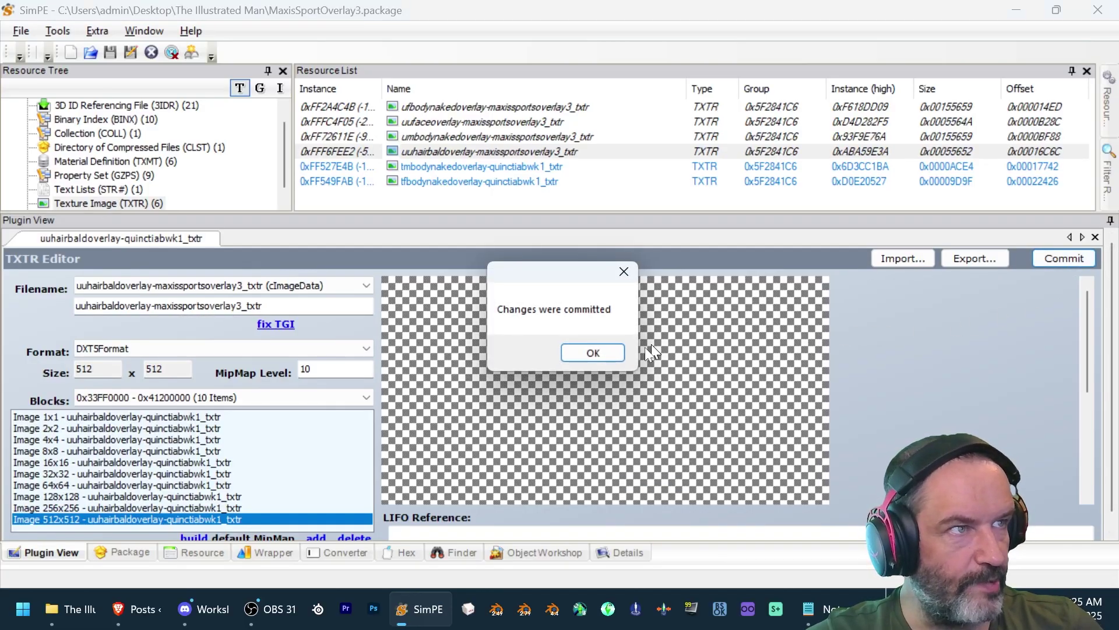
{"action": "left_click", "coordinate": [600, 350]}
- Rename the tmbodynakedoverlay texture to tmbodynakedoverlay-maxissportsoverlay3_txtr and fix its TGI
{"action": "left_click", "coordinate": [523, 167]}
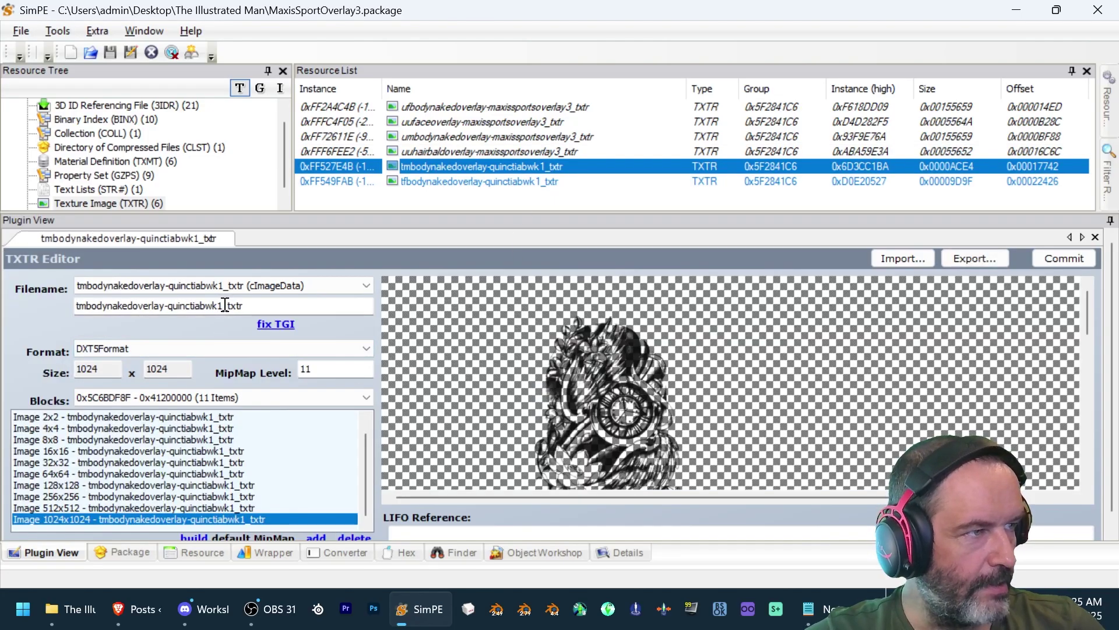
{"action": "left_click", "coordinate": [215, 306]}
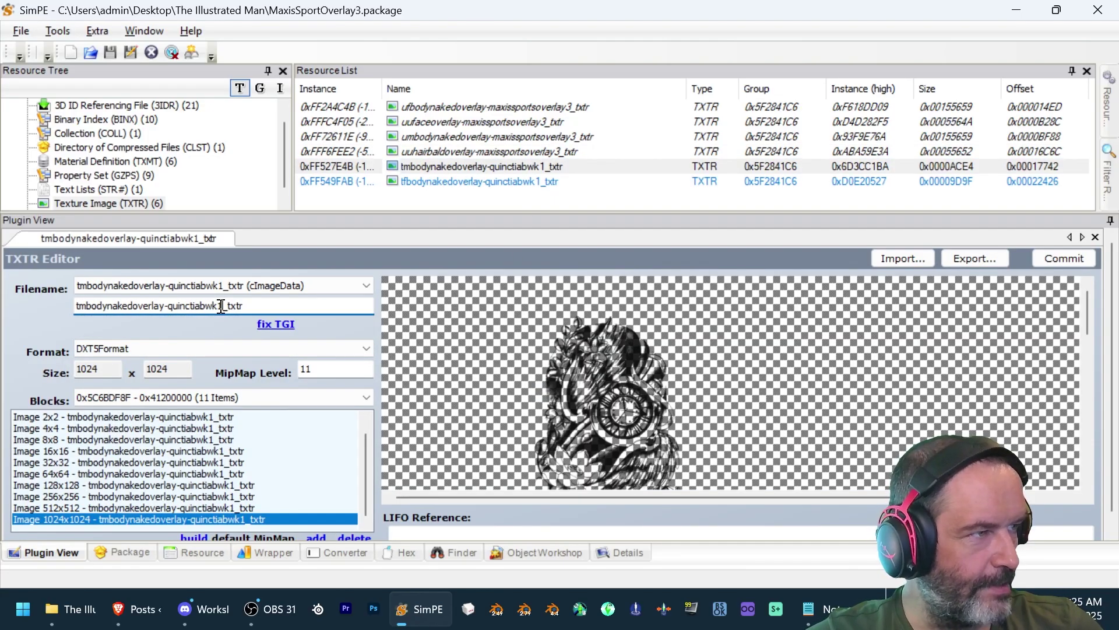
{"action": "left_click_drag", "start_coordinate": [223, 306], "coordinate": [172, 315]}
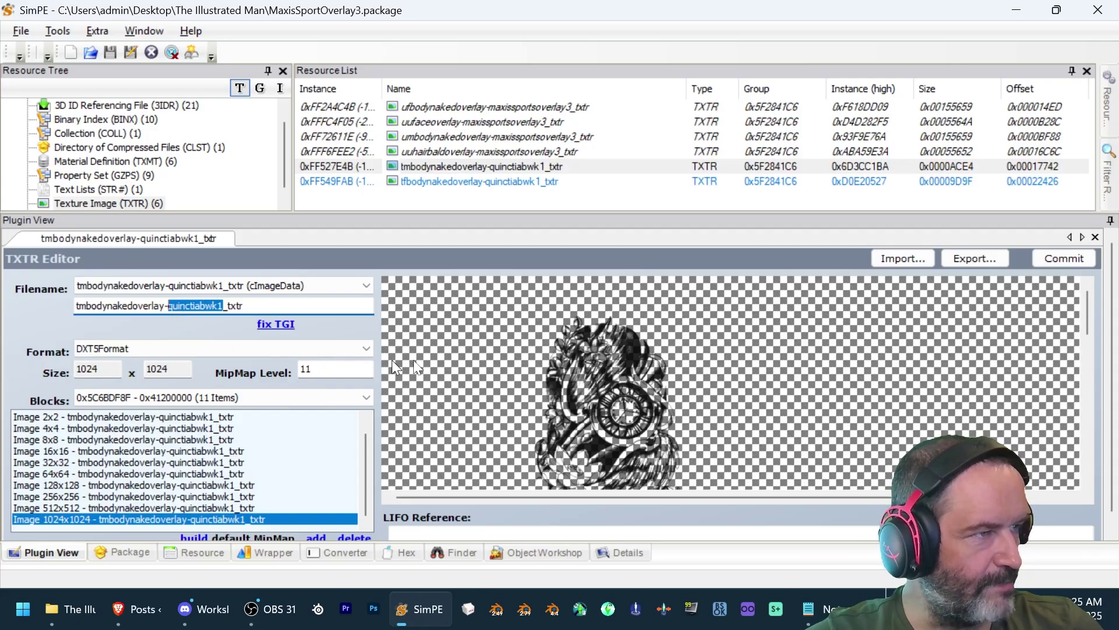
{"action": "type", "text": "maxissportsoverlay3"}
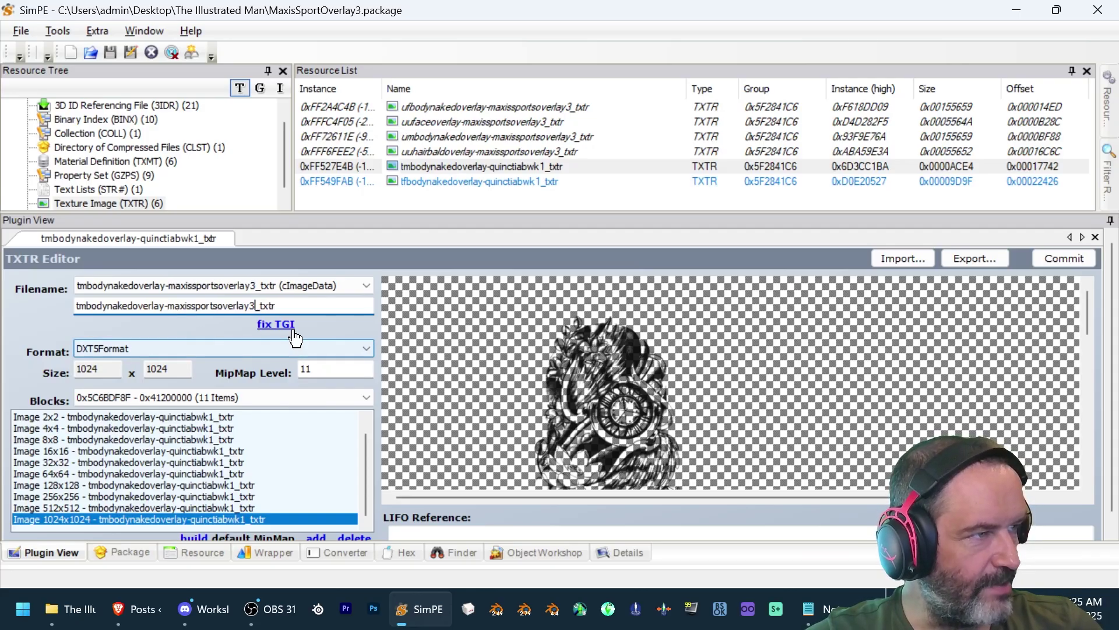
{"action": "left_click", "coordinate": [285, 329]}
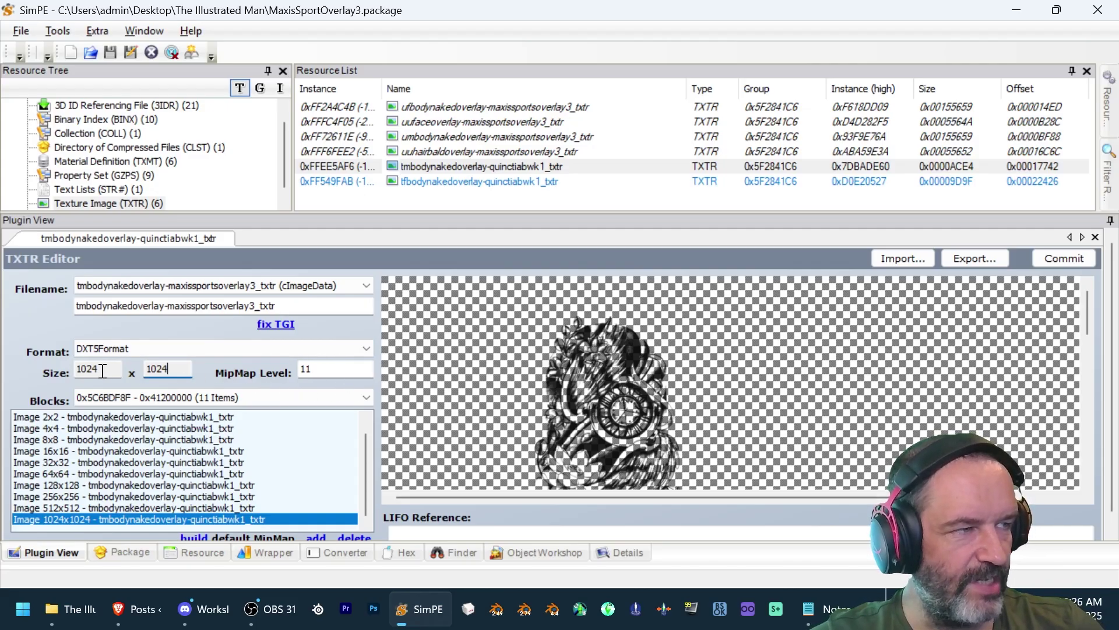
- Build the tmbodynakedoverlay texture's DXT image from SportsPaint3.png in DXT5Format and commit the resource
{"action": "right_click", "coordinate": [638, 318]}
{"action": "left_click", "coordinate": [729, 428]}
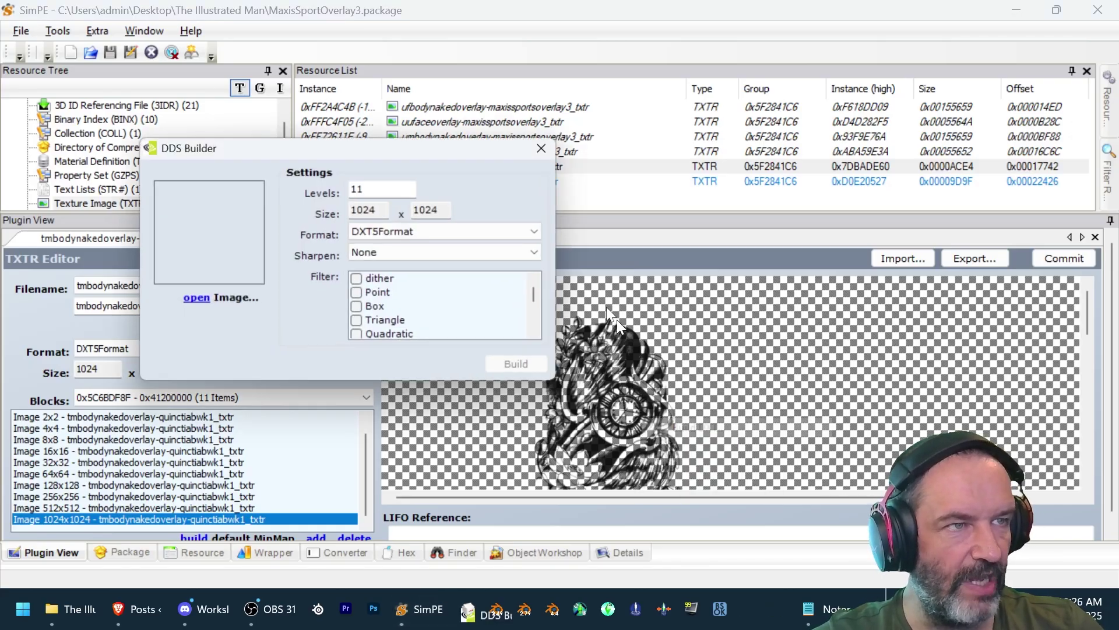
{"action": "left_click", "coordinate": [197, 297]}
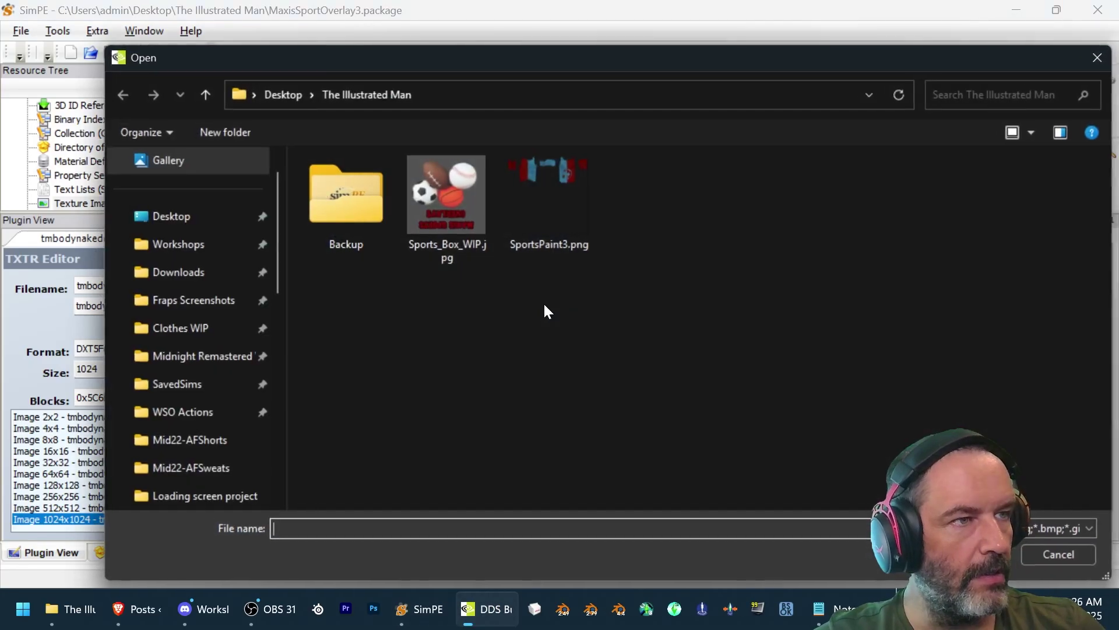
{"action": "double_click", "coordinate": [535, 220]}
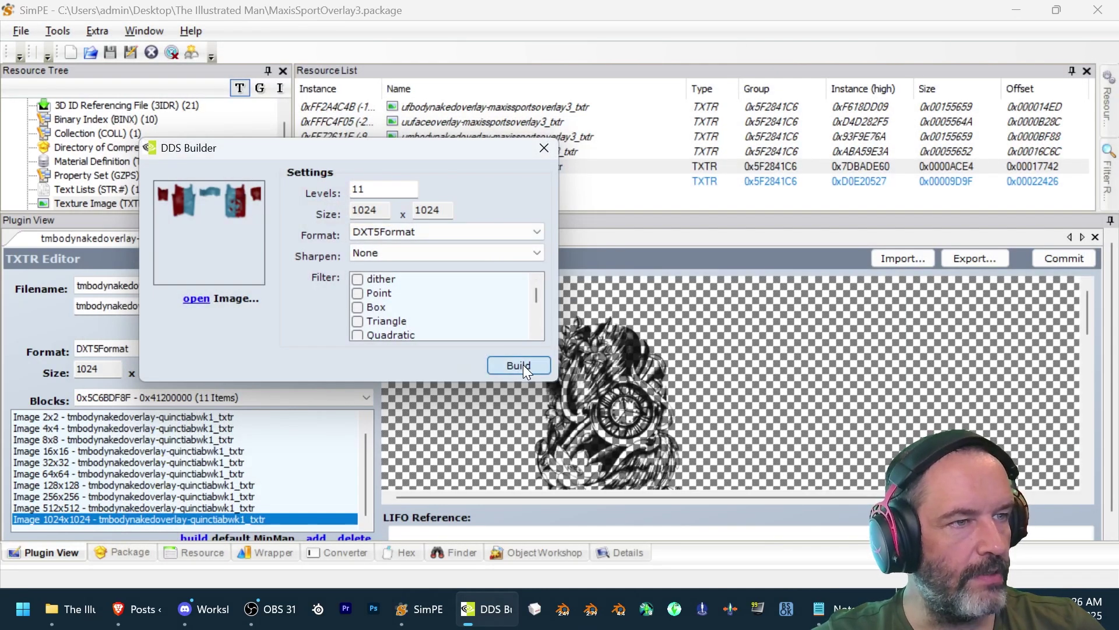
{"action": "left_click", "coordinate": [523, 364]}
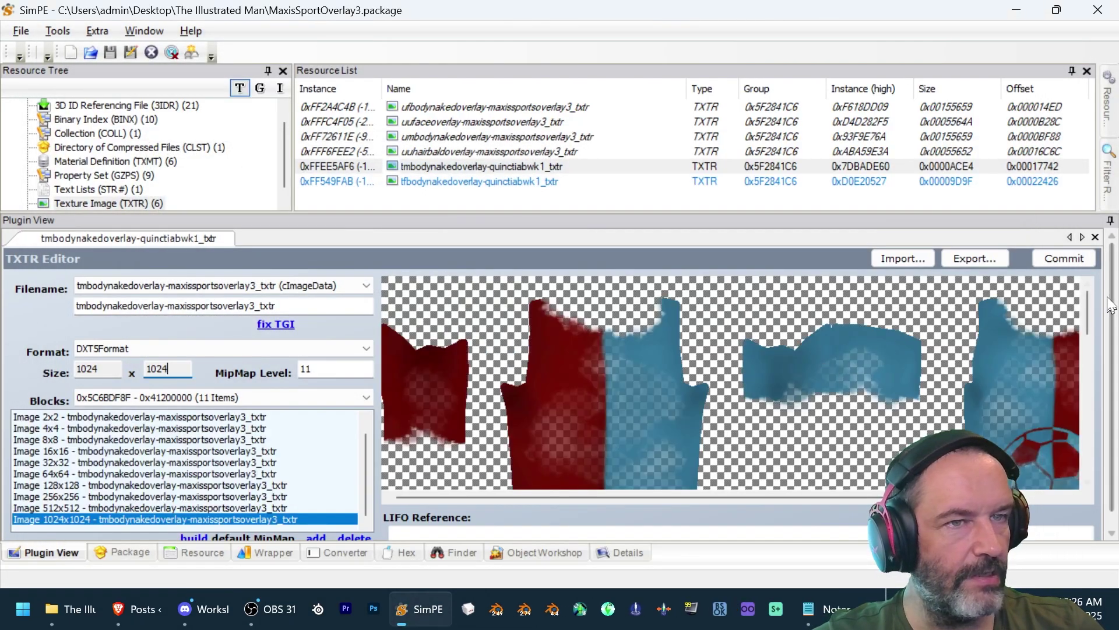
{"action": "left_click", "coordinate": [1076, 260]}
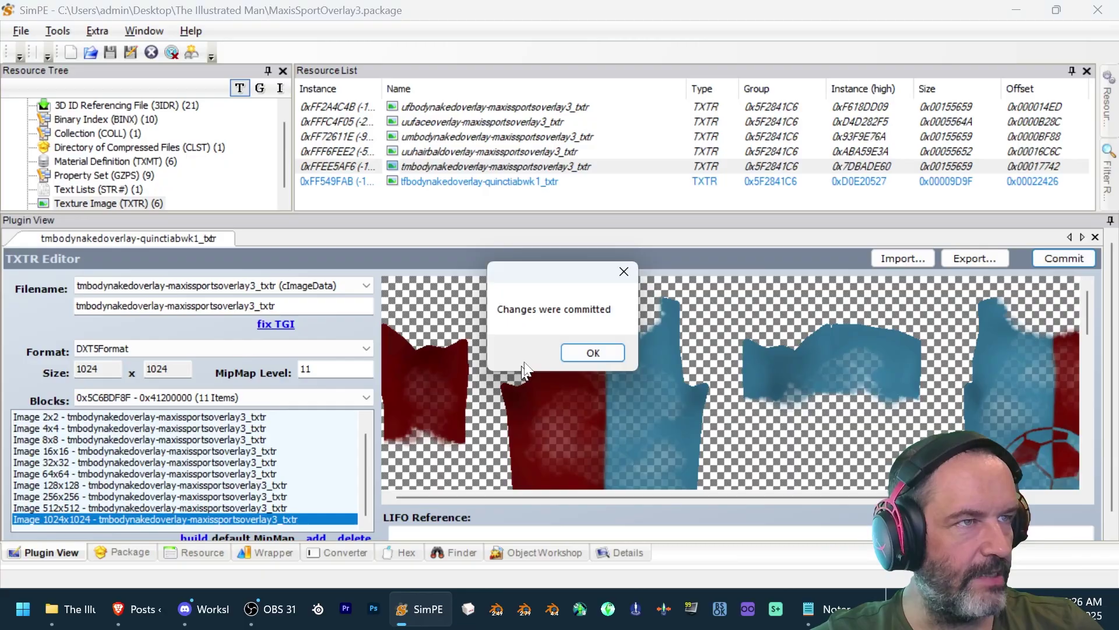
{"action": "left_click", "coordinate": [612, 350]}
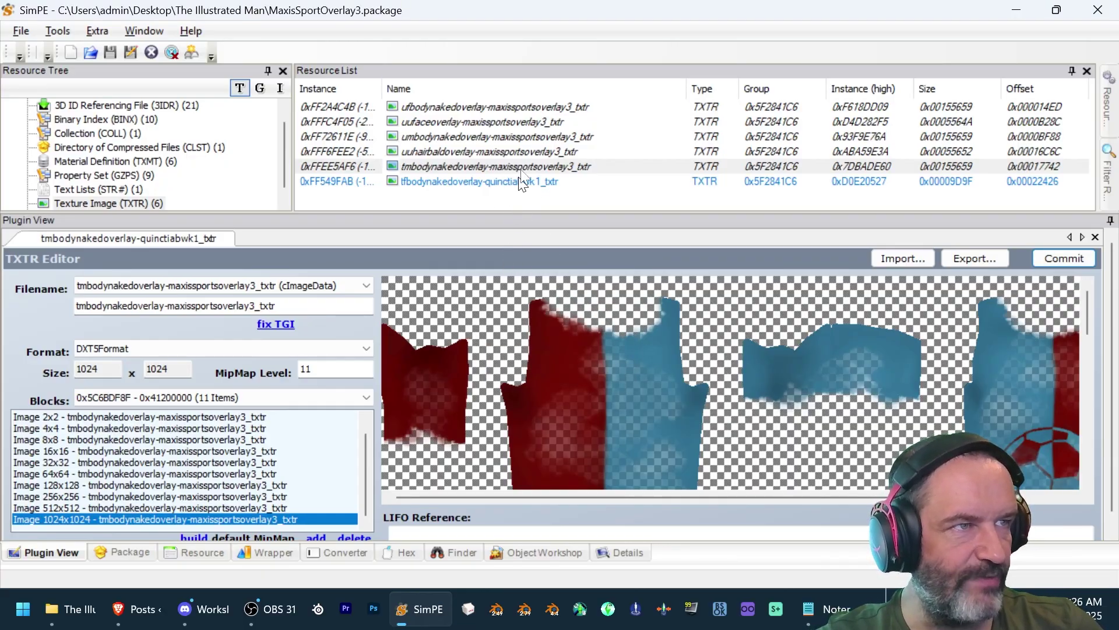
- Rename the tfbodynakedoverlay texture to tfbodynakedoverlay-maxissportsoverlay3_txtr and fix its TGI
{"action": "left_click", "coordinate": [531, 181]}
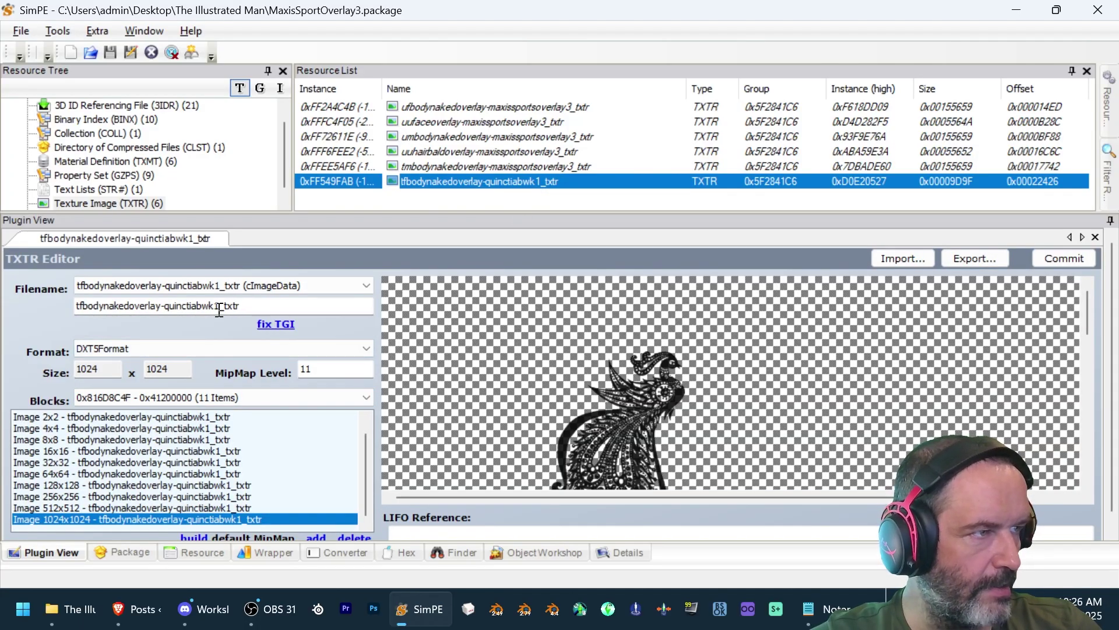
{"action": "left_click_drag", "start_coordinate": [219, 310], "coordinate": [164, 311]}
{"action": "type", "text": "maxissportsoverlay3"}
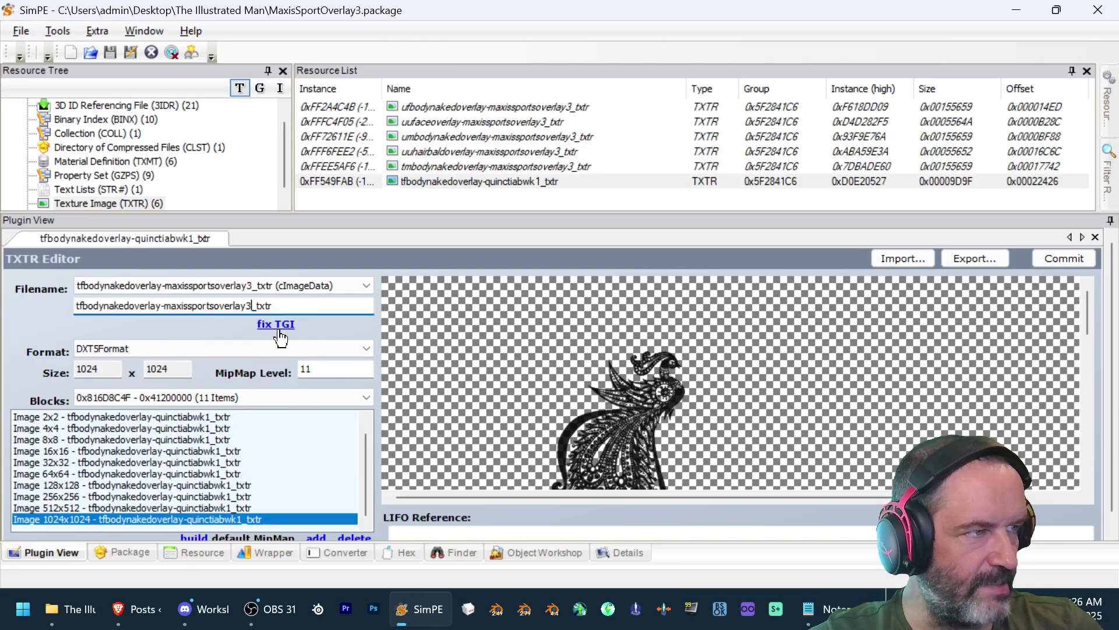
{"action": "left_click", "coordinate": [284, 327]}
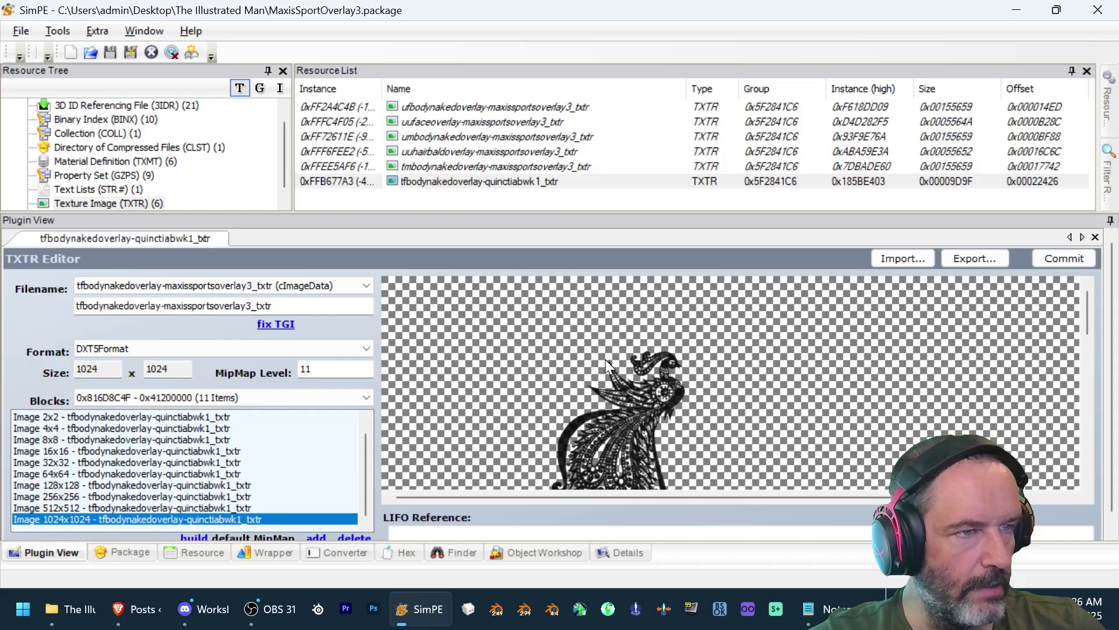
- Build the tfbodynakedoverlay texture's DXT image from SportsPaint3.png in DXT5Format and commit the resource
{"action": "right_click", "coordinate": [585, 349]}
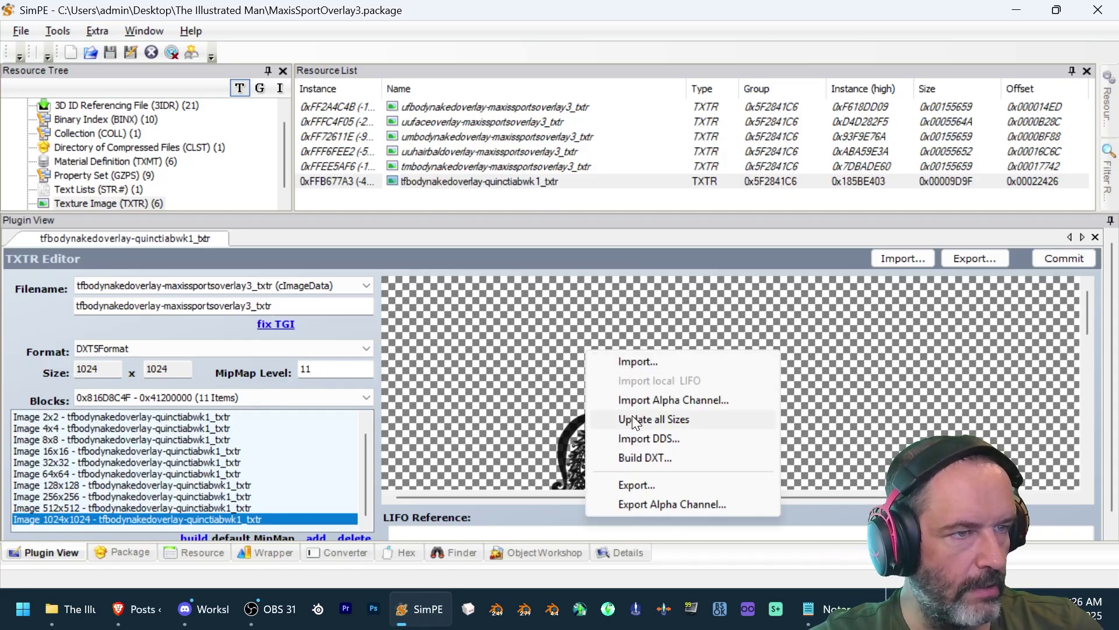
{"action": "left_click", "coordinate": [647, 457]}
{"action": "left_click", "coordinate": [128, 230]}
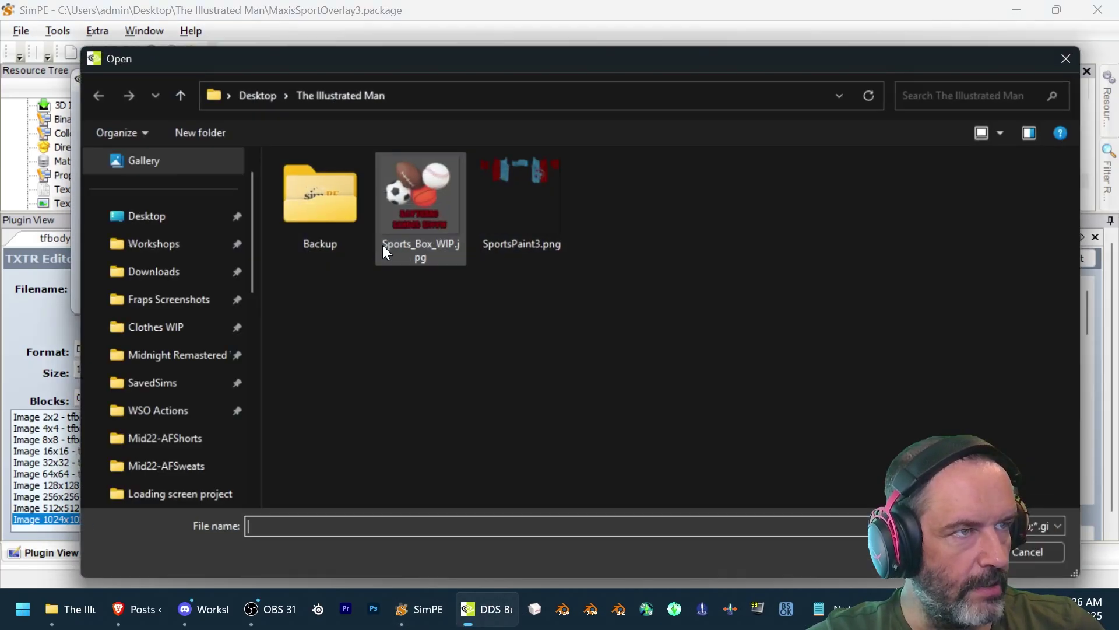
{"action": "left_click", "coordinate": [490, 213]}
{"action": "double_click", "coordinate": [493, 219]}
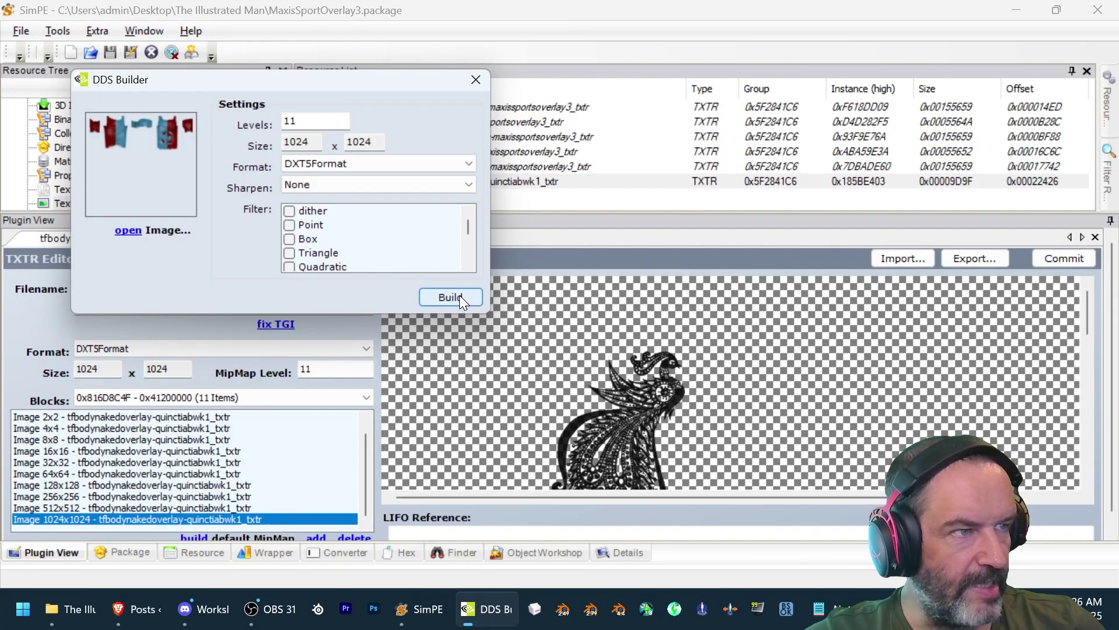
{"action": "key", "text": "Return"}
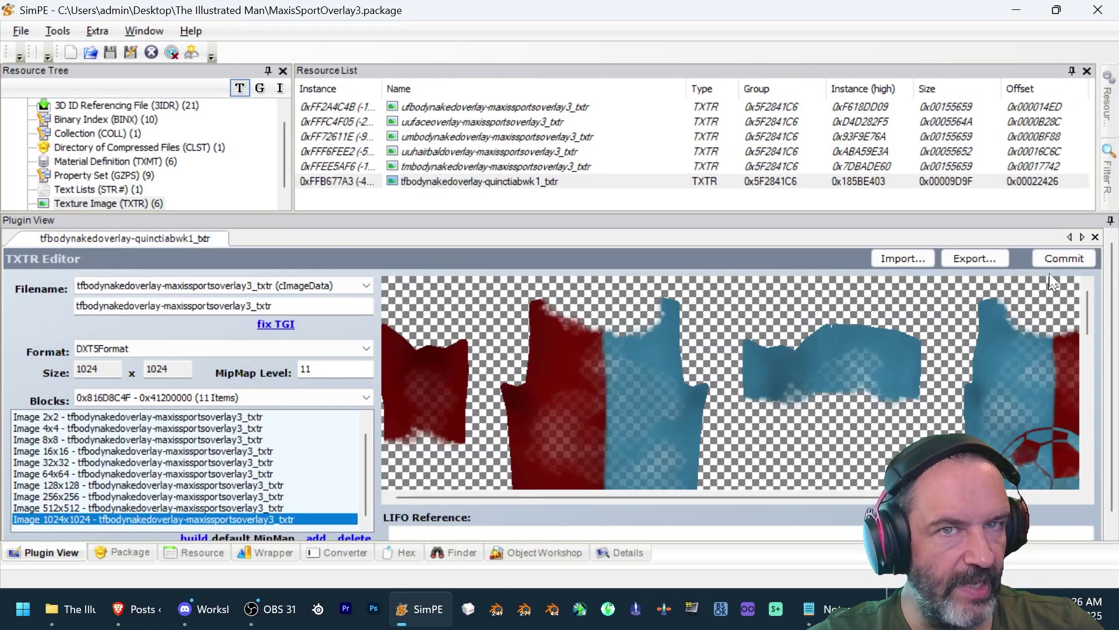
{"action": "left_click", "coordinate": [1054, 257]}
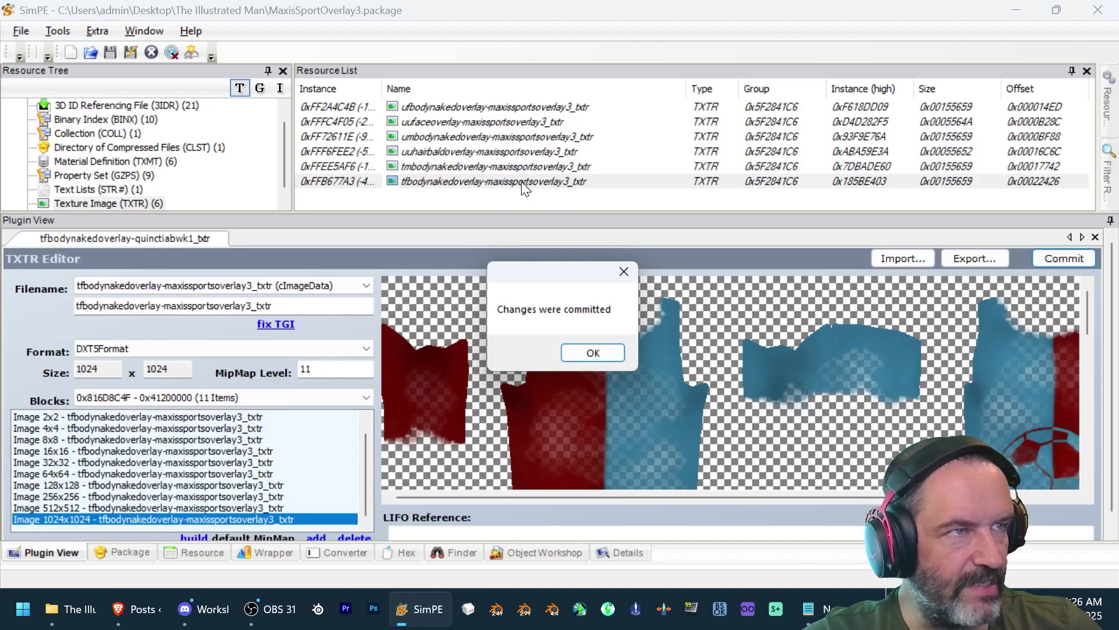
{"action": "left_click", "coordinate": [603, 348]}
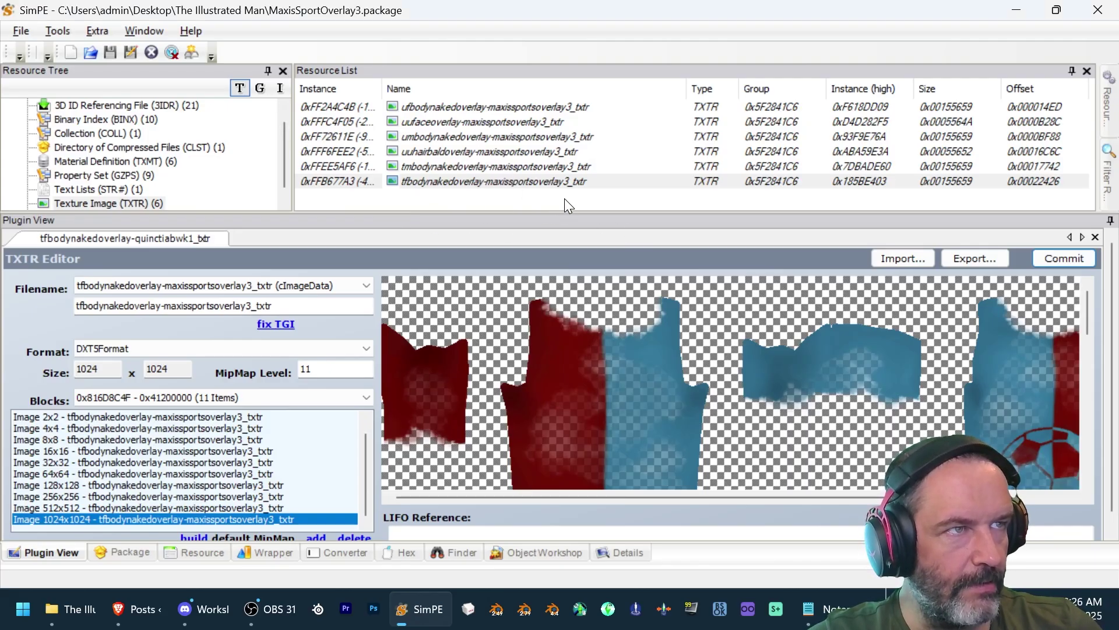
- Commit the tfbodynakedoverlay texture once more and save the package
{"action": "left_click", "coordinate": [1059, 260]}
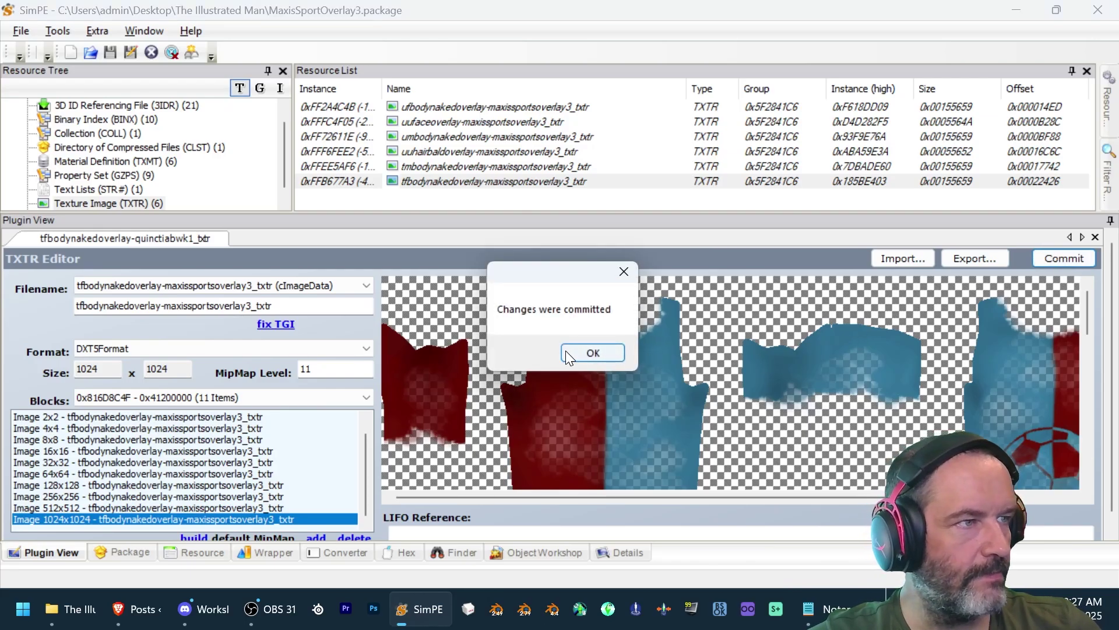
{"action": "left_click", "coordinate": [574, 352]}
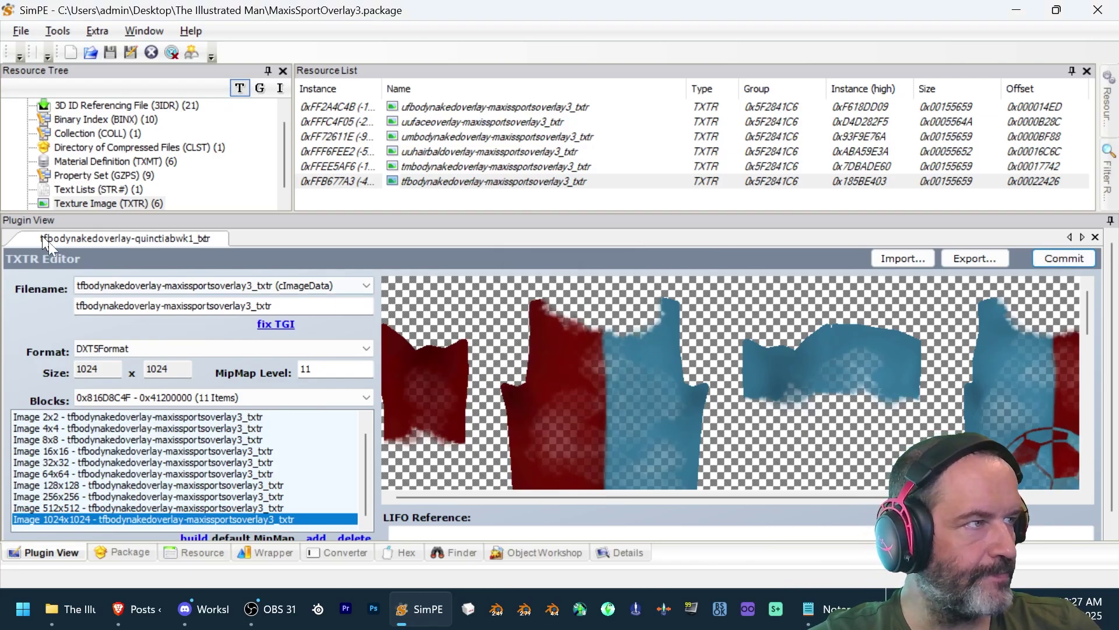
{"action": "left_click", "coordinate": [18, 32]}
{"action": "left_click", "coordinate": [20, 129]}
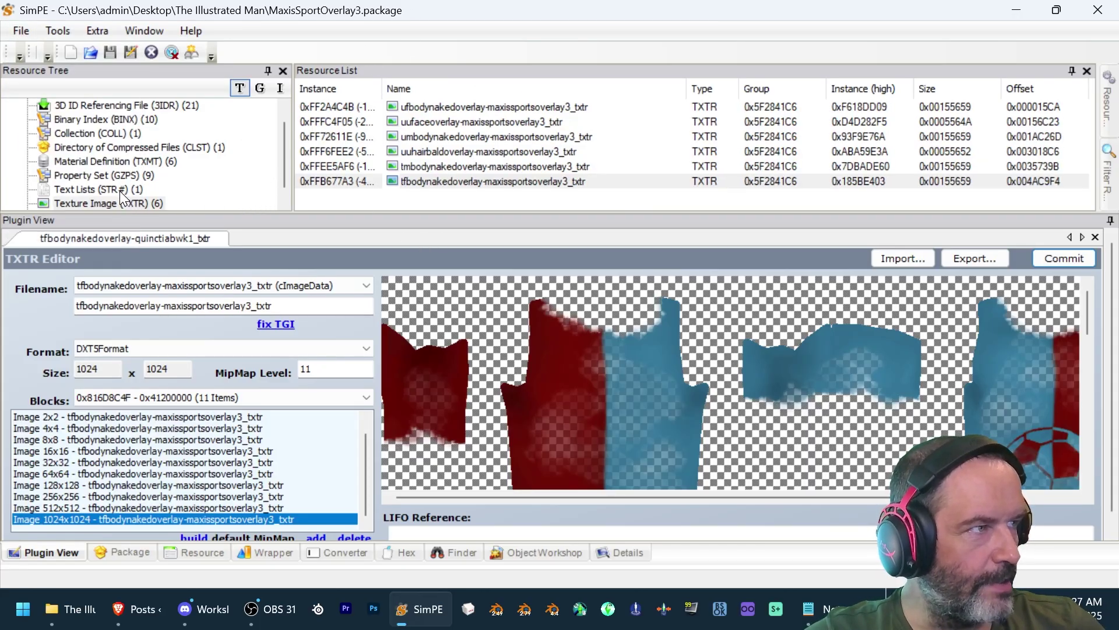
- In the Text Lists resource, set the English (US) name string 0x0000 to "Maxis Sports Overlay 3"
{"action": "left_click", "coordinate": [120, 190]}
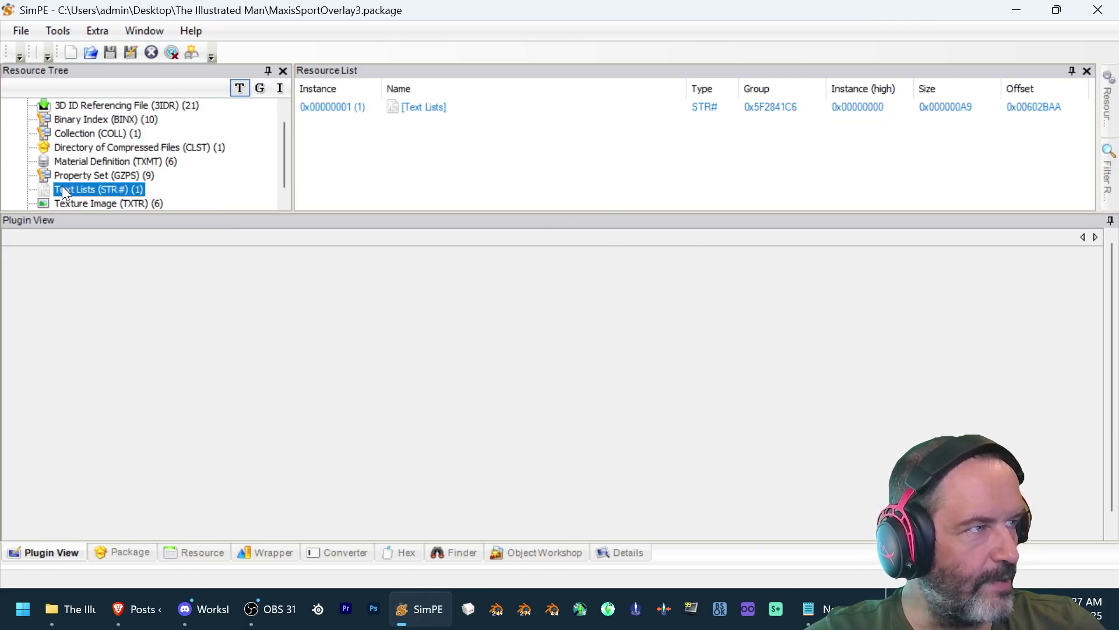
{"action": "left_click", "coordinate": [346, 107]}
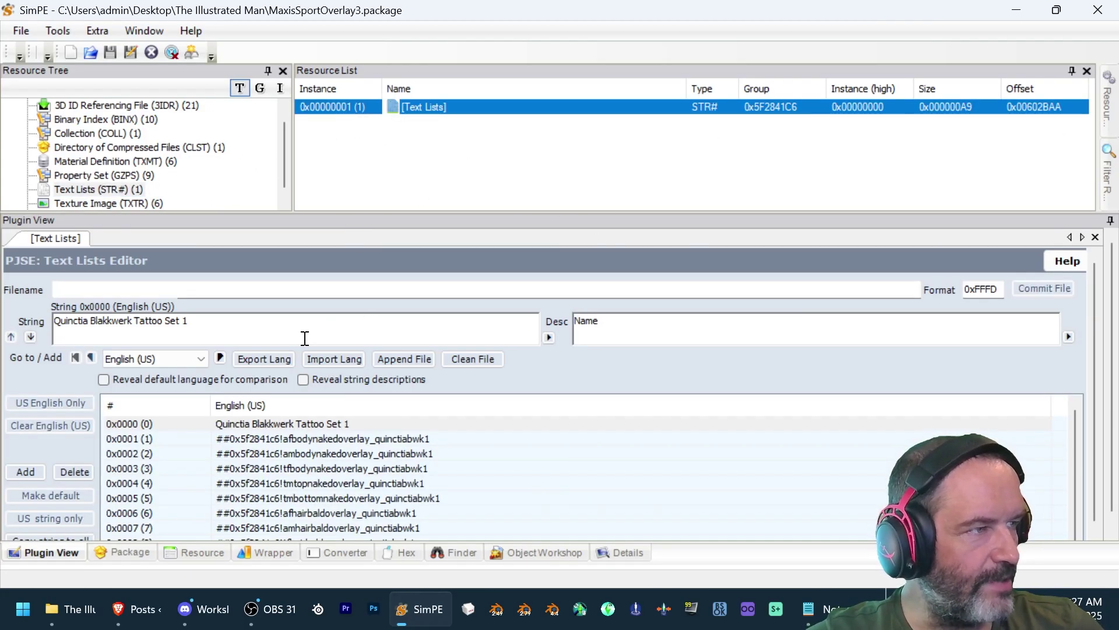
{"action": "left_click", "coordinate": [292, 423]}
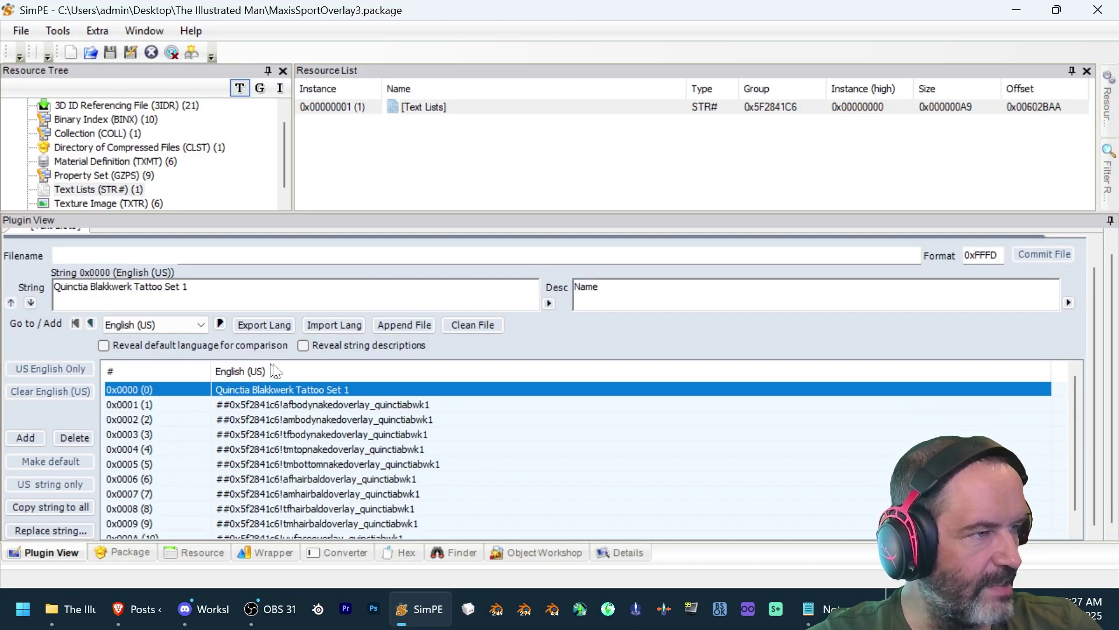
{"action": "left_click_drag", "start_coordinate": [210, 292], "coordinate": [2, 280]}
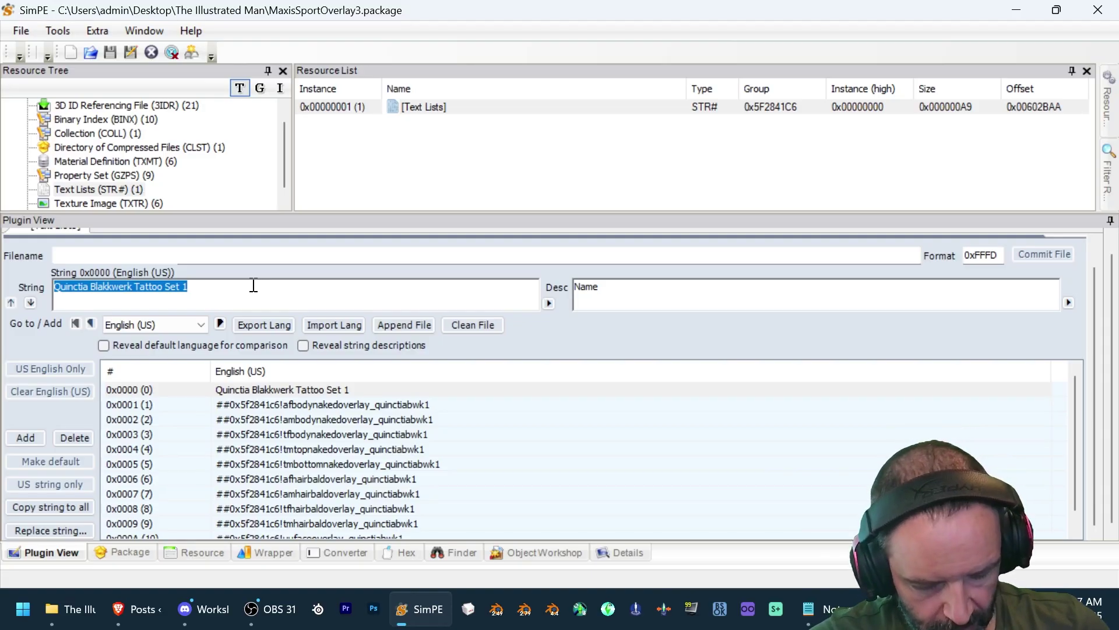
{"action": "type", "text": "Mais"}
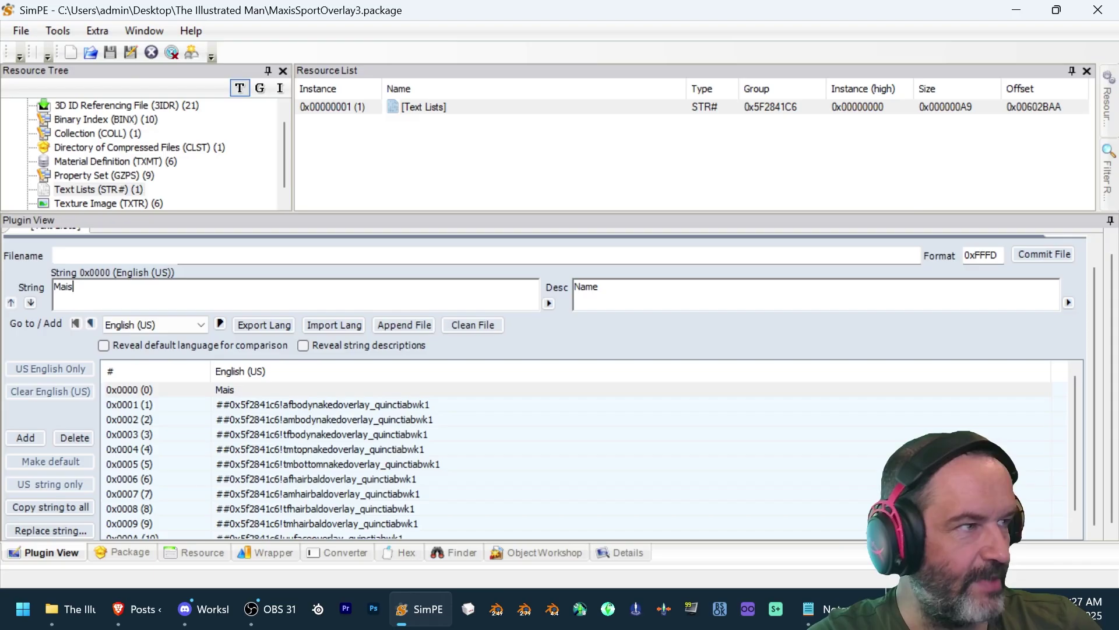
{"action": "key", "text": "BackSpace"}
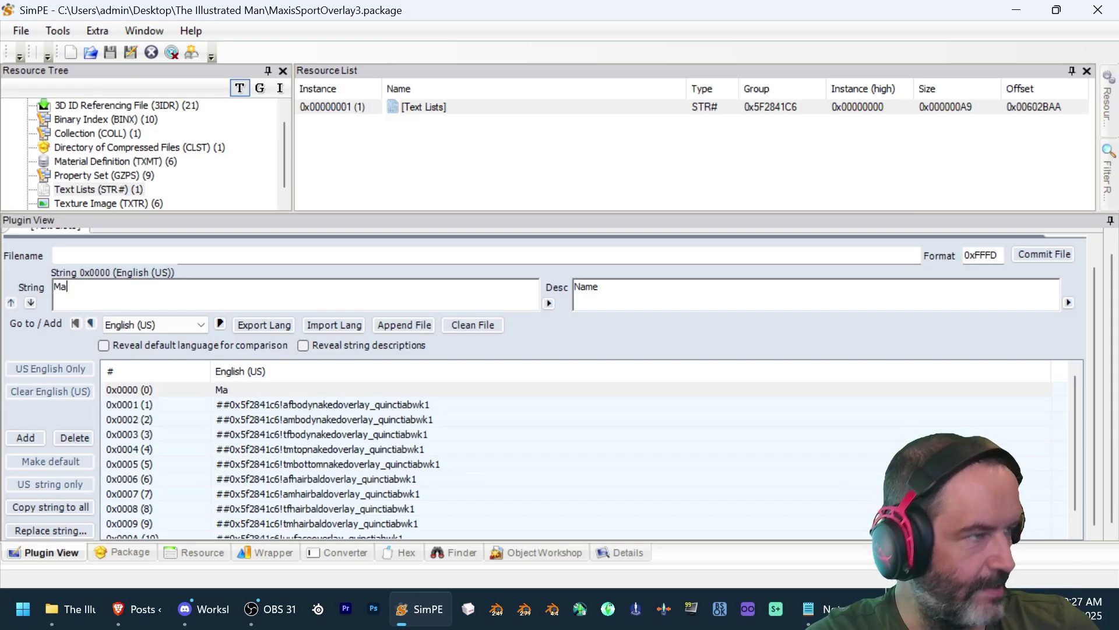
{"action": "type", "text": "xis Sp"}
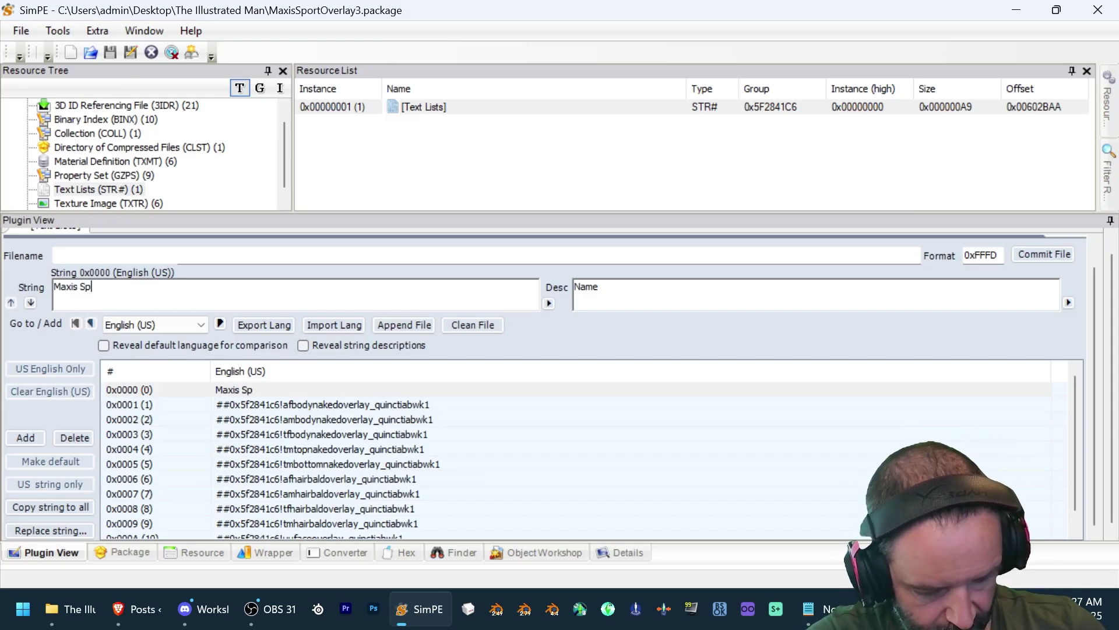
{"action": "type", "text": "orts Ove"}
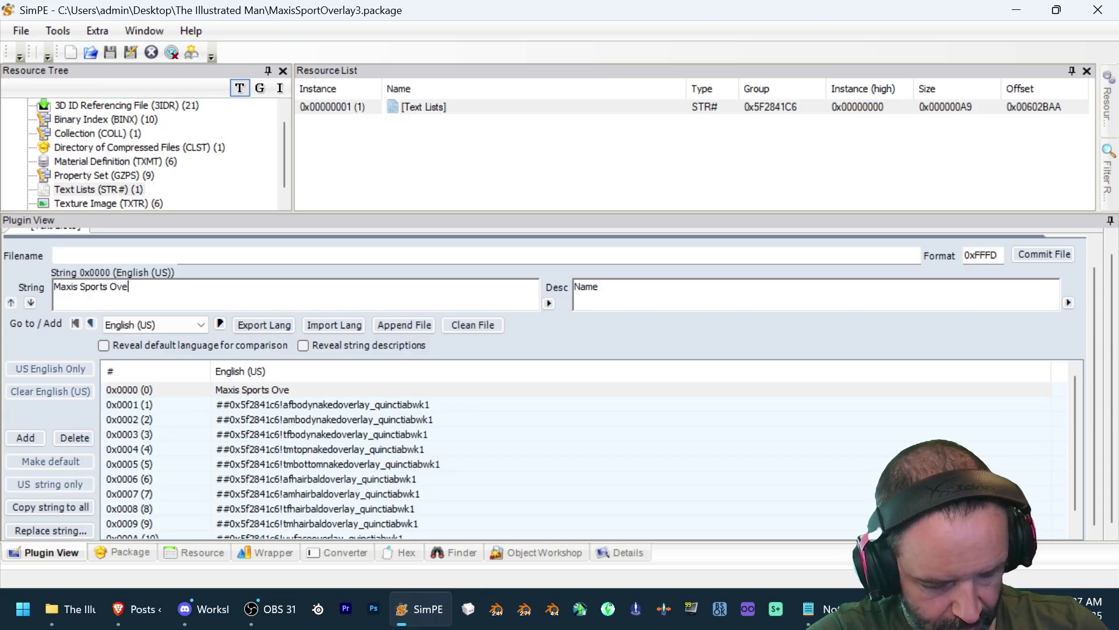
{"action": "type", "text": "rlay 3"}
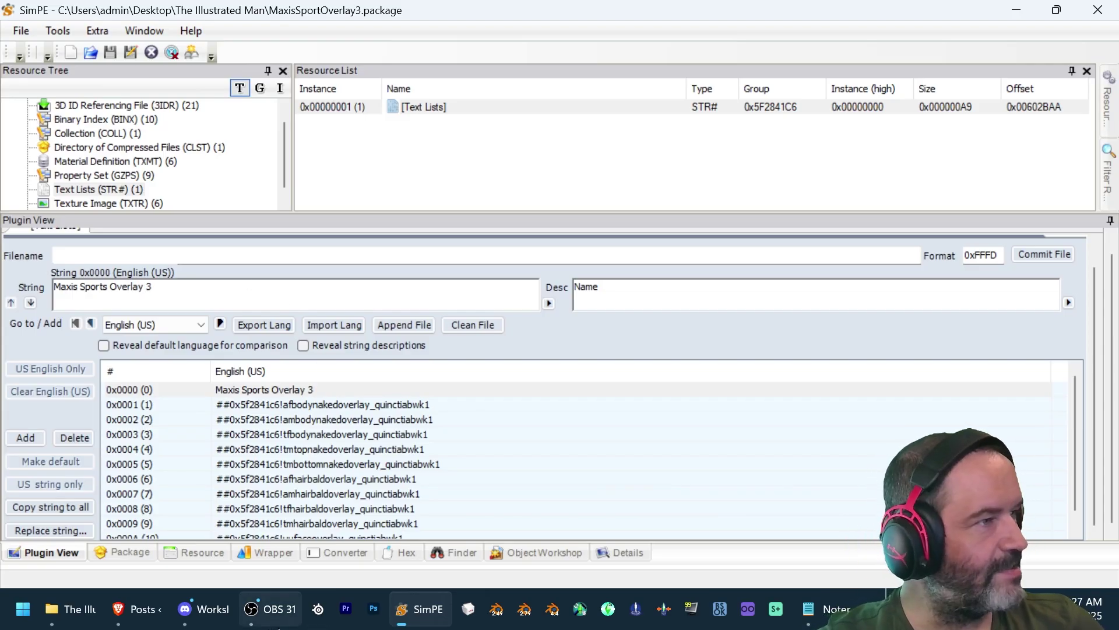
- Change text list string 0x0001 to ##0x5f2841c6!afbodynakedoverlay_maxissportsoverlay3
{"action": "left_click", "coordinate": [429, 406]}
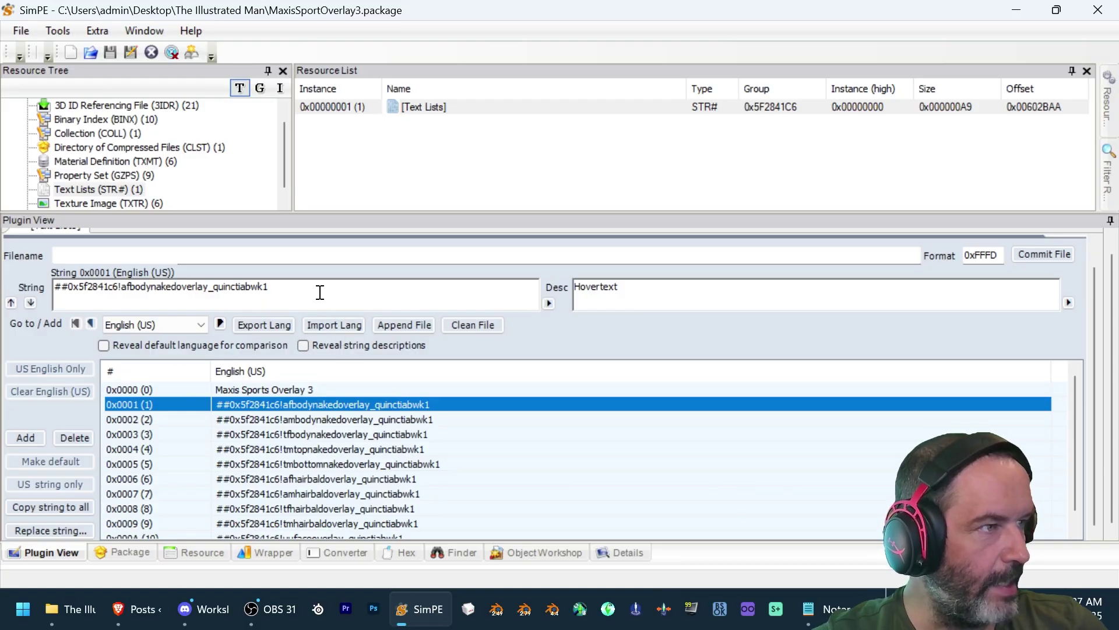
{"action": "left_click_drag", "start_coordinate": [300, 288], "coordinate": [225, 291]}
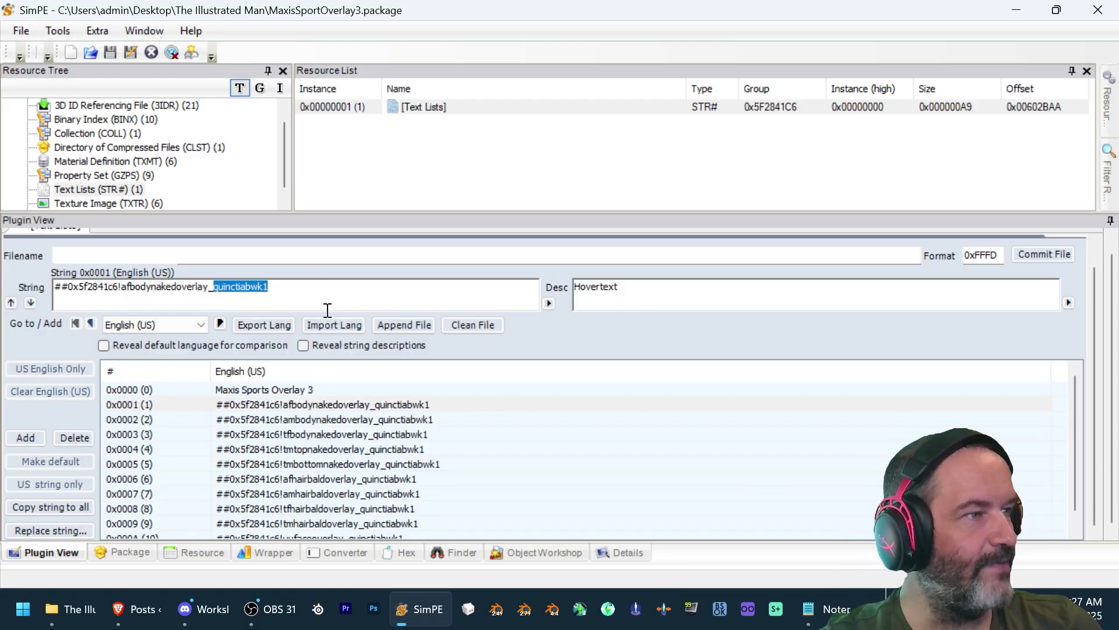
{"action": "type", "text": "maxissportsoverlay3"}
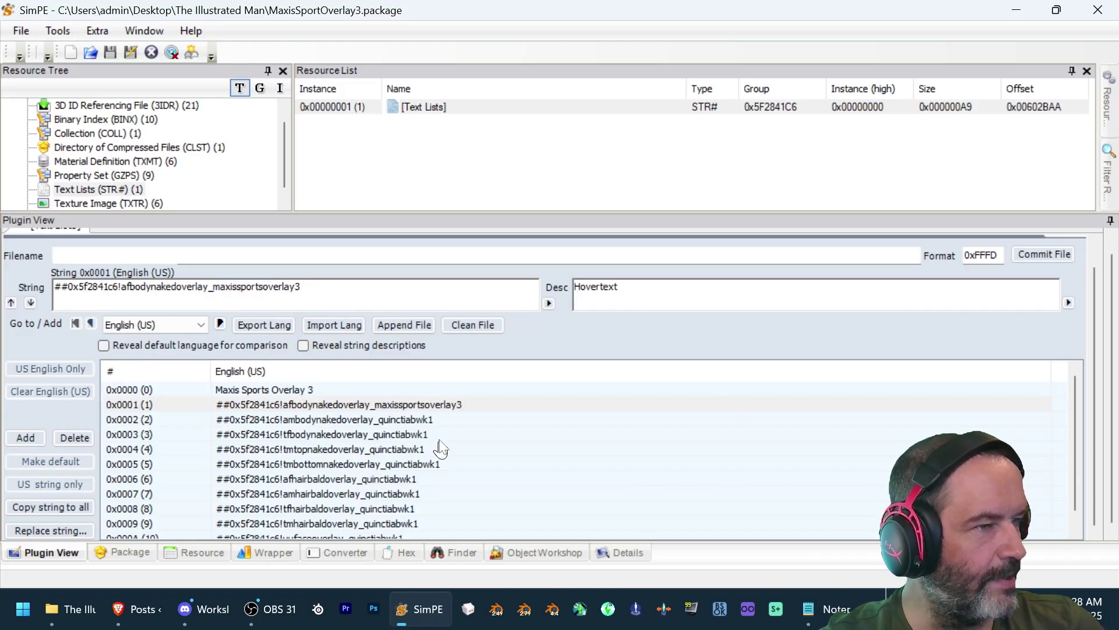
- Replace the quinctiabwk1 suffix with maxissportsoverlay3 in text list strings 0x0002 (ambodynakedoverlay) and 0x0003 (tfbodynakedoverlay)
{"action": "left_click", "coordinate": [429, 418]}
{"action": "left_click_drag", "start_coordinate": [356, 295], "coordinate": [216, 288]}
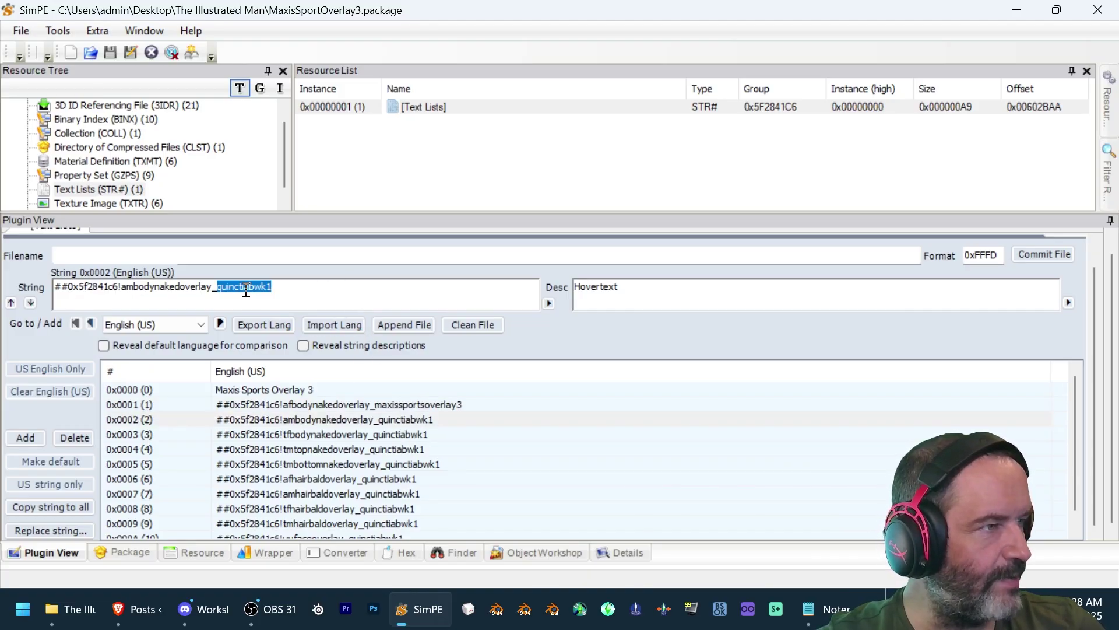
{"action": "type", "text": "maxissportsoverlay3"}
{"action": "left_click", "coordinate": [408, 435]}
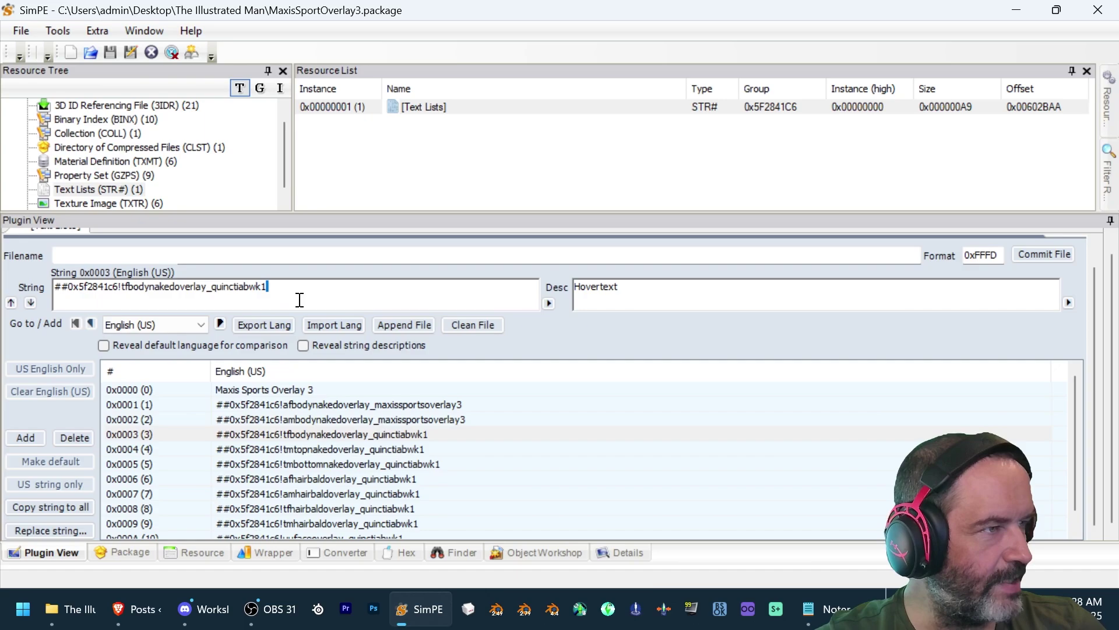
{"action": "double_click", "coordinate": [248, 302]}
{"action": "left_click_drag", "start_coordinate": [276, 299], "coordinate": [213, 289]}
{"action": "type", "text": "maxissportsoverlay3"}
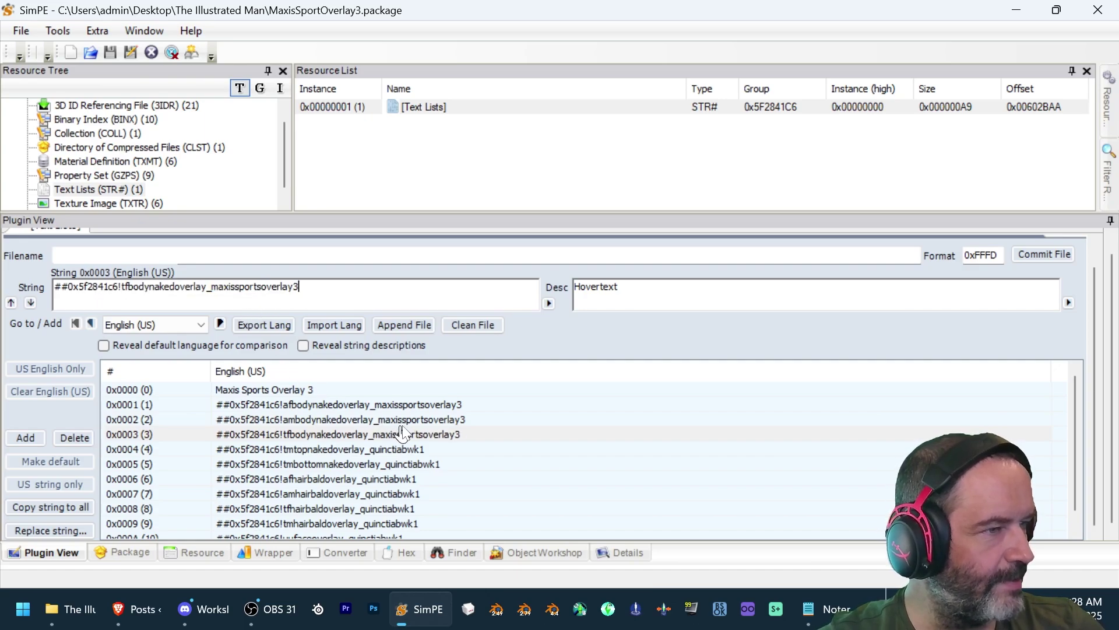
- Replace the quinctiabwk1 suffix with maxissportsoverlay3 in text list strings 0x0004 (tmtopnakedoverlay) and 0x0005 (tmbottomnakedoverlay)
{"action": "left_click", "coordinate": [417, 450]}
{"action": "double_click", "coordinate": [297, 288]}
{"action": "left_click_drag", "start_coordinate": [297, 289], "coordinate": [209, 288]}
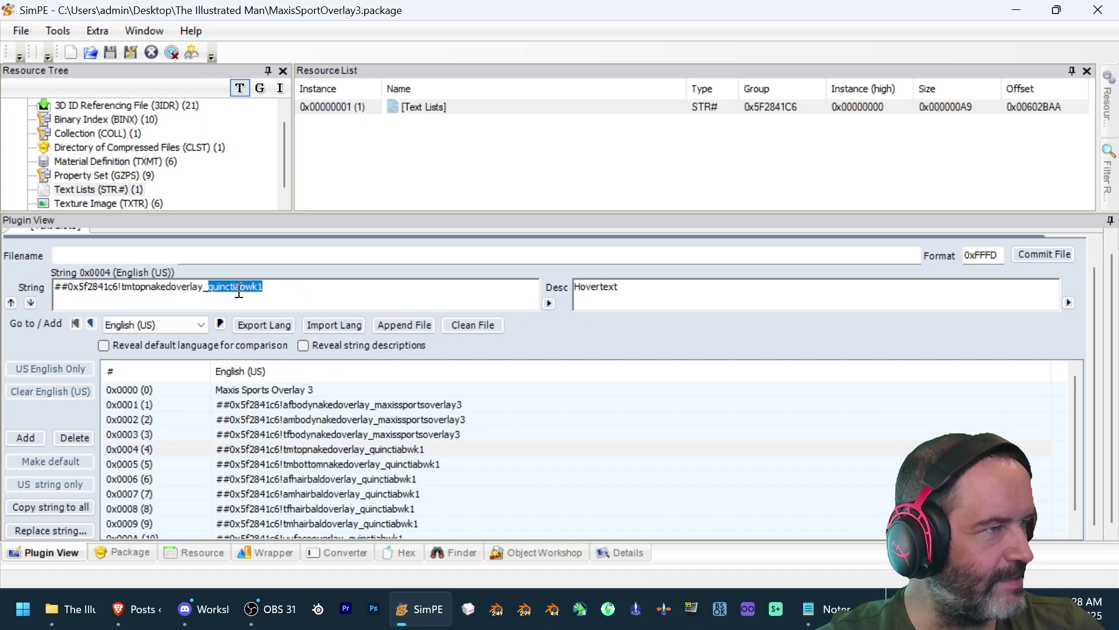
{"action": "type", "text": "maxissportsoverlay3"}
{"action": "left_click", "coordinate": [422, 466]}
{"action": "double_click", "coordinate": [332, 303]}
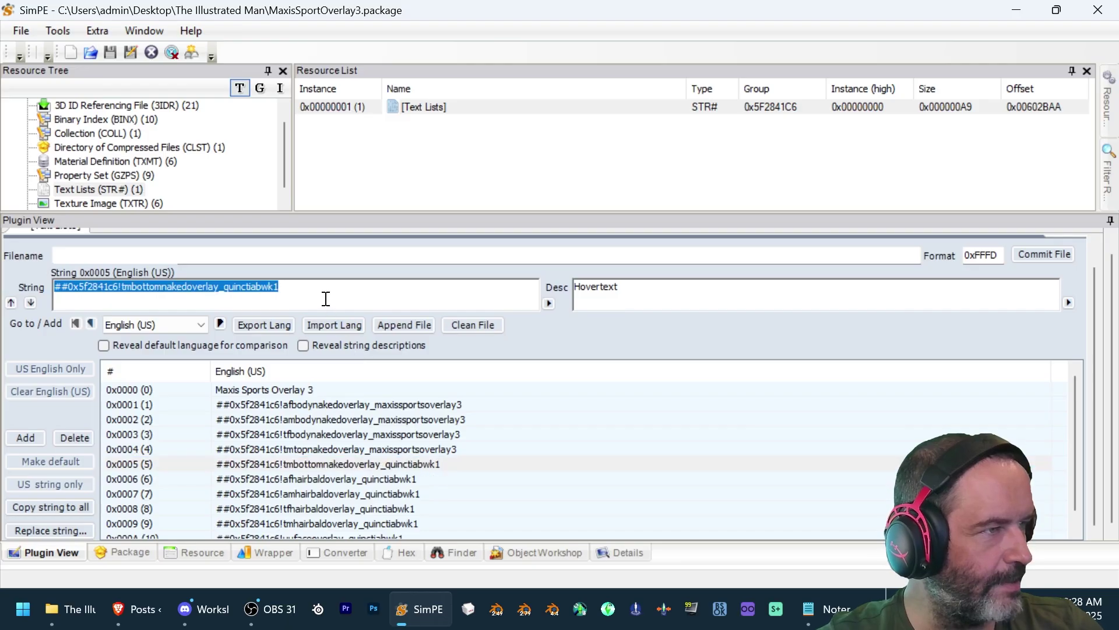
{"action": "left_click_drag", "start_coordinate": [292, 300], "coordinate": [250, 305]}
{"action": "type", "text": "maxissportsoverlay3"}
- Replace the quinctiabwk1 suffix with maxissportsoverlay3 in text list strings 0x0006 (afhairbaldoverlay) and 0x0007 (amhairbaldoverlay)
{"action": "left_click", "coordinate": [415, 478]}
{"action": "double_click", "coordinate": [357, 295]}
{"action": "type", "text": "maxissportsoverlay3"}
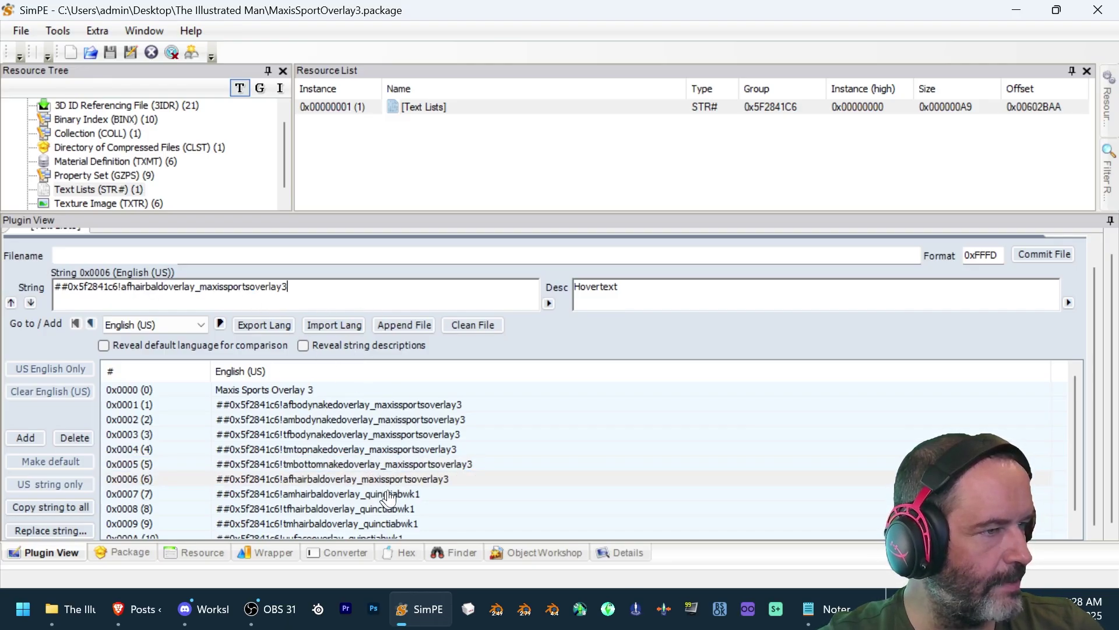
{"action": "left_click", "coordinate": [402, 496]}
{"action": "double_click", "coordinate": [352, 301]}
{"action": "left_click", "coordinate": [320, 298]}
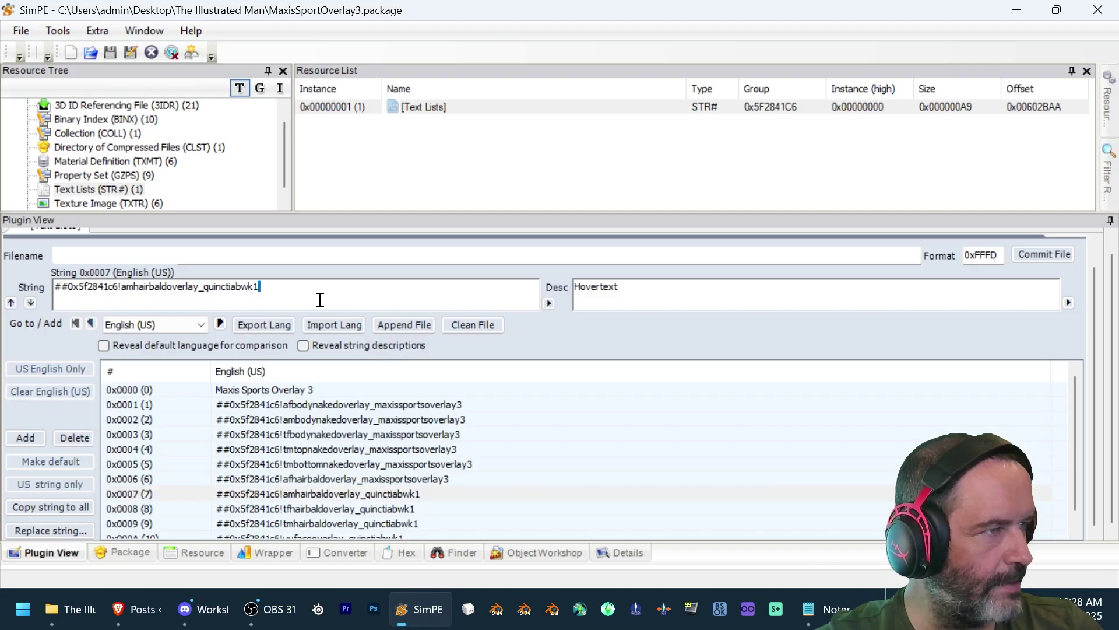
{"action": "left_click_drag", "start_coordinate": [203, 286], "coordinate": [247, 302]}
{"action": "type", "text": "maxissportsoverlay3"}
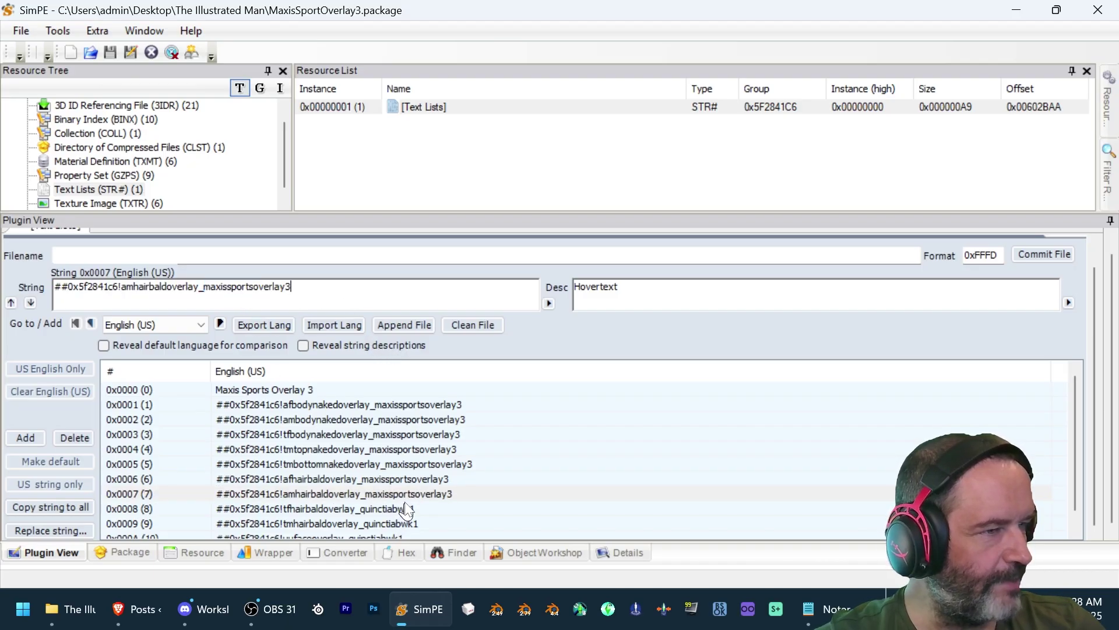
- Replace the quinctiabwk1 suffix with maxissportsoverlay3 in text list strings 0x0008 (tfhairbaldoverlay) and 0x0009 (tmhairbaldoverlay)
{"action": "left_click", "coordinate": [411, 506]}
{"action": "double_click", "coordinate": [316, 301]}
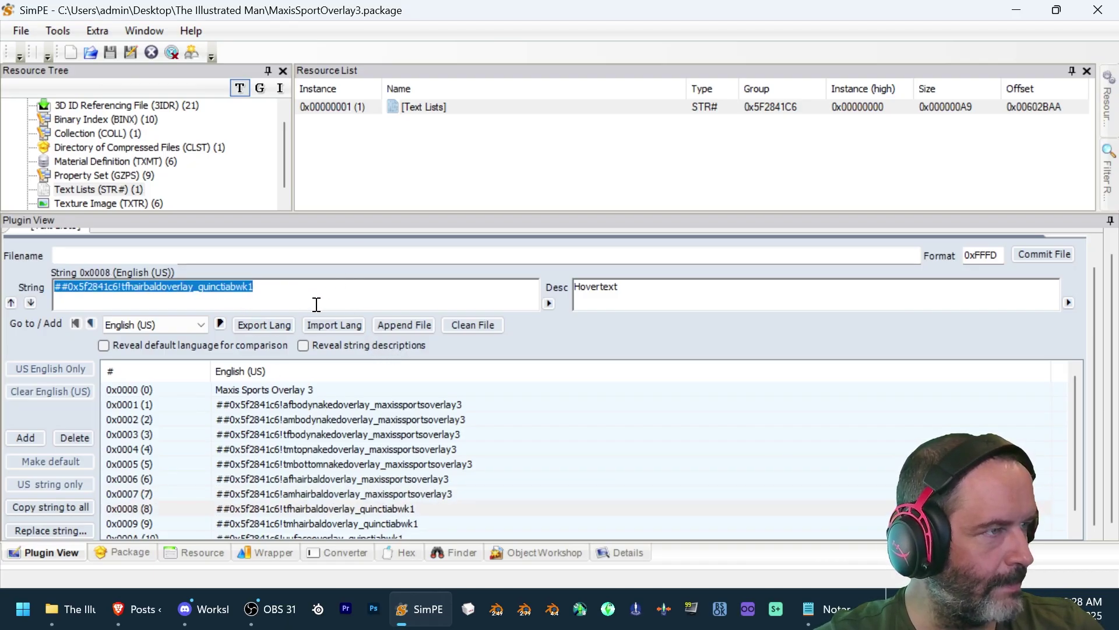
{"action": "left_click_drag", "start_coordinate": [198, 287], "coordinate": [242, 298]}
{"action": "type", "text": "maxissportsoverlay3"}
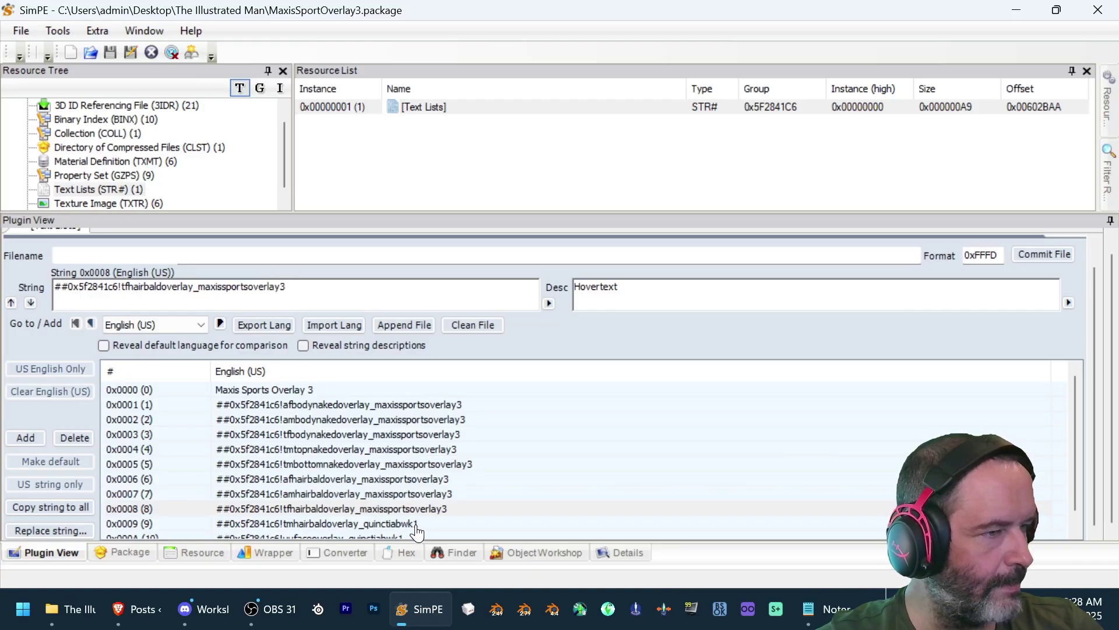
{"action": "left_click", "coordinate": [419, 524]}
{"action": "double_click", "coordinate": [315, 298]}
{"action": "left_click_drag", "start_coordinate": [202, 287], "coordinate": [259, 297]}
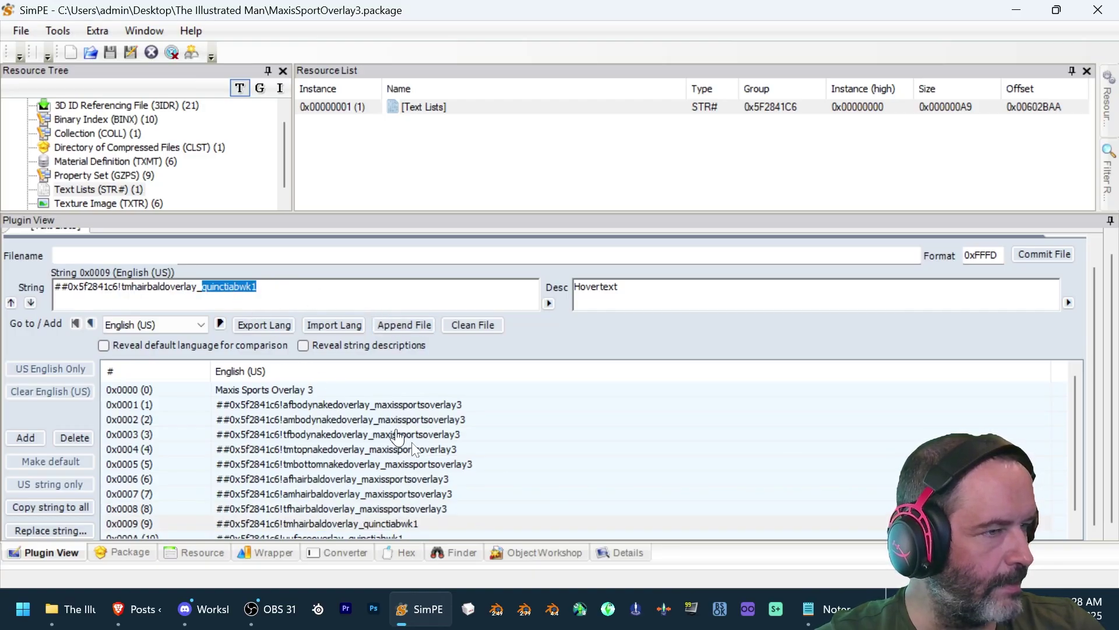
{"action": "type", "text": "maxissportsoverlay3"}
- Change text list string 0x000A to ##0x5f2841c6!uufaceoverlay_maxissportsoverlay3
{"action": "scroll", "coordinate": [443, 513], "scroll_direction": "down", "scroll_amount": 1}
{"action": "left_click", "coordinate": [418, 527]}
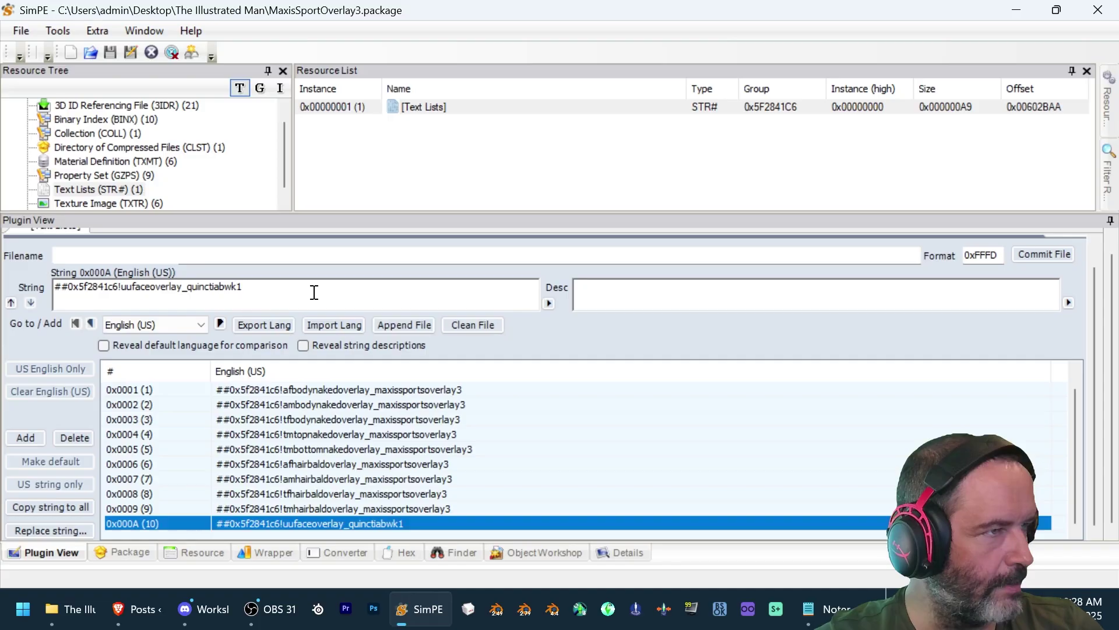
{"action": "left_click", "coordinate": [277, 288]}
{"action": "left_click", "coordinate": [277, 288]}
{"action": "left_click_drag", "start_coordinate": [277, 288], "coordinate": [187, 288]}
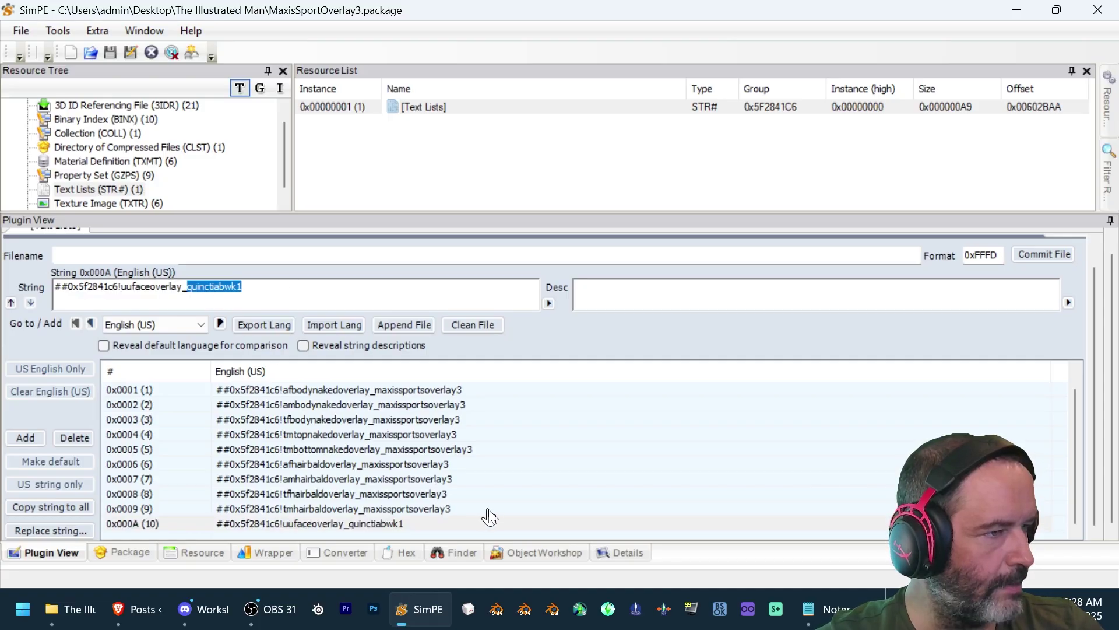
{"action": "type", "text": "maxissportsoverlay3"}
- Review all English (US) text list strings from 0x0000 to 0x000A for consistent overlay names
{"action": "scroll", "coordinate": [406, 498], "scroll_direction": "up", "scroll_amount": 1}
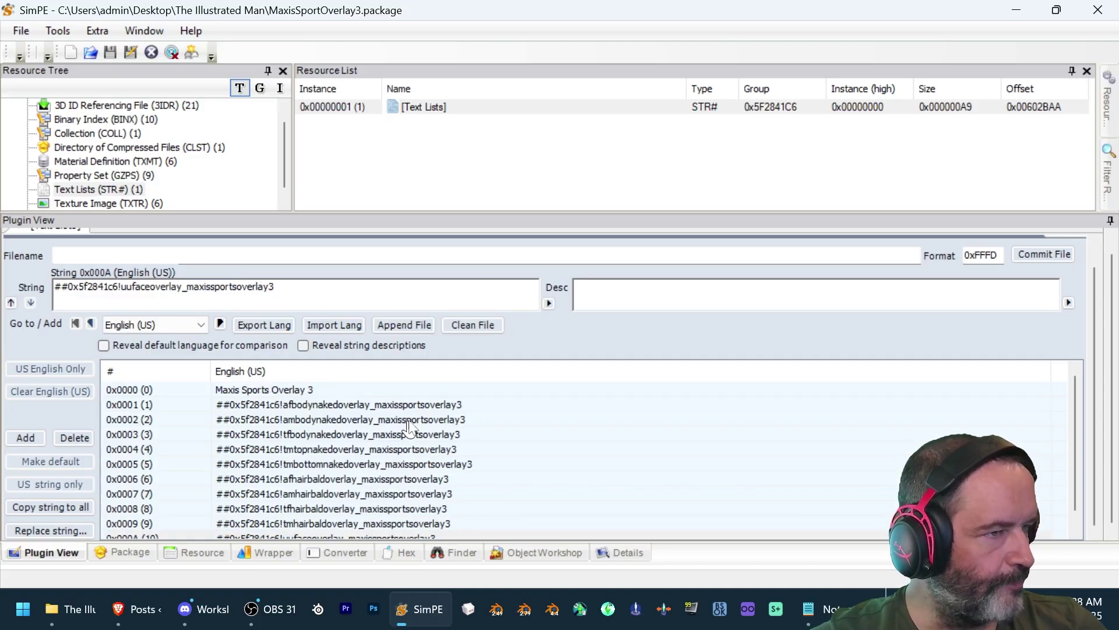
{"action": "scroll", "coordinate": [415, 420], "scroll_direction": "down", "scroll_amount": 1}
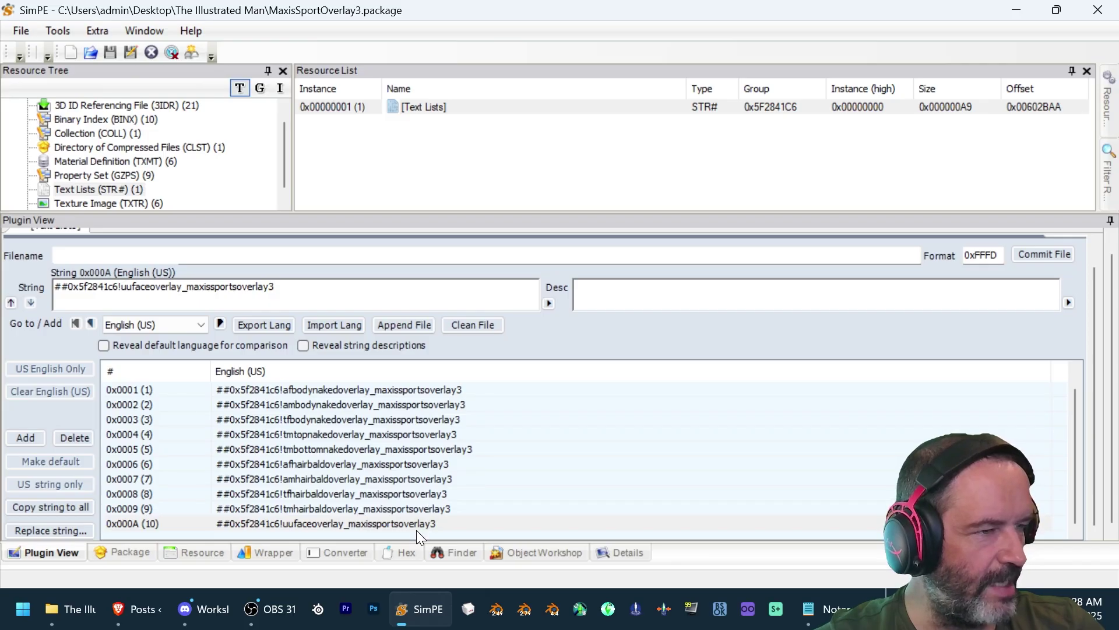
{"action": "scroll", "coordinate": [432, 505], "scroll_direction": "up", "scroll_amount": 1}
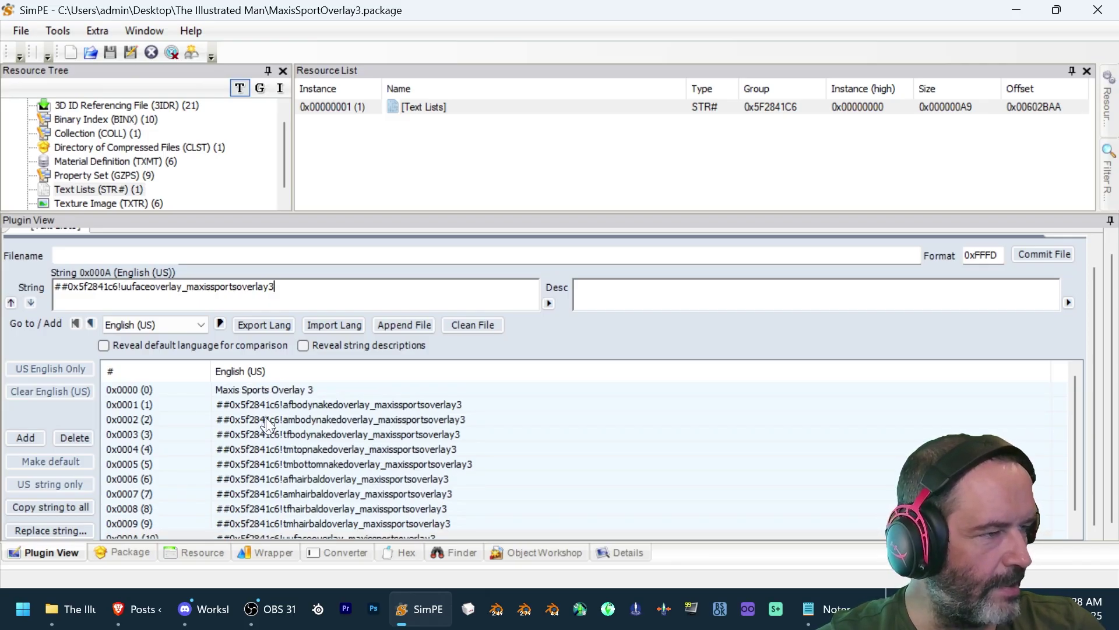
{"action": "scroll", "coordinate": [274, 441], "scroll_direction": "down", "scroll_amount": 1}
{"action": "scroll", "coordinate": [300, 457], "scroll_direction": "up", "scroll_amount": 1}
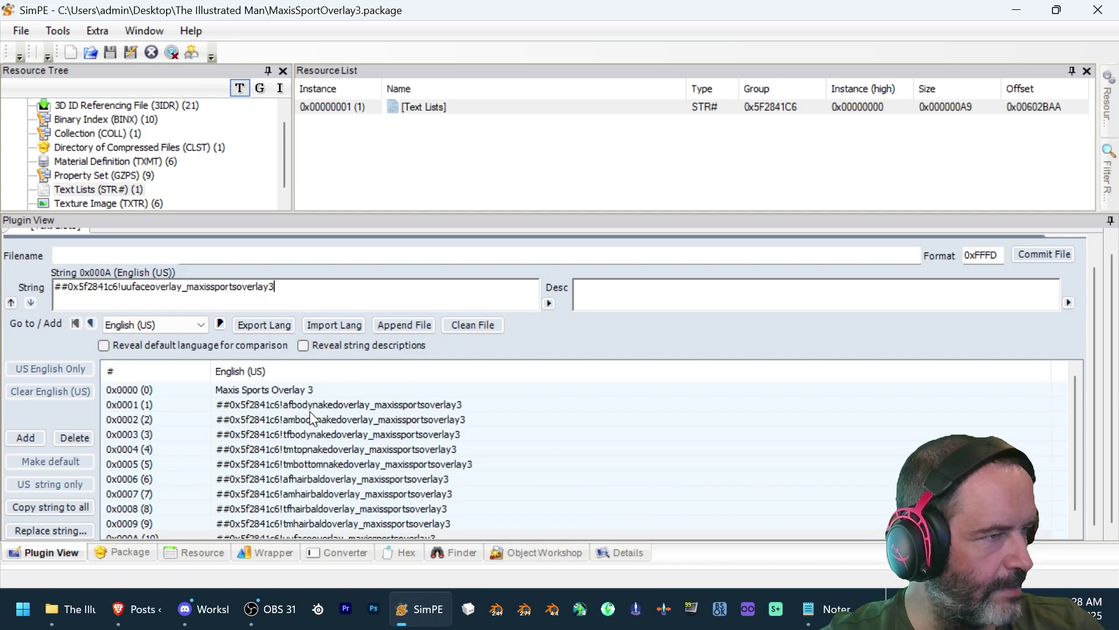
{"action": "scroll", "coordinate": [415, 423], "scroll_direction": "down", "scroll_amount": 1}
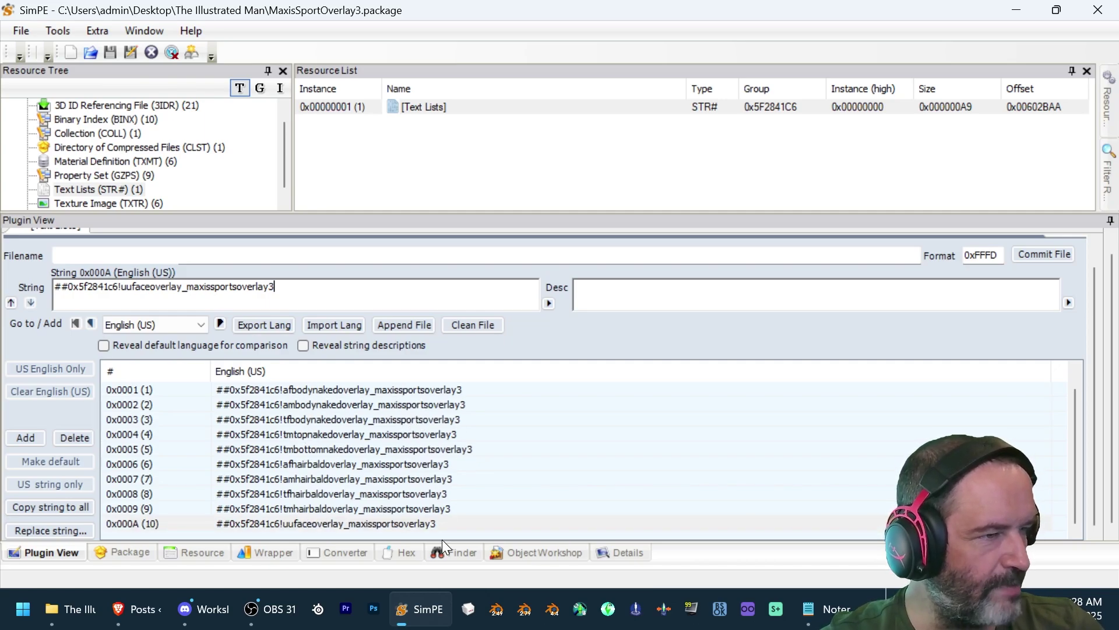
{"action": "scroll", "coordinate": [436, 505], "scroll_direction": "up", "scroll_amount": 1}
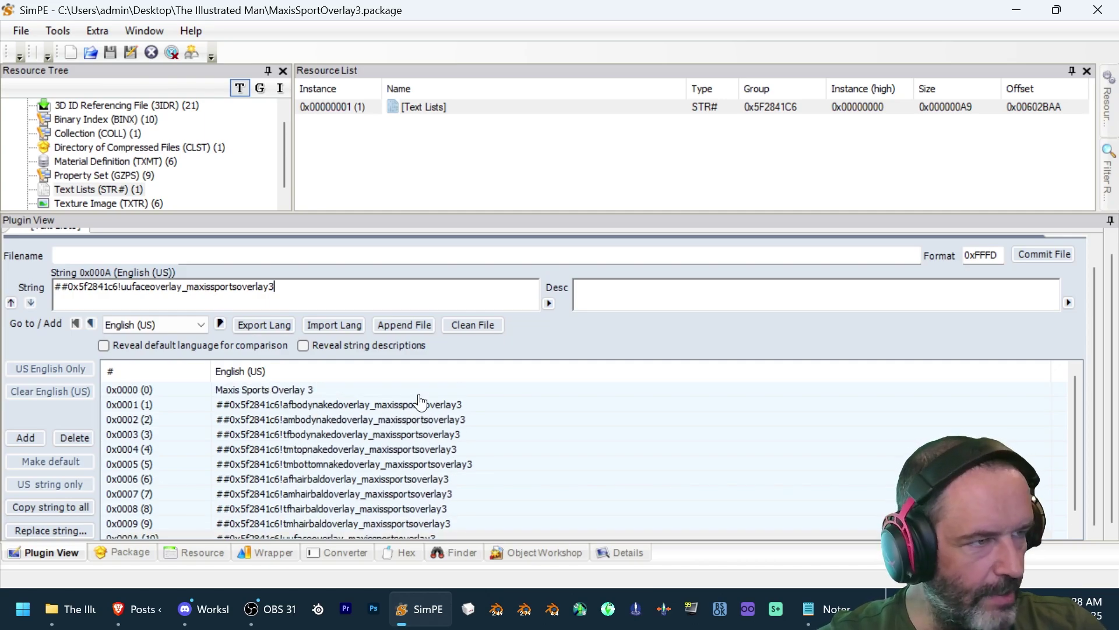
{"action": "scroll", "coordinate": [418, 469], "scroll_direction": "down", "scroll_amount": 1}
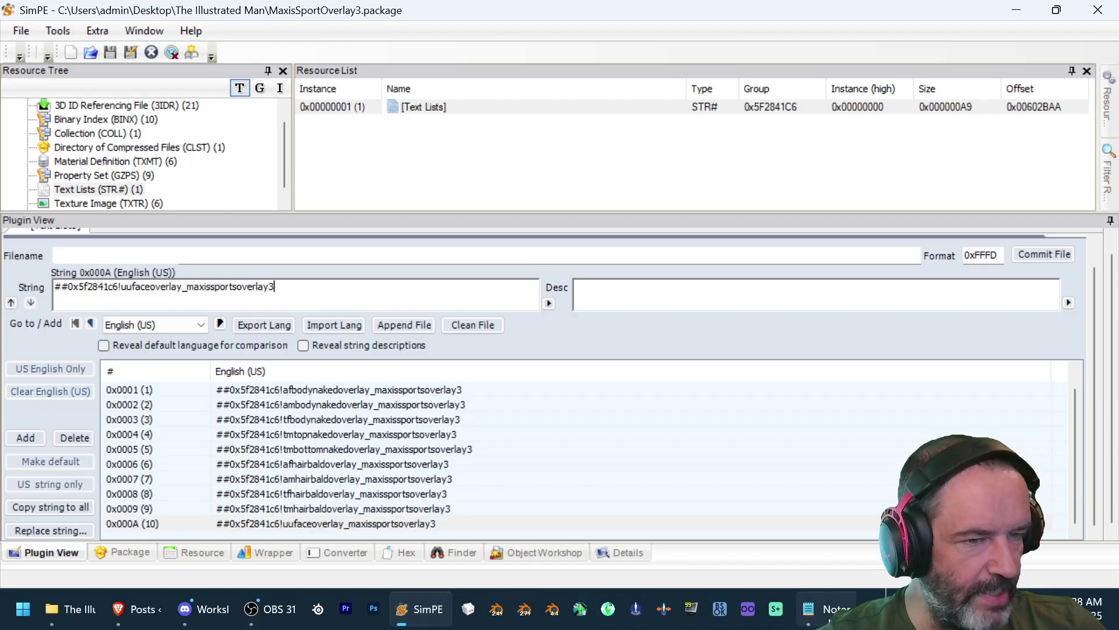
- Compare the group ID in the Notepad overlay notes with the one used in text list string 0x0007
{"action": "left_click", "coordinate": [822, 609]}
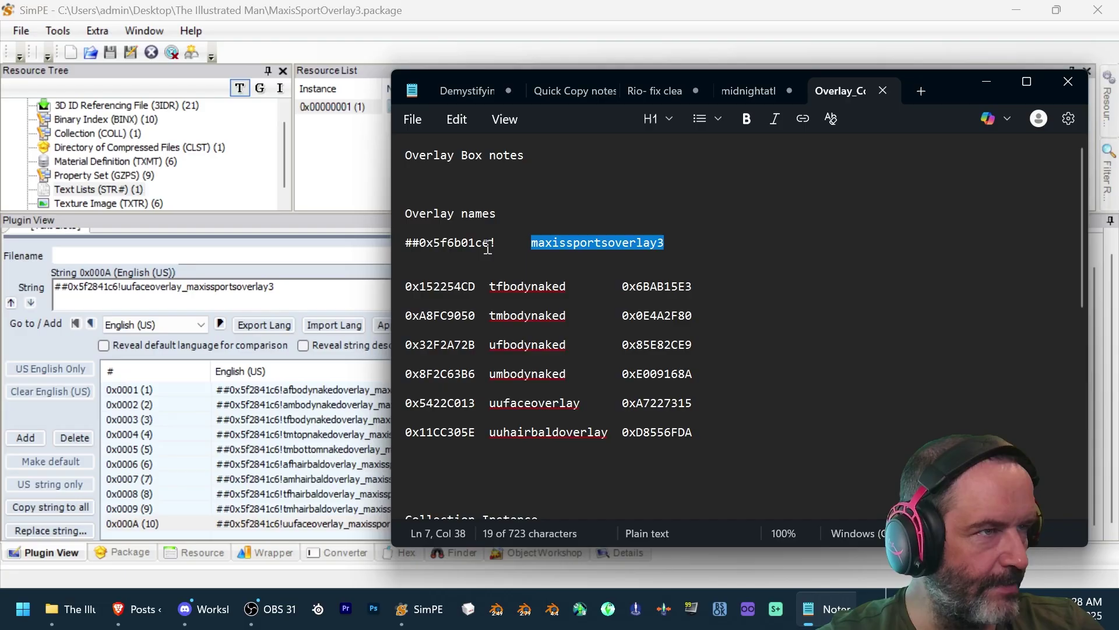
{"action": "double_click", "coordinate": [456, 242]}
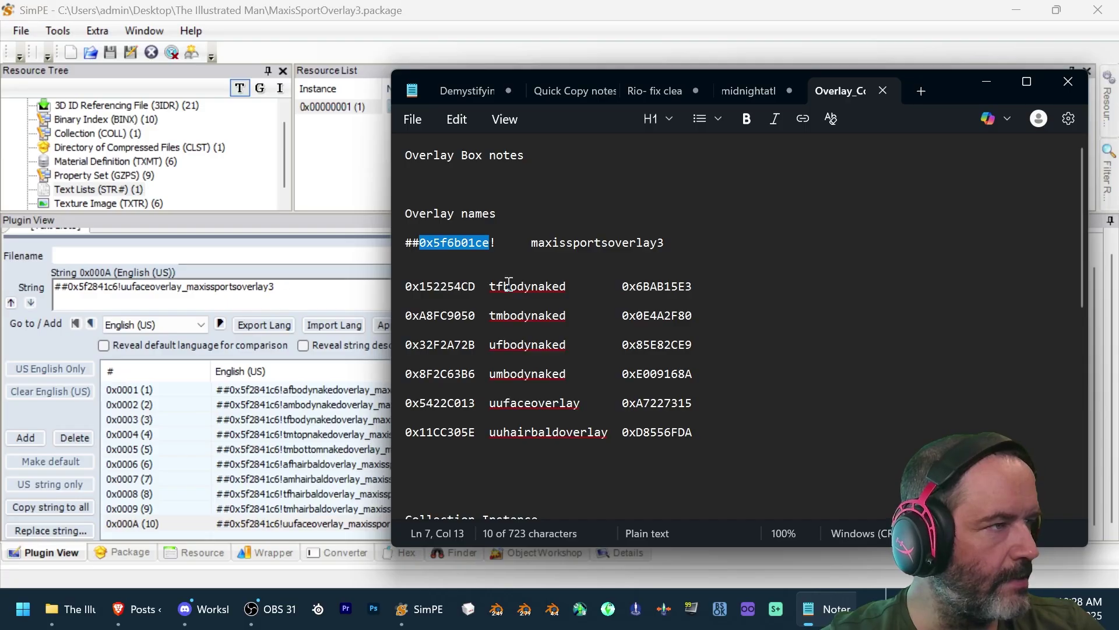
{"action": "left_click", "coordinate": [337, 479]}
{"action": "double_click", "coordinate": [403, 483]}
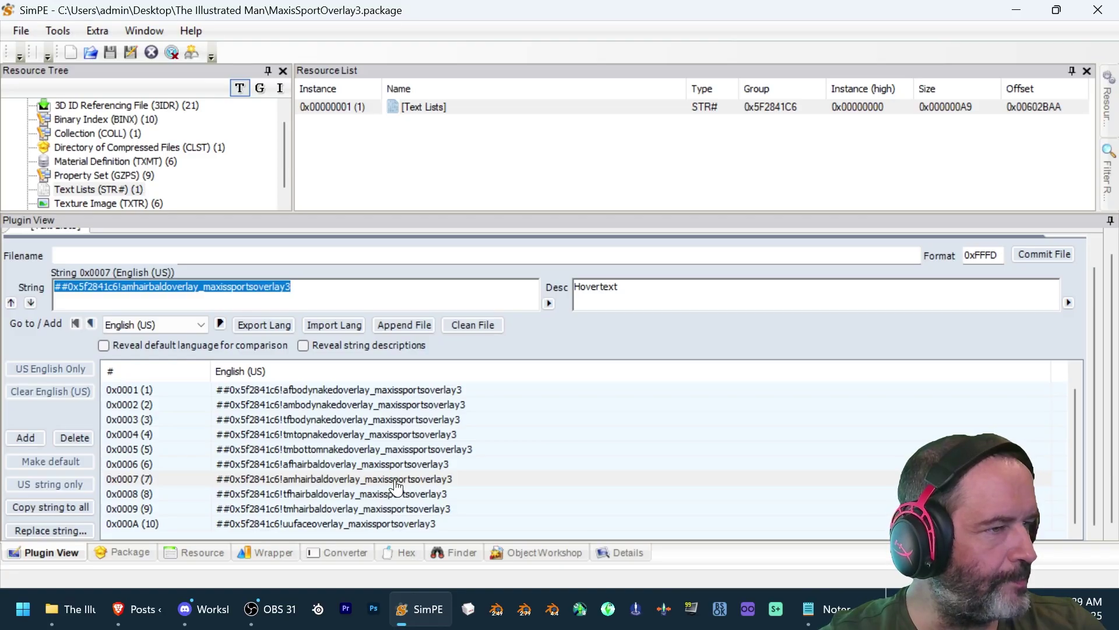
{"action": "left_click", "coordinate": [395, 481]}
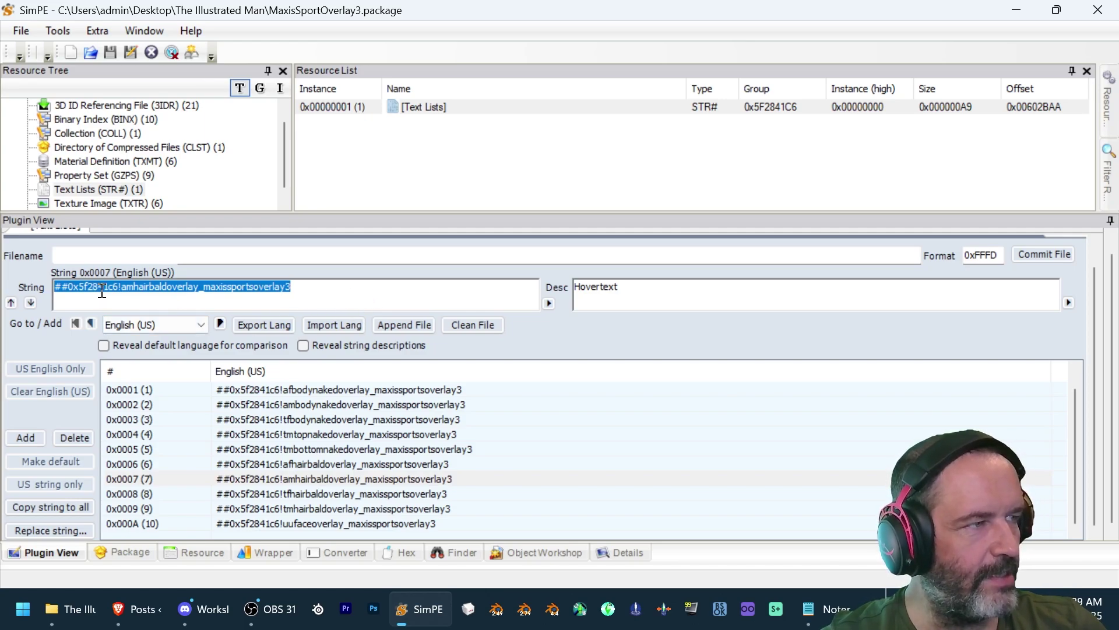
{"action": "left_click", "coordinate": [311, 295]}
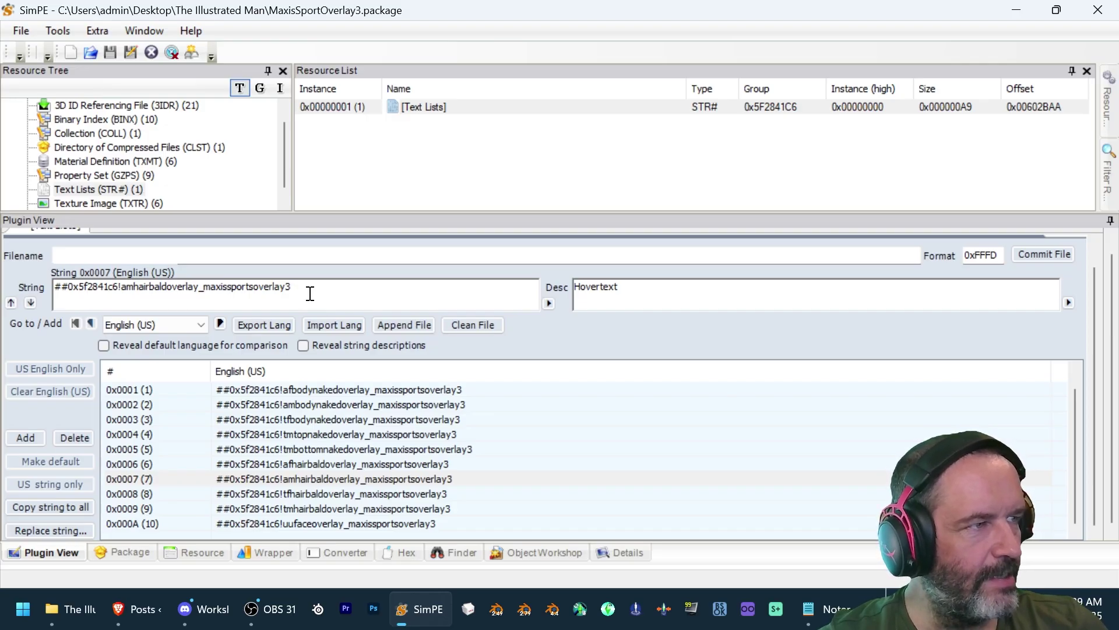
{"action": "double_click", "coordinate": [91, 289]}
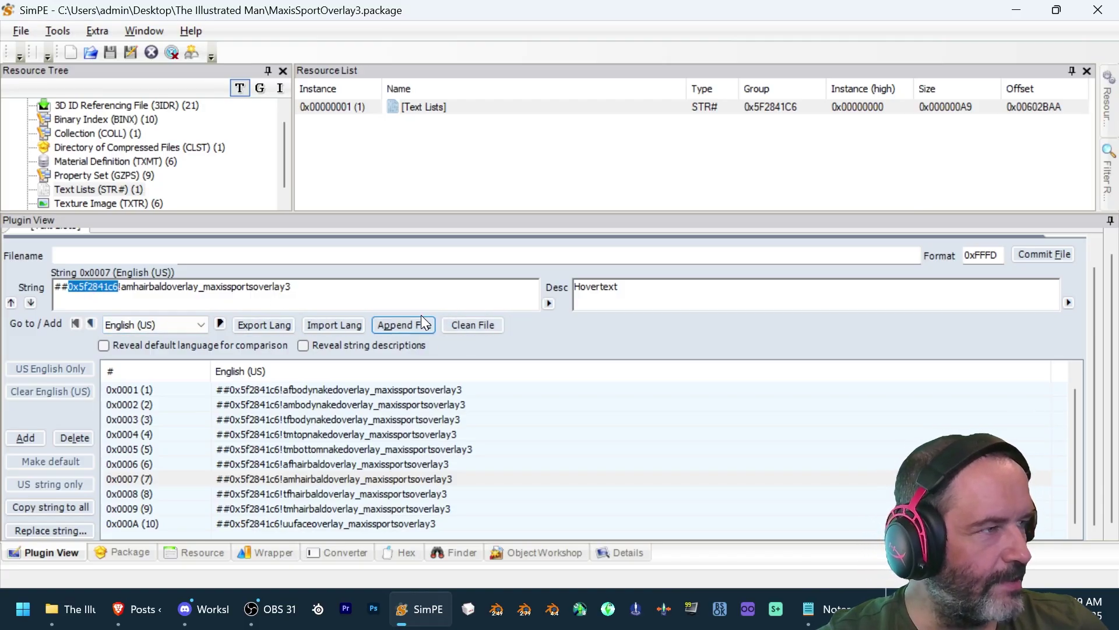
- Copy the group ID 0x5f6b01ce from the Notepad notes and substitute it for the group ID in text list string 0x0001
{"action": "key", "text": "alt+Tab"}
{"action": "left_click_drag", "start_coordinate": [490, 244], "coordinate": [424, 245]}
{"action": "key", "text": "ctrl+c"}
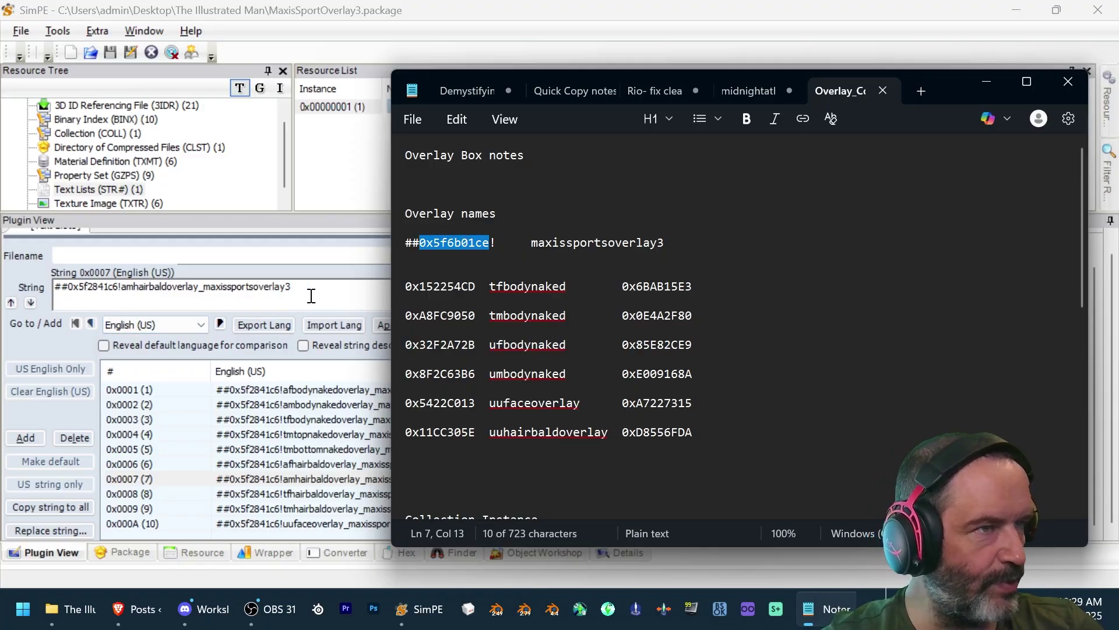
{"action": "left_click", "coordinate": [255, 389]}
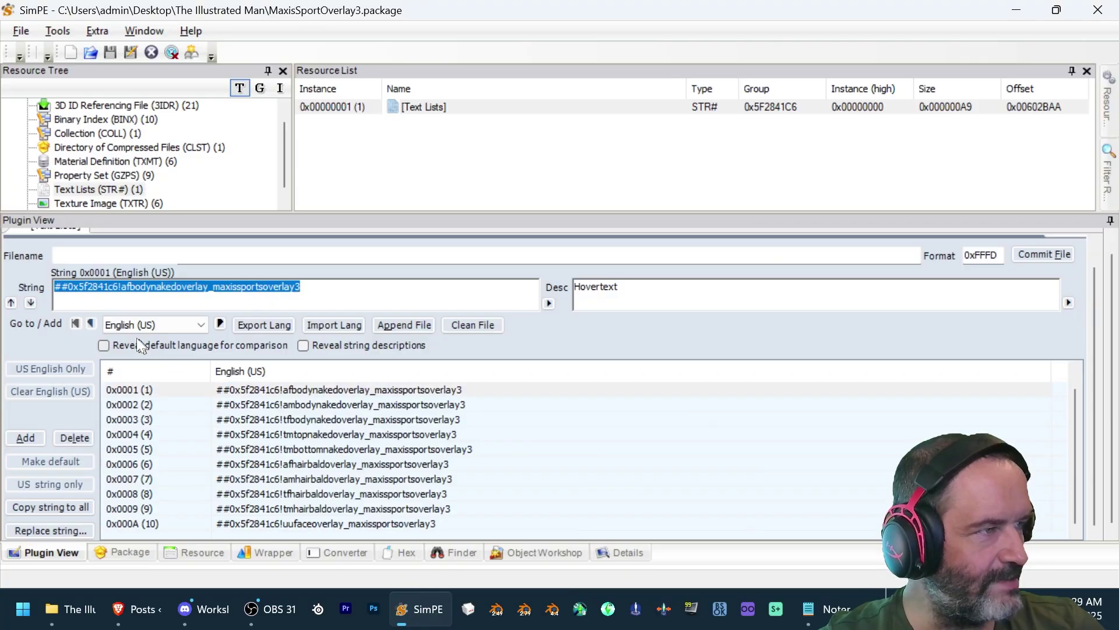
{"action": "left_click", "coordinate": [107, 290]}
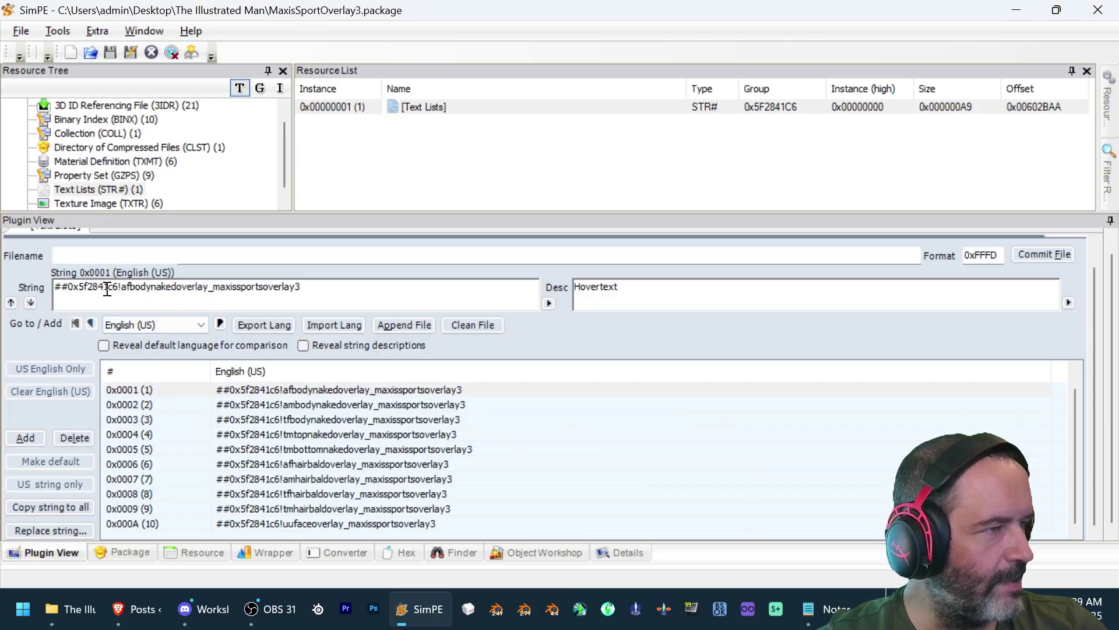
{"action": "double_click", "coordinate": [107, 290]}
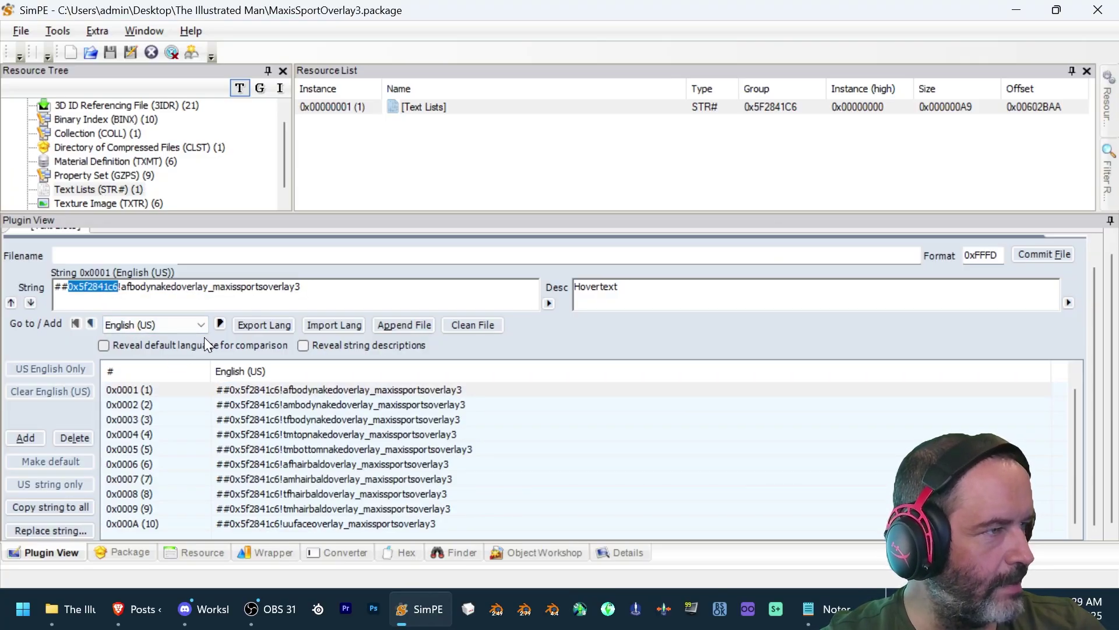
{"action": "key", "text": "ctrl+v"}
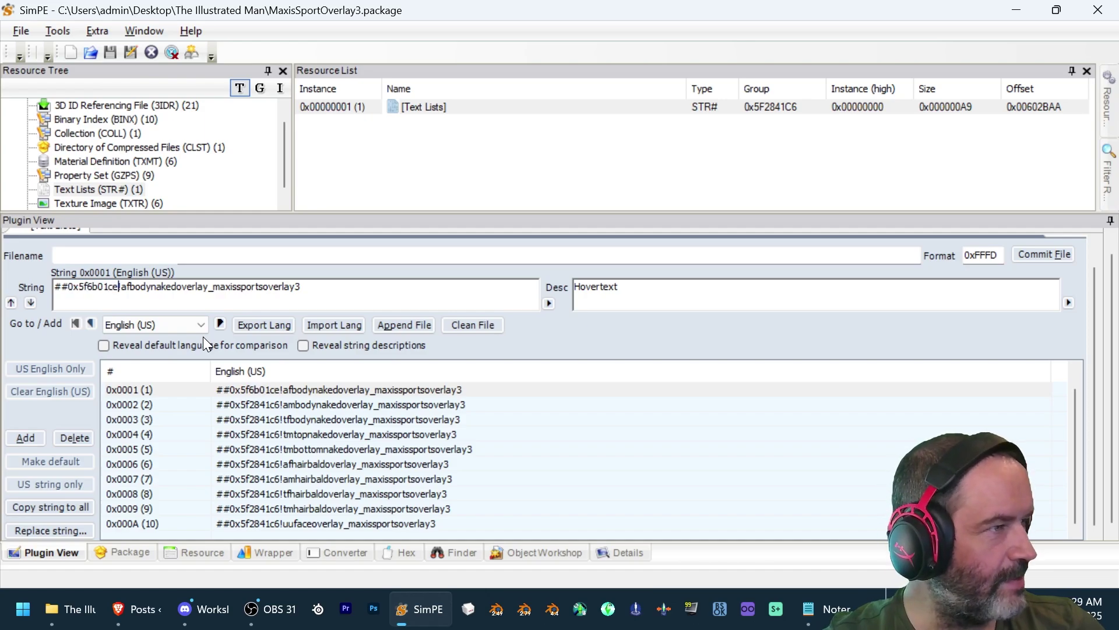
- Replace the group ID with 0x5f6b01ce in text list strings 0x0002 (ambodynakedoverlay) and 0x0003 (tfbodynakedoverlay)
{"action": "left_click", "coordinate": [282, 404]}
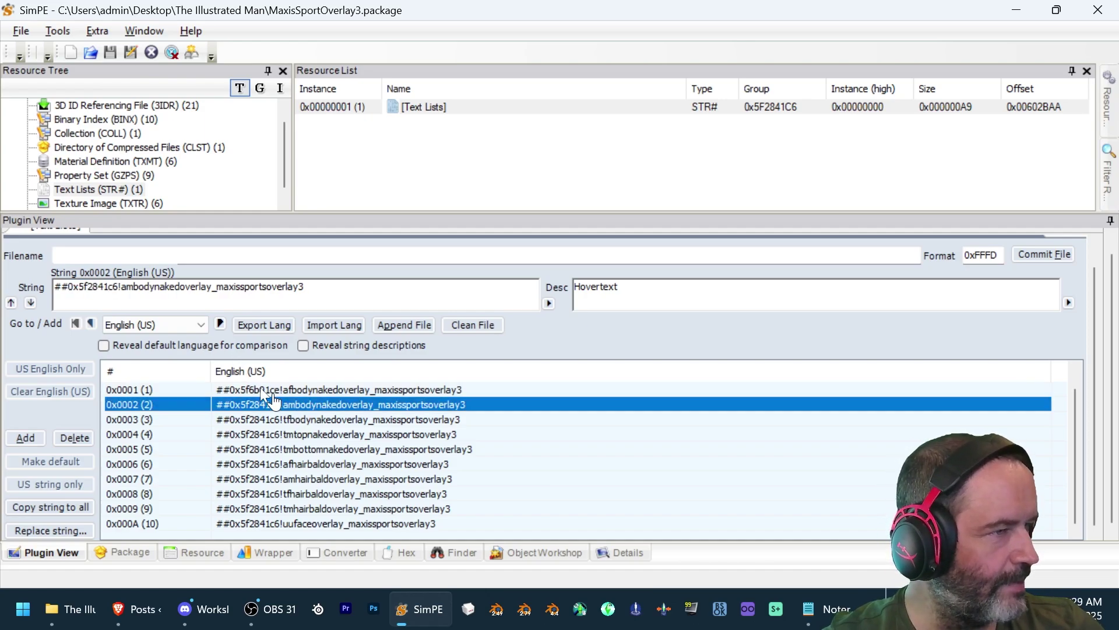
{"action": "double_click", "coordinate": [108, 290]}
{"action": "key", "text": "ctrl+v"}
{"action": "left_click", "coordinate": [282, 420]}
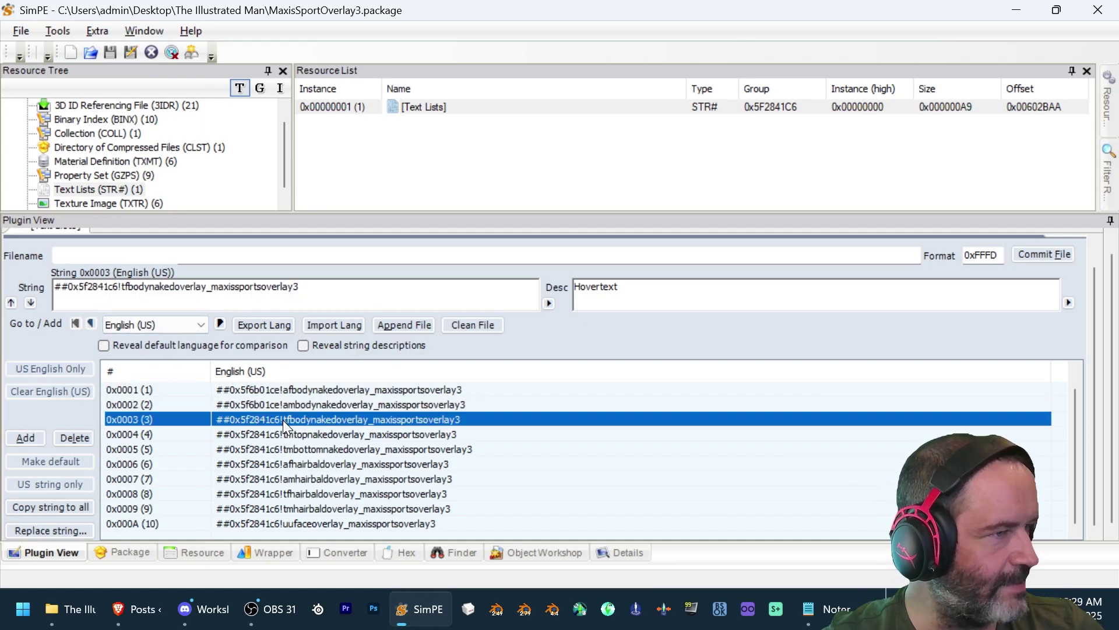
{"action": "left_click", "coordinate": [104, 295]}
{"action": "double_click", "coordinate": [104, 289]}
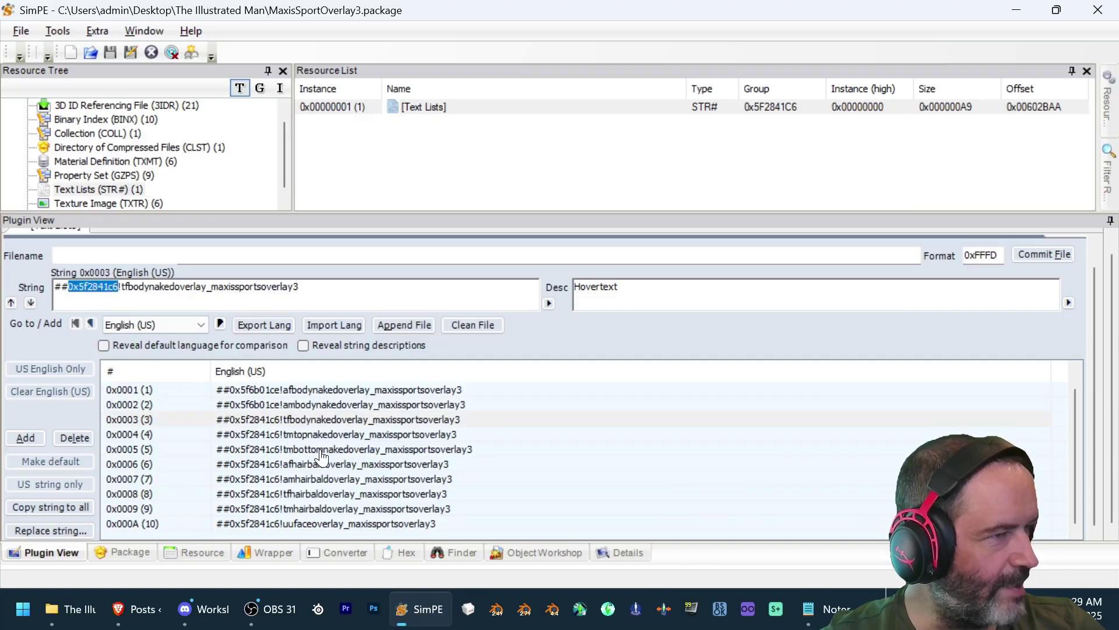
{"action": "key", "text": "ctrl+v"}
- Replace the group ID with 0x5f6b01ce in text list strings 0x0004 (tmtopnakedoverlay) and 0x0005 (tmbottomnakedoverlay)
{"action": "left_click", "coordinate": [282, 434]}
{"action": "left_click", "coordinate": [118, 293]}
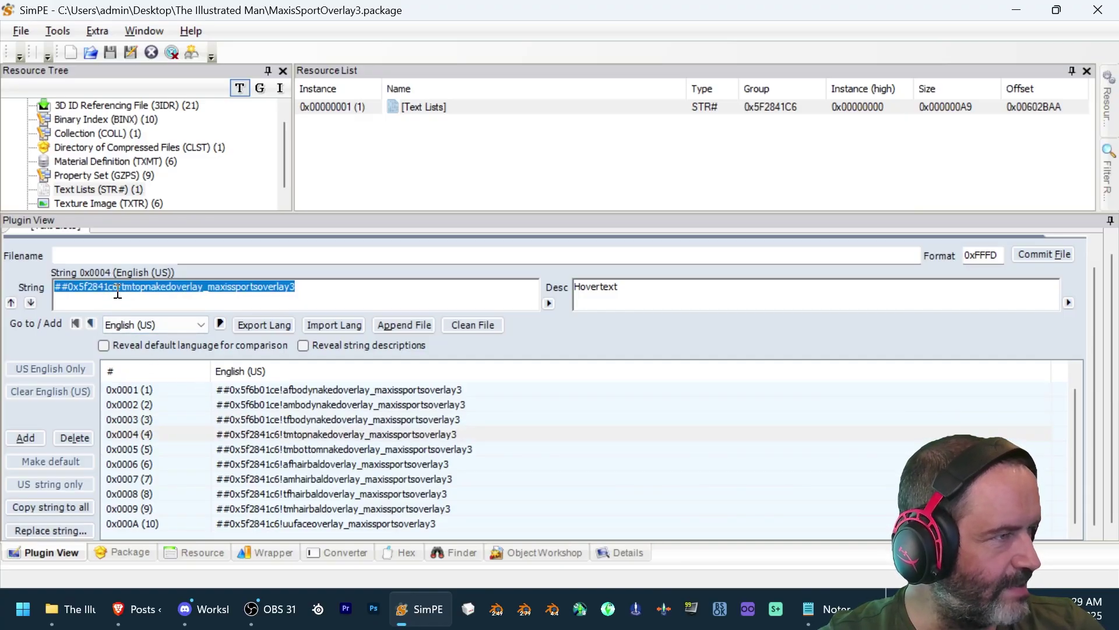
{"action": "double_click", "coordinate": [106, 289]}
{"action": "key", "text": "ctrl+v"}
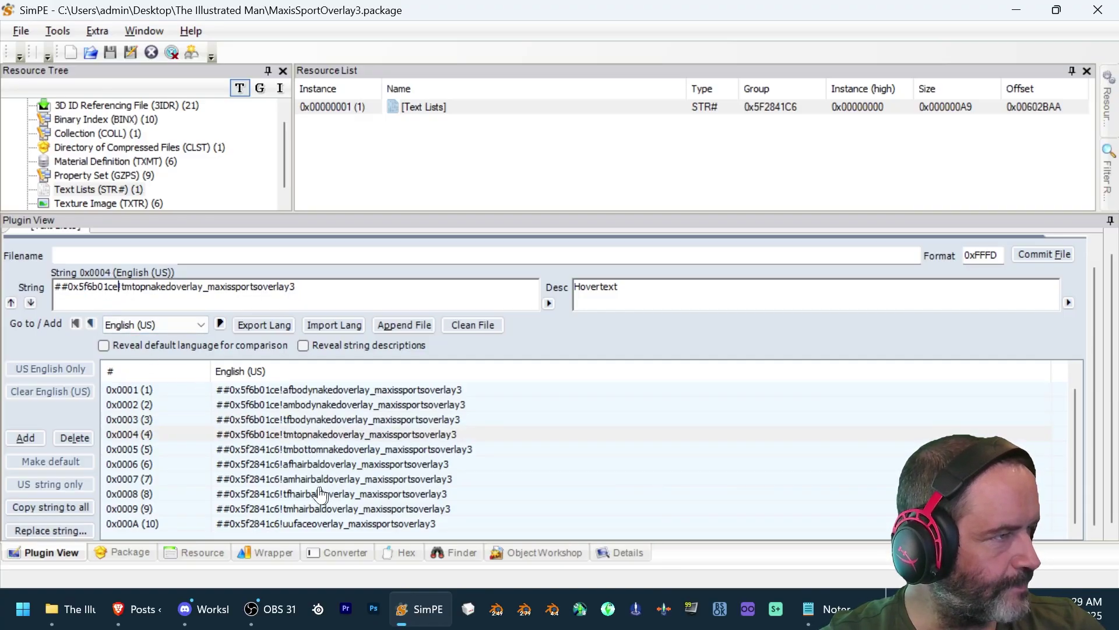
{"action": "left_click", "coordinate": [286, 450]}
{"action": "left_click", "coordinate": [115, 308]}
{"action": "double_click", "coordinate": [115, 307]}
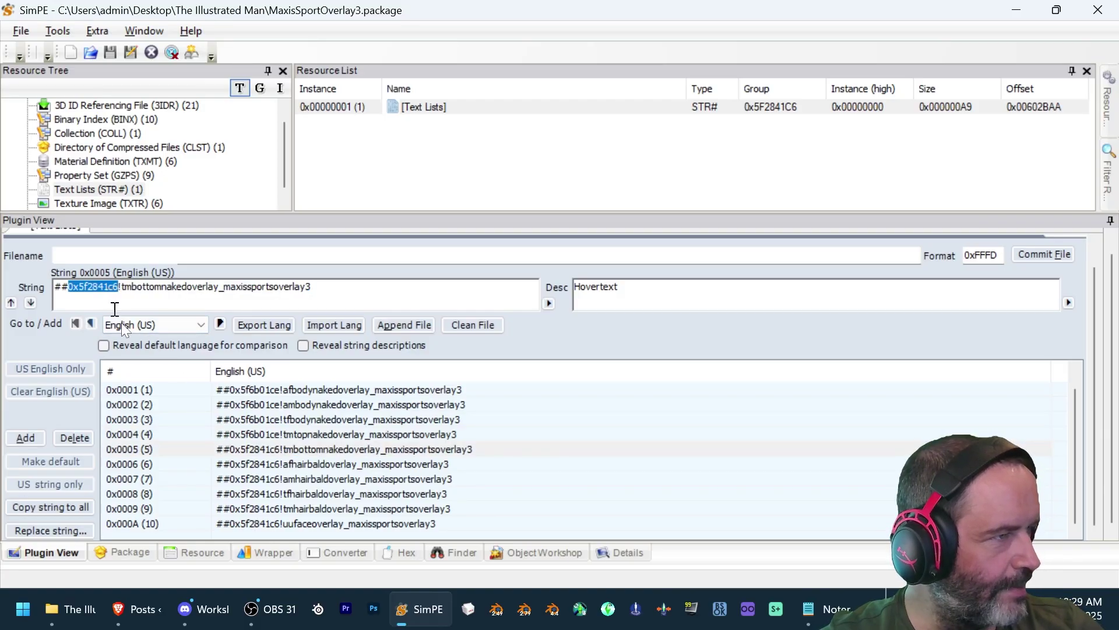
{"action": "key", "text": "ctrl+v"}
- Replace the group ID with 0x5f6b01ce in text list strings 0x0006 (afhairbaldoverlay) and 0x0007 (amhairbaldoverlay)
{"action": "left_click", "coordinate": [278, 464]}
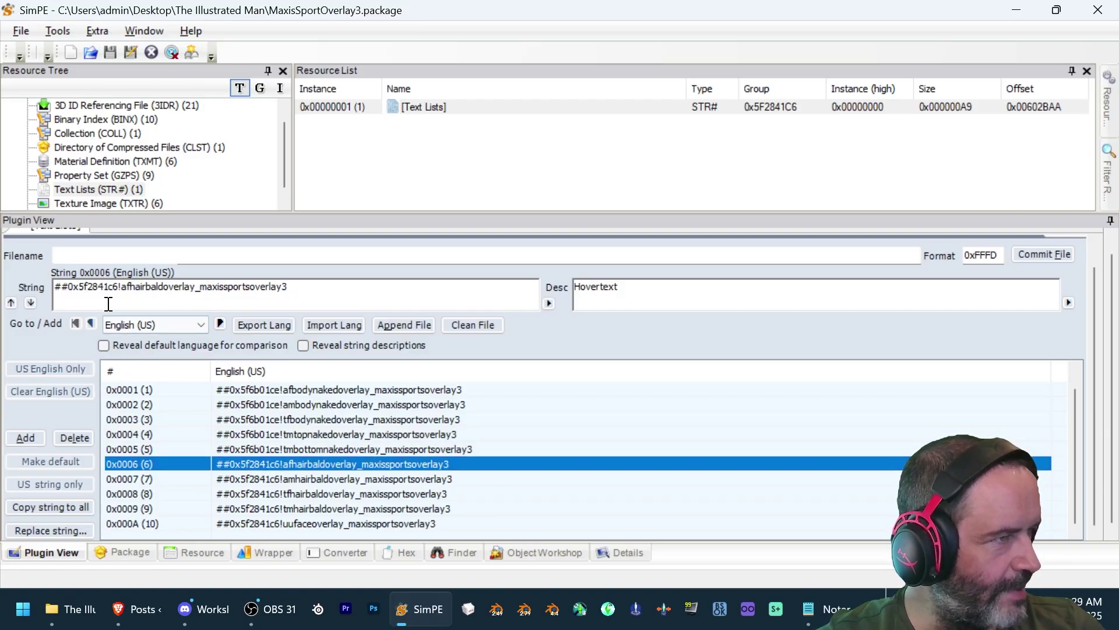
{"action": "left_click", "coordinate": [109, 304]}
{"action": "double_click", "coordinate": [88, 289]}
{"action": "key", "text": "ctrl+v"}
{"action": "left_click", "coordinate": [292, 484]}
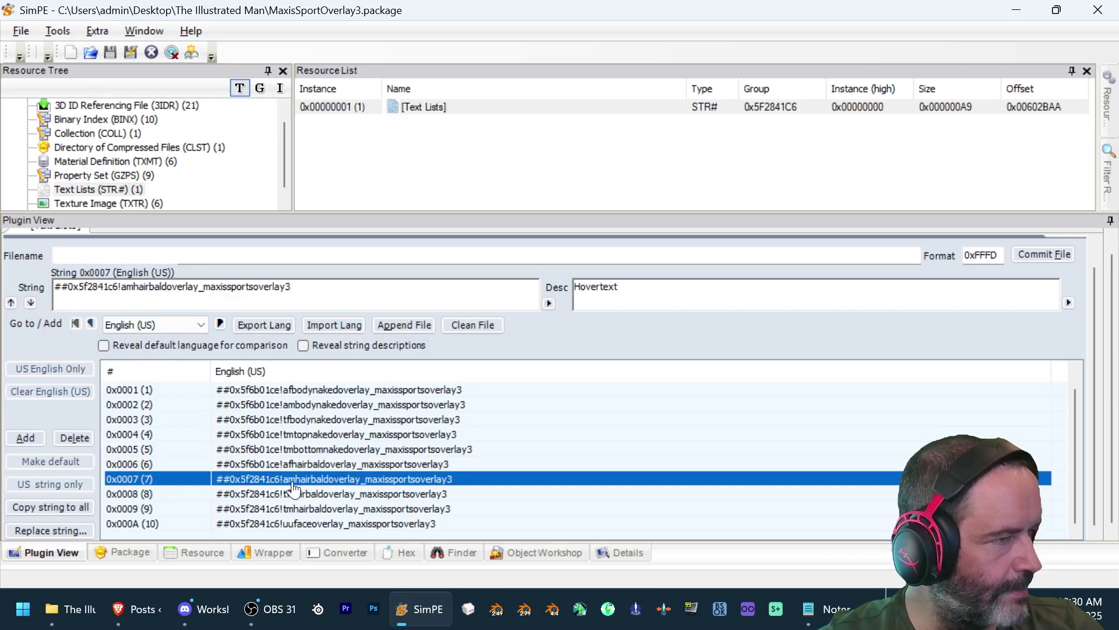
{"action": "left_click", "coordinate": [110, 299]}
{"action": "double_click", "coordinate": [92, 287]}
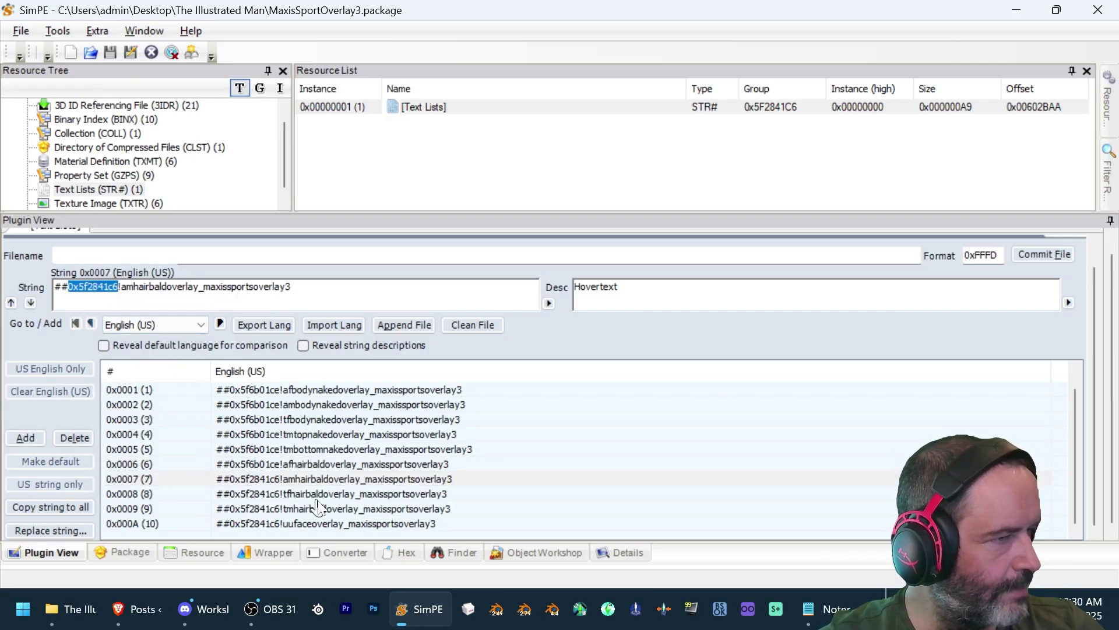
{"action": "key", "text": "ctrl+v"}
- Replace the group ID with 0x5f6b01ce in text list strings 0x0008 (tfhairbaldoverlay), 0x0009 (tmhairbaldoverlay) and 0x000A (uufaceoverlay)
{"action": "left_click", "coordinate": [299, 492]}
{"action": "left_click", "coordinate": [92, 291]}
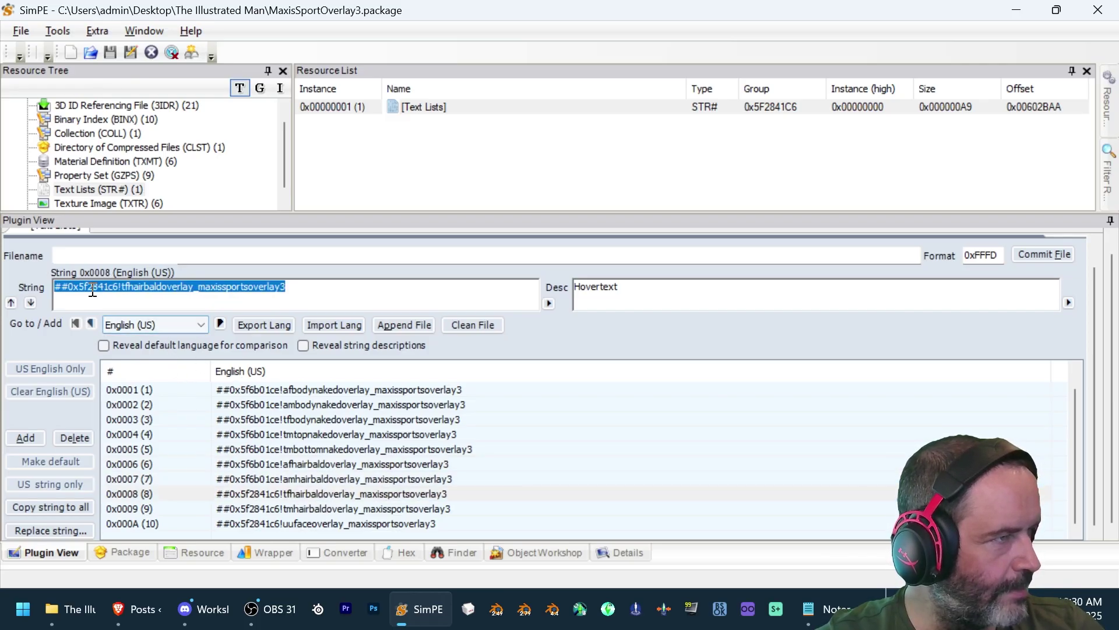
{"action": "double_click", "coordinate": [93, 289]}
{"action": "key", "text": "ctrl+v"}
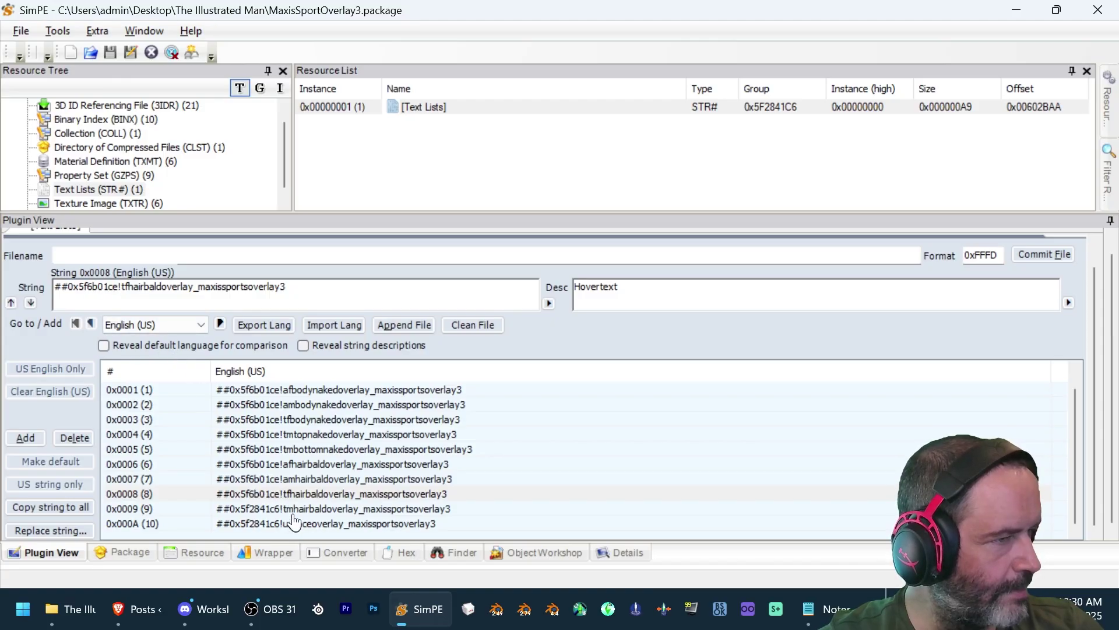
{"action": "left_click", "coordinate": [294, 510]}
{"action": "left_click", "coordinate": [101, 297]}
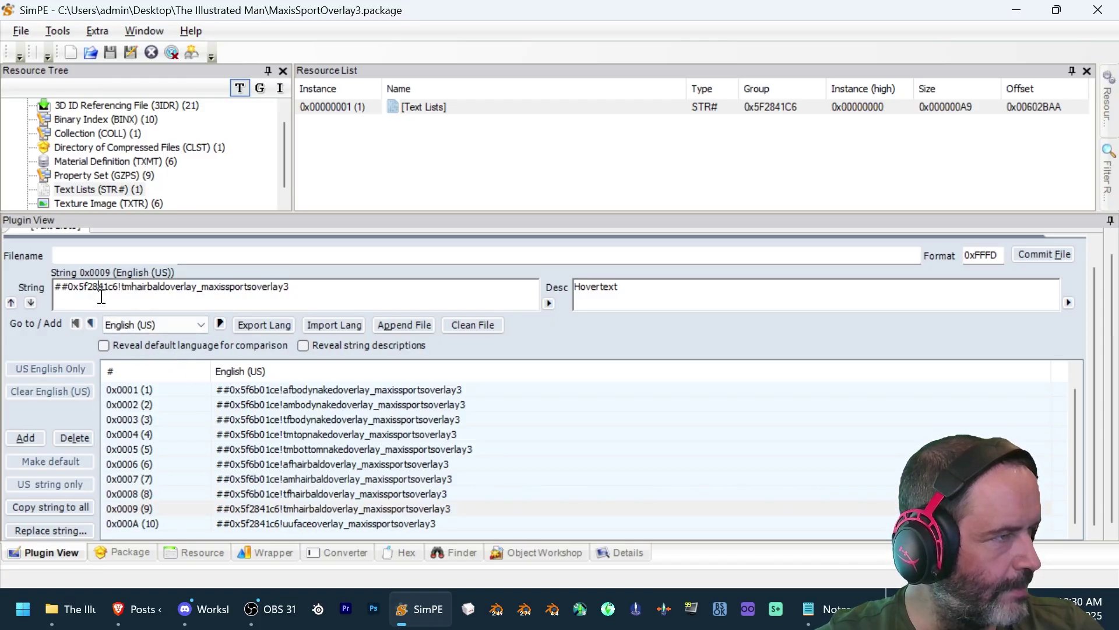
{"action": "left_click", "coordinate": [304, 526]}
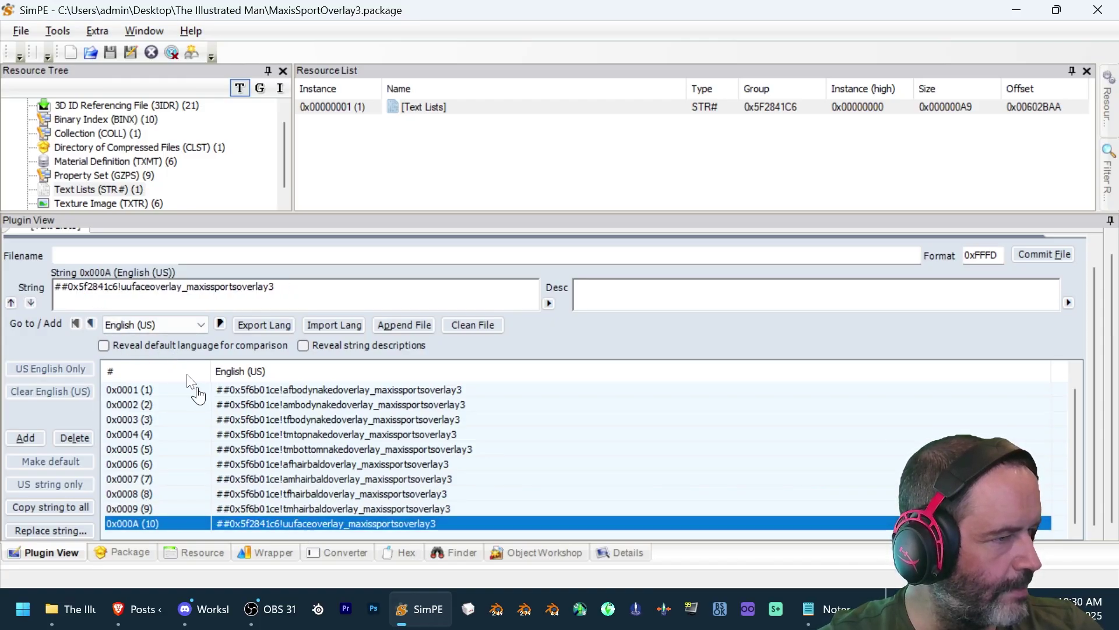
{"action": "double_click", "coordinate": [94, 286]}
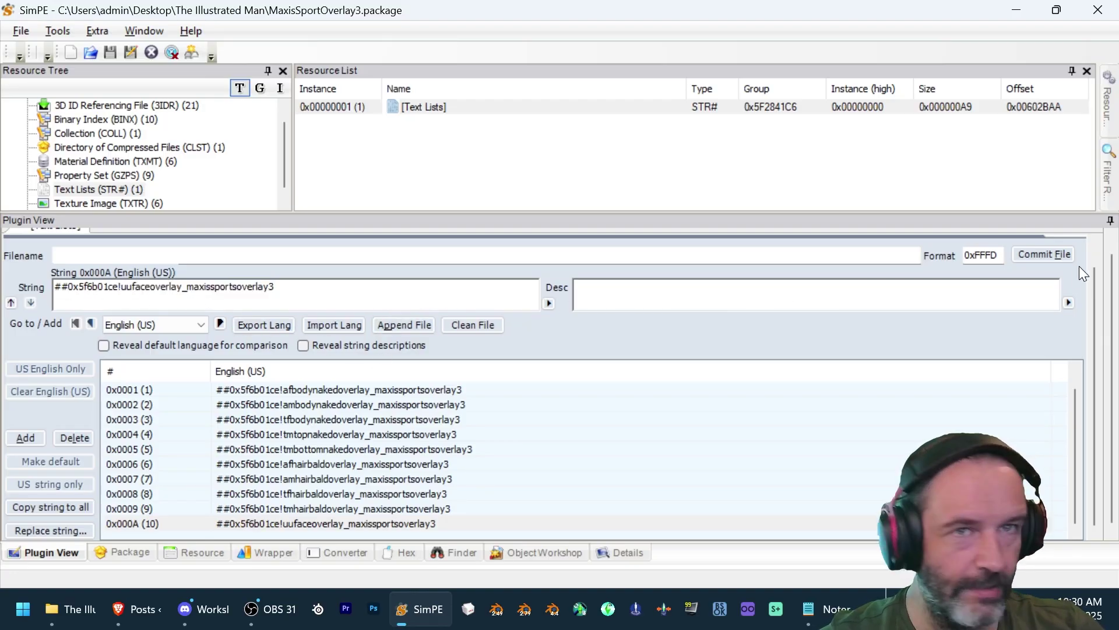
- Commit the edited text list and save the MaxisSportOverlay3 package
{"action": "left_click", "coordinate": [1061, 252]}
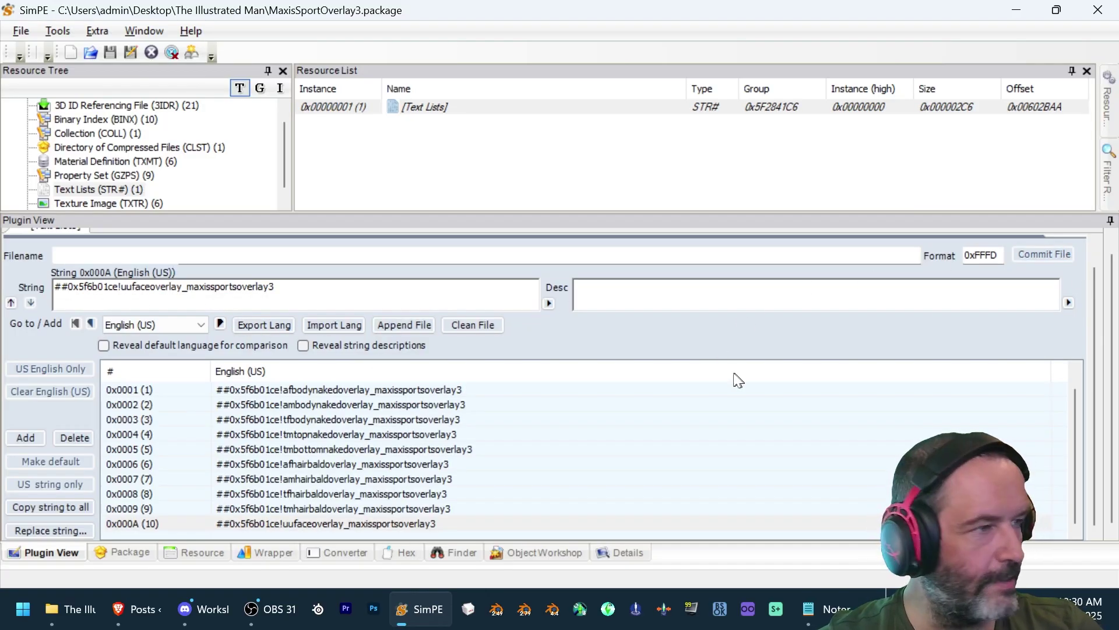
{"action": "scroll", "coordinate": [589, 478], "scroll_direction": "up", "scroll_amount": 1}
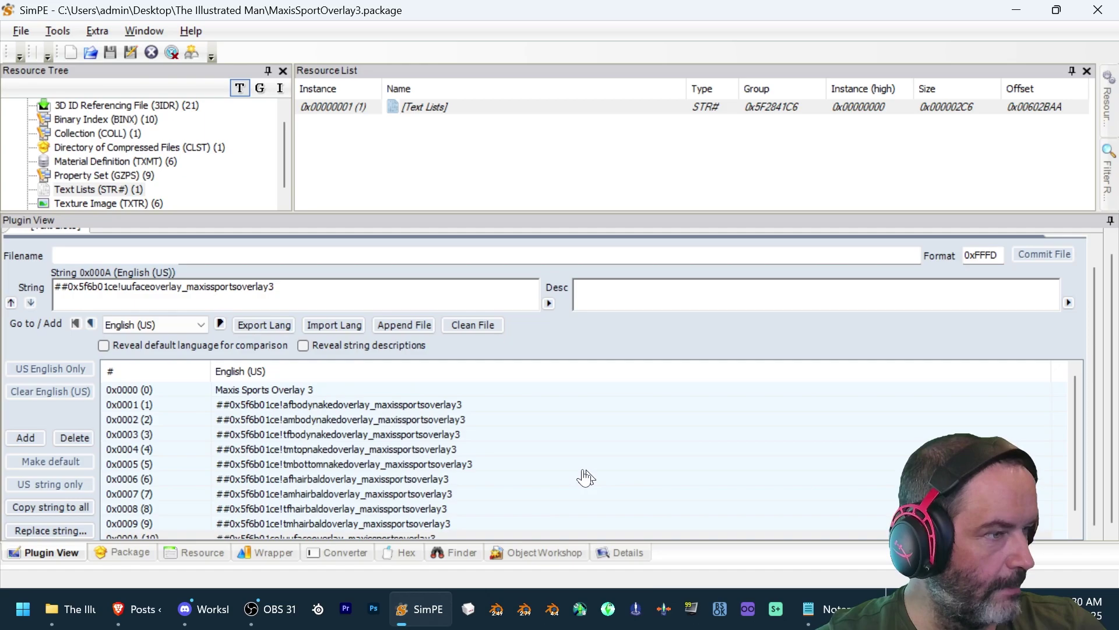
{"action": "left_click", "coordinate": [13, 34]}
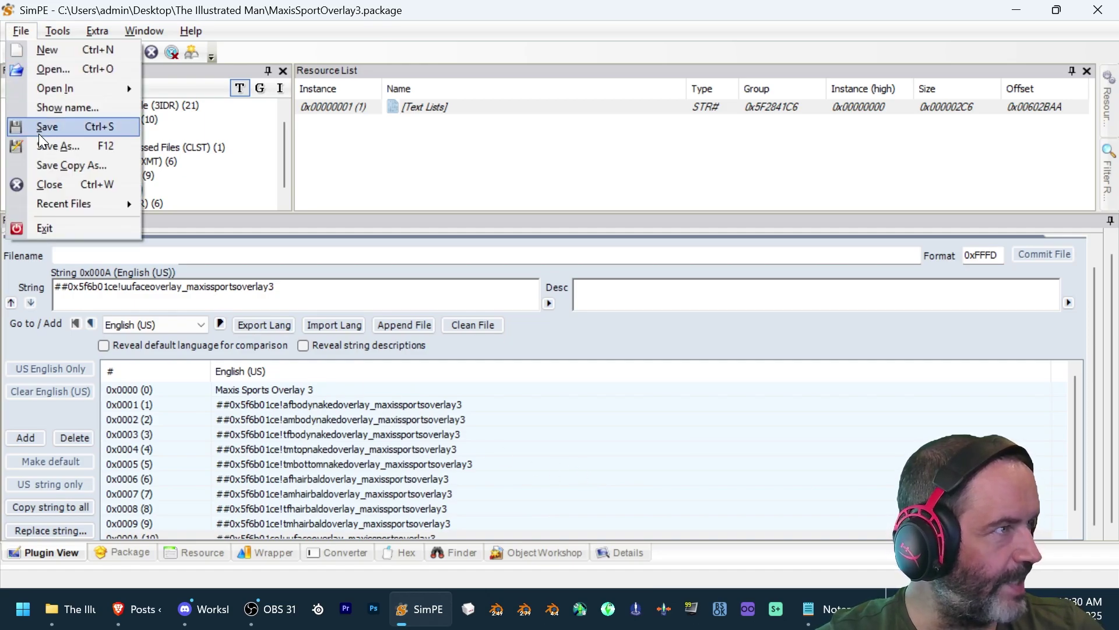
{"action": "left_click", "coordinate": [41, 123]}
- Set the group ID to 0x5f6b01ce in the name value of the amhairbaldoverlay property set and commit it
{"action": "scroll", "coordinate": [160, 196], "scroll_direction": "down", "scroll_amount": 1}
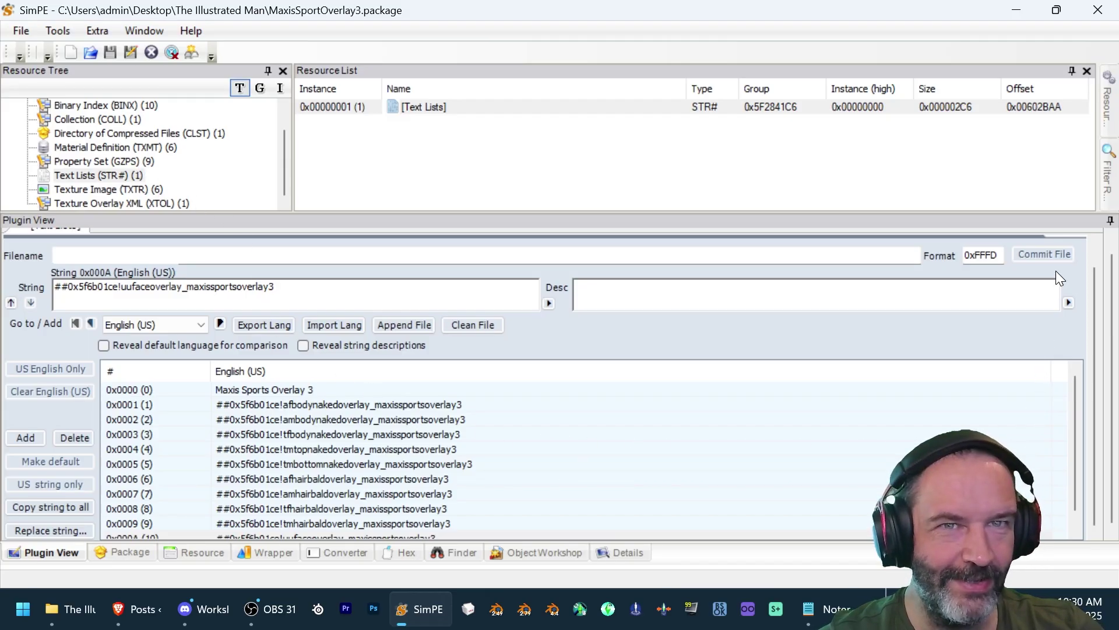
{"action": "left_click", "coordinate": [150, 165]}
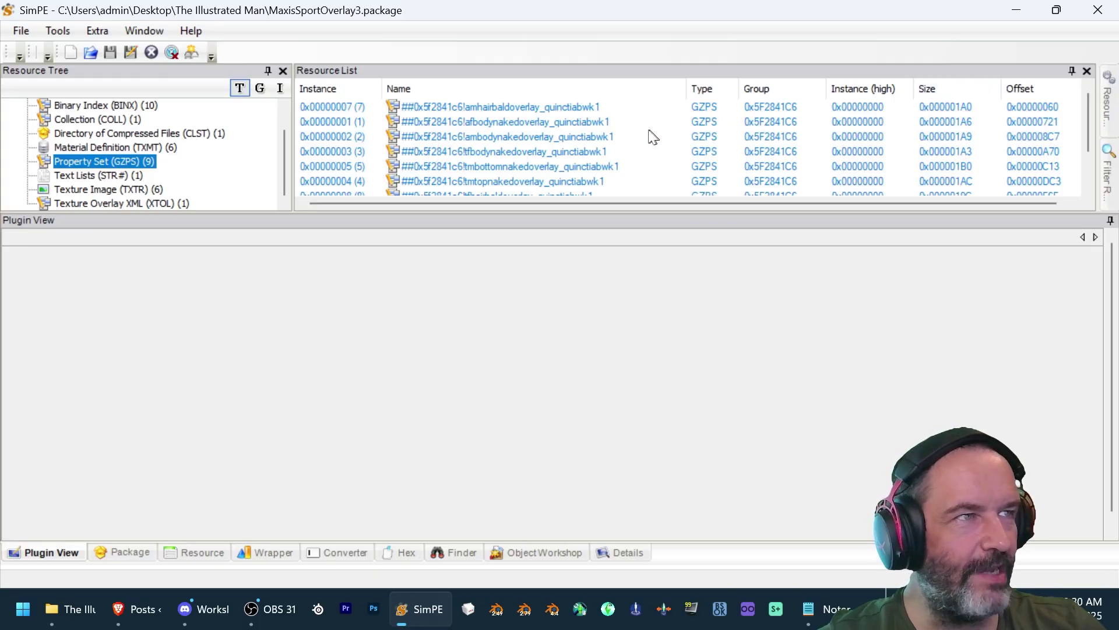
{"action": "left_click", "coordinate": [563, 108]}
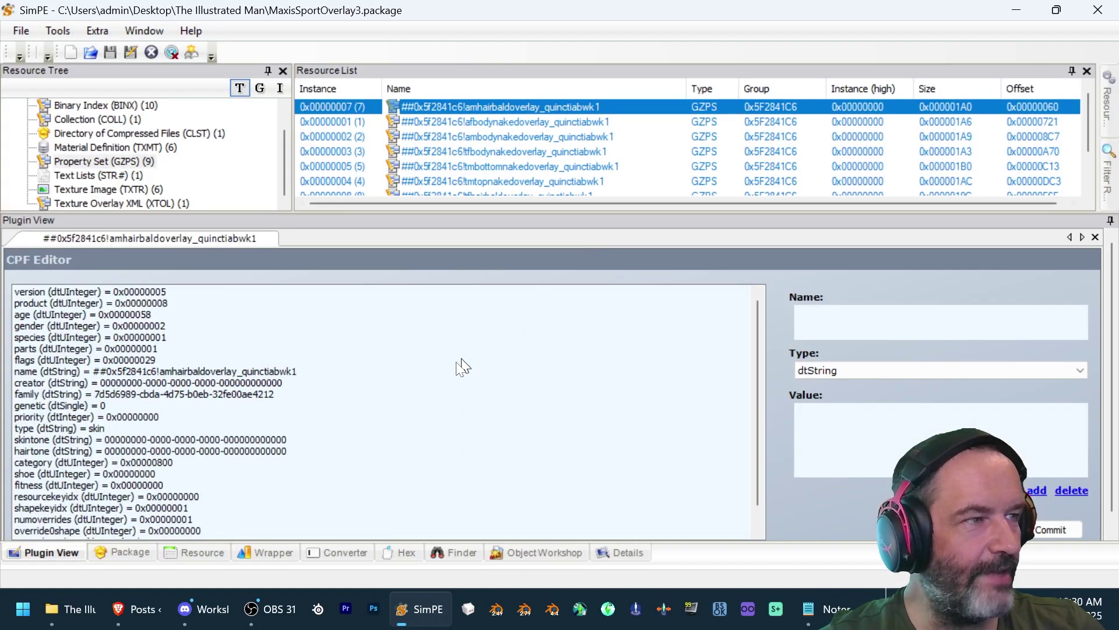
{"action": "left_click", "coordinate": [190, 372]}
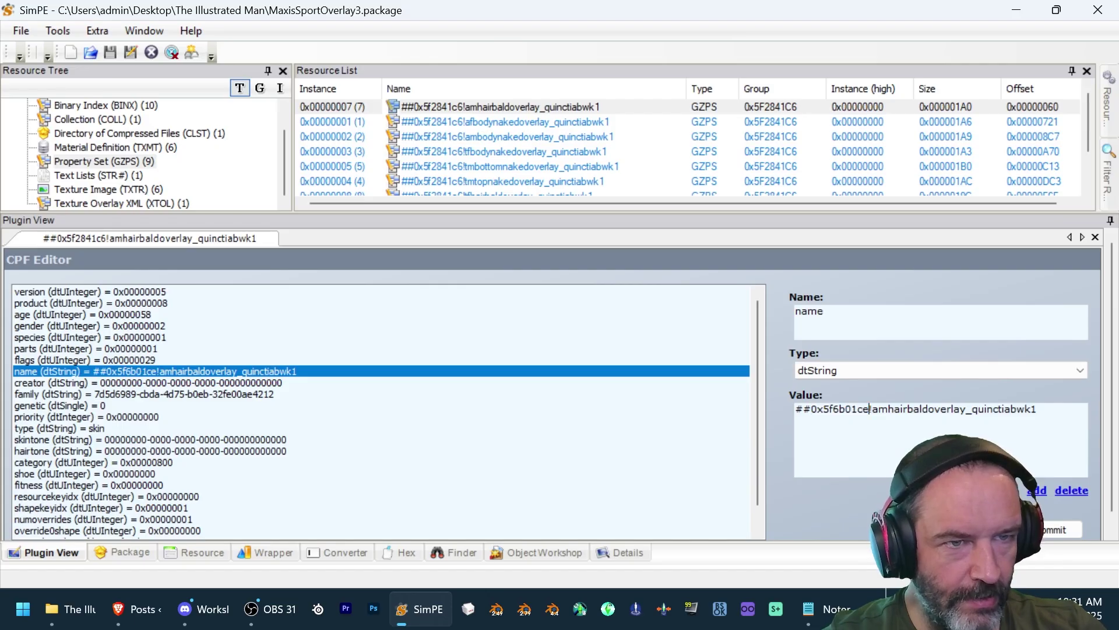
{"action": "left_click", "coordinate": [1063, 528]}
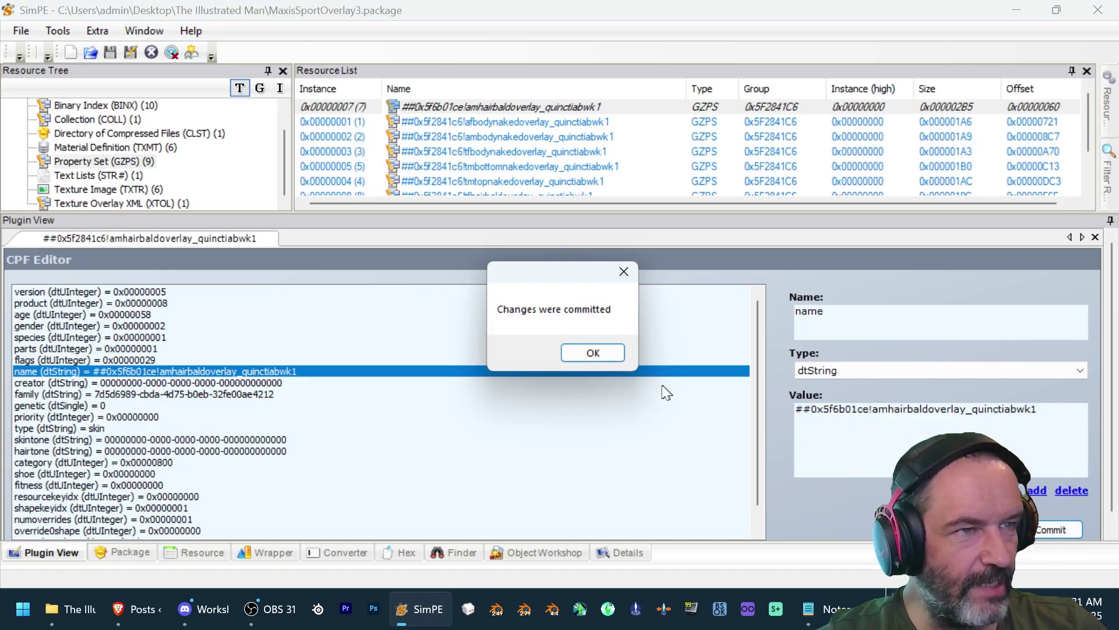
{"action": "left_click", "coordinate": [619, 352]}
- Change the group ID in the afbodynakedoverlay property set's name value to 0x5f6b01ce and commit it
{"action": "left_click", "coordinate": [553, 124]}
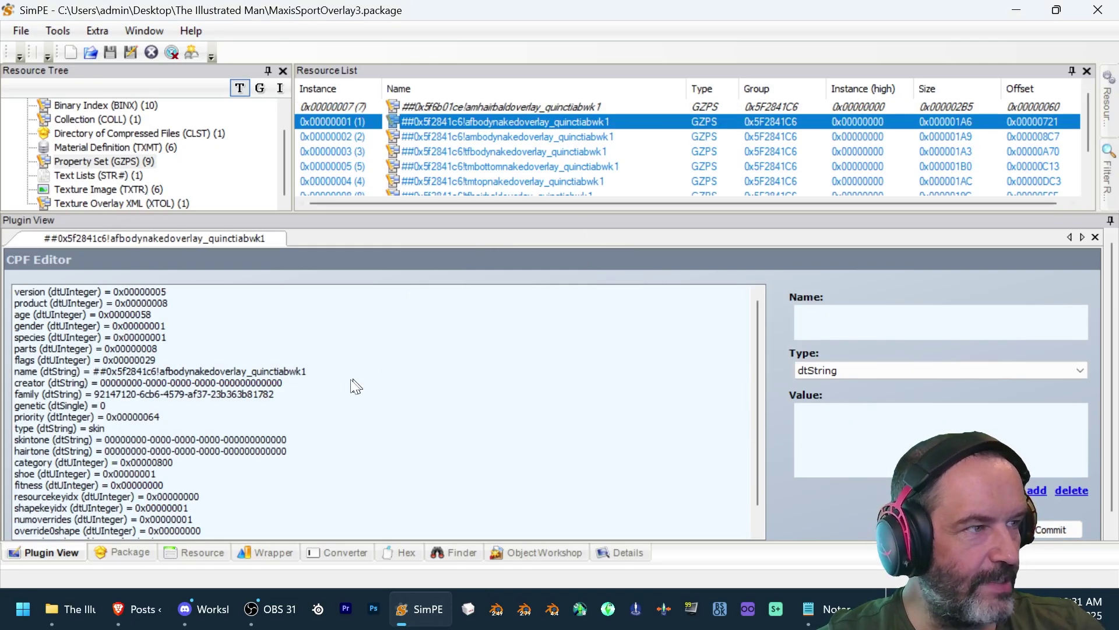
{"action": "left_click", "coordinate": [278, 373]}
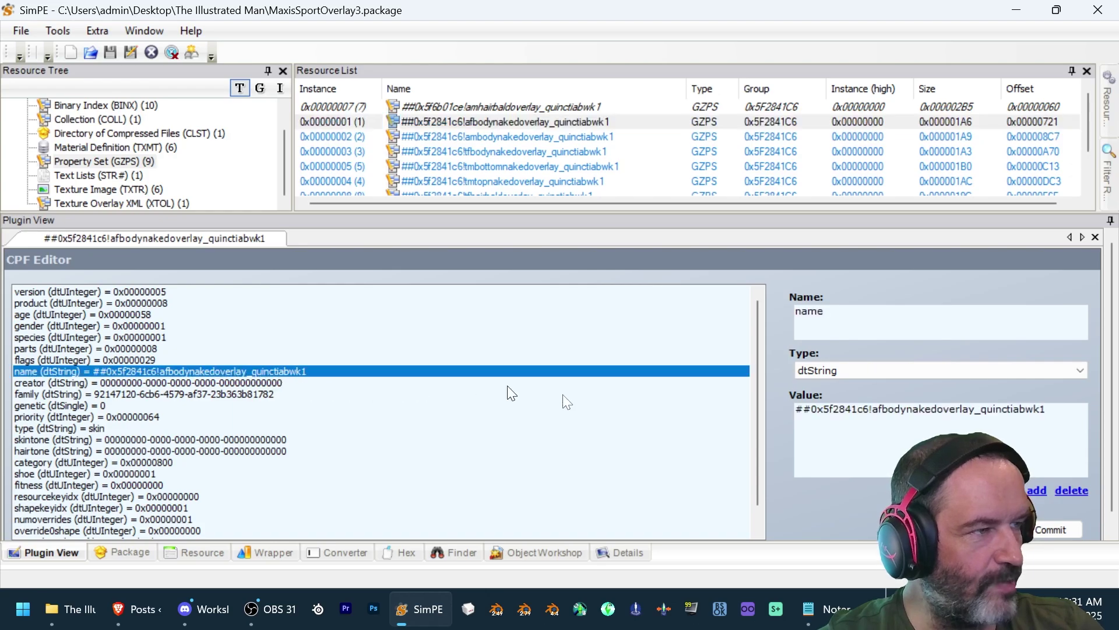
{"action": "double_click", "coordinate": [839, 408]}
{"action": "type", "text": "0x5f6b01ce"}
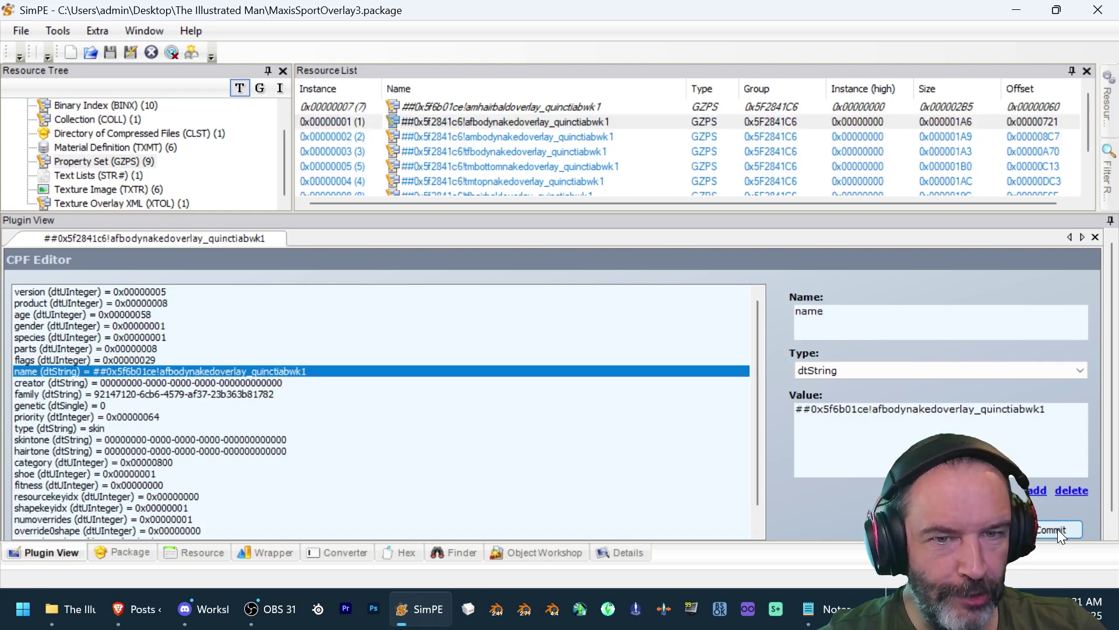
{"action": "left_click", "coordinate": [1057, 530]}
{"action": "left_click", "coordinate": [592, 354]}
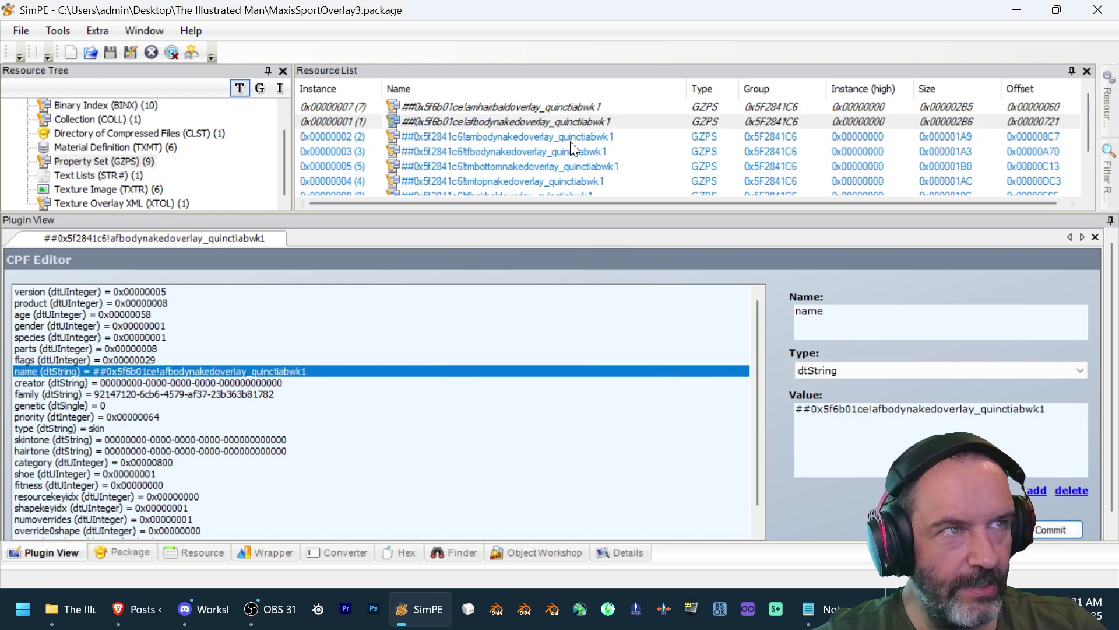
- Change the group ID in the ambodynakedoverlay property set's name value to 0x5f6b01ce and commit it
{"action": "left_click", "coordinate": [547, 136]}
{"action": "left_click", "coordinate": [233, 372]}
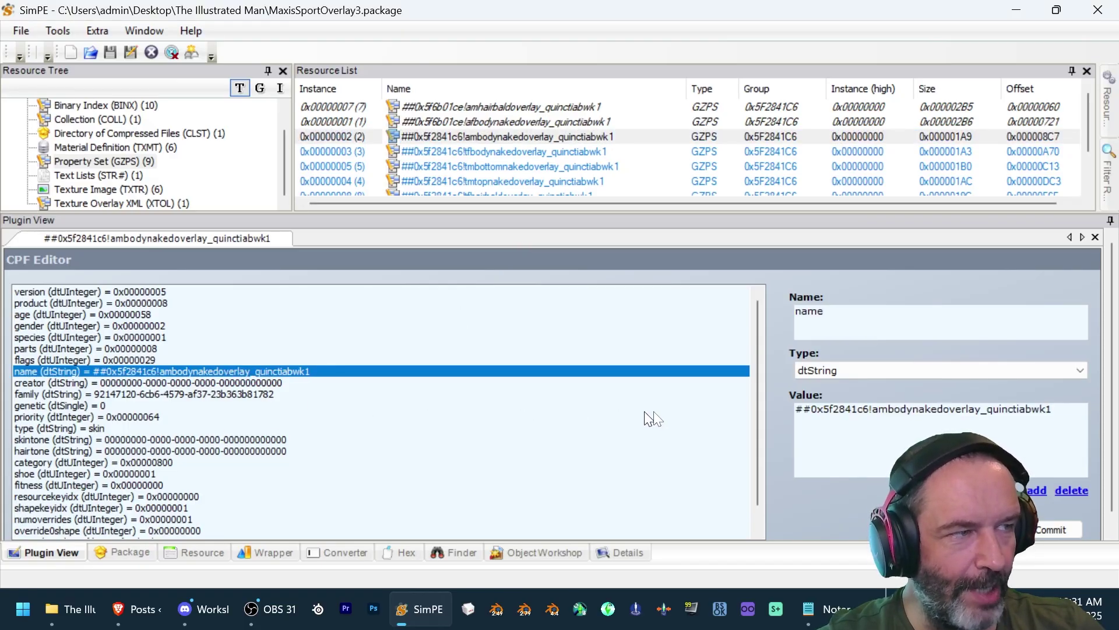
{"action": "double_click", "coordinate": [845, 410]}
{"action": "type", "text": "0x5f6b01ce"}
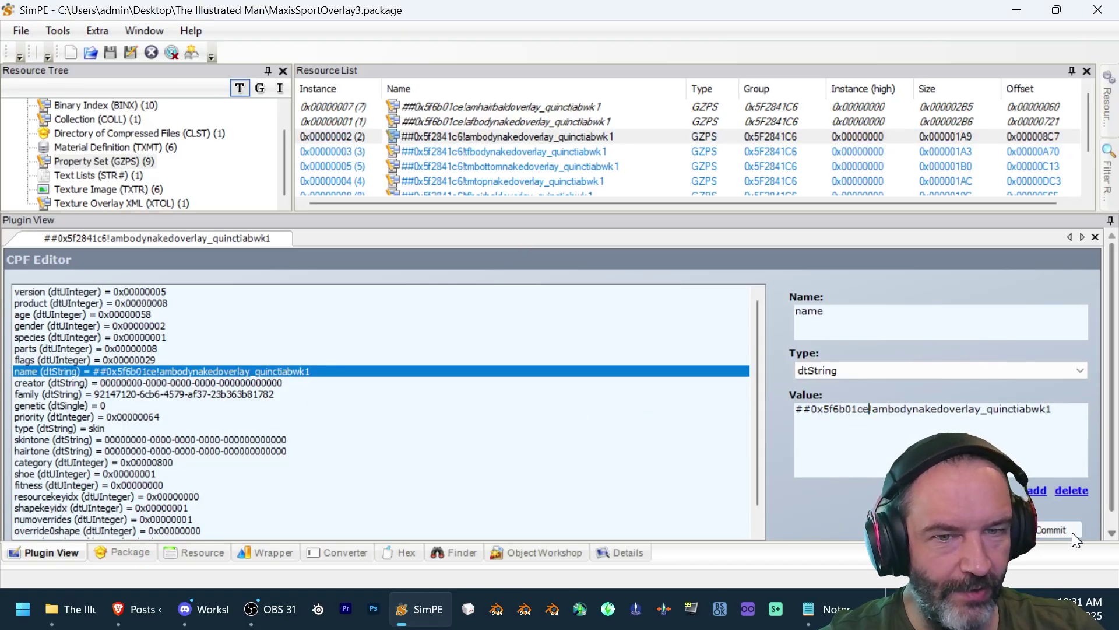
{"action": "left_click", "coordinate": [1057, 529]}
{"action": "left_click", "coordinate": [592, 353]}
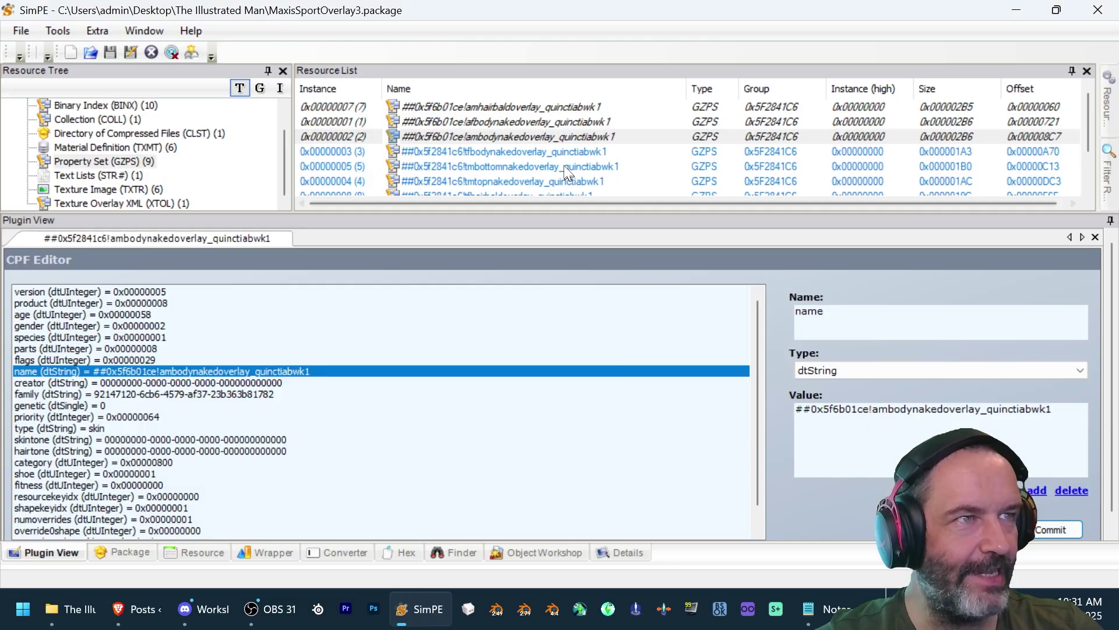
- Change the group ID in the tfbodynakedoverlay property set's name value to 0x5f6b01ce and commit it
{"action": "left_click", "coordinate": [564, 153]}
{"action": "left_click", "coordinate": [224, 372]}
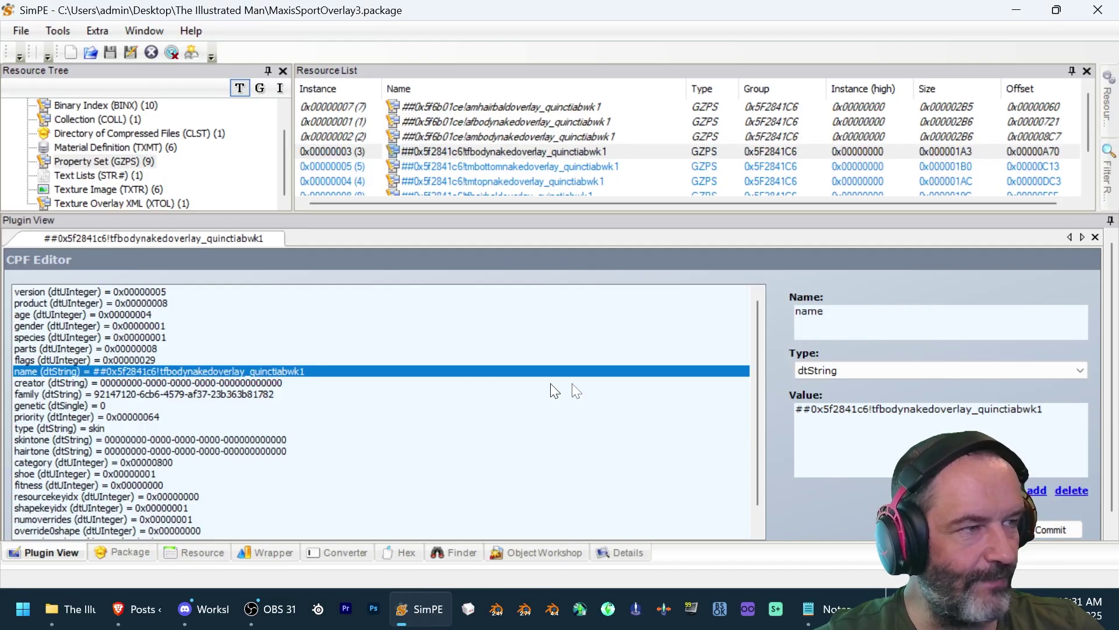
{"action": "double_click", "coordinate": [827, 409]}
{"action": "type", "text": "0x5f6b01ce"}
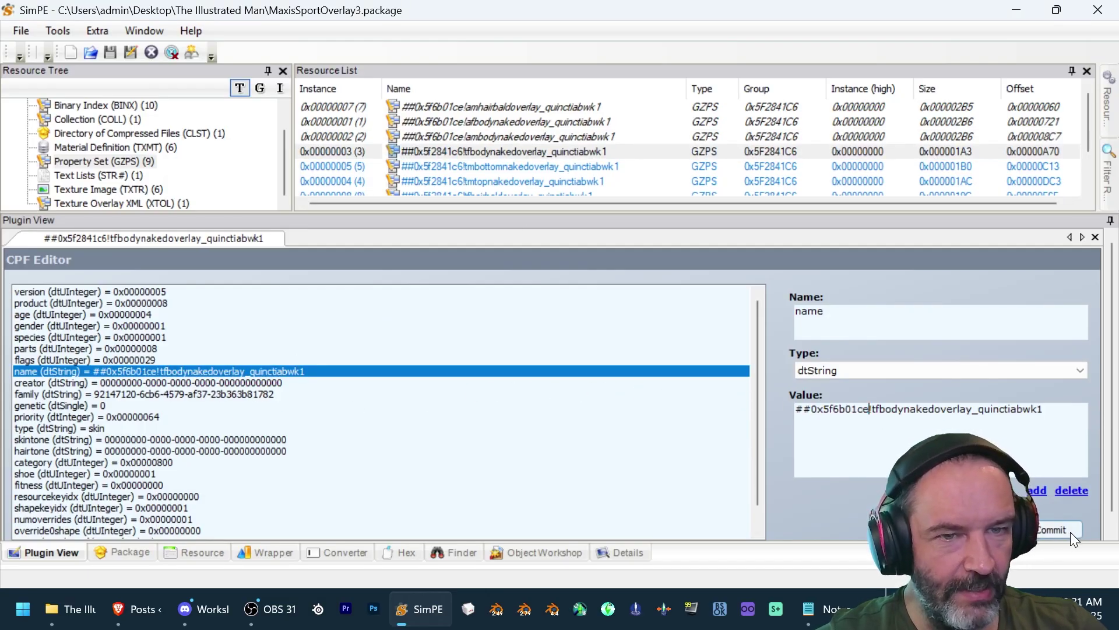
{"action": "left_click", "coordinate": [1075, 531]}
{"action": "left_click", "coordinate": [593, 353]}
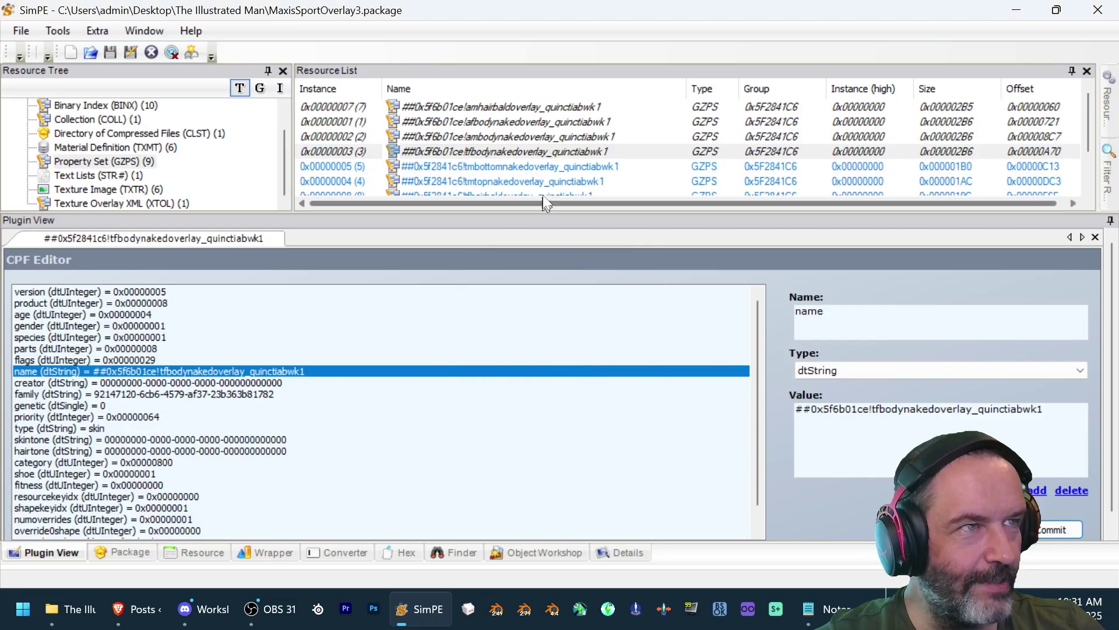
- Change the group ID in the tmbottomnakedoverlay property set's name value to 0x5f6b01ce and commit it
{"action": "left_click", "coordinate": [525, 168]}
{"action": "left_click", "coordinate": [233, 382]}
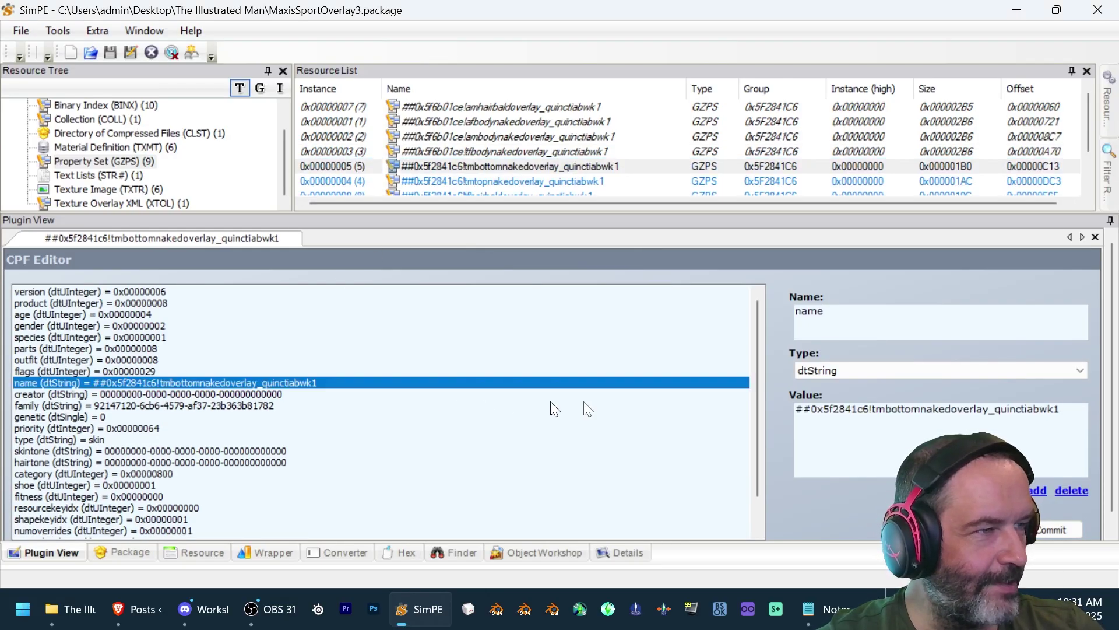
{"action": "double_click", "coordinate": [843, 410]}
{"action": "type", "text": "0x5f6b01ce"}
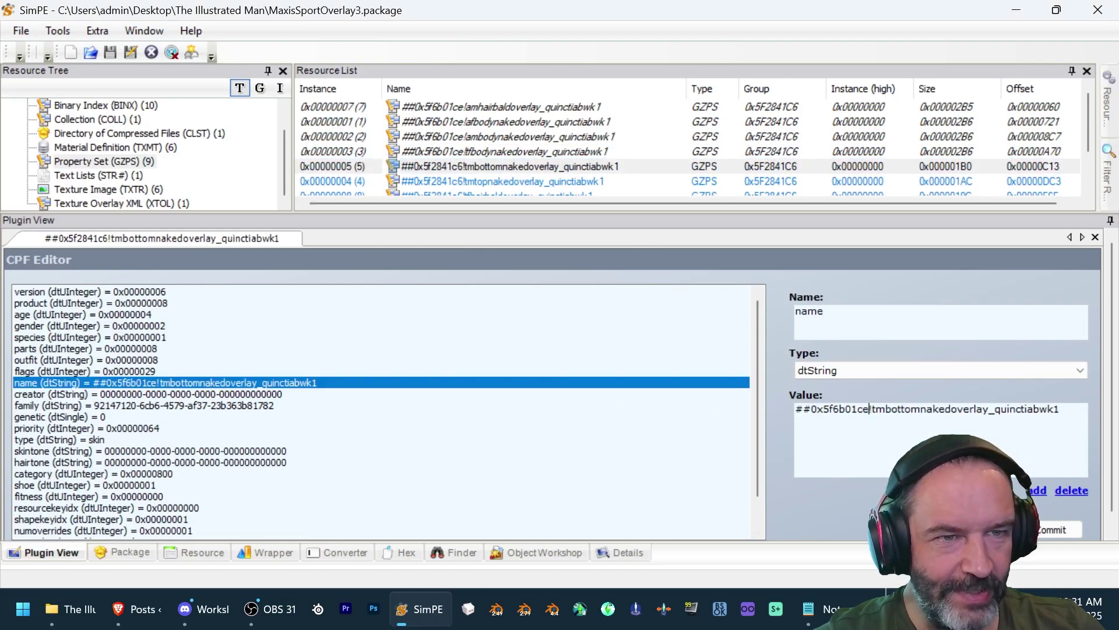
{"action": "left_click", "coordinate": [1047, 530]}
{"action": "left_click", "coordinate": [605, 353]}
- Change the group ID in the tmtopnakedoverlay property set's name value to 0x5f6b01ce and commit it
{"action": "left_click", "coordinate": [537, 181]}
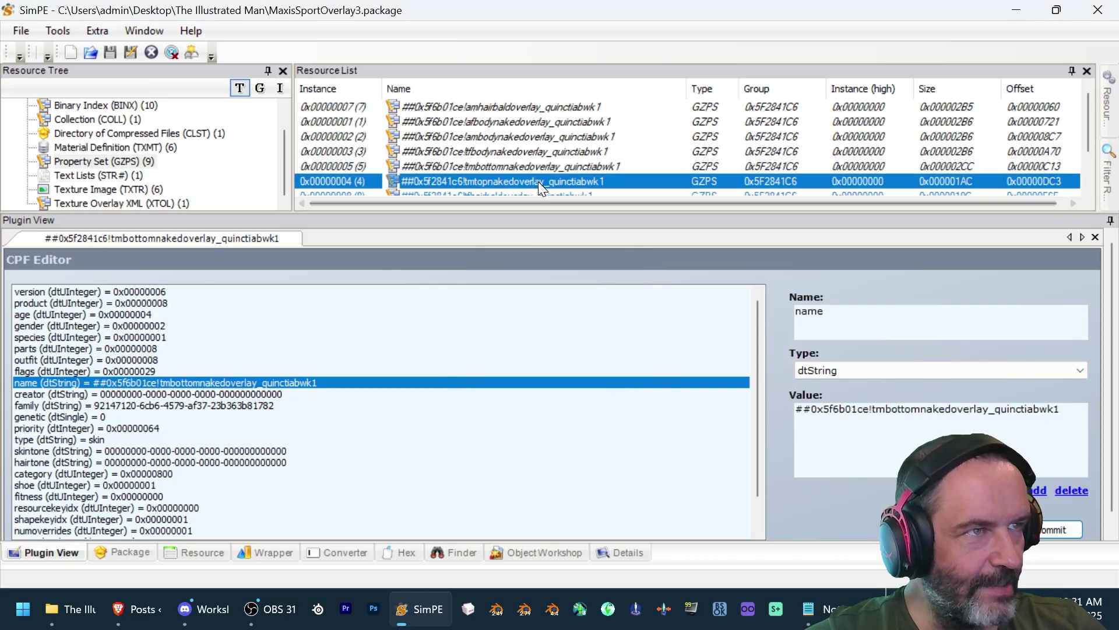
{"action": "left_click", "coordinate": [227, 382]}
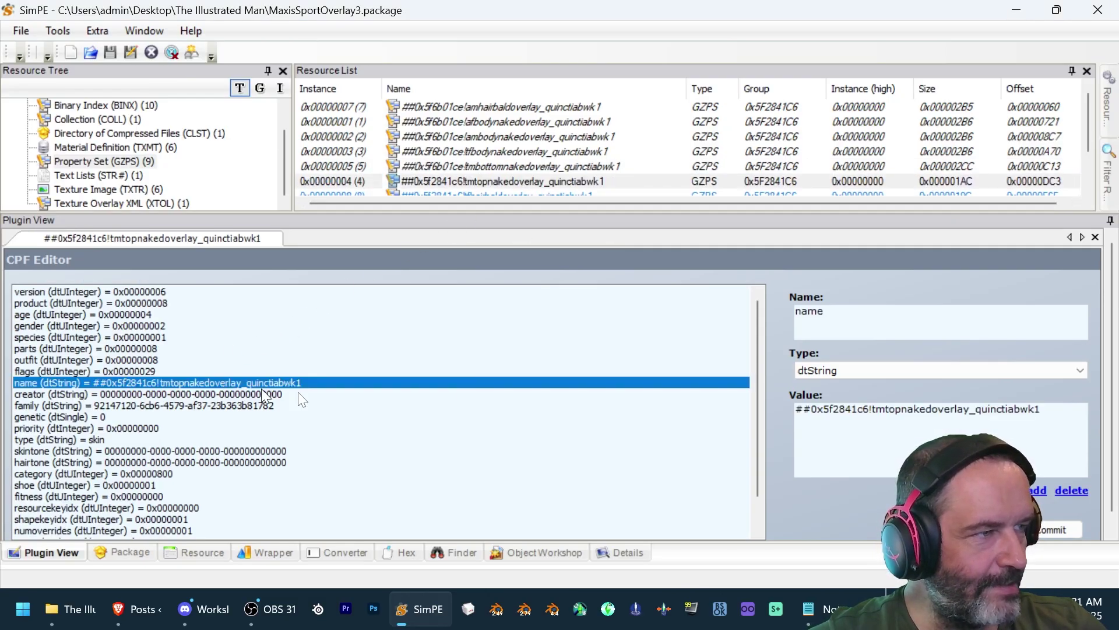
{"action": "double_click", "coordinate": [844, 410]}
{"action": "type", "text": "0x5f6b01ce"}
{"action": "left_click", "coordinate": [1058, 529]}
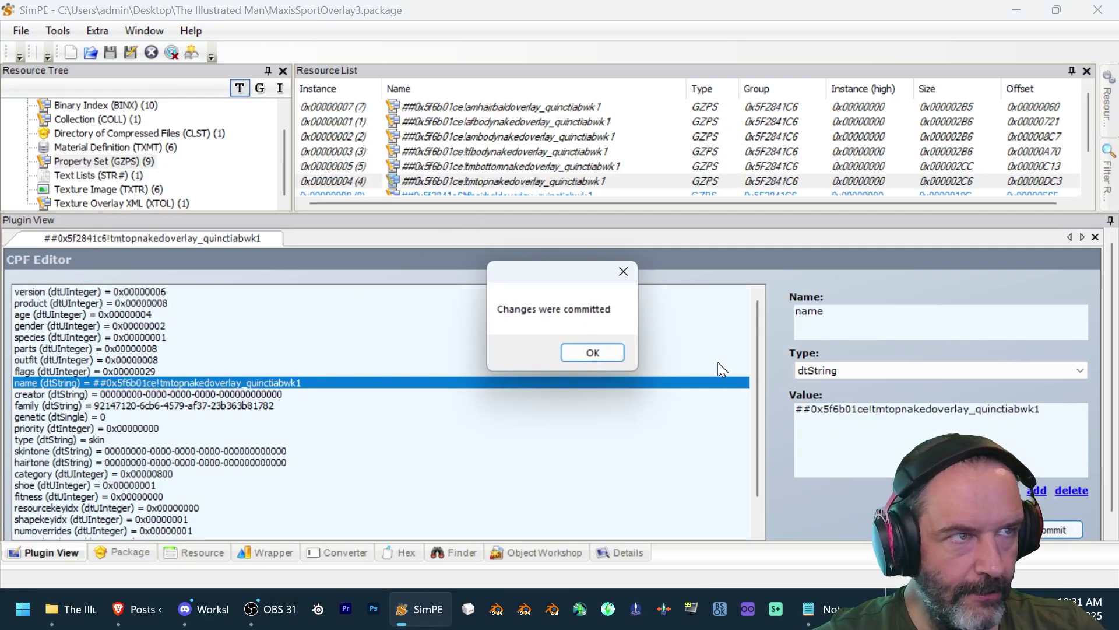
{"action": "left_click", "coordinate": [615, 351]}
{"action": "scroll", "coordinate": [565, 153], "scroll_direction": "down", "scroll_amount": 1}
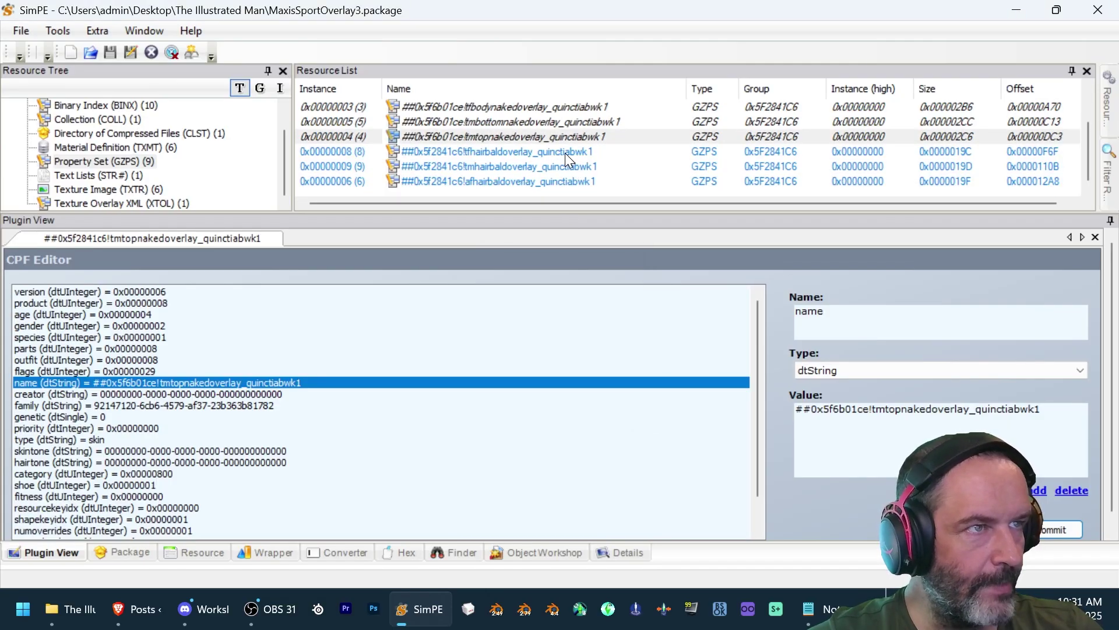
- Change the group ID in the tfhairbaldoverlay property set's name value to 0x5f6b01ce and commit it
{"action": "left_click", "coordinate": [565, 152]}
{"action": "left_click", "coordinate": [275, 371]}
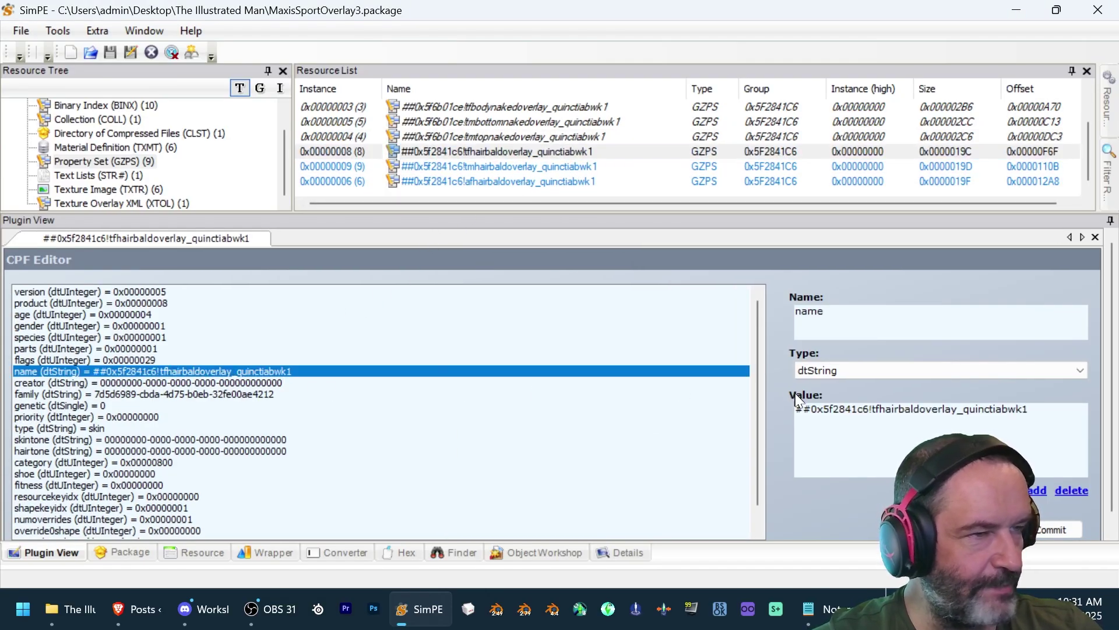
{"action": "double_click", "coordinate": [857, 415]}
{"action": "type", "text": "0x5f6b01ce"}
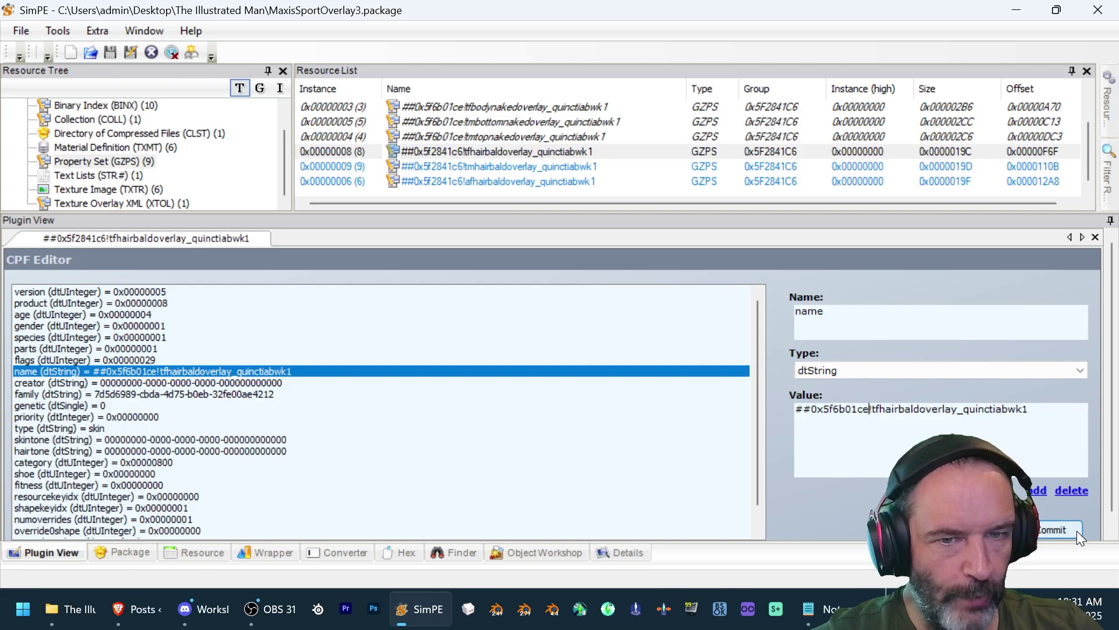
{"action": "left_click", "coordinate": [1076, 530]}
{"action": "left_click", "coordinate": [593, 351]}
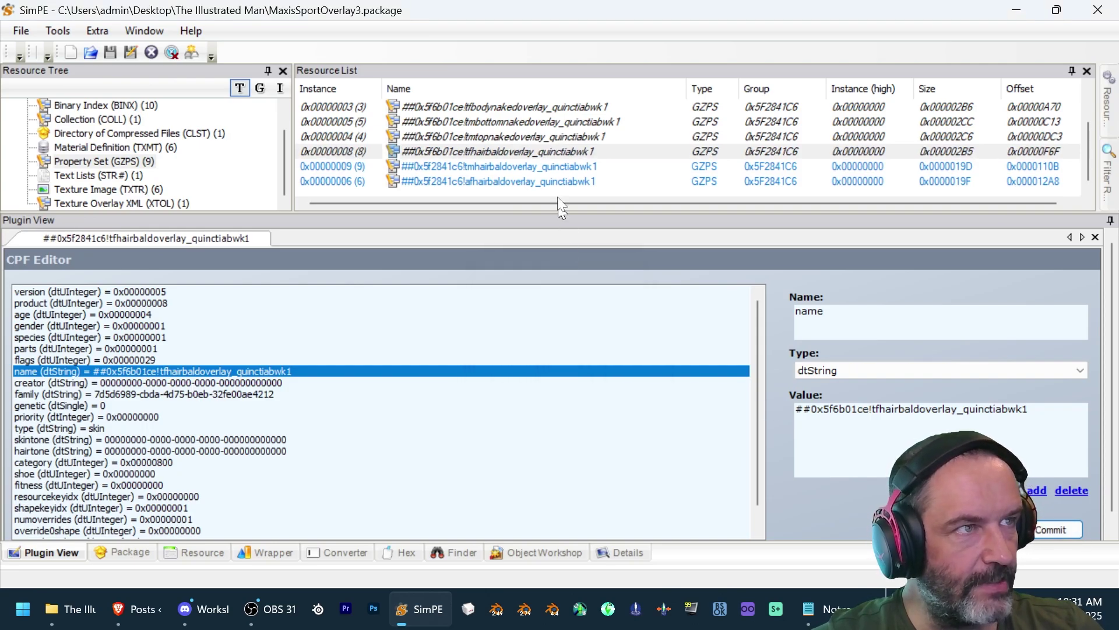
- Change the group ID in the tmhairbaldoverlay property set's name value to 0x5f6b01ce and commit it
{"action": "left_click", "coordinate": [548, 167]}
{"action": "left_click", "coordinate": [218, 373]}
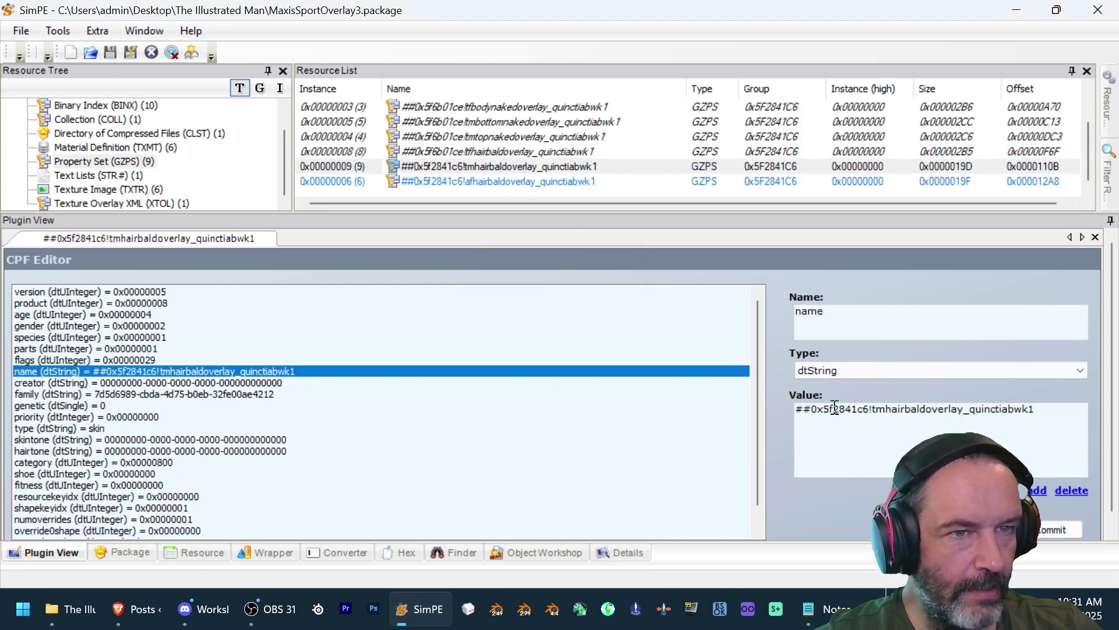
{"action": "type", "text": "0x5f6b01ce"}
{"action": "left_click", "coordinate": [1072, 528]}
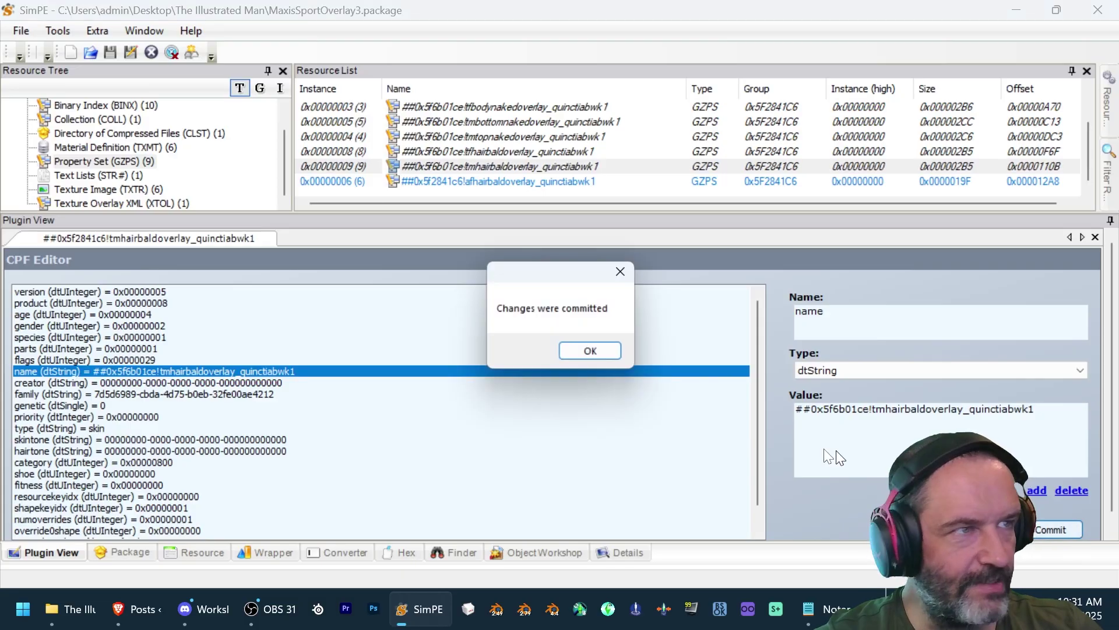
{"action": "left_click", "coordinate": [593, 351]}
- Change the group ID in the afhairbaldoverlay property set's name value to 0x5f6b01ce and commit it
{"action": "left_click", "coordinate": [541, 185]}
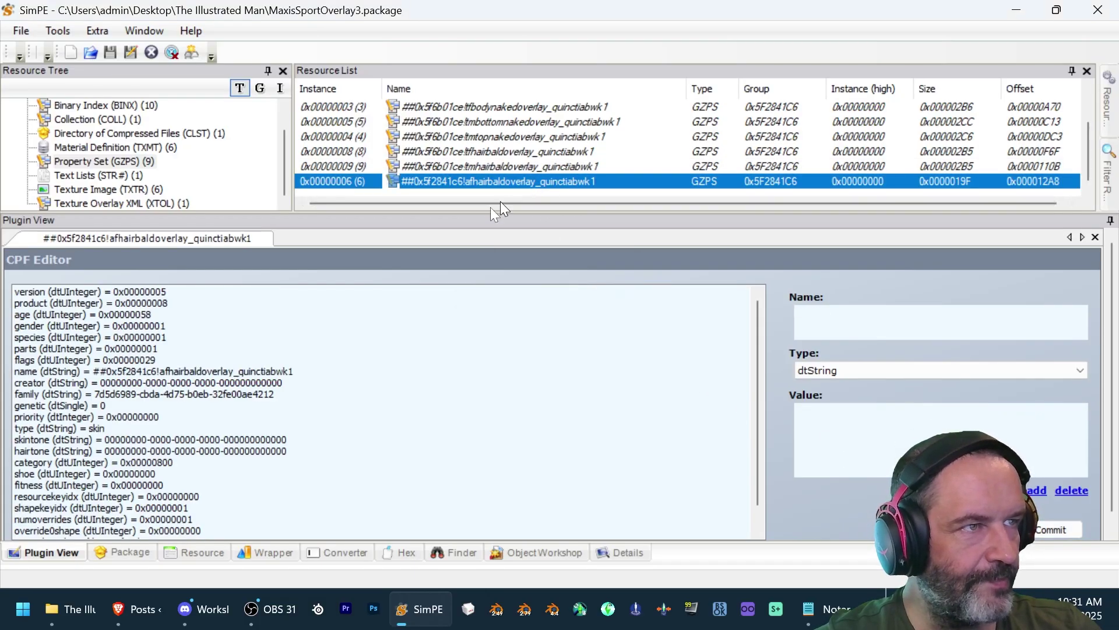
{"action": "left_click", "coordinate": [334, 372]}
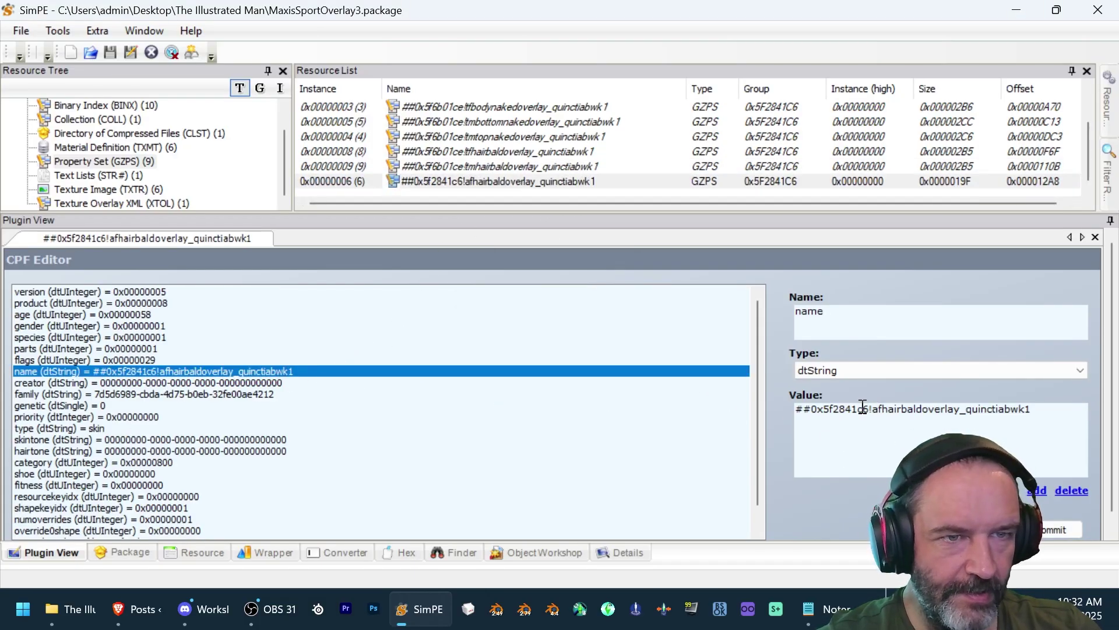
{"action": "type", "text": "0x5f6b01ce"}
{"action": "left_click", "coordinate": [1069, 530]}
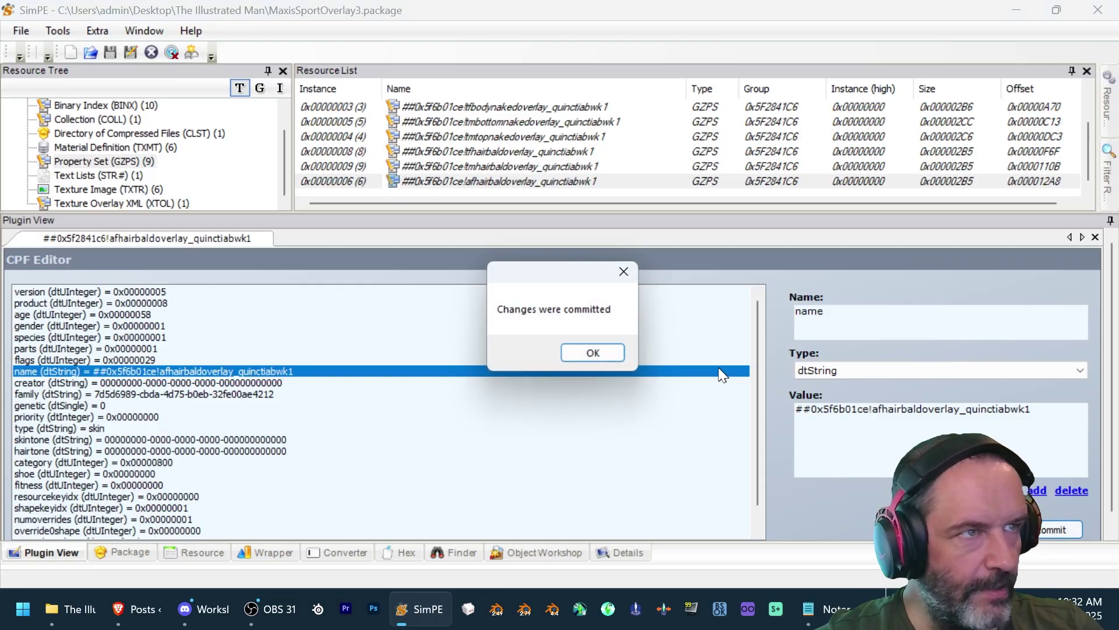
{"action": "left_click", "coordinate": [605, 356]}
- Copy maxissportsoverlay3 from the Notepad overlay notes, make it the suffix of the amhairbaldoverlay property set's name value, and commit it
{"action": "scroll", "coordinate": [670, 175], "scroll_direction": "up", "scroll_amount": 1}
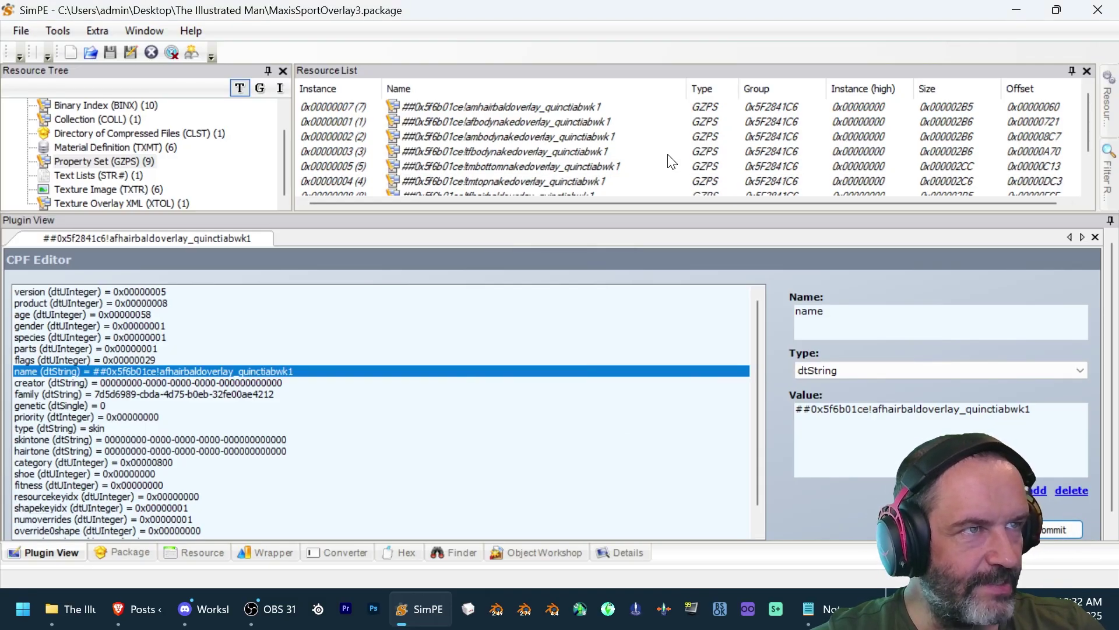
{"action": "left_click", "coordinate": [593, 112]}
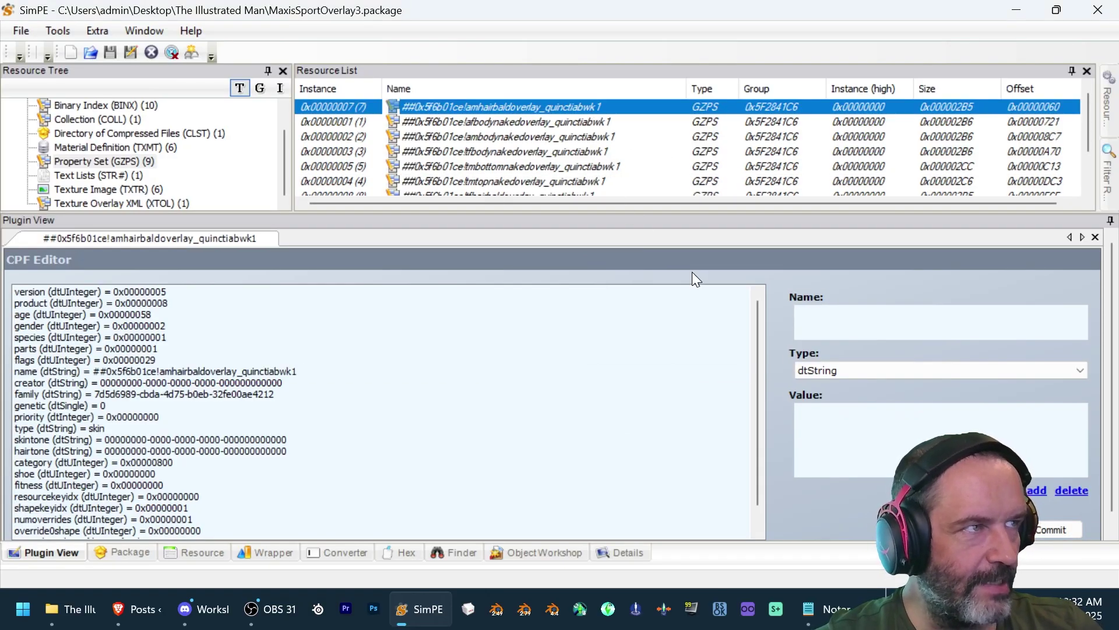
{"action": "key", "text": "alt+Tab"}
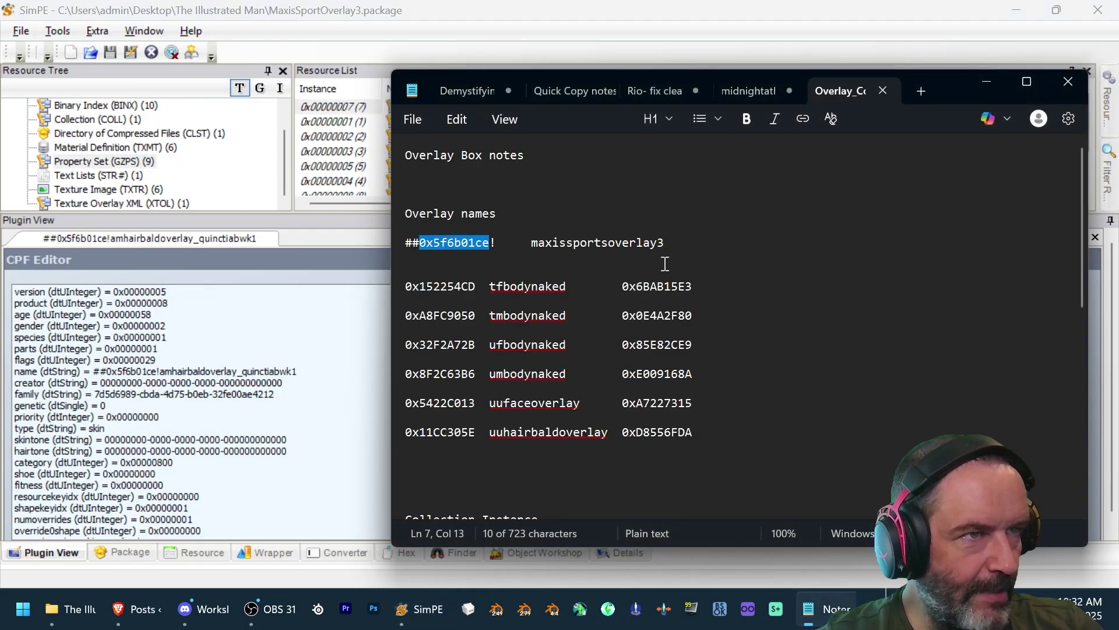
{"action": "left_click_drag", "start_coordinate": [666, 244], "coordinate": [604, 239]}
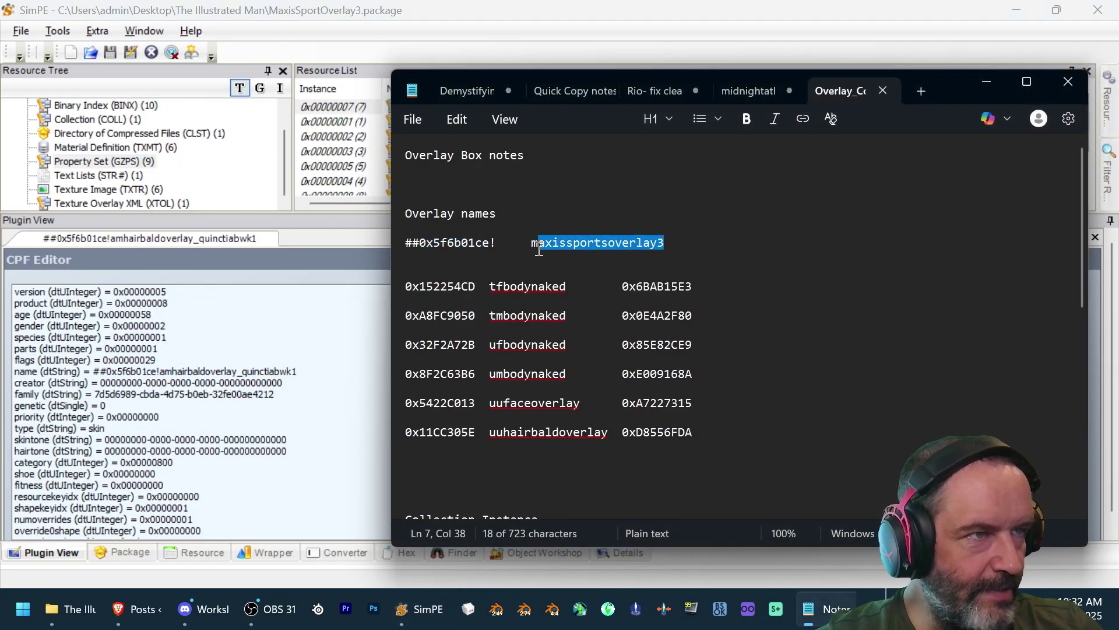
{"action": "left_click", "coordinate": [286, 371]}
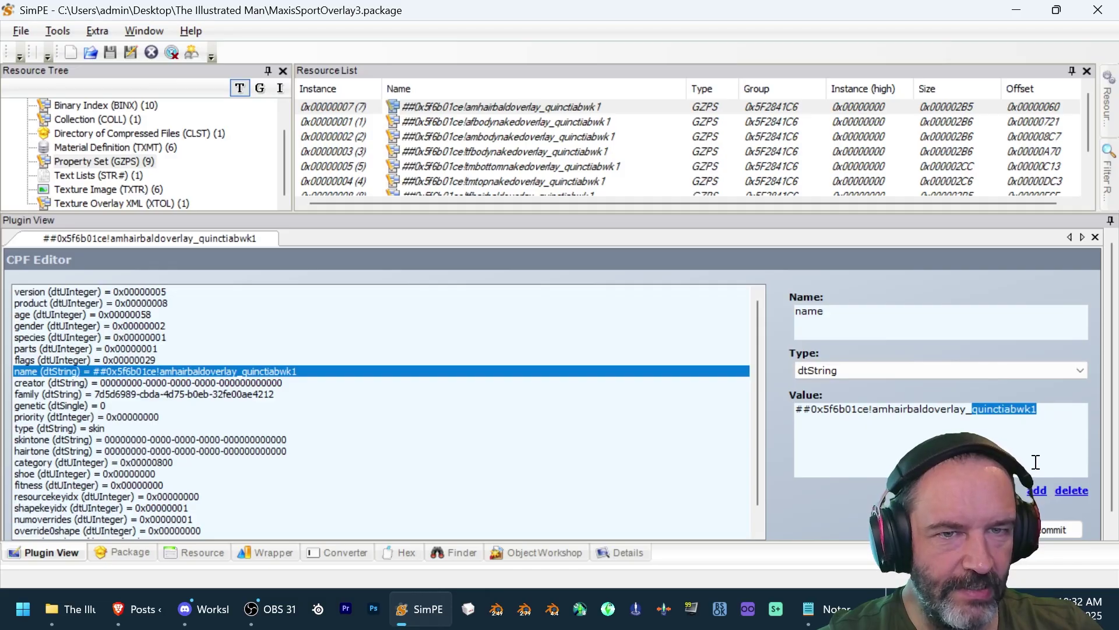
{"action": "type", "text": "maxissportsoverlay3"}
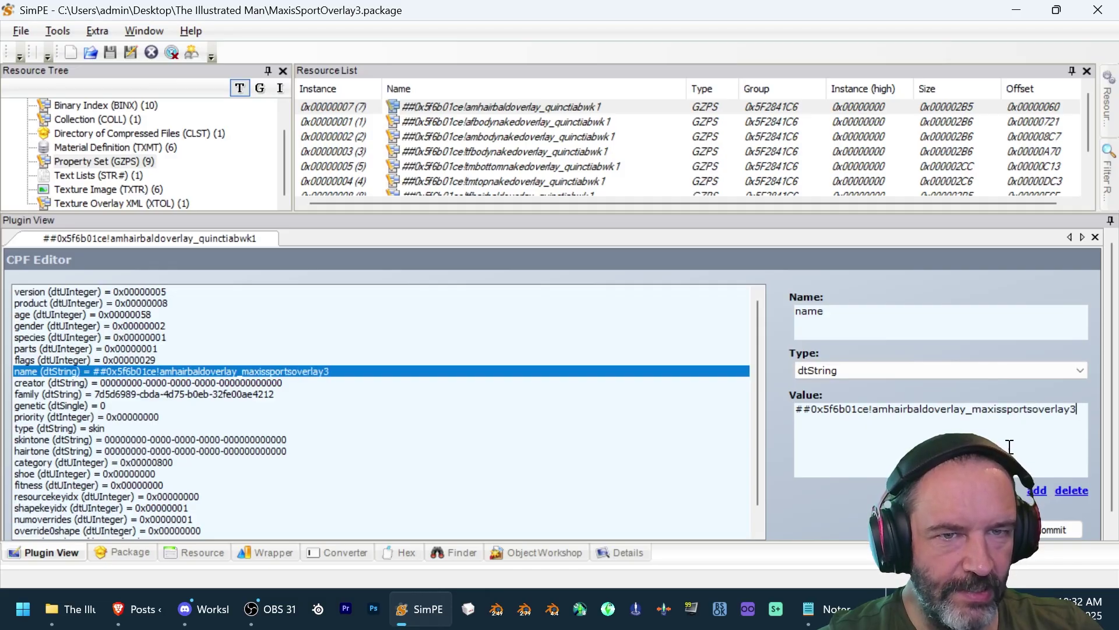
{"action": "left_click", "coordinate": [1049, 524]}
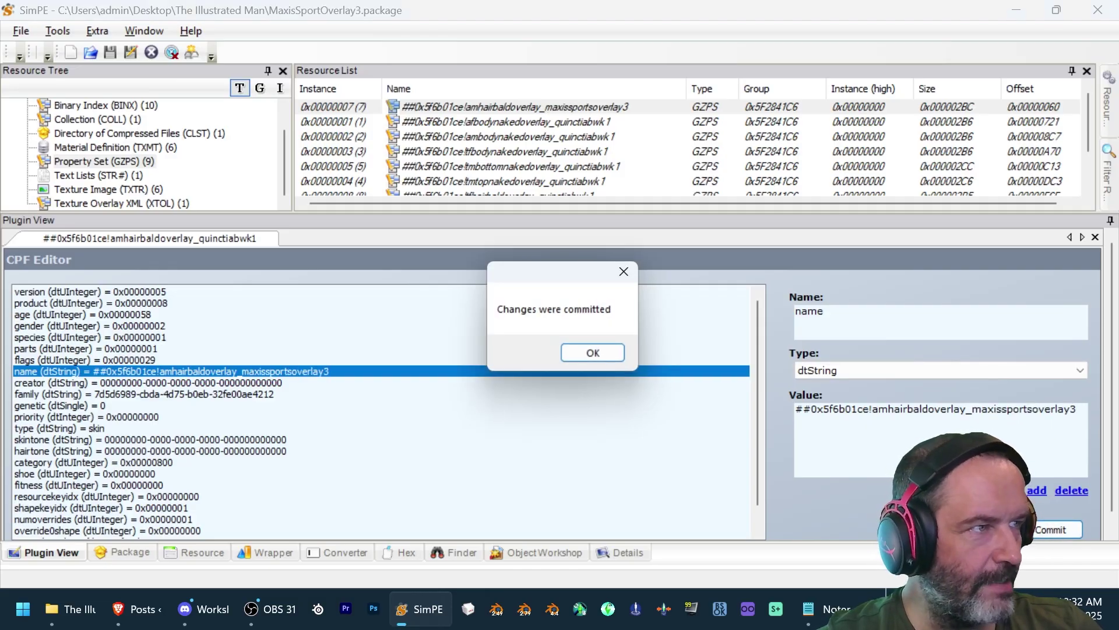
{"action": "left_click", "coordinate": [593, 352]}
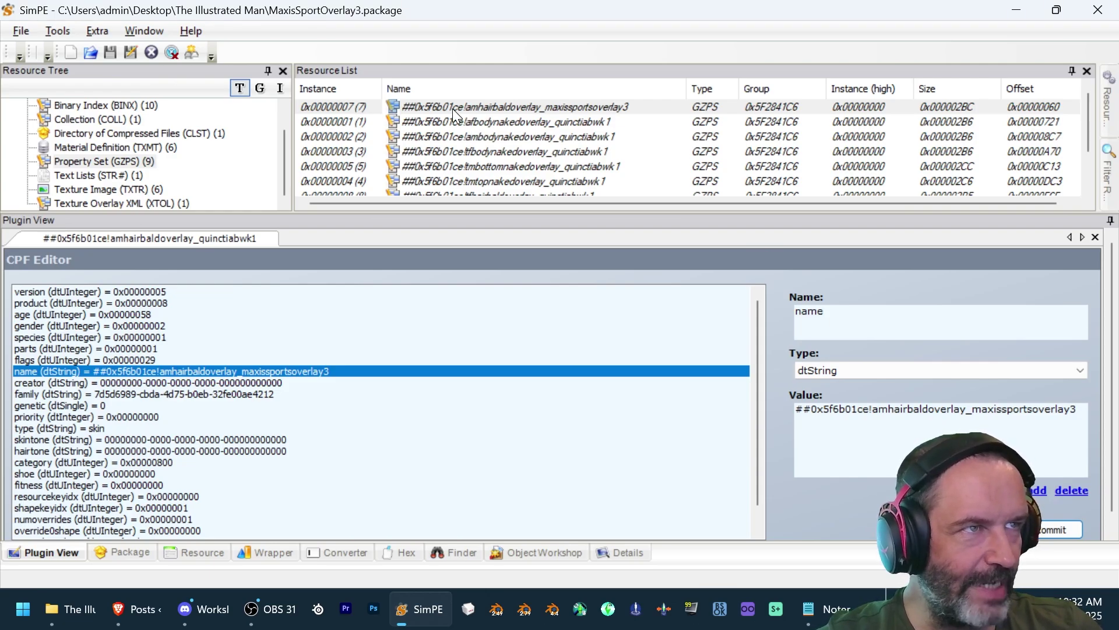
- Replace the suffix in the afbodynakedoverlay property set's name value with maxissportsoverlay3 and commit it
{"action": "left_click", "coordinate": [575, 120]}
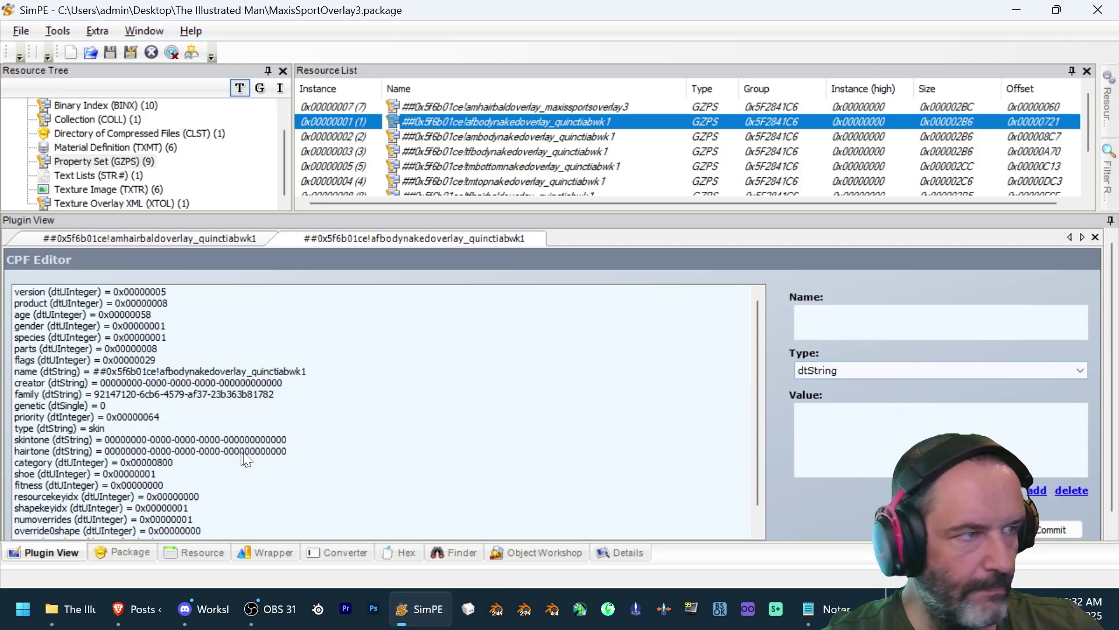
{"action": "left_click", "coordinate": [279, 370]}
{"action": "left_click_drag", "start_coordinate": [1053, 415], "coordinate": [981, 411]}
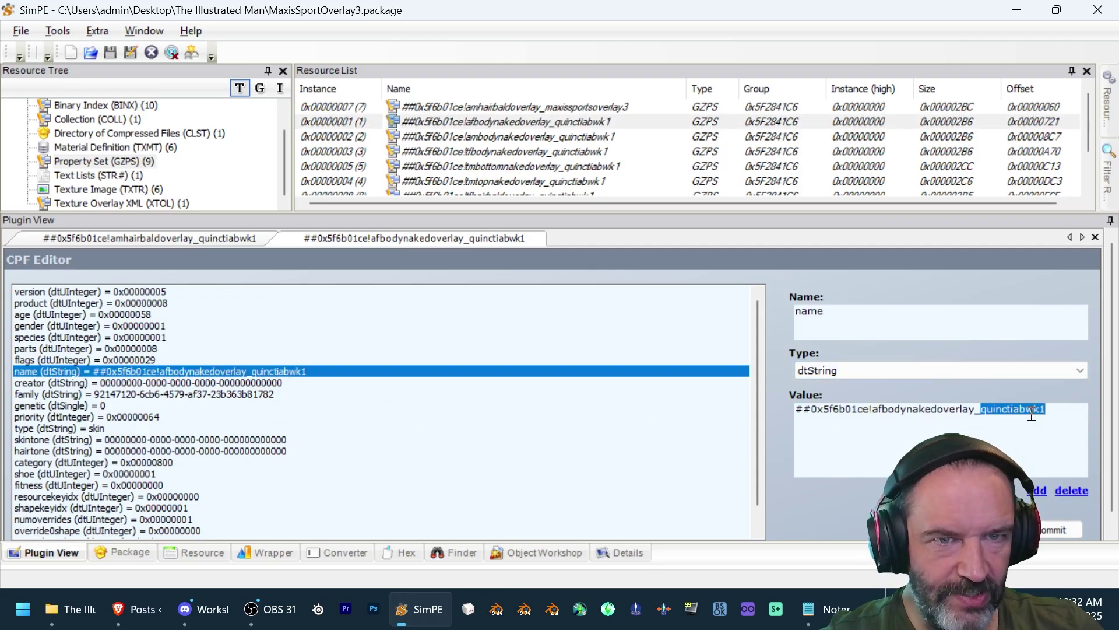
{"action": "type", "text": "maxissportsoverlay3"}
{"action": "left_click", "coordinate": [1062, 528]}
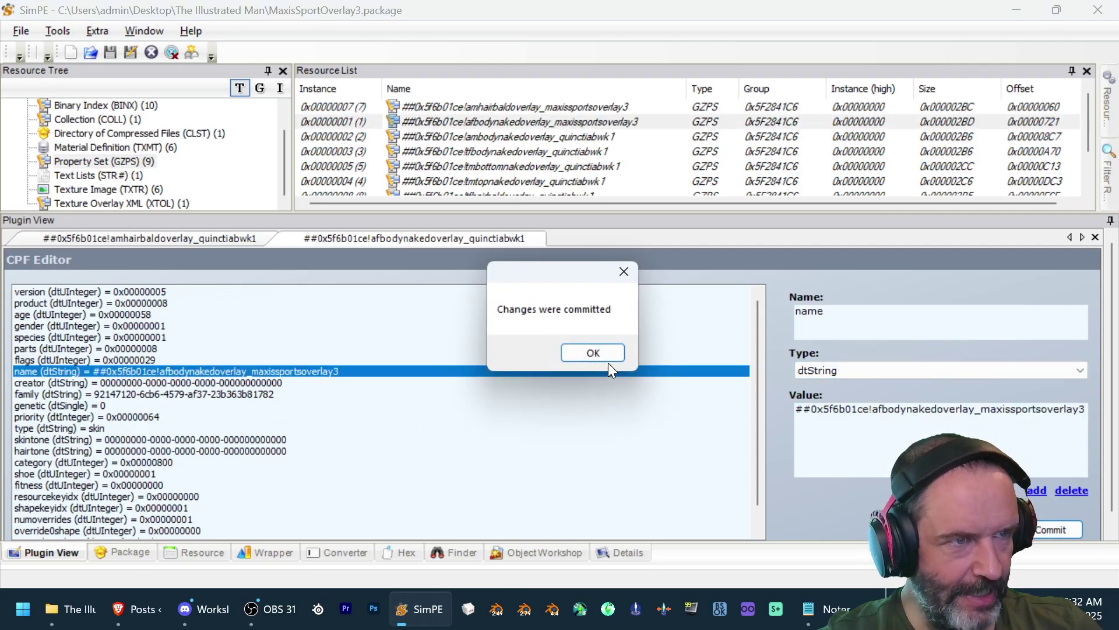
{"action": "left_click", "coordinate": [592, 352]}
- Replace the suffix in the ambodynakedoverlay property set's name value with maxissportsoverlay3 and commit it
{"action": "left_click", "coordinate": [585, 136]}
{"action": "left_click", "coordinate": [333, 371]}
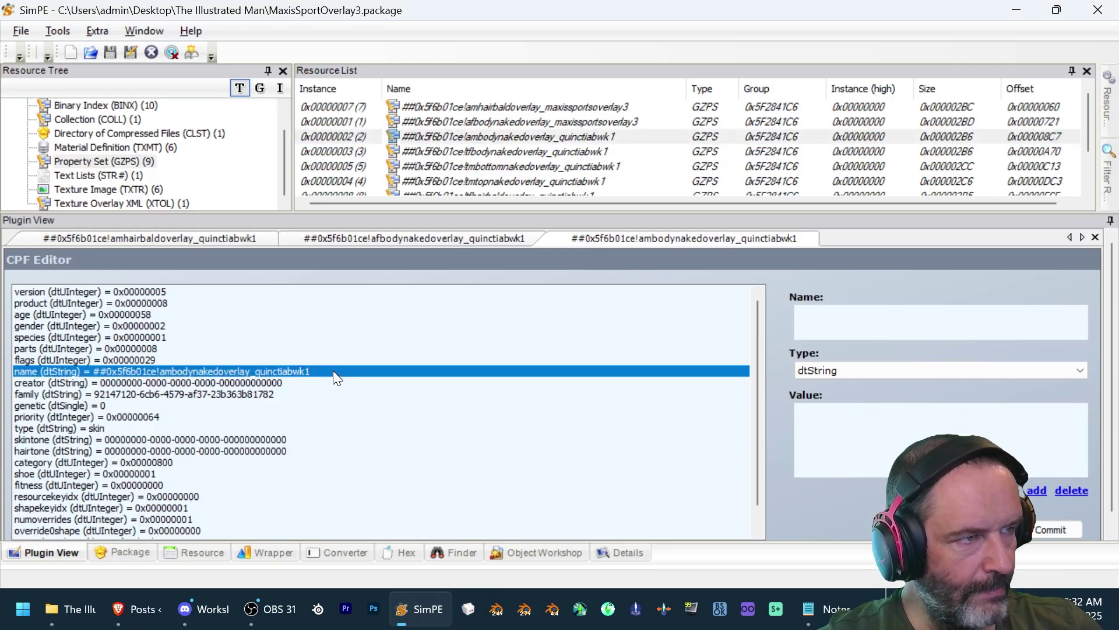
{"action": "left_click_drag", "start_coordinate": [1053, 410], "coordinate": [986, 410]}
{"action": "type", "text": "maxissportsoverlay3"}
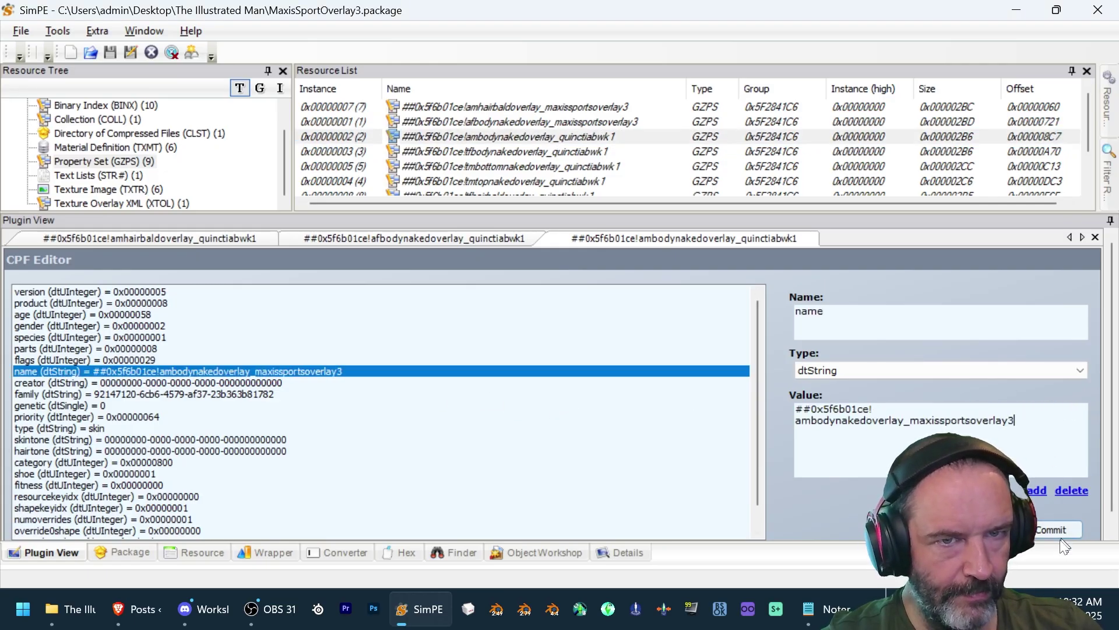
{"action": "left_click", "coordinate": [1053, 530]}
{"action": "left_click", "coordinate": [592, 352]}
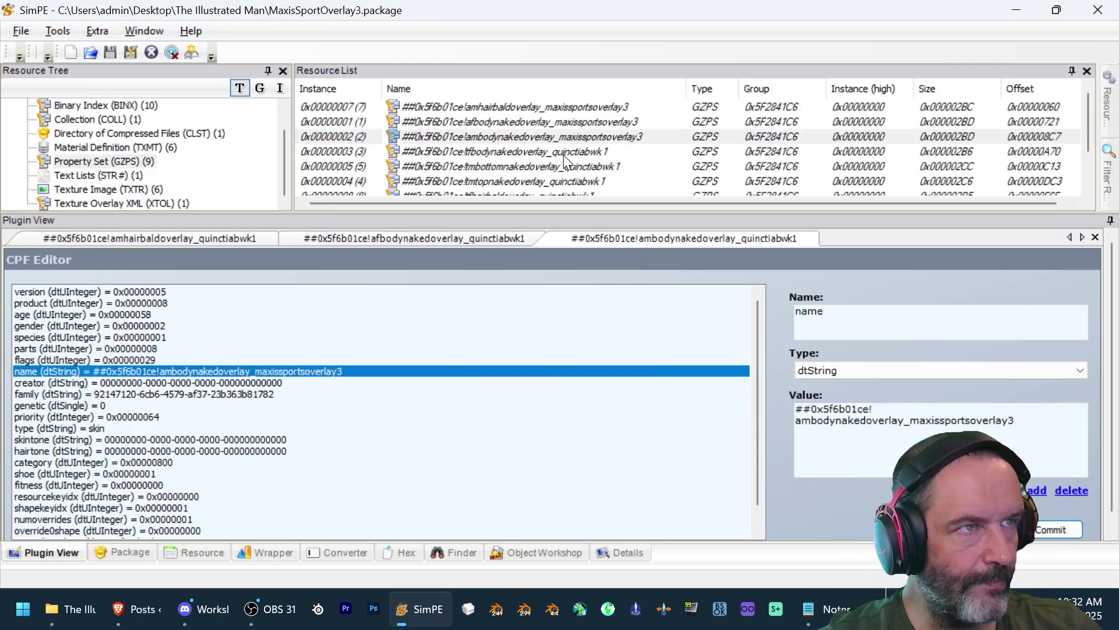
- Replace the suffix in the tfbodynakedoverlay property set's name value with maxissportsoverlay3 and commit it
{"action": "left_click", "coordinate": [563, 151]}
{"action": "left_click", "coordinate": [302, 372]}
{"action": "left_click", "coordinate": [1062, 530]}
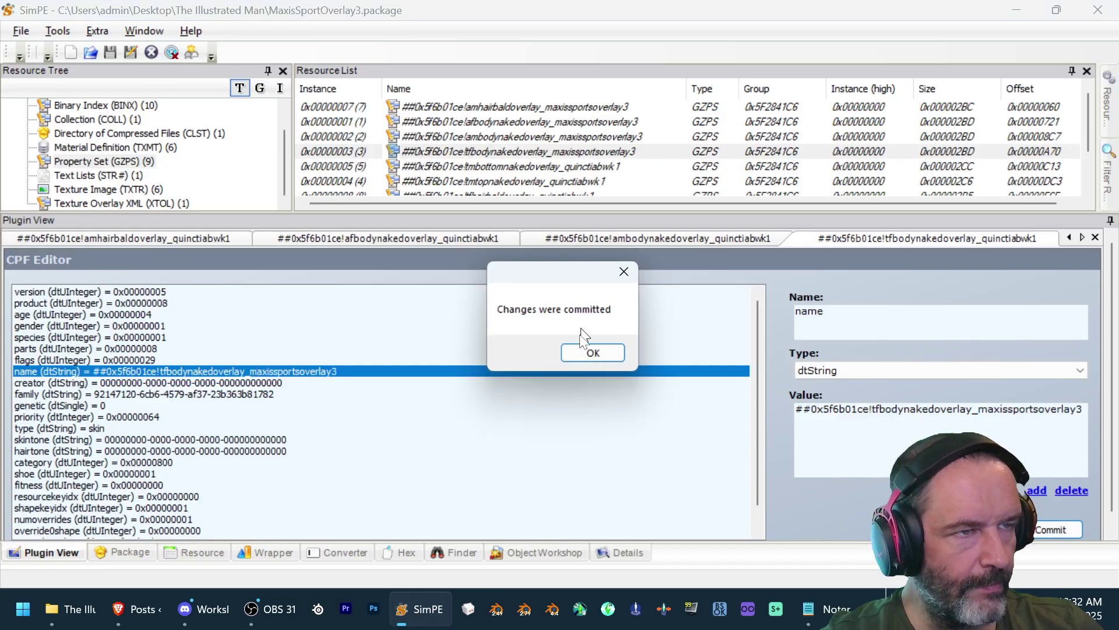
{"action": "left_click", "coordinate": [589, 351]}
- Replace the suffix in the tmbottomnakedoverlay property set's name value with maxissportsoverlay3 and commit it
{"action": "left_click", "coordinate": [564, 166]}
{"action": "left_click", "coordinate": [302, 382]}
{"action": "double_click", "coordinate": [1025, 410]}
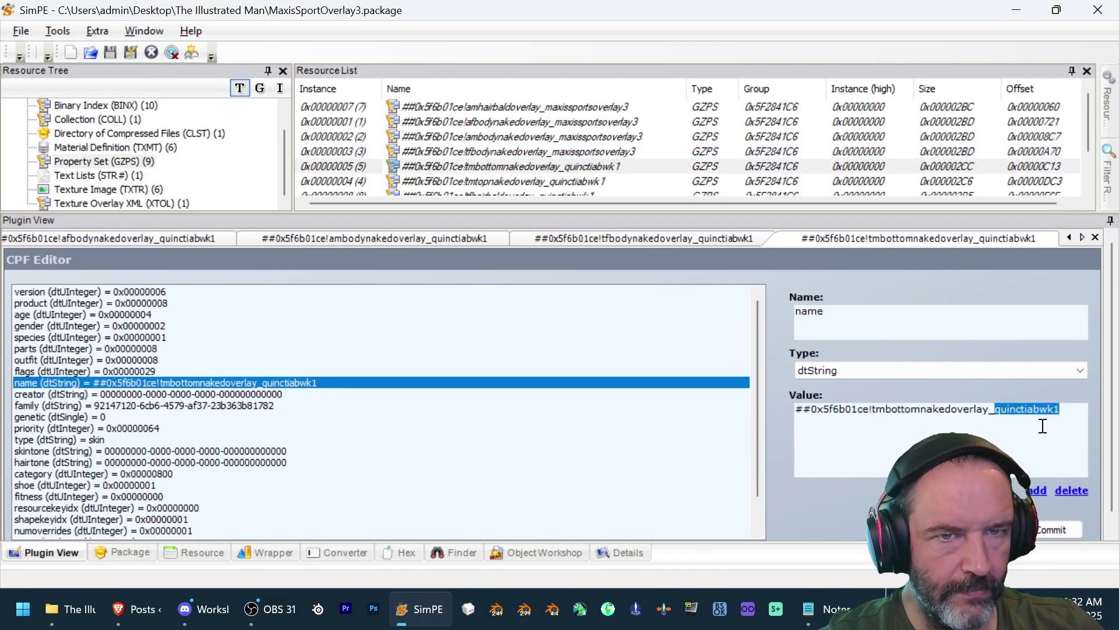
{"action": "type", "text": "maxissportsoverlay3"}
{"action": "left_click", "coordinate": [1053, 530]}
{"action": "left_click", "coordinate": [586, 351]}
- Replace the suffix in the tmtopnakedoverlay property set's name value with maxissportsoverlay3 and commit it
{"action": "left_click", "coordinate": [593, 181]}
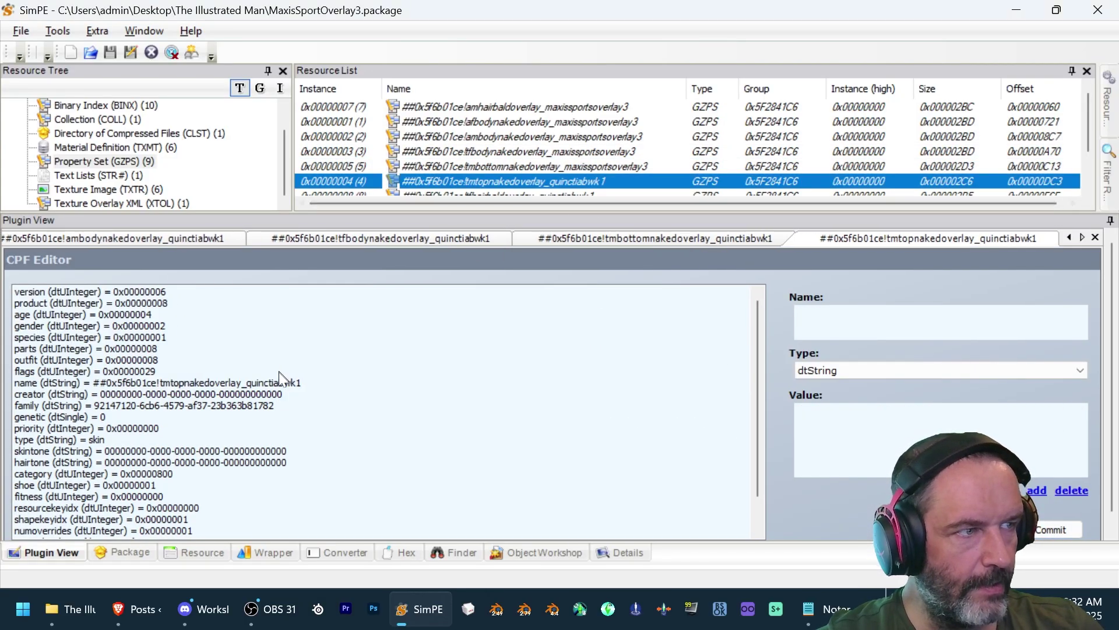
{"action": "left_click", "coordinate": [302, 383]}
{"action": "double_click", "coordinate": [1026, 410]}
{"action": "type", "text": "maxissportsoverlay3"}
{"action": "left_click", "coordinate": [1053, 530]}
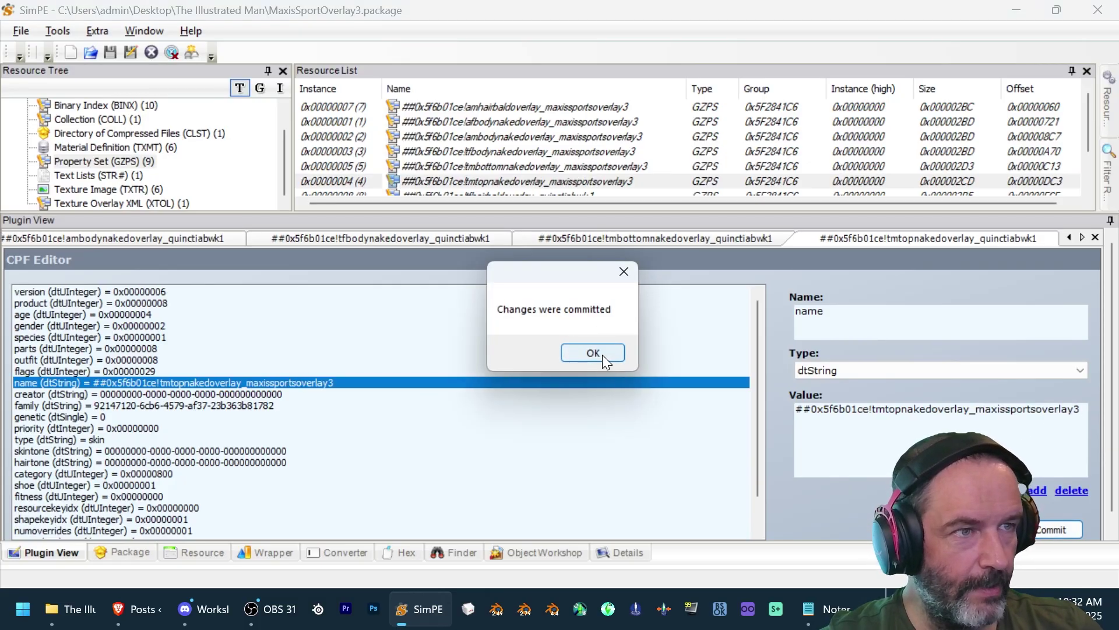
{"action": "left_click", "coordinate": [601, 353]}
- Replace the suffix in the tfhairbaldoverlay property set's name value with maxissportsoverlay3 and commit it
{"action": "left_click", "coordinate": [563, 151]}
{"action": "left_click", "coordinate": [302, 372]}
{"action": "double_click", "coordinate": [1026, 410]}
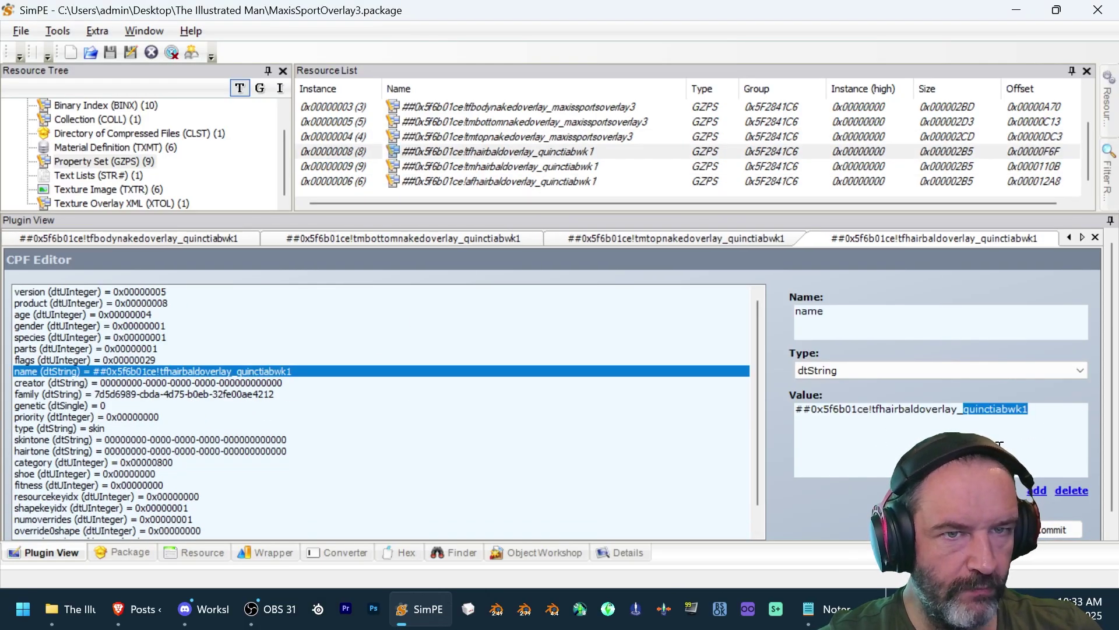
{"action": "type", "text": "maxissportsoverlay3"}
{"action": "left_click", "coordinate": [1052, 530]}
{"action": "left_click", "coordinate": [600, 353]}
- Replace the suffix in the tmhairbaldoverlay property set's name value with maxissportsoverlay3 and commit it
{"action": "left_click", "coordinate": [559, 166]}
{"action": "left_click", "coordinate": [302, 371]}
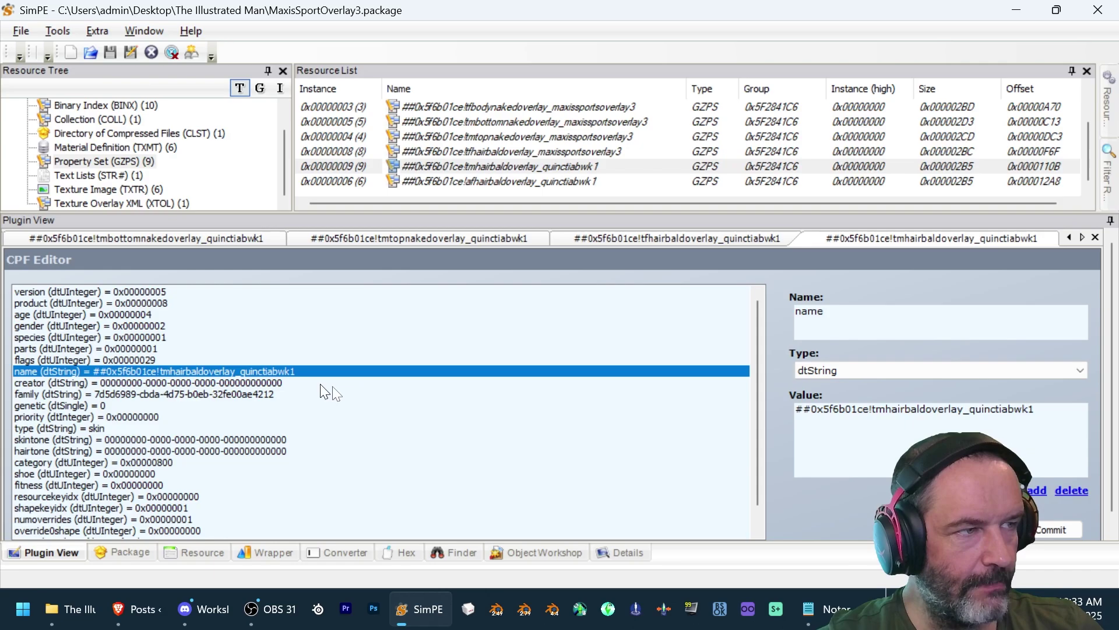
{"action": "double_click", "coordinate": [1009, 409]}
{"action": "type", "text": "maxissportsoverlay3"}
{"action": "left_click", "coordinate": [1053, 530]}
{"action": "left_click", "coordinate": [593, 352]}
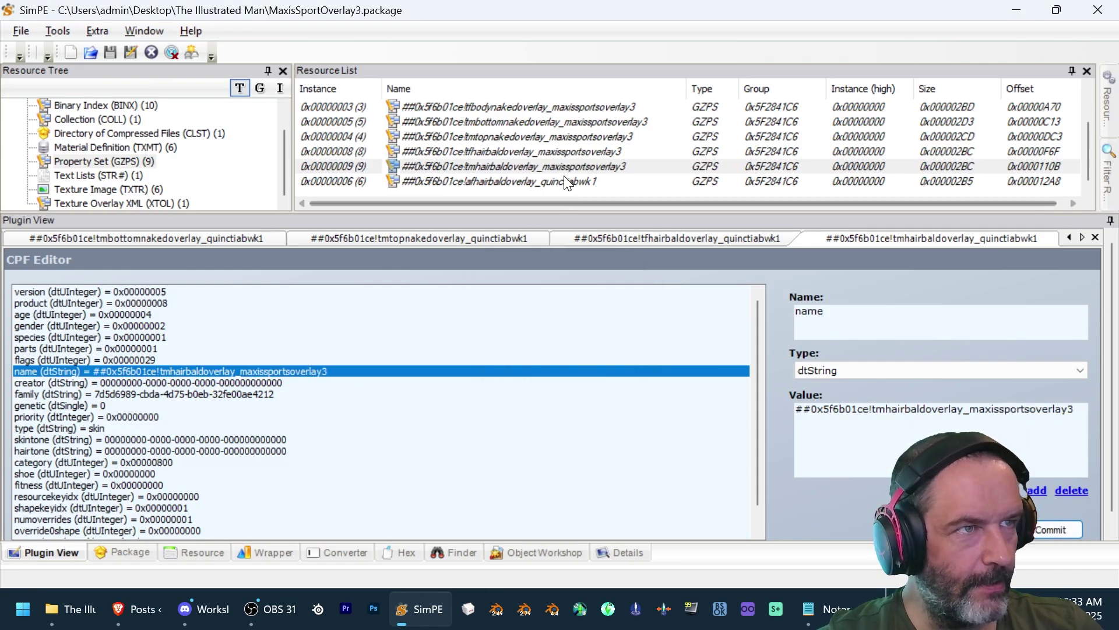
- Replace the suffix in the afhairbaldoverlay property set's name value with maxissportsoverlay3 and commit it
{"action": "left_click", "coordinate": [563, 181]}
{"action": "left_click", "coordinate": [302, 371]}
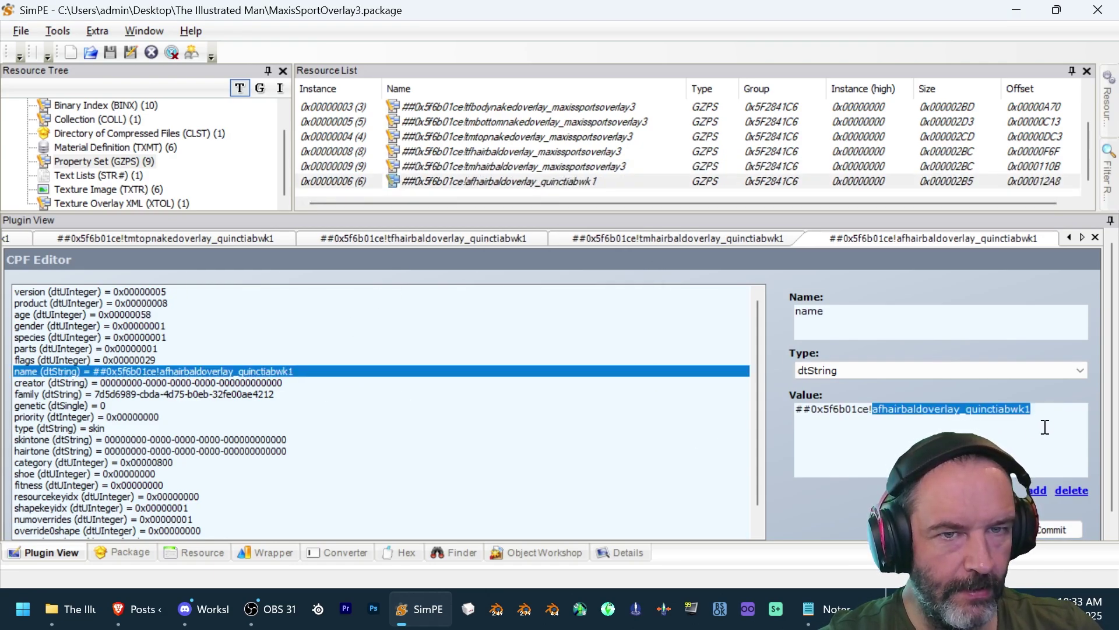
{"action": "type", "text": "maxissportsoverlay3"}
{"action": "left_click", "coordinate": [1058, 531]}
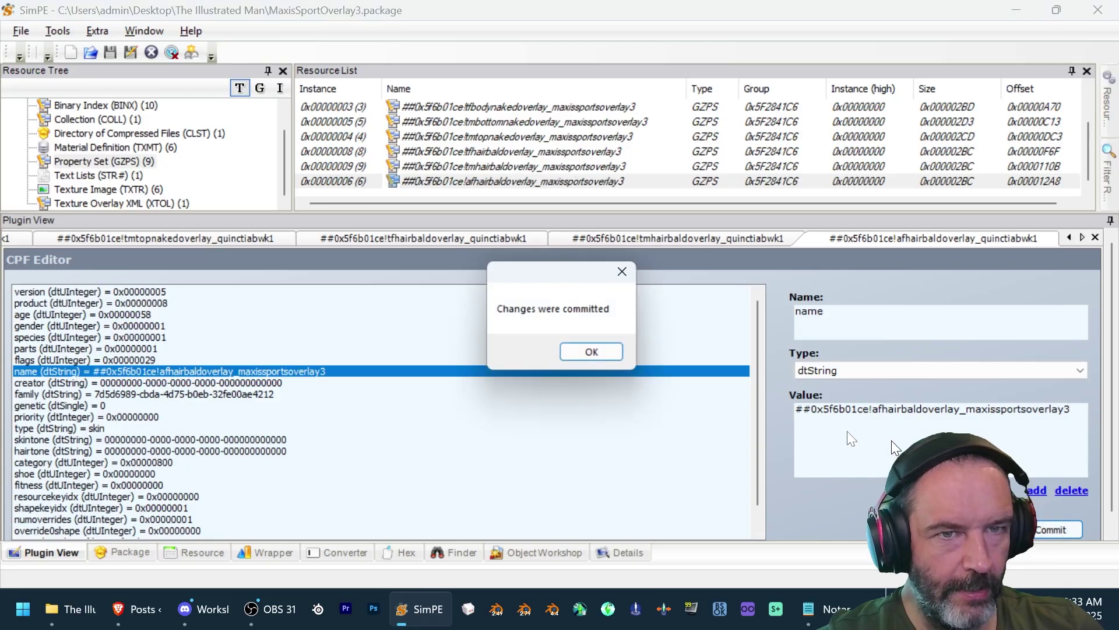
{"action": "key", "text": "Return"}
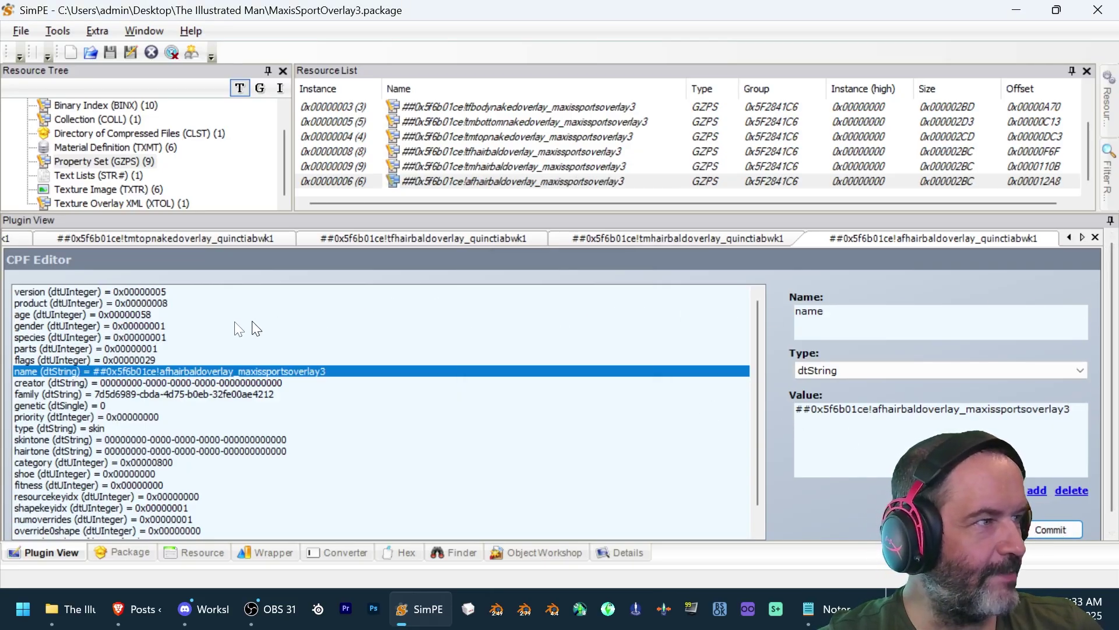
- Save the package and list its Material Definition (TXMT) resources
{"action": "left_click", "coordinate": [21, 31]}
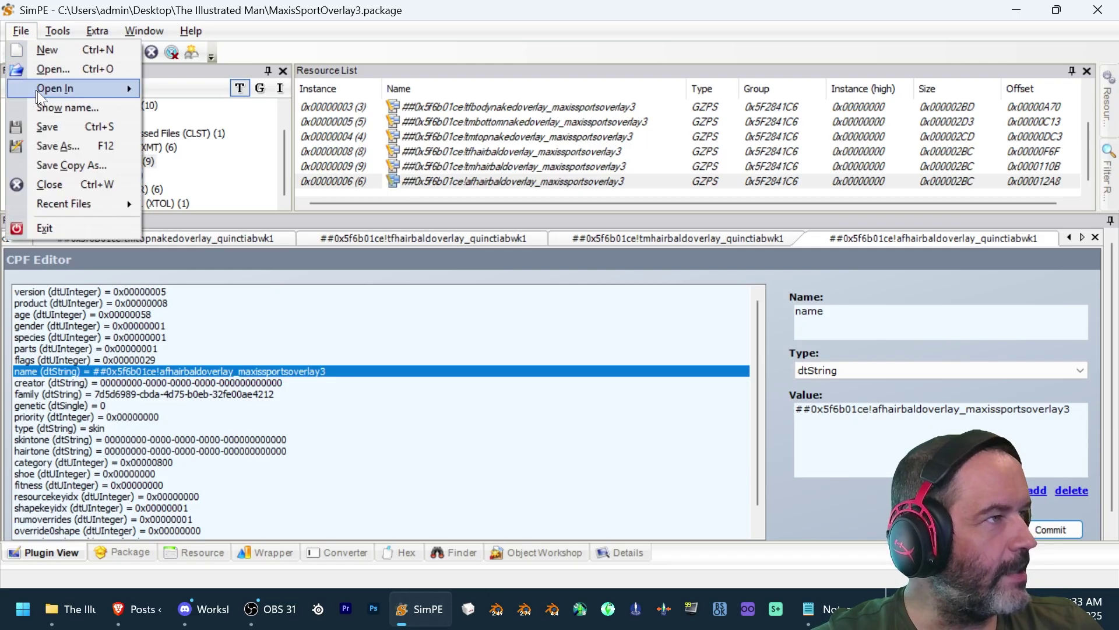
{"action": "left_click", "coordinate": [51, 125]}
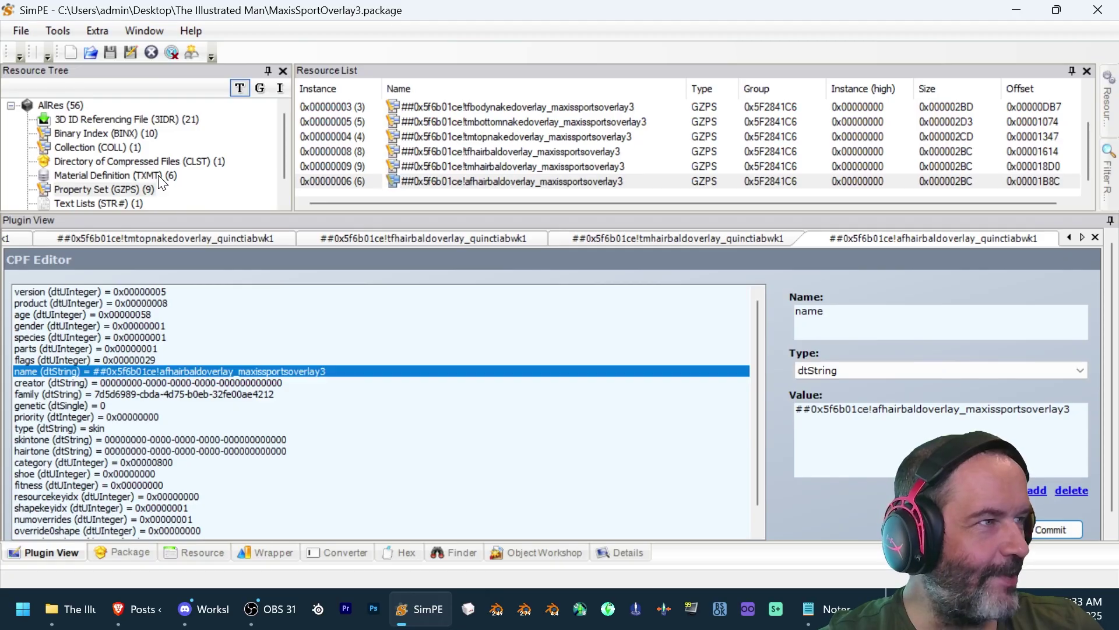
{"action": "left_click", "coordinate": [117, 175]}
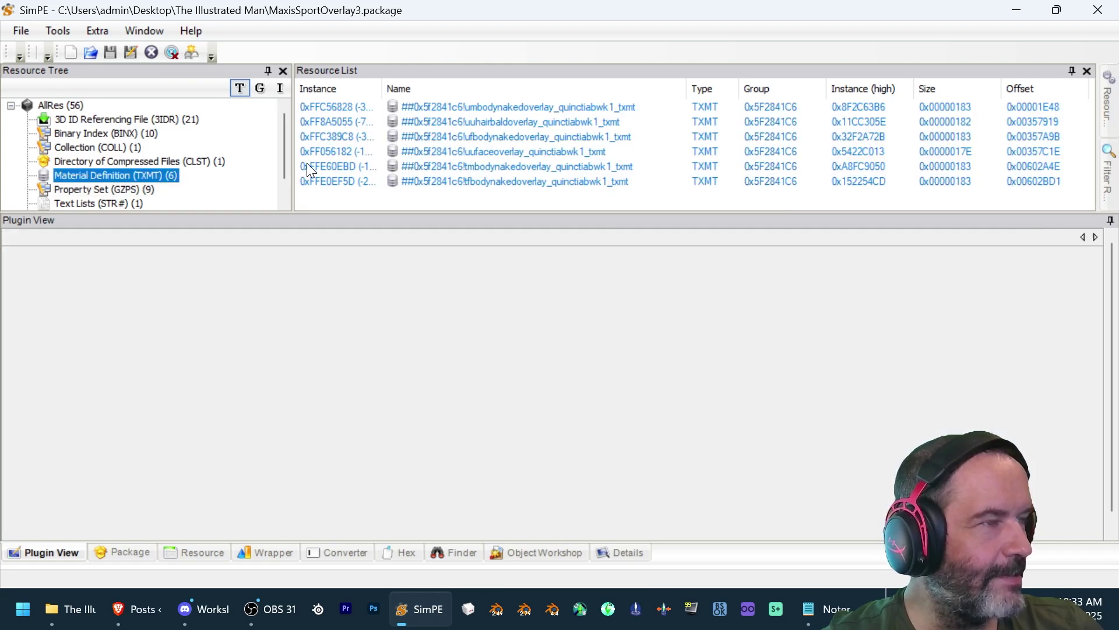
- Sort the material definitions by name and show the resource information of the tfbodynakedoverlay one
{"action": "left_click", "coordinate": [556, 91]}
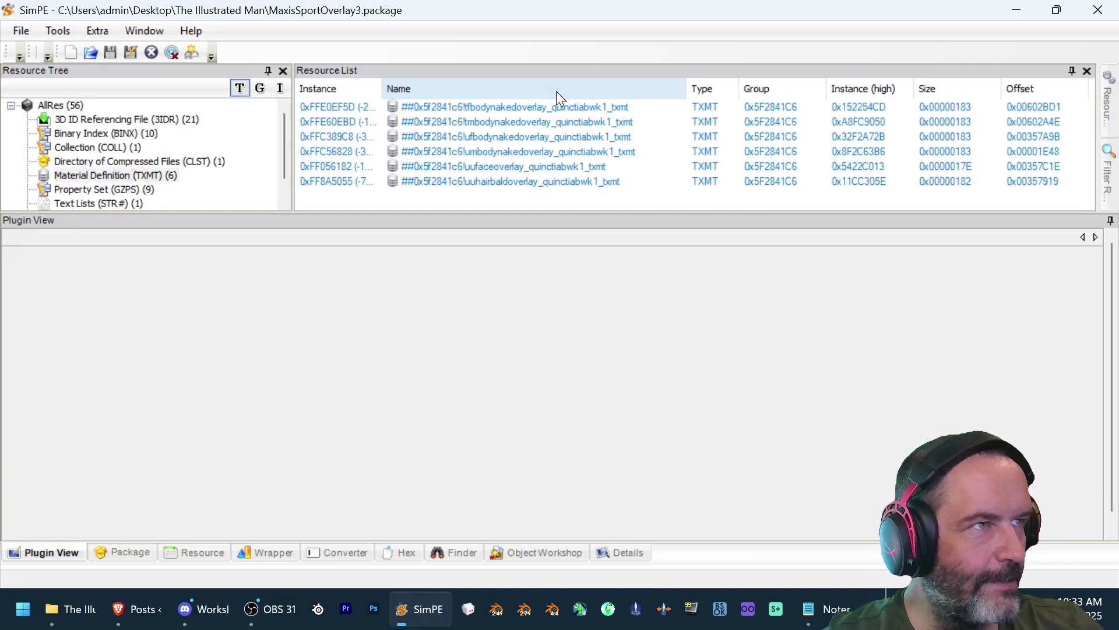
{"action": "left_click", "coordinate": [485, 106]}
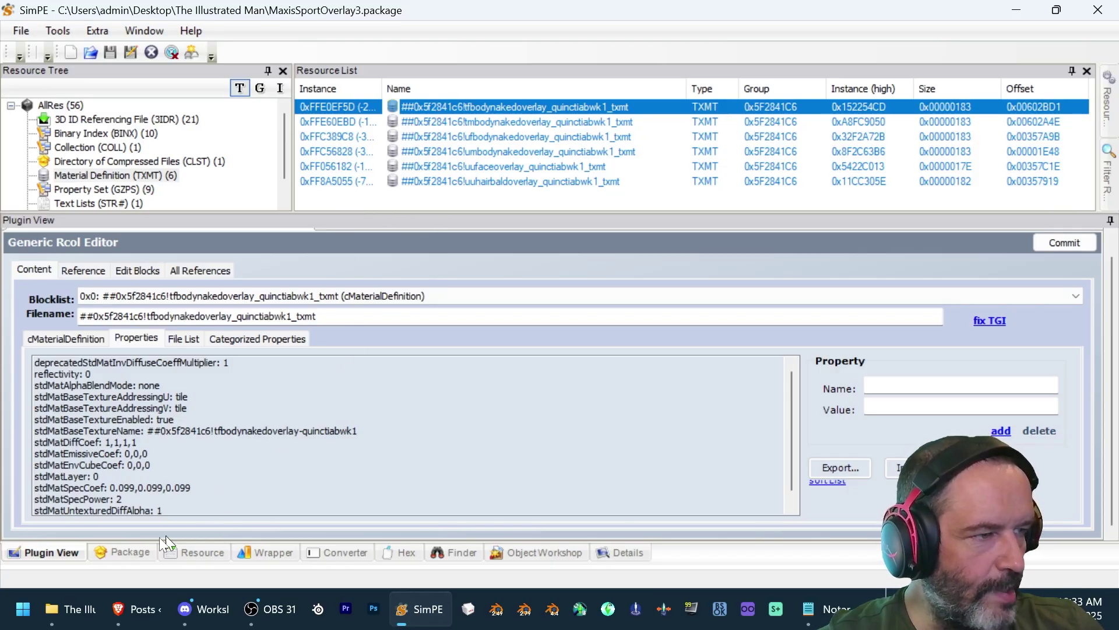
{"action": "left_click", "coordinate": [193, 554]}
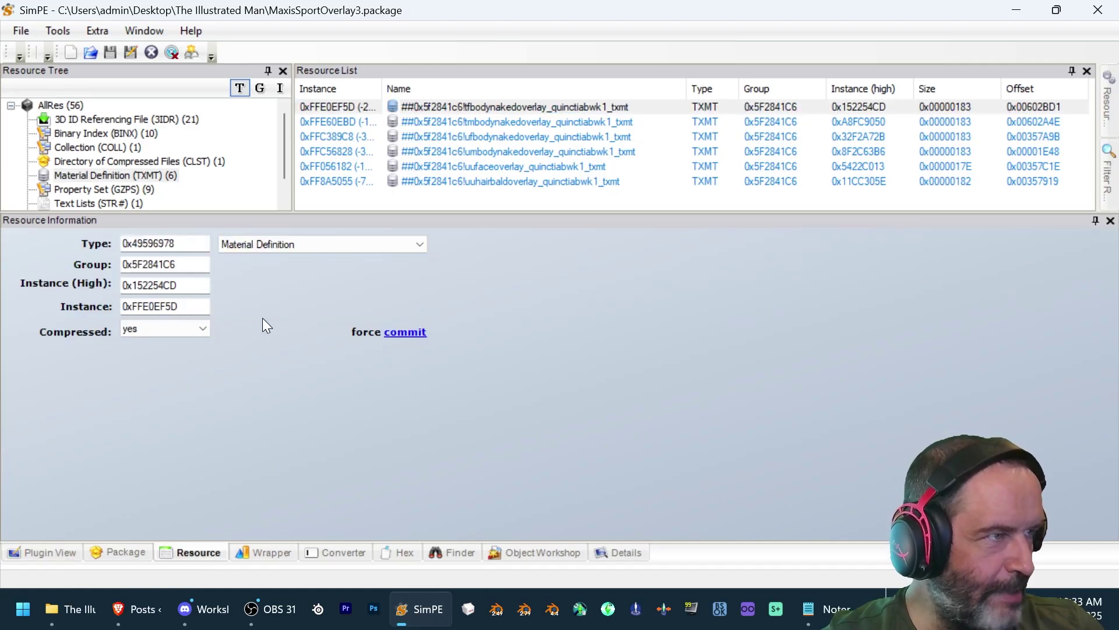
- Compare the material's Instance (High) value with the IDs listed beside the body overlay names in the Notepad notes
{"action": "left_click", "coordinate": [813, 611]}
{"action": "left_click", "coordinate": [240, 418]}
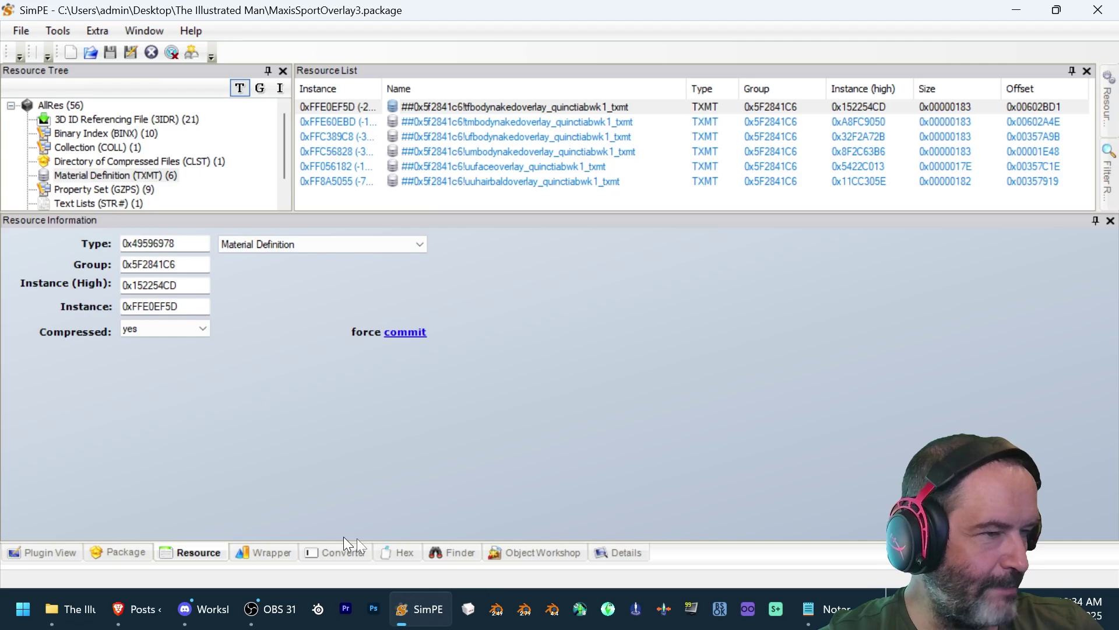
{"action": "left_click", "coordinate": [816, 608]}
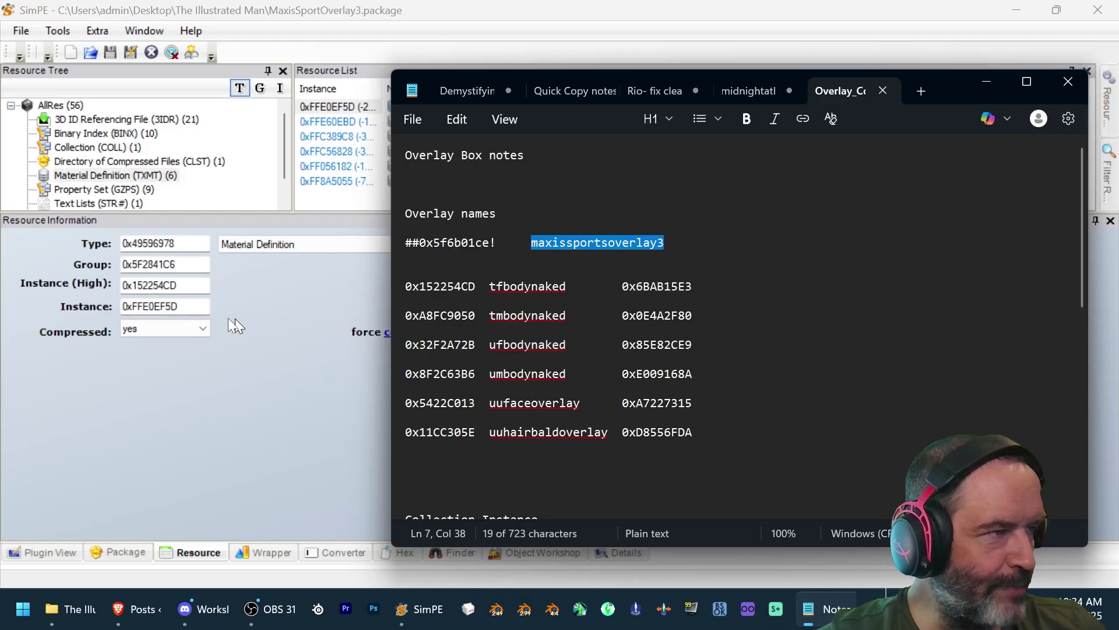
{"action": "double_click", "coordinate": [191, 287]}
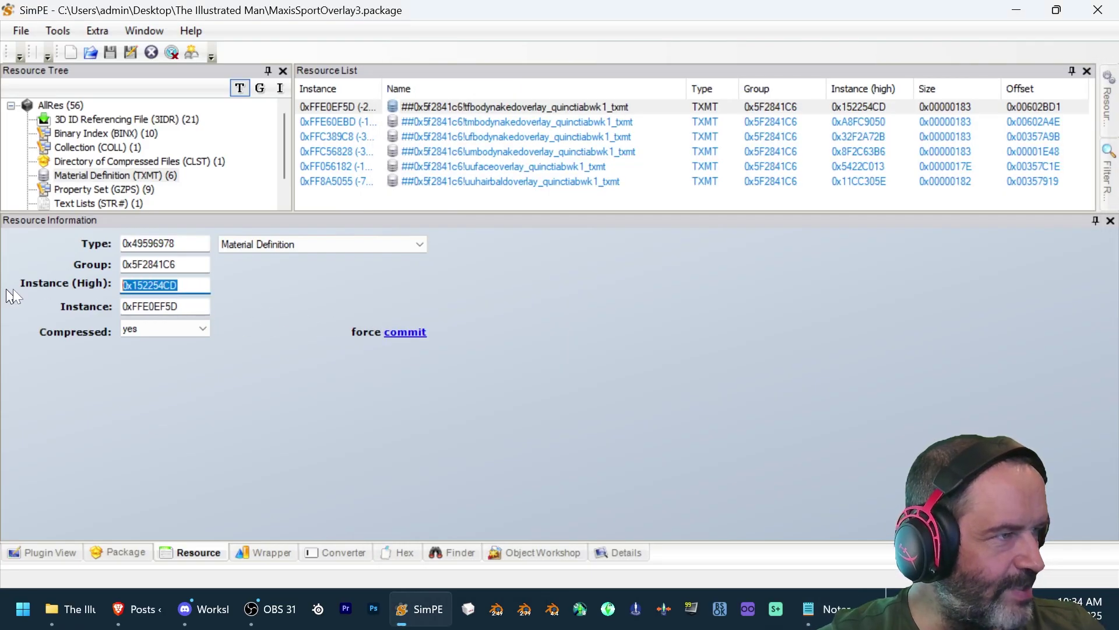
{"action": "key", "text": "alt+Tab"}
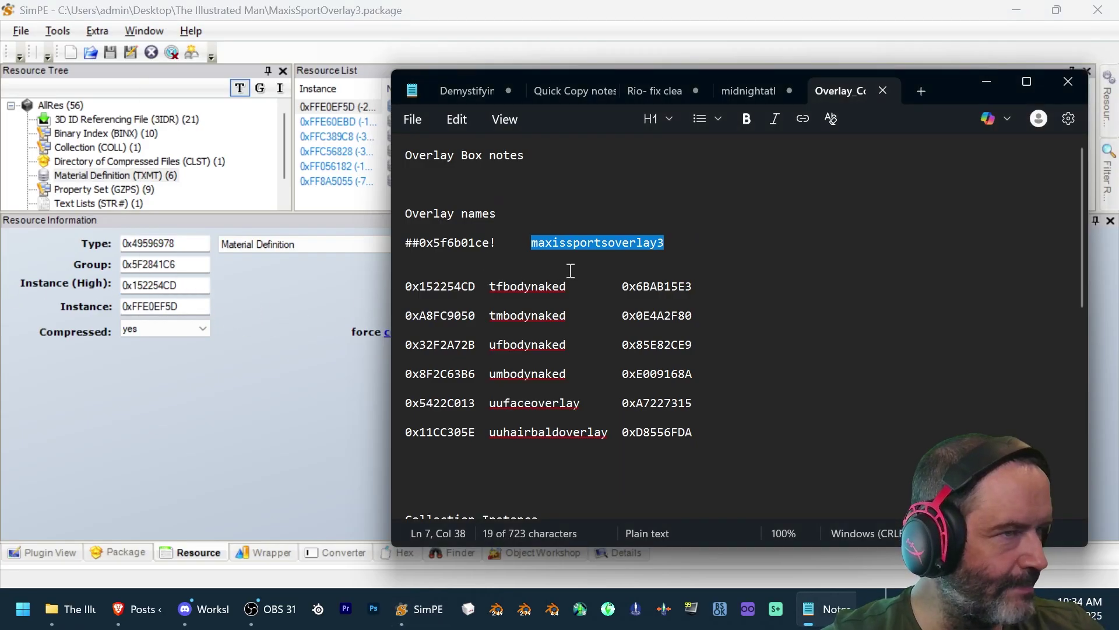
{"action": "left_click_drag", "start_coordinate": [480, 288], "coordinate": [405, 287]}
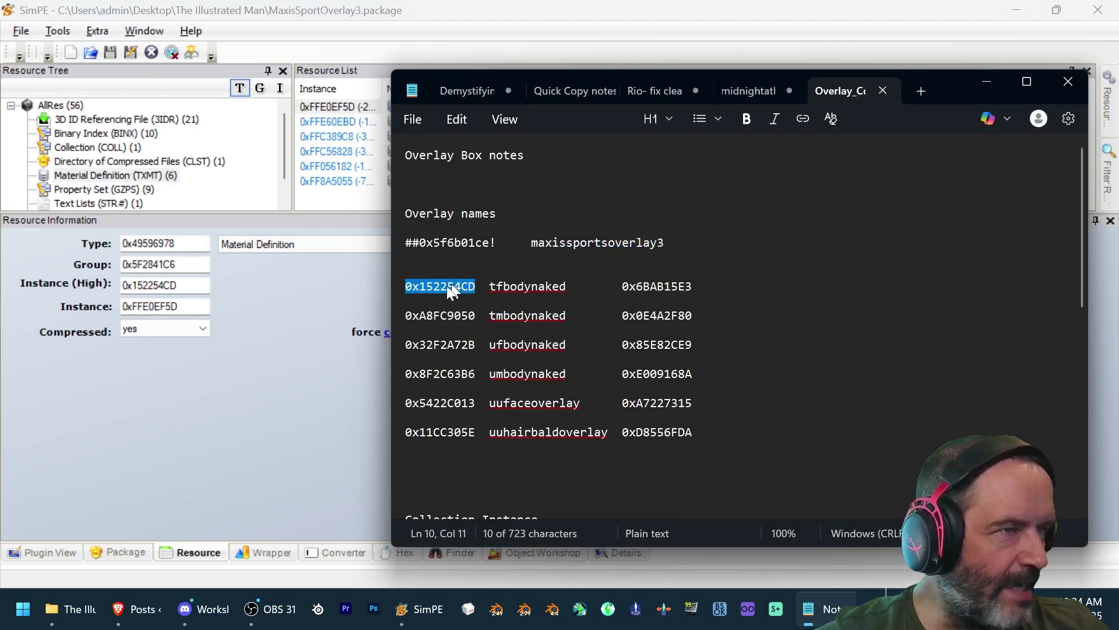
{"action": "left_click_drag", "start_coordinate": [475, 318], "coordinate": [405, 316]}
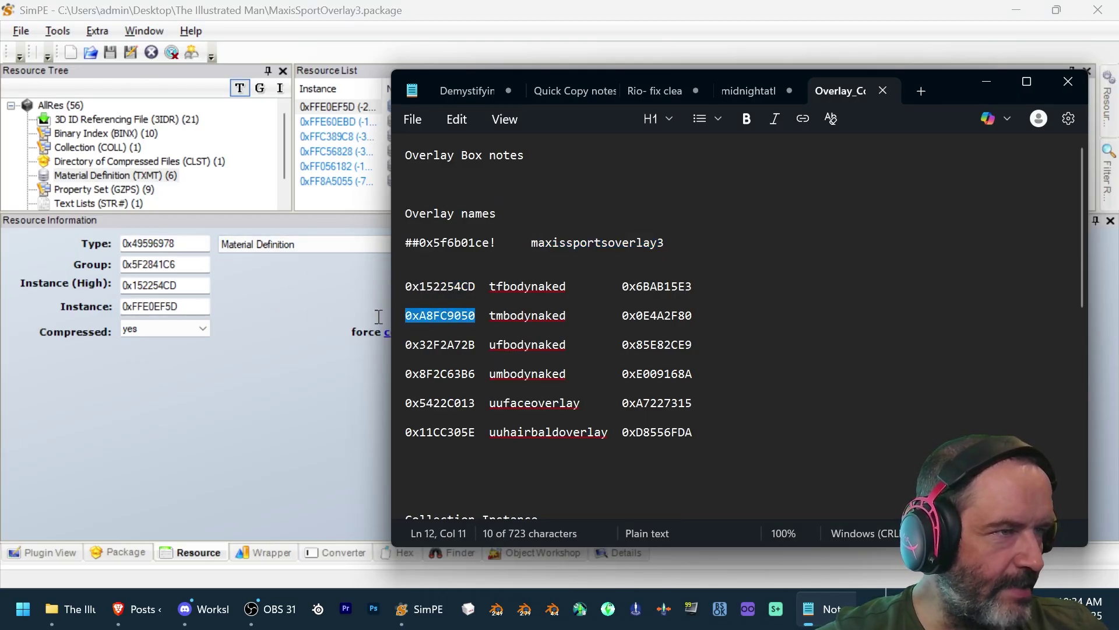
{"action": "left_click_drag", "start_coordinate": [475, 344], "coordinate": [405, 344]}
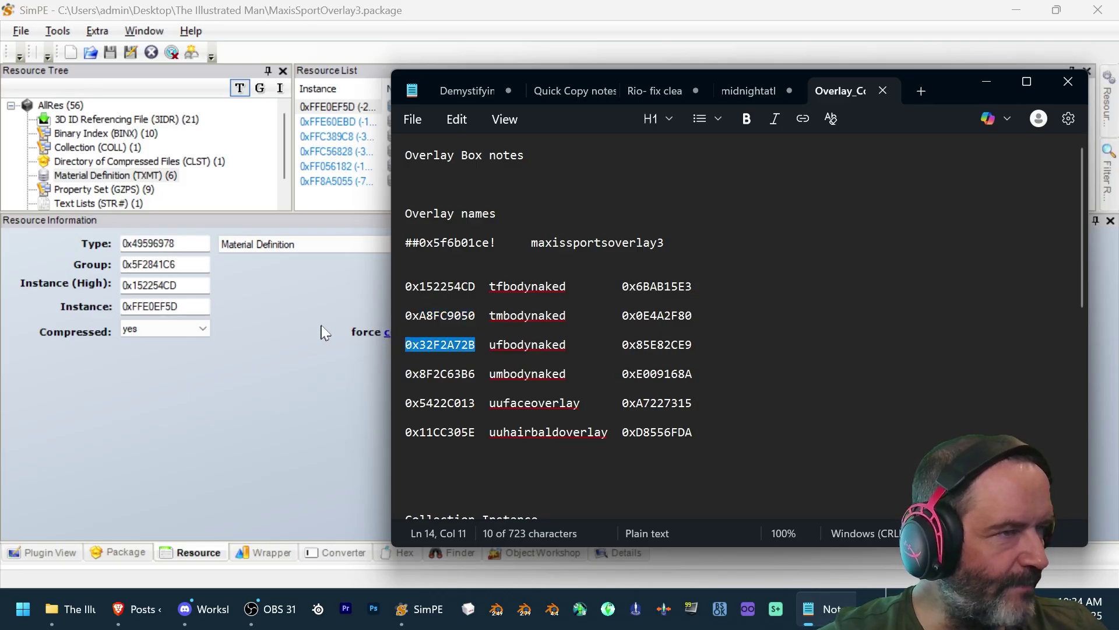
- Copy the tfbodynakedoverlay material's Instance (High) value 0x152254CD into the tfbodynaked row of the Notepad notes
{"action": "left_click_drag", "start_coordinate": [197, 285], "coordinate": [3, 288]}
{"action": "key", "text": "ctrl+c"}
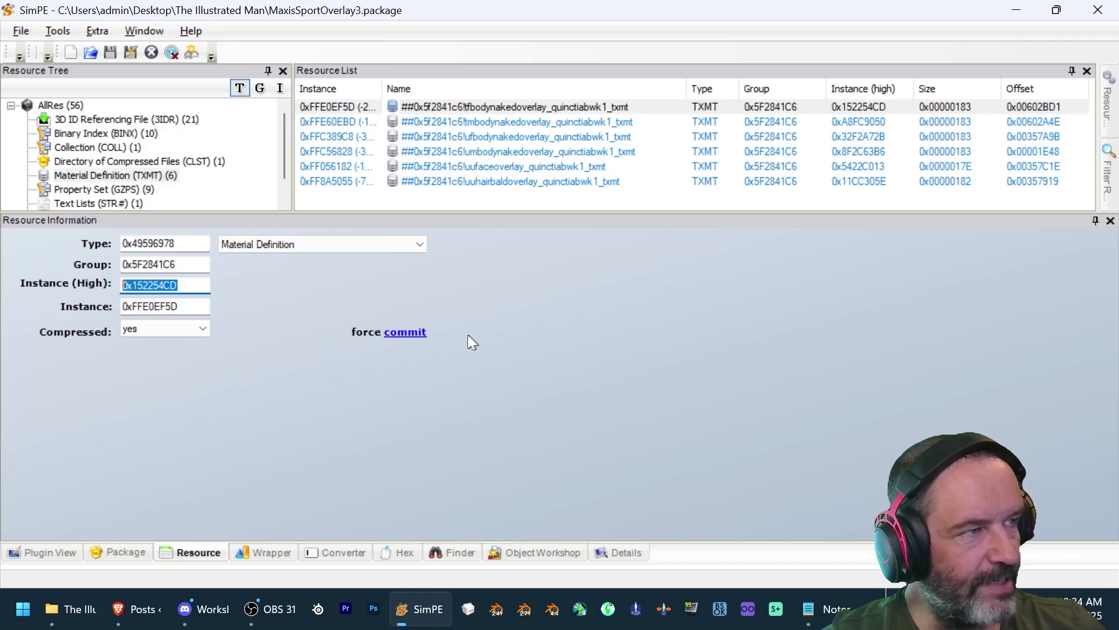
{"action": "key", "text": "alt+Tab"}
{"action": "left_click", "coordinate": [476, 288]}
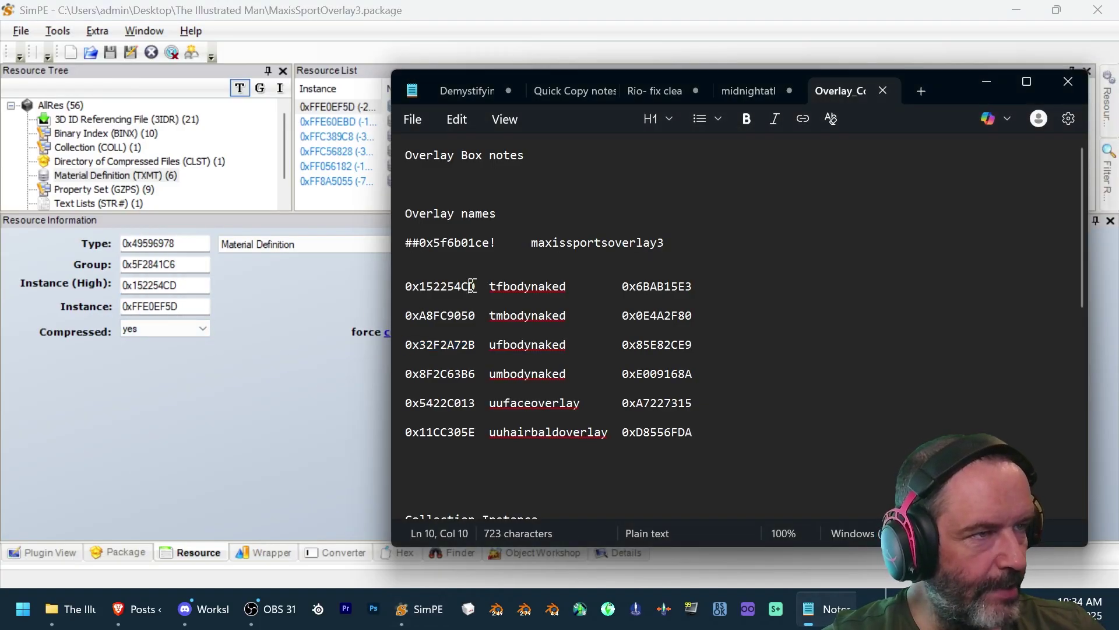
{"action": "double_click", "coordinate": [473, 287]}
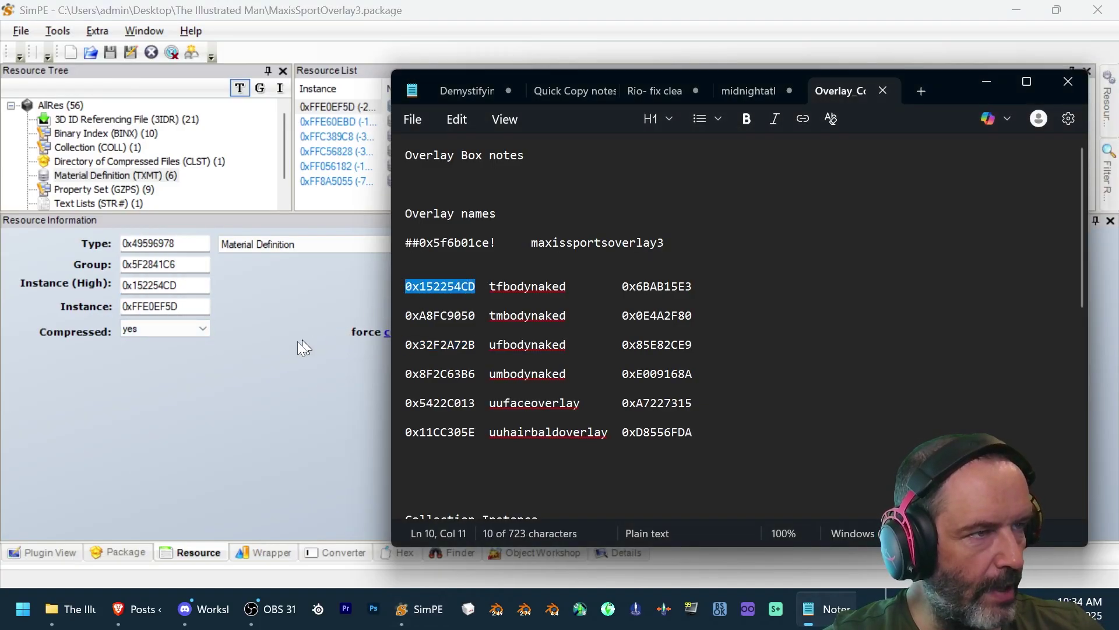
{"action": "key", "text": "ctrl+v"}
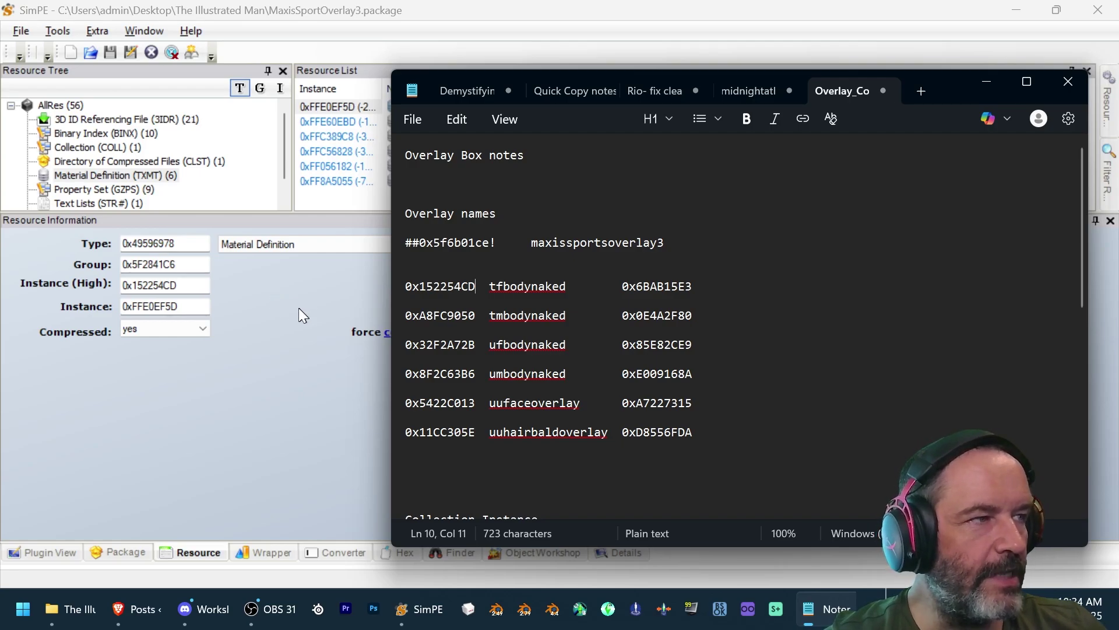
- Check the Instance (High) values of the tmbodynakedoverlay and ufbodynakedoverlay materials against the notes
{"action": "left_click", "coordinate": [217, 283]}
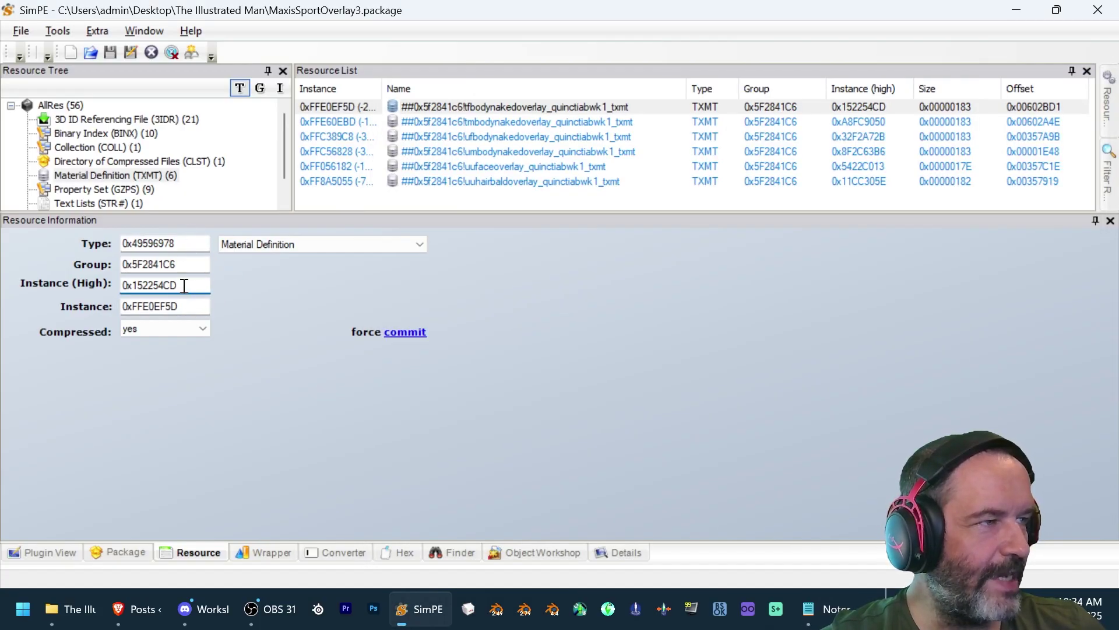
{"action": "left_click_drag", "start_coordinate": [178, 285], "coordinate": [9, 295]}
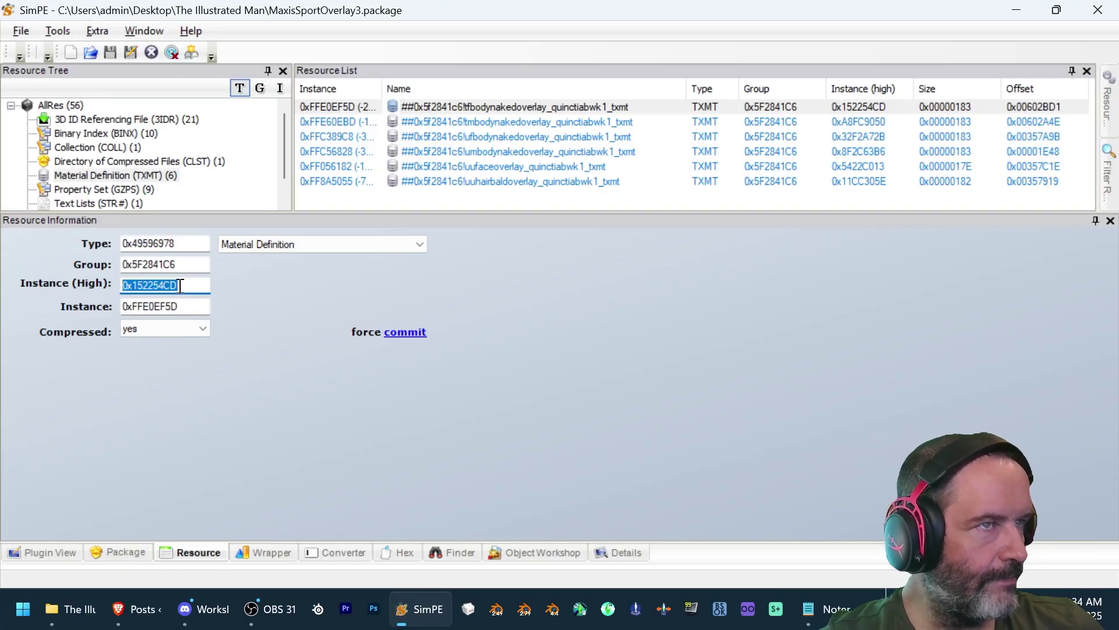
{"action": "left_click", "coordinate": [575, 122]}
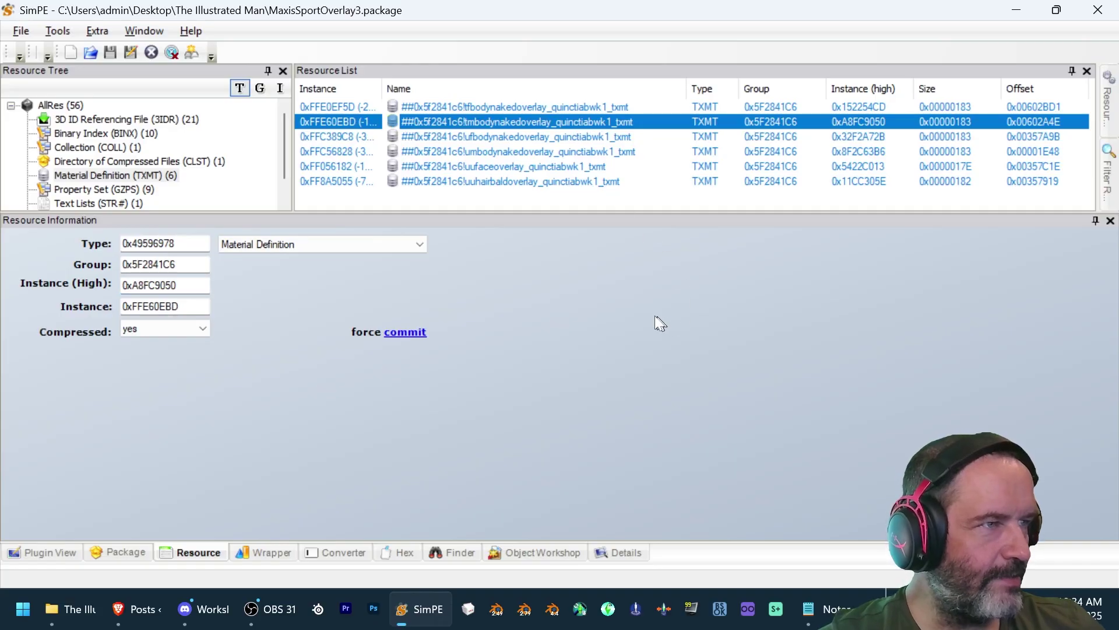
{"action": "key", "text": "alt+Tab"}
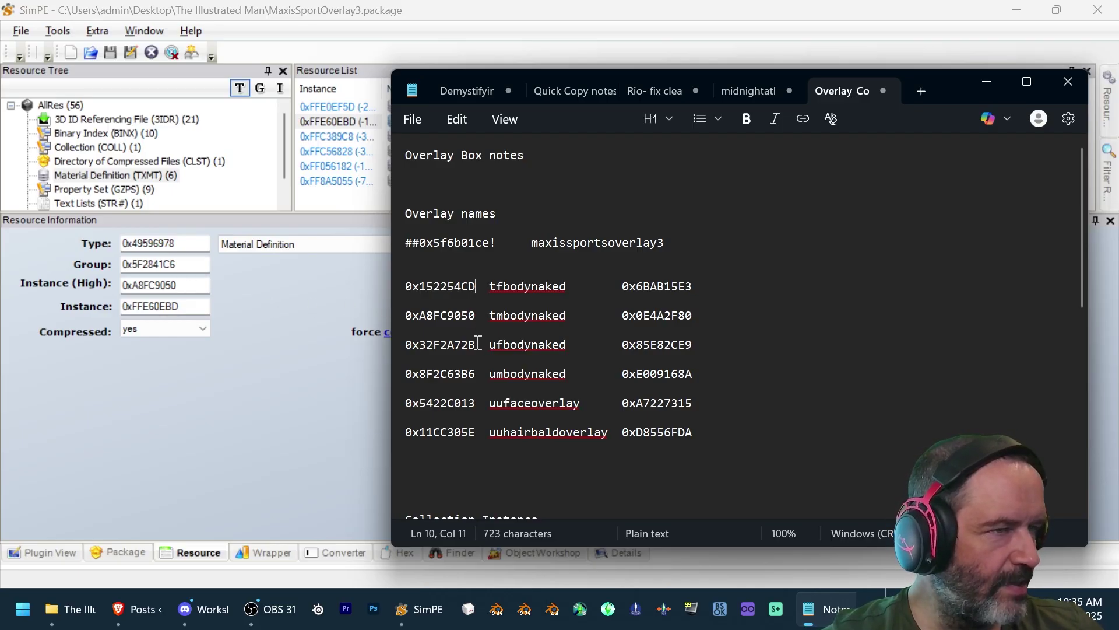
{"action": "left_click", "coordinate": [320, 135]}
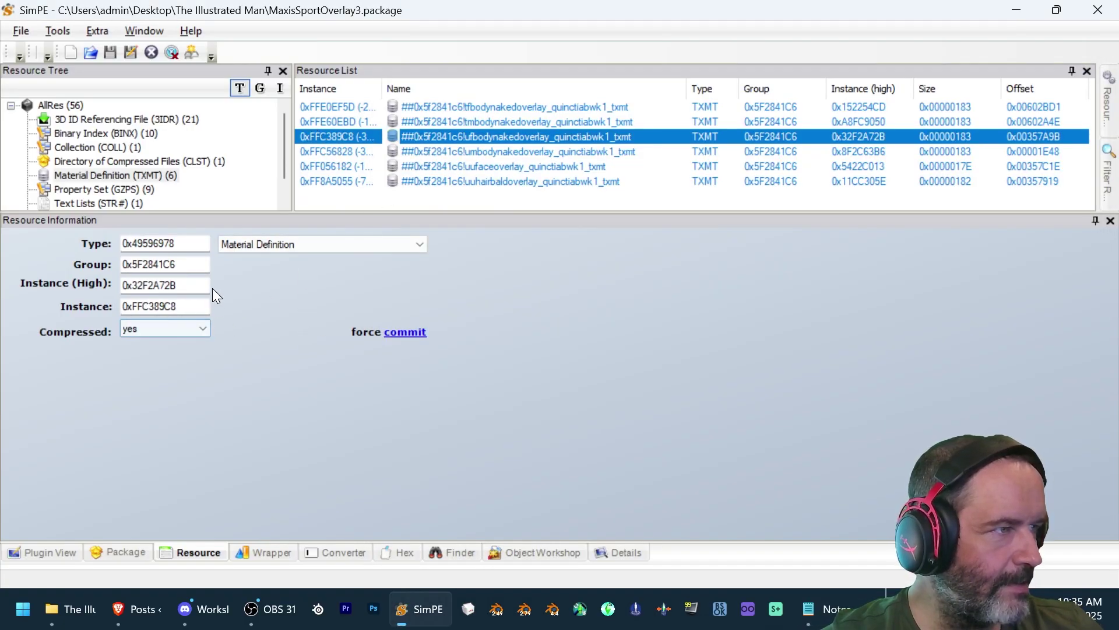
- Replace the group prefix in the tfbodynakedoverlay material's filename with ##0x5f6b01ce! copied from the notes
{"action": "left_click", "coordinate": [55, 558]}
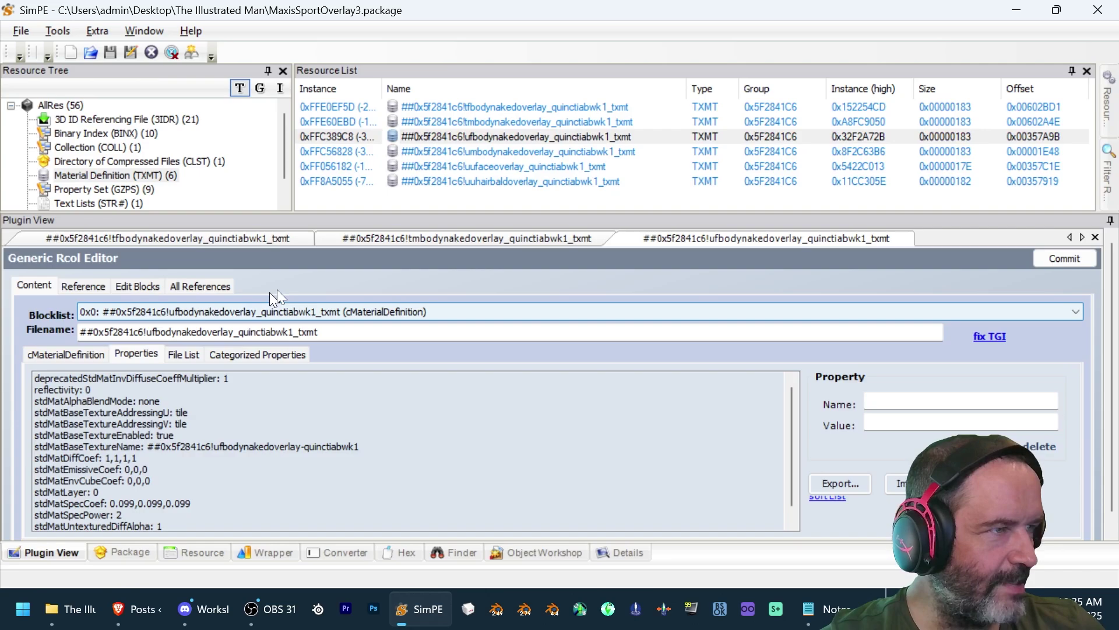
{"action": "left_click", "coordinate": [506, 109]}
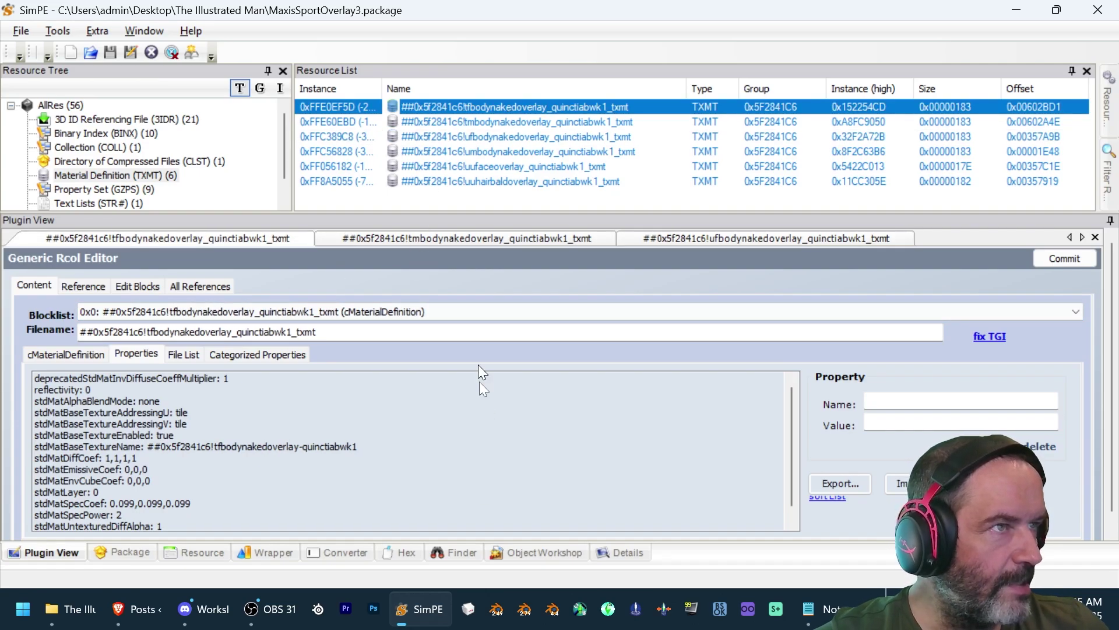
{"action": "left_click", "coordinate": [815, 608]}
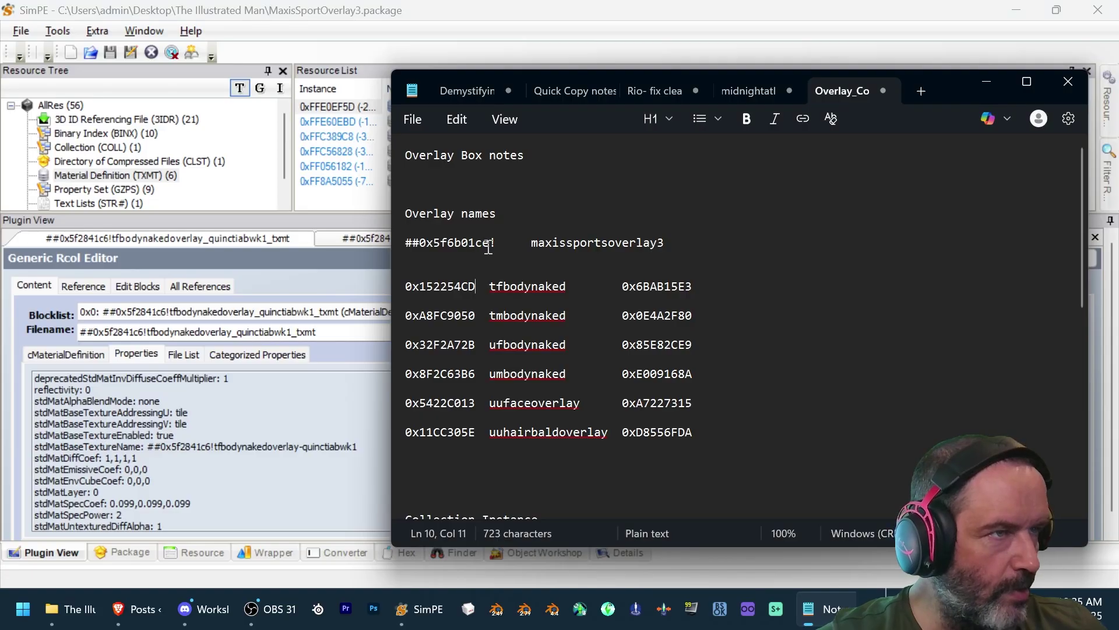
{"action": "left_click_drag", "start_coordinate": [491, 243], "coordinate": [419, 244]}
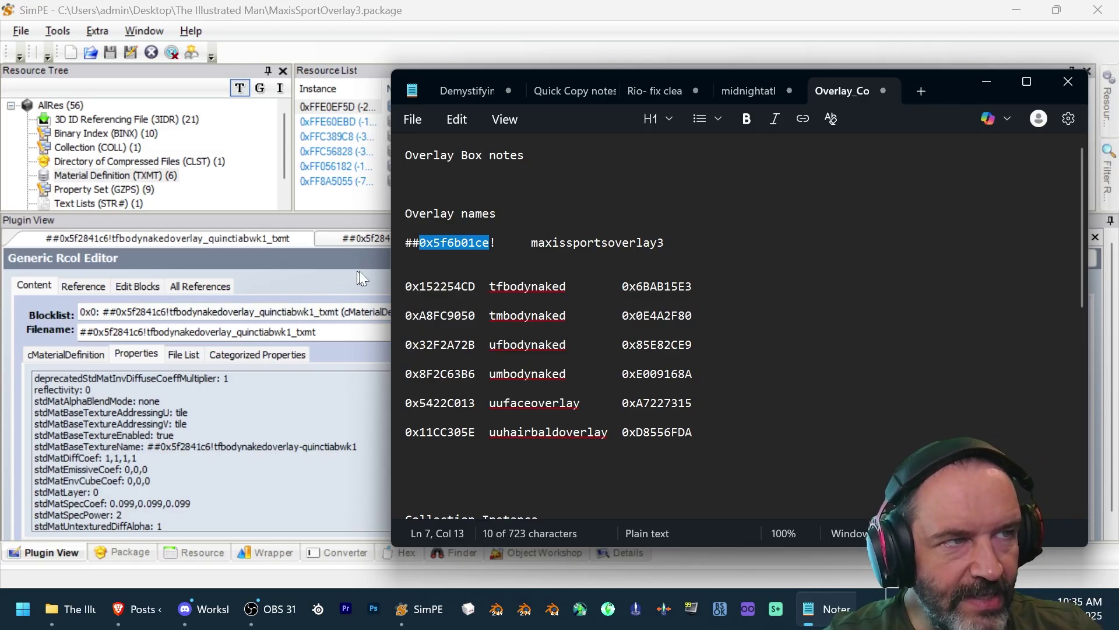
{"action": "left_click", "coordinate": [125, 338]}
{"action": "left_click_drag", "start_coordinate": [80, 332], "coordinate": [148, 332]}
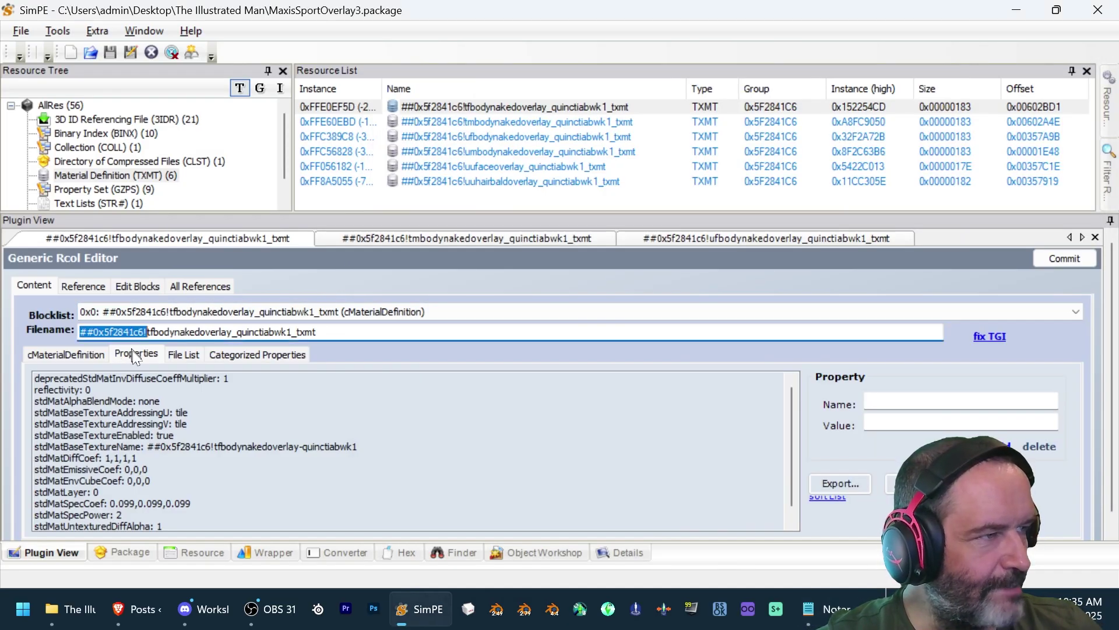
{"action": "key", "text": "alt+Tab"}
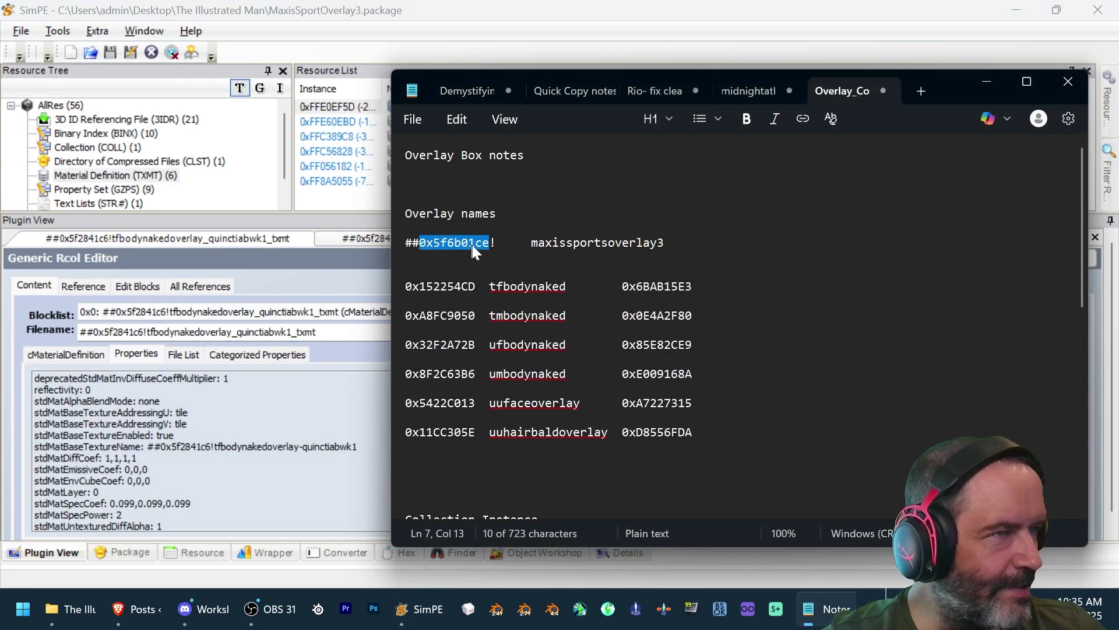
{"action": "left_click_drag", "start_coordinate": [499, 242], "coordinate": [395, 255]}
{"action": "key", "text": "ctrl+c"}
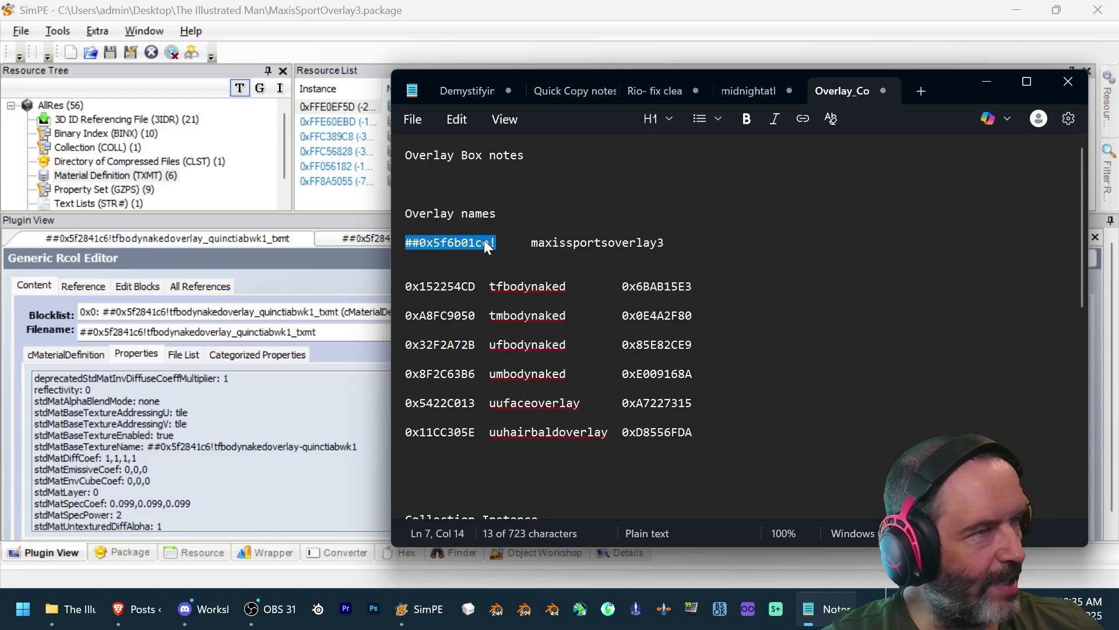
{"action": "double_click", "coordinate": [104, 332]}
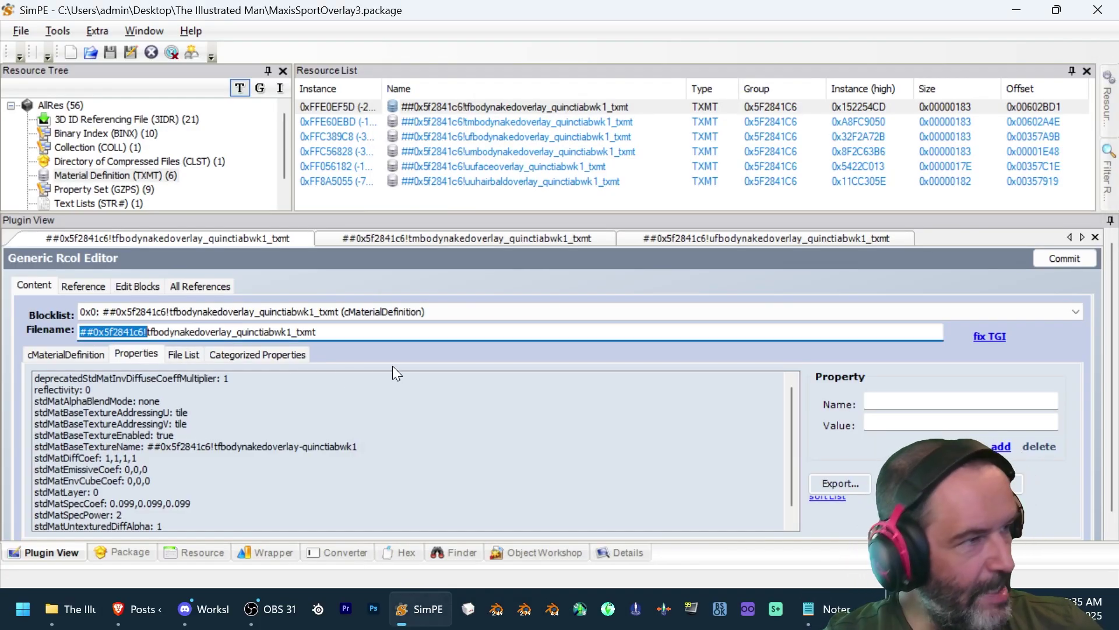
{"action": "key", "text": "ctrl+v"}
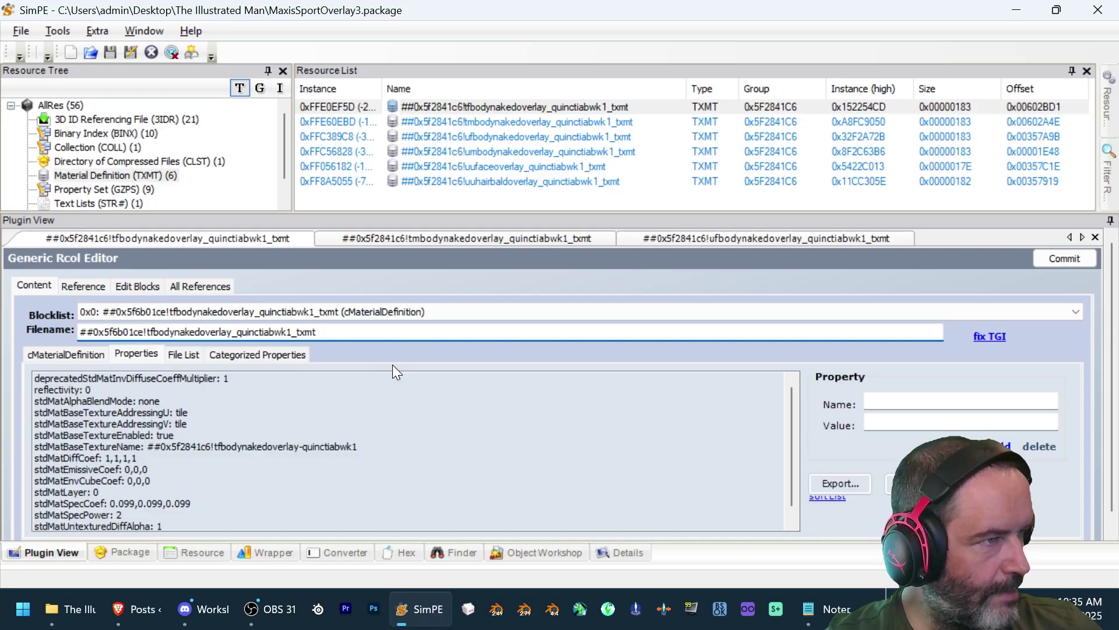
- Replace quinctiabwk1 in the tfbodynakedoverlay material's filename with maxissportsoverlay3 from the notes, keeping the _txmt ending
{"action": "key", "text": "alt+Tab"}
{"action": "left_click", "coordinate": [675, 247]}
{"action": "left_click_drag", "start_coordinate": [675, 247], "coordinate": [527, 245]}
{"action": "key", "text": "ctrl+c"}
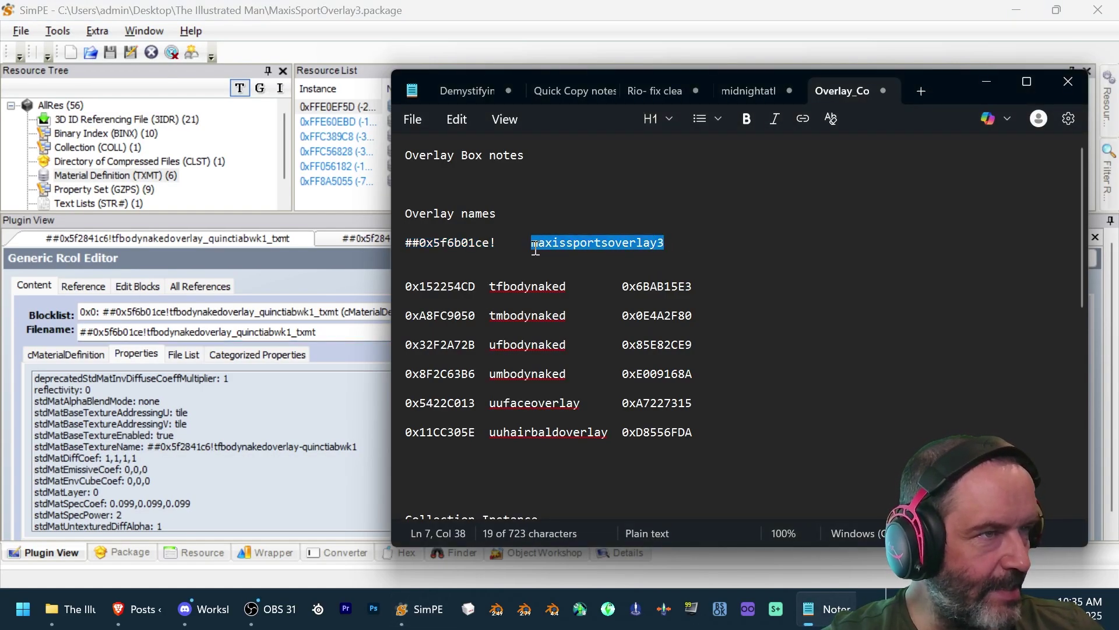
{"action": "left_click", "coordinate": [250, 331]}
{"action": "left_click", "coordinate": [292, 332]}
{"action": "left_click_drag", "start_coordinate": [292, 332], "coordinate": [237, 337]}
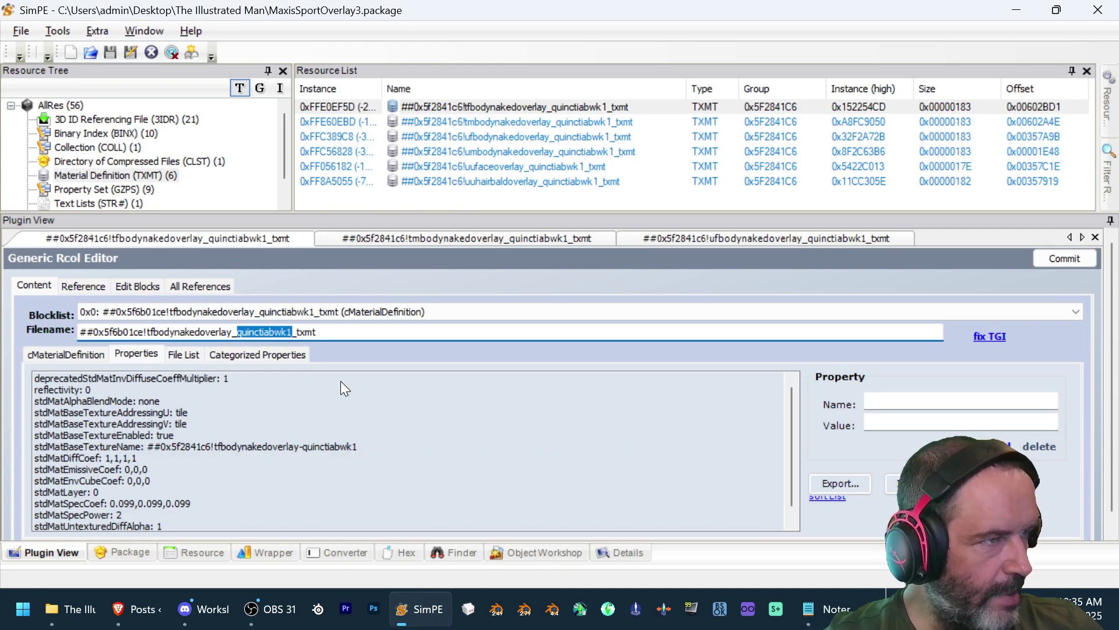
{"action": "key", "text": "ctrl+v"}
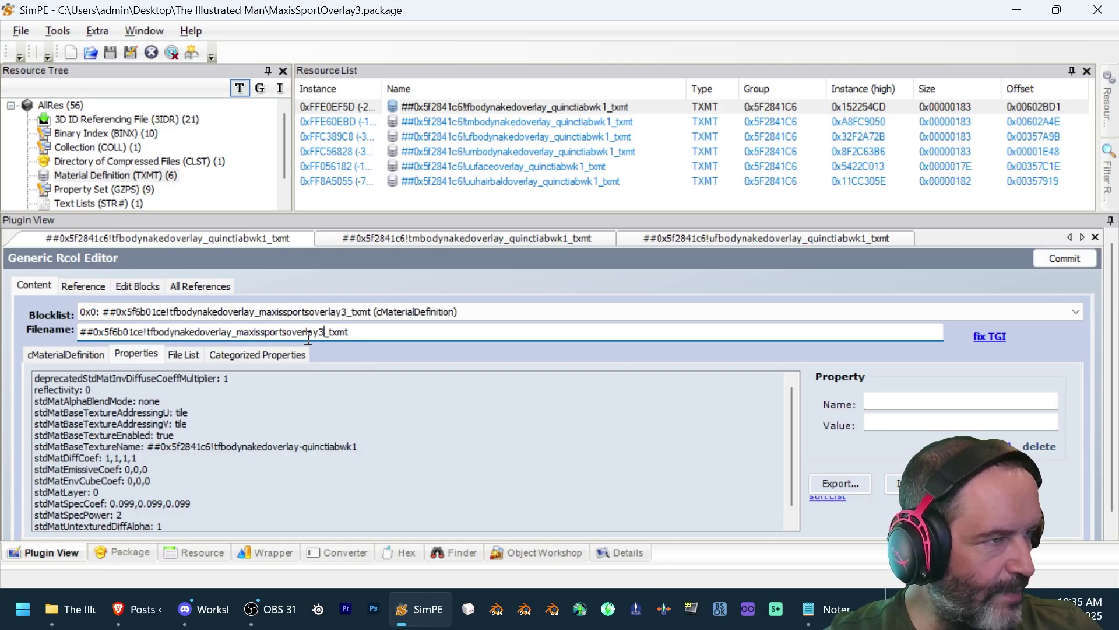
- Fix the TGI of the renamed tfbodynakedoverlay material and commit the changes
{"action": "left_click", "coordinate": [991, 338]}
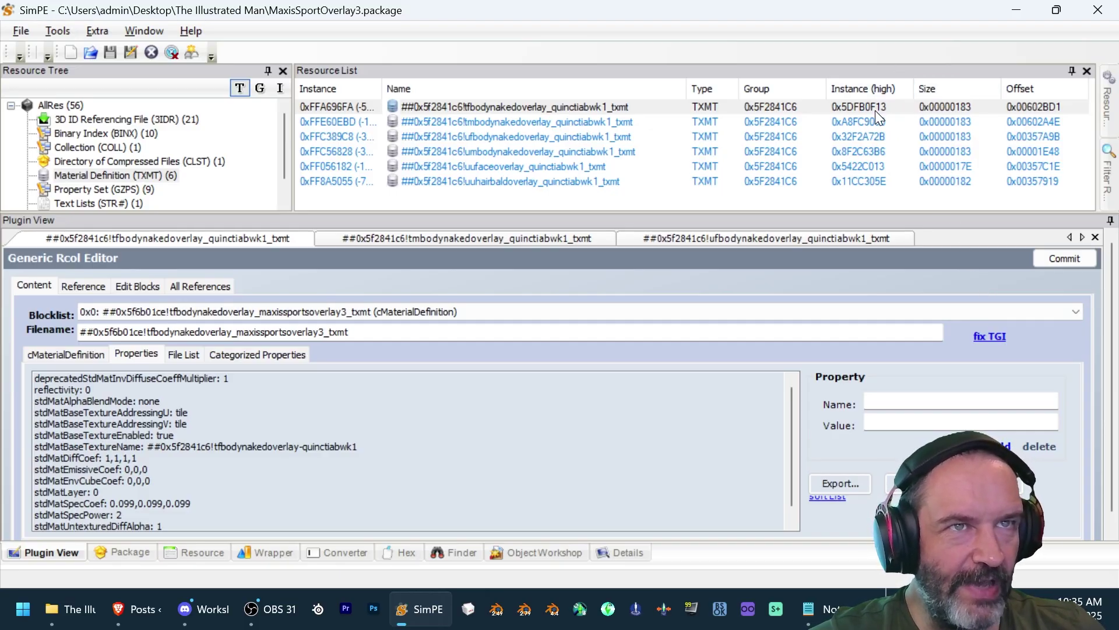
{"action": "left_click", "coordinate": [1070, 257]}
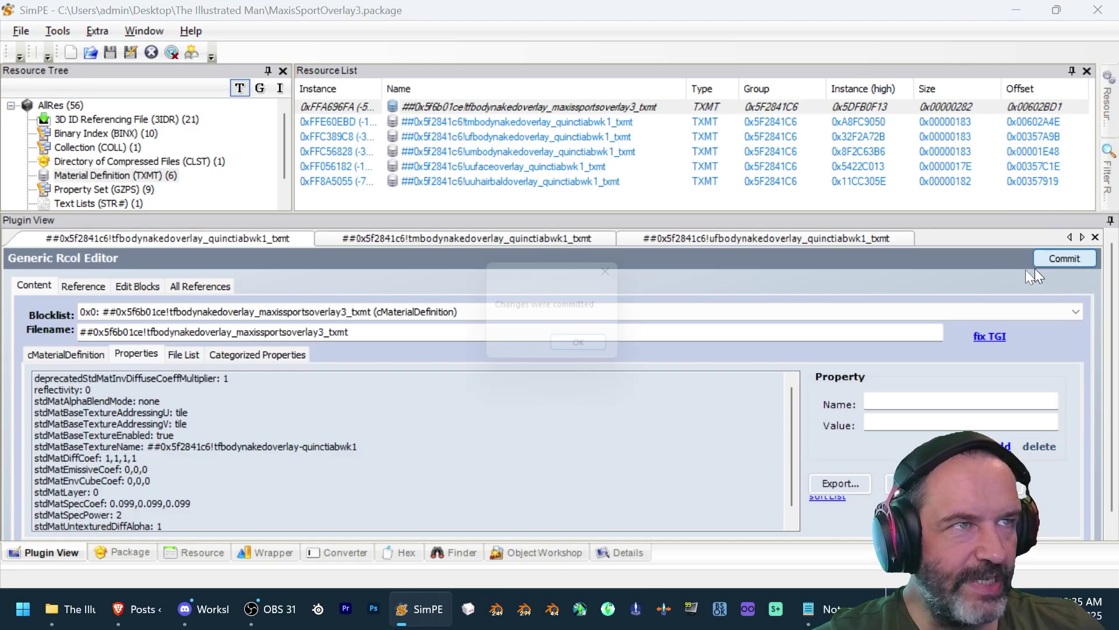
{"action": "left_click", "coordinate": [613, 350]}
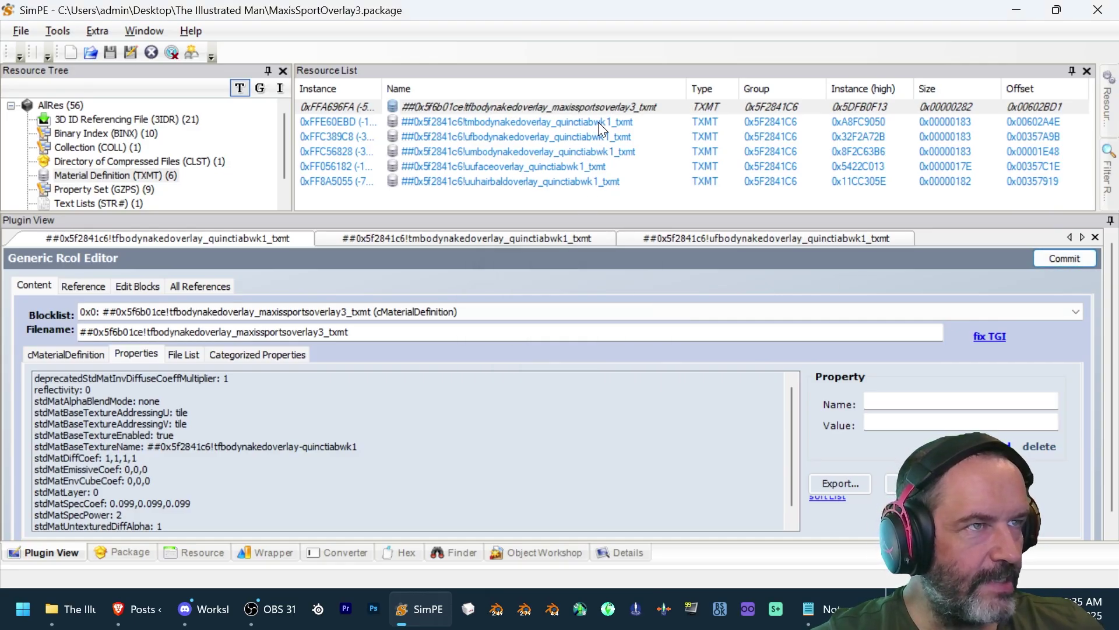
- Change the tmbodynakedoverlay material's filename to use the ##0x5f6b01ce! prefix and maxissportsoverlay3 from the notes, keeping the _txmt ending
{"action": "left_click", "coordinate": [598, 121]}
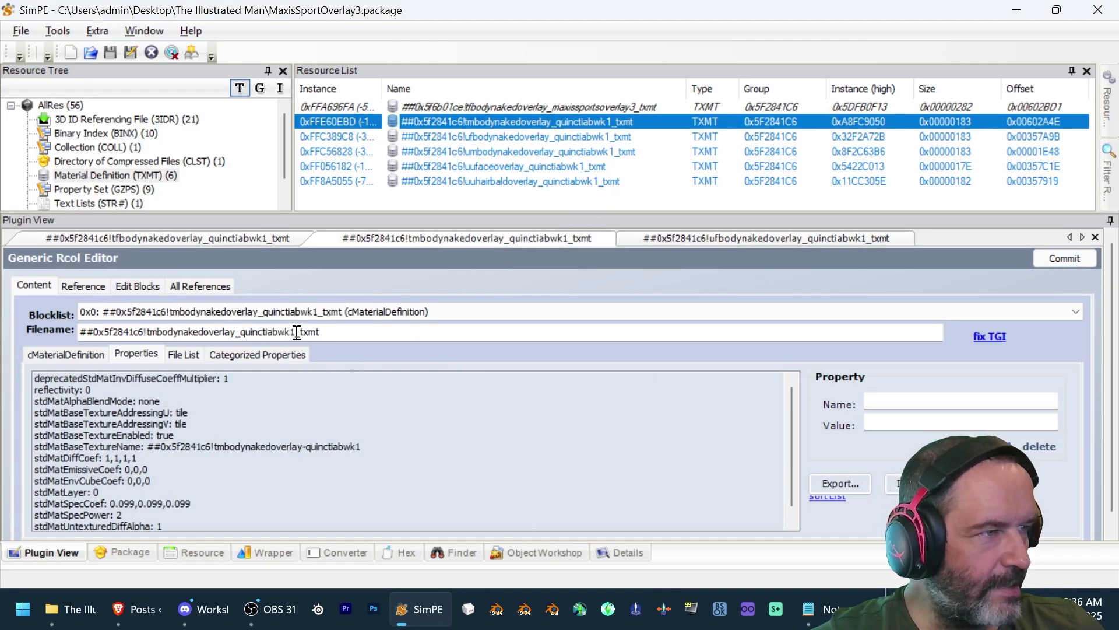
{"action": "left_click_drag", "start_coordinate": [296, 331], "coordinate": [243, 338]}
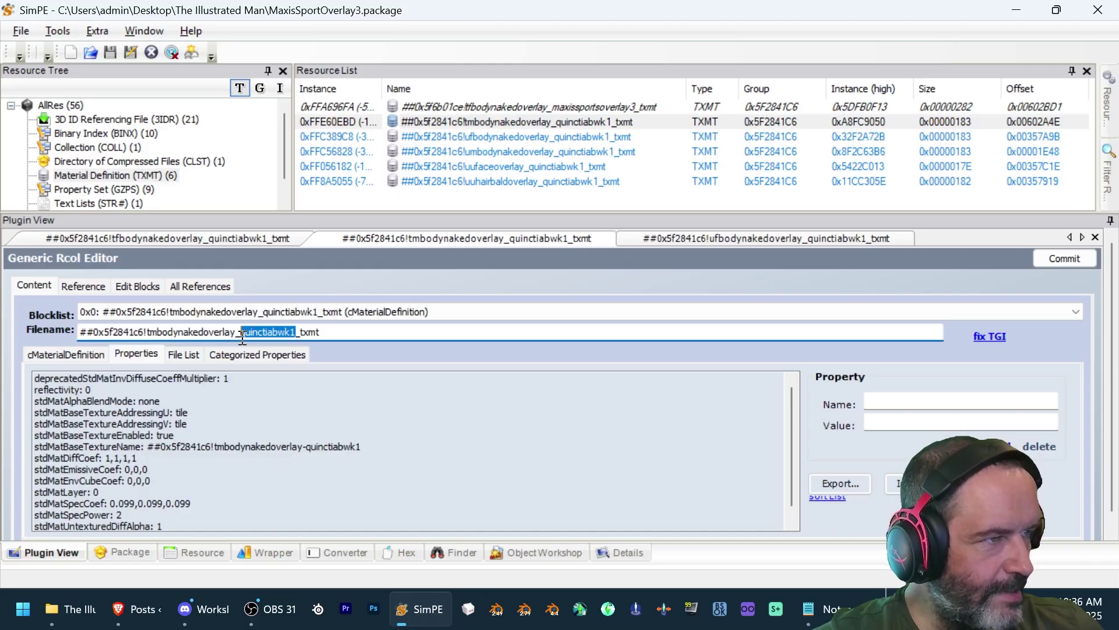
{"action": "key", "text": "ctrl+v"}
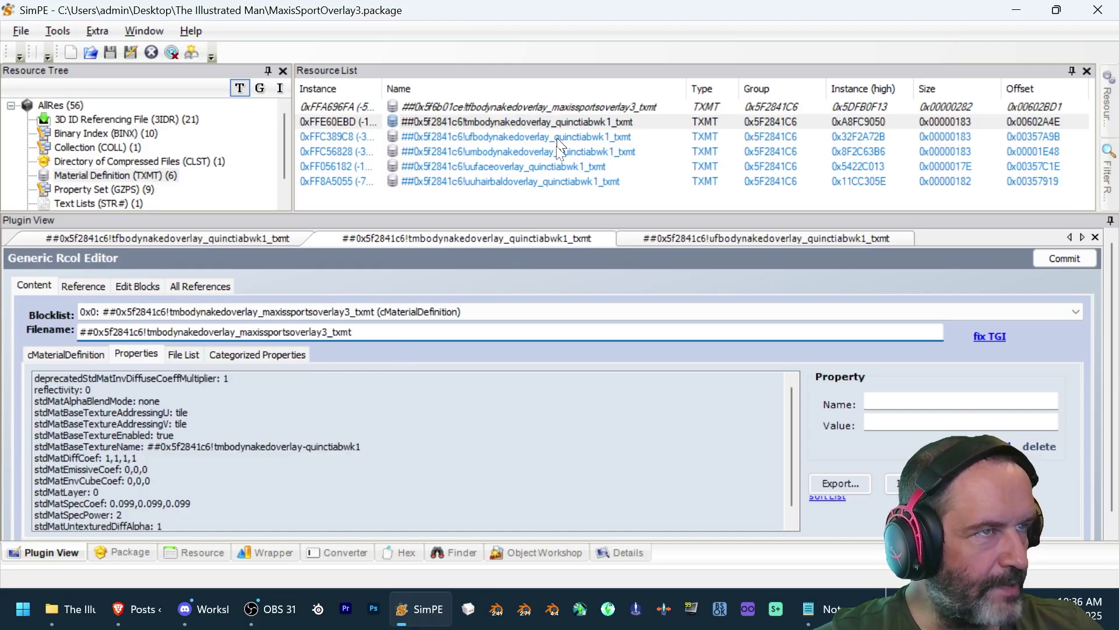
{"action": "key", "text": "alt+Tab"}
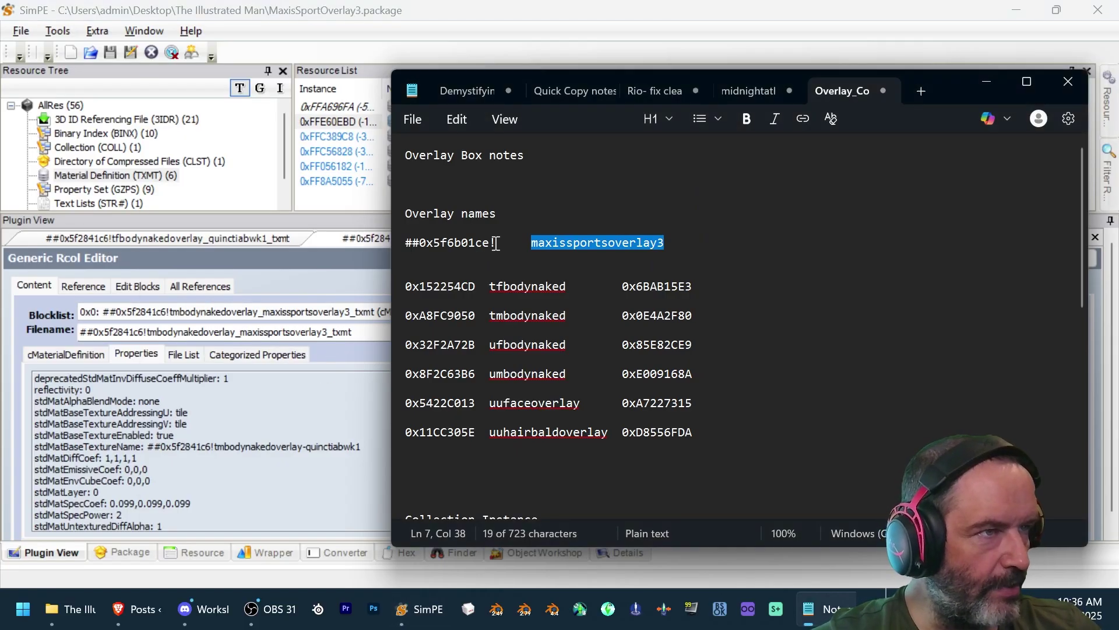
{"action": "left_click_drag", "start_coordinate": [496, 243], "coordinate": [408, 248]}
{"action": "key", "text": "ctrl+c"}
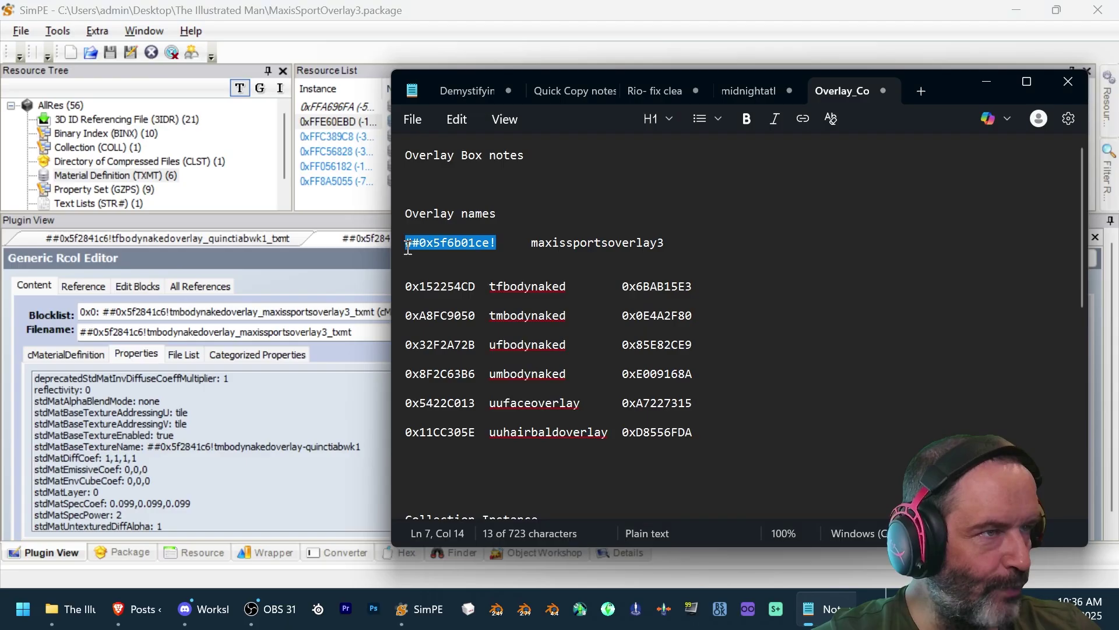
{"action": "double_click", "coordinate": [133, 331]}
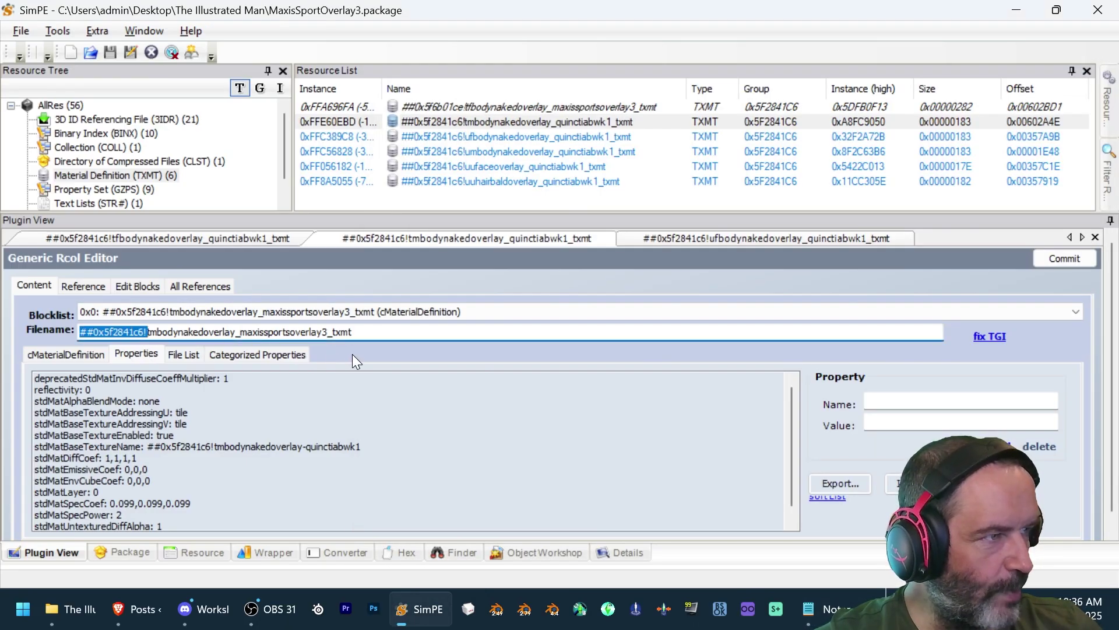
{"action": "key", "text": "ctrl+v"}
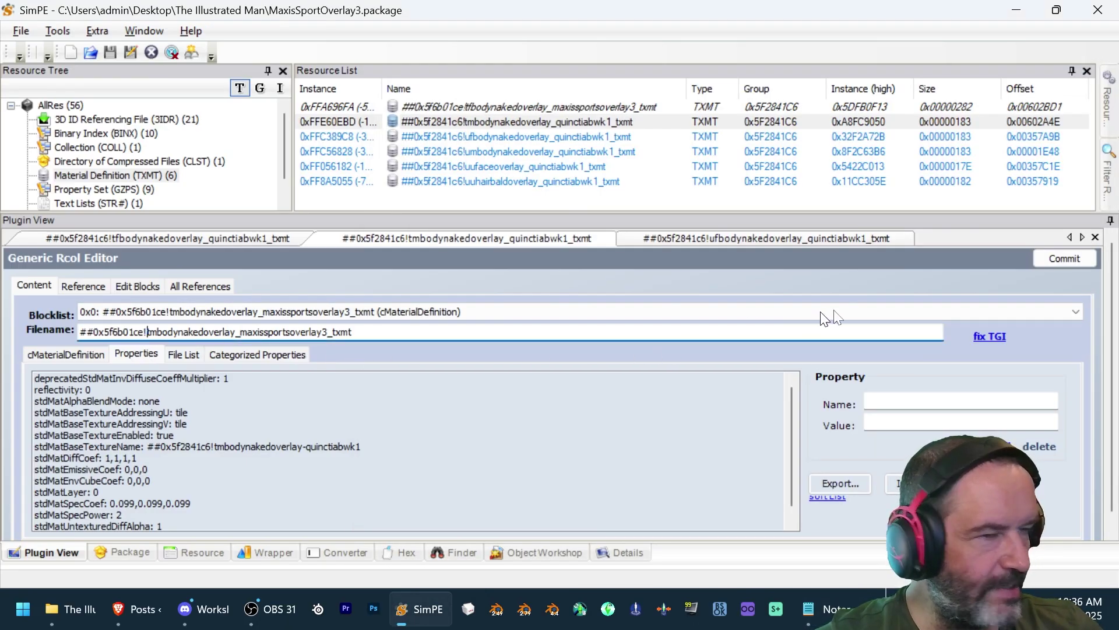
- Fix the TGI of the renamed tmbodynakedoverlay material and commit the changes
{"action": "left_click", "coordinate": [988, 338]}
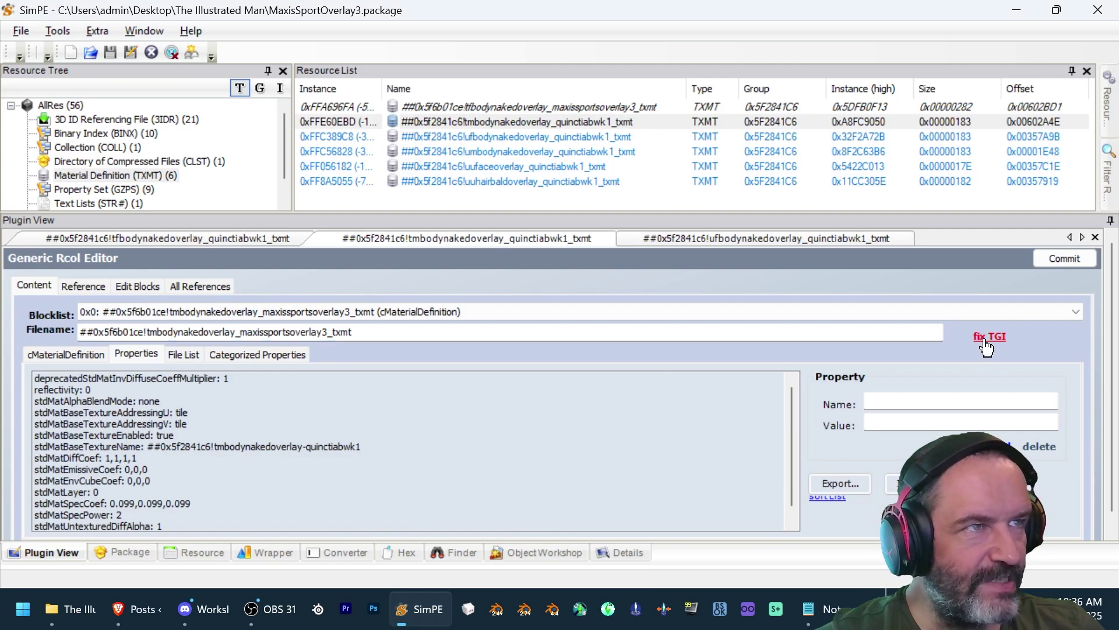
{"action": "left_click", "coordinate": [1064, 261]}
{"action": "left_click", "coordinate": [594, 350]}
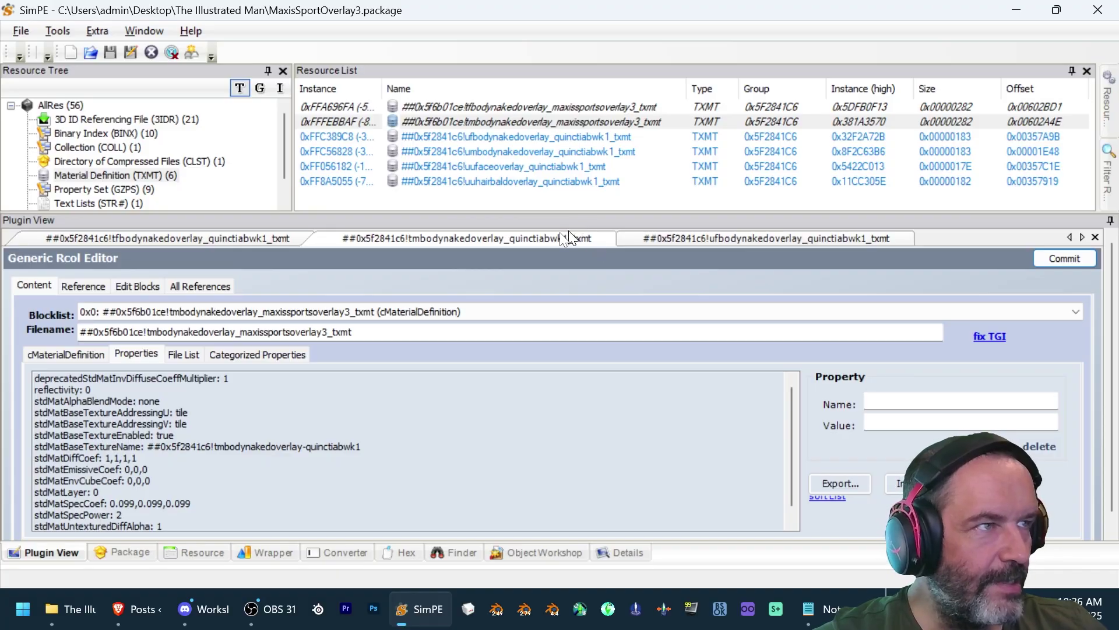
- Rename the ufbodynakedoverlay material's filename to ##0x5f6b01ce!ufbodynakedoverlay_maxissportsoverlay3_txmt, using the prefix and overlay name from the notes
{"action": "left_click", "coordinate": [542, 139]}
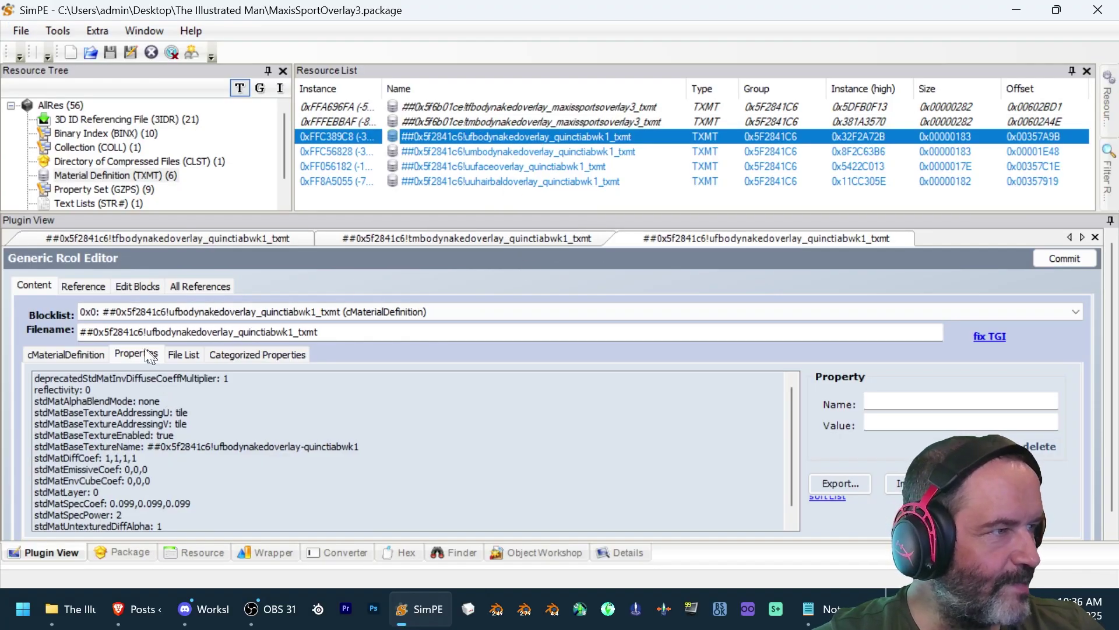
{"action": "left_click_drag", "start_coordinate": [149, 333], "coordinate": [79, 332]}
{"action": "key", "text": "ctrl+v"}
{"action": "key", "text": "alt+Tab"}
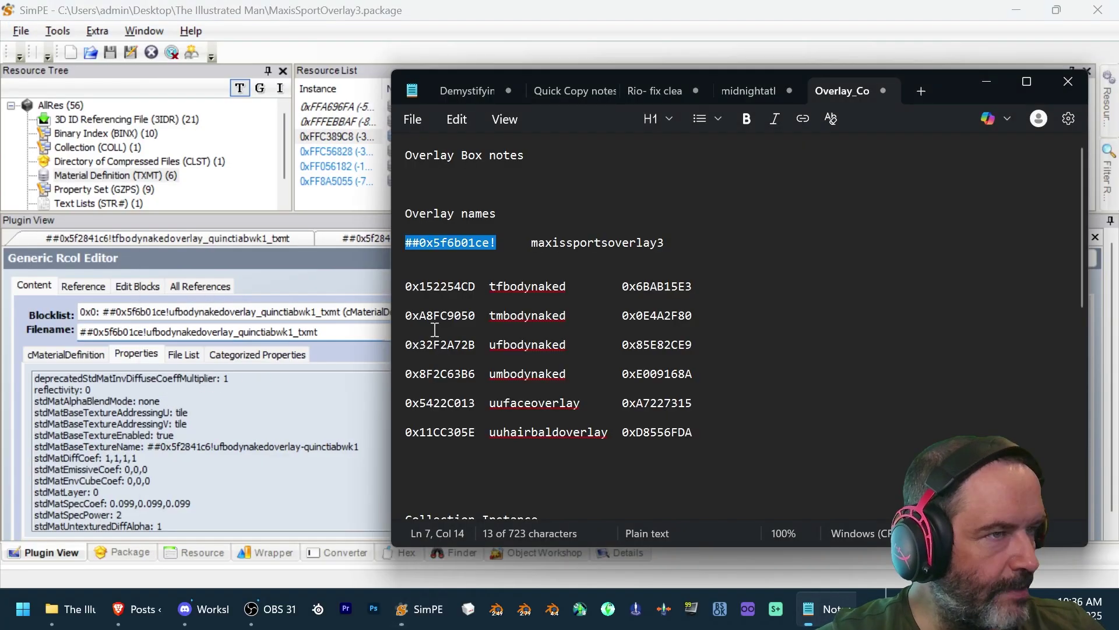
{"action": "left_click_drag", "start_coordinate": [679, 242], "coordinate": [529, 242]}
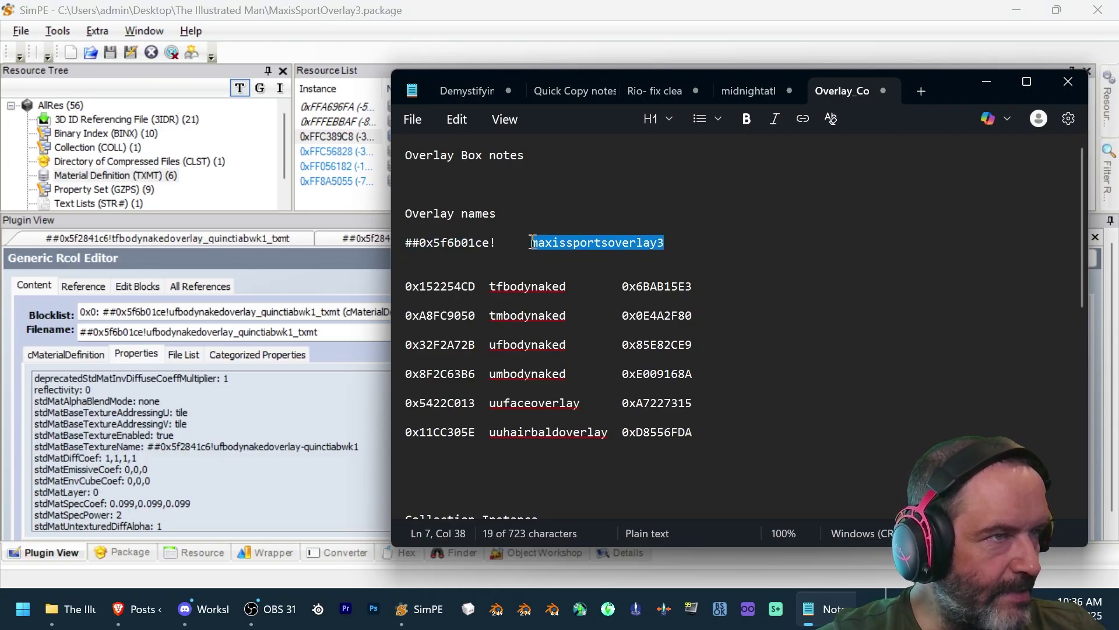
{"action": "left_click", "coordinate": [289, 333]}
{"action": "left_click_drag", "start_coordinate": [295, 332], "coordinate": [240, 339]}
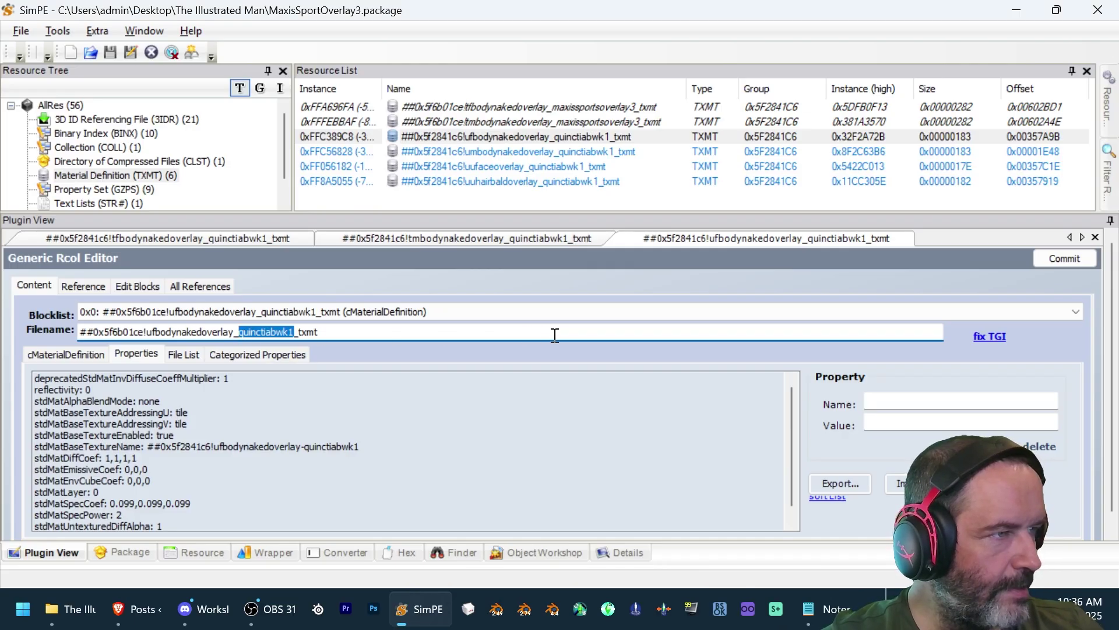
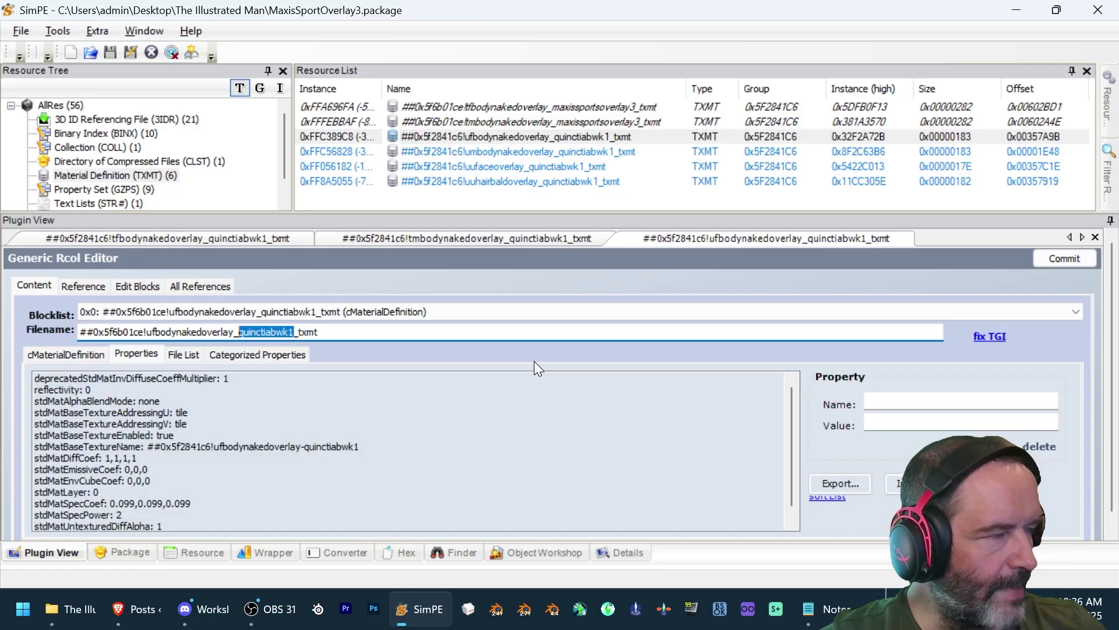
{"action": "type", "text": "maxissportsoverlay3"}
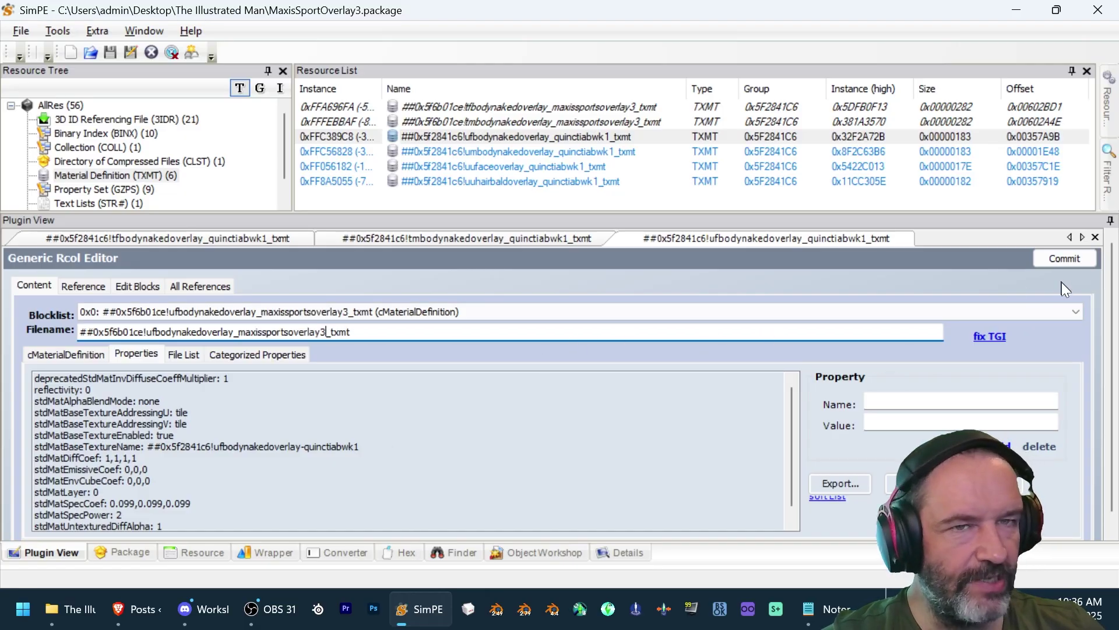
- Fix the TGI of the renamed ufbodynakedoverlay material and commit the changes
{"action": "left_click", "coordinate": [994, 338]}
{"action": "left_click", "coordinate": [993, 338]}
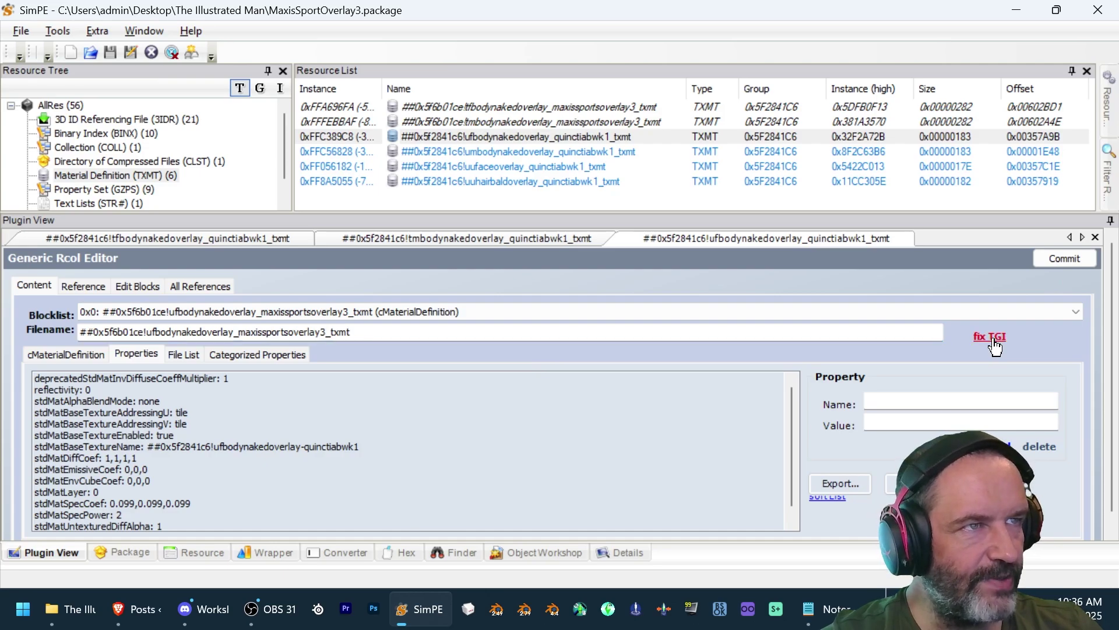
{"action": "left_click", "coordinate": [1052, 264]}
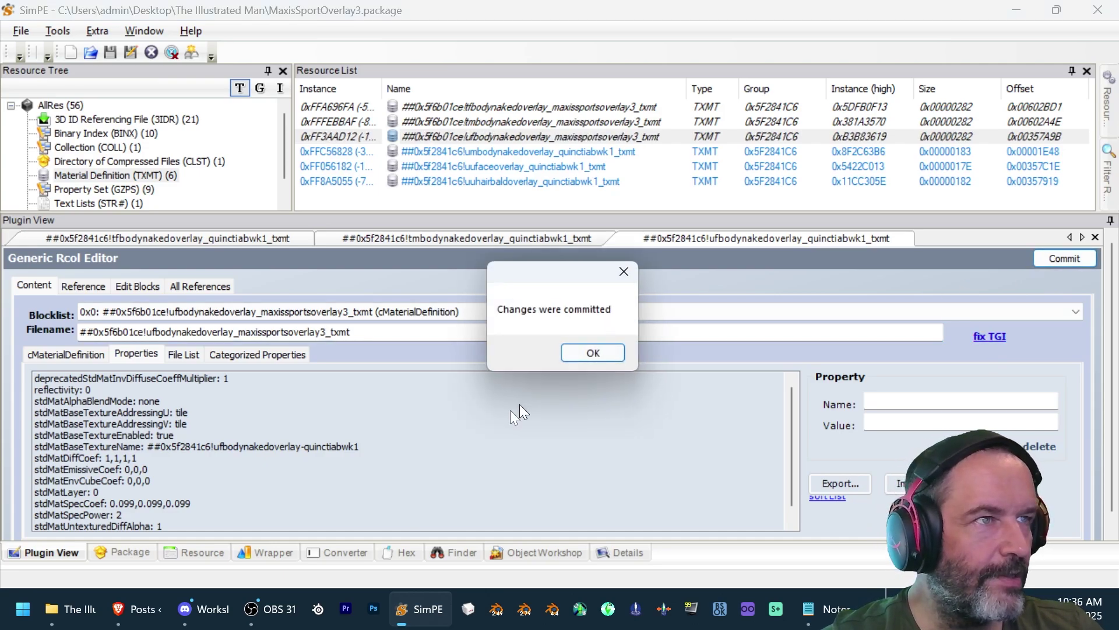
{"action": "left_click", "coordinate": [590, 352]}
- Replace quinctiabwk1 with maxissportsoverlay3 and the group prefix with ##0x5f6b01ce! in the umbodynakedoverlay material's filename
{"action": "left_click", "coordinate": [572, 155]}
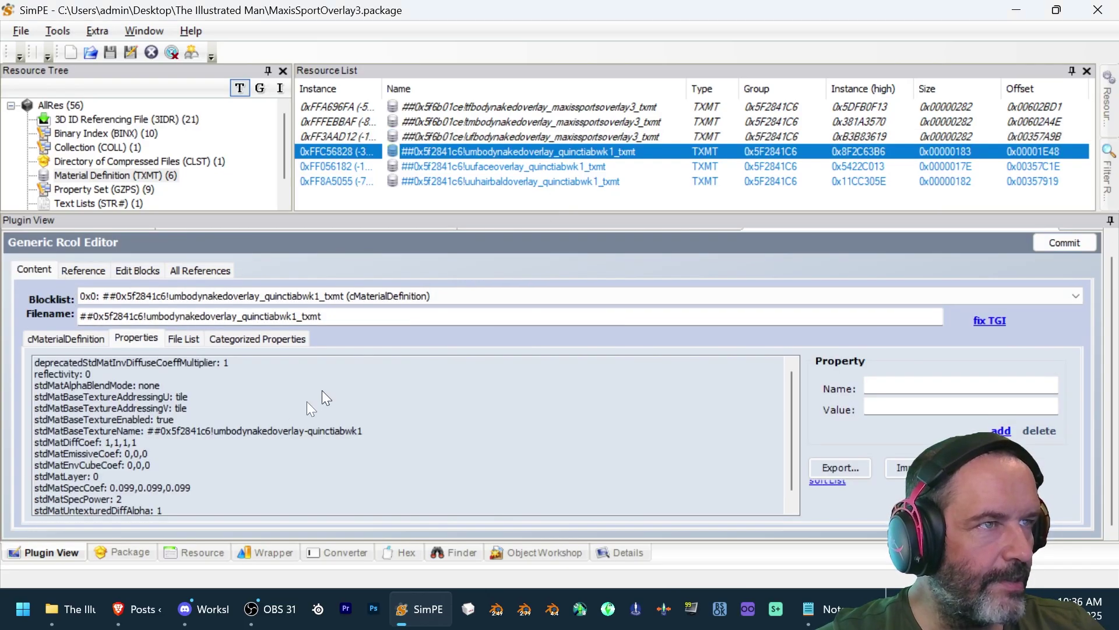
{"action": "left_click_drag", "start_coordinate": [298, 319], "coordinate": [247, 319]}
{"action": "type", "text": "maxissportsoverlay3"}
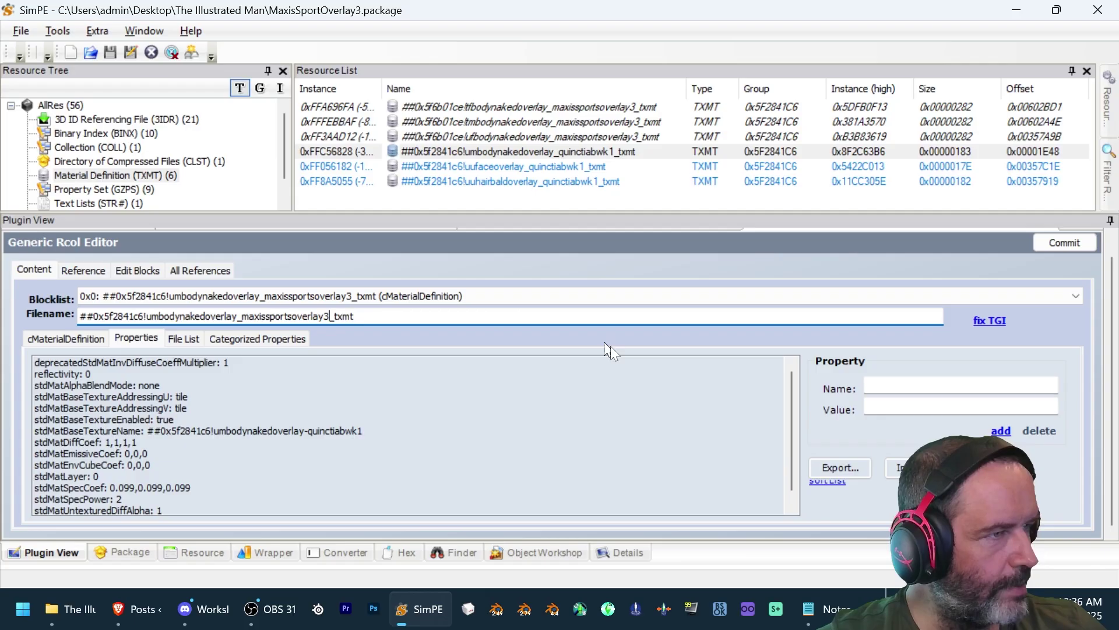
{"action": "key", "text": "alt+Tab"}
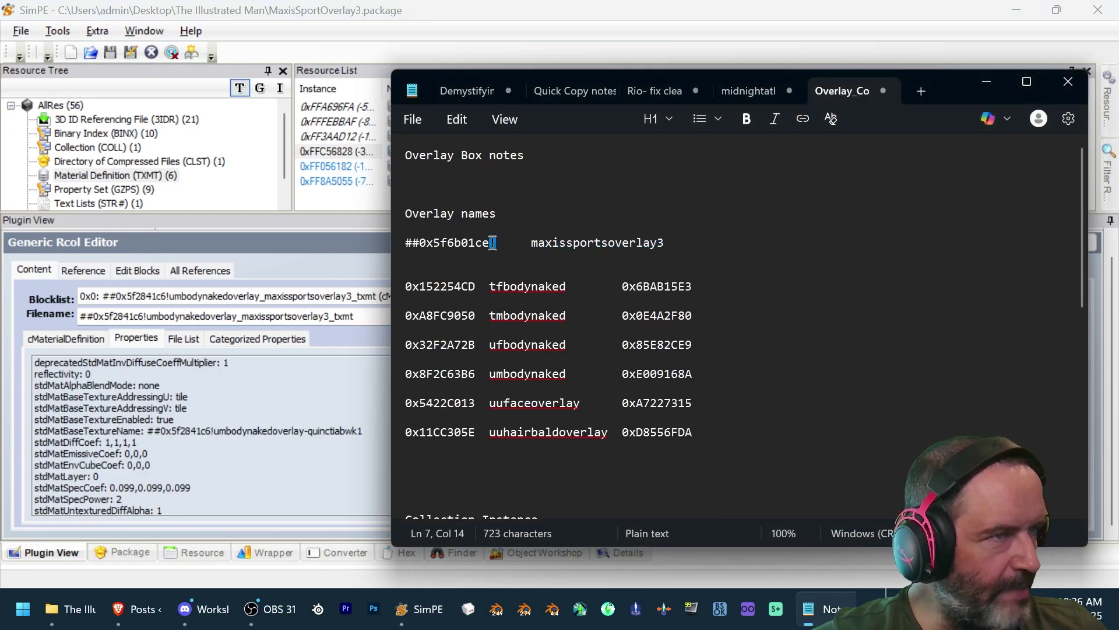
{"action": "left_click_drag", "start_coordinate": [499, 242], "coordinate": [406, 243]}
{"action": "key", "text": "ctrl+c"}
{"action": "double_click", "coordinate": [131, 316]}
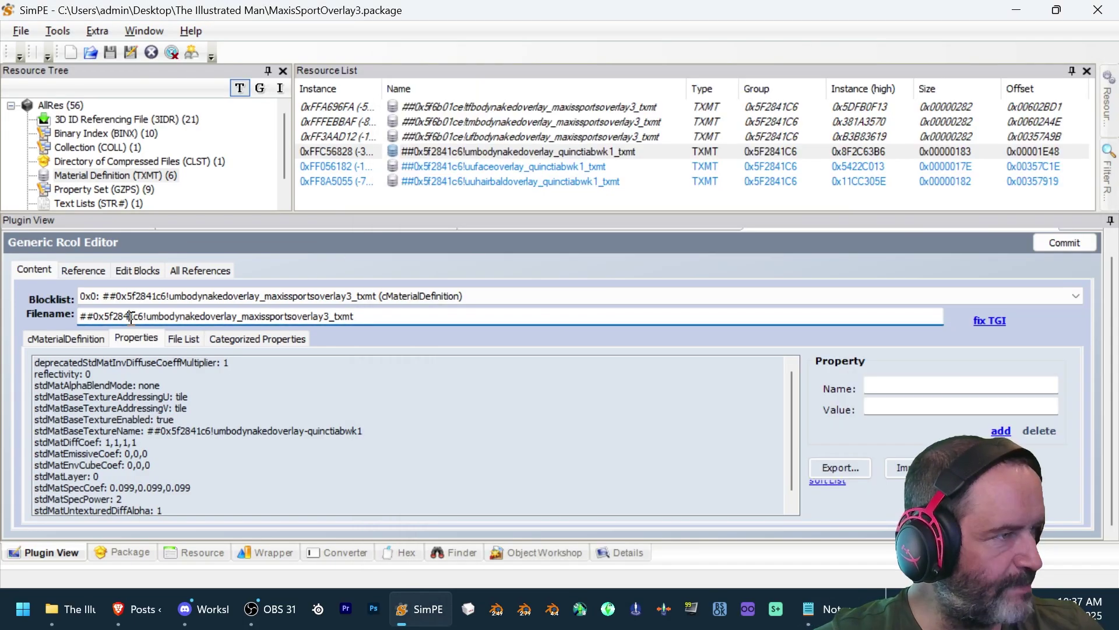
{"action": "key", "text": "ctrl+v"}
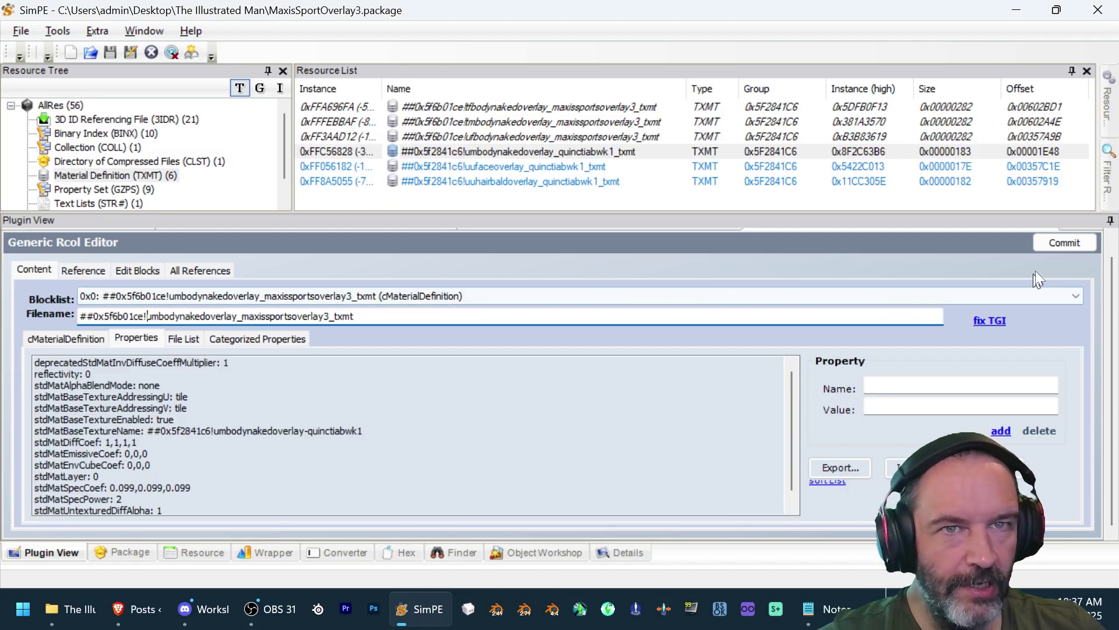
- Fix the TGI of the renamed umbodynakedoverlay material and commit the changes
{"action": "left_click", "coordinate": [991, 322]}
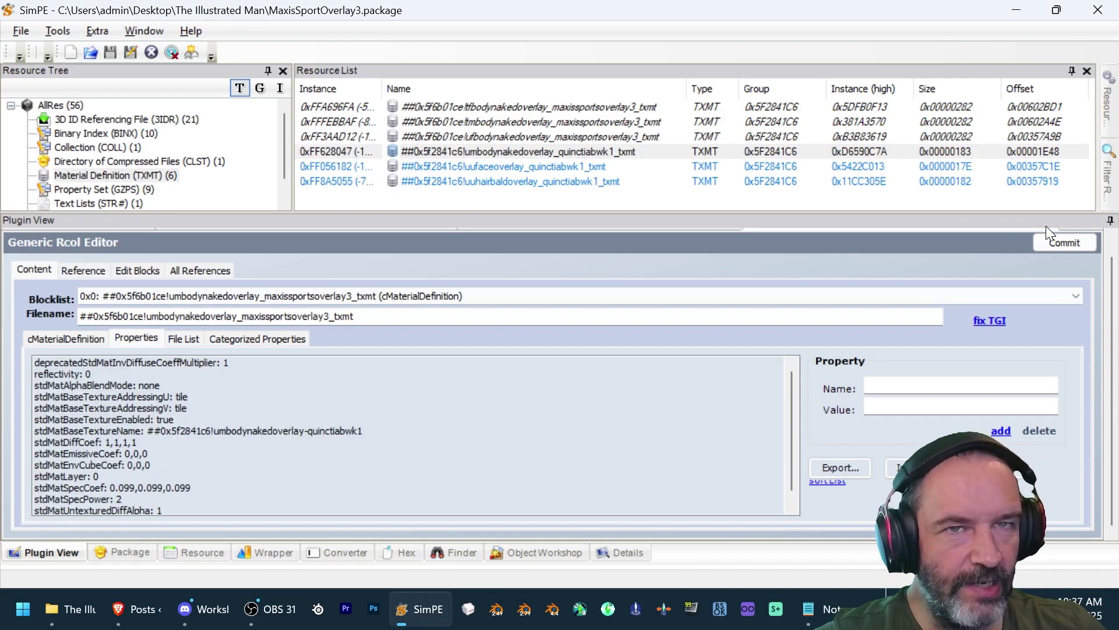
{"action": "left_click", "coordinate": [1062, 242]}
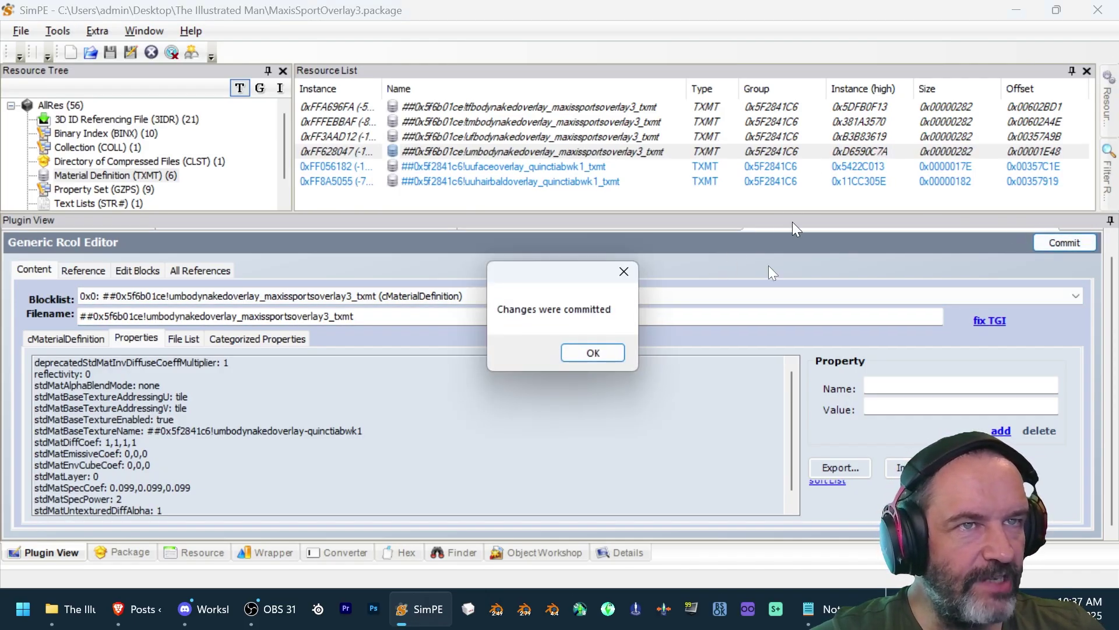
{"action": "left_click", "coordinate": [603, 352]}
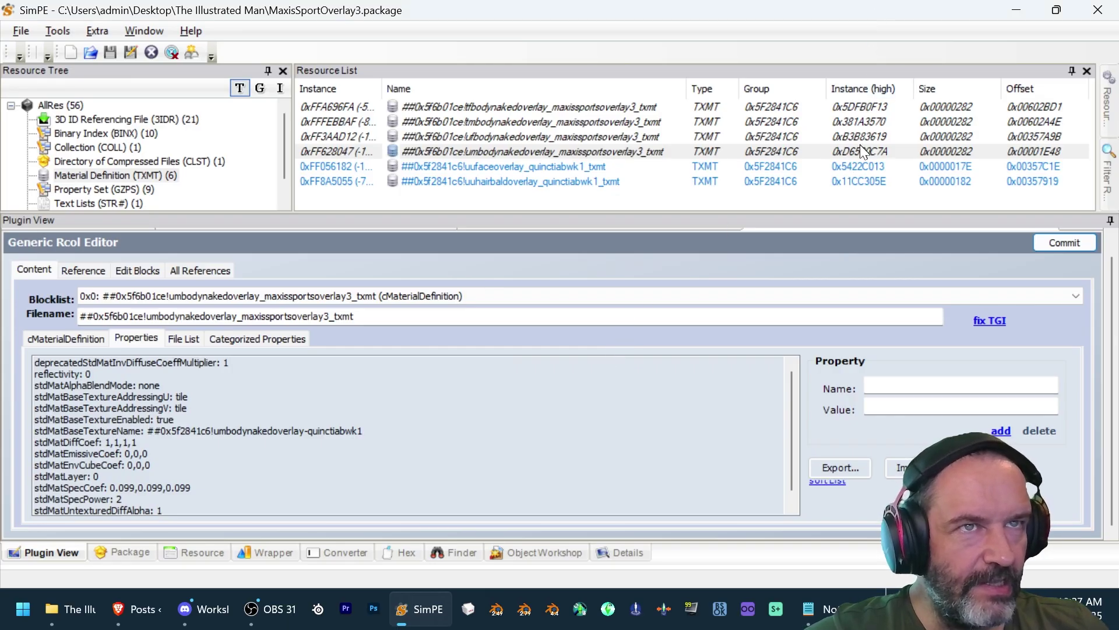
- Set the uufaceoverlay material's filename to ##0x5f6b01ce!uufaceoverlay_maxissportsoverlay3_txmt, copying the prefix and overlay name from the notes
{"action": "left_click", "coordinate": [873, 166]}
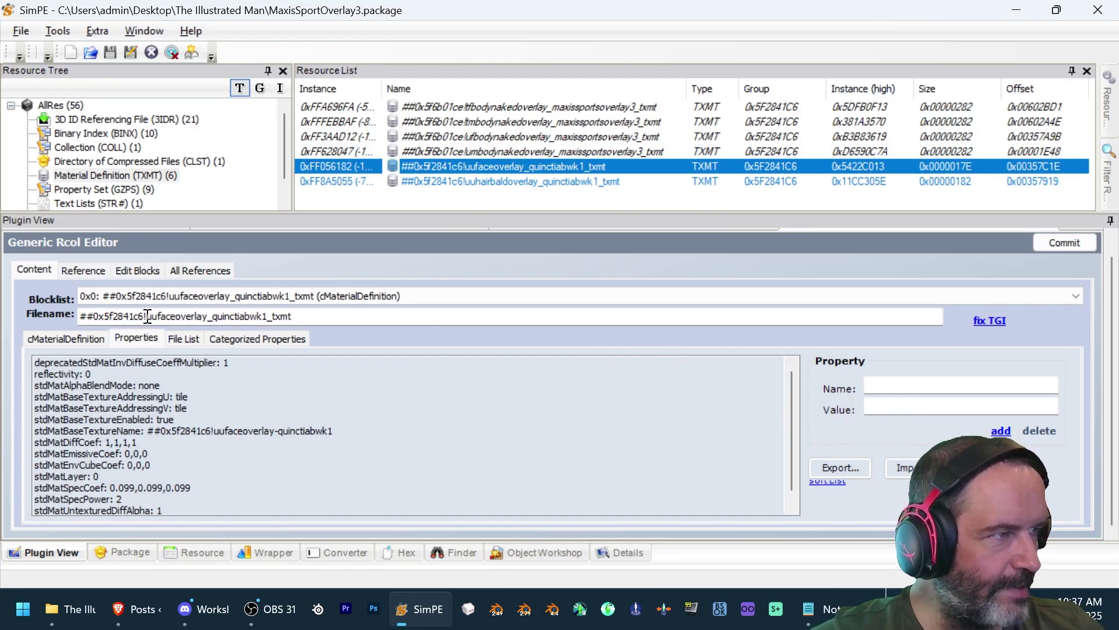
{"action": "left_click_drag", "start_coordinate": [148, 316], "coordinate": [97, 319]}
{"action": "key", "text": "ctrl+v"}
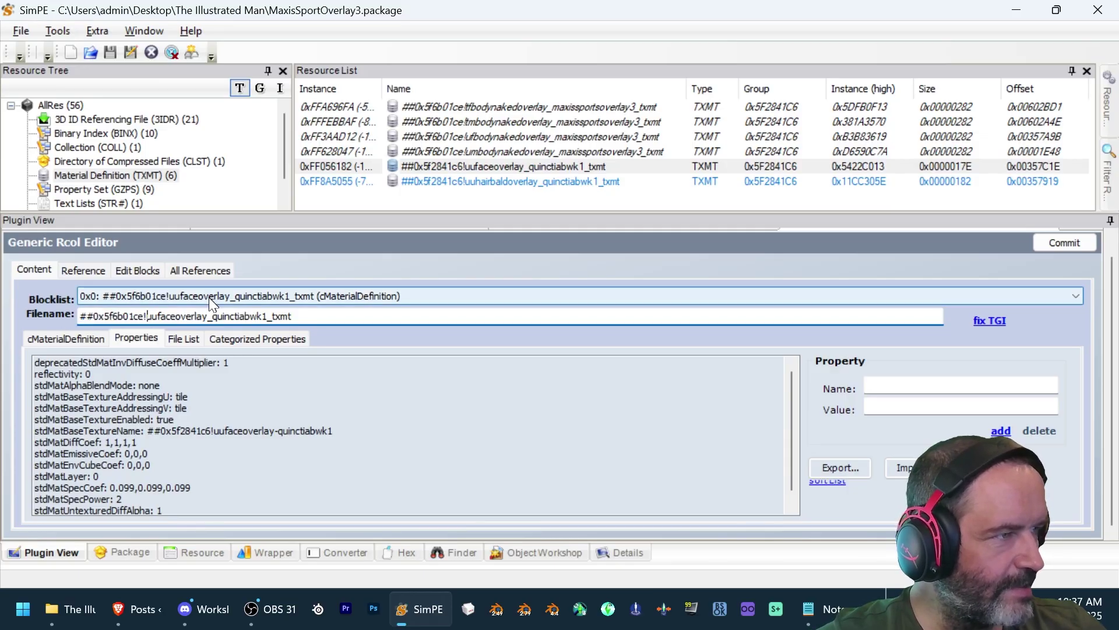
{"action": "key", "text": "alt+Tab"}
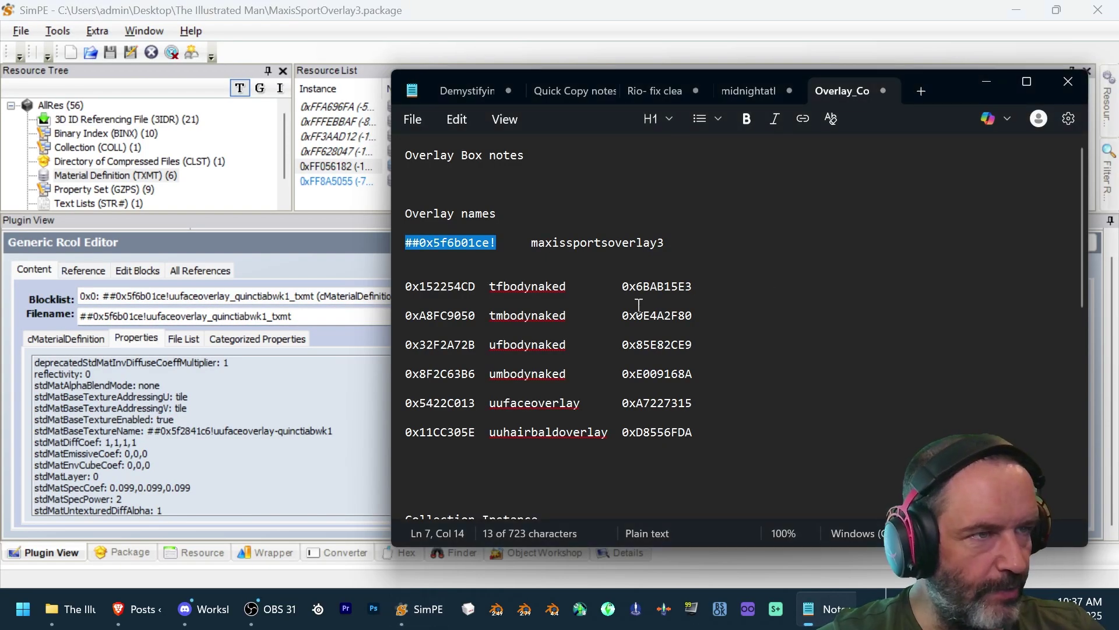
{"action": "left_click_drag", "start_coordinate": [667, 242], "coordinate": [527, 250]}
{"action": "key", "text": "ctrl+c"}
{"action": "left_click_drag", "start_coordinate": [266, 316], "coordinate": [212, 317]}
{"action": "key", "text": "ctrl+v"}
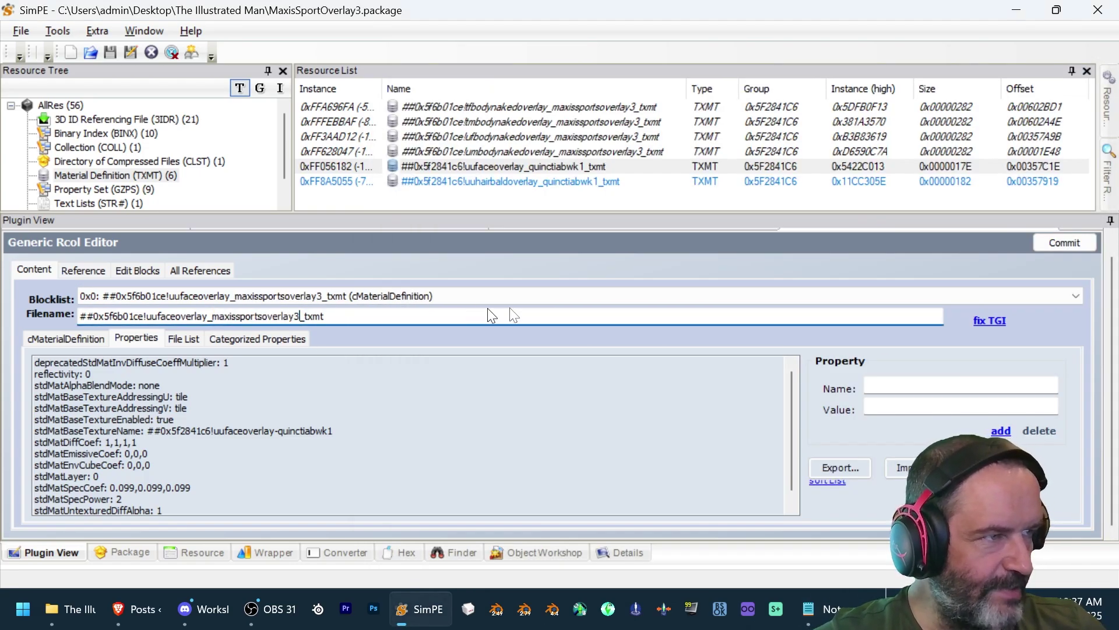
- Fix the TGI of the renamed uufaceoverlay material and commit the changes
{"action": "left_click", "coordinate": [982, 323]}
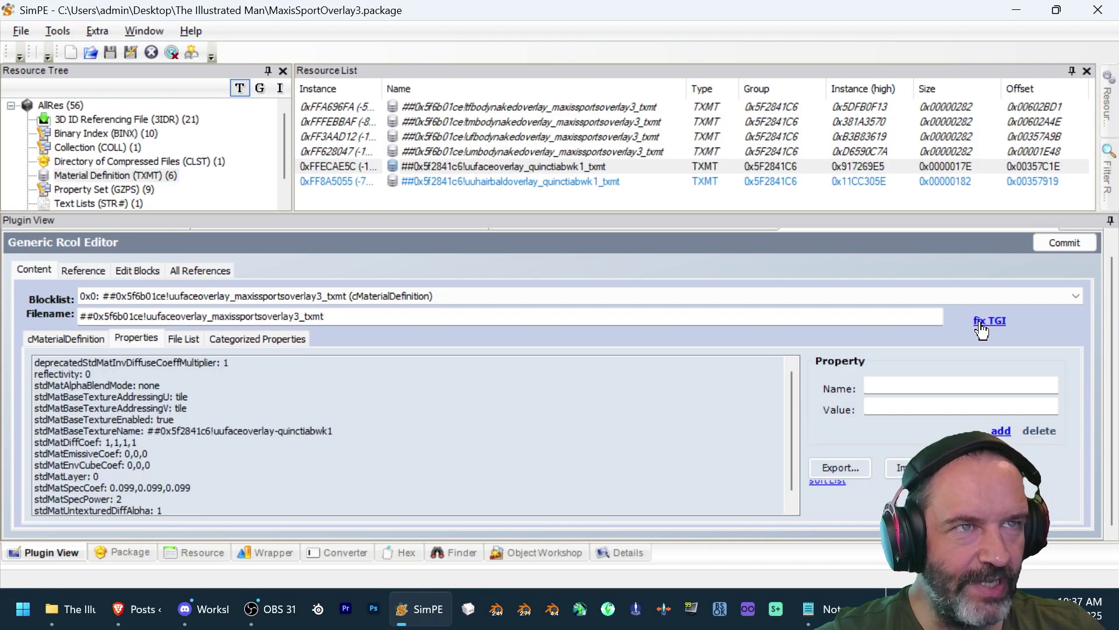
{"action": "left_click", "coordinate": [1051, 239]}
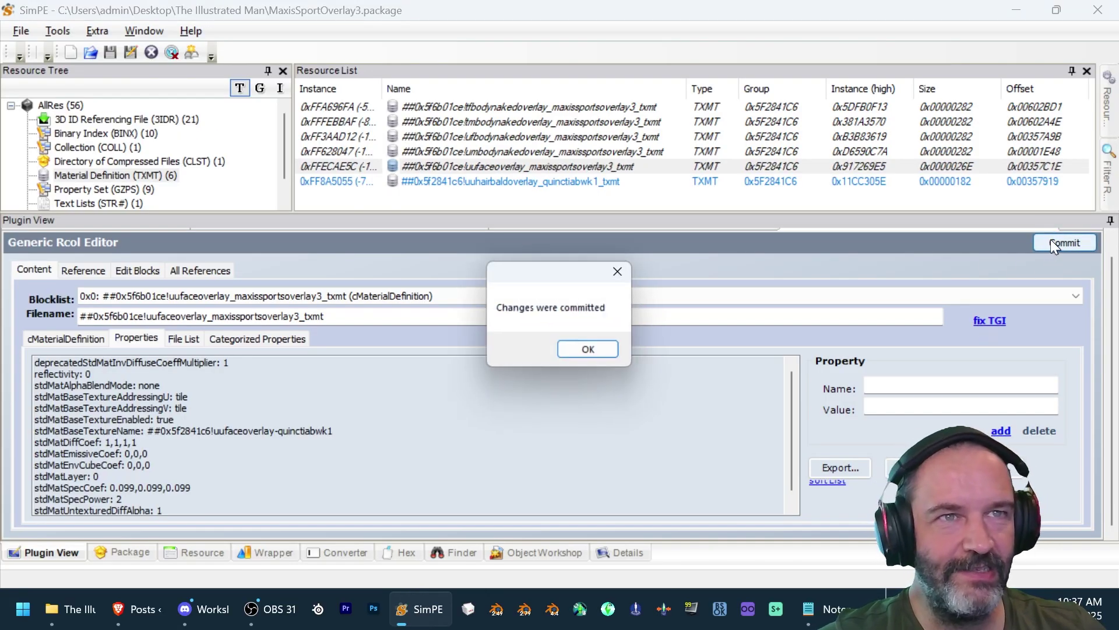
{"action": "left_click", "coordinate": [607, 348]}
- Set the uuhairbaldoverlay material's filename to ##0x5f6b01ce!uuhairbaldoverlay_maxissportsoverlay3_txmt, taking the prefix from the notes
{"action": "left_click", "coordinate": [606, 181]}
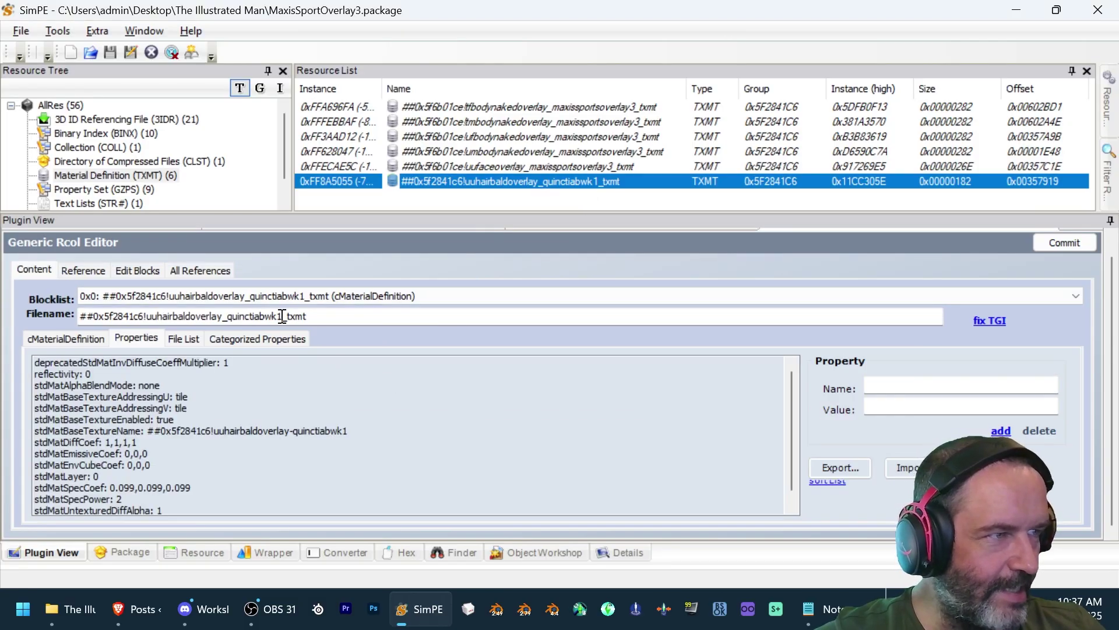
{"action": "left_click_drag", "start_coordinate": [283, 317], "coordinate": [231, 317]}
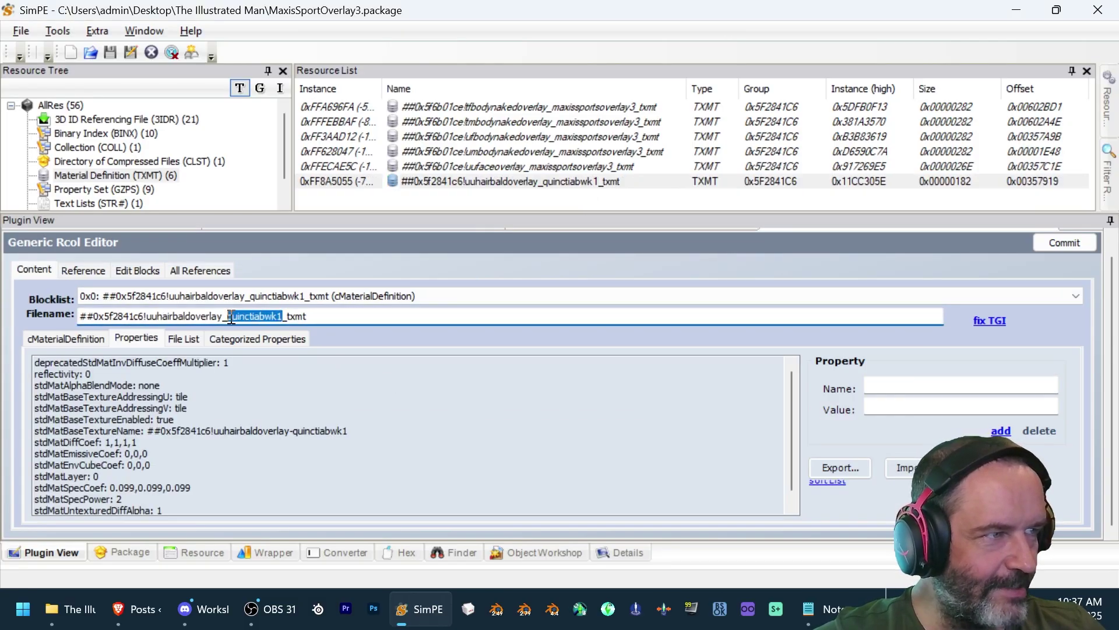
{"action": "key", "text": "ctrl+v"}
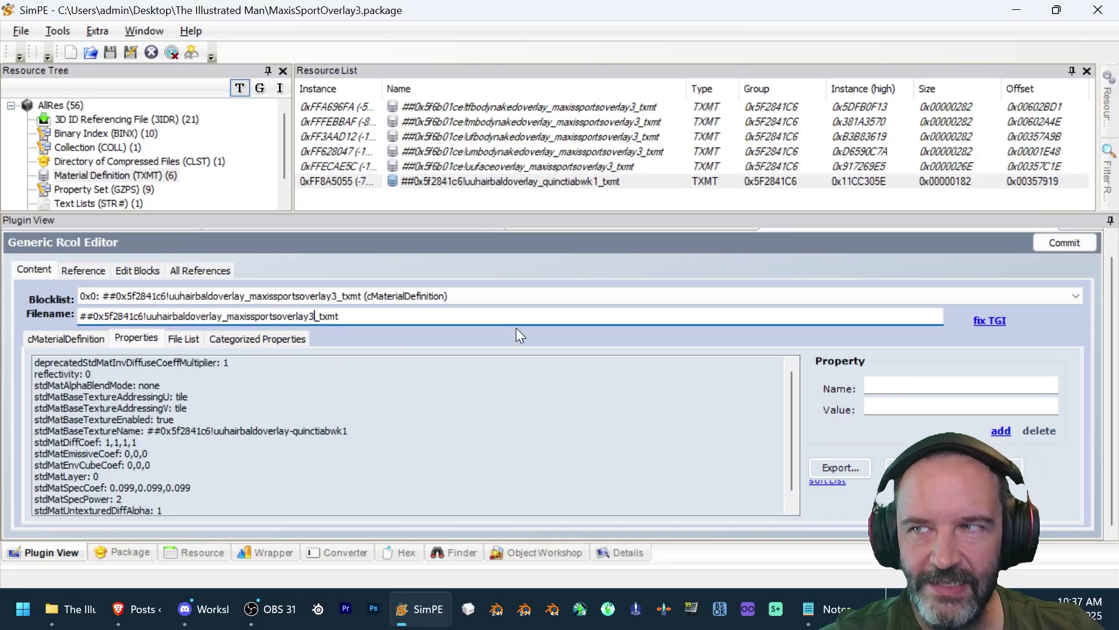
{"action": "key", "text": "alt+Tab"}
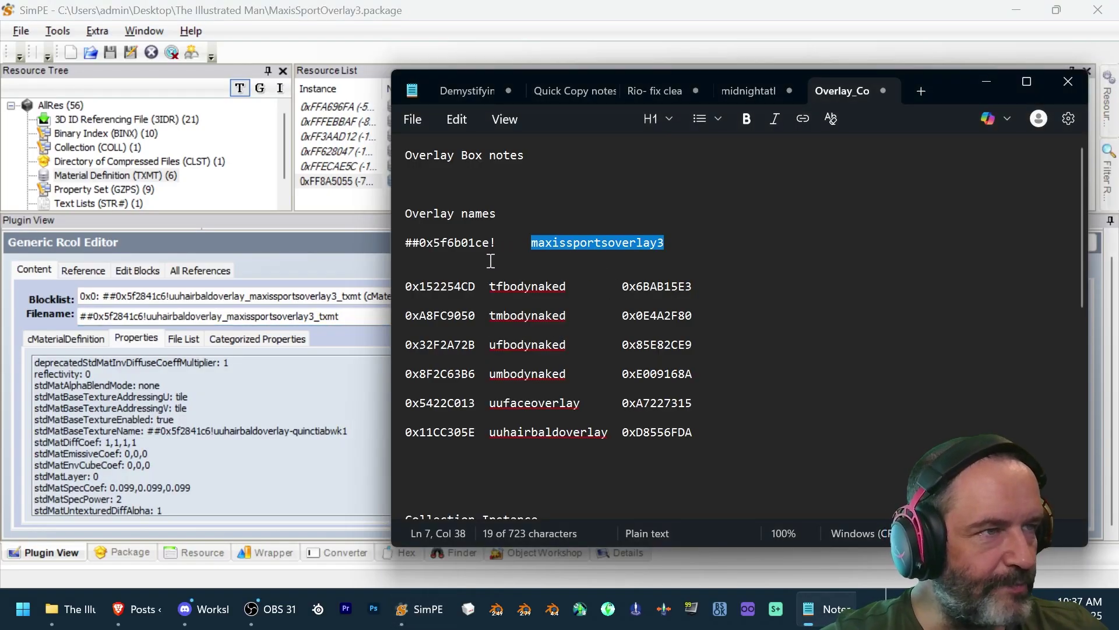
{"action": "left_click_drag", "start_coordinate": [495, 242], "coordinate": [405, 244]}
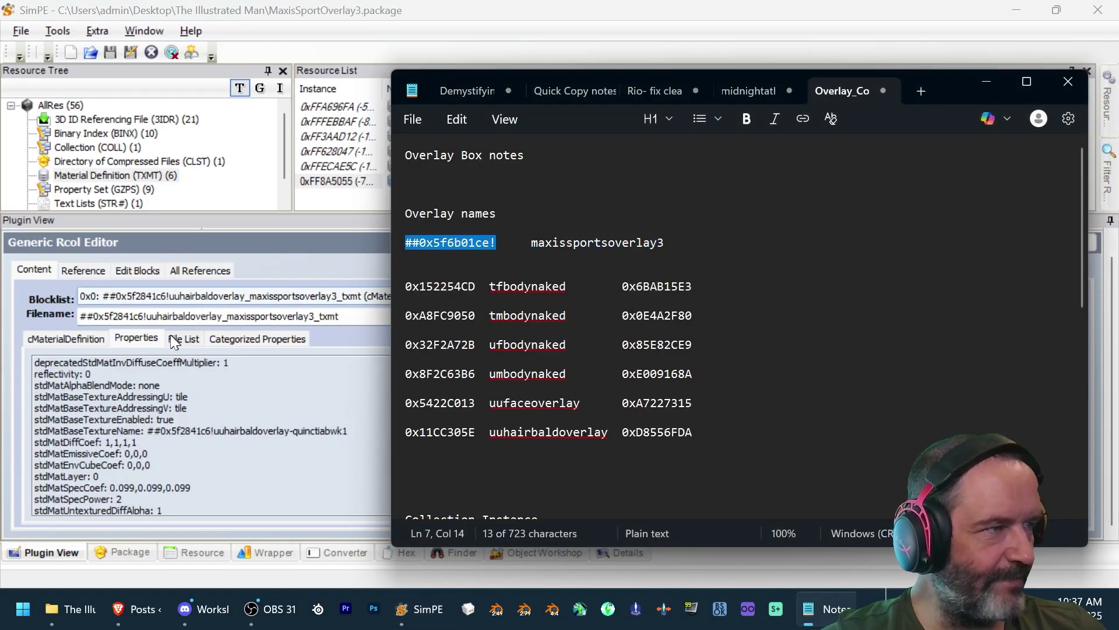
{"action": "key", "text": "ctrl+c"}
{"action": "left_click", "coordinate": [122, 318]}
{"action": "left_click_drag", "start_coordinate": [148, 317], "coordinate": [80, 316]}
{"action": "key", "text": "ctrl+v"}
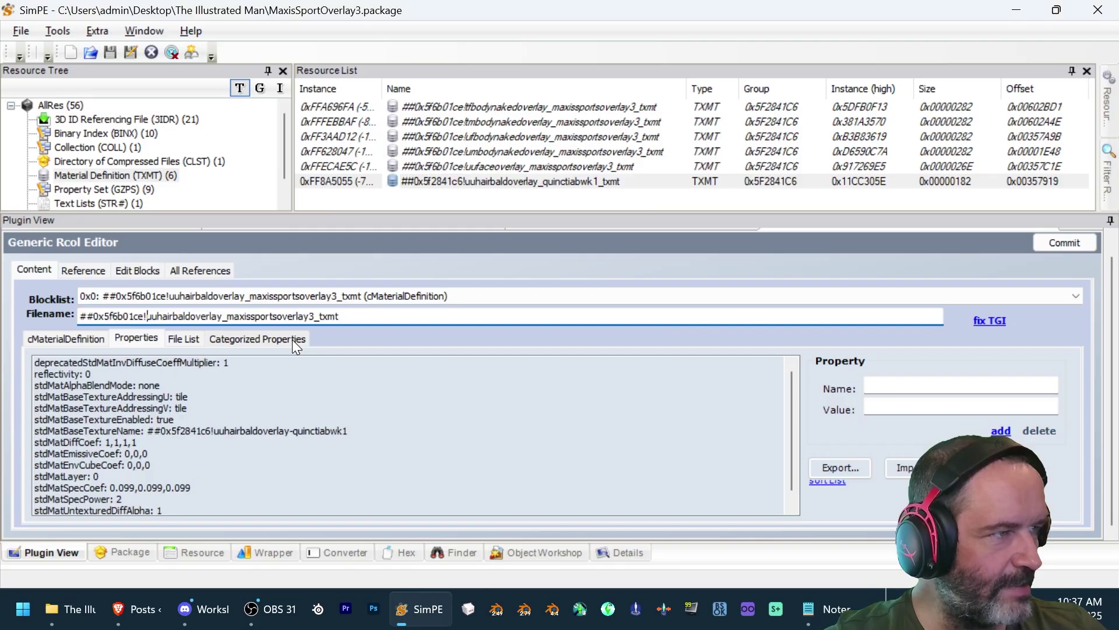
- Fix the TGI of the renamed uuhairbaldoverlay material, commit the changes and save the package
{"action": "left_click", "coordinate": [989, 322]}
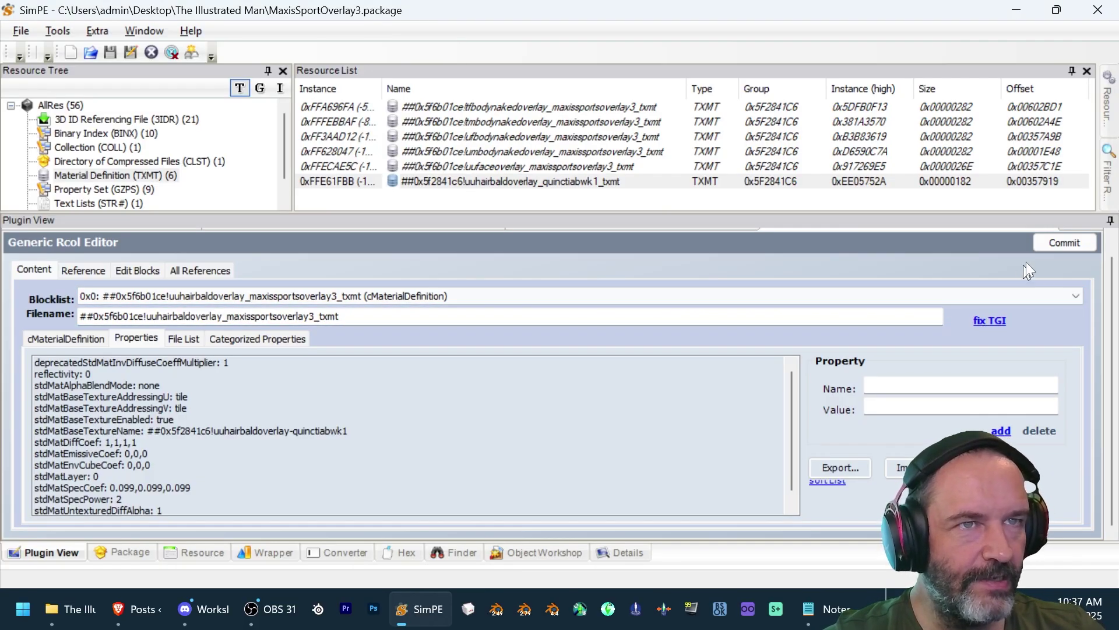
{"action": "left_click", "coordinate": [1040, 244]}
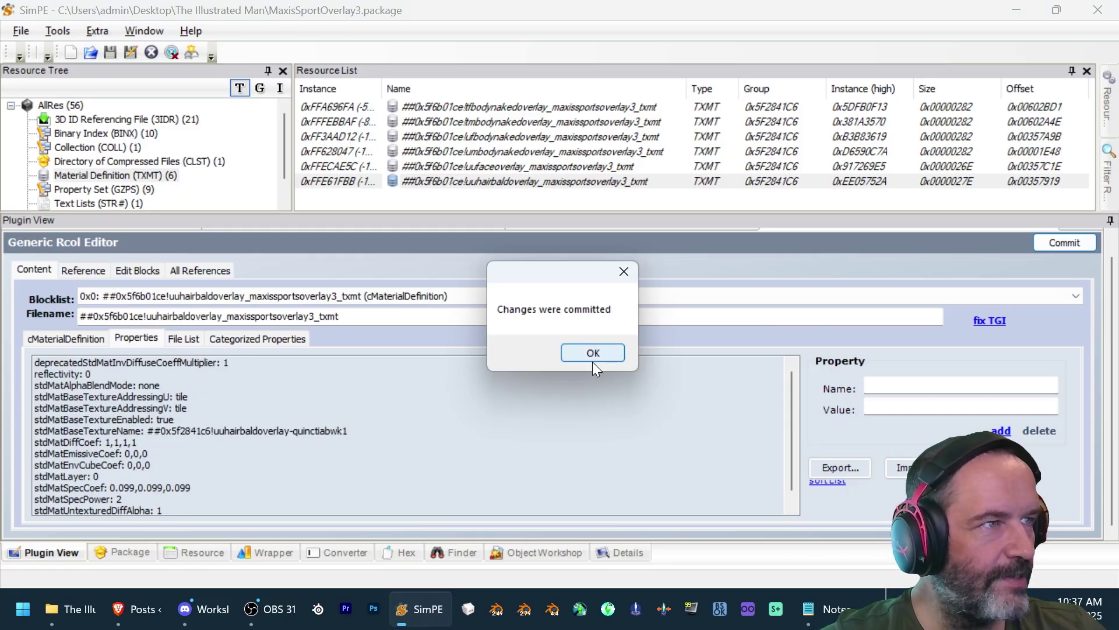
{"action": "left_click", "coordinate": [591, 351]}
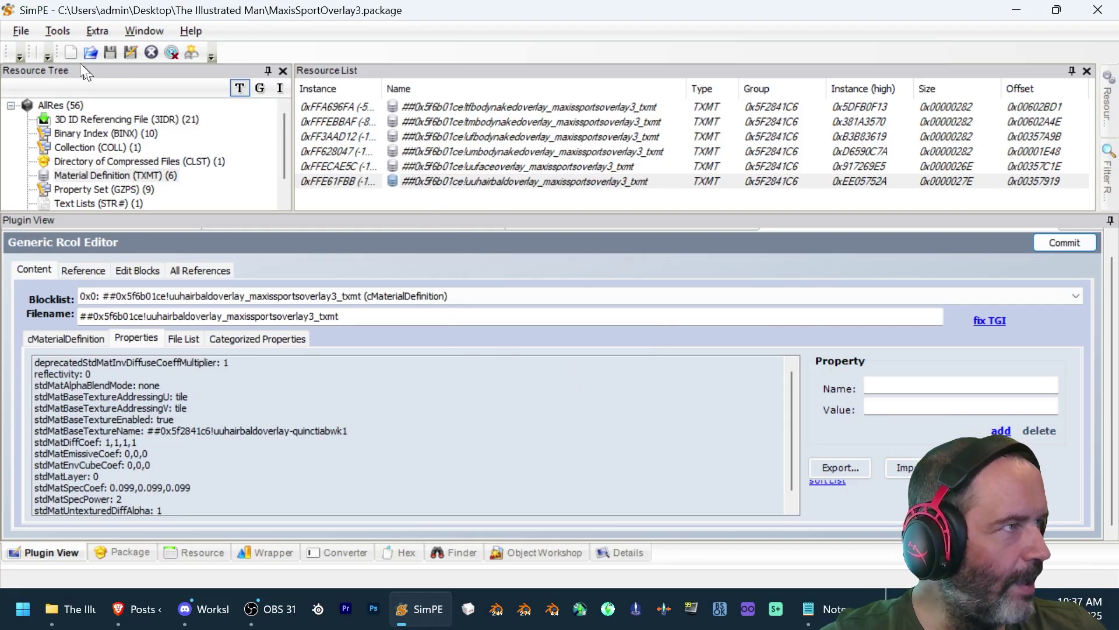
{"action": "left_click", "coordinate": [21, 30]}
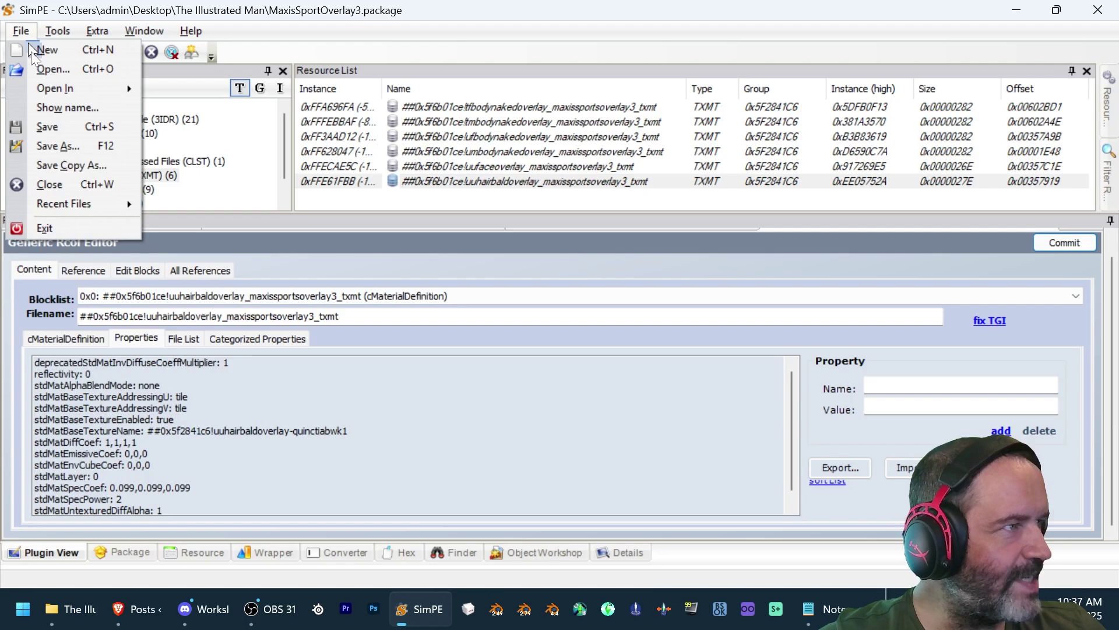
{"action": "left_click", "coordinate": [50, 128]}
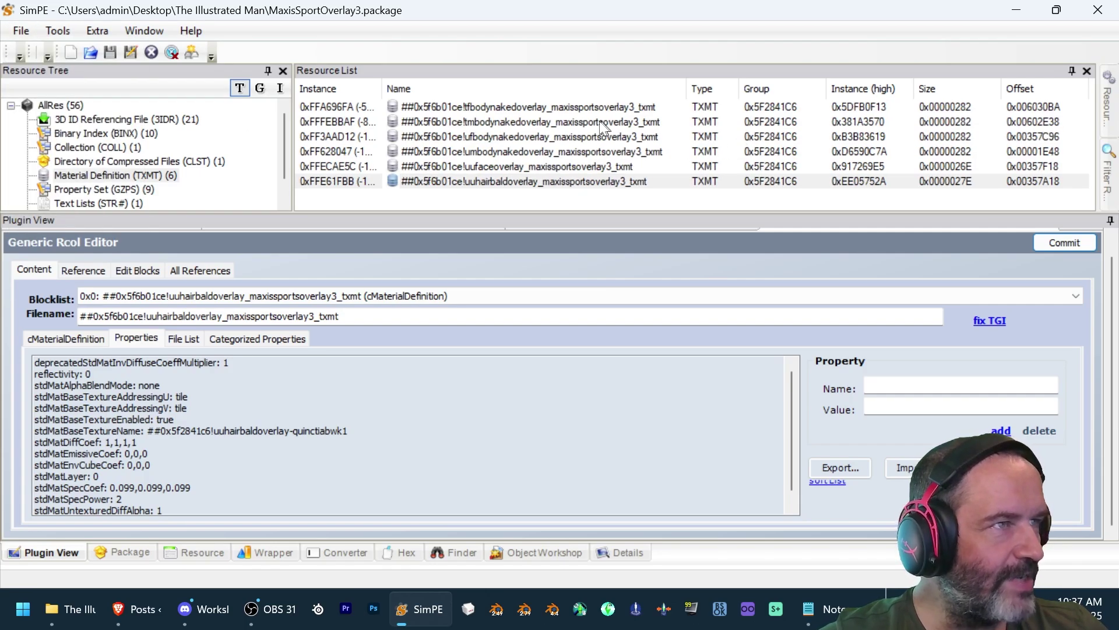
- Copy the tfbodynakedoverlay material's high instance 0x5DFB0F13 over the second value on the tfbodynaked line of the notes
{"action": "left_click", "coordinate": [591, 110]}
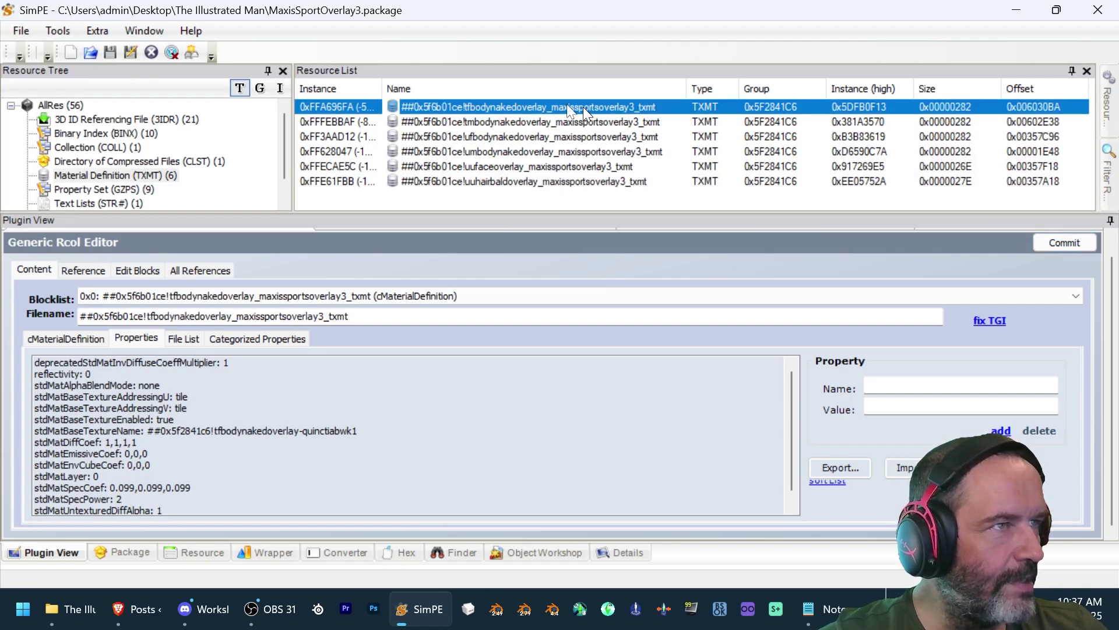
{"action": "left_click", "coordinate": [197, 552]}
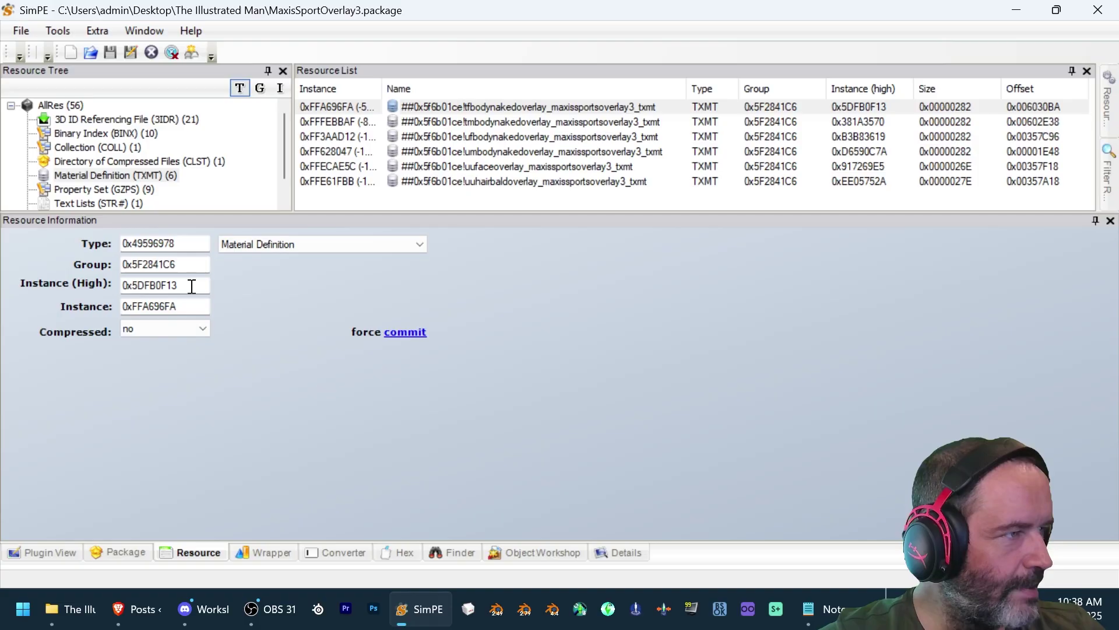
{"action": "left_click_drag", "start_coordinate": [187, 285], "coordinate": [4, 290]}
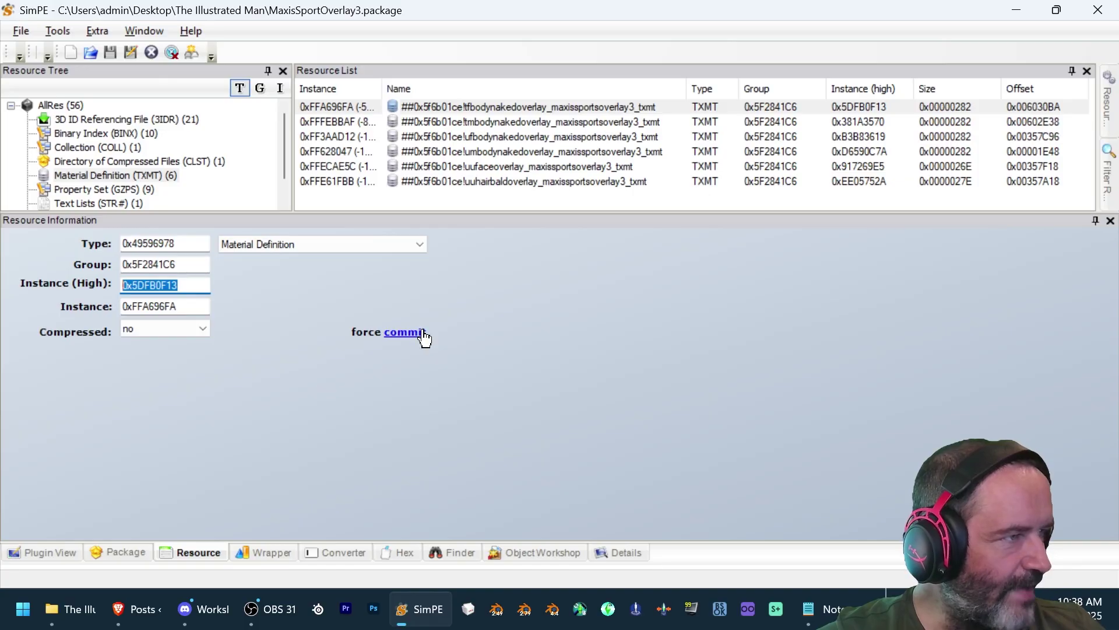
{"action": "key", "text": "alt+Tab"}
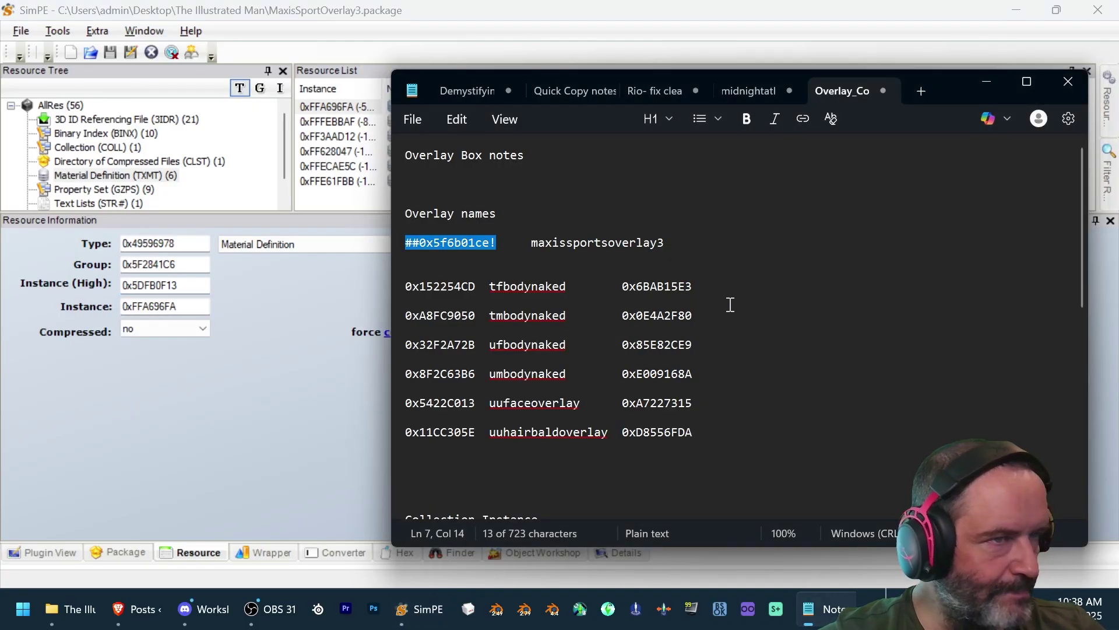
{"action": "double_click", "coordinate": [673, 287]}
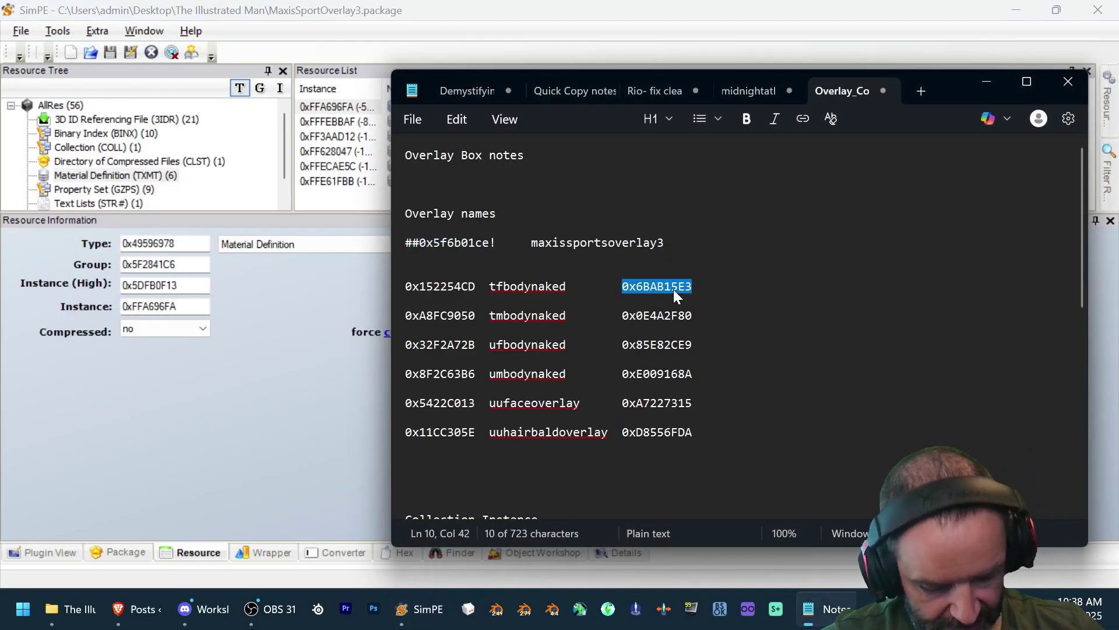
{"action": "key", "text": "ctrl+v"}
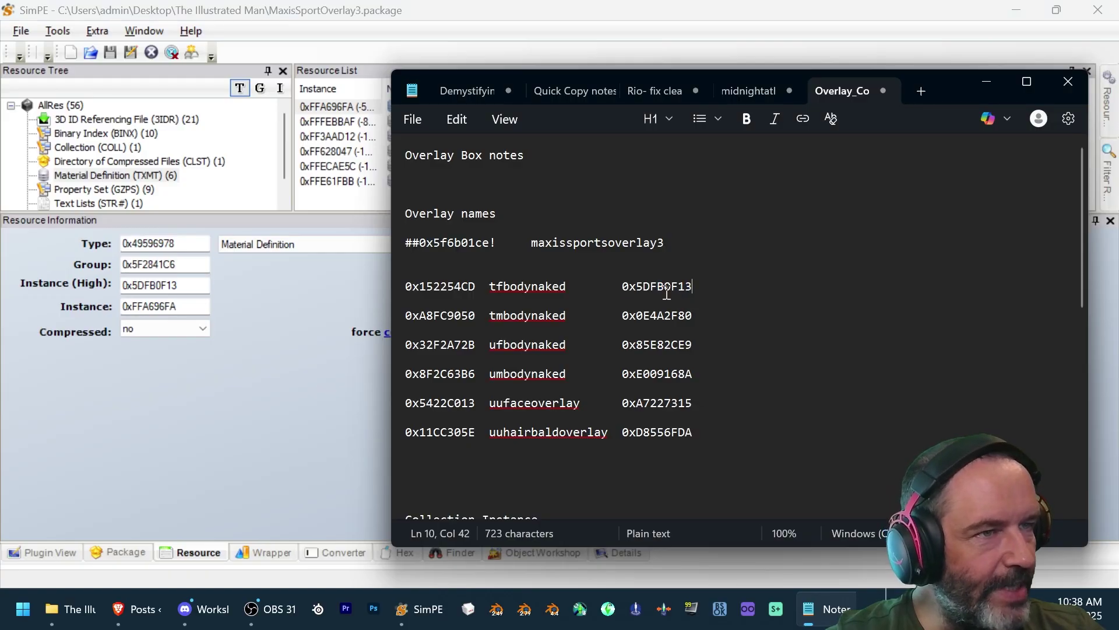
- Update the notes with the high instances of the tmbodynaked (0x381A3570) and ufbodynaked (0xB3B83619) materials
{"action": "left_click", "coordinate": [262, 428]}
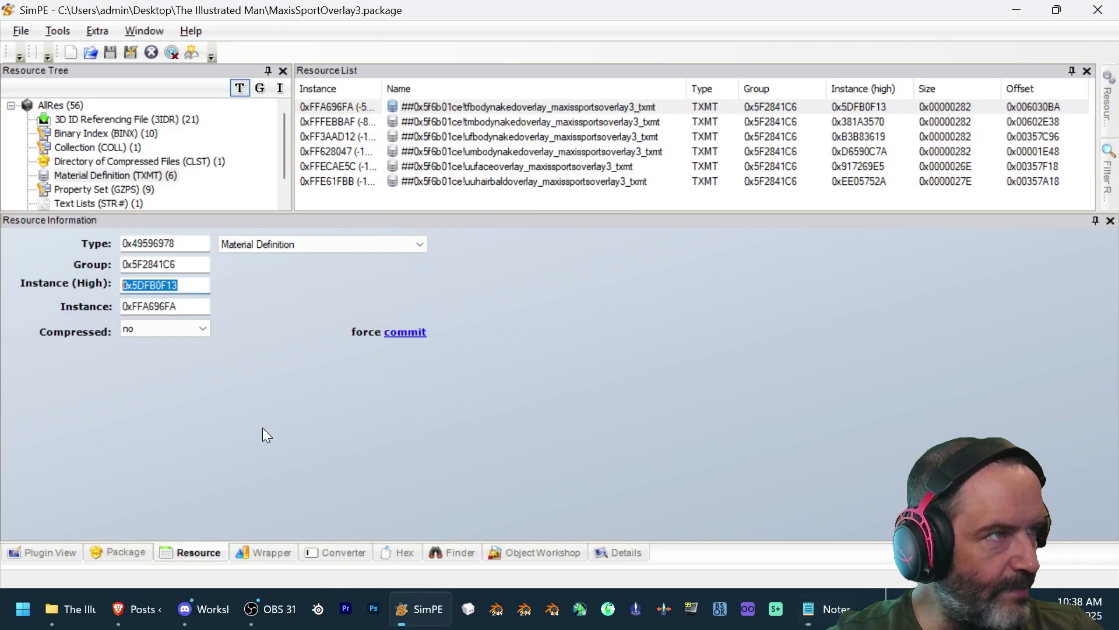
{"action": "left_click", "coordinate": [478, 120]}
{"action": "key", "text": "Down"}
{"action": "key", "text": "alt+Tab"}
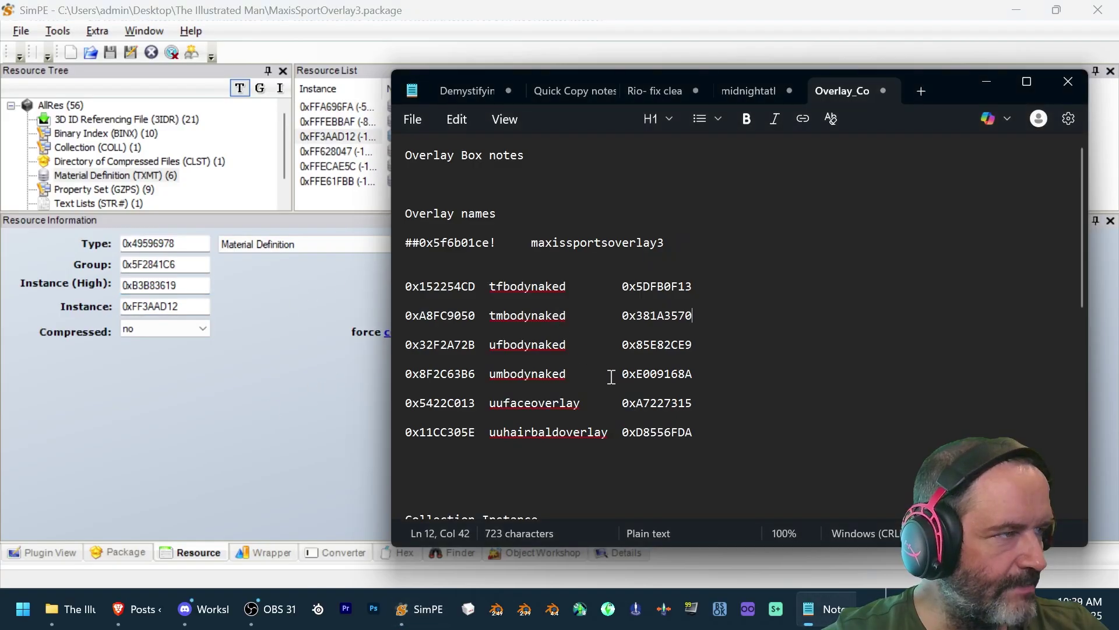
{"action": "left_click_drag", "start_coordinate": [694, 348], "coordinate": [623, 348]}
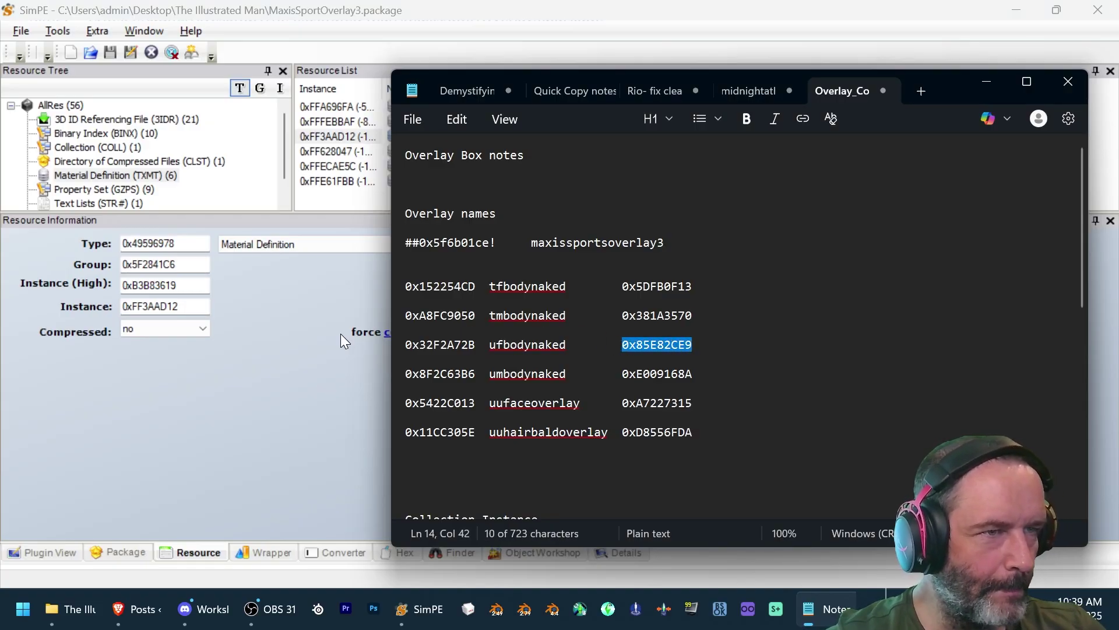
{"action": "key", "text": "ctrl+v"}
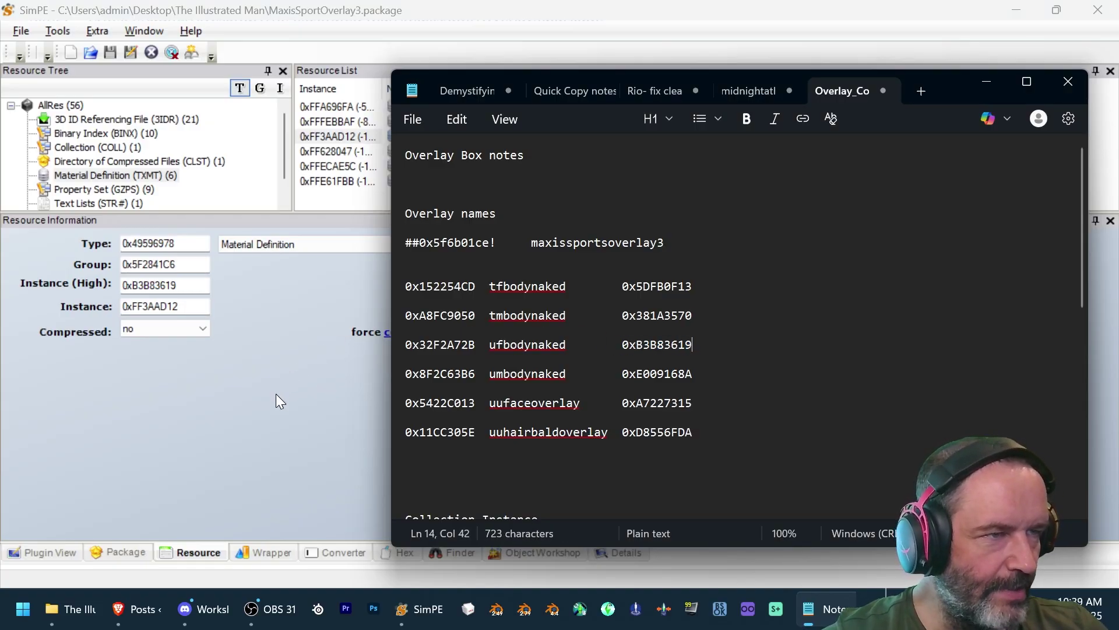
- Copy the umbodynakedoverlay material's high instance 0xD6590C7A over the second value on the umbodynaked line of the notes
{"action": "left_click", "coordinate": [320, 411]}
{"action": "left_click", "coordinate": [579, 150]}
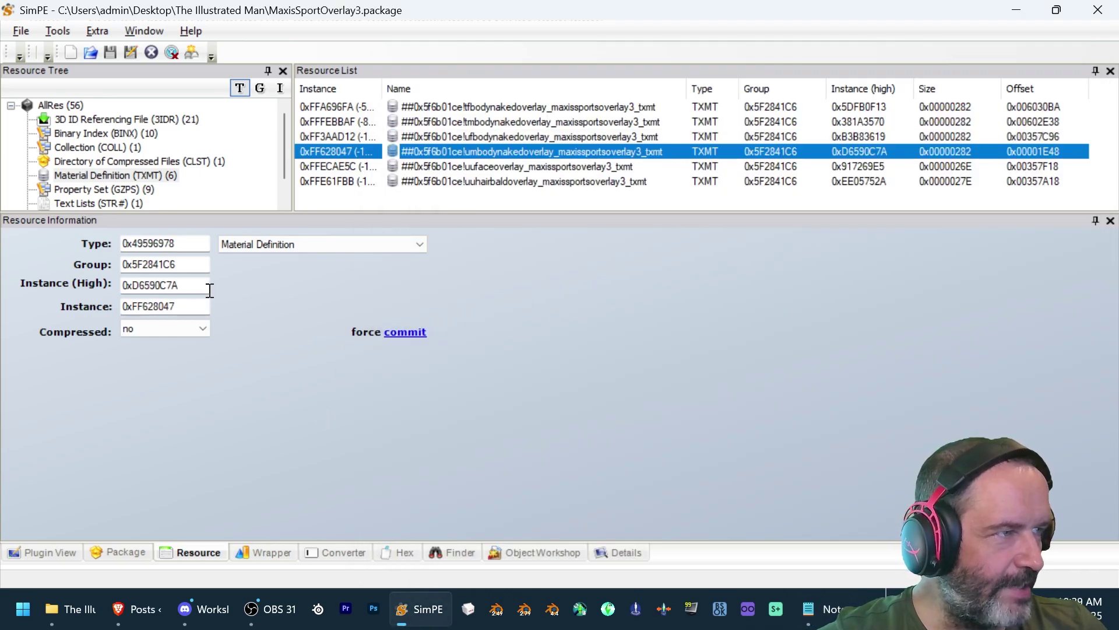
{"action": "left_click_drag", "start_coordinate": [198, 285], "coordinate": [3, 286]}
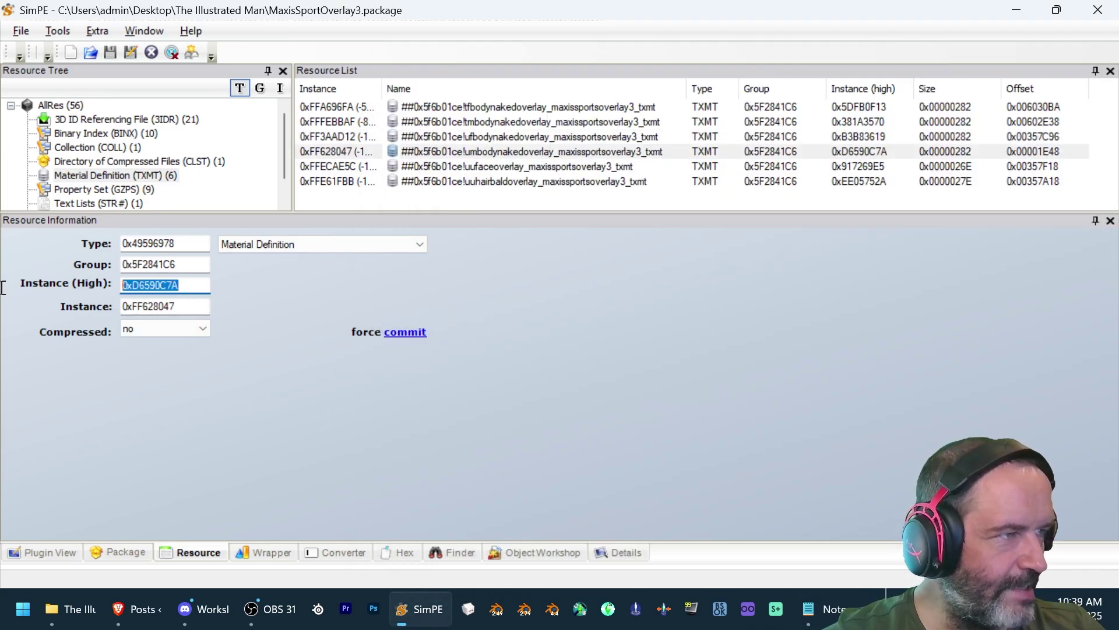
{"action": "key", "text": "alt+Tab"}
{"action": "double_click", "coordinate": [657, 374]}
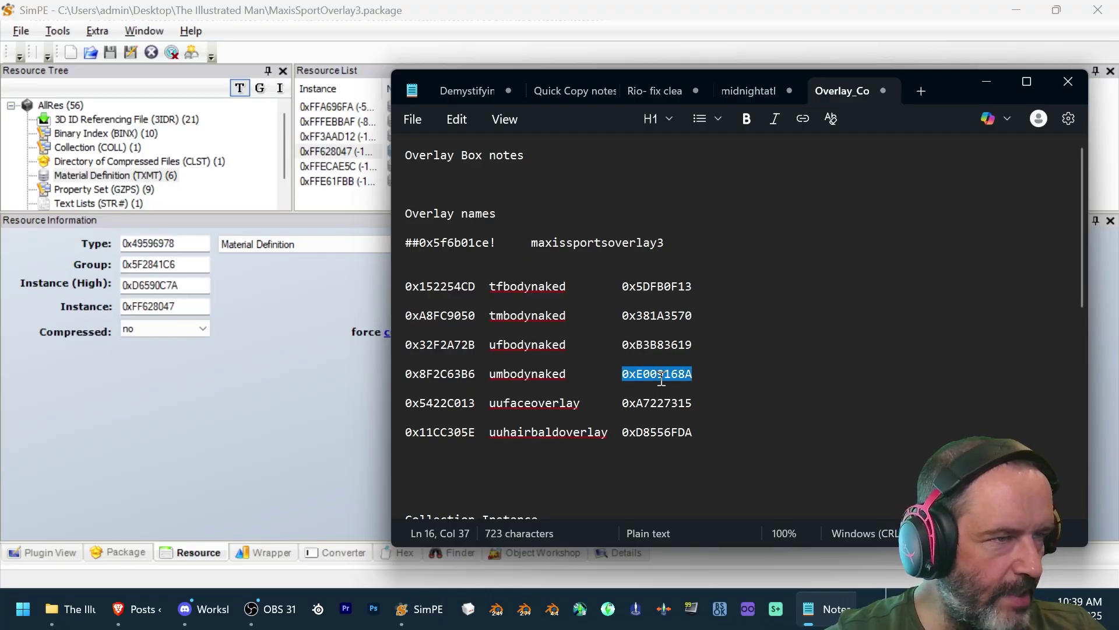
{"action": "key", "text": "ctrl+v"}
- Copy the uufaceoverlay material's high instance 0x917269E5 over the second value on its line in the notes
{"action": "key", "text": "alt+Tab"}
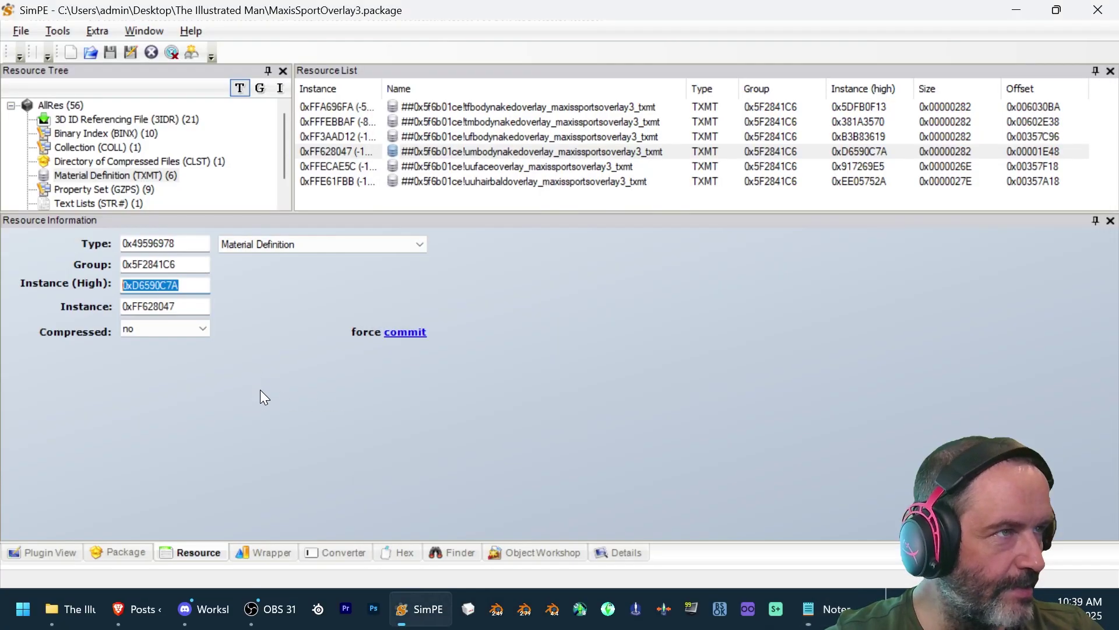
{"action": "left_click", "coordinate": [525, 168]}
{"action": "left_click_drag", "start_coordinate": [185, 285], "coordinate": [6, 289]}
{"action": "key", "text": "ctrl+c"}
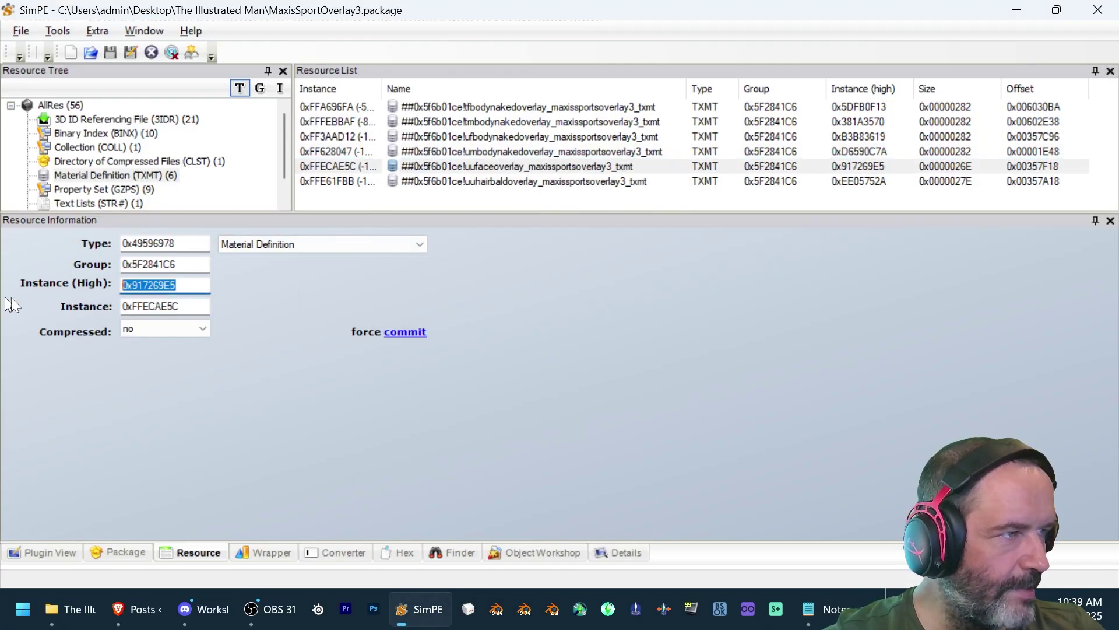
{"action": "key", "text": "alt+Tab"}
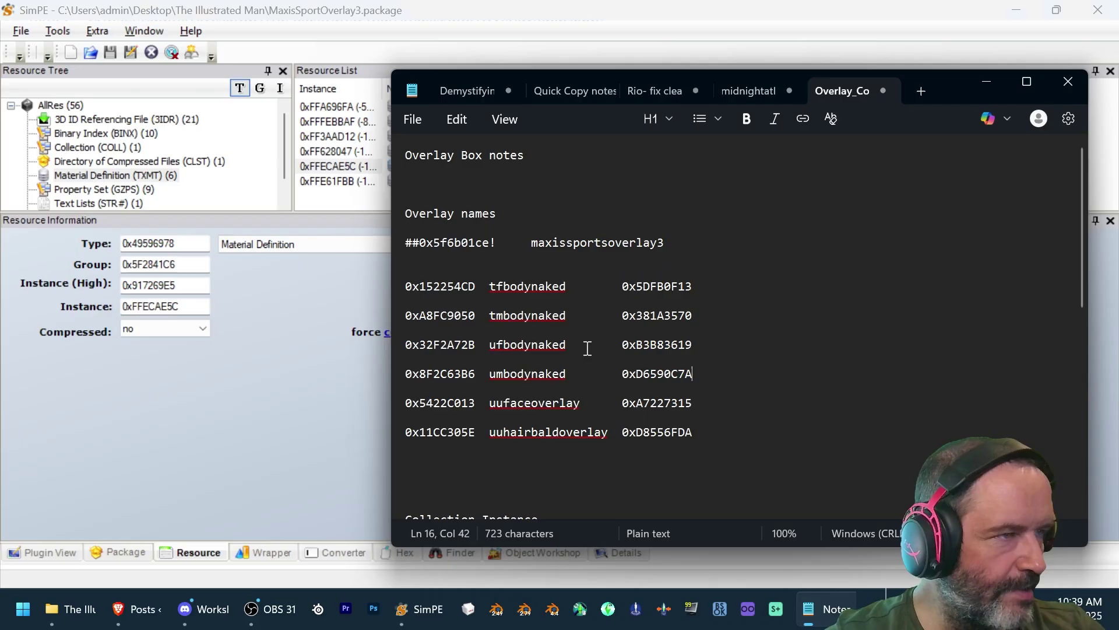
{"action": "double_click", "coordinate": [675, 403]}
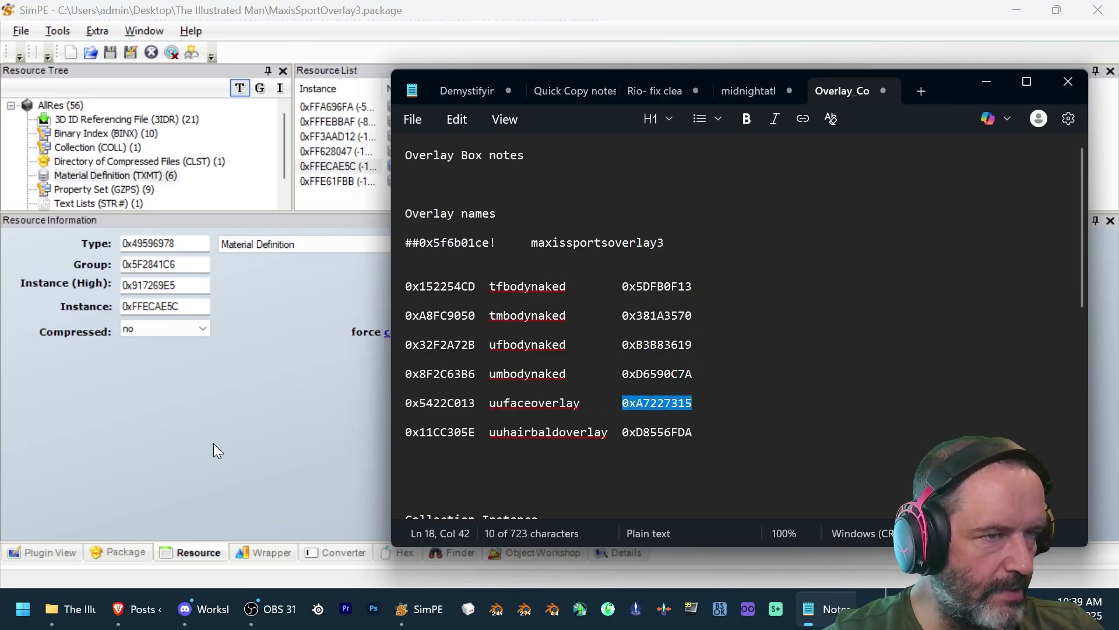
{"action": "key", "text": "ctrl+v"}
- Copy the uuhairbaldoverlay material's high instance 0xEE05752A over the second value on its line in the notes
{"action": "left_click", "coordinate": [355, 183]}
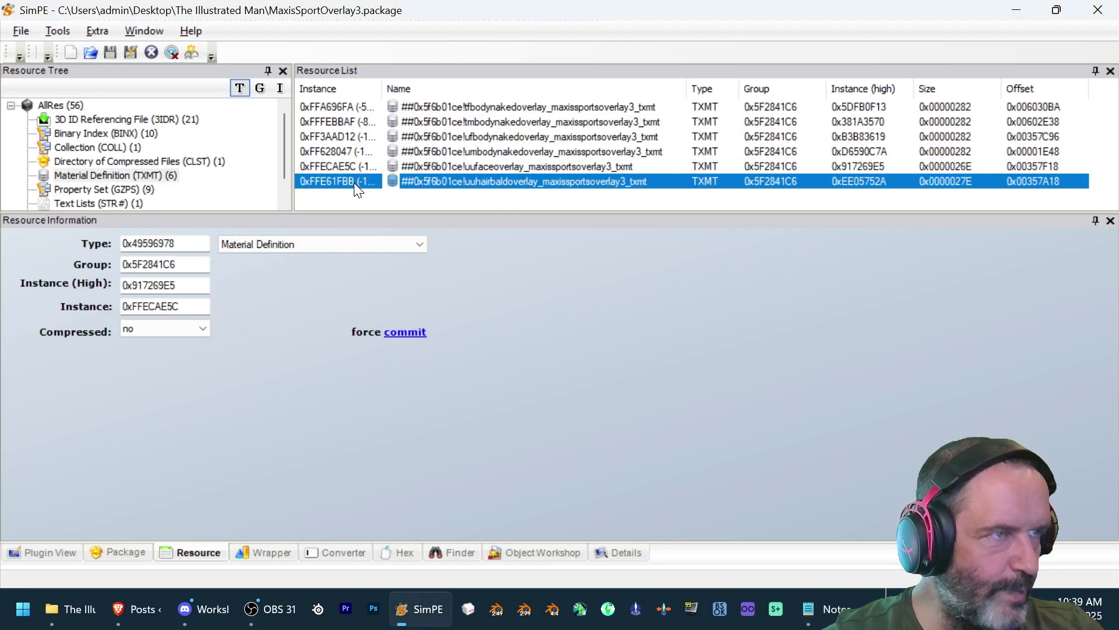
{"action": "left_click_drag", "start_coordinate": [185, 285], "coordinate": [10, 292]}
{"action": "key", "text": "ctrl+c"}
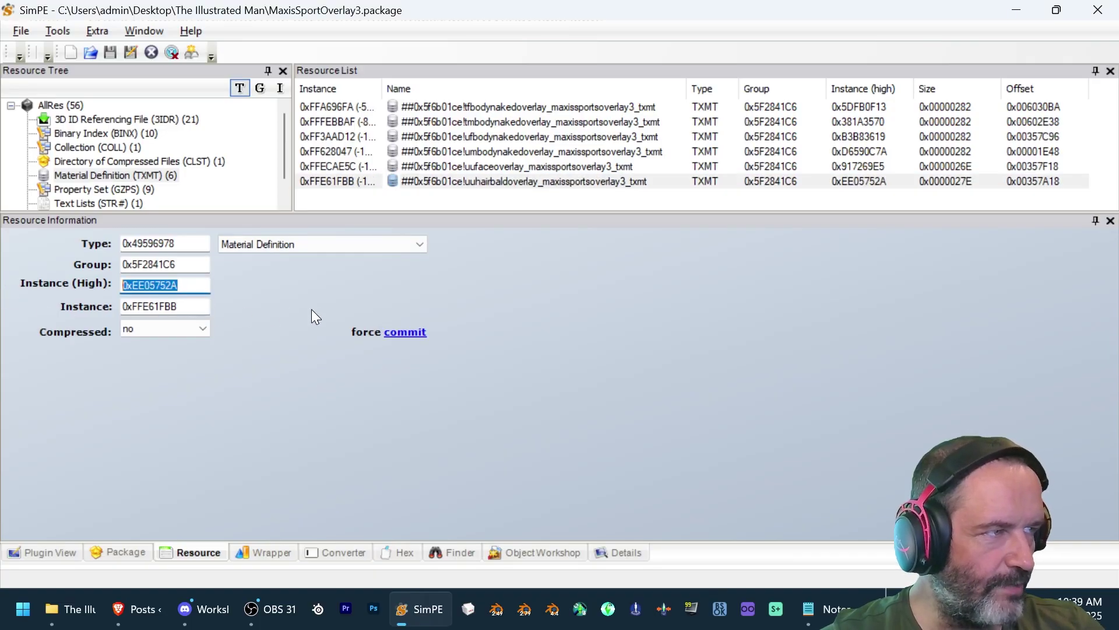
{"action": "key", "text": "alt+Tab"}
{"action": "double_click", "coordinate": [674, 432]}
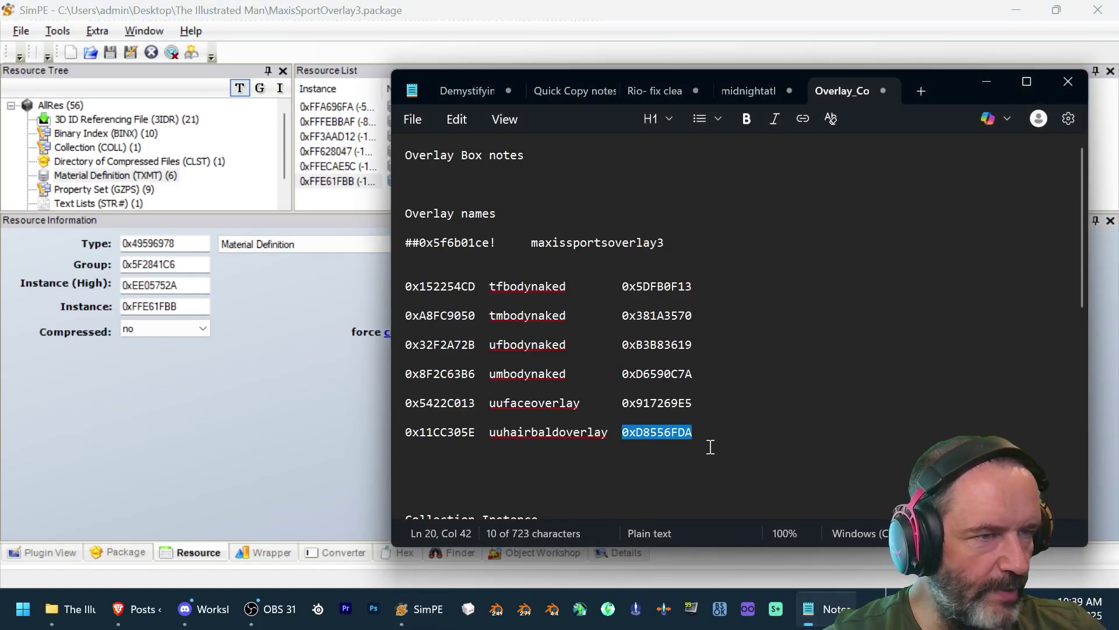
{"action": "key", "text": "ctrl+v"}
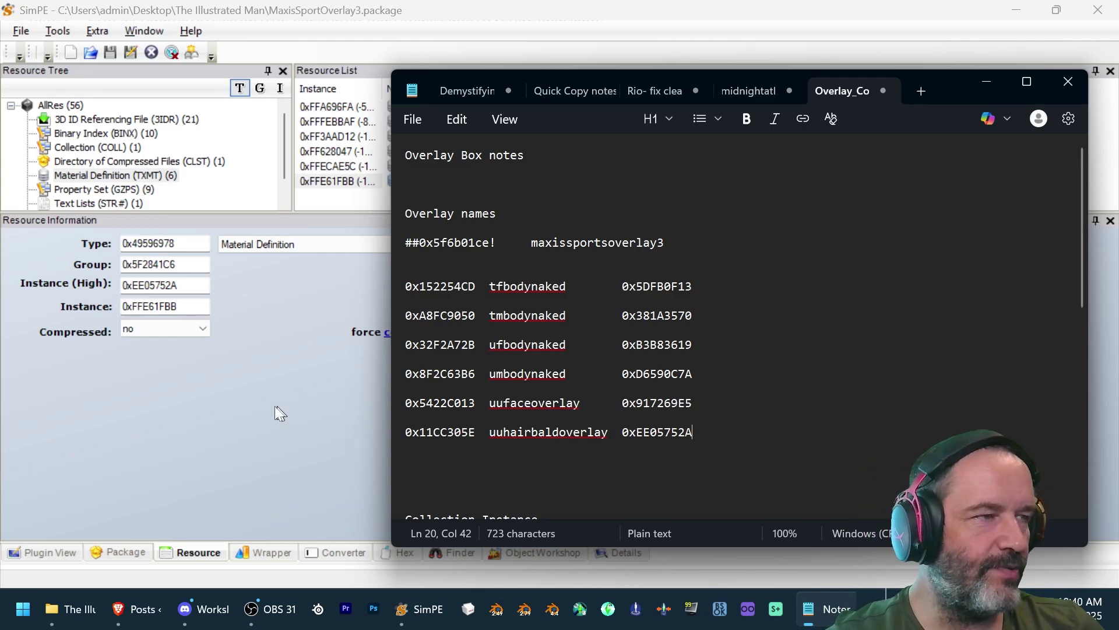
- Save the package and return to the uuhairbaldoverlay material's definition properties
{"action": "left_click", "coordinate": [210, 412]}
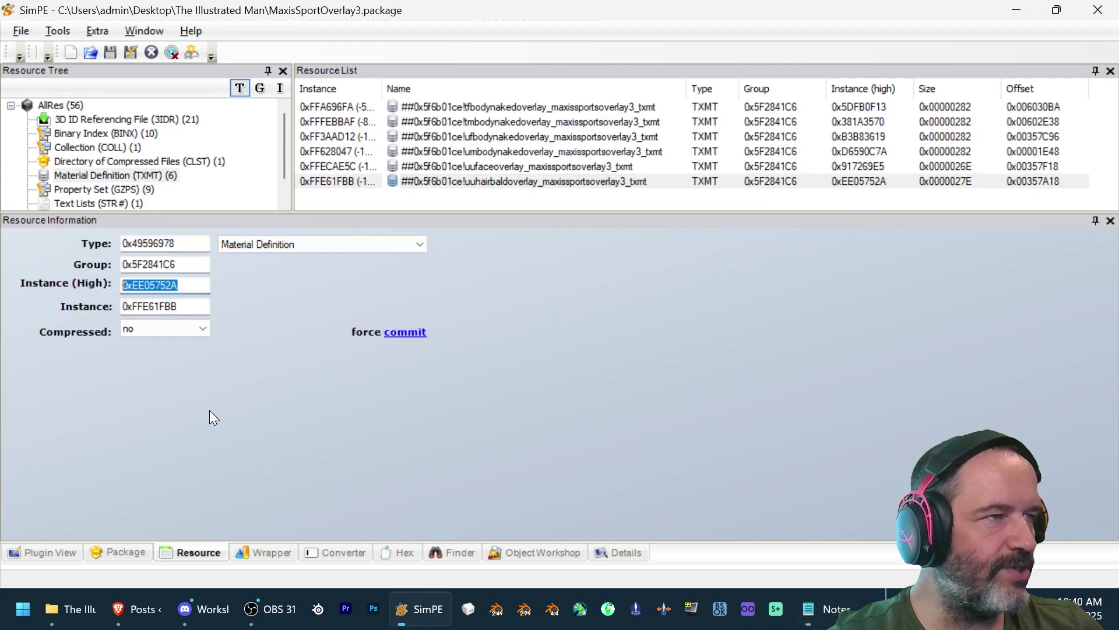
{"action": "left_click", "coordinate": [21, 30]}
{"action": "left_click", "coordinate": [52, 124]}
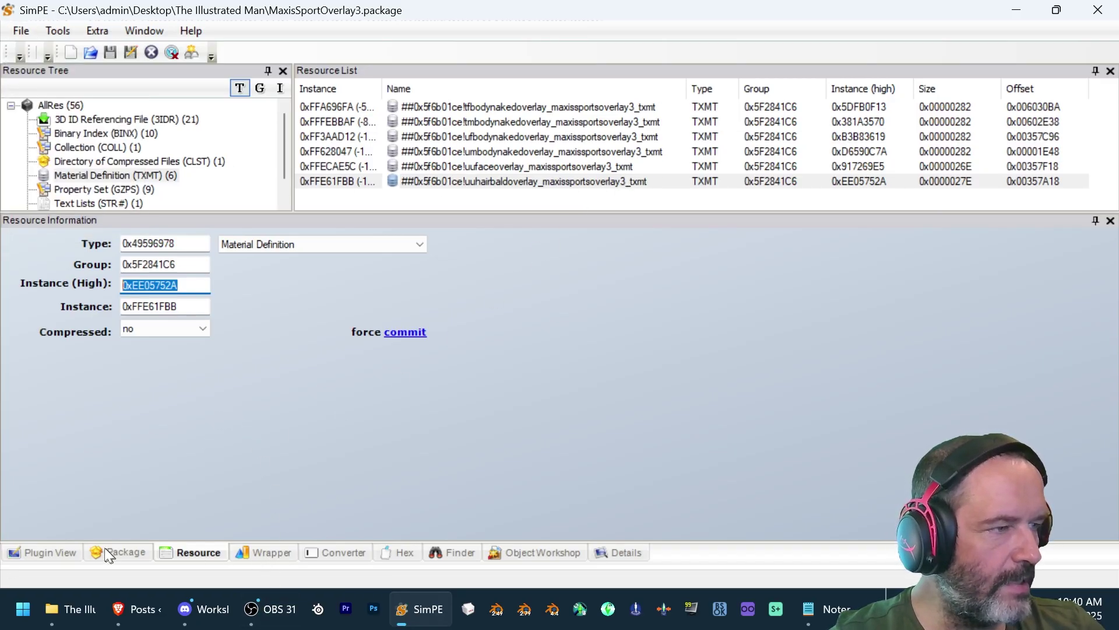
{"action": "left_click", "coordinate": [49, 552]}
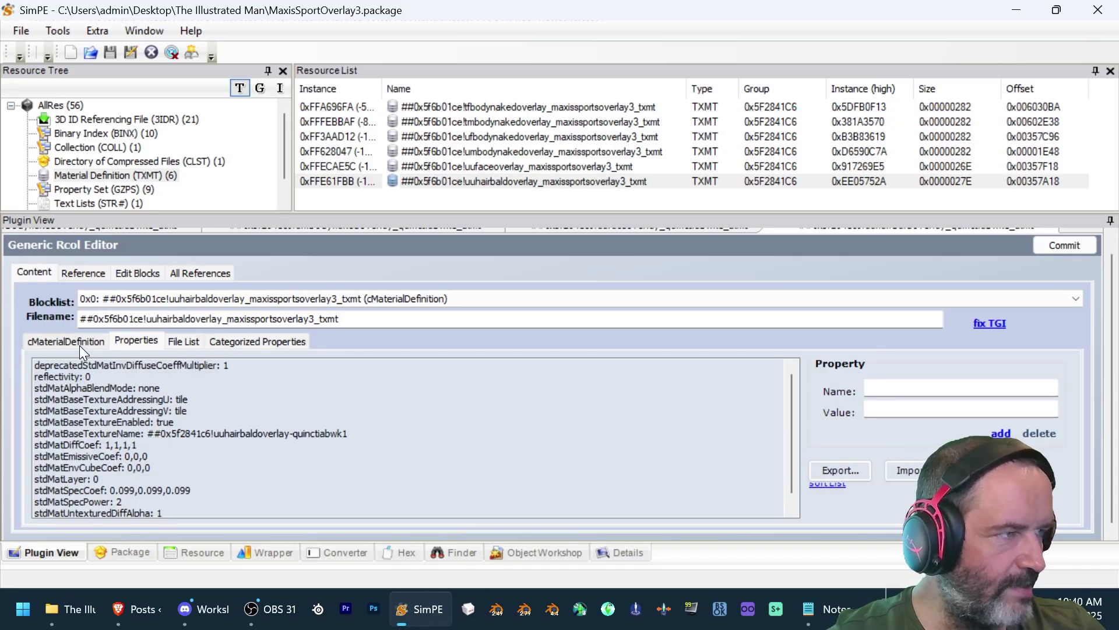
- Open the tfbodynakedoverlay material's definition and resource information, and check its high instance against the tfbodynaked line in the notes
{"action": "left_click", "coordinate": [525, 110]}
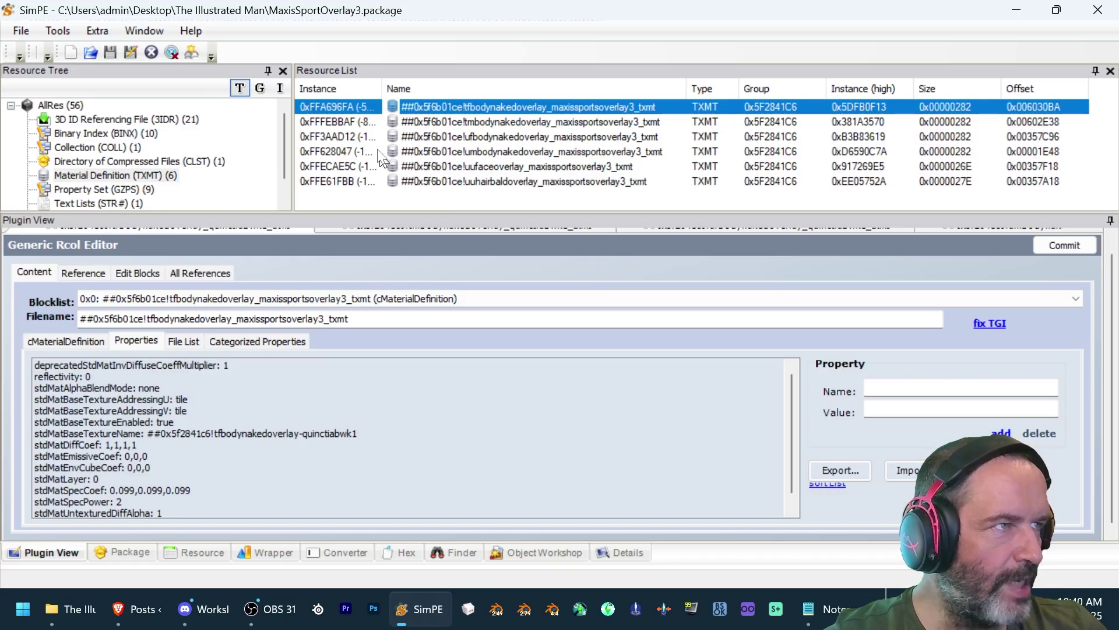
{"action": "left_click", "coordinate": [59, 344]}
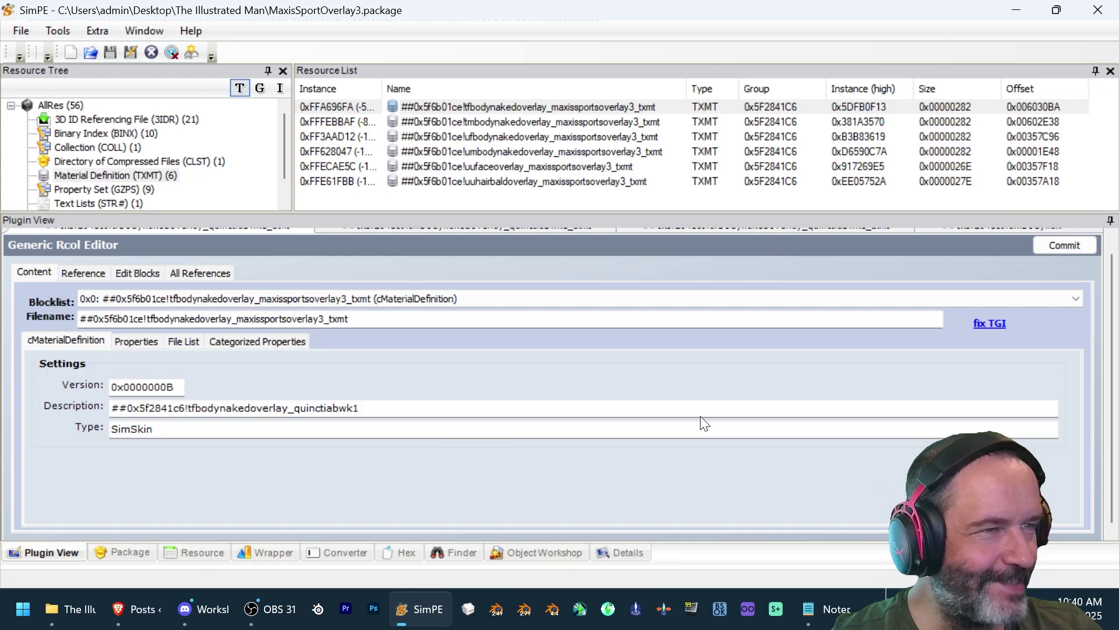
{"action": "left_click", "coordinate": [175, 557]}
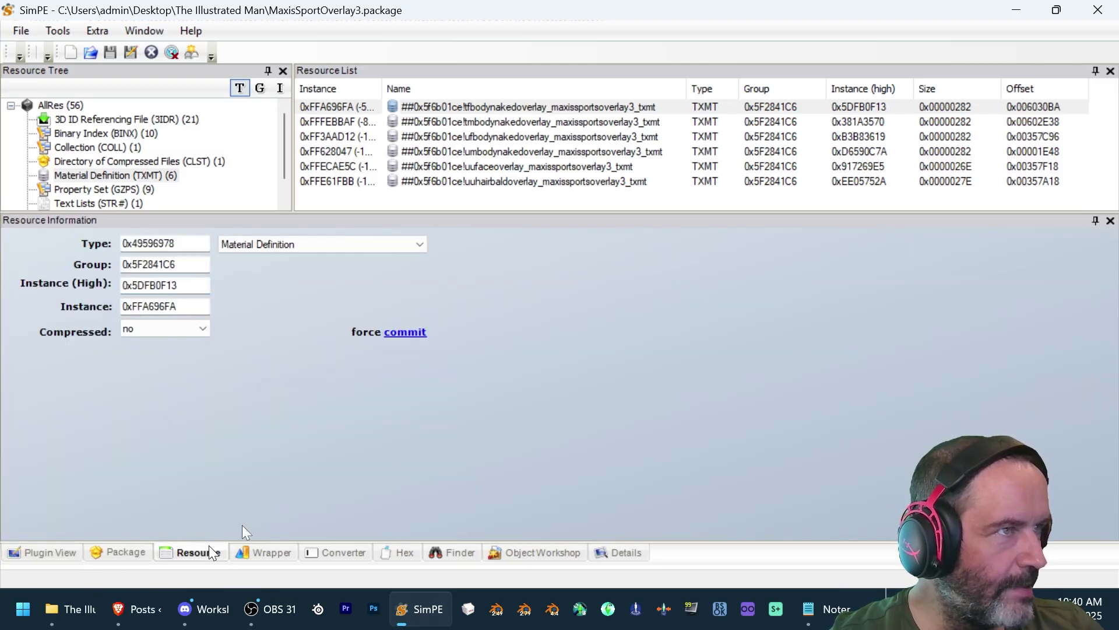
{"action": "left_click", "coordinate": [543, 107]}
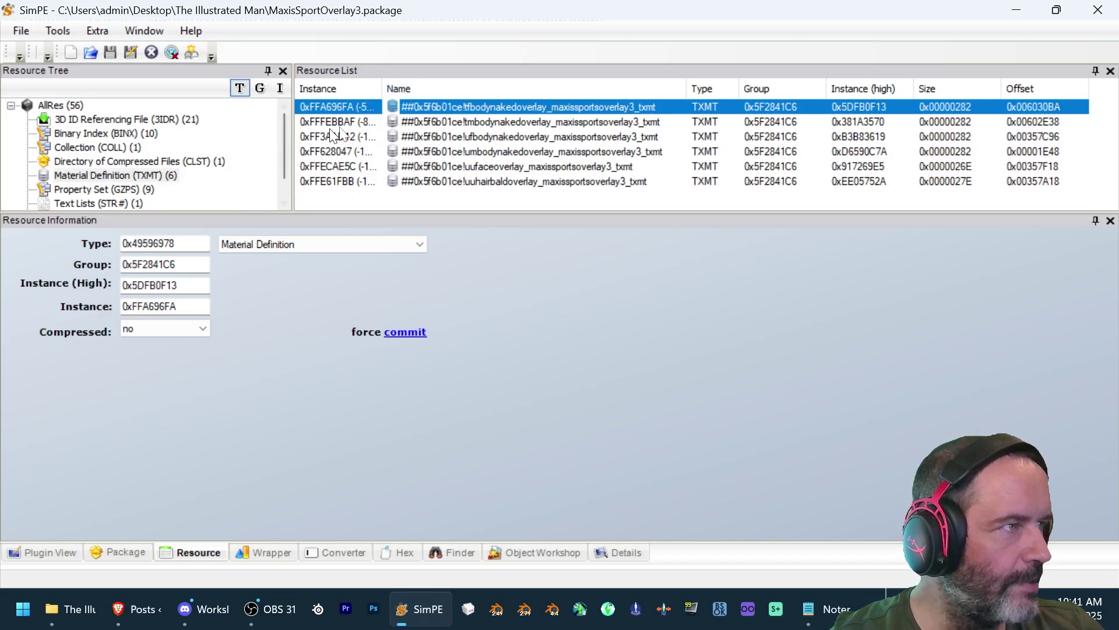
{"action": "left_click", "coordinate": [192, 285]}
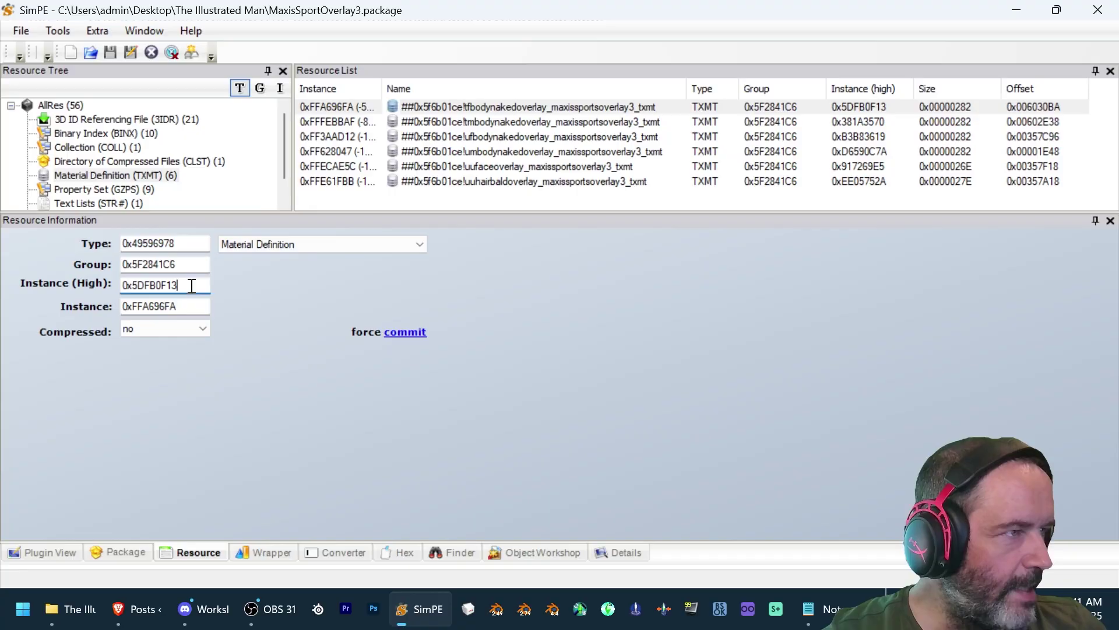
{"action": "left_click_drag", "start_coordinate": [192, 286], "coordinate": [18, 285]}
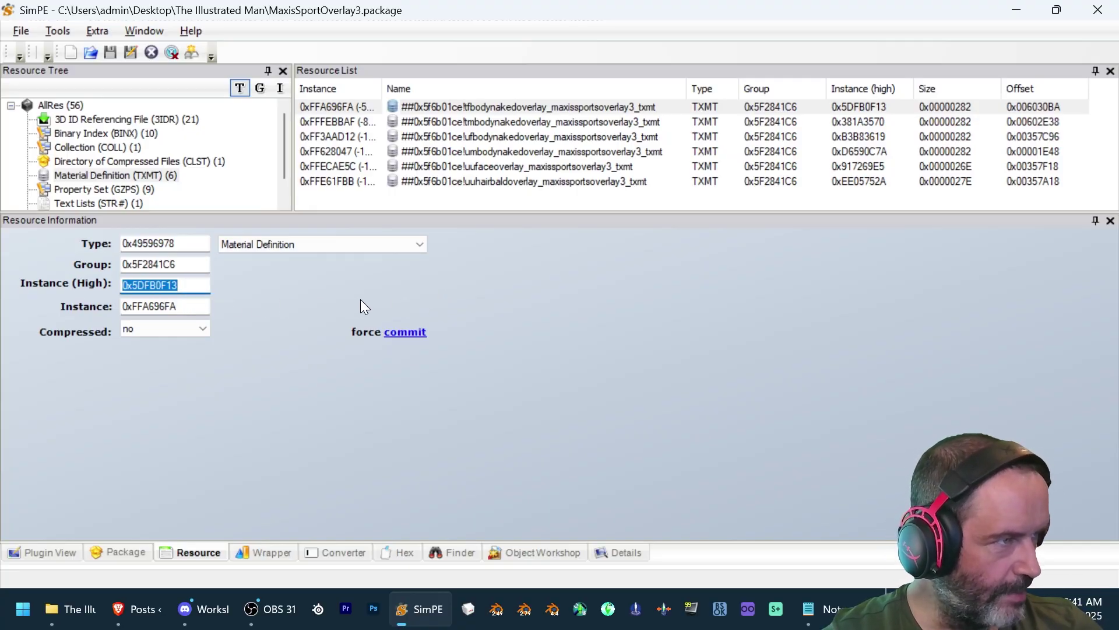
{"action": "key", "text": "alt+Tab"}
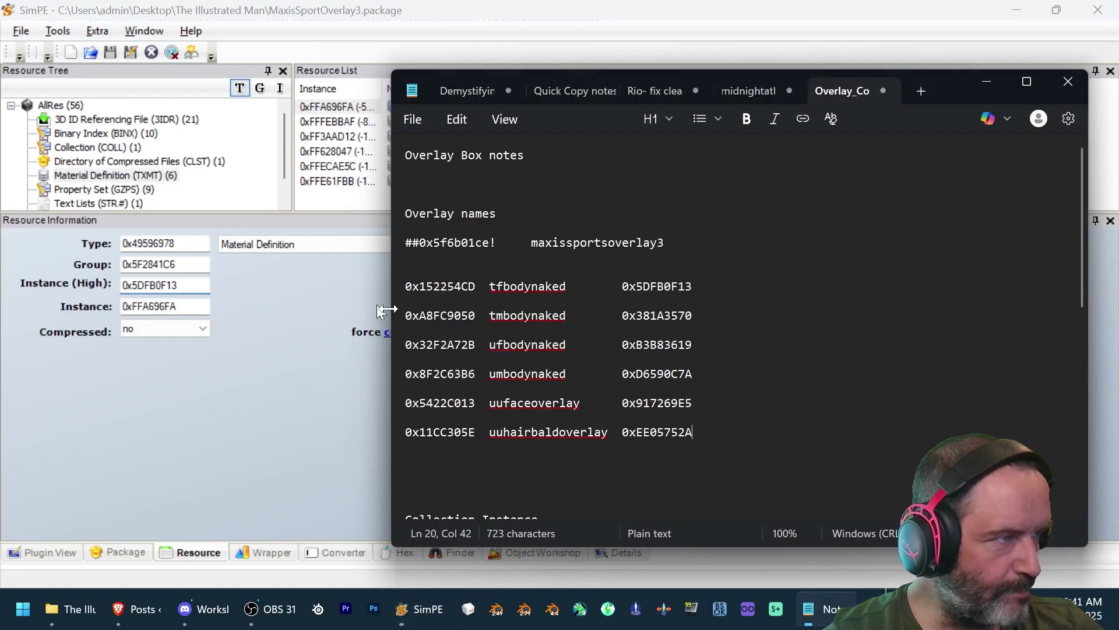
{"action": "double_click", "coordinate": [665, 289]}
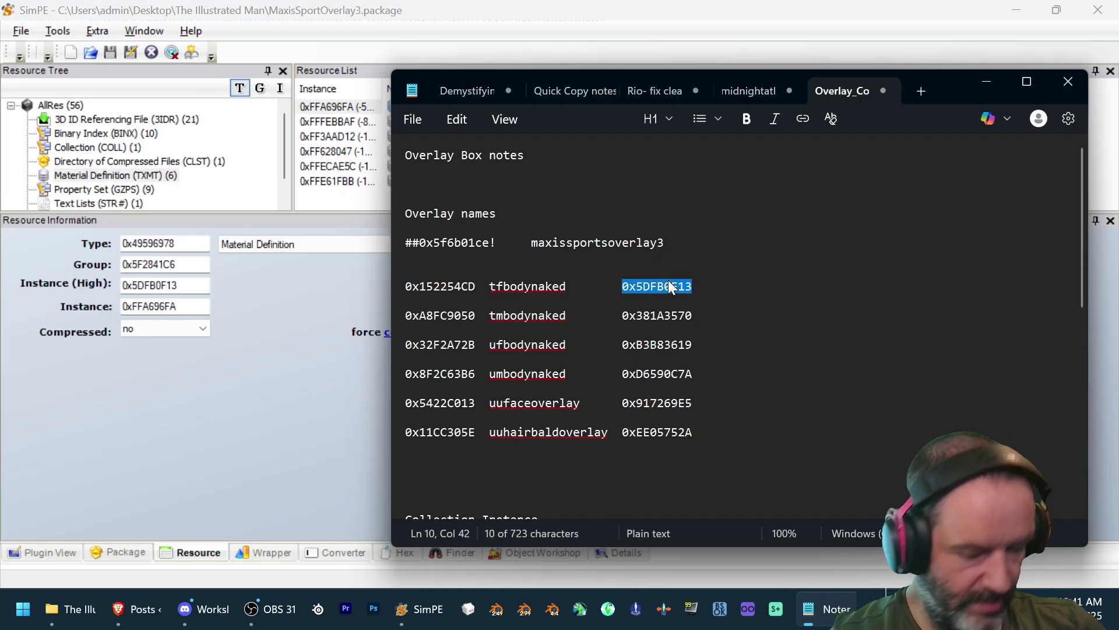
{"action": "left_click", "coordinate": [690, 292]}
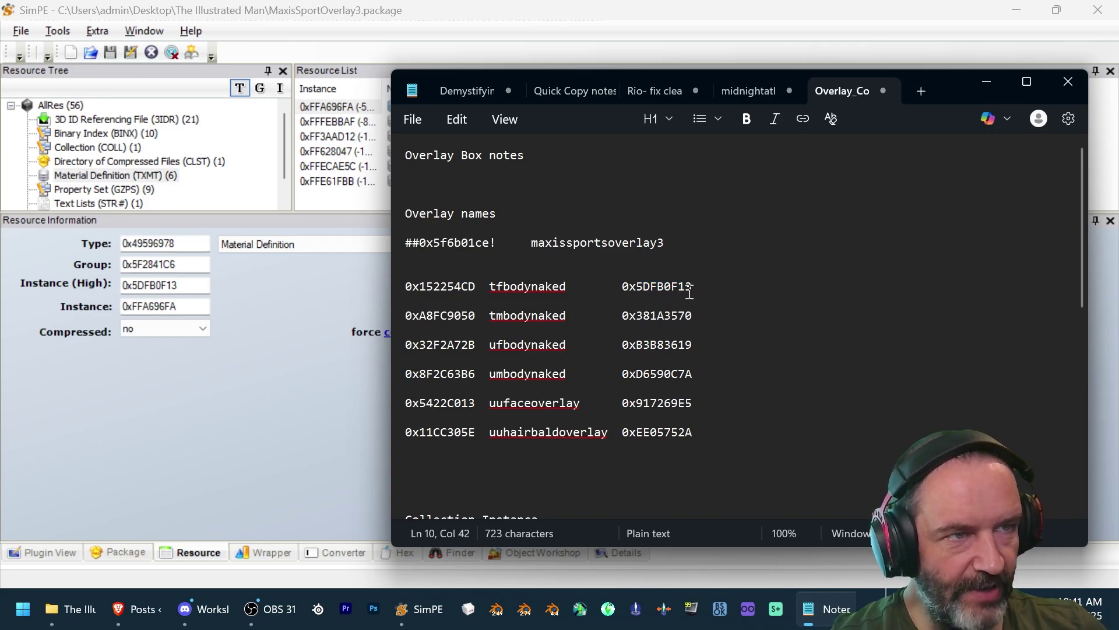
{"action": "left_click", "coordinate": [244, 437]}
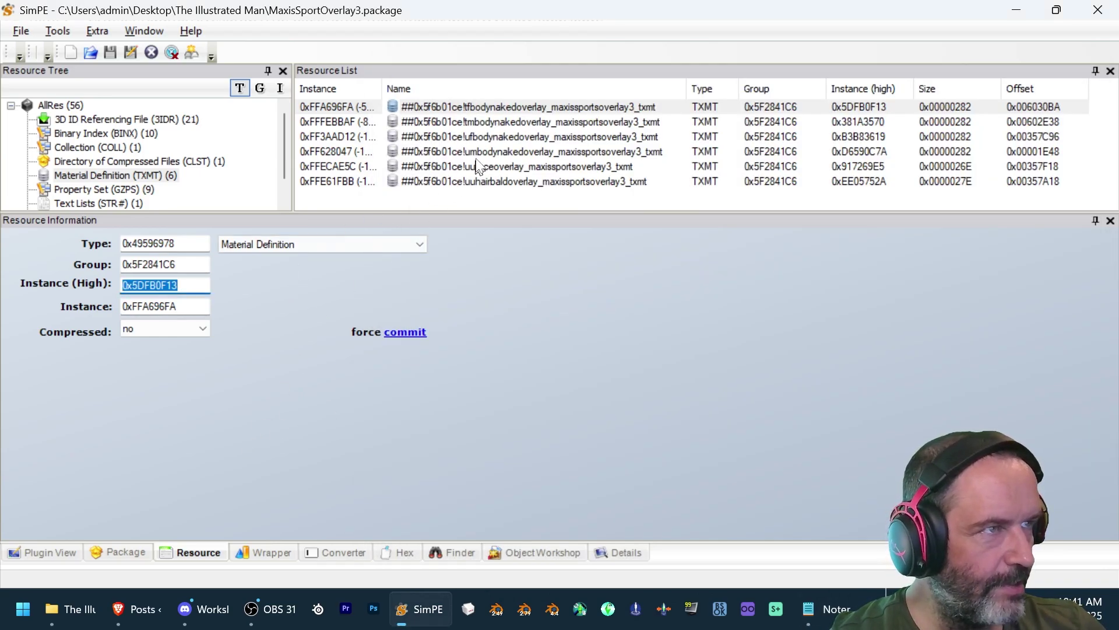
- Check the tmbodynakedoverlay material's high instance against the second value on the tmbodynaked line in the notes
{"action": "left_click", "coordinate": [484, 120]}
{"action": "double_click", "coordinate": [196, 285]}
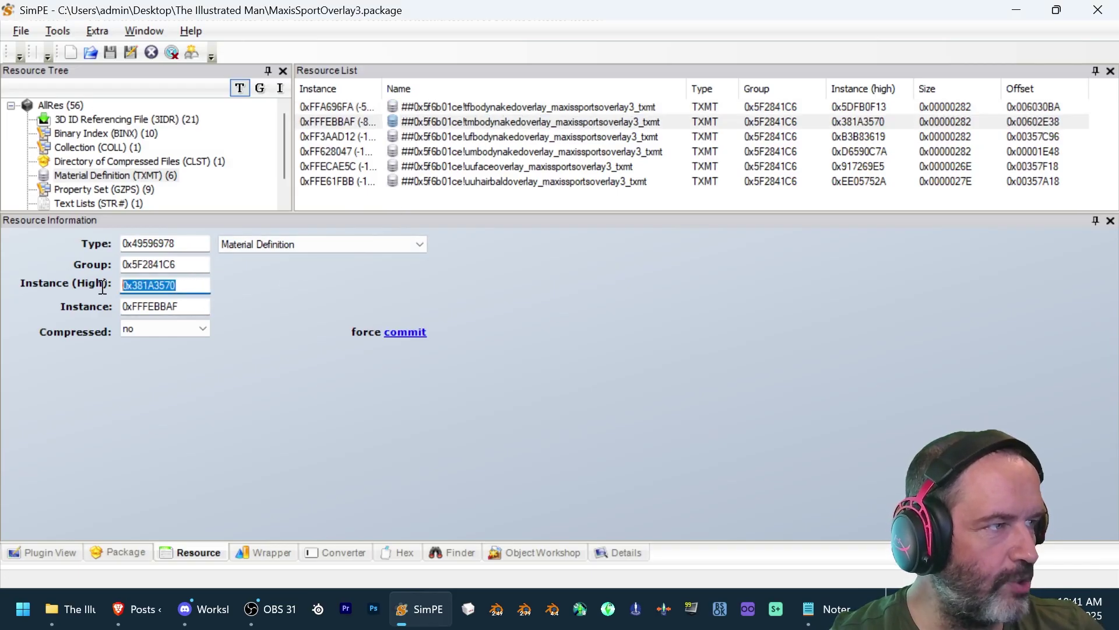
{"action": "key", "text": "alt+Tab"}
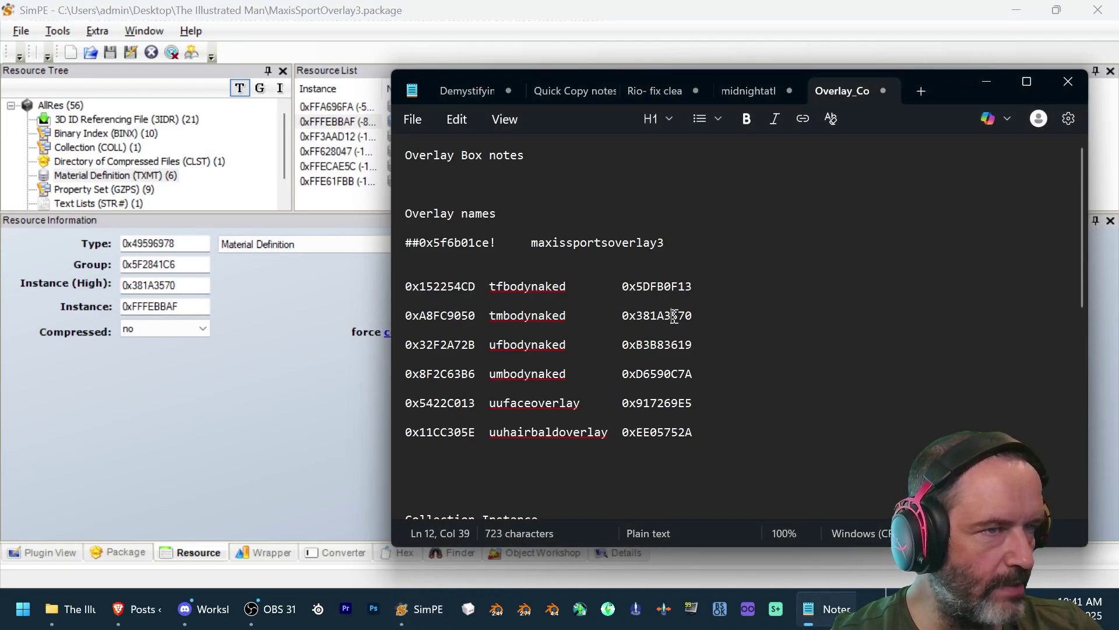
{"action": "double_click", "coordinate": [676, 315]}
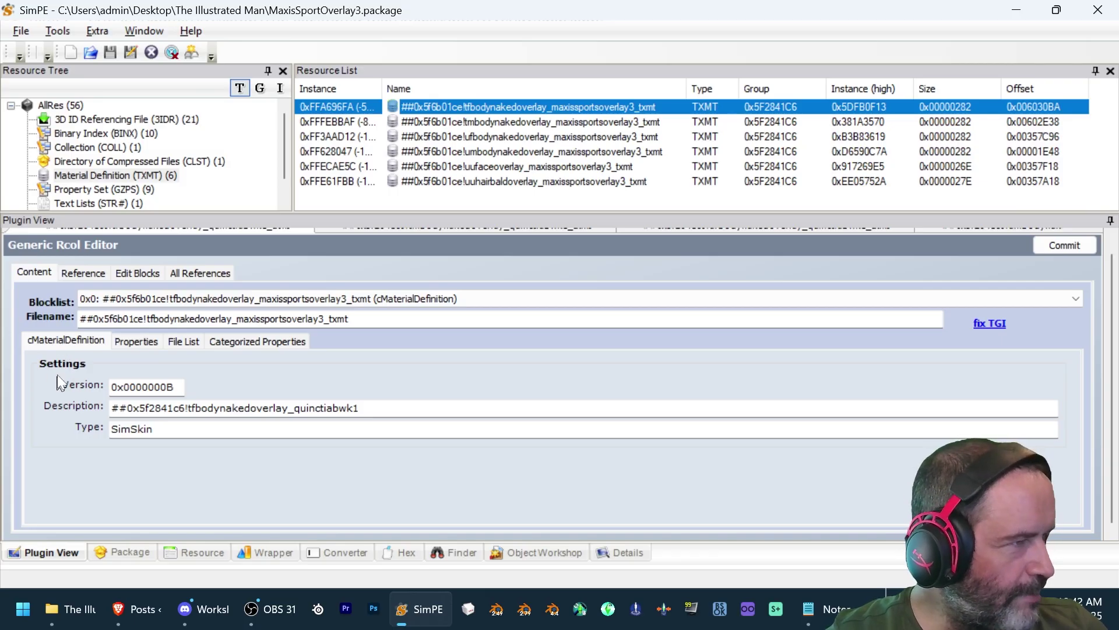
- Show the tfbodynakedoverlay material's definition settings and place the text cursor after the ##0x5f6b01ce! prefix in the notes
{"action": "left_click", "coordinate": [54, 341]}
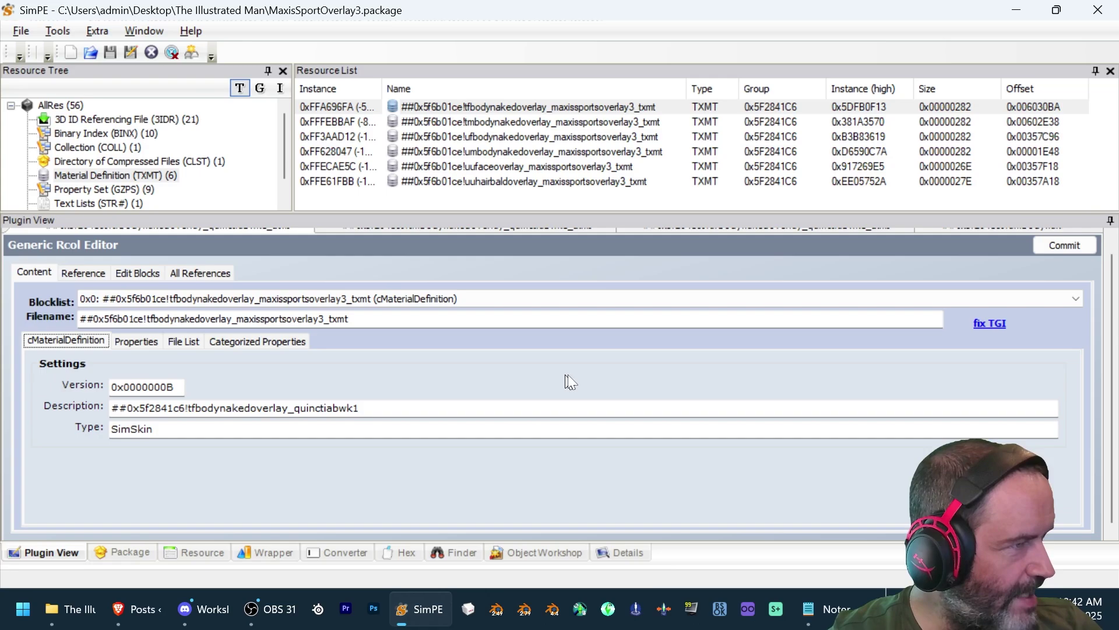
{"action": "key", "text": "alt+Tab"}
{"action": "left_click", "coordinate": [504, 245]}
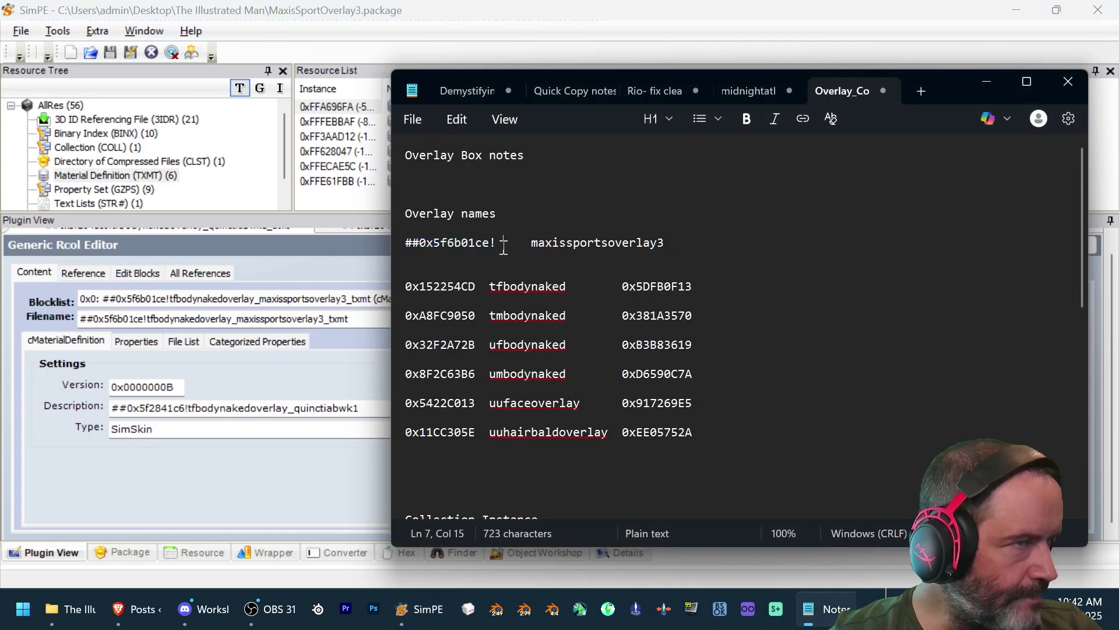
- Copy the prefix ##0x5f6b01ce! from the overlay notes, replace the prefix in the tfbodynakedoverlay material's description with it, and commit
{"action": "left_click_drag", "start_coordinate": [496, 242], "coordinate": [388, 243]}
{"action": "key", "text": "ctrl+c"}
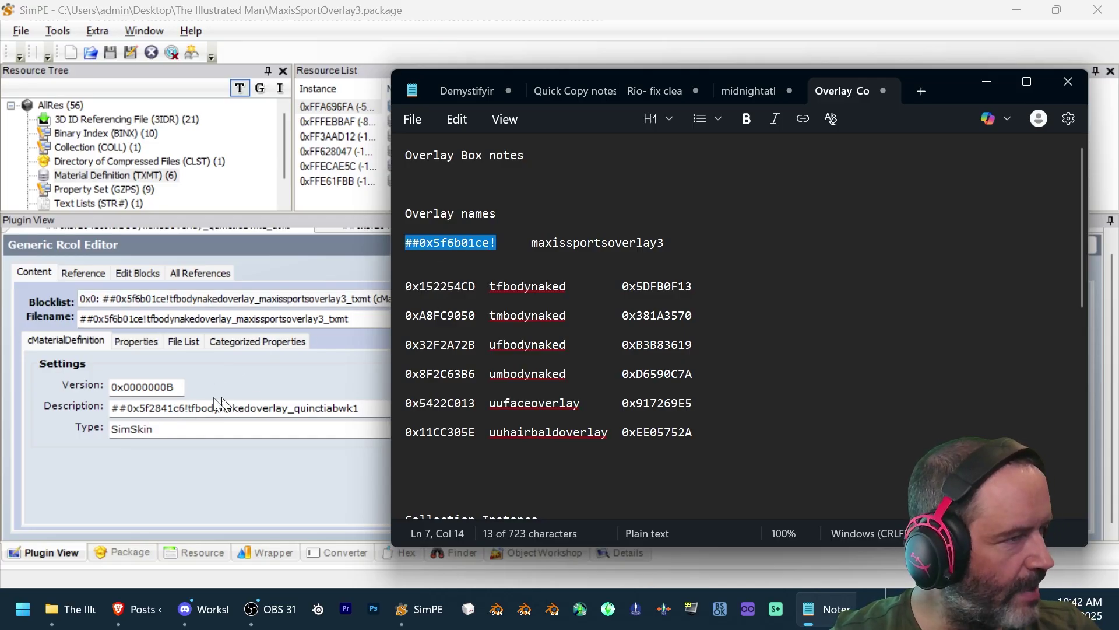
{"action": "left_click", "coordinate": [213, 429]}
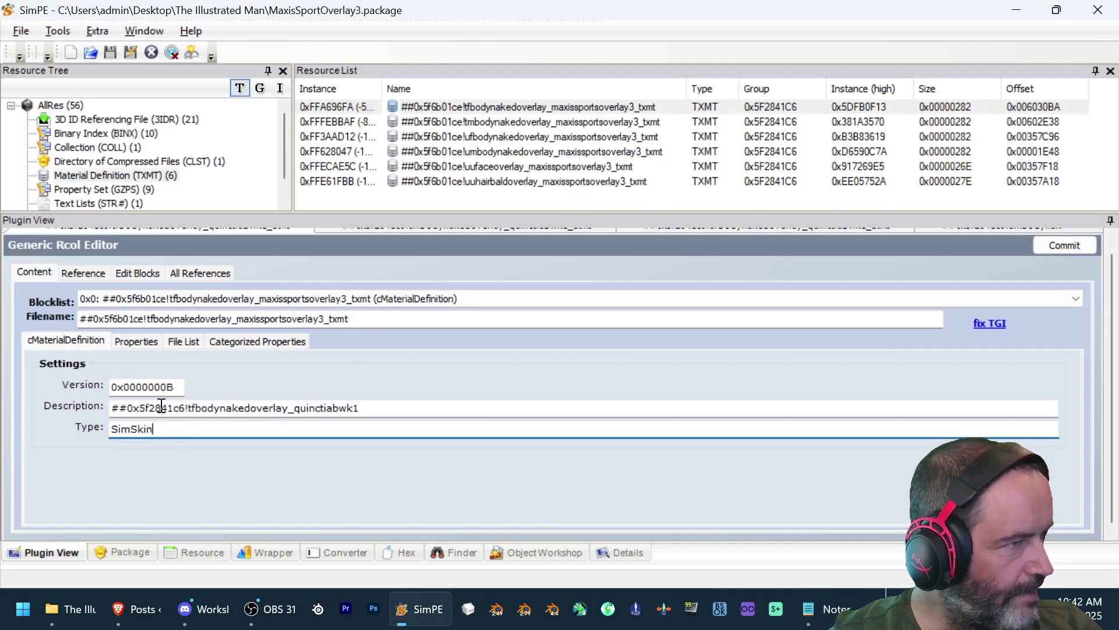
{"action": "double_click", "coordinate": [161, 407]}
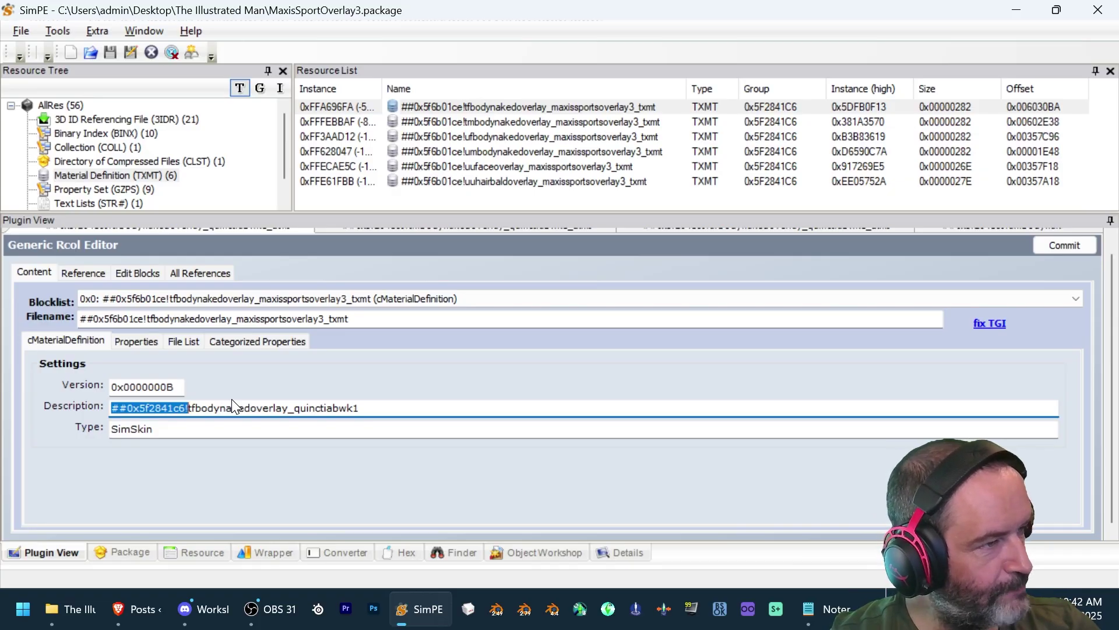
{"action": "key", "text": "ctrl+v"}
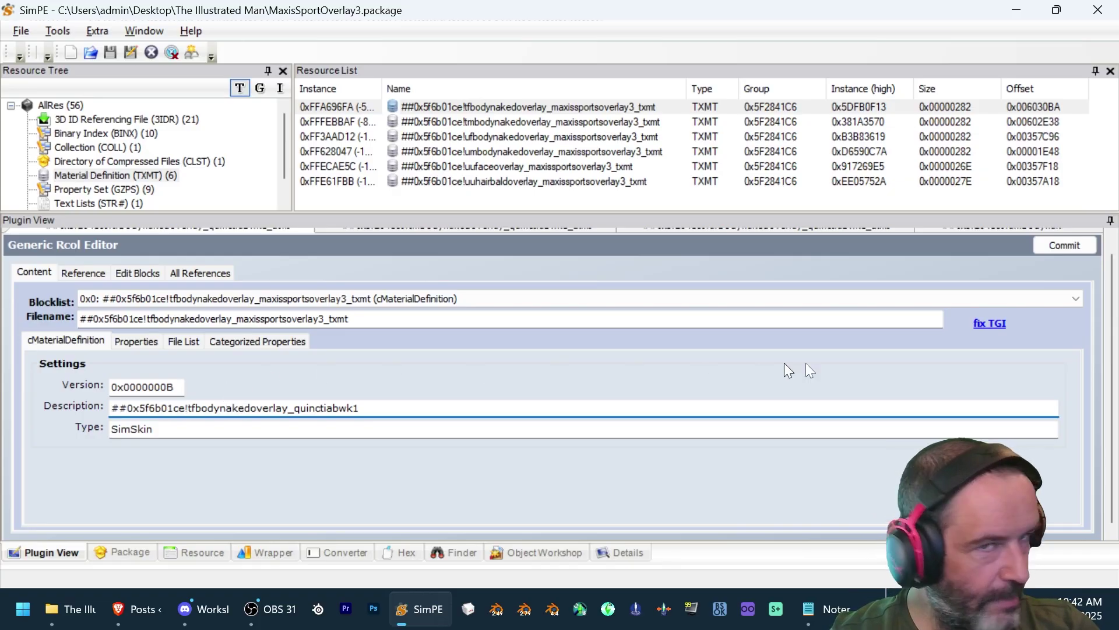
{"action": "left_click", "coordinate": [1078, 245]}
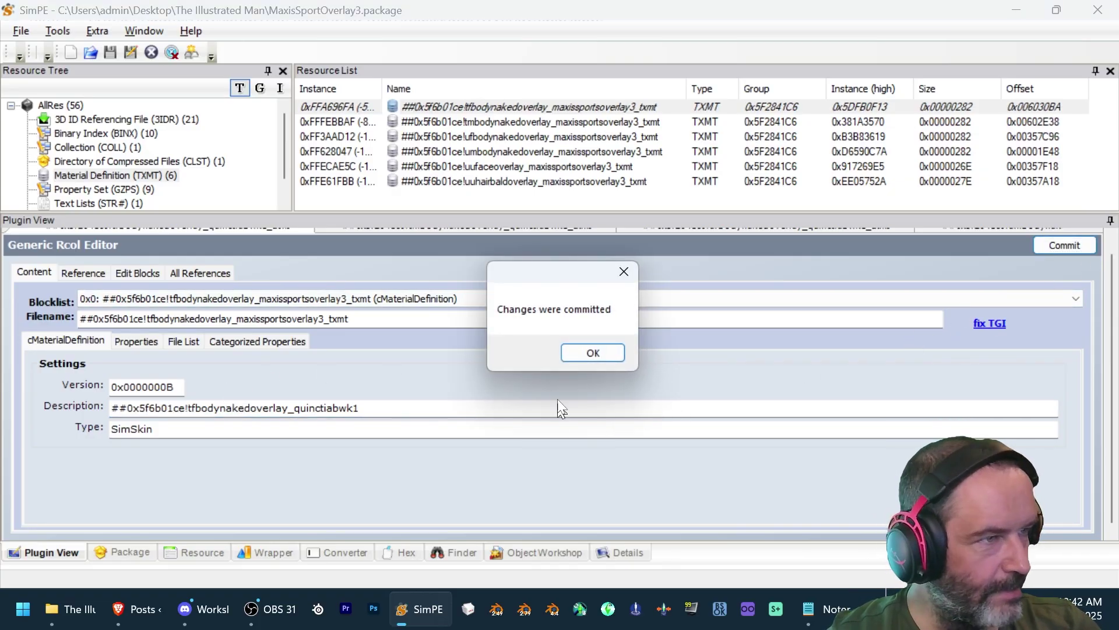
{"action": "left_click", "coordinate": [578, 361]}
- Replace the prefix of the tfbodynakedoverlay material's stdMatBaseTextureName value with ##0x5f6b01ce!
{"action": "left_click", "coordinate": [152, 343]}
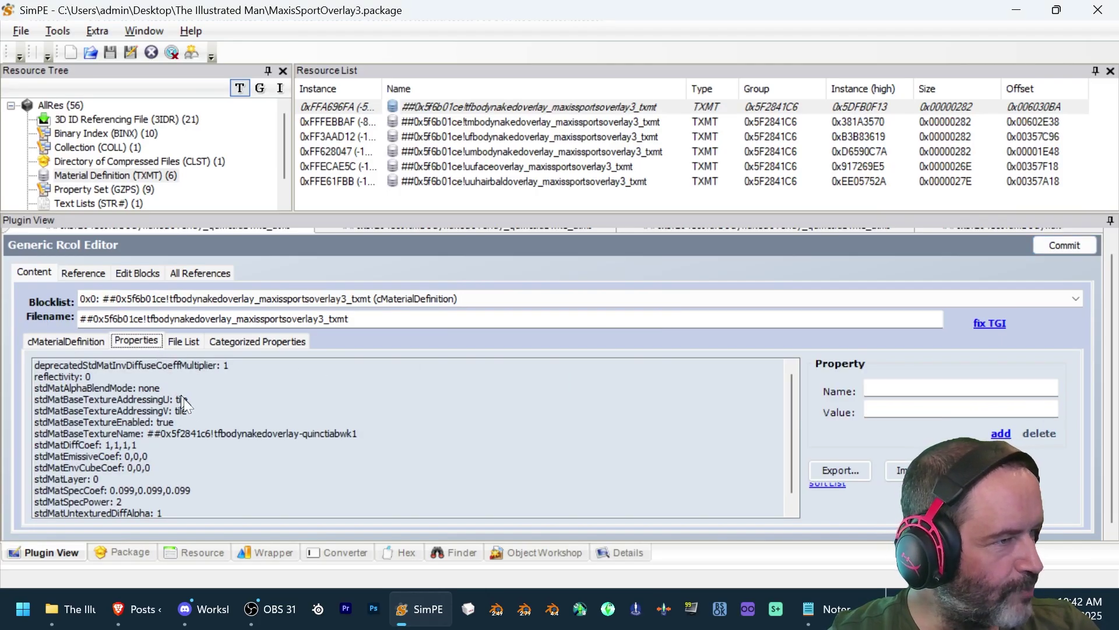
{"action": "left_click", "coordinate": [85, 345]}
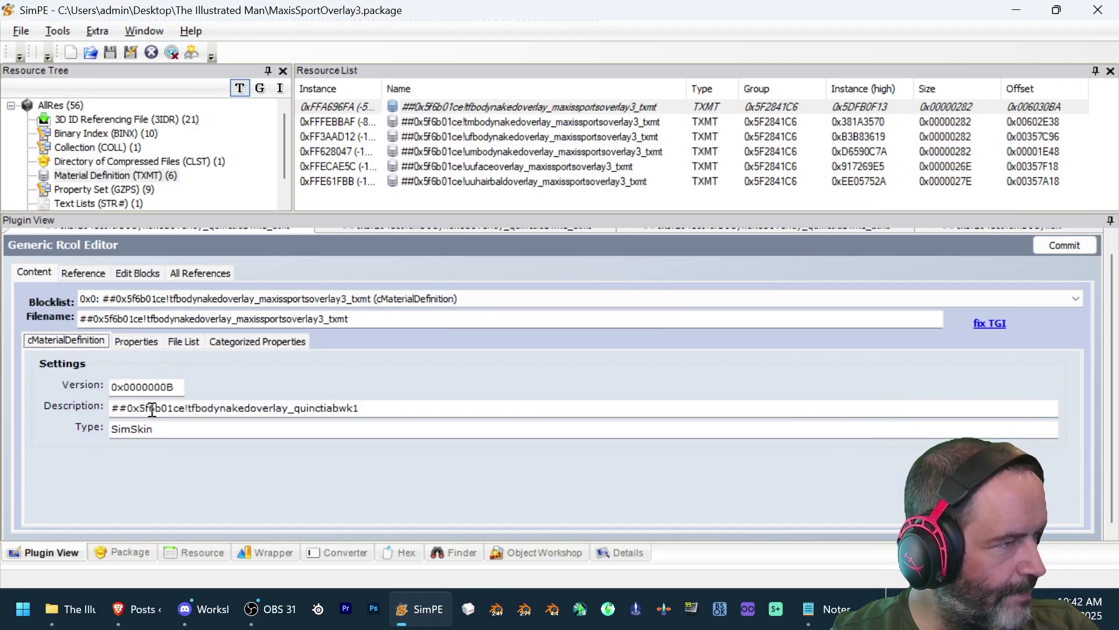
{"action": "left_click", "coordinate": [152, 410]}
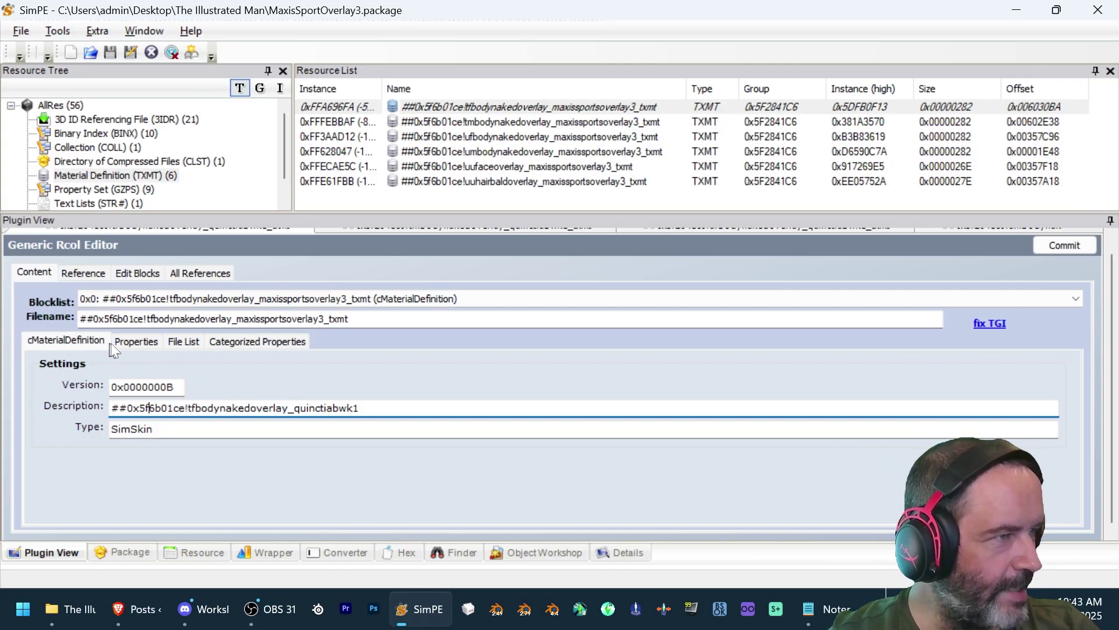
{"action": "left_click", "coordinate": [155, 343]}
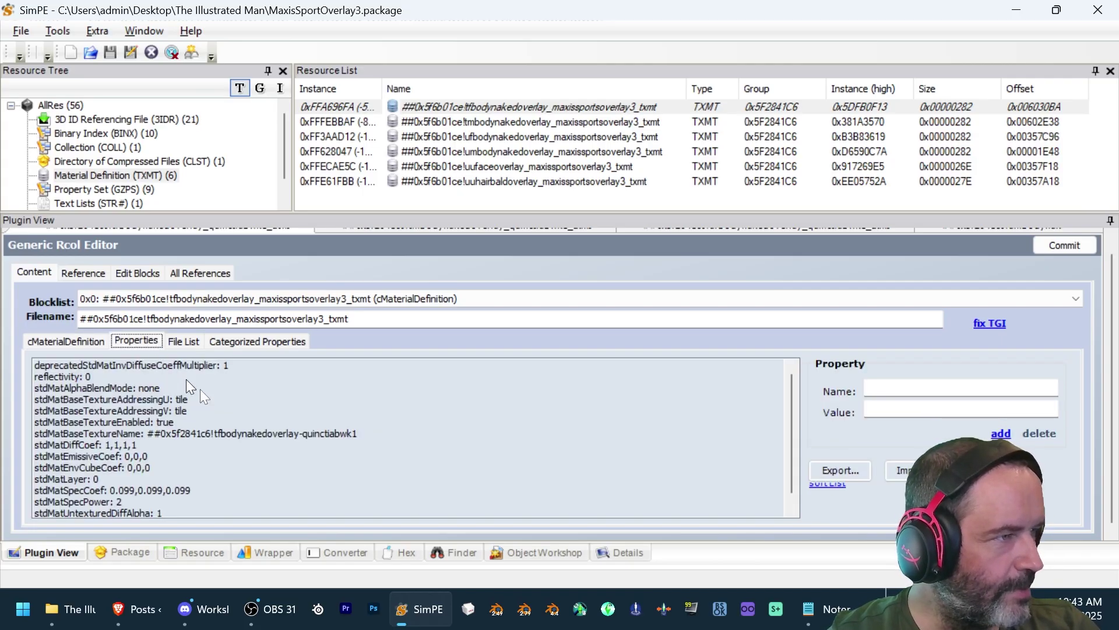
{"action": "left_click", "coordinate": [251, 436]}
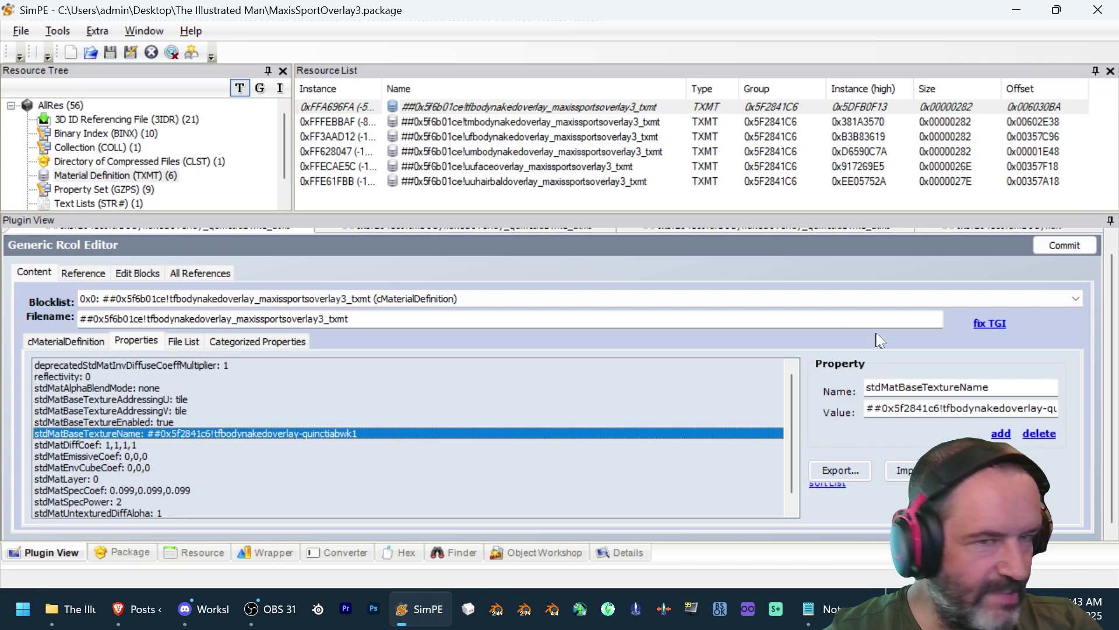
{"action": "double_click", "coordinate": [889, 408]}
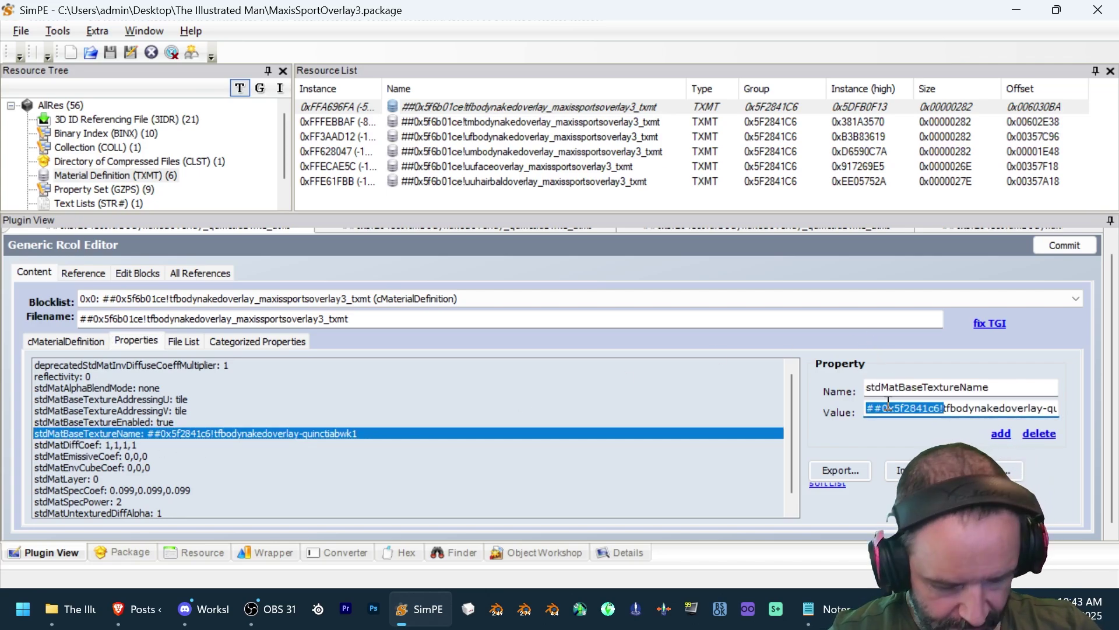
{"action": "key", "text": "ctrl+v"}
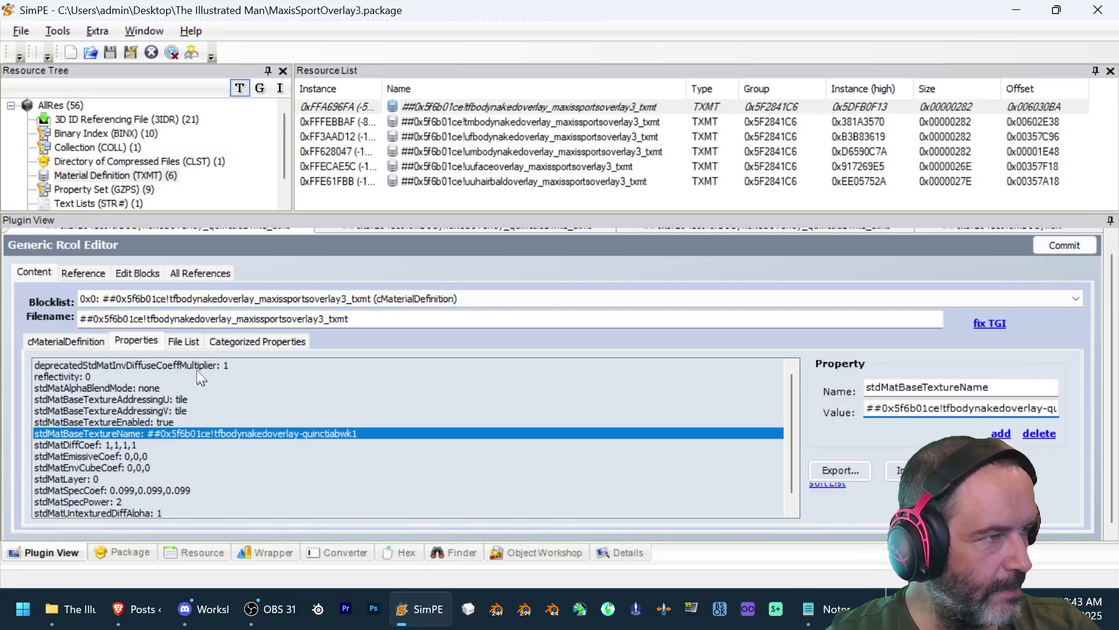
- Change the tfbodynakedoverlay file list entry's prefix to ##0x5f6b01ce! and commit the material definition
{"action": "left_click", "coordinate": [183, 341]}
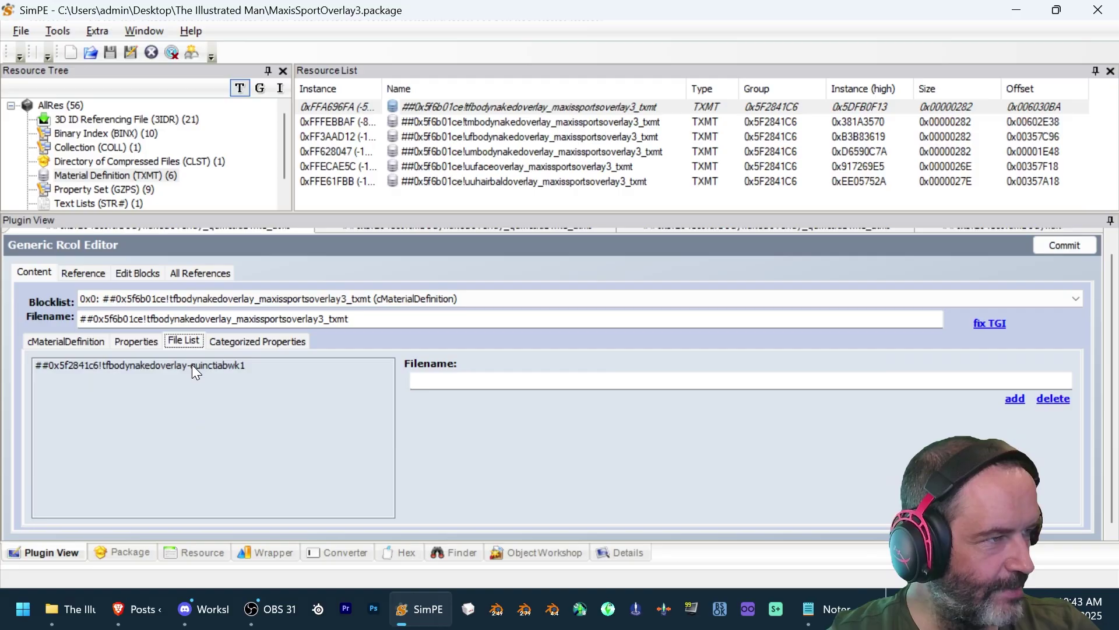
{"action": "left_click", "coordinate": [191, 365]}
{"action": "double_click", "coordinate": [452, 379]}
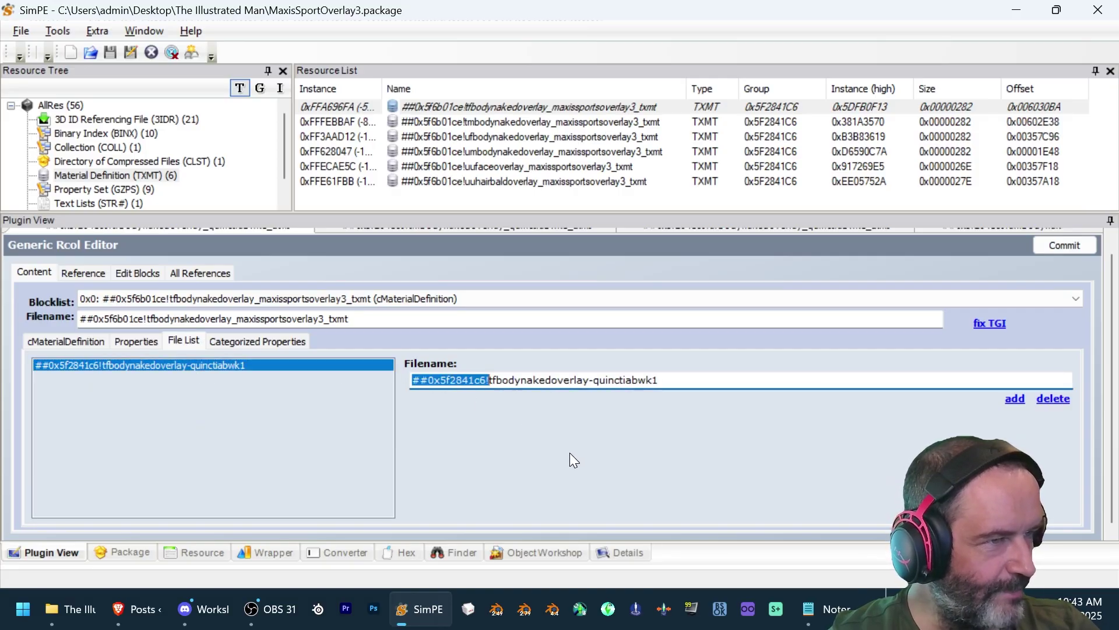
{"action": "key", "text": "ctrl+v"}
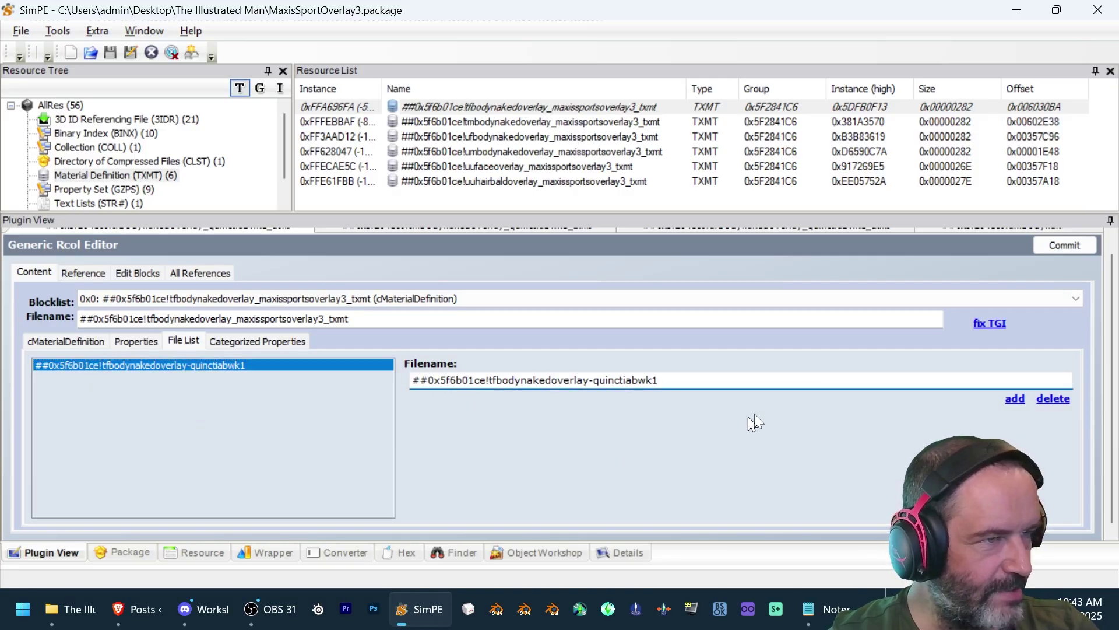
{"action": "left_click", "coordinate": [1056, 244]}
{"action": "left_click", "coordinate": [589, 353]}
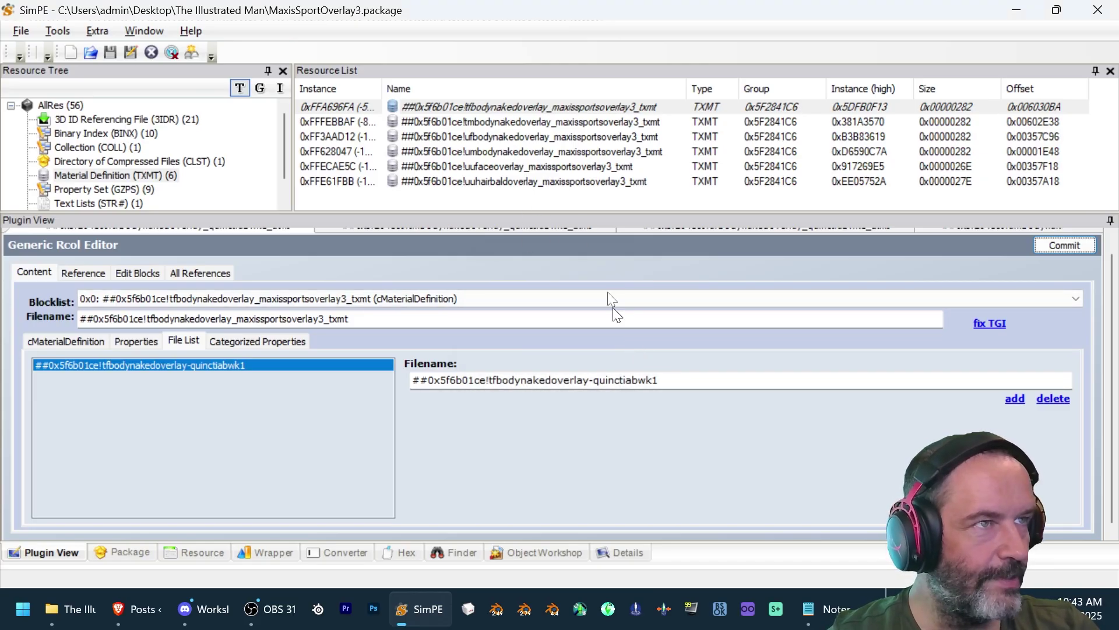
- In the tmbodynakedoverlay material definition, change the prefix of the description and the stdMatBaseTextureName value to ##0x5f6b01ce!
{"action": "left_click", "coordinate": [554, 121]}
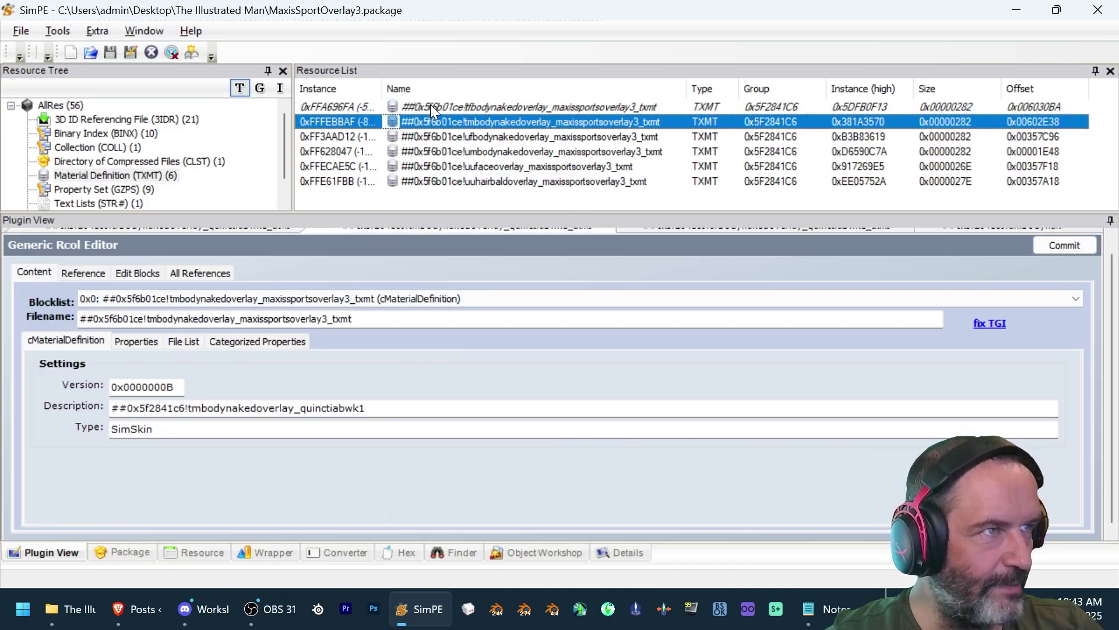
{"action": "left_click", "coordinate": [75, 344]}
{"action": "double_click", "coordinate": [153, 410]}
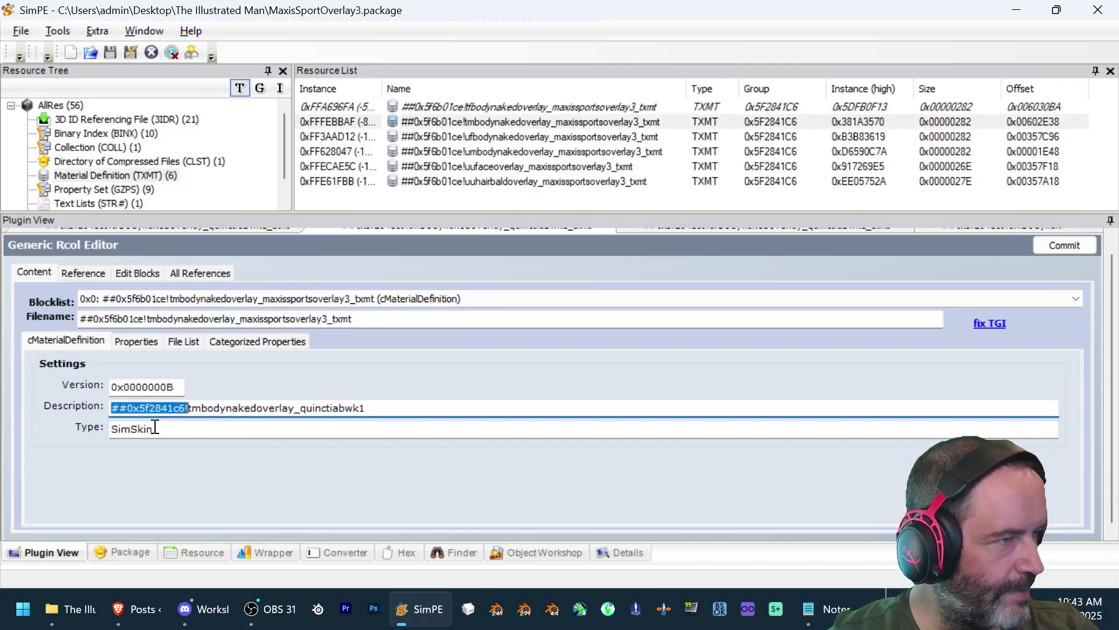
{"action": "key", "text": "ctrl+v"}
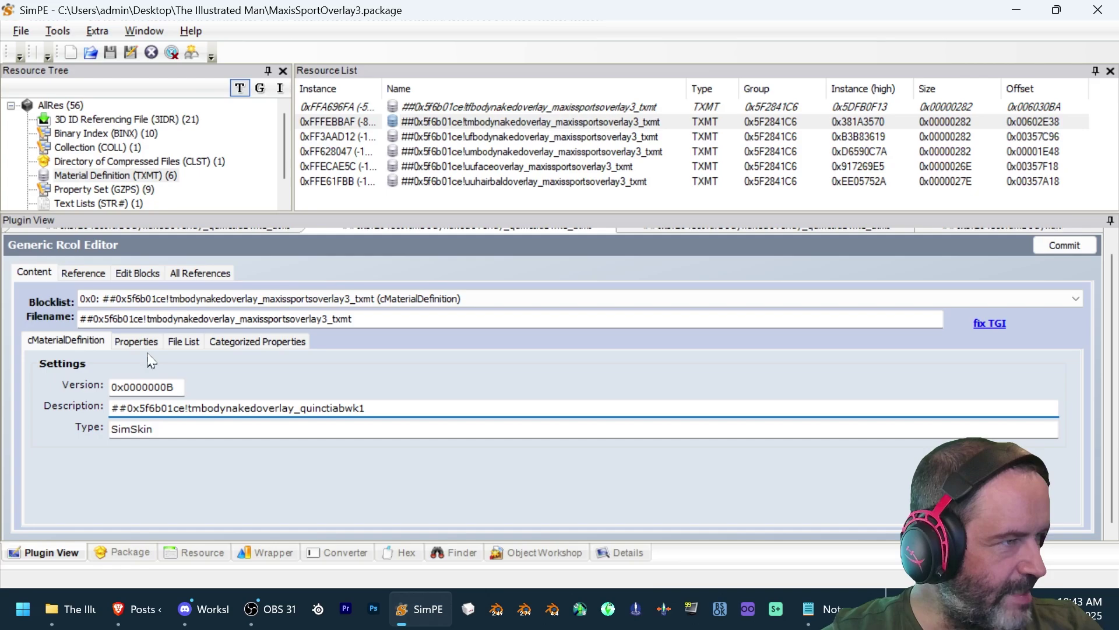
{"action": "left_click", "coordinate": [145, 342]}
{"action": "left_click", "coordinate": [231, 434]}
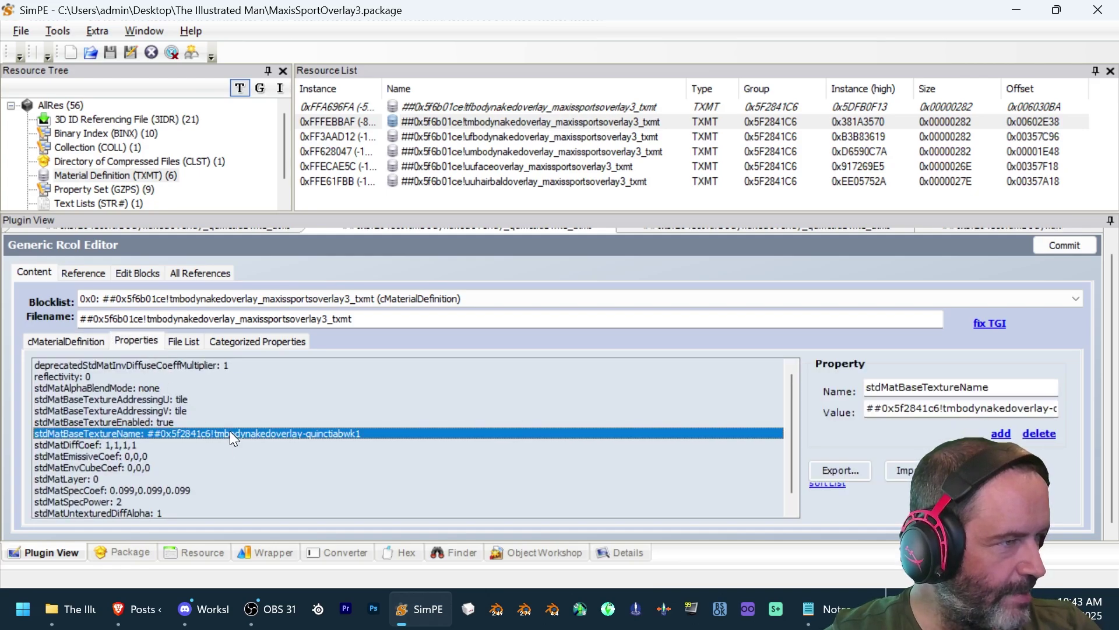
{"action": "double_click", "coordinate": [877, 408]}
{"action": "key", "text": "ctrl+v"}
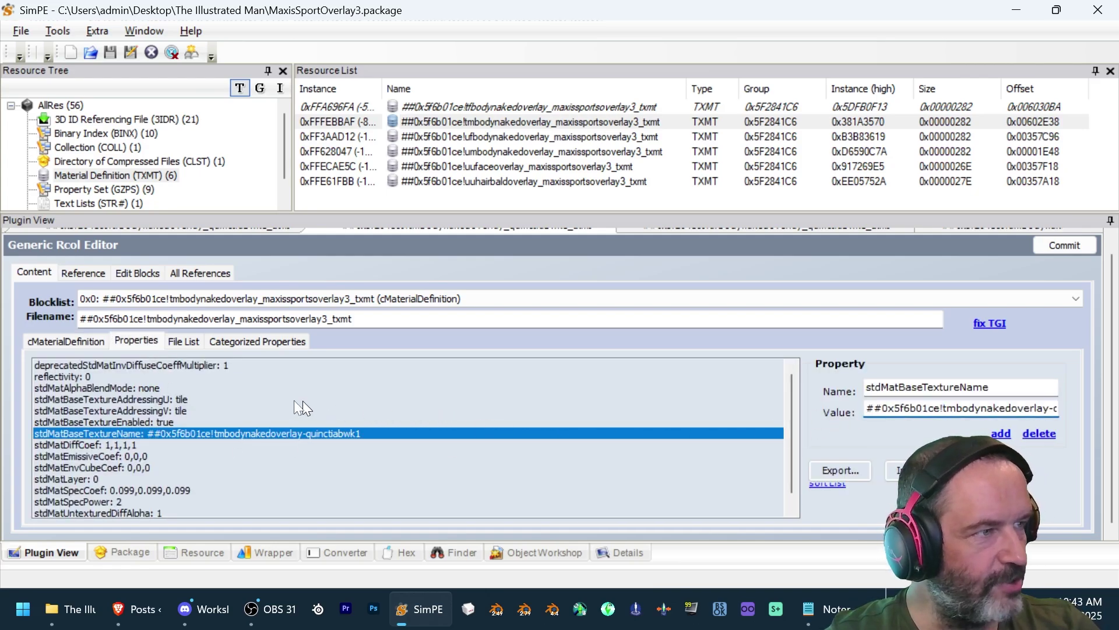
- Change the tmbodynakedoverlay file list entry's prefix to ##0x5f6b01ce! and commit the material definition
{"action": "left_click", "coordinate": [185, 342]}
{"action": "left_click", "coordinate": [196, 369]}
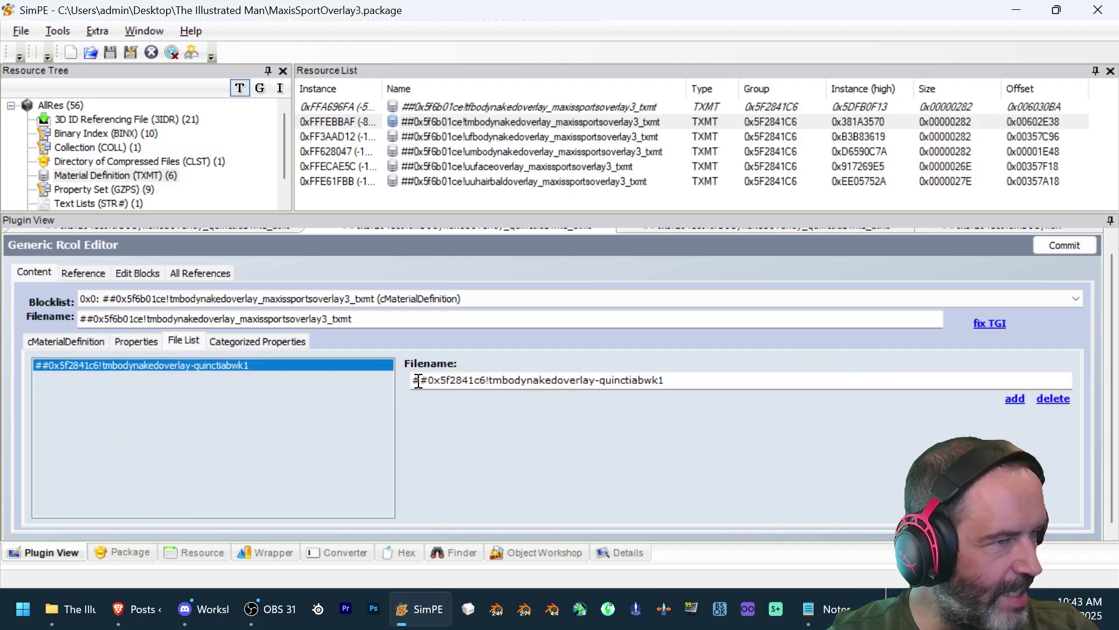
{"action": "double_click", "coordinate": [479, 382]}
{"action": "type", "text": "##0x5f6b01ce!"}
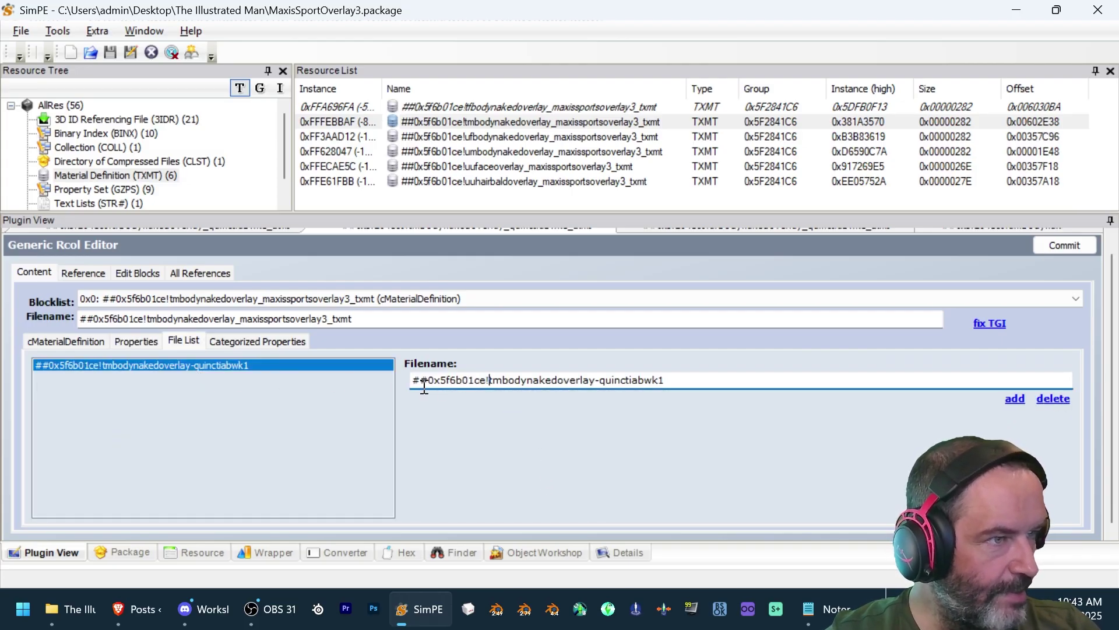
{"action": "left_click", "coordinate": [1062, 245]}
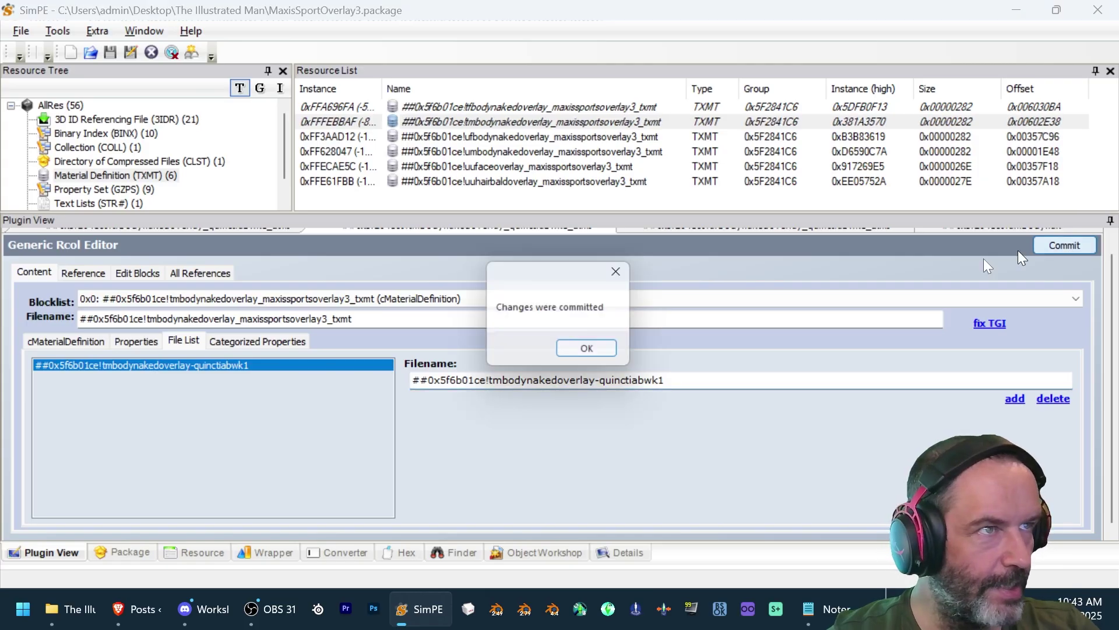
{"action": "left_click", "coordinate": [592, 349]}
- Replace the prefix with ##0x5f6b01ce! in the ufbodynakedoverlay material's description, base texture name and file list entry, and commit
{"action": "left_click", "coordinate": [542, 136]}
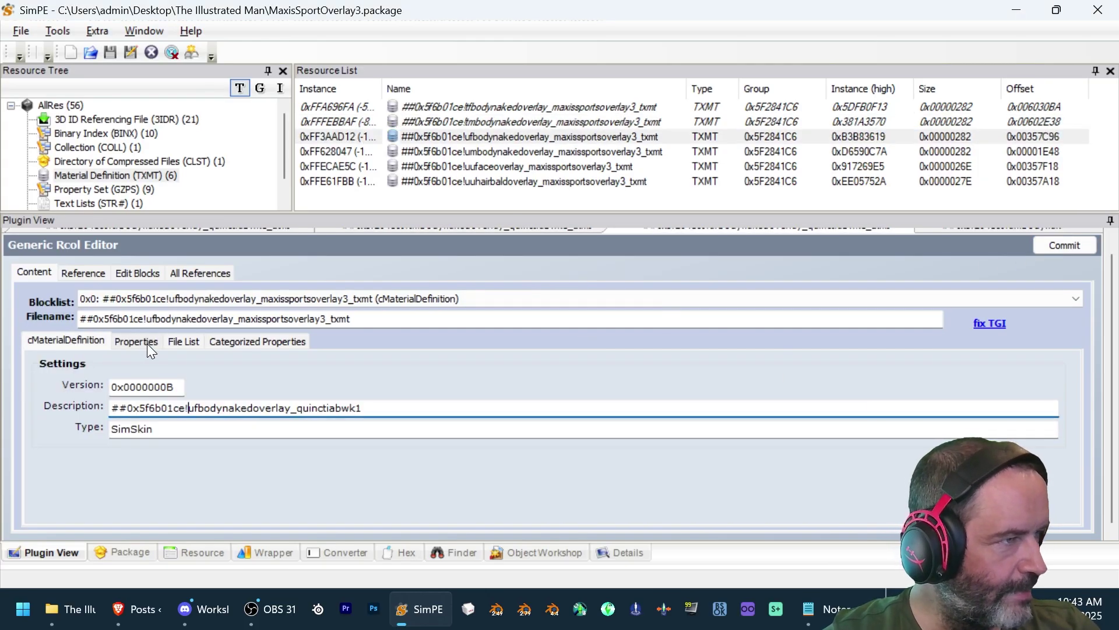
{"action": "left_click", "coordinate": [136, 341]}
{"action": "left_click", "coordinate": [193, 433]}
{"action": "left_click", "coordinate": [183, 341]}
{"action": "left_click", "coordinate": [208, 365]}
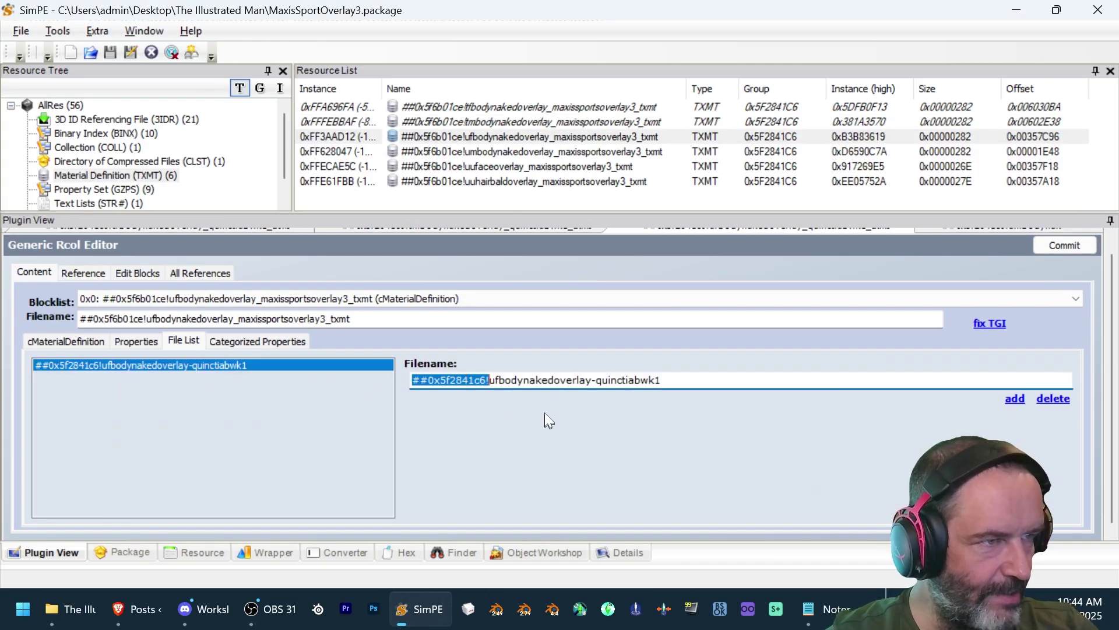
{"action": "left_click", "coordinate": [1065, 245]}
{"action": "left_click", "coordinate": [592, 351]}
- Replace the prefix with ##0x5f6b01ce! in the umbodynakedoverlay material's description, base texture name and file list entry, and commit
{"action": "left_click", "coordinate": [600, 151]}
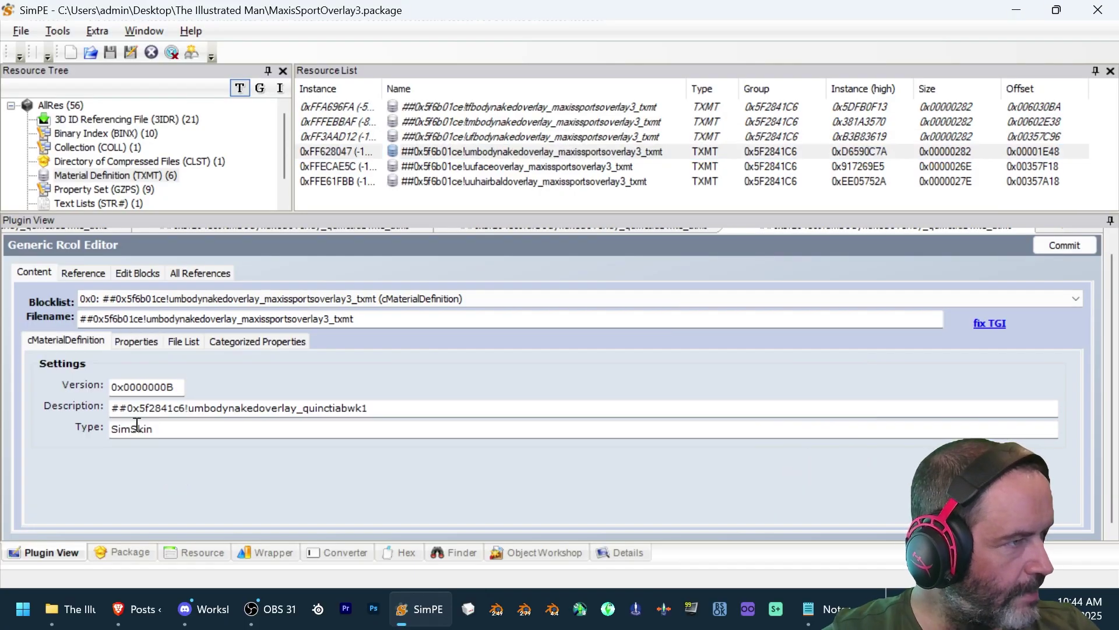
{"action": "left_click", "coordinate": [136, 341]}
{"action": "left_click", "coordinate": [192, 433]}
{"action": "left_click", "coordinate": [183, 341]}
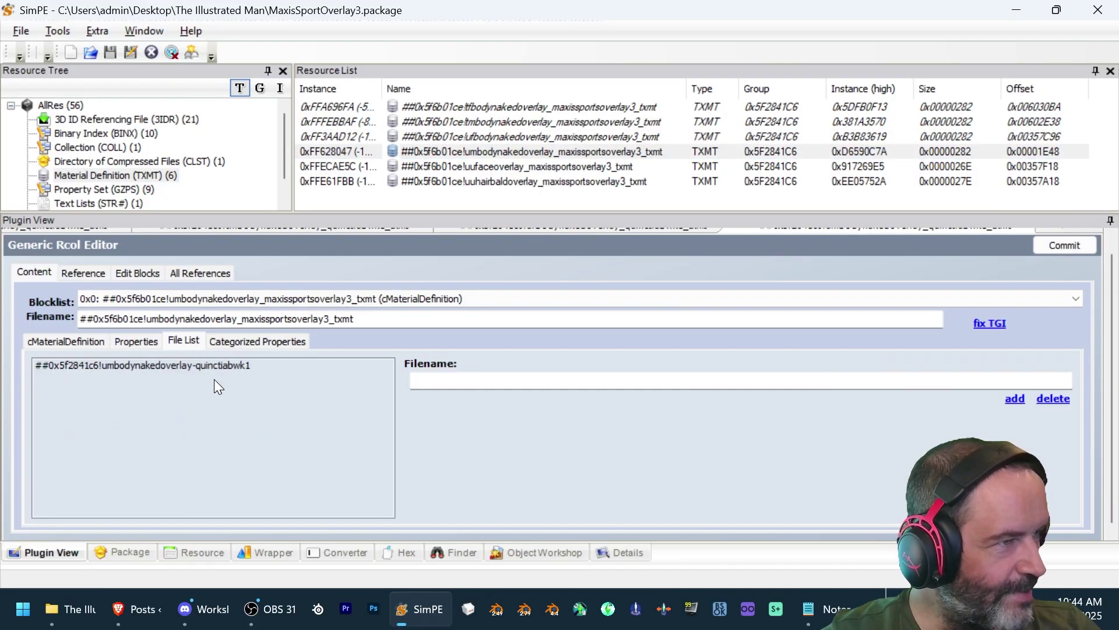
{"action": "left_click", "coordinate": [209, 365]}
{"action": "left_click_drag", "start_coordinate": [412, 379], "coordinate": [490, 379]}
{"action": "type", "text": "##0x5f2841c6"}
{"action": "left_click", "coordinate": [1065, 245]}
{"action": "left_click", "coordinate": [592, 351]}
- Replace the prefix with ##0x5f6b01ce! in the uufaceoverlay material's description, base texture name and file list entry, and commit
{"action": "key", "text": "Down"}
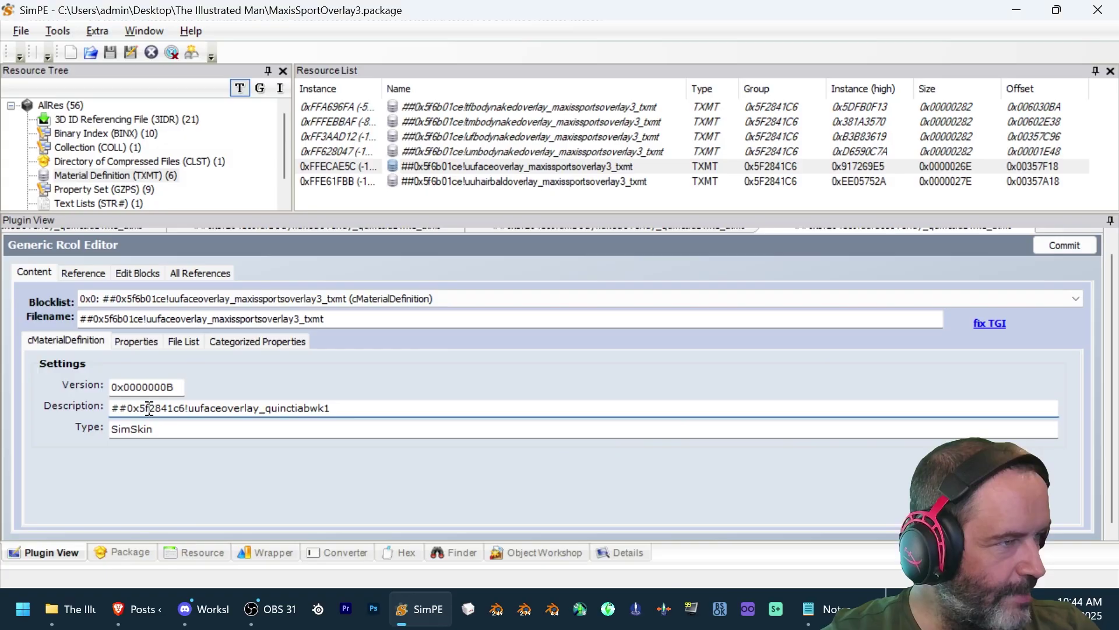
{"action": "left_click", "coordinate": [137, 341]}
{"action": "left_click", "coordinate": [175, 433]}
{"action": "left_click", "coordinate": [183, 341]}
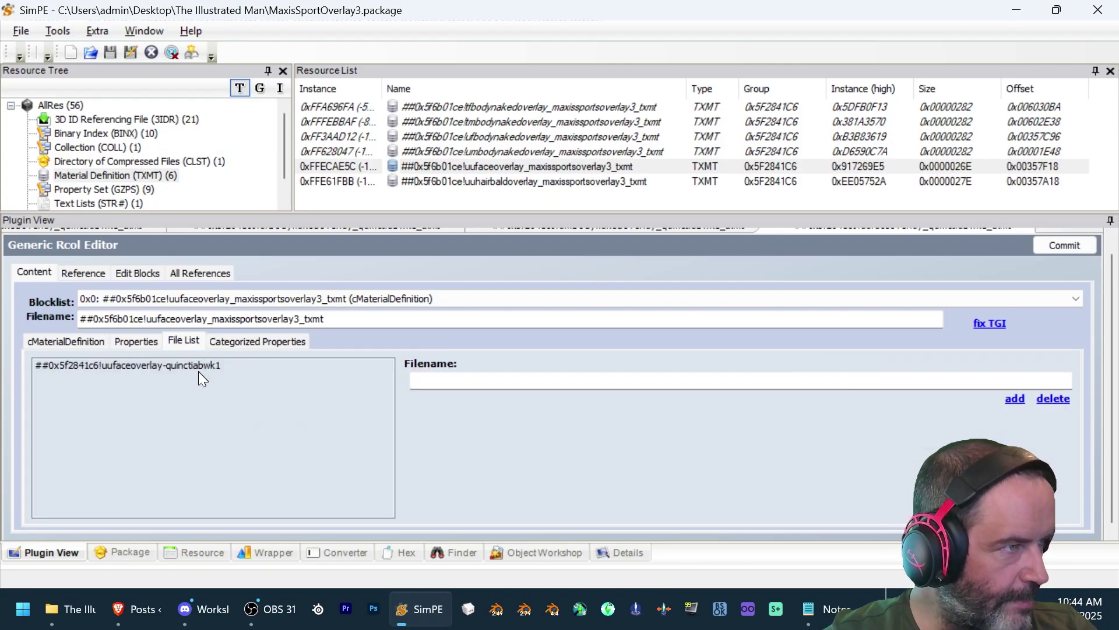
{"action": "left_click", "coordinate": [209, 365]}
{"action": "left_click_drag", "start_coordinate": [412, 379], "coordinate": [489, 380]}
{"action": "type", "text": "5f2841c6"}
{"action": "left_click", "coordinate": [1065, 245]}
{"action": "left_click", "coordinate": [592, 351]}
- Replace the prefix with ##0x5f6b01ce! in the uuhairbaldoverlay material's description, base texture name and file list entry, and commit
{"action": "key", "text": "Down"}
{"action": "left_click", "coordinate": [136, 341]}
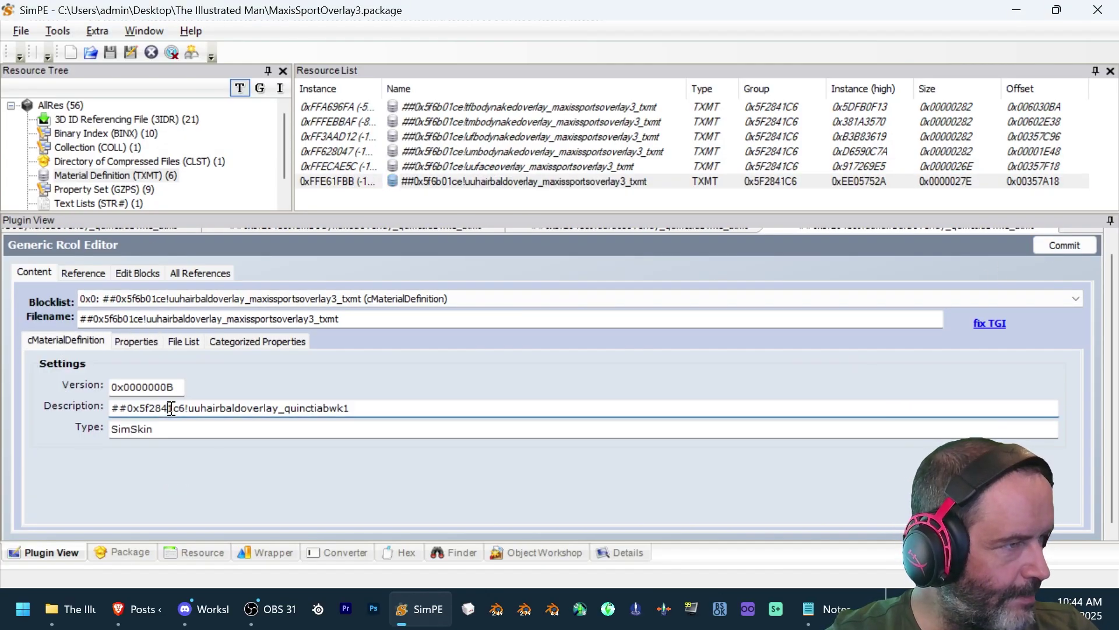
{"action": "left_click", "coordinate": [136, 341]}
{"action": "left_click", "coordinate": [175, 433]}
{"action": "left_click", "coordinate": [185, 343]}
{"action": "left_click", "coordinate": [209, 365]}
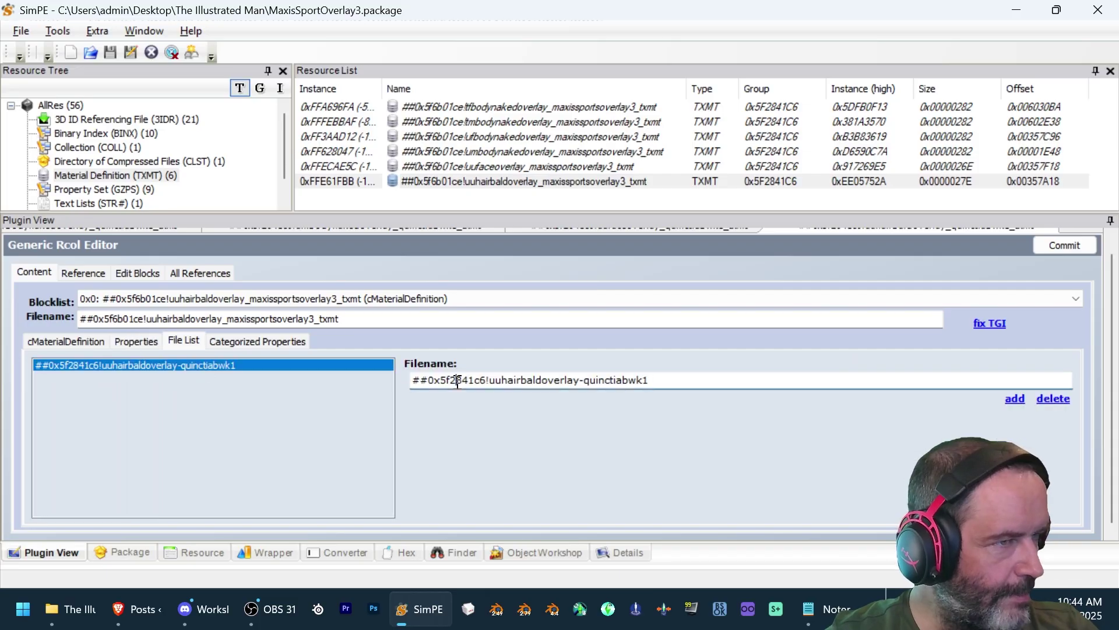
{"action": "left_click_drag", "start_coordinate": [412, 379], "coordinate": [490, 380]}
{"action": "type", "text": "##0x5f6b01ce!"}
{"action": "left_click", "coordinate": [1070, 242]}
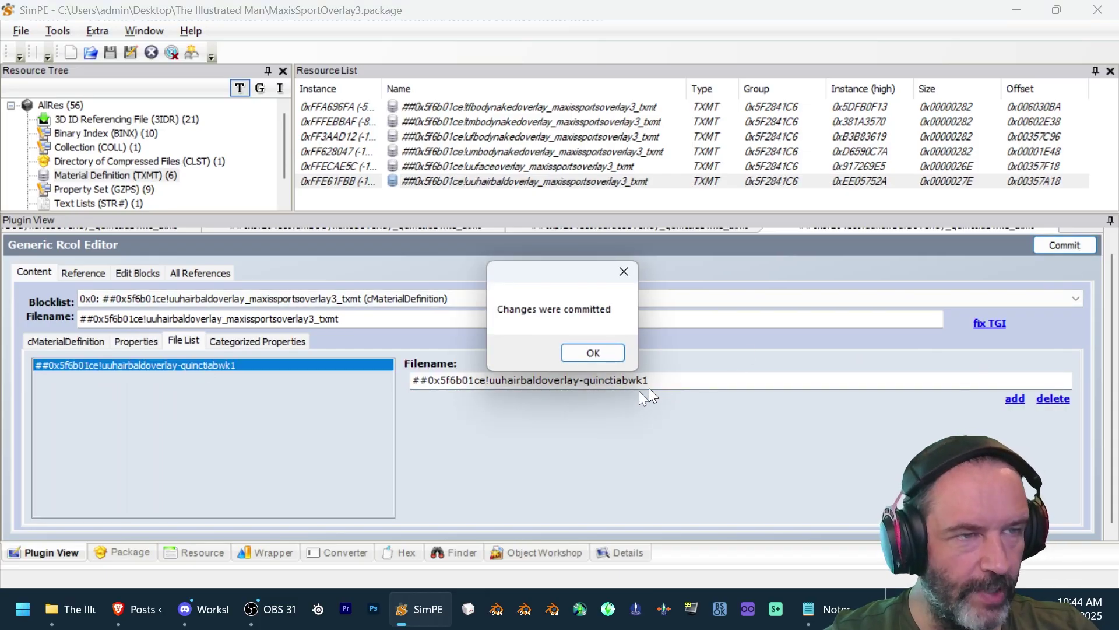
{"action": "left_click", "coordinate": [592, 353]}
- Copy maxissportsoverlay3 from the Notepad overlay notes and make it the name suffix in the tfbodynakedoverlay material's description in SimPE
{"action": "left_click", "coordinate": [624, 108]}
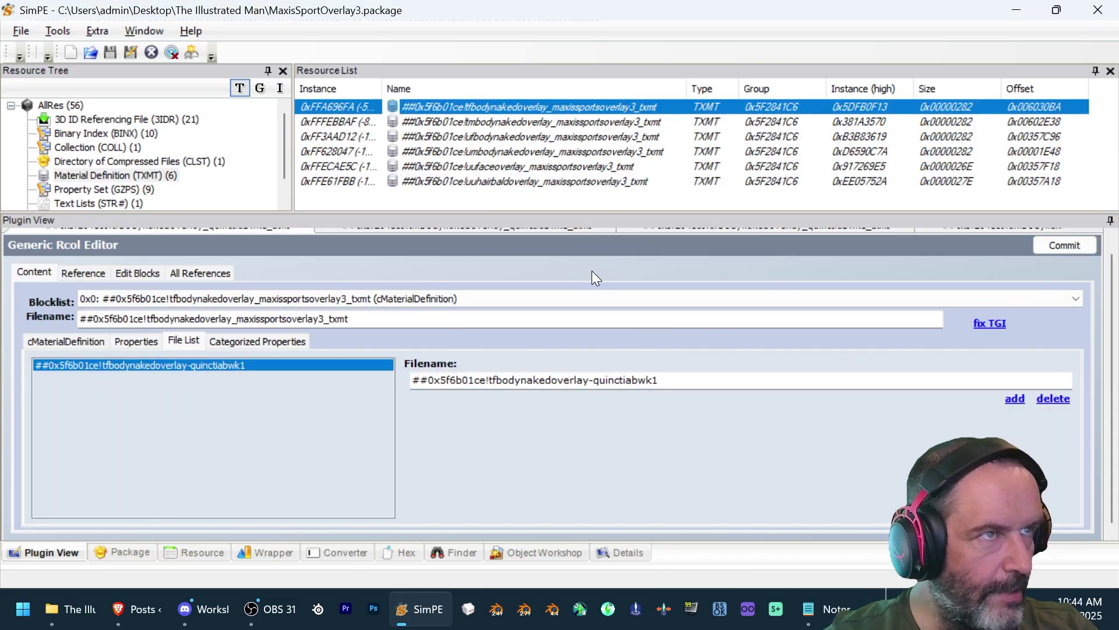
{"action": "key", "text": "alt+Tab"}
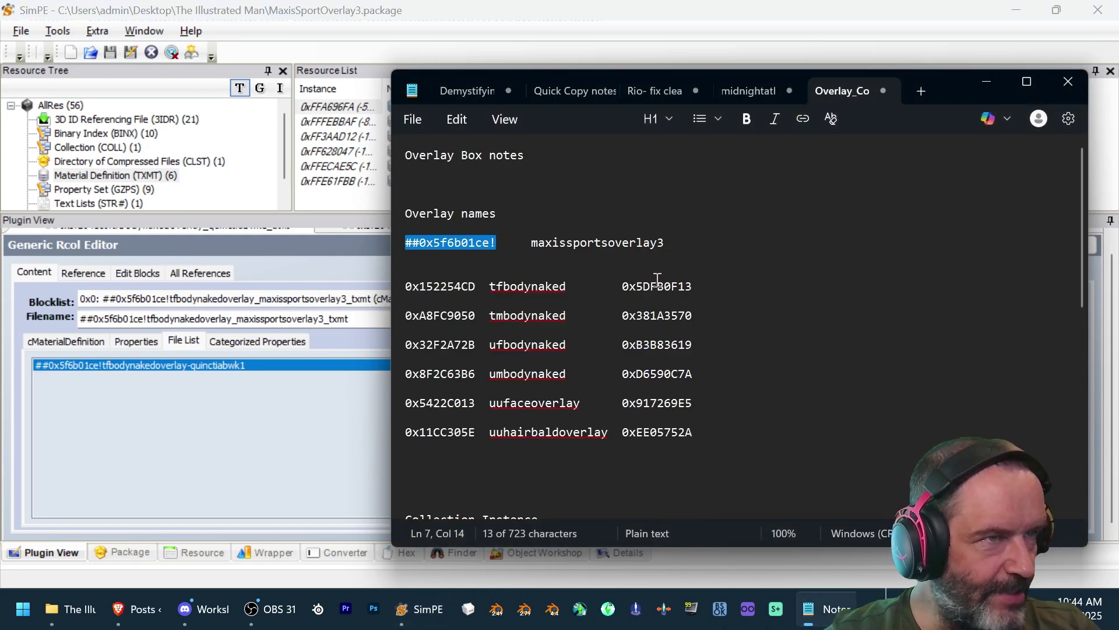
{"action": "left_click_drag", "start_coordinate": [667, 247], "coordinate": [531, 244]}
{"action": "key", "text": "ctrl+c"}
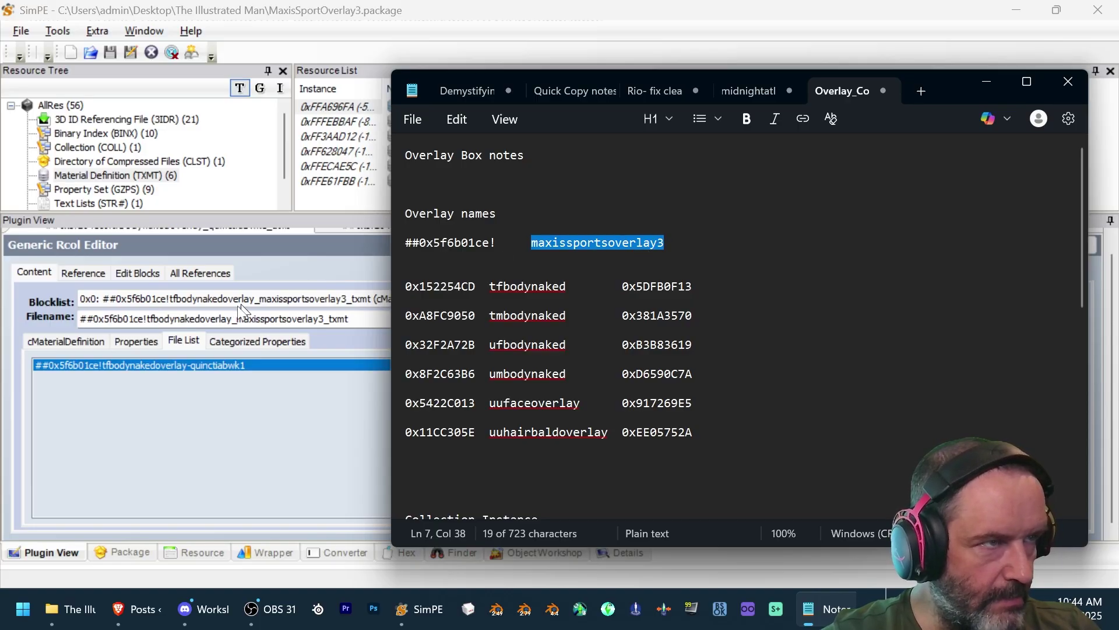
{"action": "left_click", "coordinate": [52, 342]}
{"action": "left_click", "coordinate": [522, 110]}
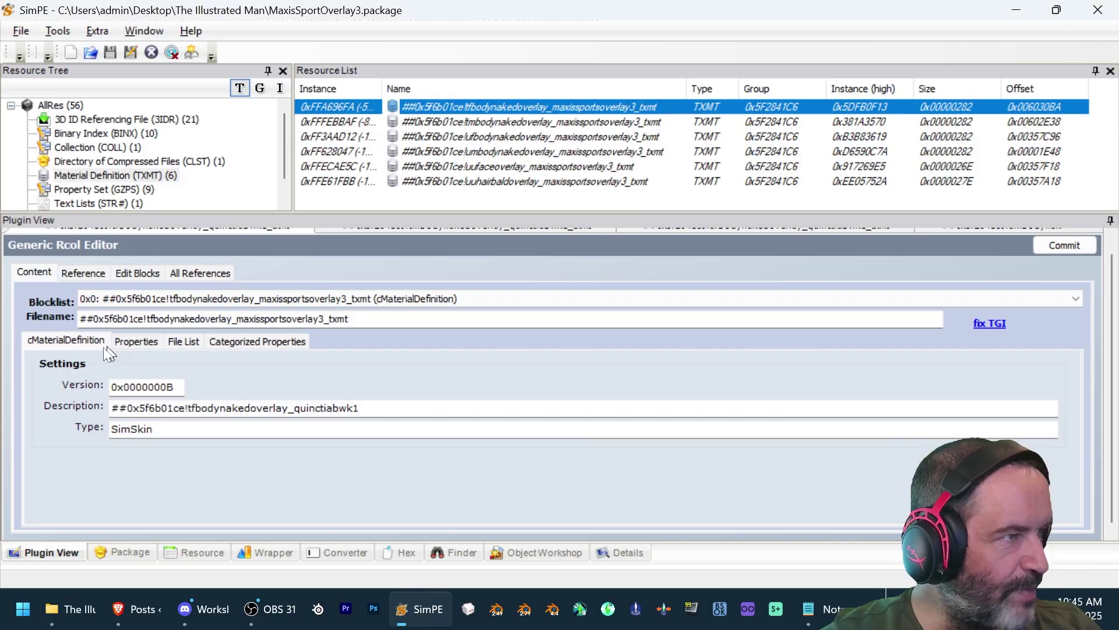
{"action": "left_click", "coordinate": [81, 341]}
{"action": "left_click_drag", "start_coordinate": [382, 415], "coordinate": [298, 433]}
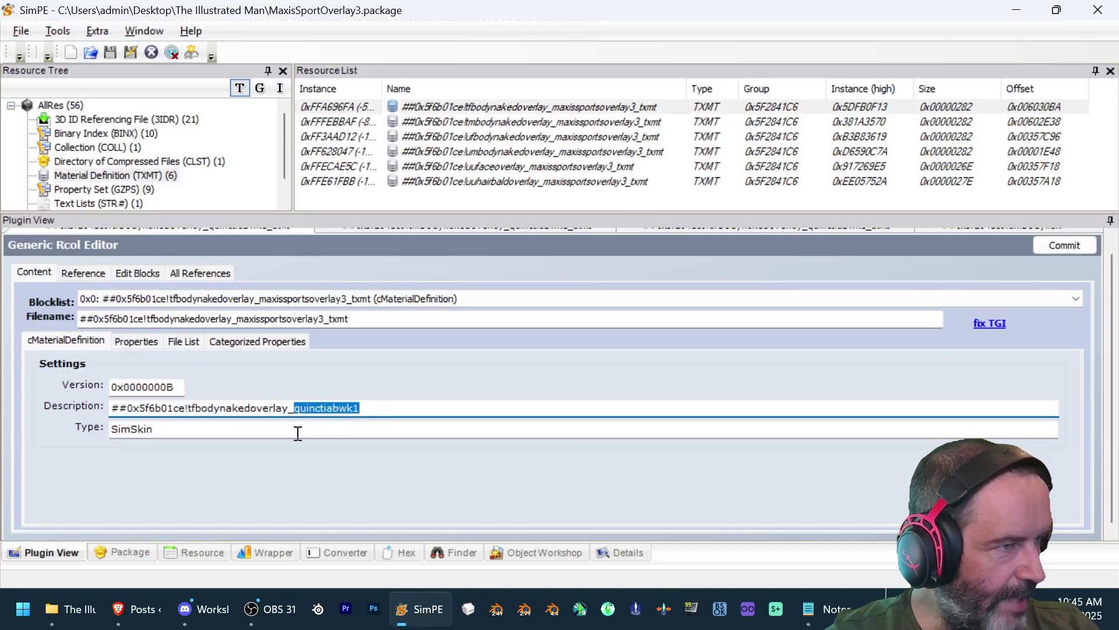
{"action": "type", "text": "_maxissportsoverlay3"}
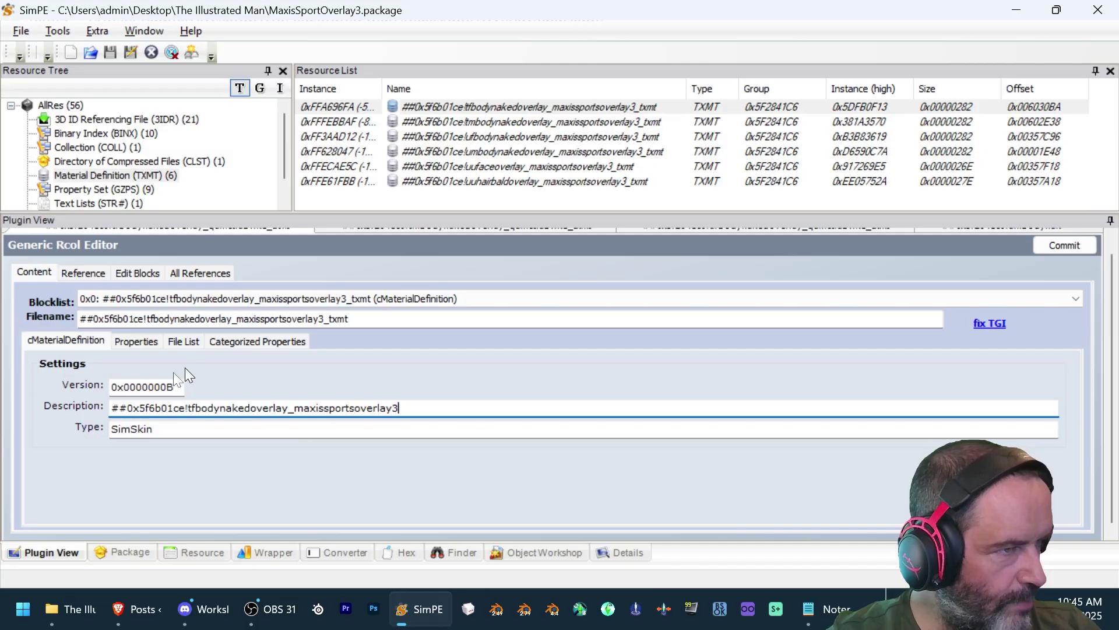
- Change the name suffix to maxissportsoverlay3 in the tfbodynakedoverlay material's stdMatBaseTextureName and file list entry, and commit
{"action": "left_click", "coordinate": [136, 341]}
{"action": "left_click", "coordinate": [281, 433]}
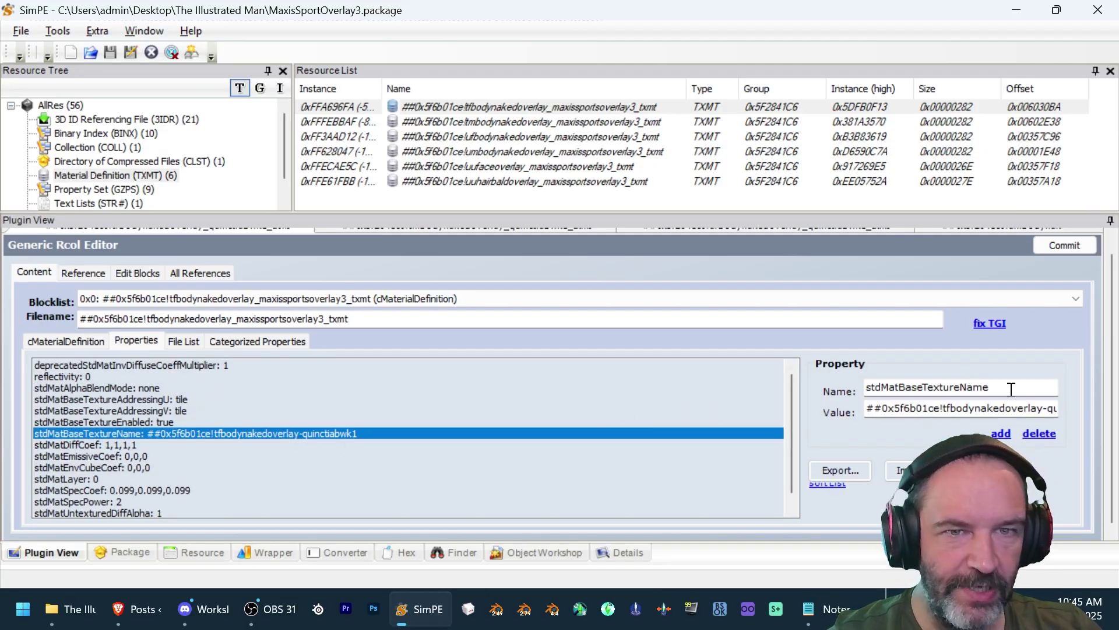
{"action": "left_click_drag", "start_coordinate": [1018, 408], "coordinate": [1088, 423]}
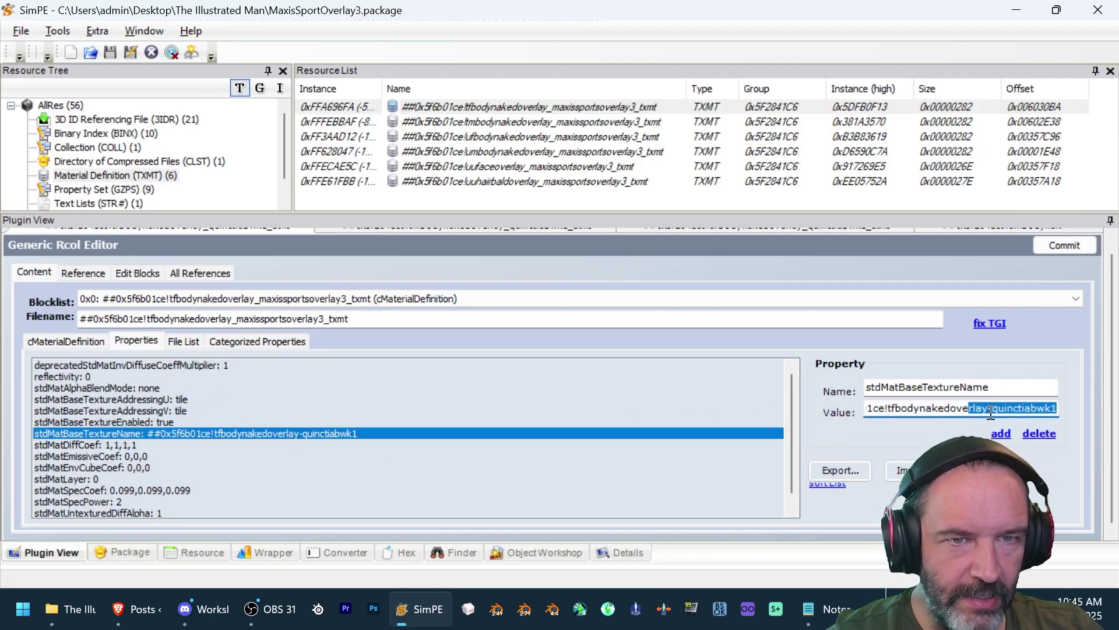
{"action": "left_click_drag", "start_coordinate": [993, 409], "coordinate": [1057, 410]}
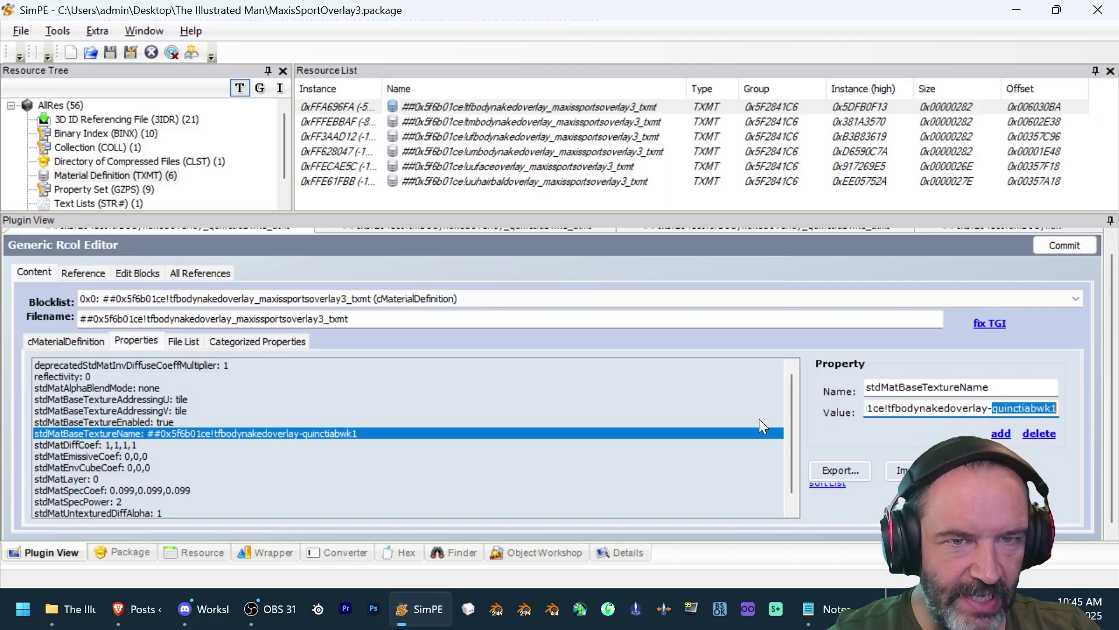
{"action": "left_click", "coordinate": [183, 343]}
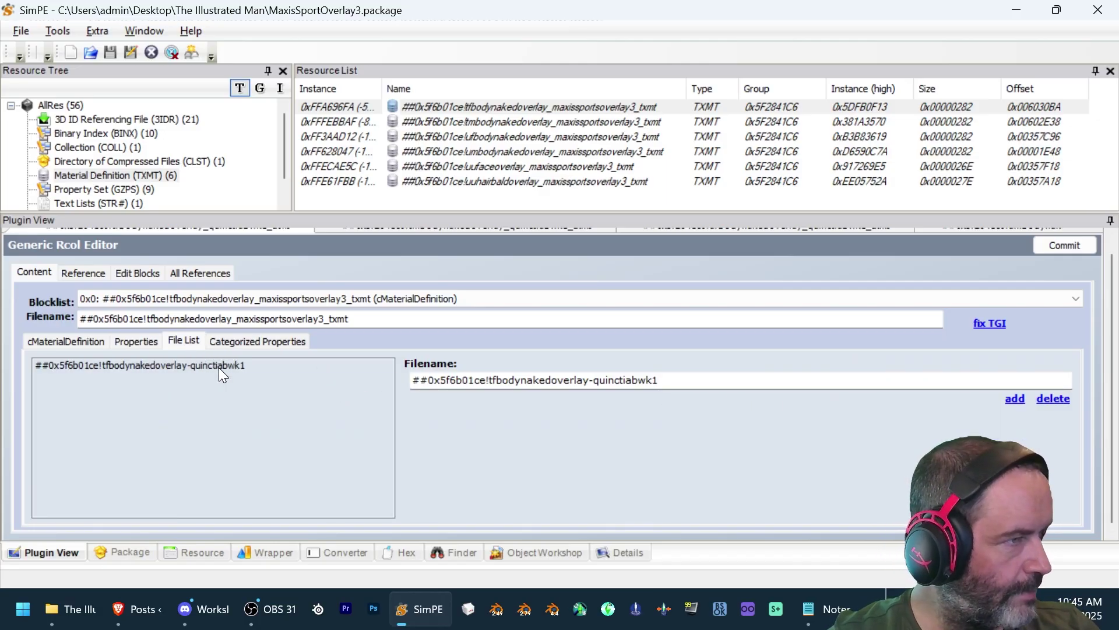
{"action": "left_click", "coordinate": [219, 367]}
{"action": "left_click_drag", "start_coordinate": [667, 380], "coordinate": [595, 383]}
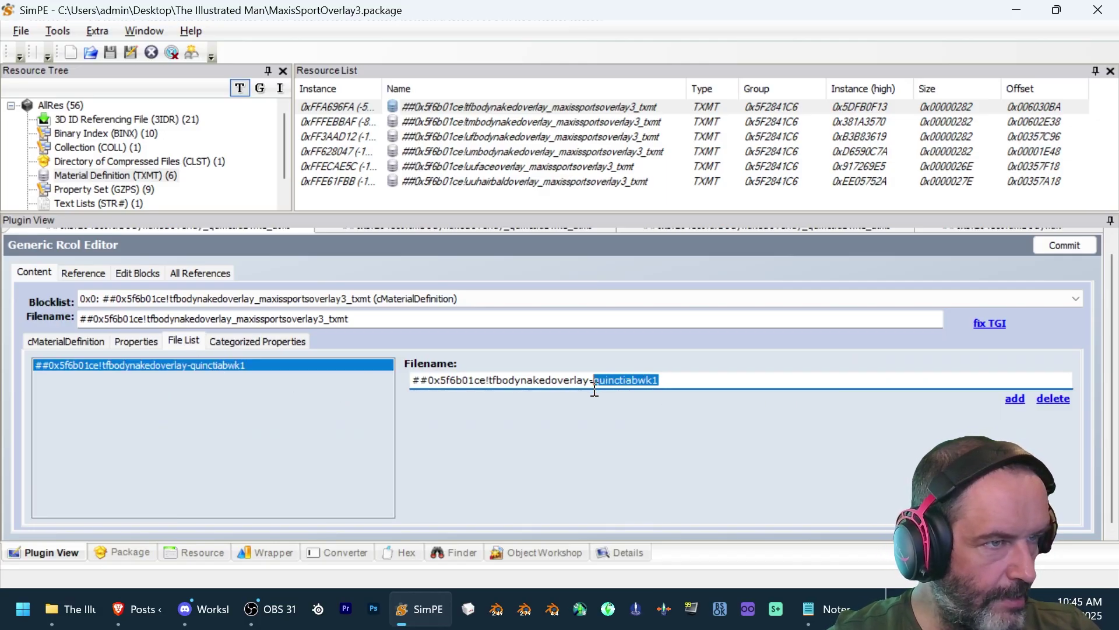
{"action": "key", "text": "ctrl+v"}
{"action": "left_click", "coordinate": [1063, 245]}
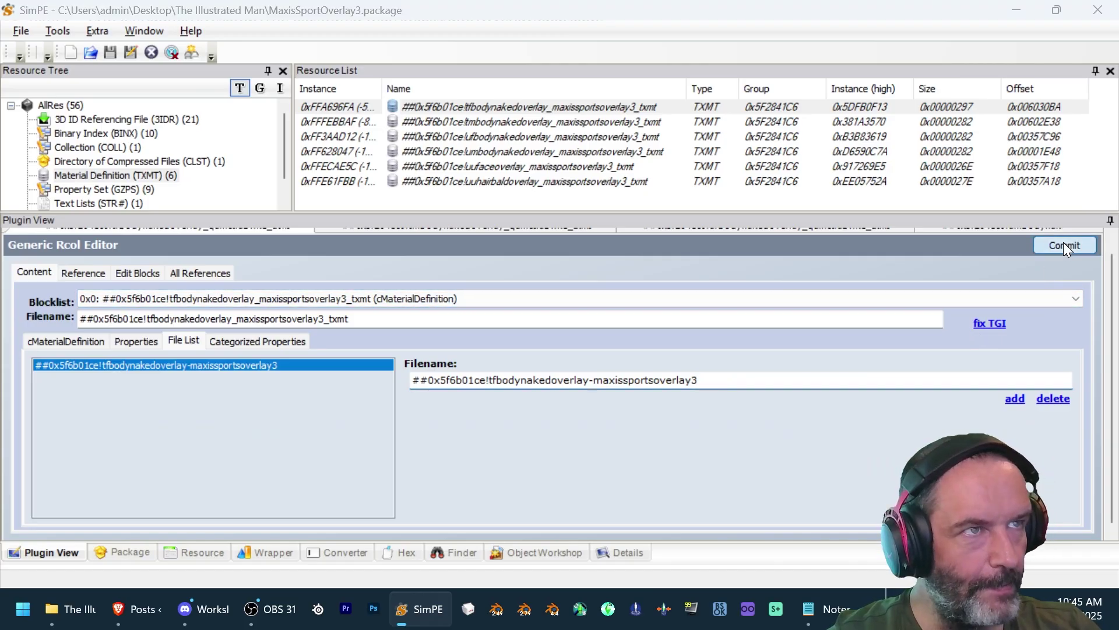
{"action": "left_click", "coordinate": [604, 352]}
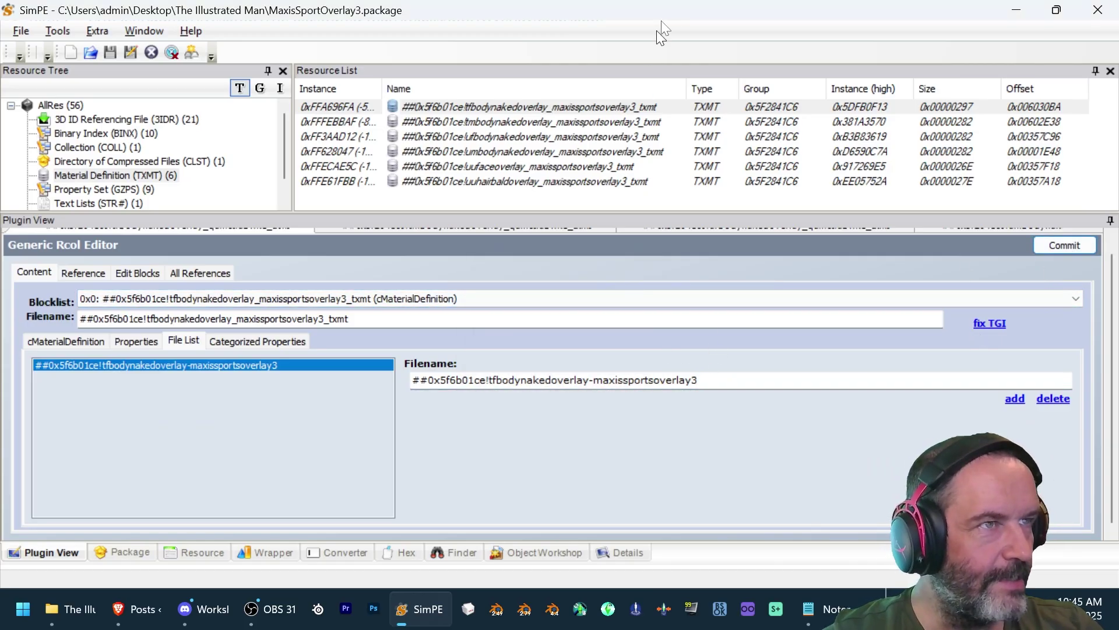
- Change the name suffix to maxissportsoverlay3 in the tmbodynakedoverlay material's description and stdMatBaseTextureName value
{"action": "left_click", "coordinate": [630, 122]}
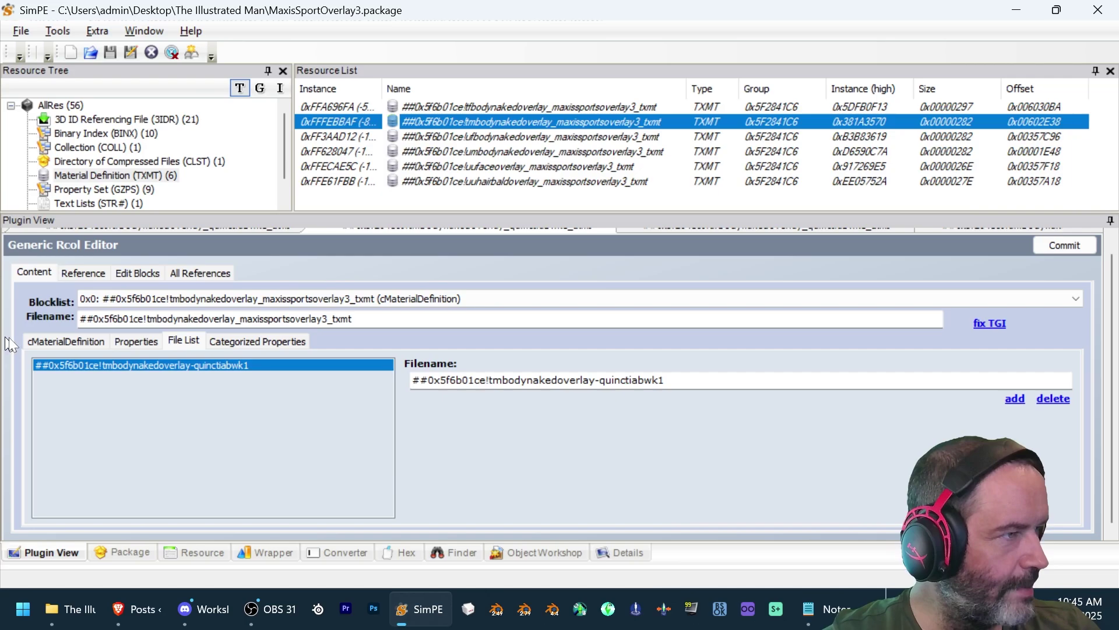
{"action": "left_click", "coordinate": [66, 341]}
{"action": "left_click_drag", "start_coordinate": [368, 408], "coordinate": [303, 425]}
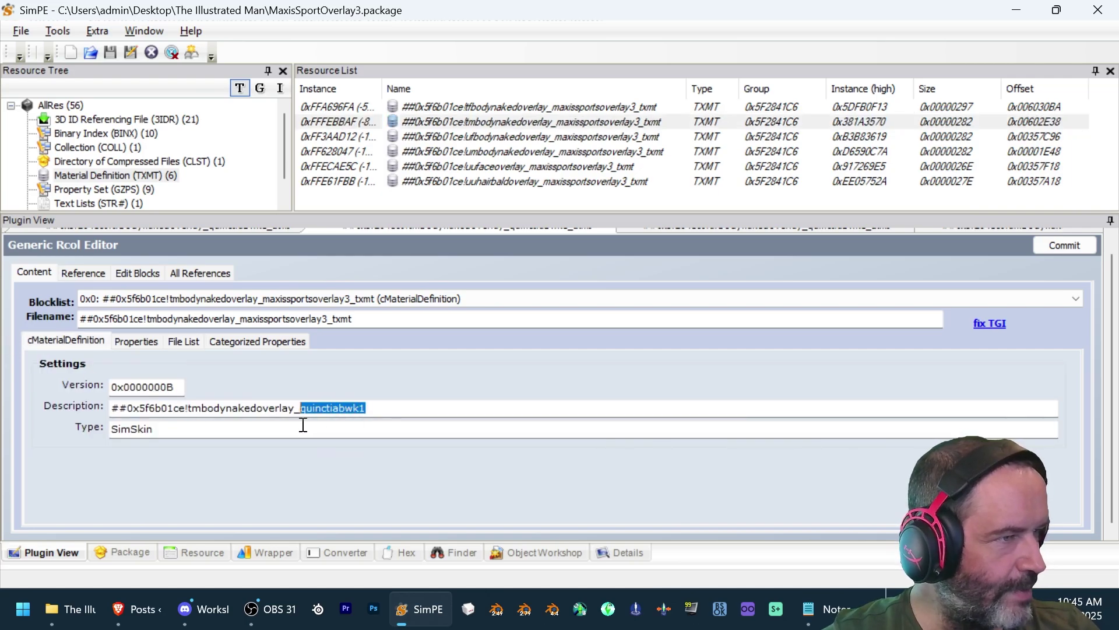
{"action": "key", "text": "ctrl+v"}
{"action": "left_click", "coordinate": [140, 342]}
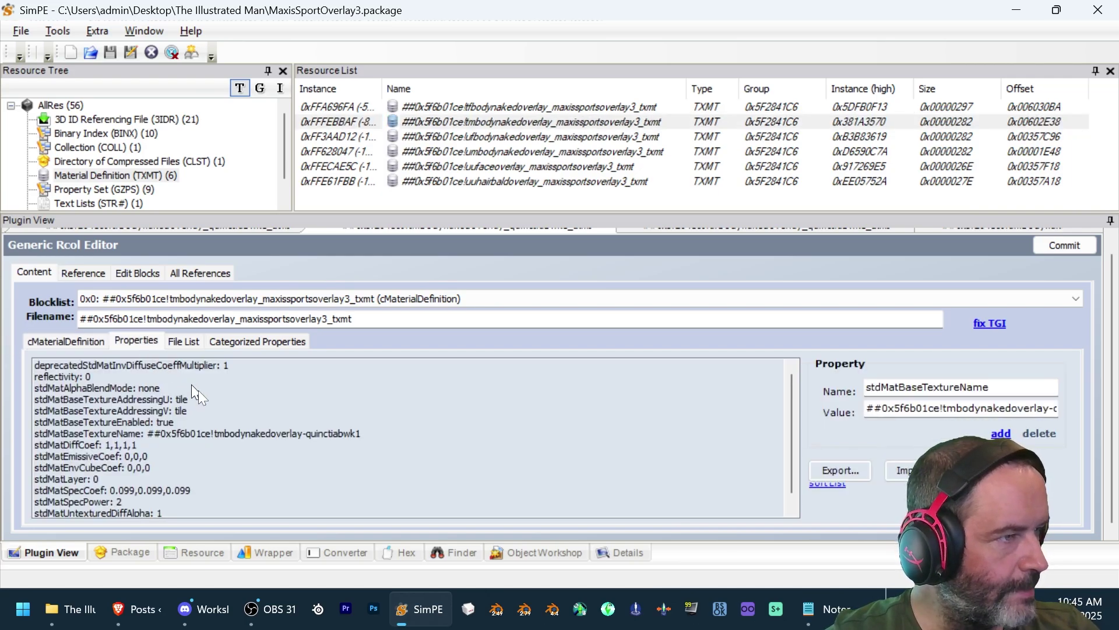
{"action": "left_click", "coordinate": [281, 434]}
{"action": "left_click_drag", "start_coordinate": [1015, 408], "coordinate": [1106, 425]}
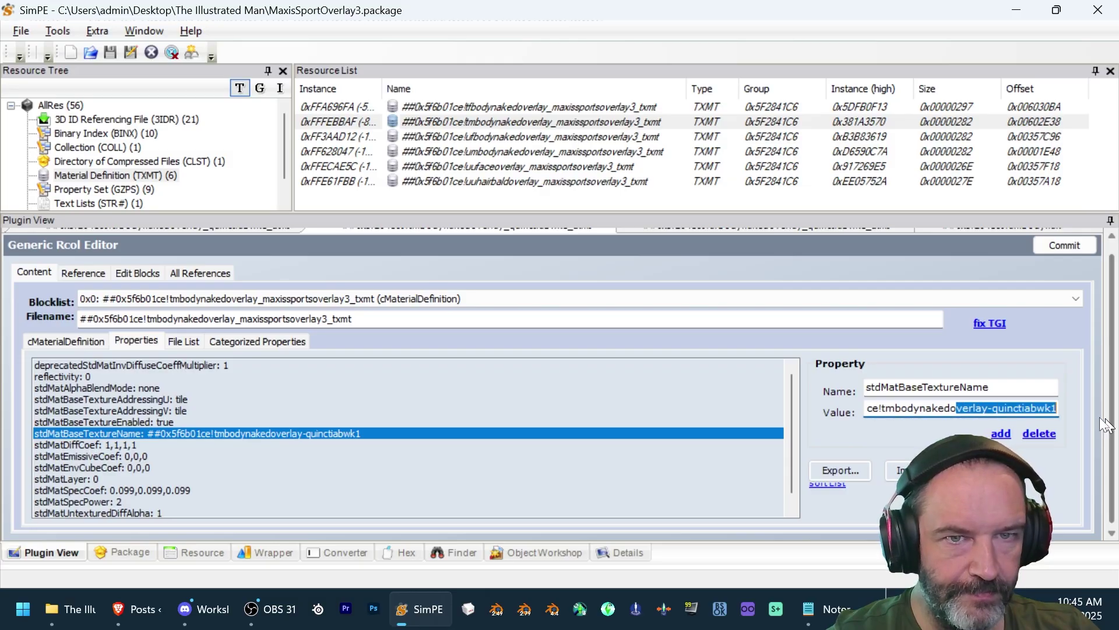
{"action": "left_click", "coordinate": [995, 408]}
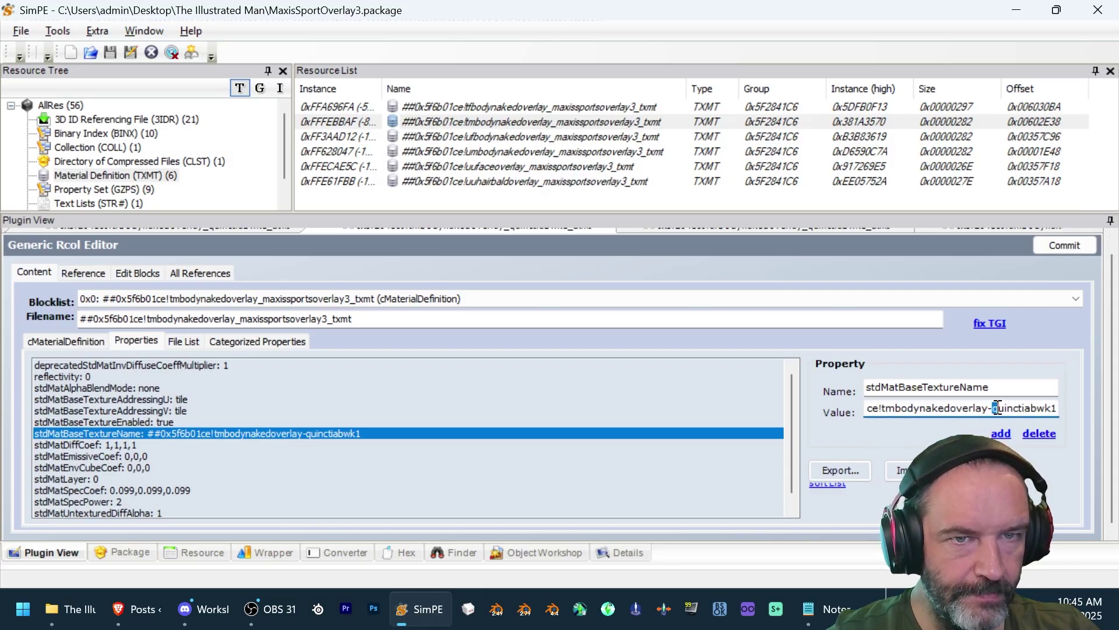
{"action": "key", "text": "shift+End"}
{"action": "key", "text": "ctrl+v"}
- Change the tmbodynakedoverlay material's file list entry to end in maxissportsoverlay3 and commit
{"action": "left_click", "coordinate": [185, 342]}
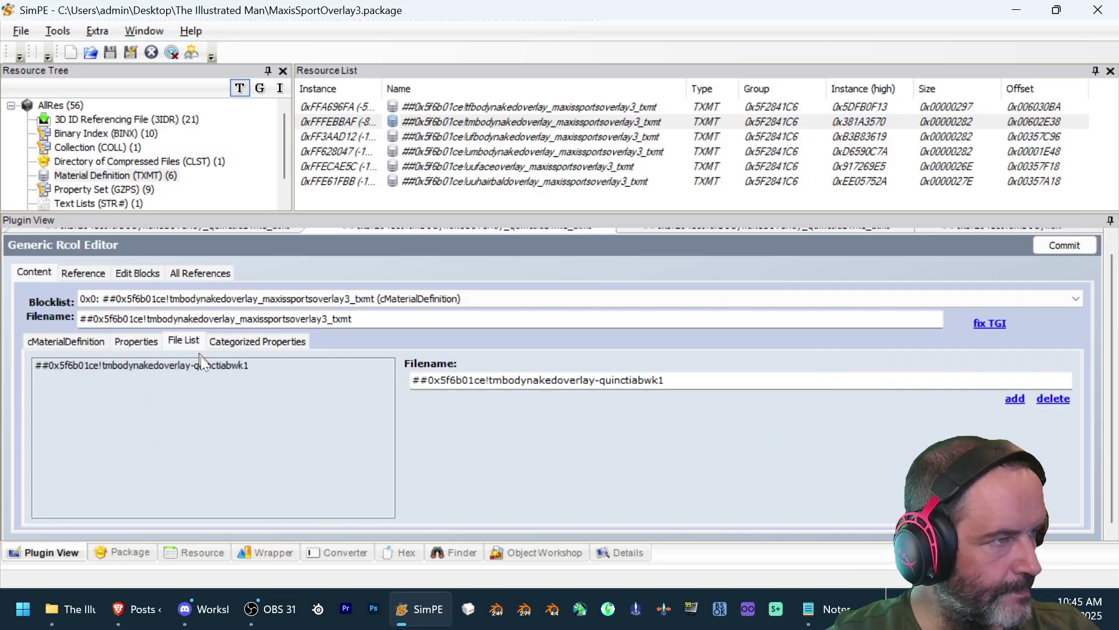
{"action": "left_click", "coordinate": [202, 365]}
{"action": "left_click_drag", "start_coordinate": [686, 380], "coordinate": [600, 387]}
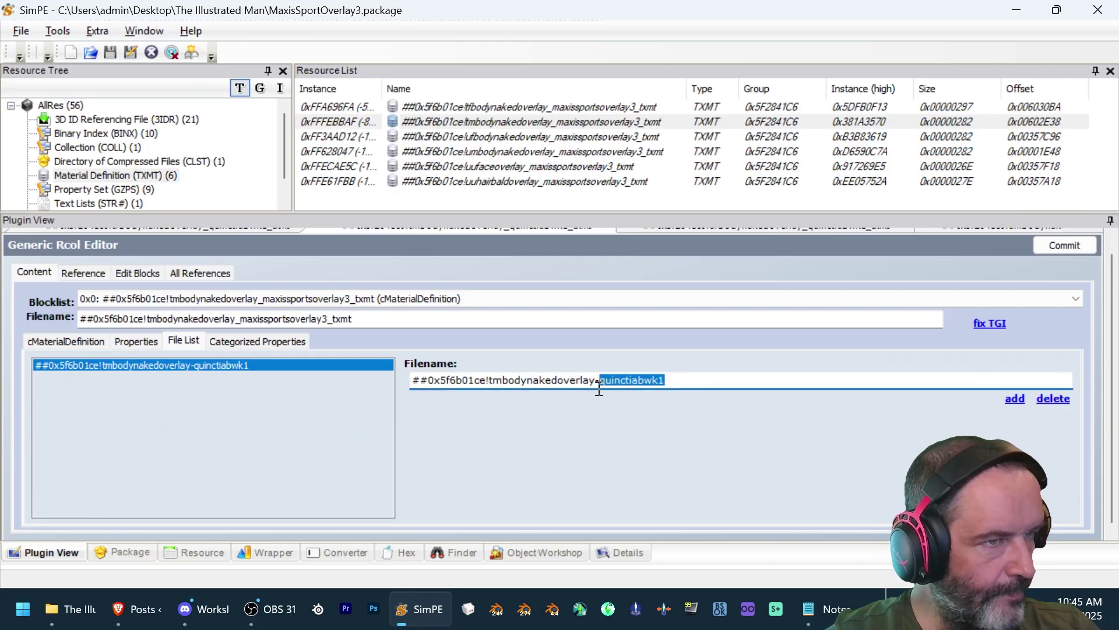
{"action": "key", "text": "ctrl+v"}
{"action": "left_click", "coordinate": [1063, 246]}
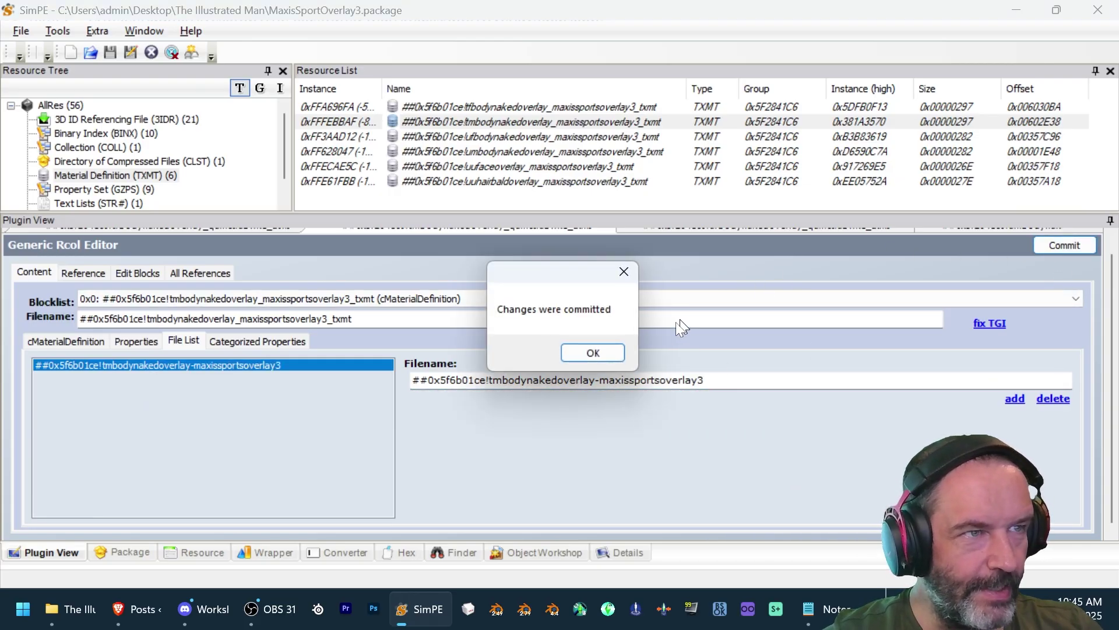
{"action": "left_click", "coordinate": [592, 353]}
- Change the suffix to maxissportsoverlay3 in the ufbodynakedoverlay material's description, base texture name and file list entry, commit, and save the package
{"action": "left_click", "coordinate": [582, 136]}
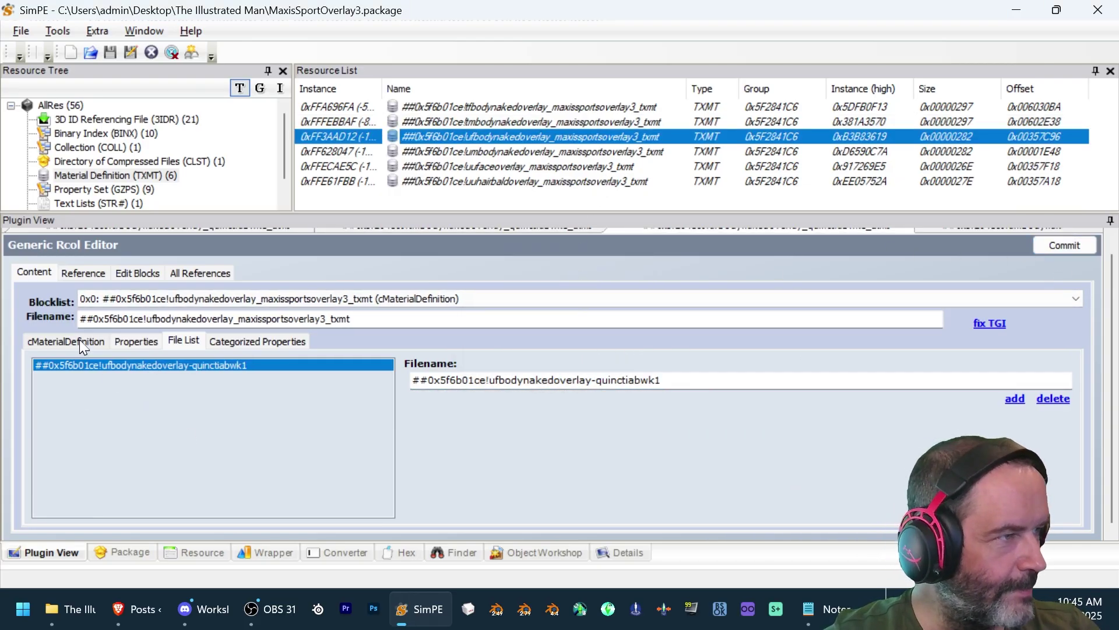
{"action": "left_click", "coordinate": [79, 341]}
{"action": "left_click", "coordinate": [136, 341]}
{"action": "left_click", "coordinate": [184, 340]}
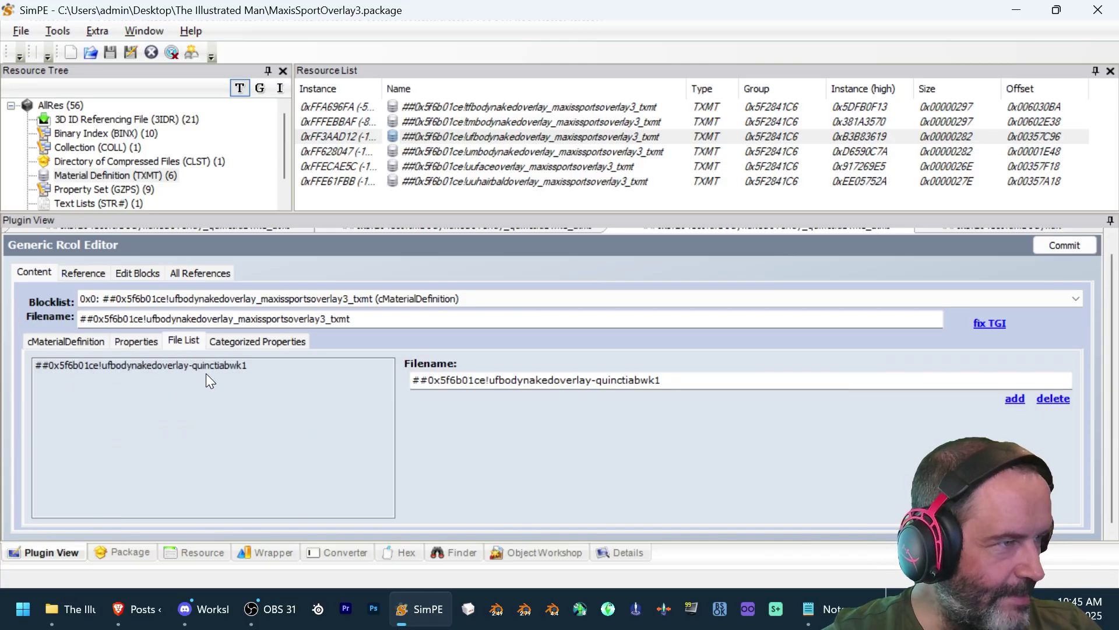
{"action": "left_click", "coordinate": [1065, 249]}
{"action": "left_click", "coordinate": [183, 340]}
{"action": "left_click_drag", "start_coordinate": [702, 380], "coordinate": [596, 381]}
{"action": "key", "text": "ctrl+c"}
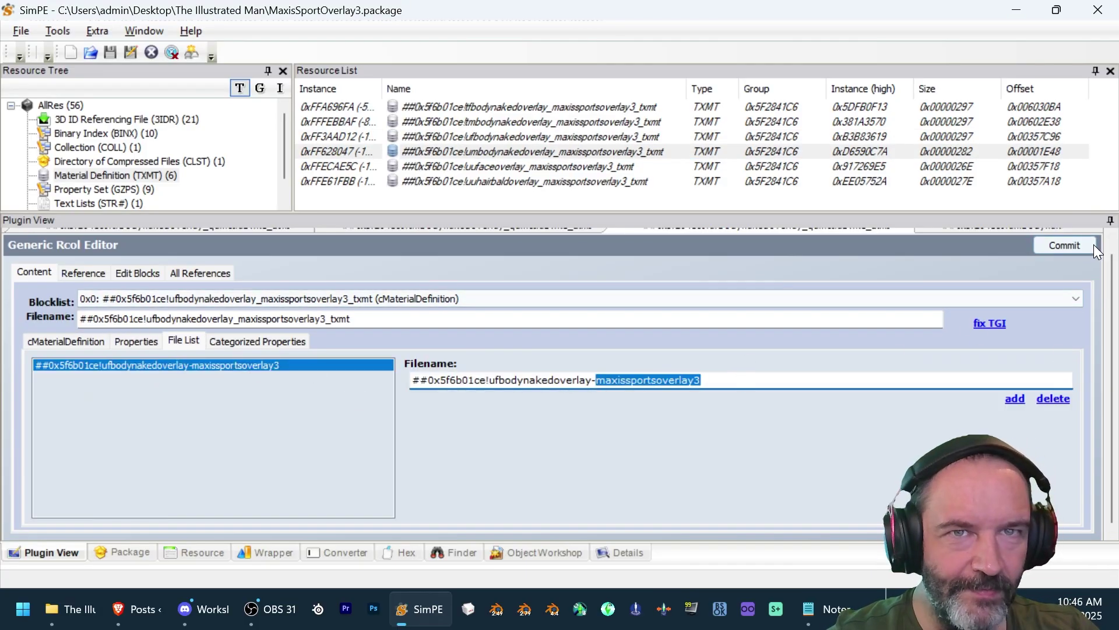
{"action": "left_click", "coordinate": [21, 30]}
{"action": "left_click", "coordinate": [57, 125]}
- Recheck the properties and file lists of the tfbodynakedoverlay, tmbodynakedoverlay and ufbodynakedoverlay materials and recommit them
{"action": "left_click", "coordinate": [135, 341]}
{"action": "left_click", "coordinate": [184, 339]}
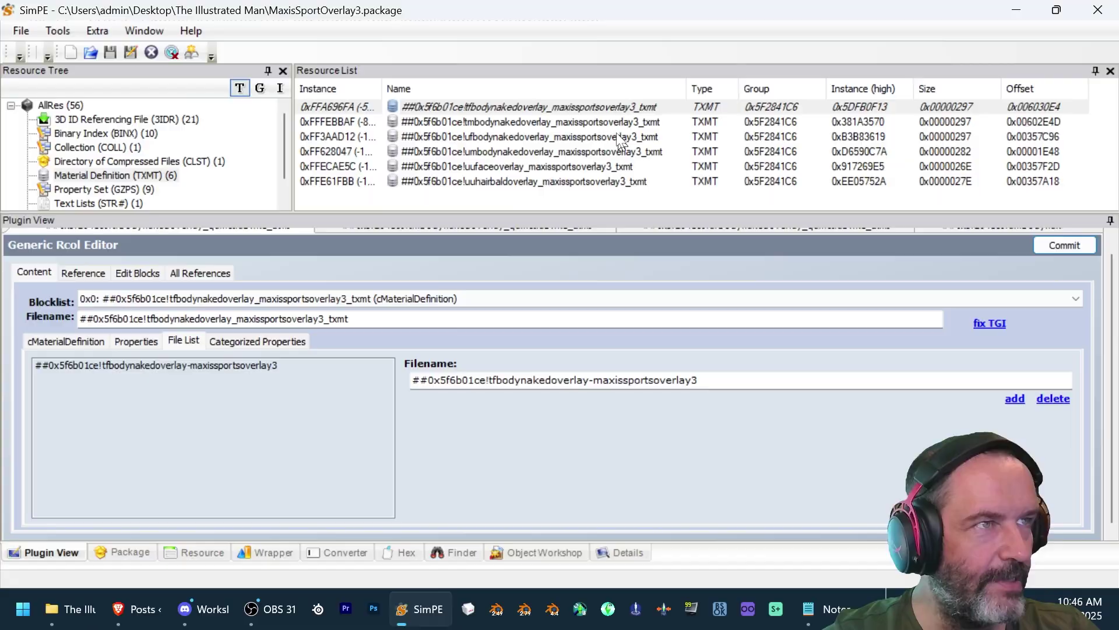
{"action": "left_click", "coordinate": [621, 122]}
{"action": "left_click", "coordinate": [621, 136]}
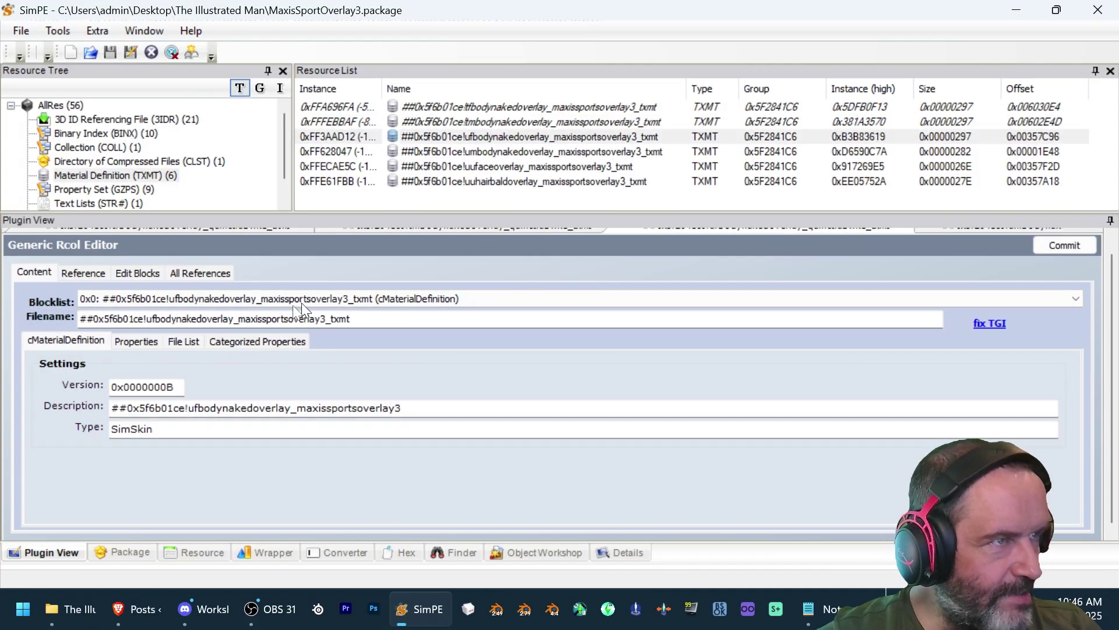
{"action": "left_click", "coordinate": [135, 341]}
{"action": "left_click", "coordinate": [184, 340]}
- Change the suffix to maxissportsoverlay3 in the umbodynakedoverlay material's description, base texture name and file list entry, and commit
{"action": "left_click", "coordinate": [621, 152]}
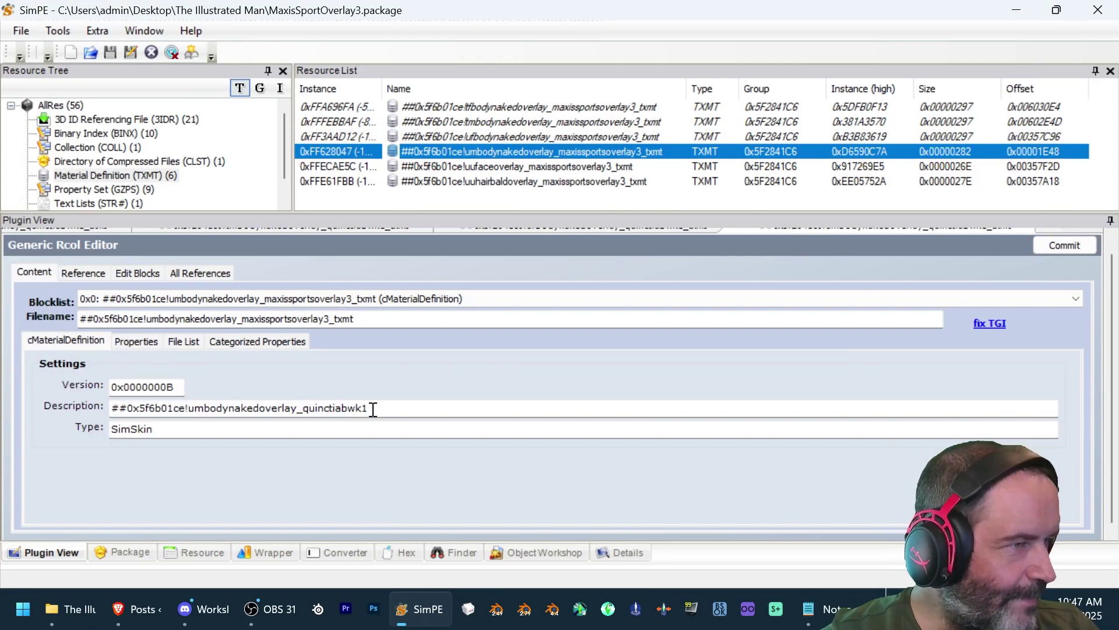
{"action": "left_click", "coordinate": [136, 341]}
{"action": "left_click", "coordinate": [183, 340]}
{"action": "left_click", "coordinate": [1064, 245]}
{"action": "left_click", "coordinate": [587, 353]}
- Change the suffix to maxissportsoverlay3 in the uufaceoverlay material's description, base texture name and file list entry, and commit
{"action": "left_click", "coordinate": [621, 167]}
{"action": "left_click_drag", "start_coordinate": [331, 408], "coordinate": [266, 407]}
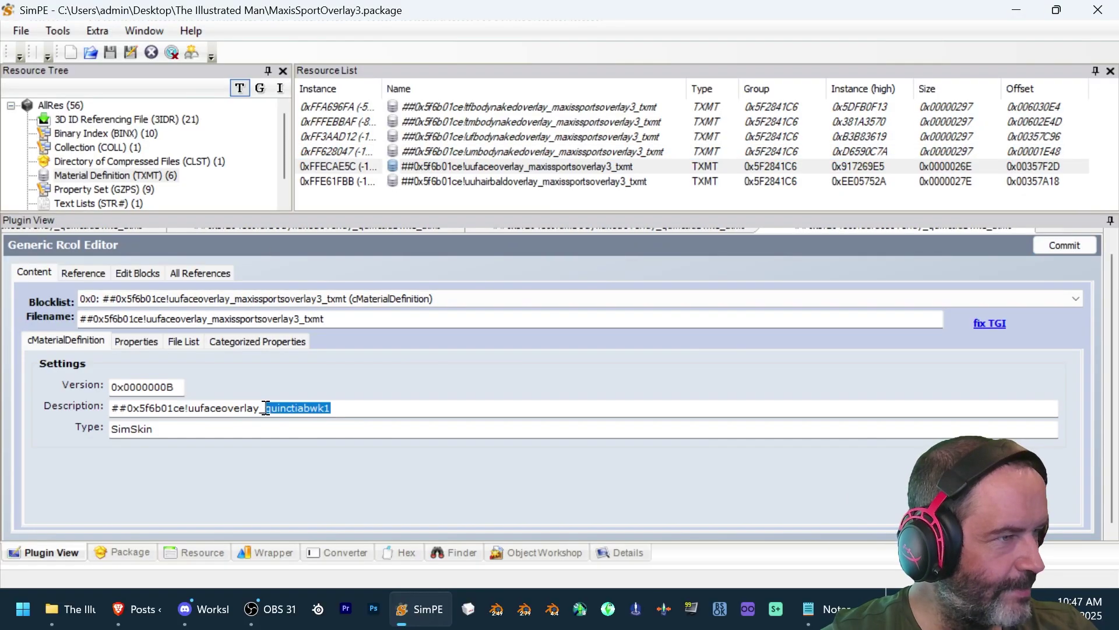
{"action": "left_click", "coordinate": [136, 341]}
{"action": "left_click", "coordinate": [184, 340]}
- Change the suffix to maxissportsoverlay3 in the uuhairbaldoverlay material's description, base texture name and file list entry, commit, and save the package
{"action": "left_click", "coordinate": [621, 182]}
{"action": "left_click", "coordinate": [143, 341]}
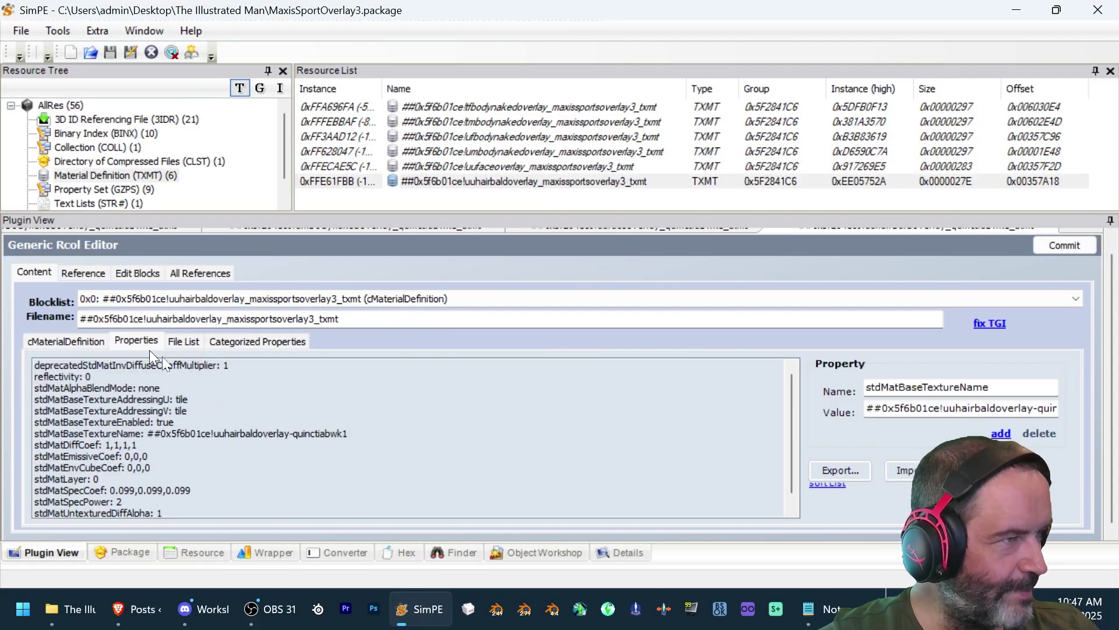
{"action": "left_click", "coordinate": [175, 433]}
{"action": "left_click", "coordinate": [183, 340]}
{"action": "double_click", "coordinate": [630, 380]}
{"action": "key", "text": "ctrl+v"}
{"action": "left_click", "coordinate": [1064, 245]}
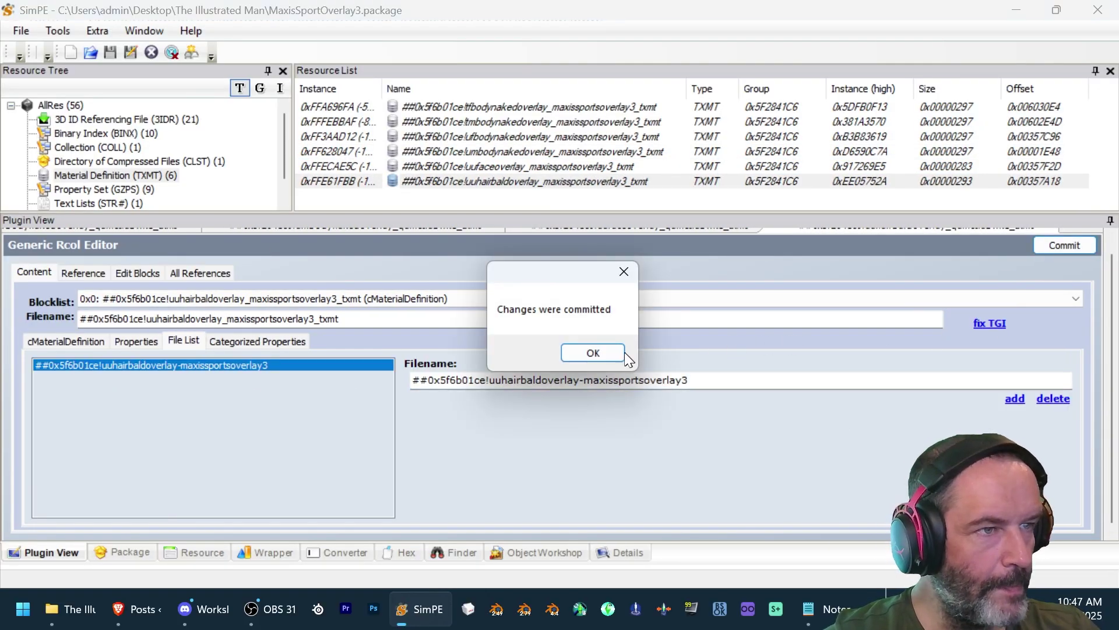
{"action": "left_click", "coordinate": [623, 352]}
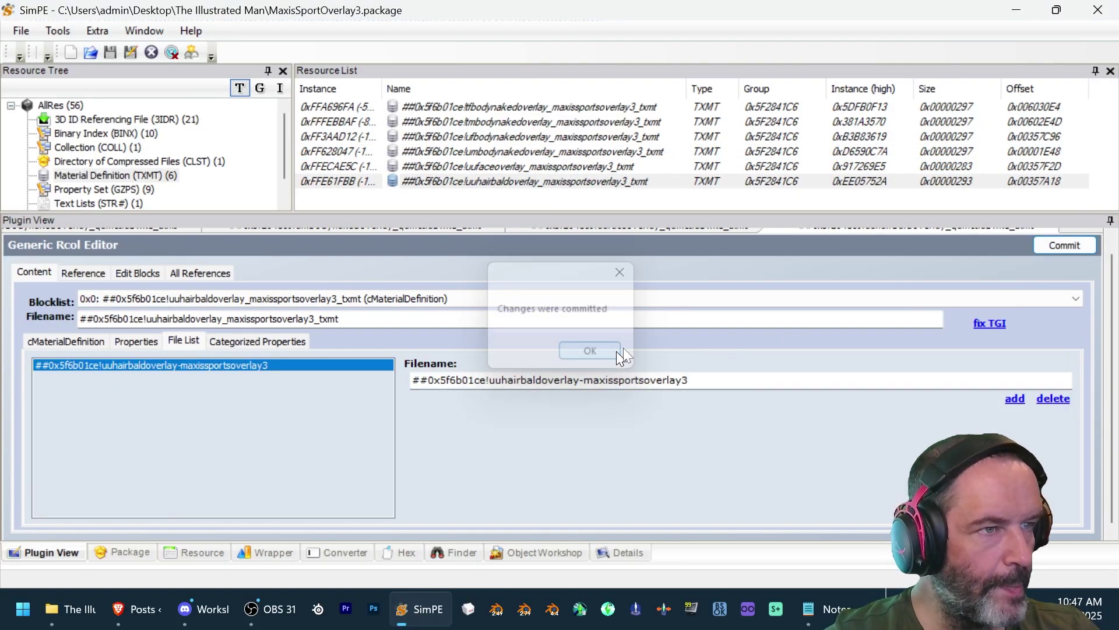
{"action": "left_click", "coordinate": [19, 27]}
{"action": "left_click", "coordinate": [50, 125]}
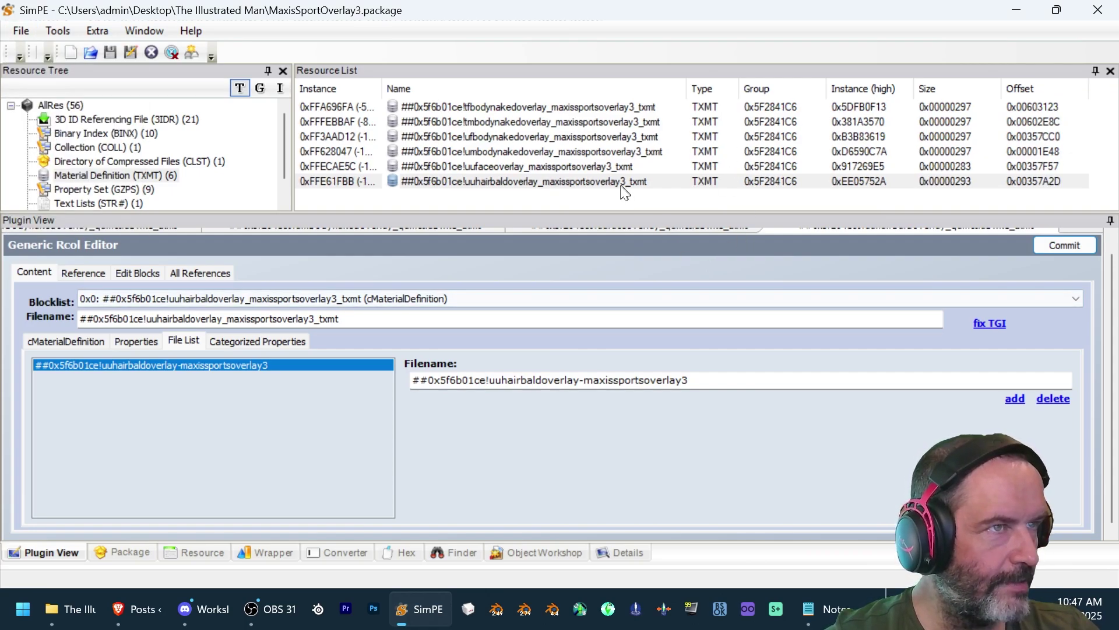
- Copy 0x5f6b01ce from the Overlay Box notes and set it as the group of the Texture Overlay XML resource
{"action": "left_click", "coordinate": [168, 176]}
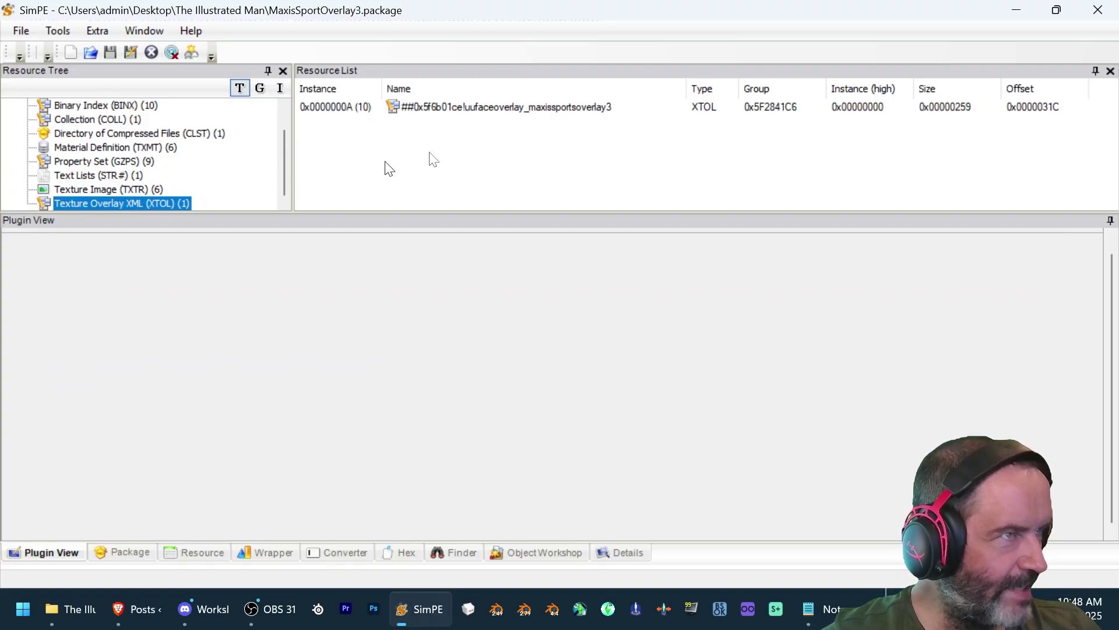
{"action": "left_click", "coordinate": [491, 108]}
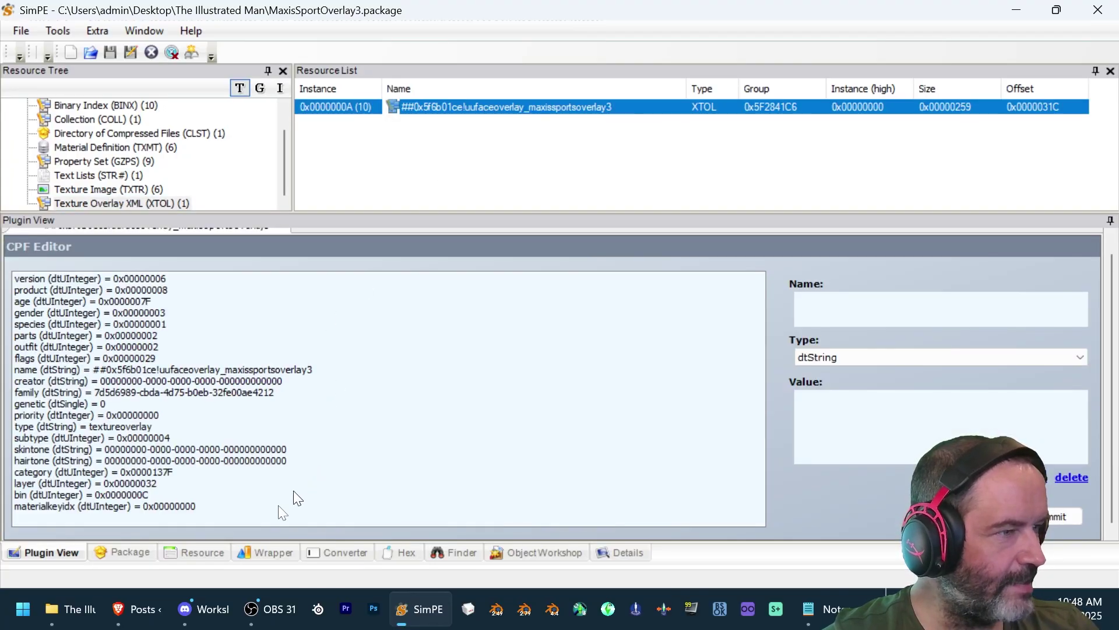
{"action": "left_click", "coordinate": [194, 550]}
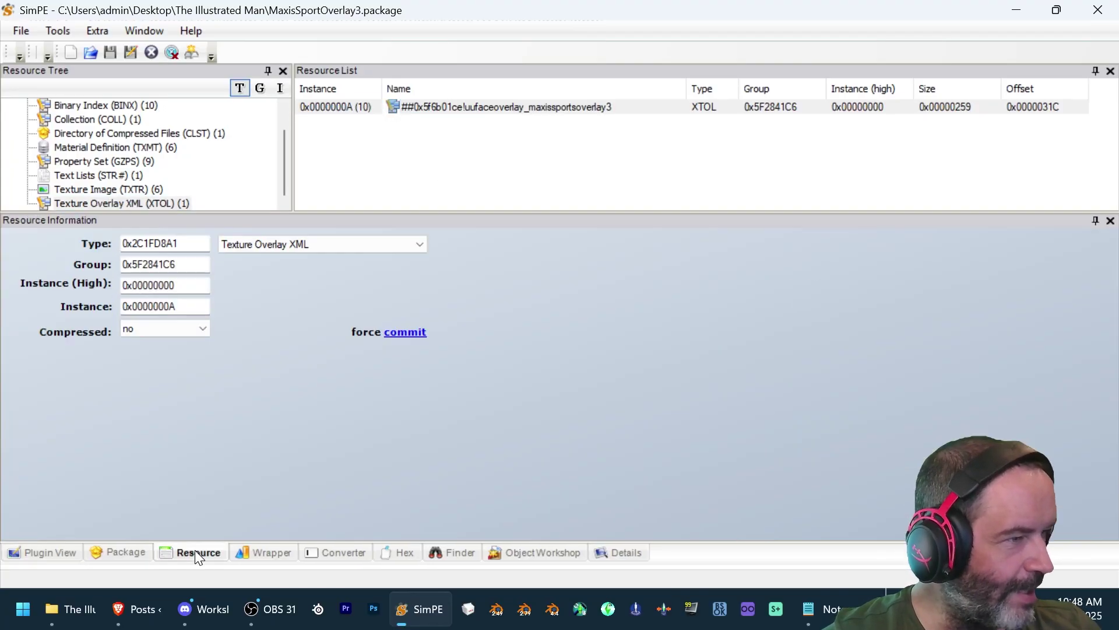
{"action": "left_click", "coordinate": [828, 611]}
{"action": "mouse_move", "coordinate": [829, 610]}
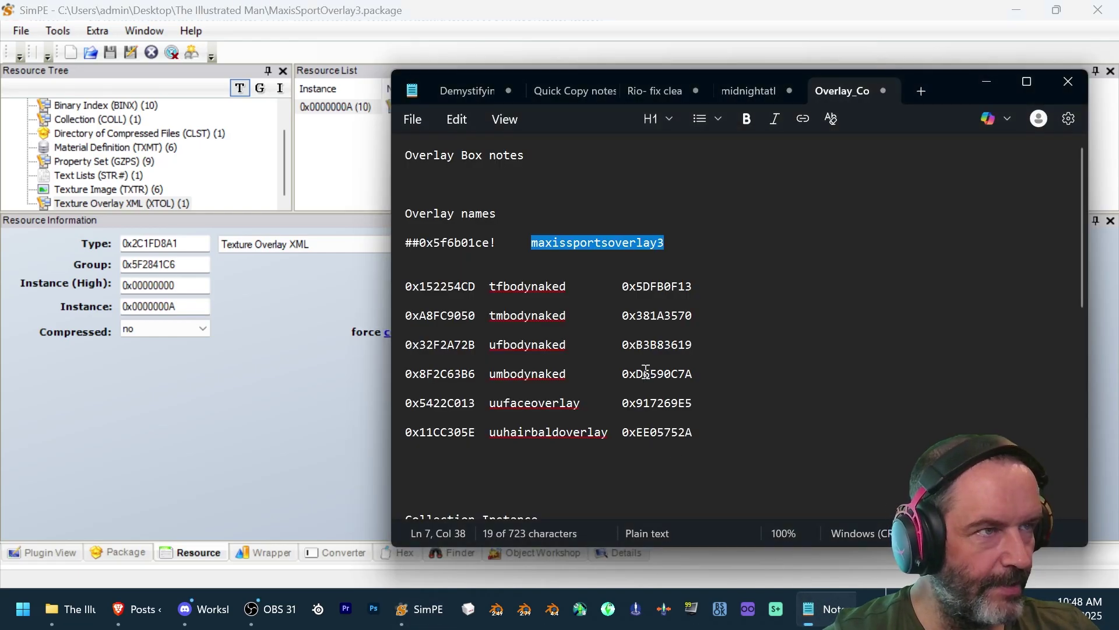
{"action": "left_click_drag", "start_coordinate": [490, 244], "coordinate": [419, 248]}
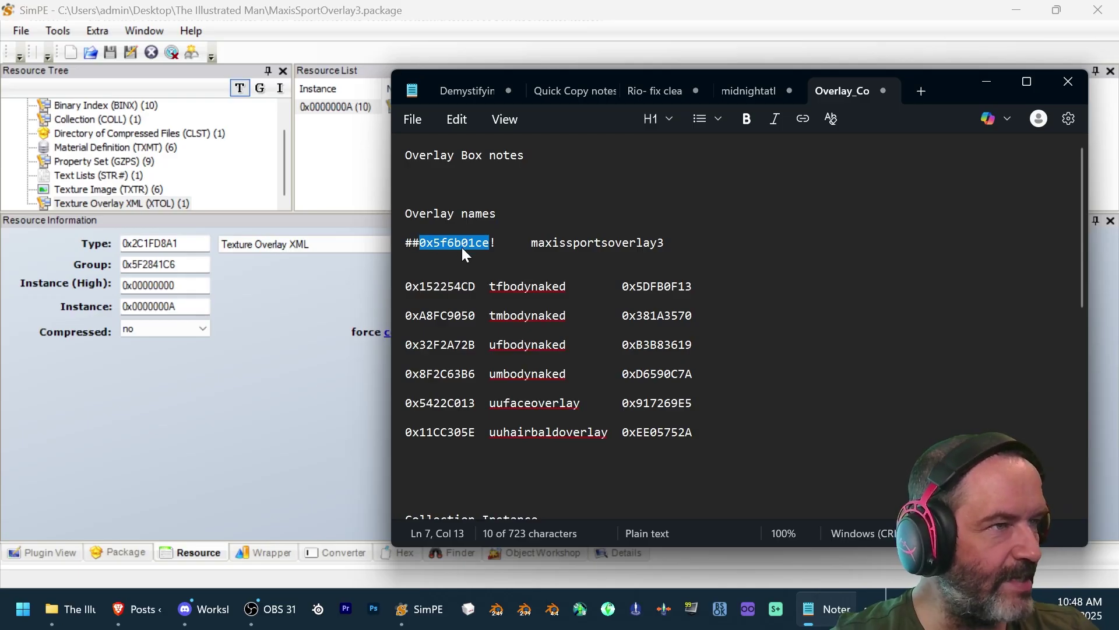
{"action": "left_click", "coordinate": [175, 265]}
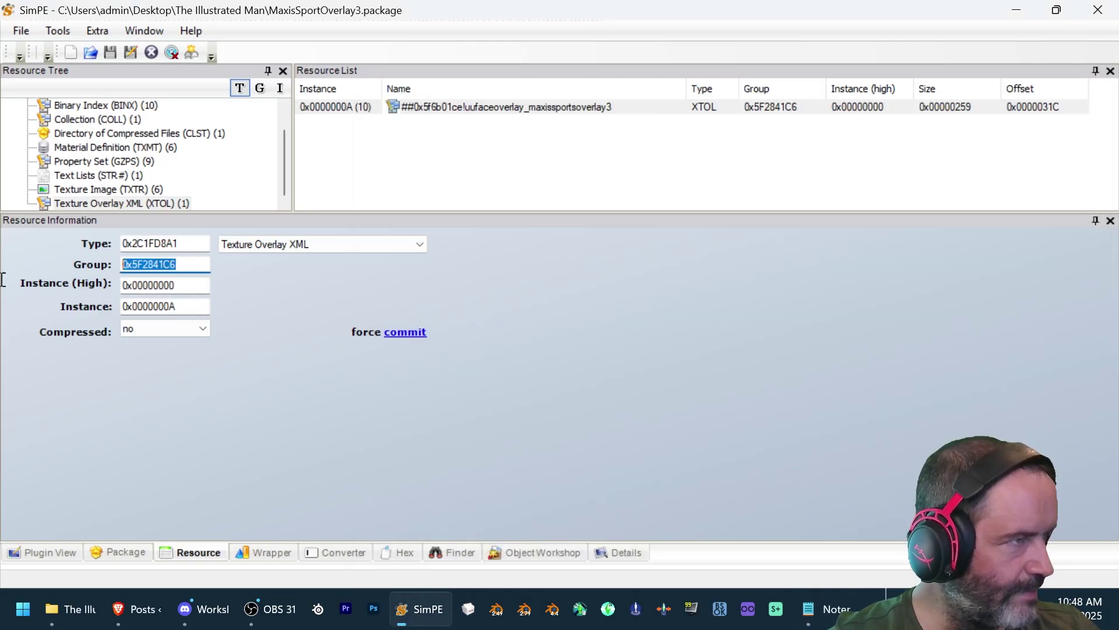
{"action": "type", "text": "0x5f6b01ce"}
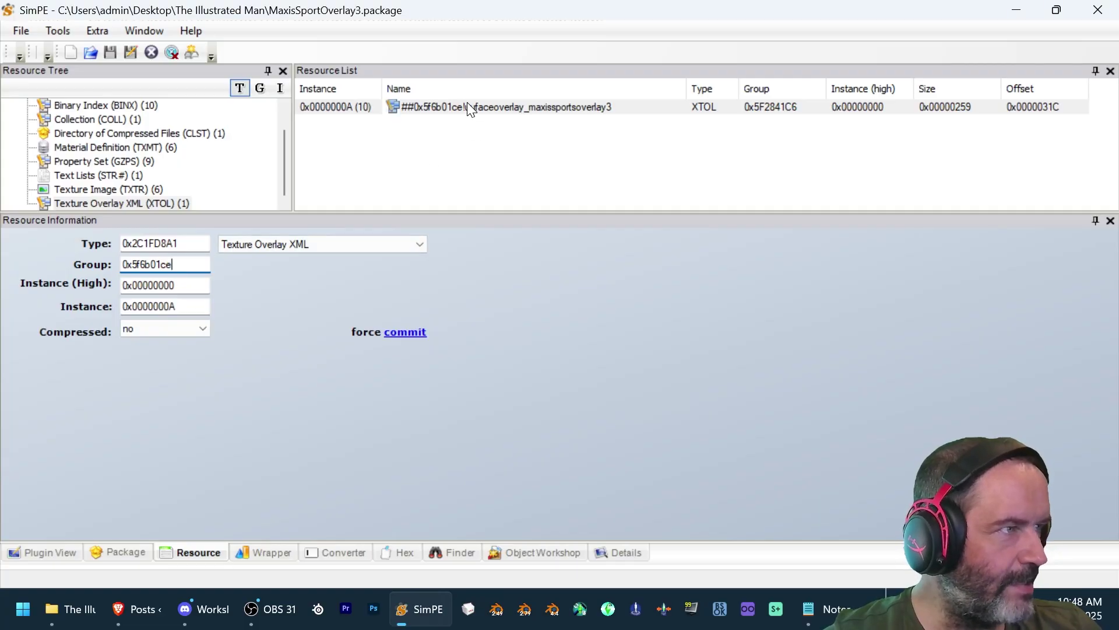
{"action": "left_click", "coordinate": [148, 190]}
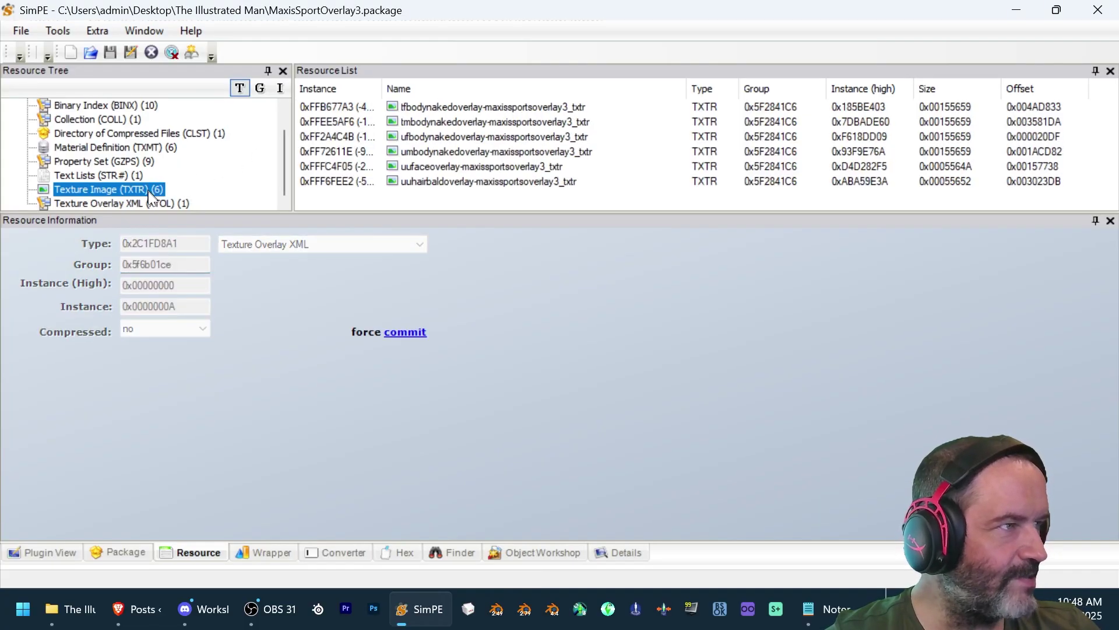
{"action": "left_click", "coordinate": [153, 202]}
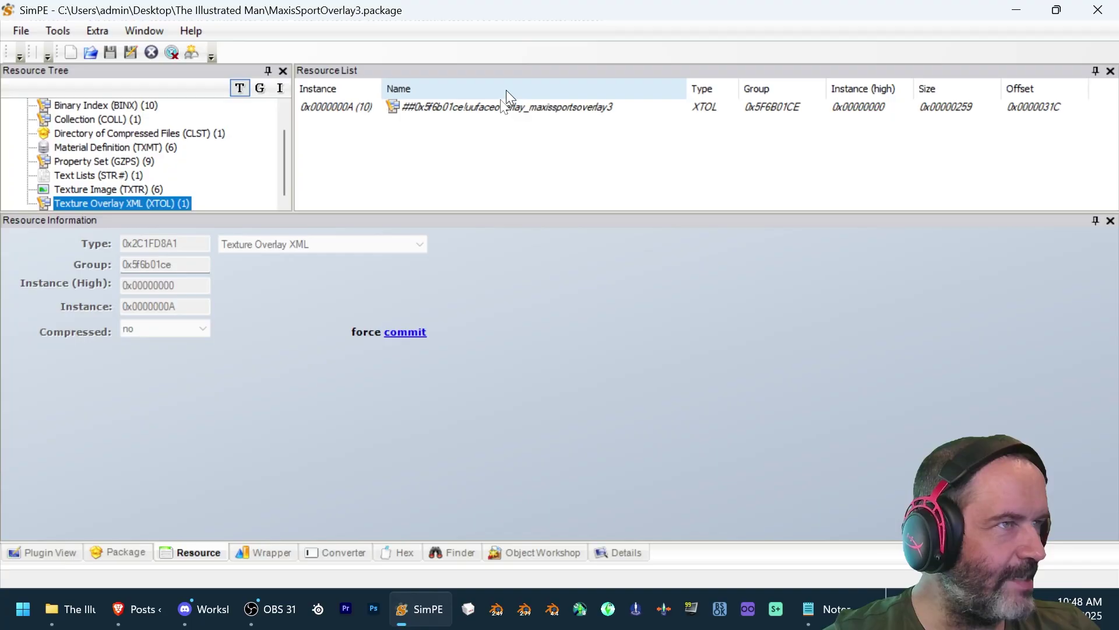
- Set the group of all six Texture Image resources to 0x5f6b01ce at once
{"action": "left_click", "coordinate": [152, 189]}
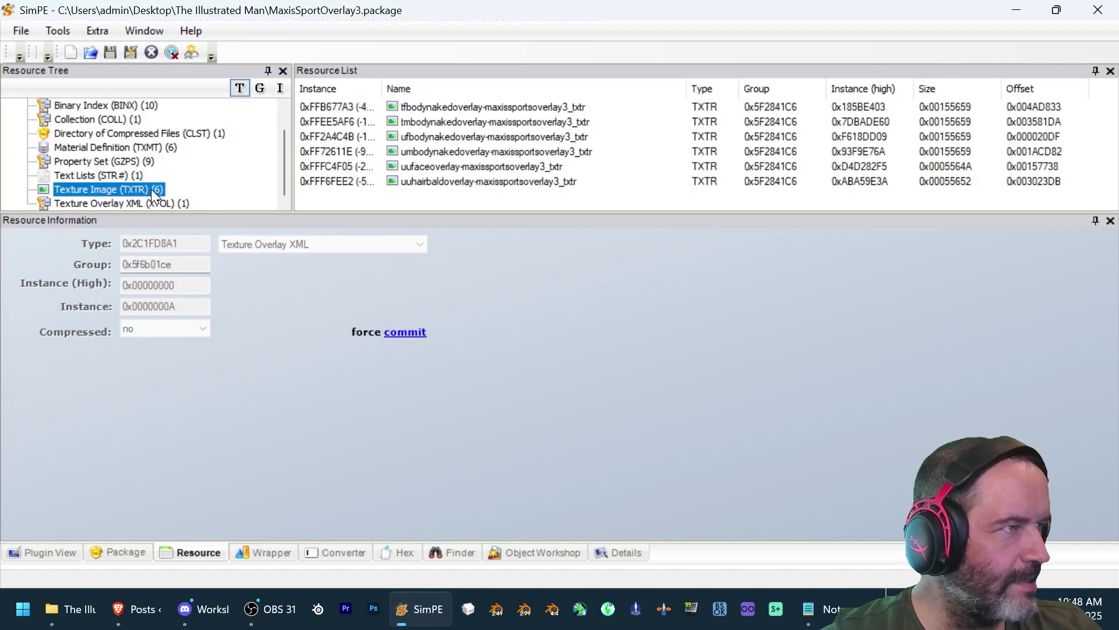
{"action": "left_click", "coordinate": [477, 182]}
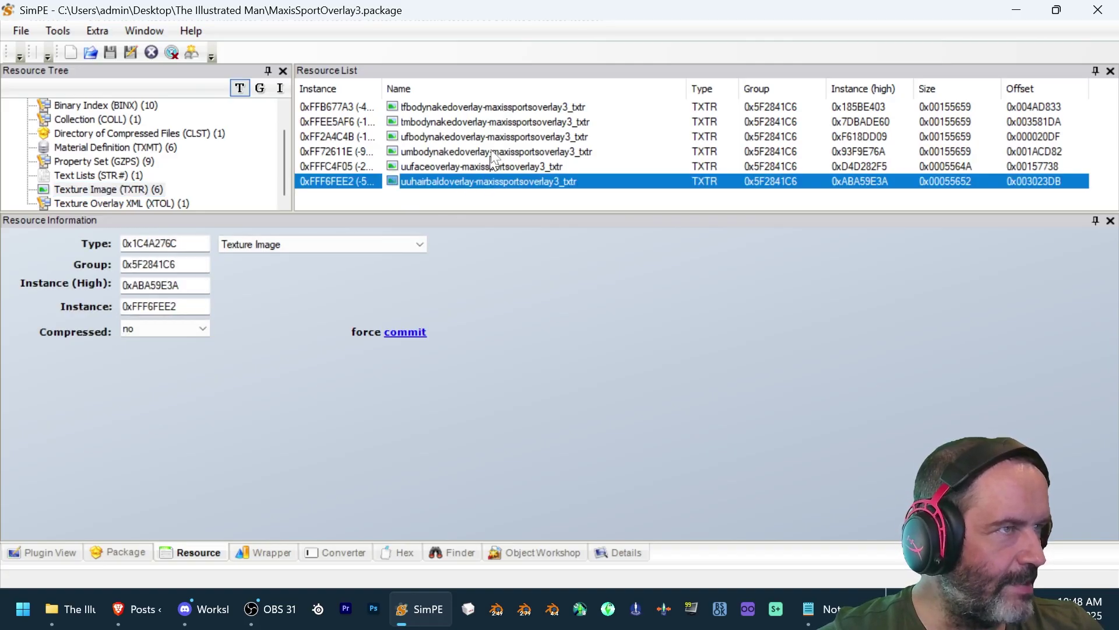
{"action": "left_click", "coordinate": [490, 107], "text": "shift"}
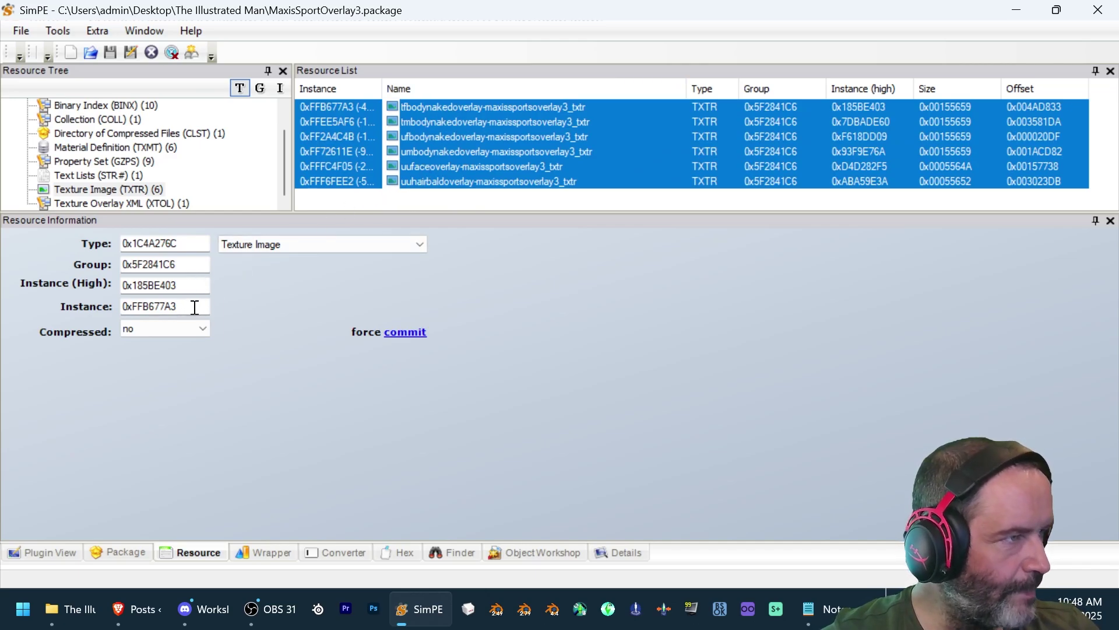
{"action": "double_click", "coordinate": [187, 265]}
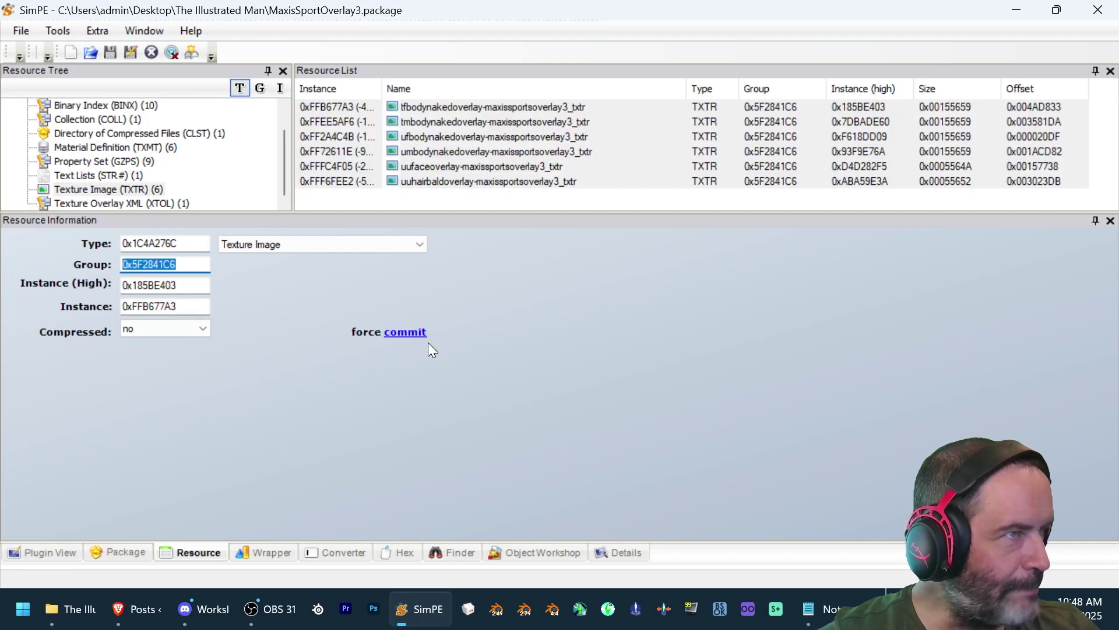
{"action": "type", "text": "0x5f6b01ce"}
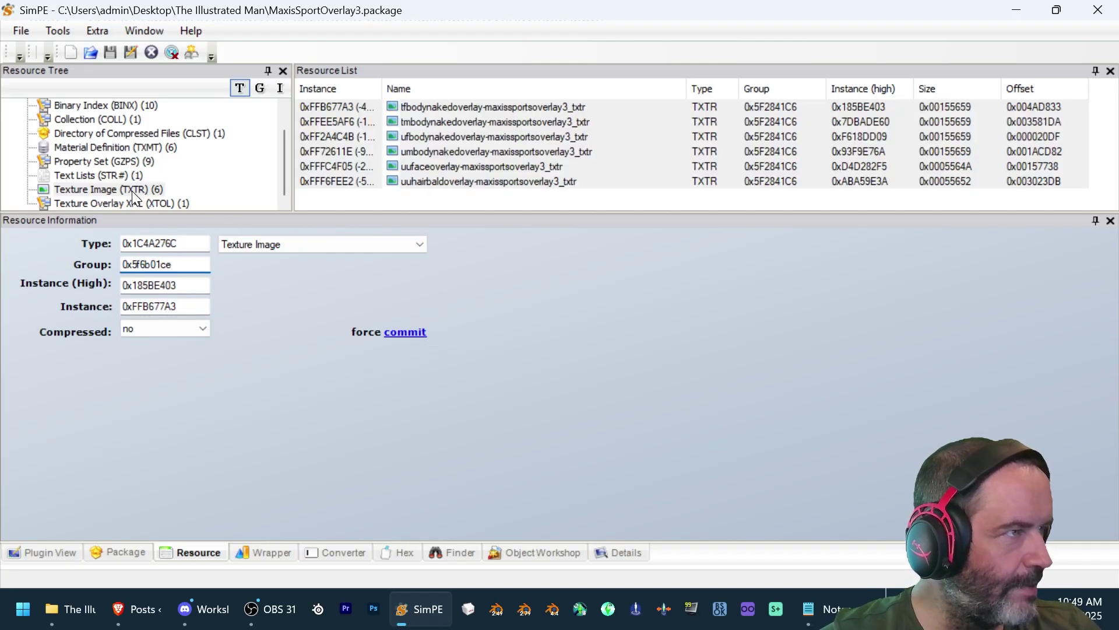
- Set the group of the Text Lists resource to 0x5f6b01ce
{"action": "left_click", "coordinate": [127, 176]}
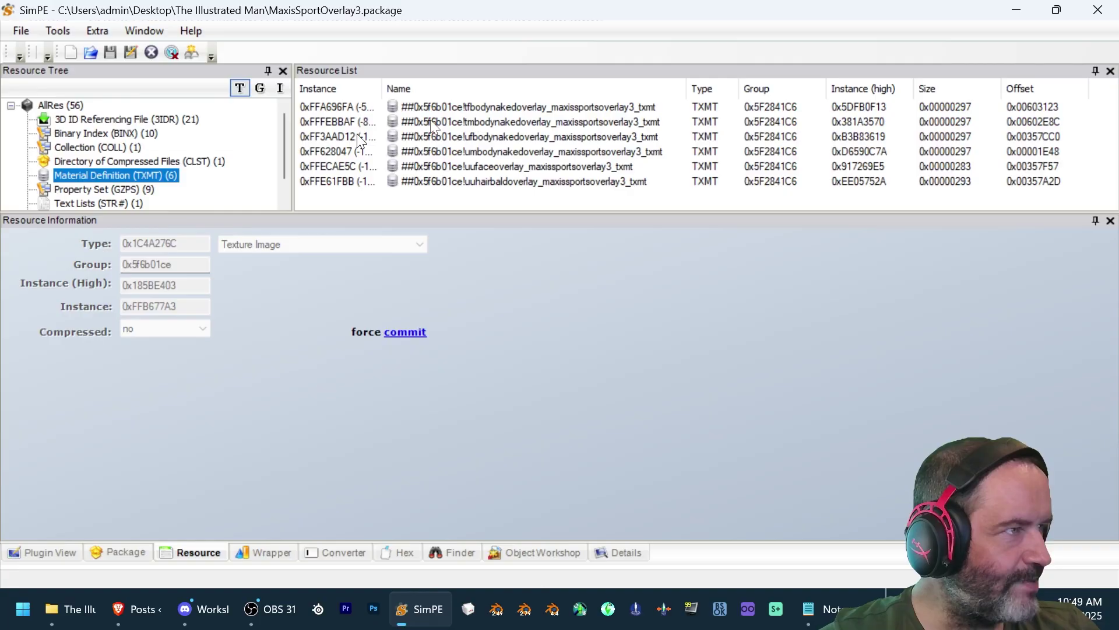
{"action": "scroll", "coordinate": [144, 176], "scroll_direction": "down", "scroll_amount": 1}
{"action": "left_click", "coordinate": [140, 176]}
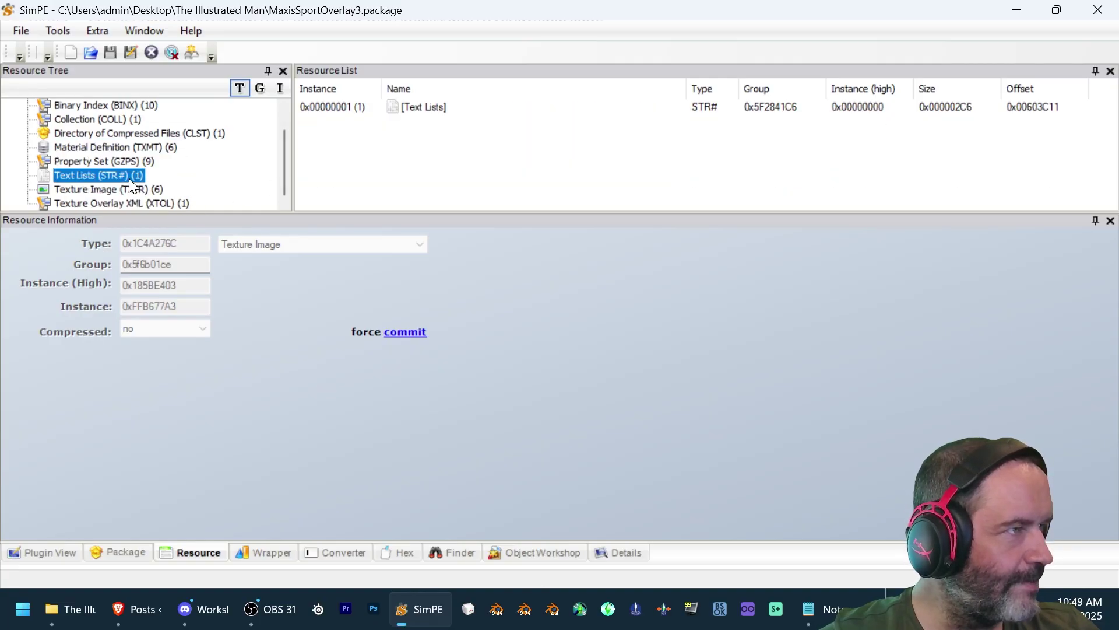
{"action": "left_click", "coordinate": [392, 106]}
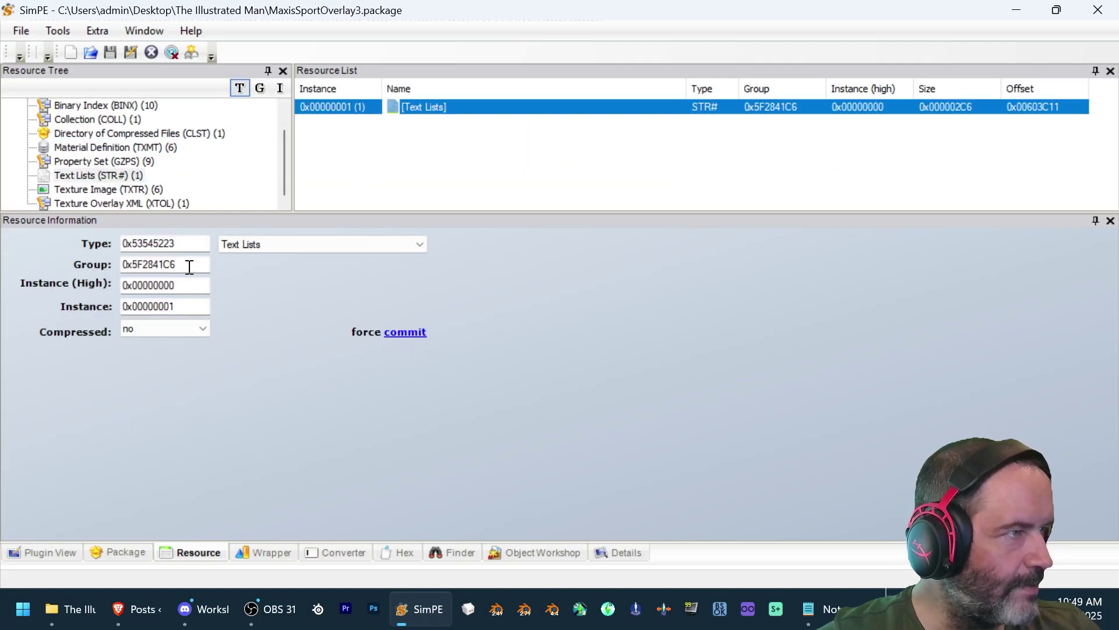
{"action": "left_click_drag", "start_coordinate": [188, 265], "coordinate": [120, 274]}
{"action": "type", "text": "0x5f6b01ce"}
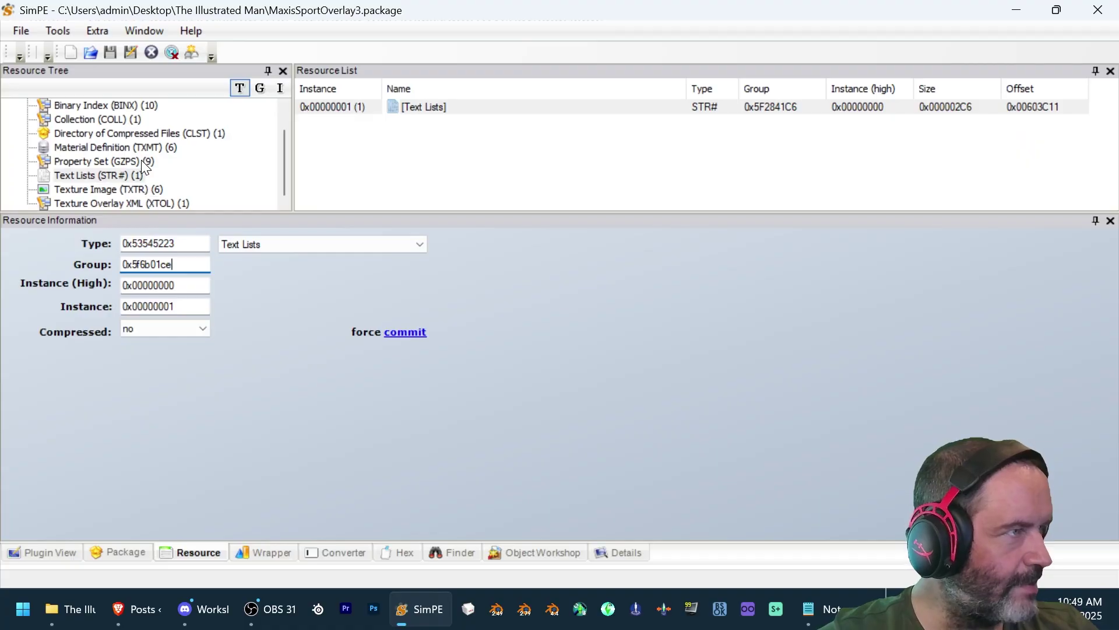
- Look through the compressed files directory, Material Definition and Property Set lists, and re-enter 0x5f6b01ce as the Text Lists group
{"action": "left_click", "coordinate": [140, 134]}
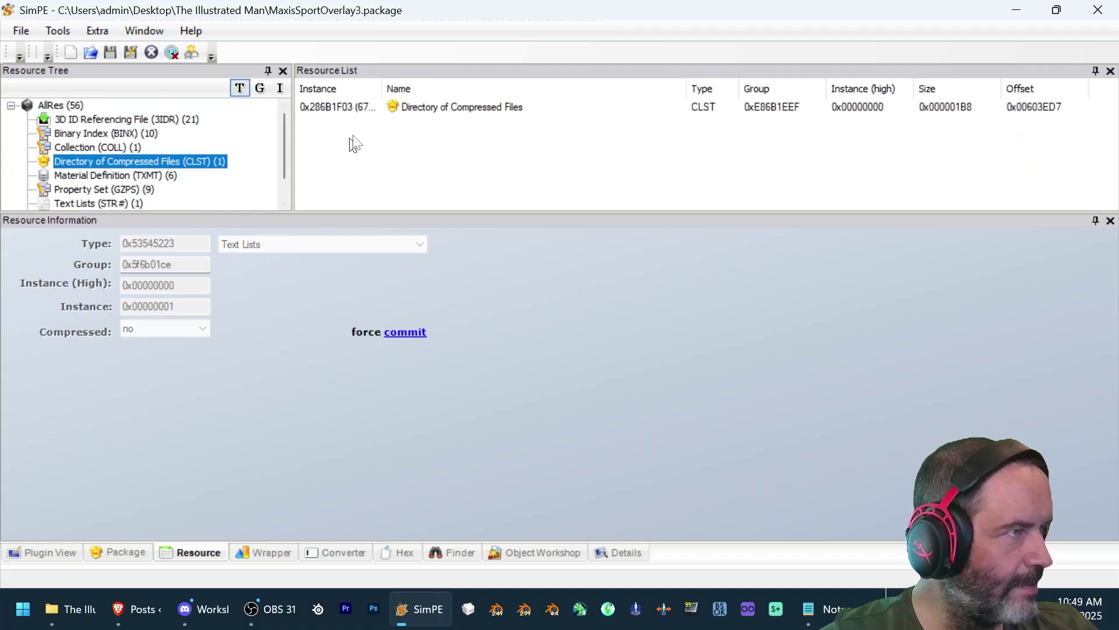
{"action": "left_click", "coordinate": [130, 177]}
{"action": "scroll", "coordinate": [162, 163], "scroll_direction": "down", "scroll_amount": 1}
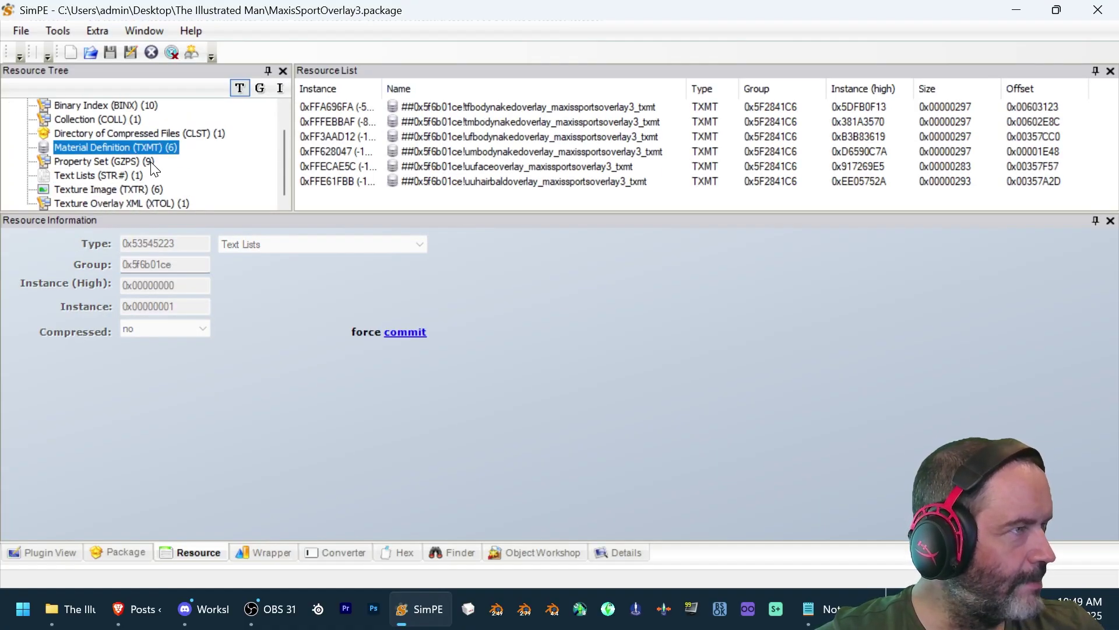
{"action": "left_click", "coordinate": [153, 163]}
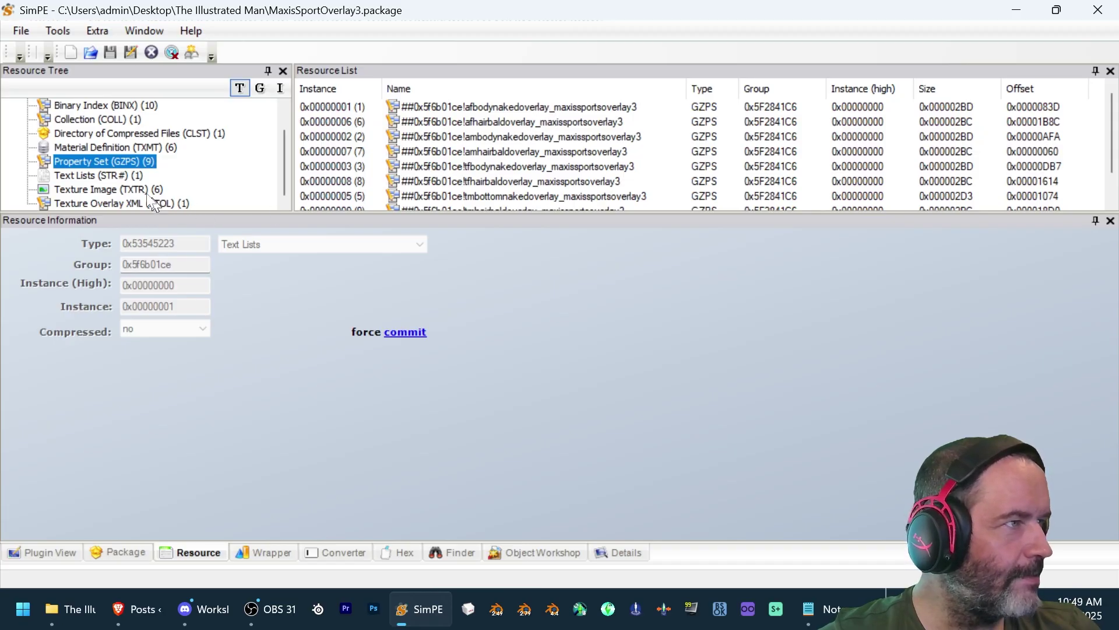
{"action": "left_click", "coordinate": [125, 175]}
{"action": "left_click", "coordinate": [439, 110]}
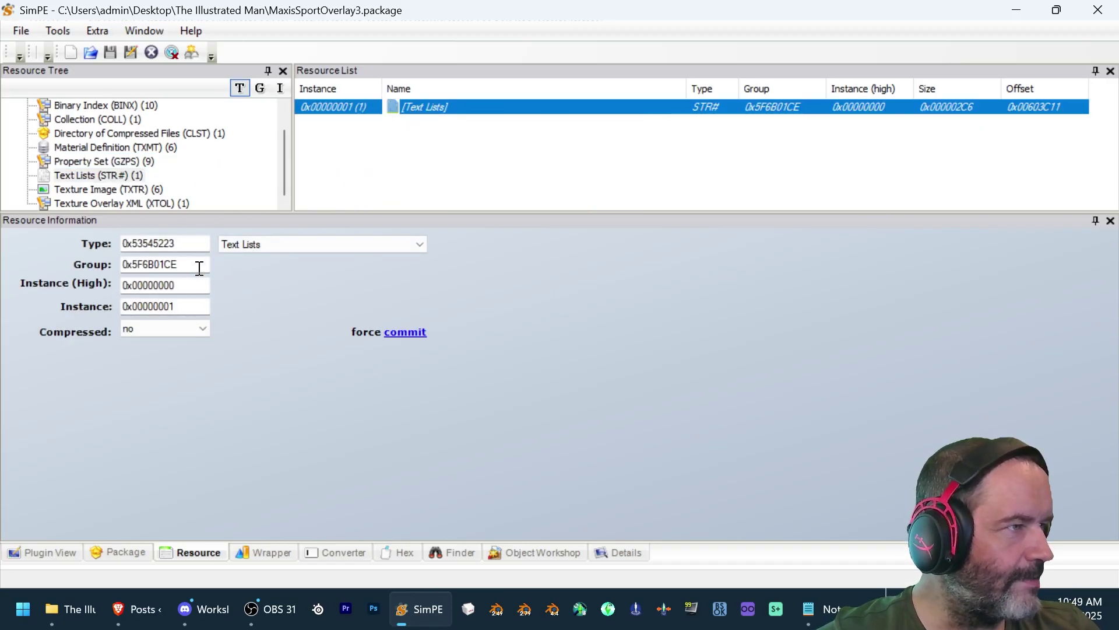
{"action": "double_click", "coordinate": [199, 268]}
{"action": "type", "text": "0x5f6b01ce"}
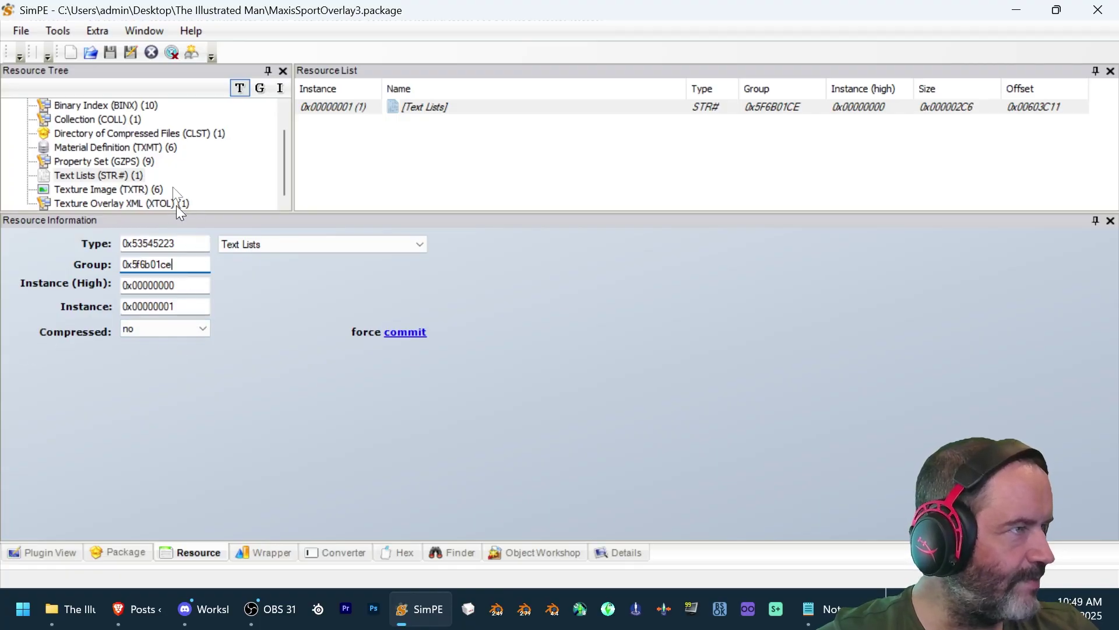
- Set the group of all nine Property Set resources to 0x5f6b01ce at once
{"action": "left_click", "coordinate": [125, 163]}
{"action": "left_click", "coordinate": [621, 106]}
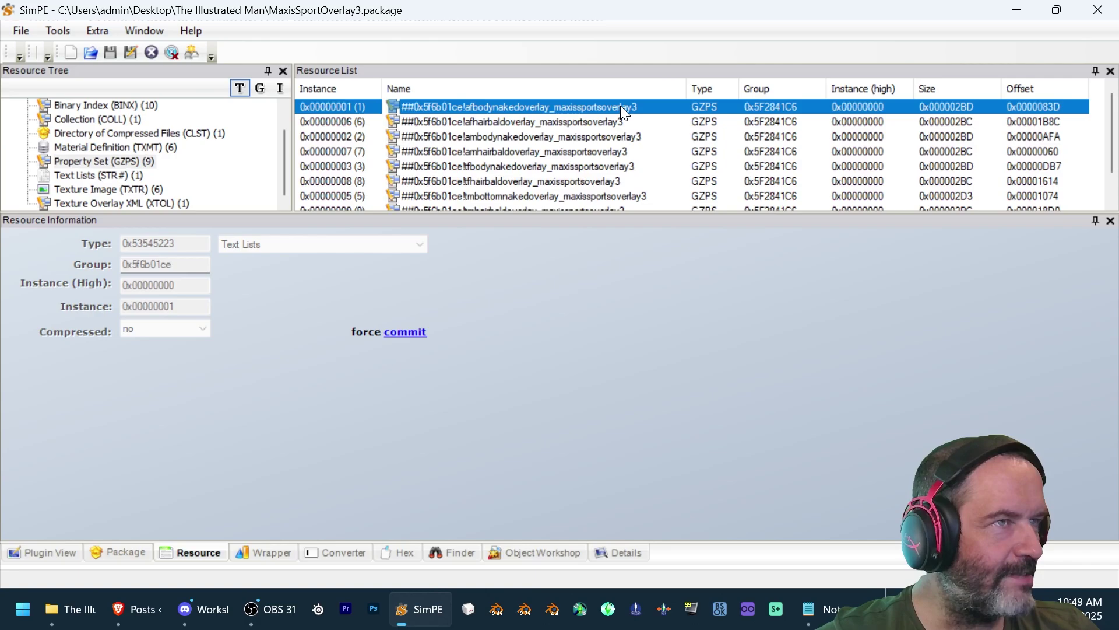
{"action": "scroll", "coordinate": [620, 110], "scroll_direction": "down", "scroll_amount": 1}
{"action": "left_click", "coordinate": [603, 196], "text": "shift"}
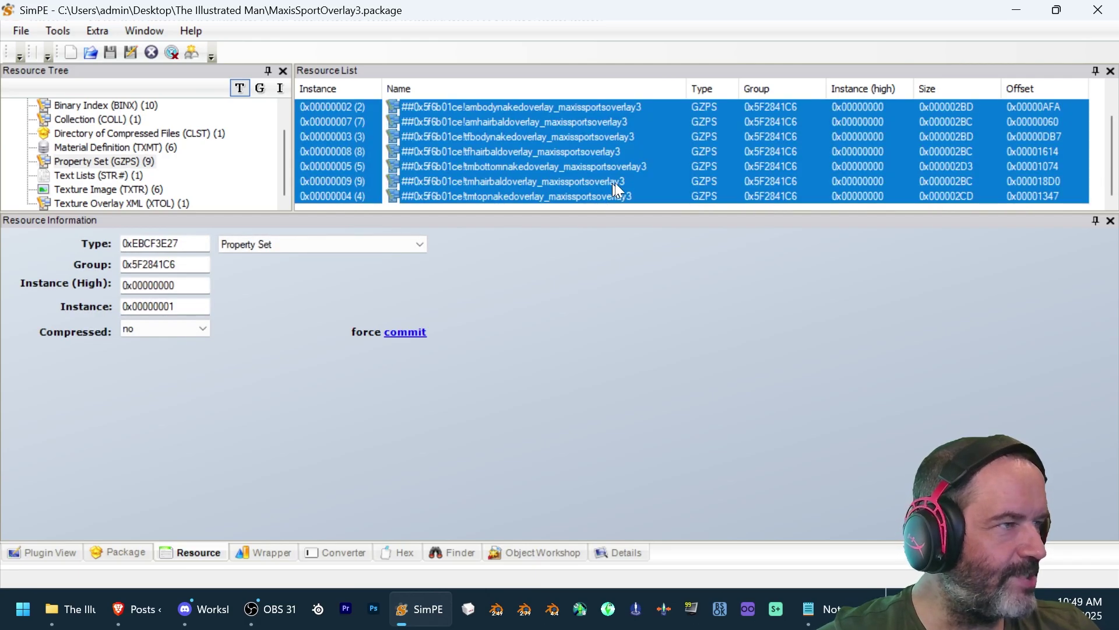
{"action": "left_click", "coordinate": [185, 267]}
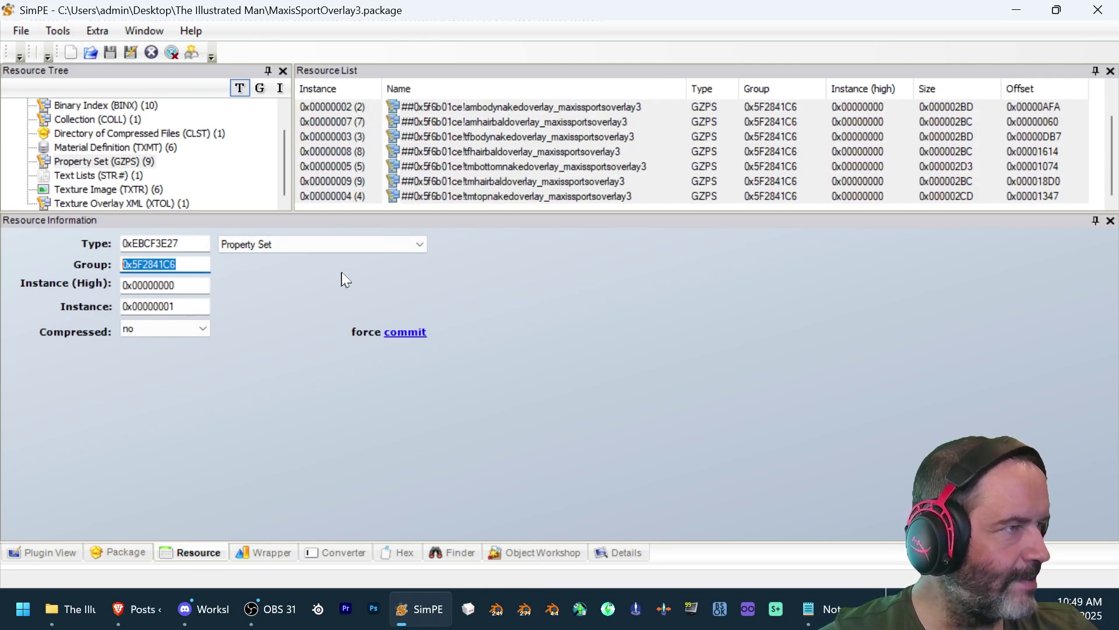
{"action": "type", "text": "0x5f6b01ce"}
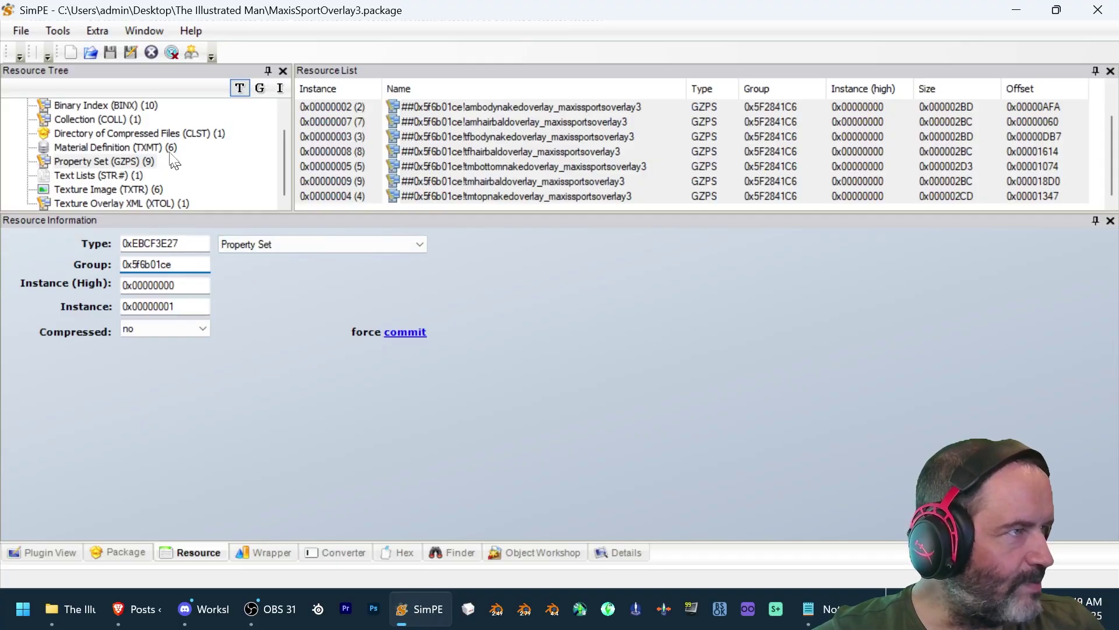
{"action": "key", "text": "Return"}
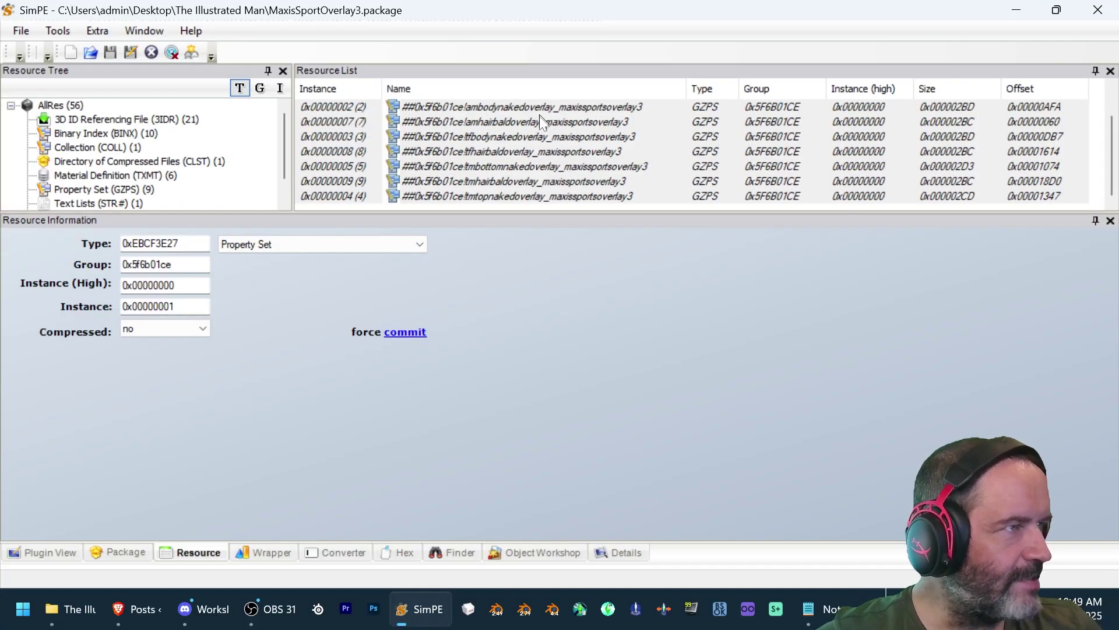
- Set the group of all six Material Definition resources to 0x5f6b01ce at once
{"action": "left_click", "coordinate": [163, 175]}
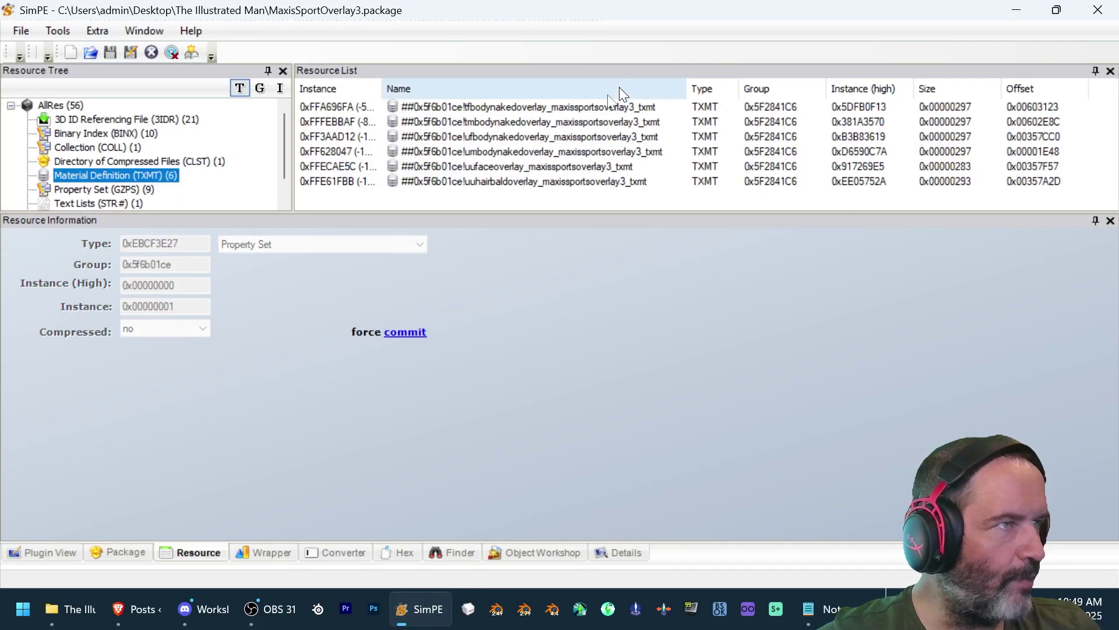
{"action": "left_click", "coordinate": [602, 107]}
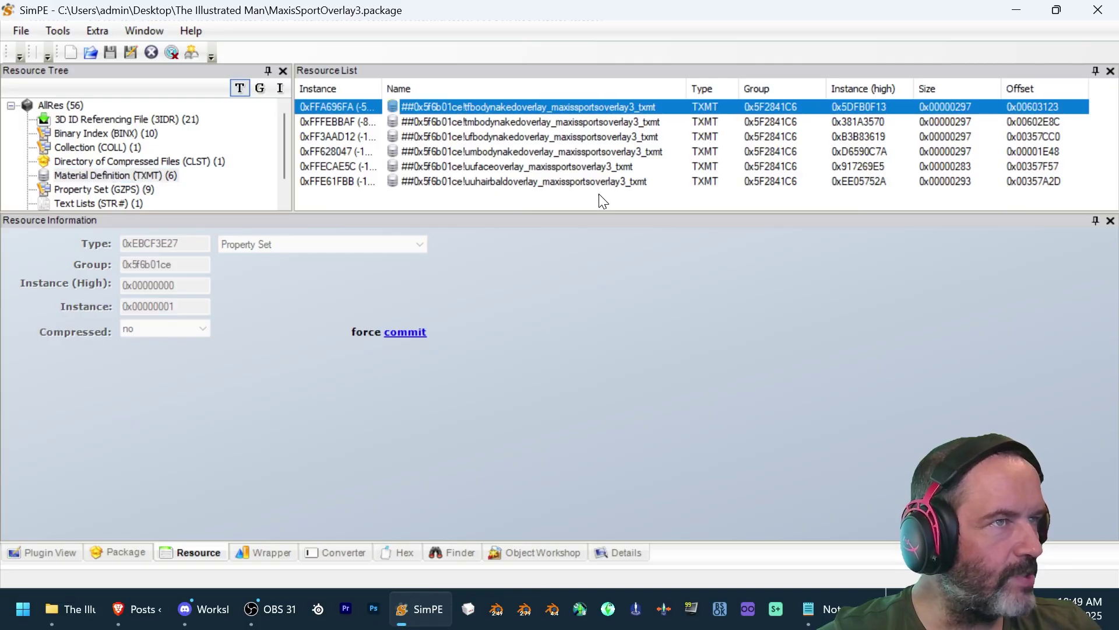
{"action": "left_click", "coordinate": [558, 183], "text": "shift"}
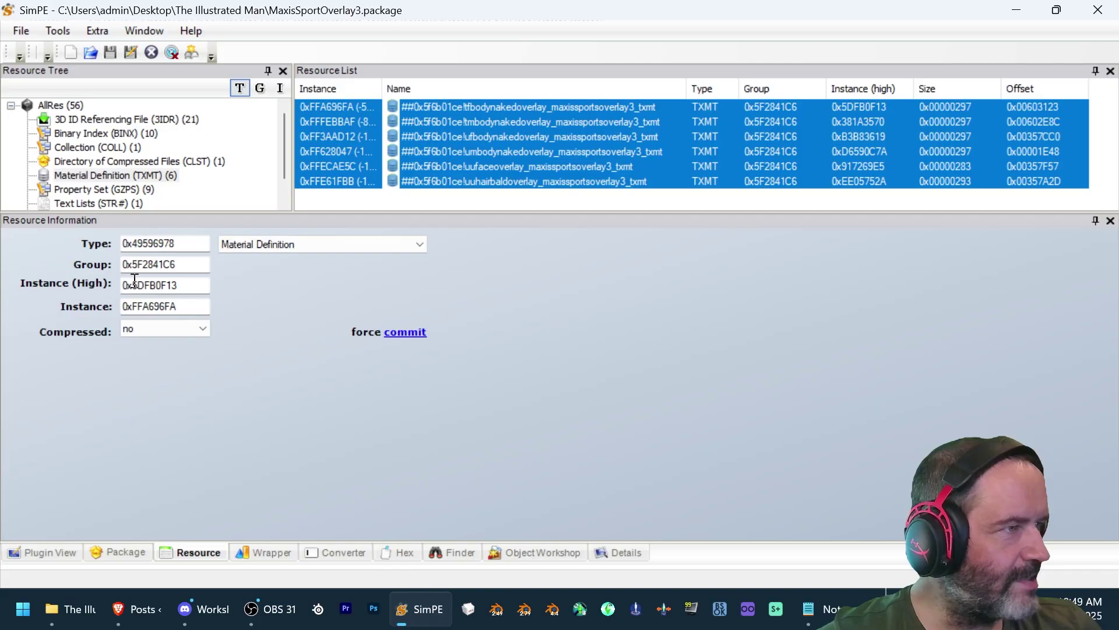
{"action": "double_click", "coordinate": [183, 264]}
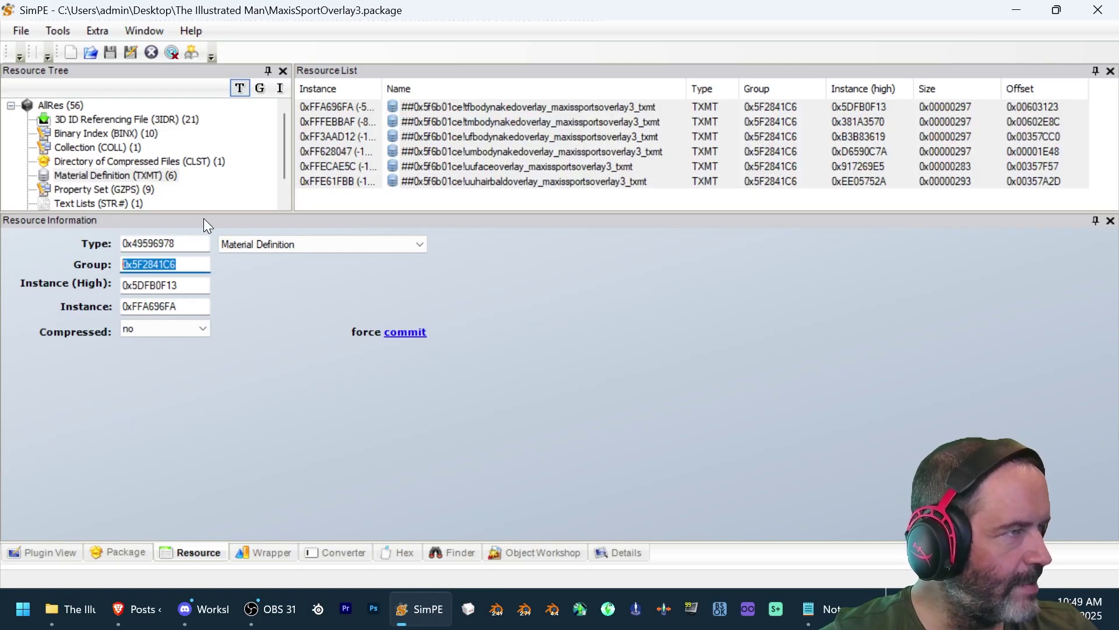
{"action": "type", "text": "0x5f6b01ce"}
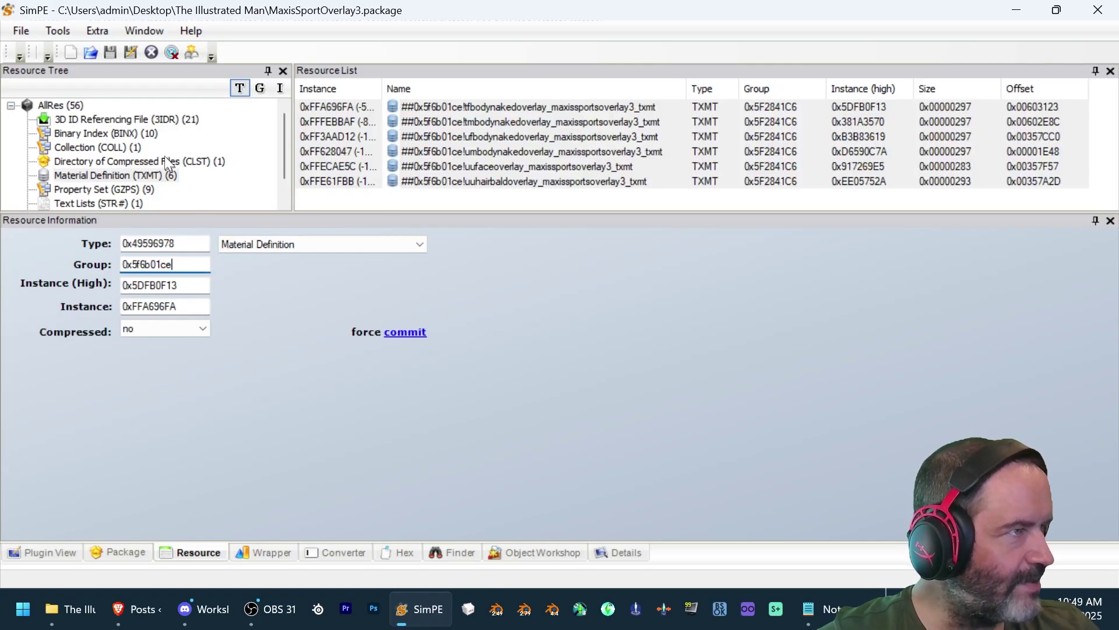
- Set the group of all ten Binary Index resources to 0x5f6b01ce at once, dismissing the error dialogs
{"action": "left_click", "coordinate": [135, 149]}
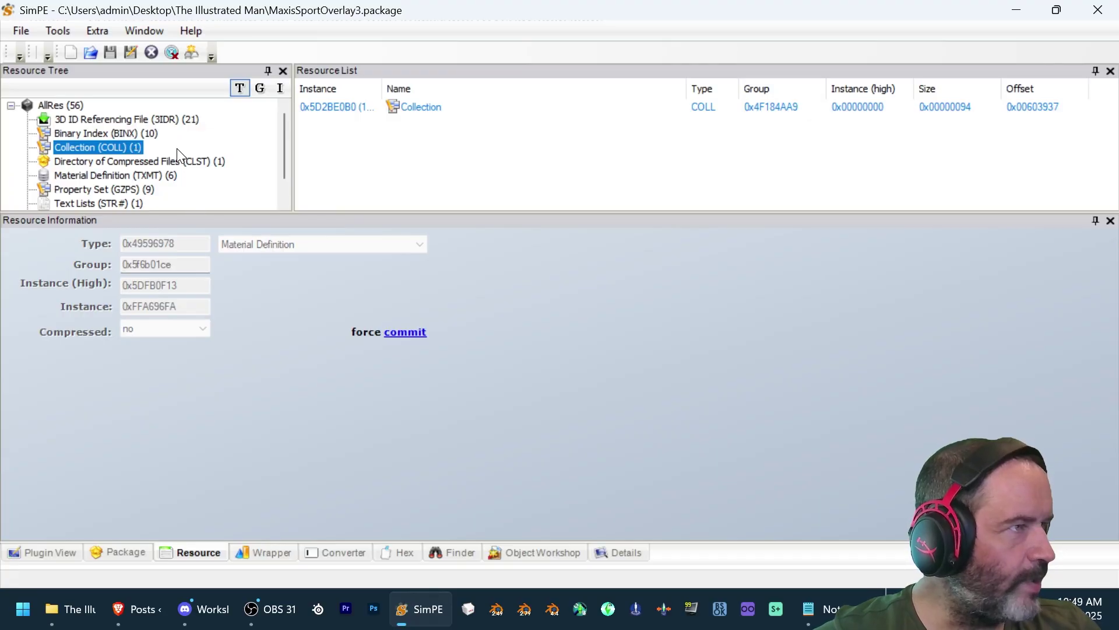
{"action": "left_click", "coordinate": [147, 134]}
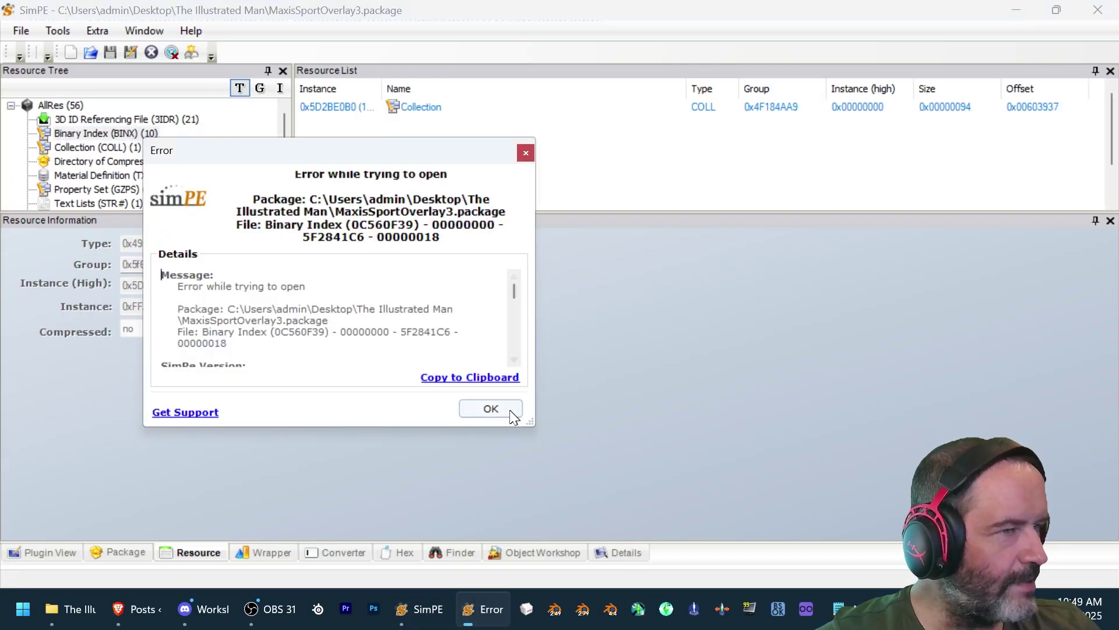
{"action": "left_click", "coordinate": [511, 415]}
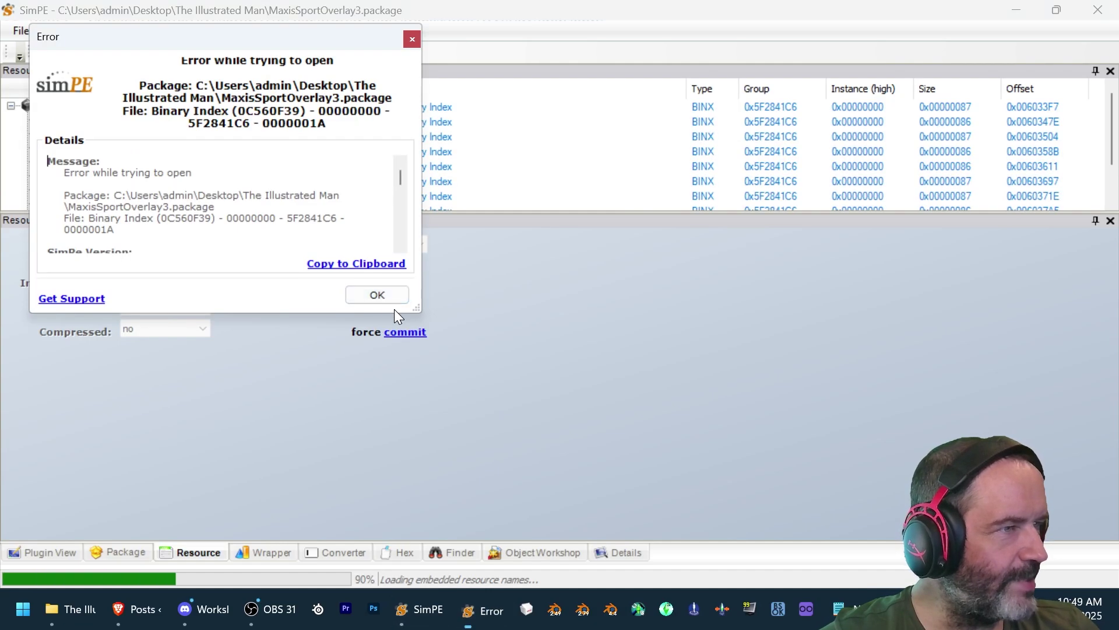
{"action": "left_click", "coordinate": [384, 298]}
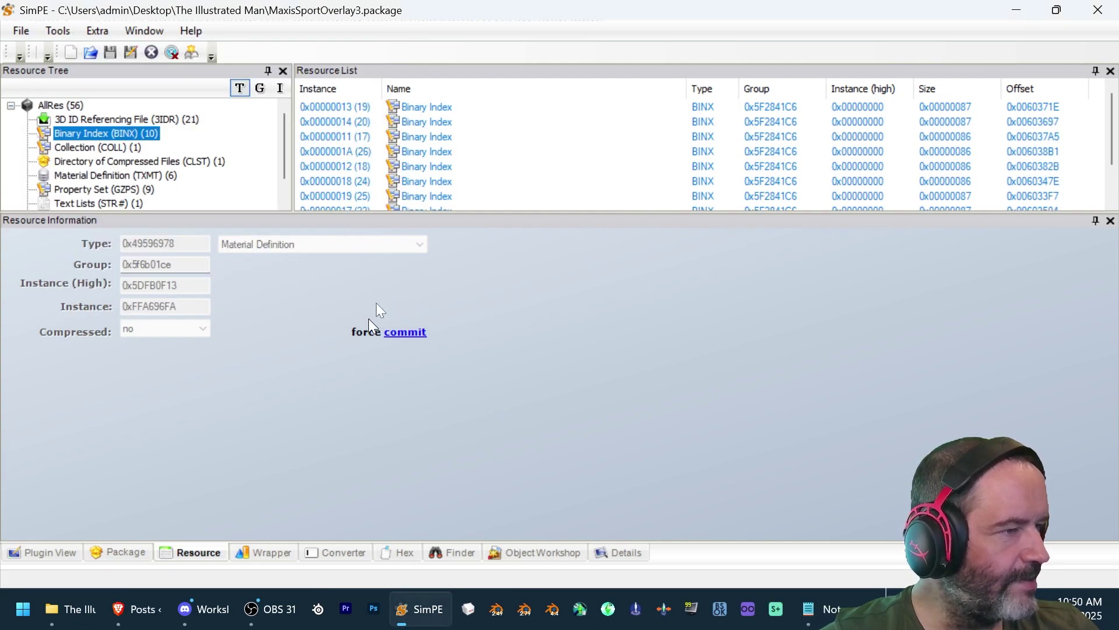
{"action": "left_click", "coordinate": [431, 106]}
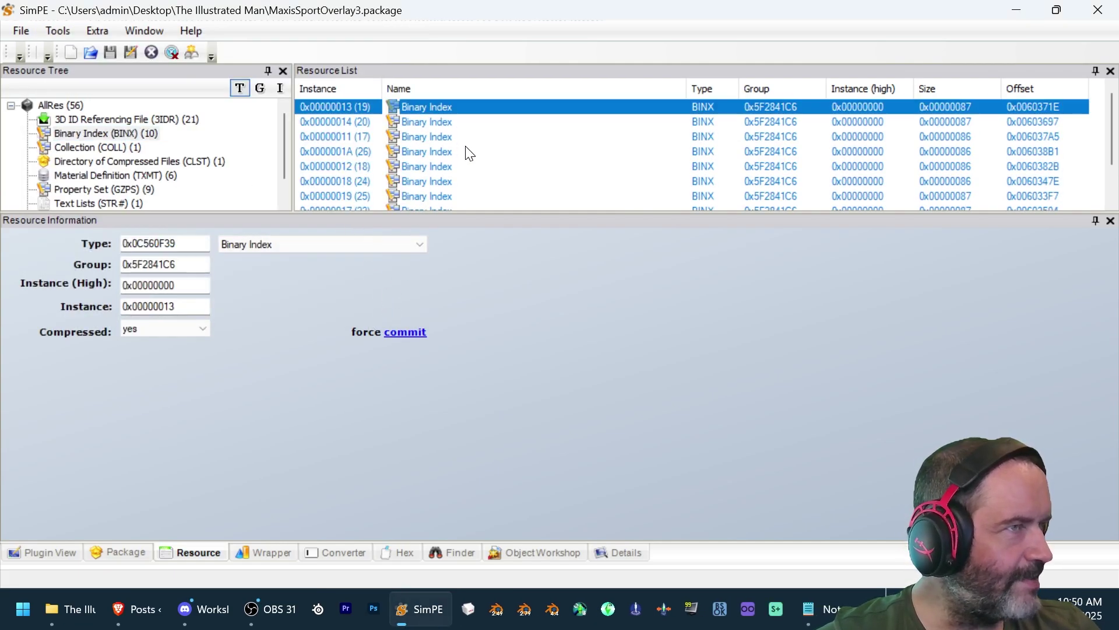
{"action": "scroll", "coordinate": [465, 146], "scroll_direction": "down", "scroll_amount": 1}
{"action": "left_click", "coordinate": [453, 200], "text": "shift"}
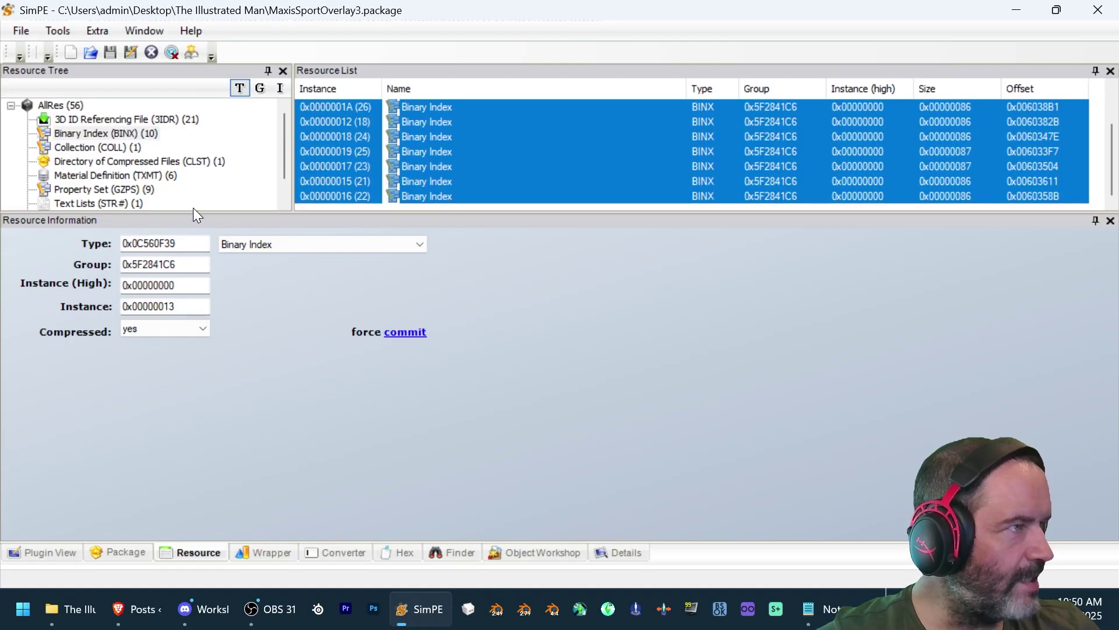
{"action": "left_click", "coordinate": [184, 264]}
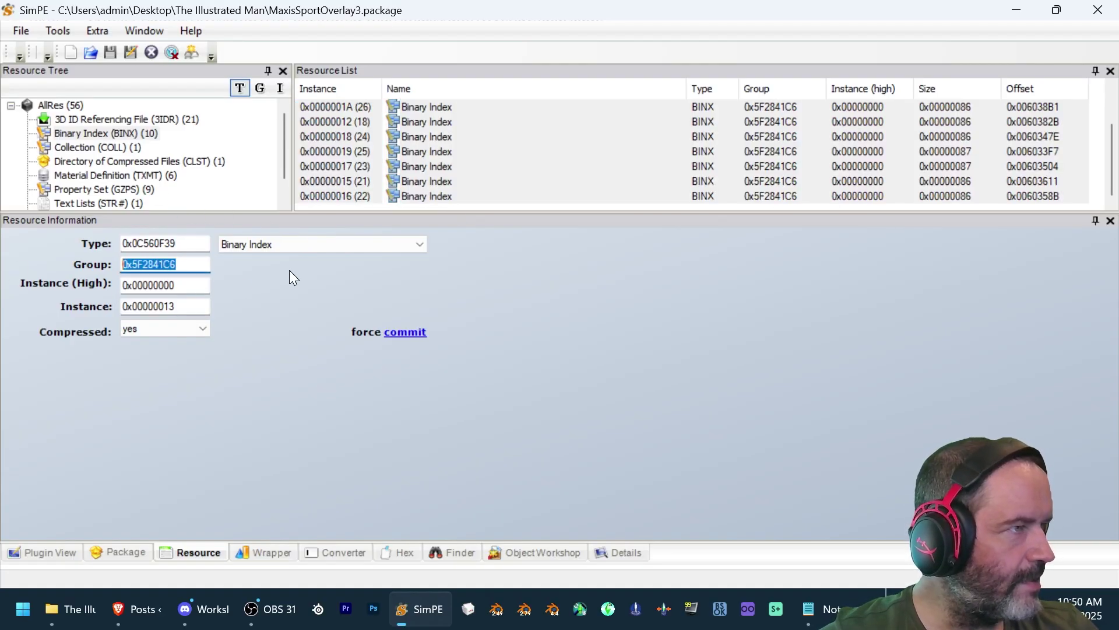
{"action": "type", "text": "0x5f6b01ce"}
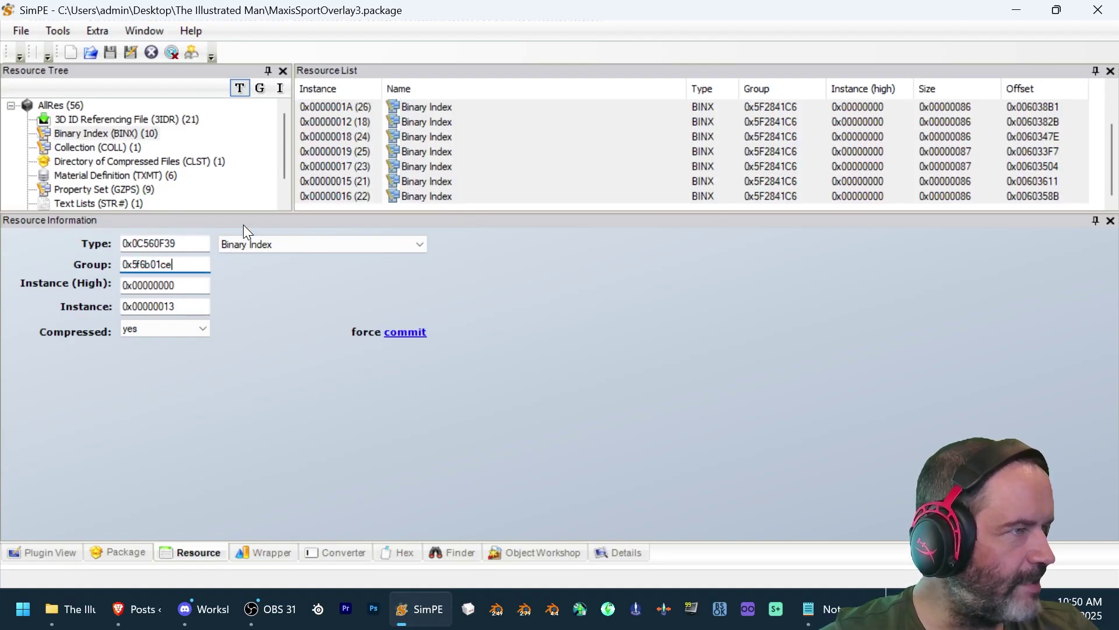
- Set the group of 3D ID Referencing Files 0x00000001 through 0x0000001A to 0x5f6b01ce, leaving out the 0x4F184AA9 group entry, and save the package
{"action": "left_click", "coordinate": [182, 120]}
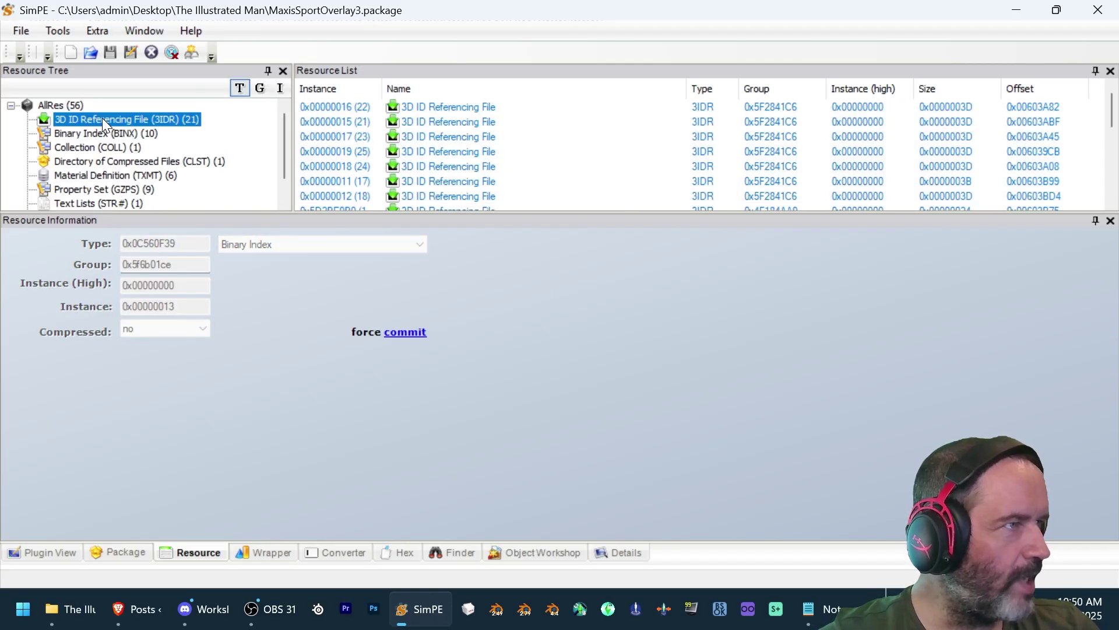
{"action": "left_click", "coordinate": [335, 88]}
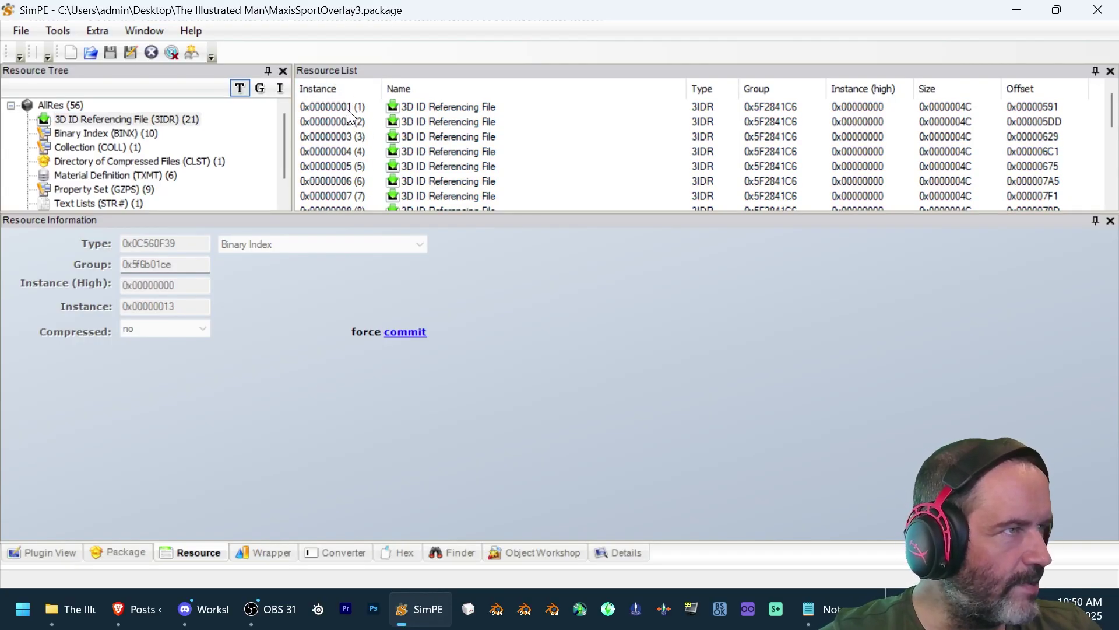
{"action": "left_click", "coordinate": [348, 110]}
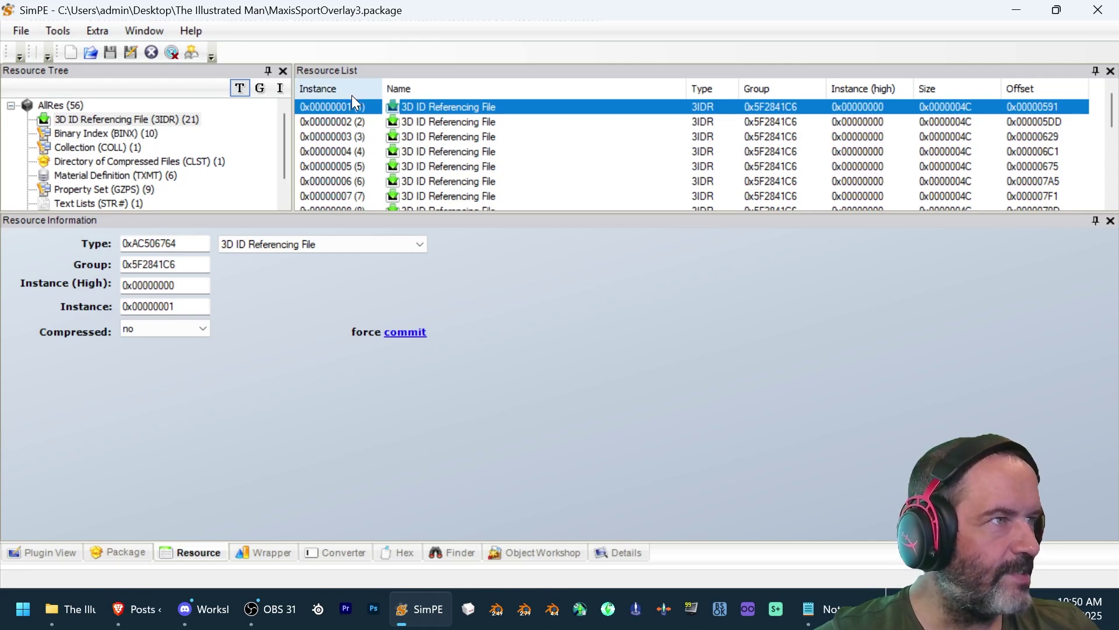
{"action": "scroll", "coordinate": [360, 116], "scroll_direction": "down", "scroll_amount": 5}
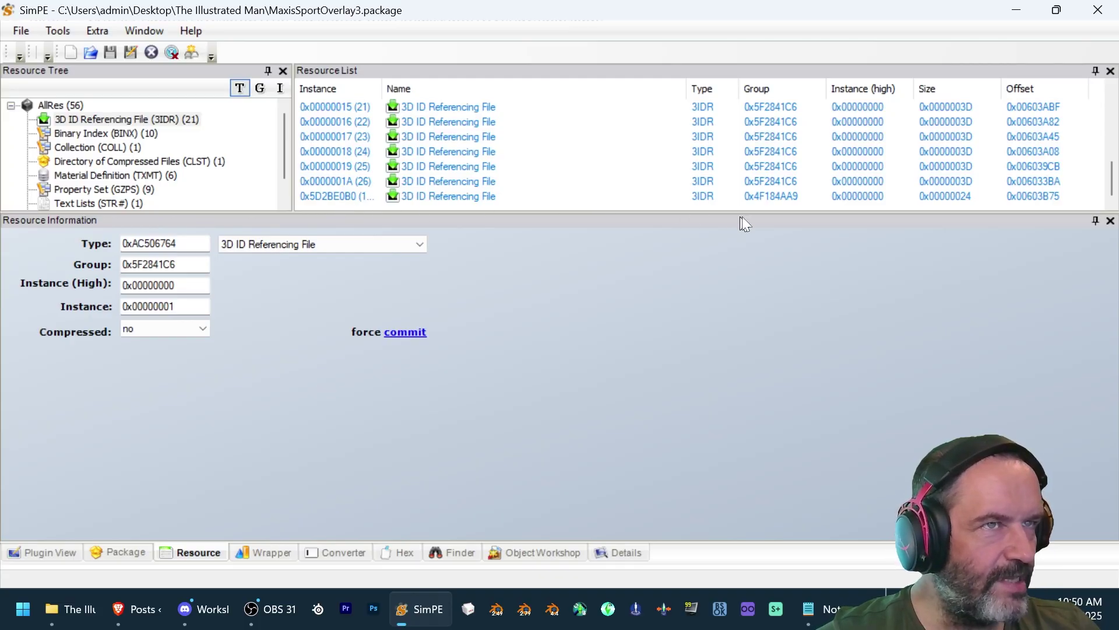
{"action": "left_click", "coordinate": [759, 181], "text": "shift"}
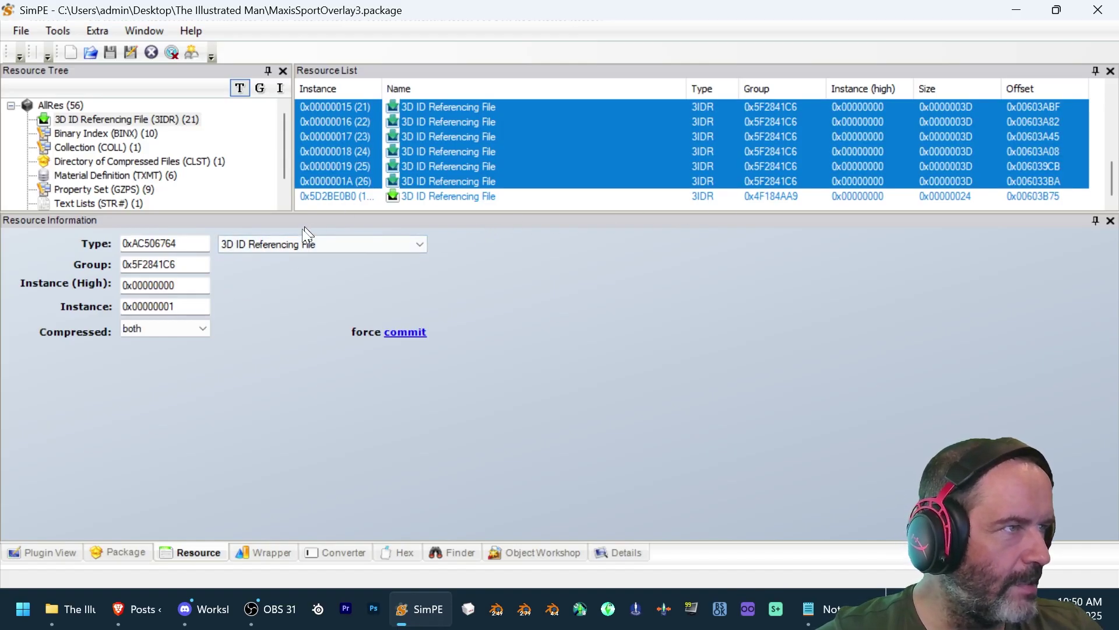
{"action": "double_click", "coordinate": [180, 265]}
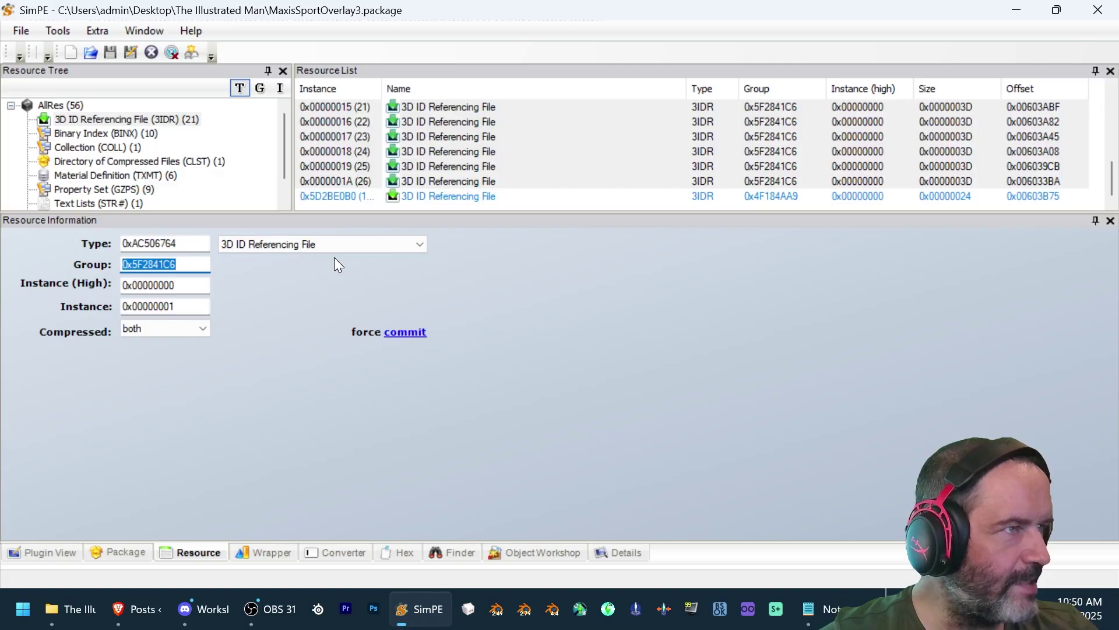
{"action": "type", "text": "0x5f6b01ce"}
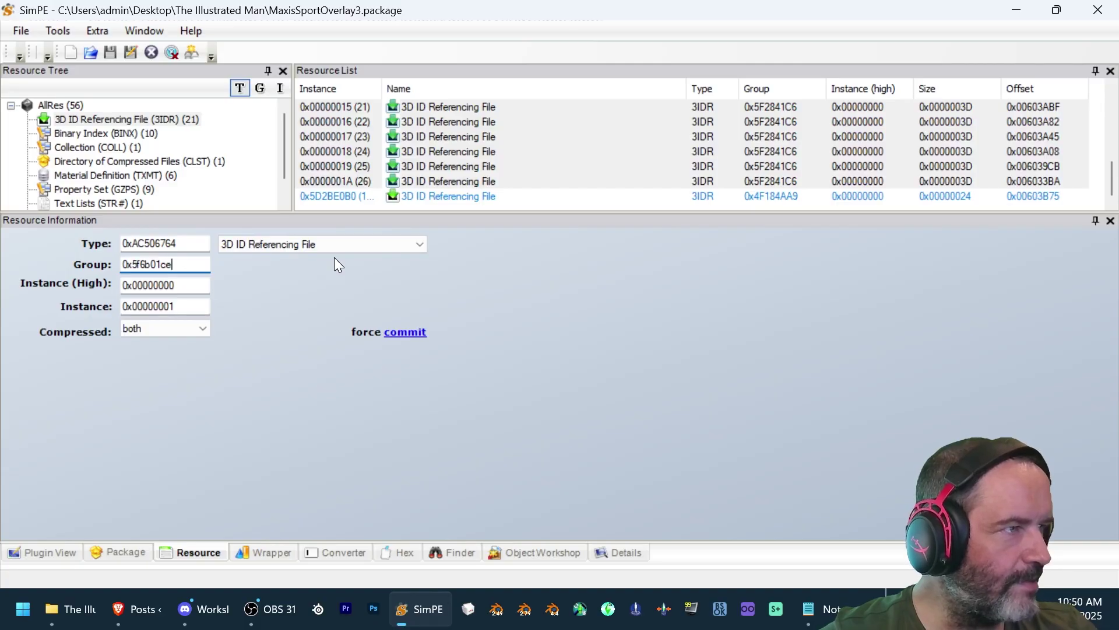
{"action": "left_click", "coordinate": [413, 194]}
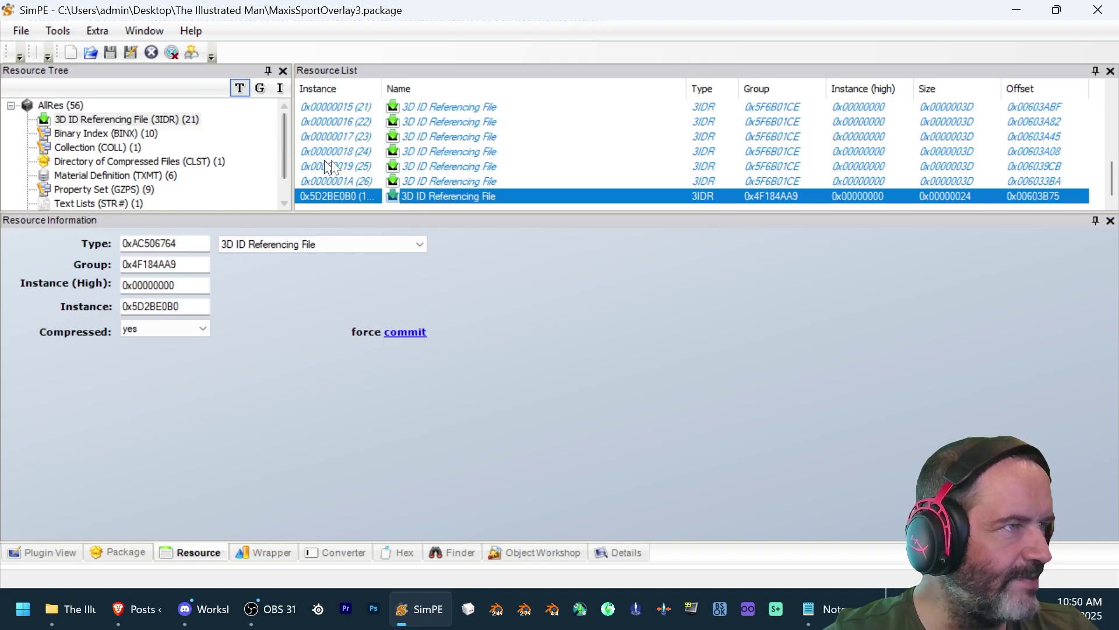
{"action": "left_click", "coordinate": [21, 30]}
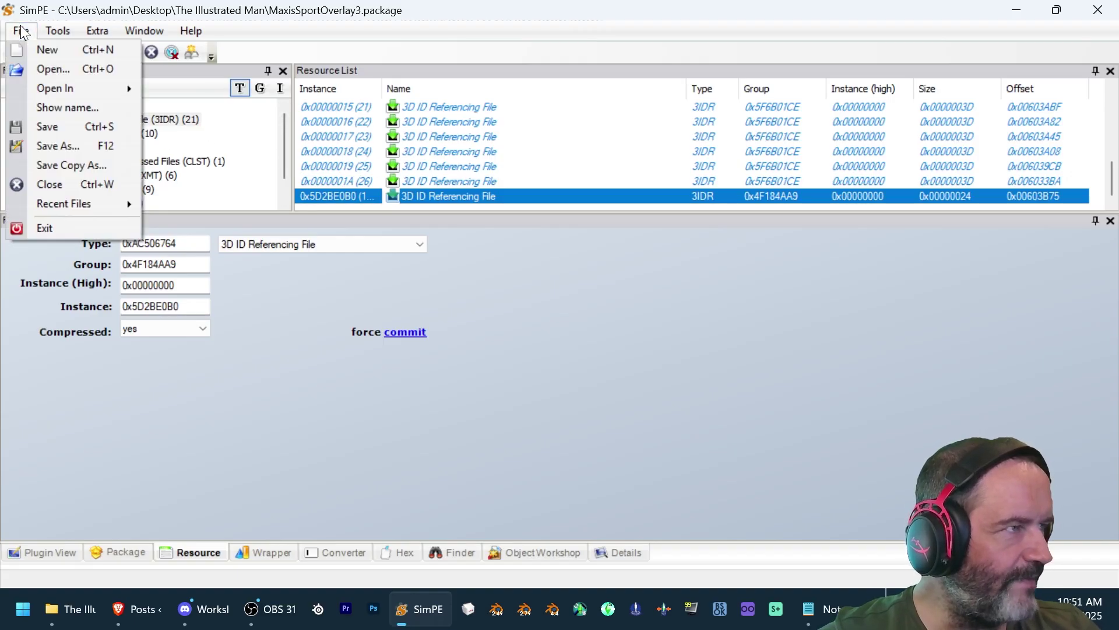
{"action": "left_click", "coordinate": [54, 126]}
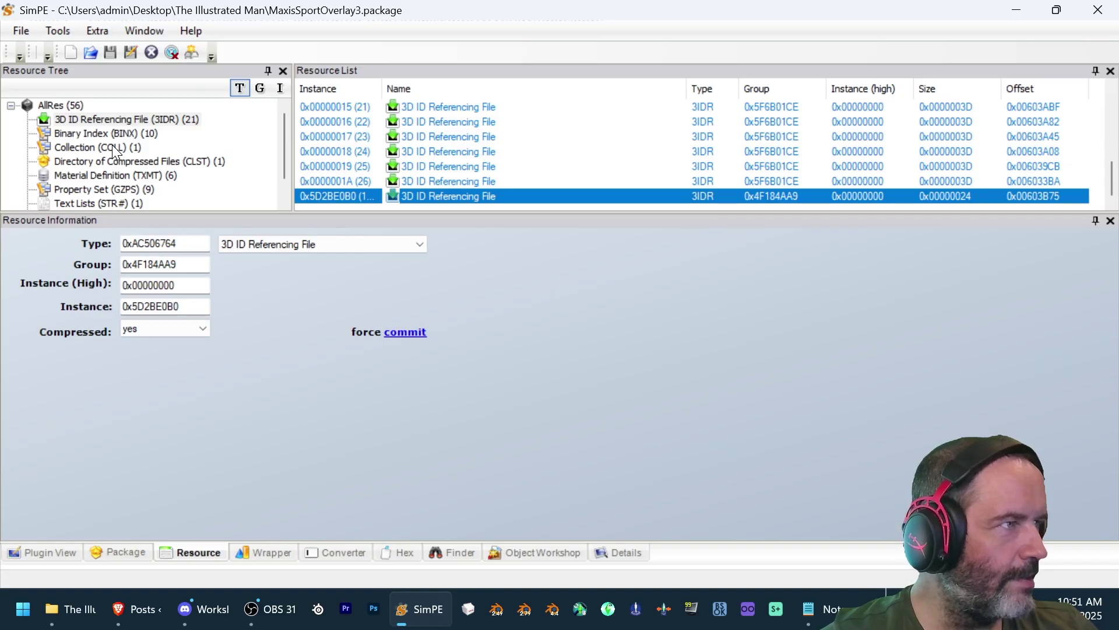
- Generate the CRC 32 hash of maxissportoverlay3 with the Hash Generator for the Collection resource and copy the hash value
{"action": "left_click", "coordinate": [120, 147]}
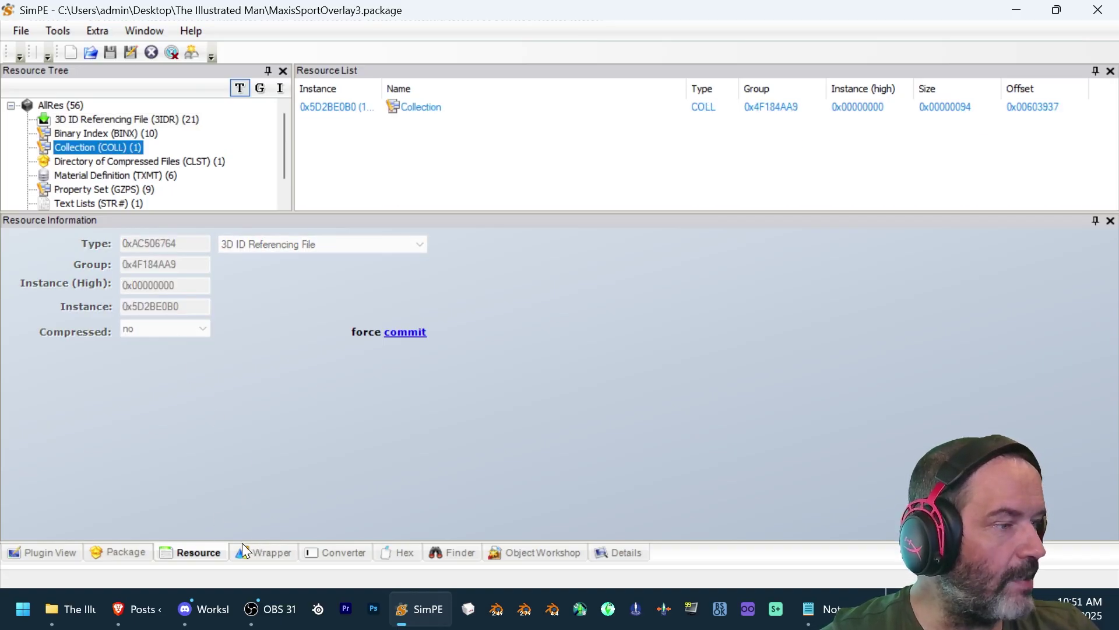
{"action": "left_click", "coordinate": [351, 110]}
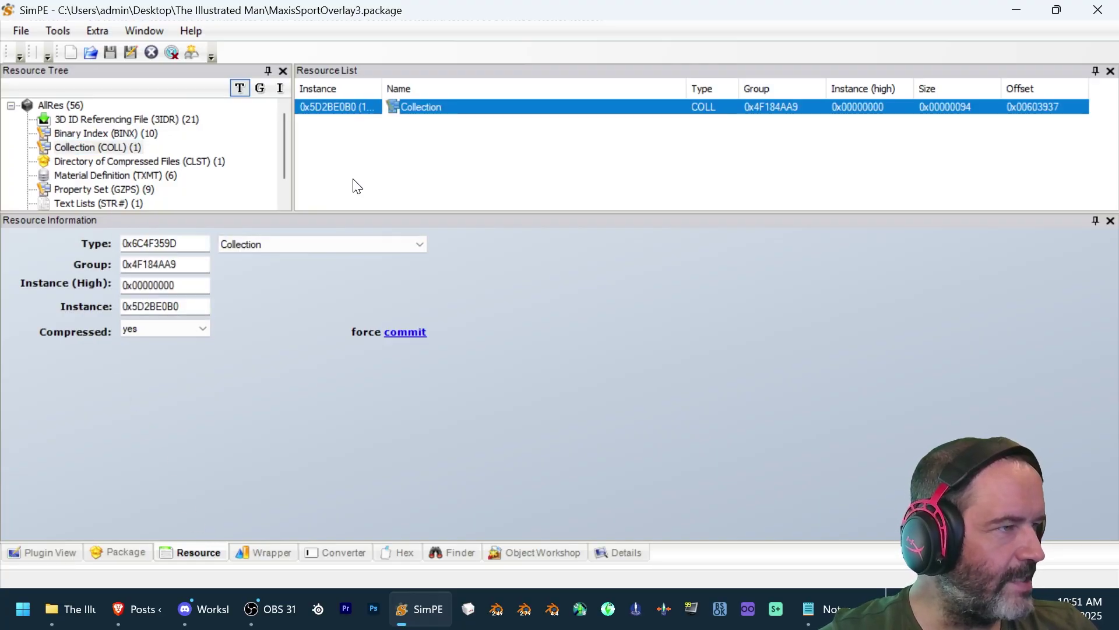
{"action": "left_click", "coordinate": [59, 31]}
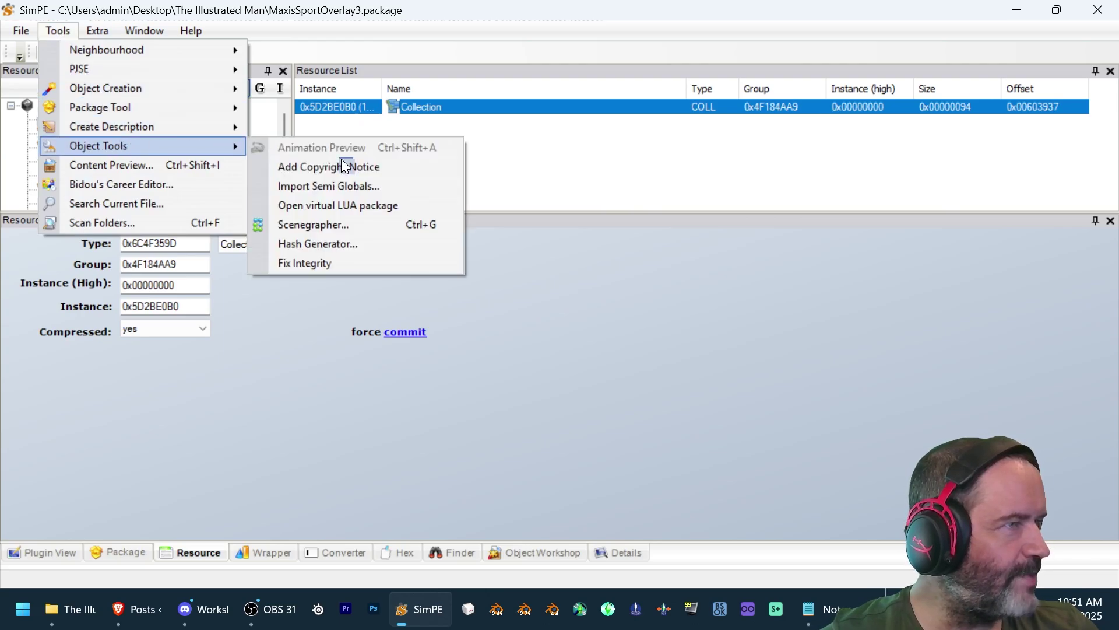
{"action": "left_click", "coordinate": [350, 245]}
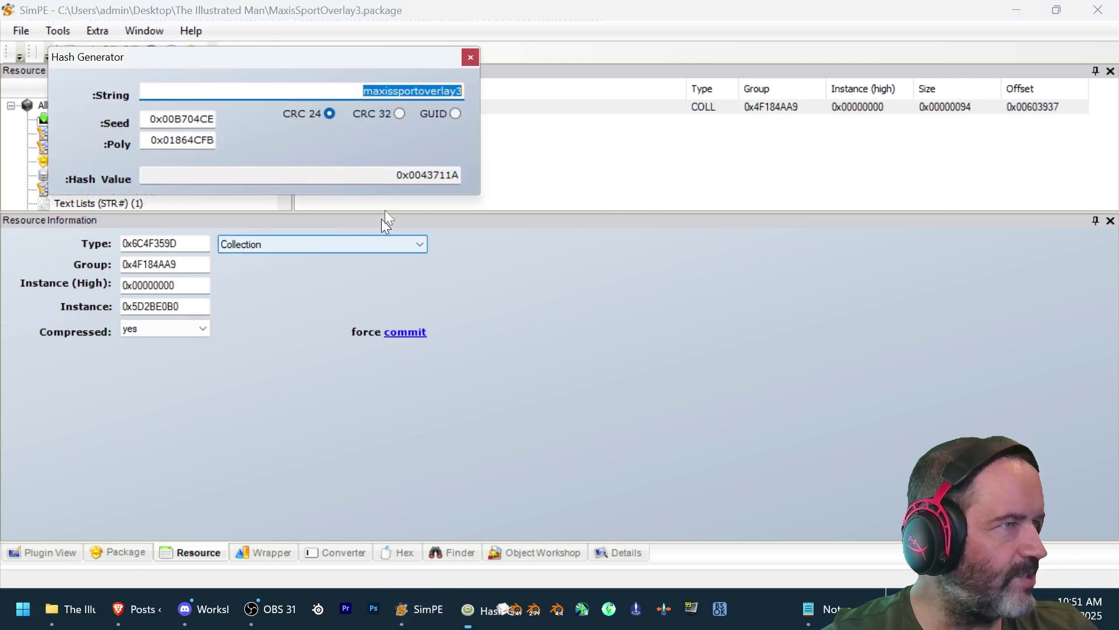
{"action": "left_click", "coordinate": [401, 112]}
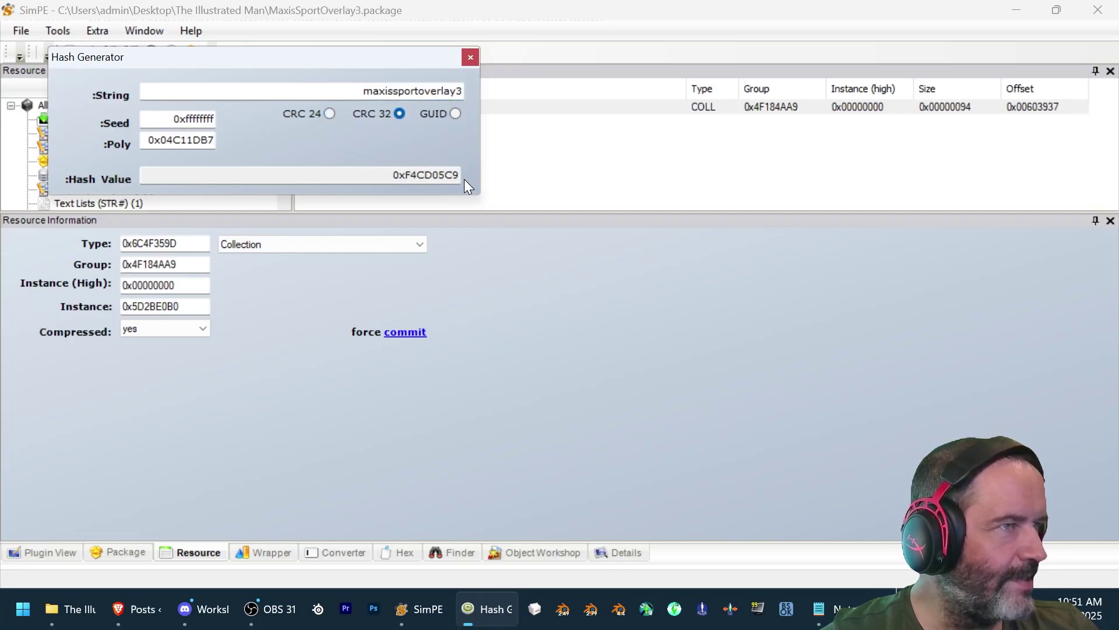
{"action": "left_click_drag", "start_coordinate": [463, 176], "coordinate": [399, 176]}
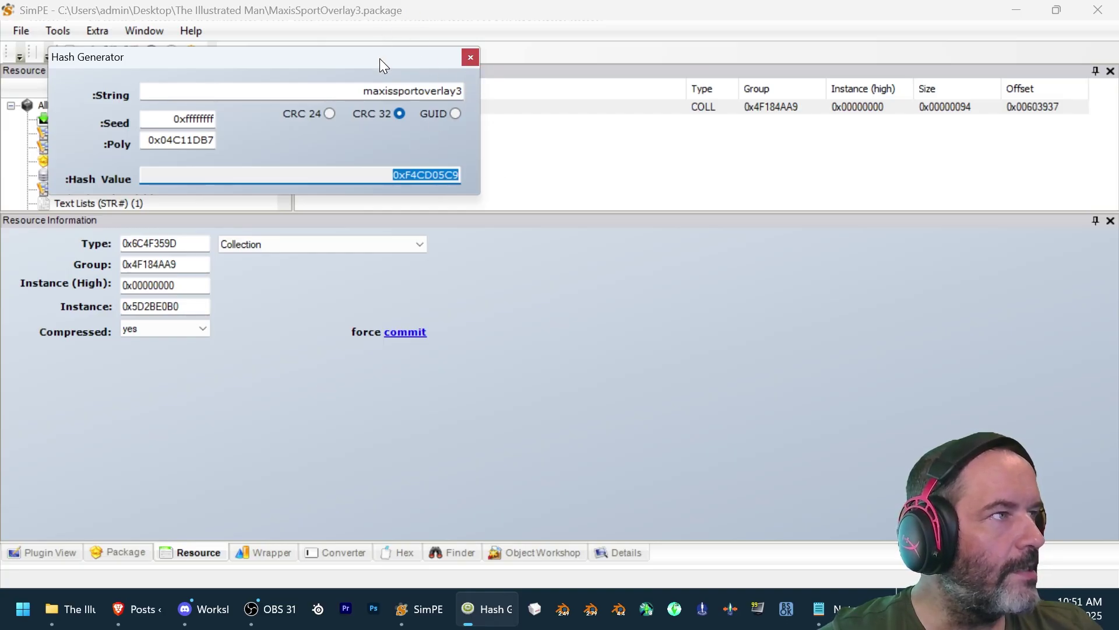
{"action": "left_click_drag", "start_coordinate": [380, 60], "coordinate": [925, 236]}
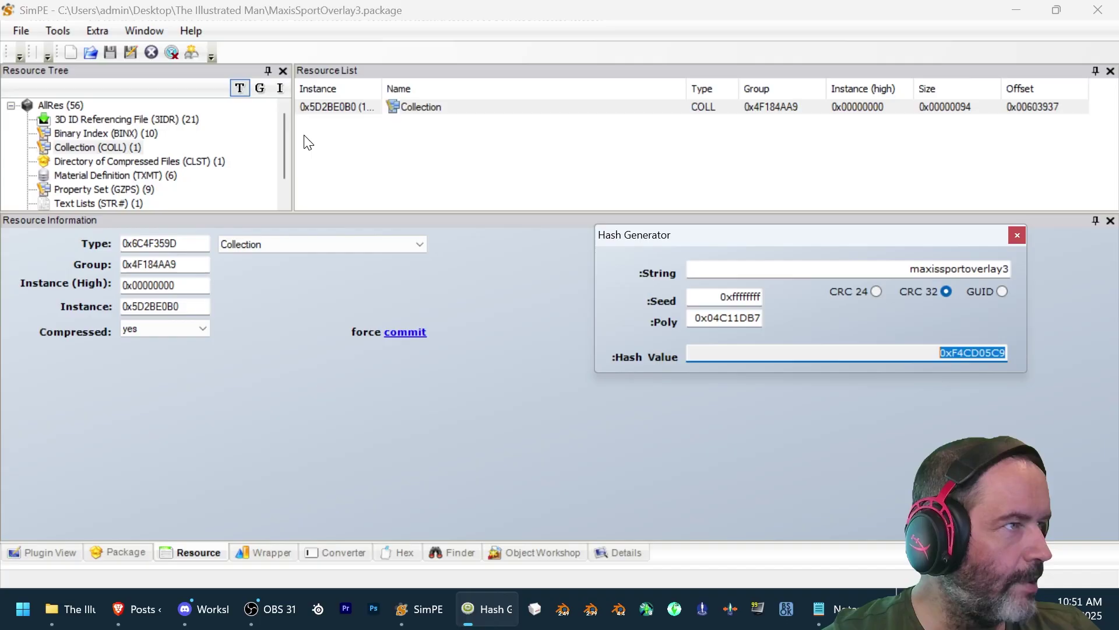
- Set the instance of the Collection resource to 0xF4CD05C9
{"action": "left_click", "coordinate": [351, 108]}
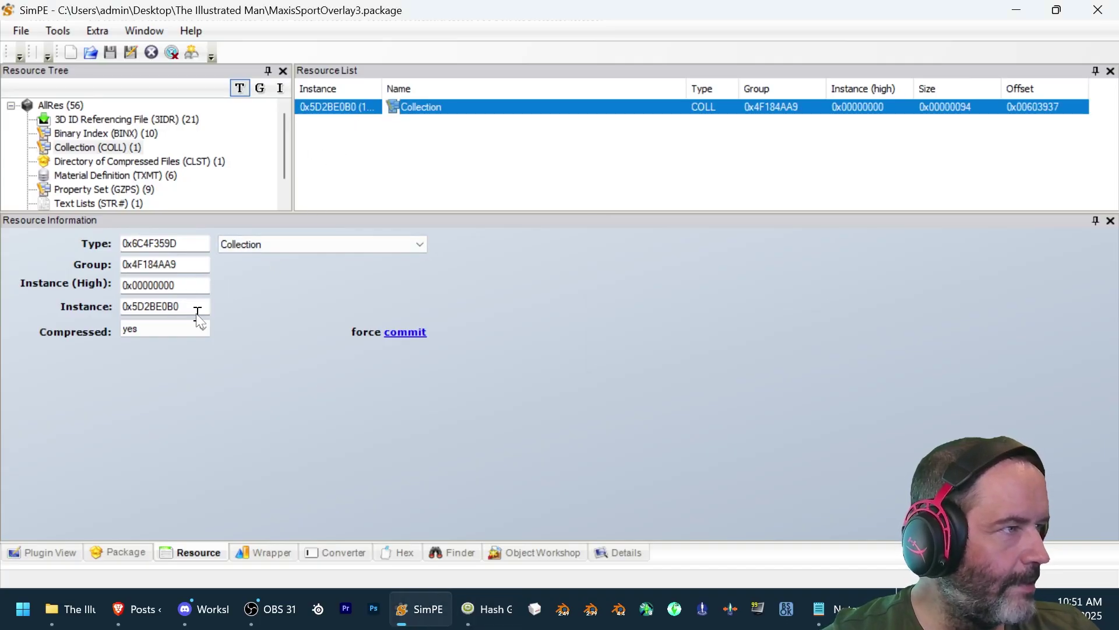
{"action": "left_click_drag", "start_coordinate": [192, 310], "coordinate": [82, 302]}
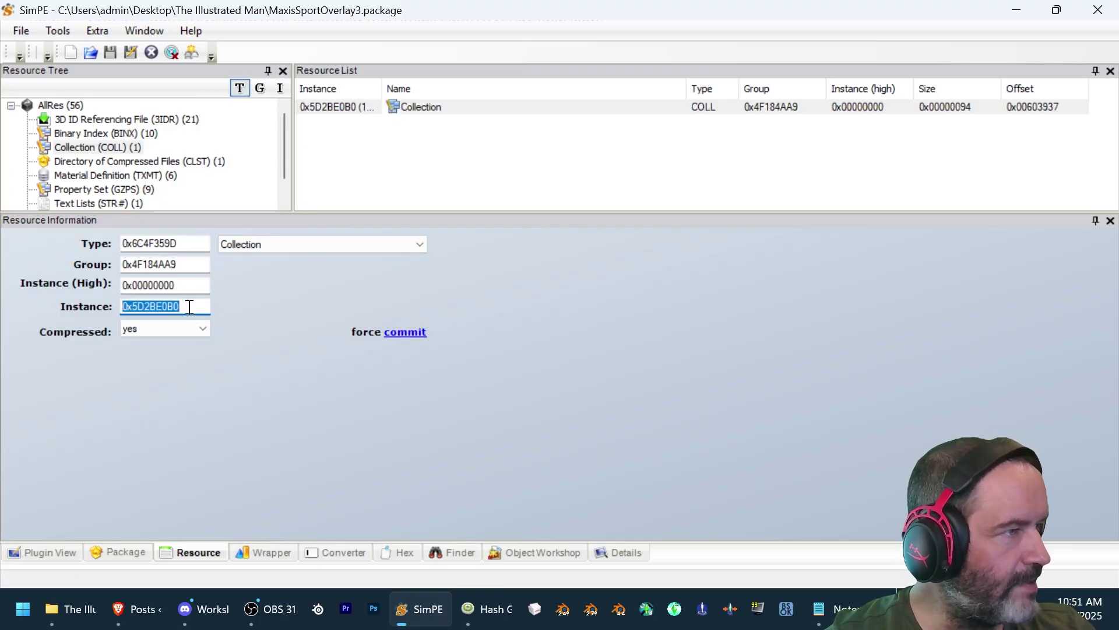
{"action": "type", "text": "0xF4CD05C9"}
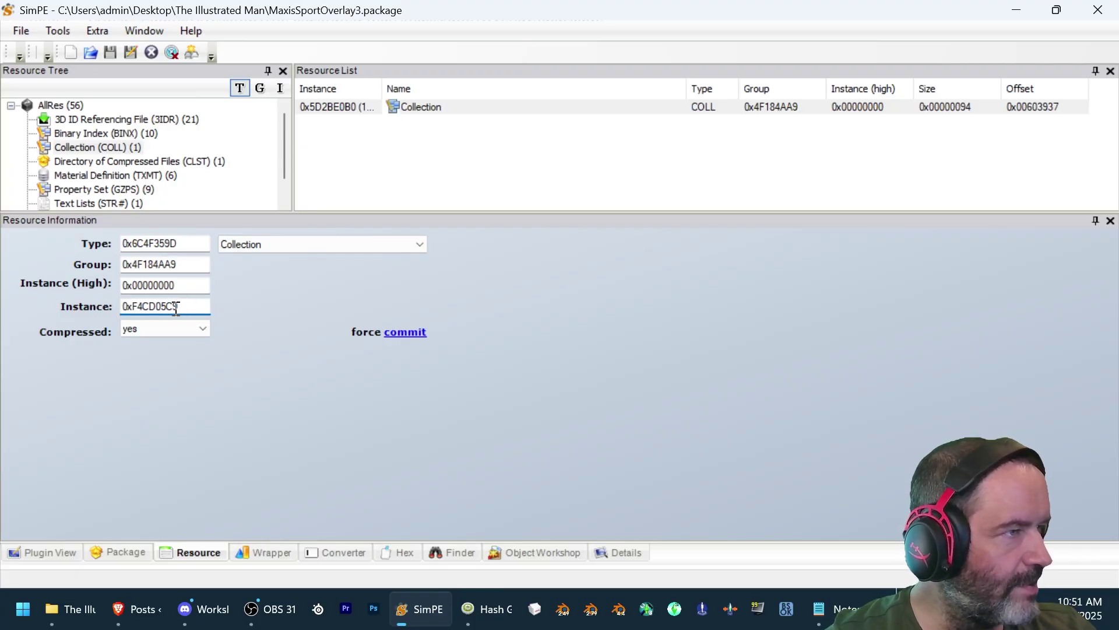
- Set the instance of the 3D ID Referencing File in group 0x4F184AA9 to 0xF4CD05C9 and save the package
{"action": "left_click", "coordinate": [194, 119]}
{"action": "scroll", "coordinate": [431, 156], "scroll_direction": "down", "scroll_amount": 5}
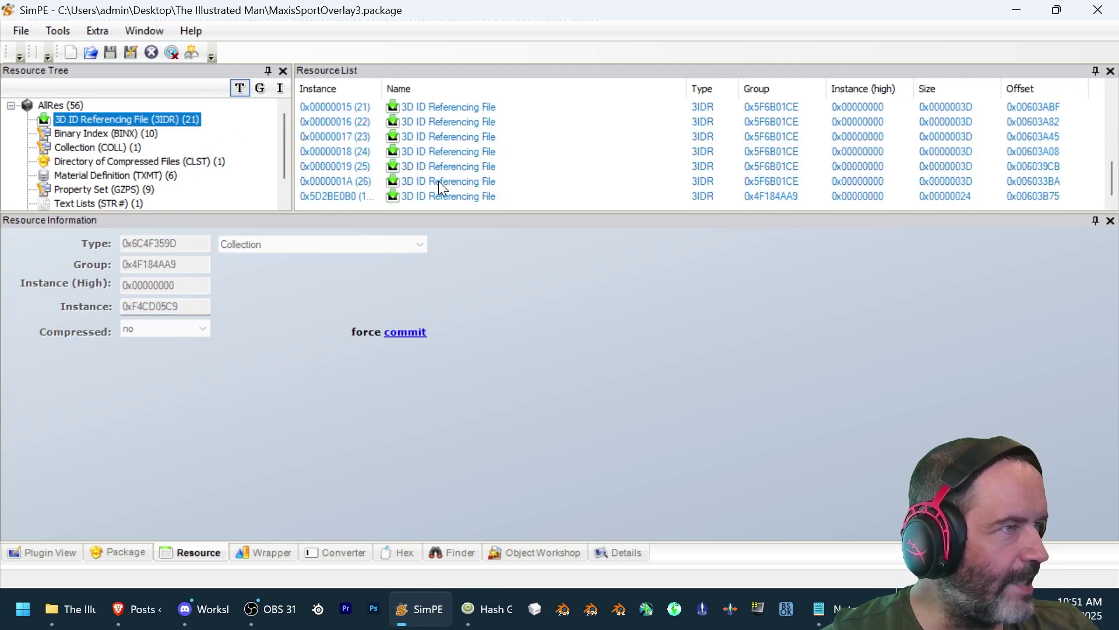
{"action": "left_click", "coordinate": [442, 196]}
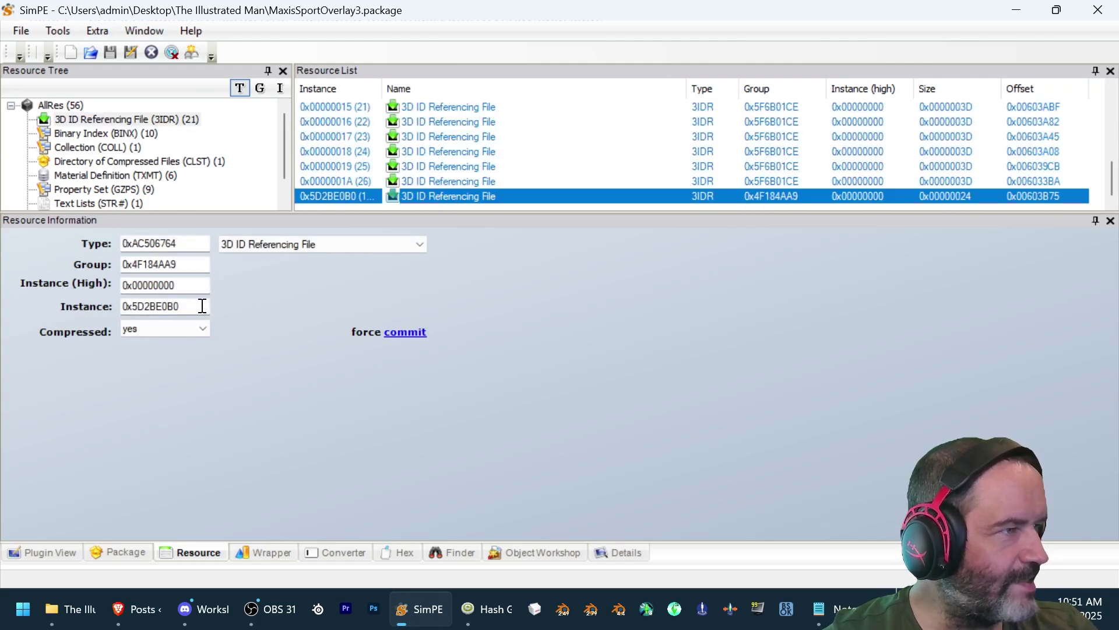
{"action": "left_click_drag", "start_coordinate": [202, 306], "coordinate": [3, 313]}
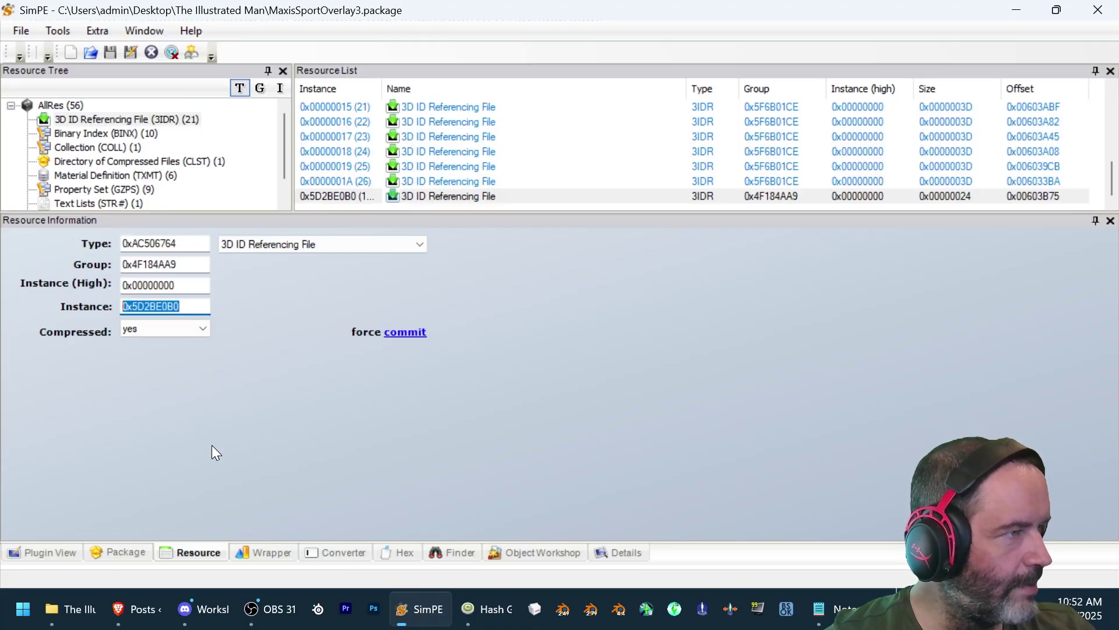
{"action": "type", "text": "0xF4CD05C9"}
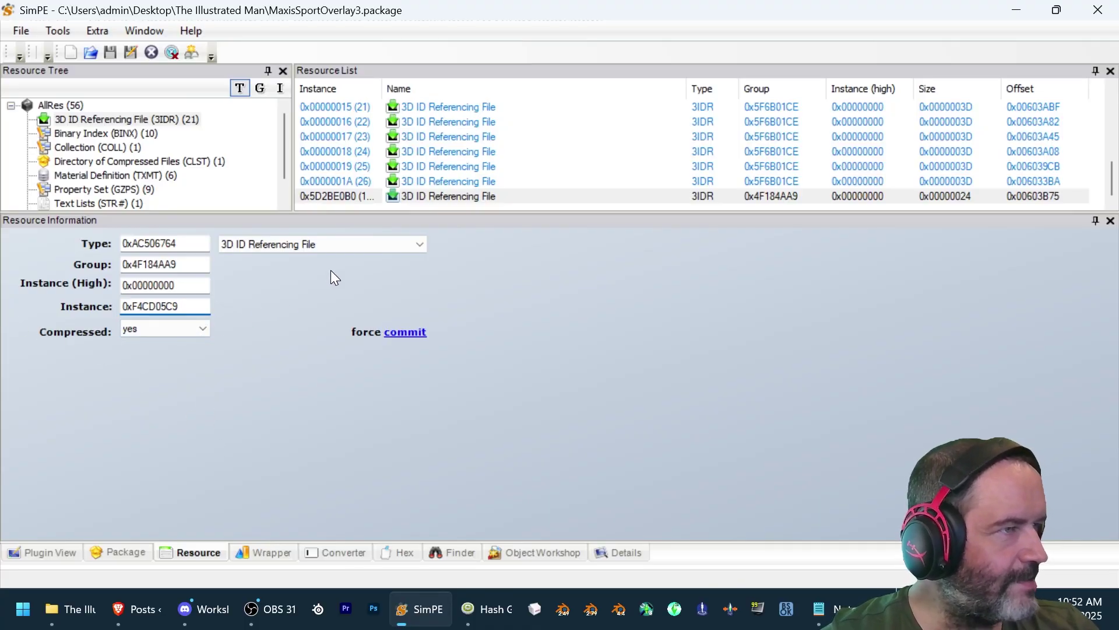
{"action": "left_click", "coordinate": [388, 187]}
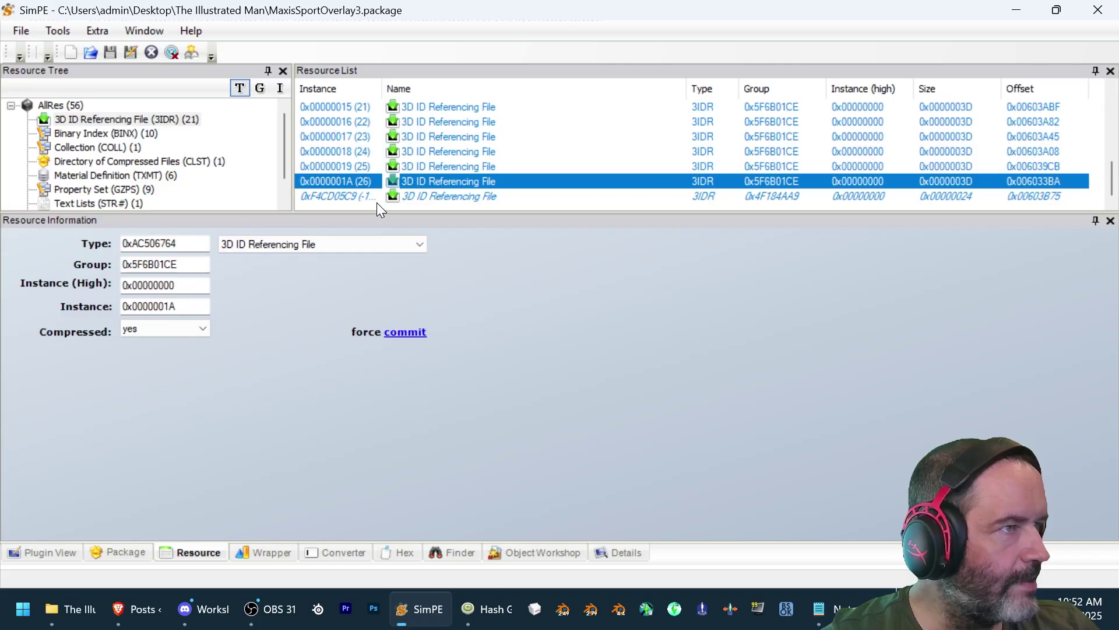
{"action": "left_click", "coordinate": [12, 34]}
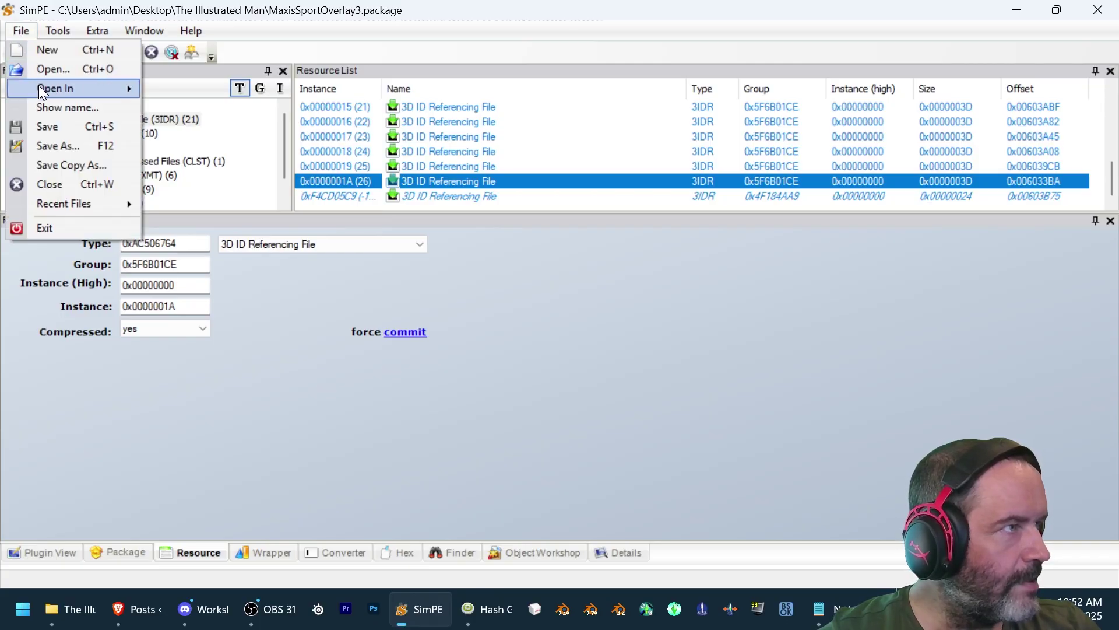
{"action": "left_click", "coordinate": [57, 133]}
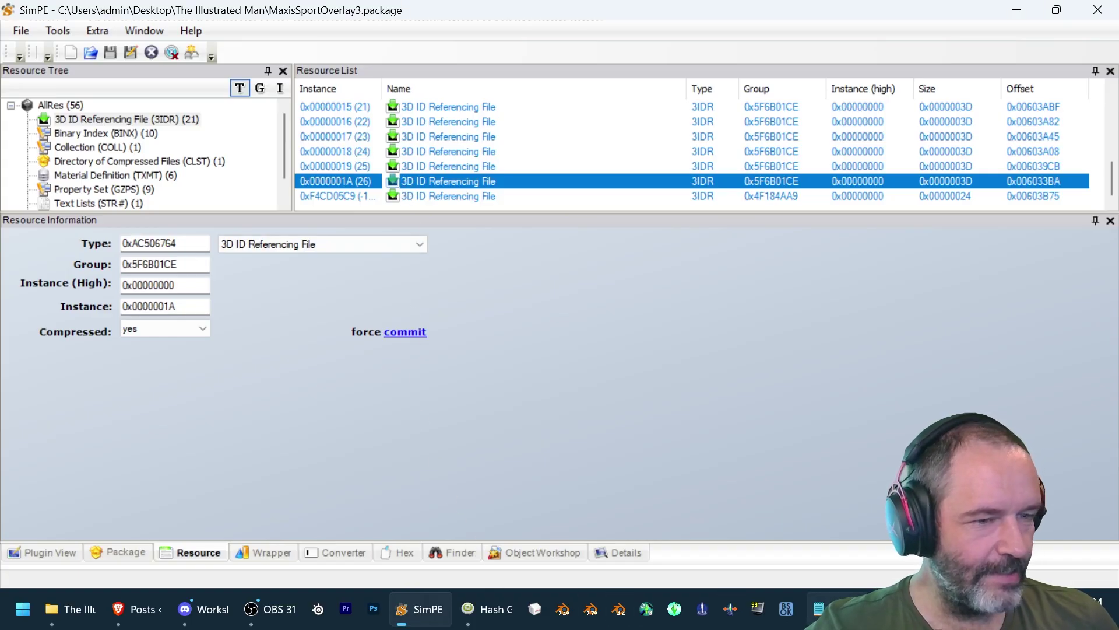
- Switch to the Overlay_Copy_Notes text file and record 0xF4CD 05C9 as the collection instance for Overlay 3
{"action": "left_click", "coordinate": [819, 609]}
{"action": "scroll", "coordinate": [777, 392], "scroll_direction": "down", "scroll_amount": 5}
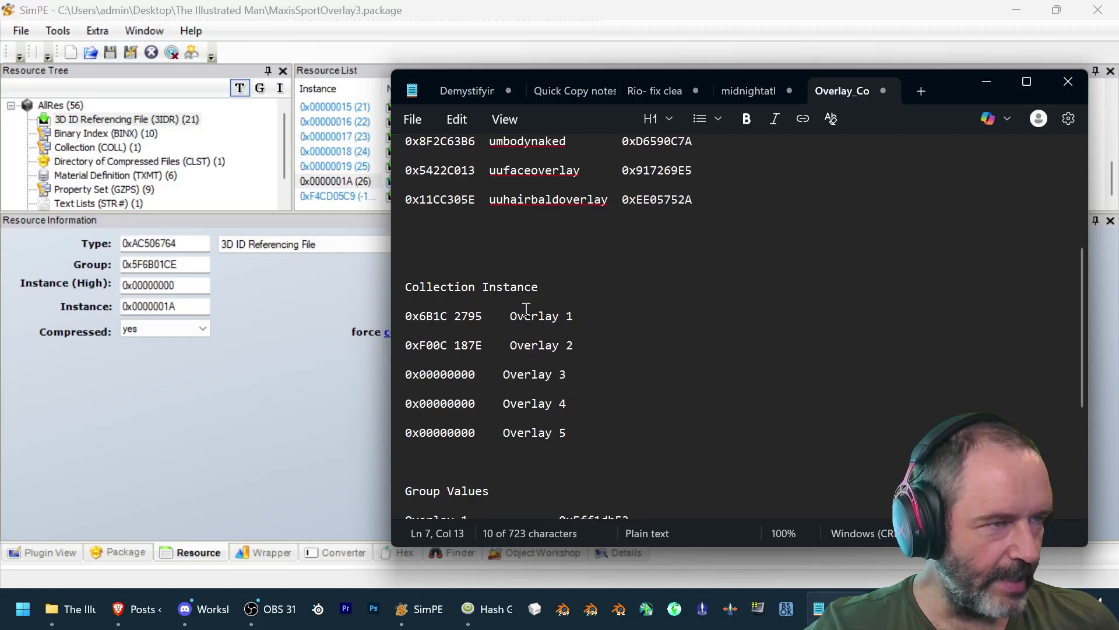
{"action": "left_click_drag", "start_coordinate": [478, 374], "coordinate": [406, 375]}
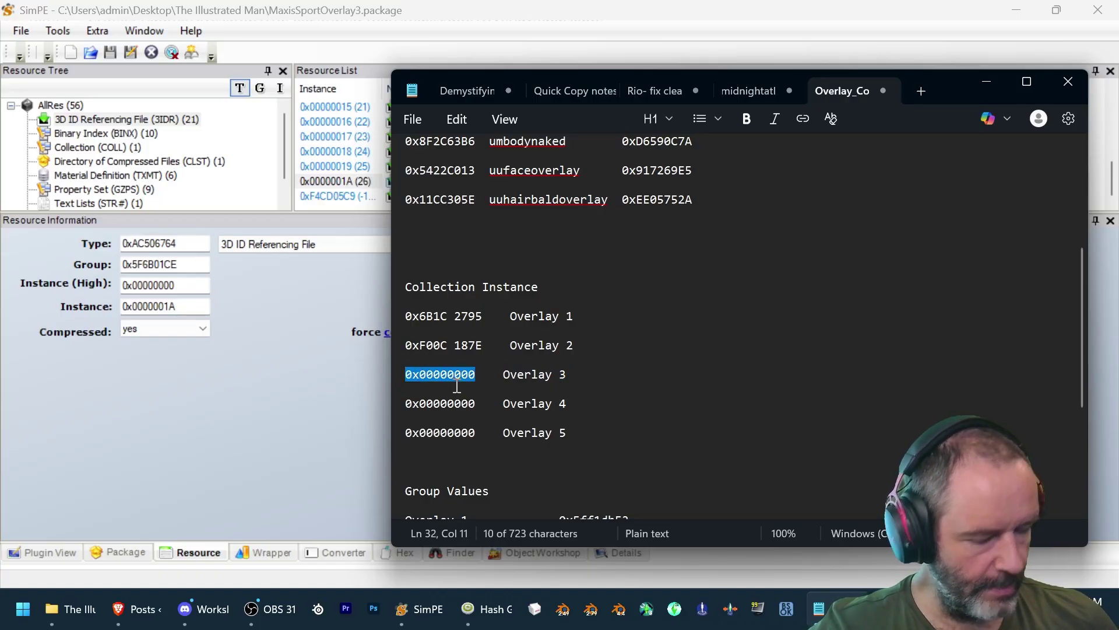
{"action": "type", "text": "0xF4CD05C9"}
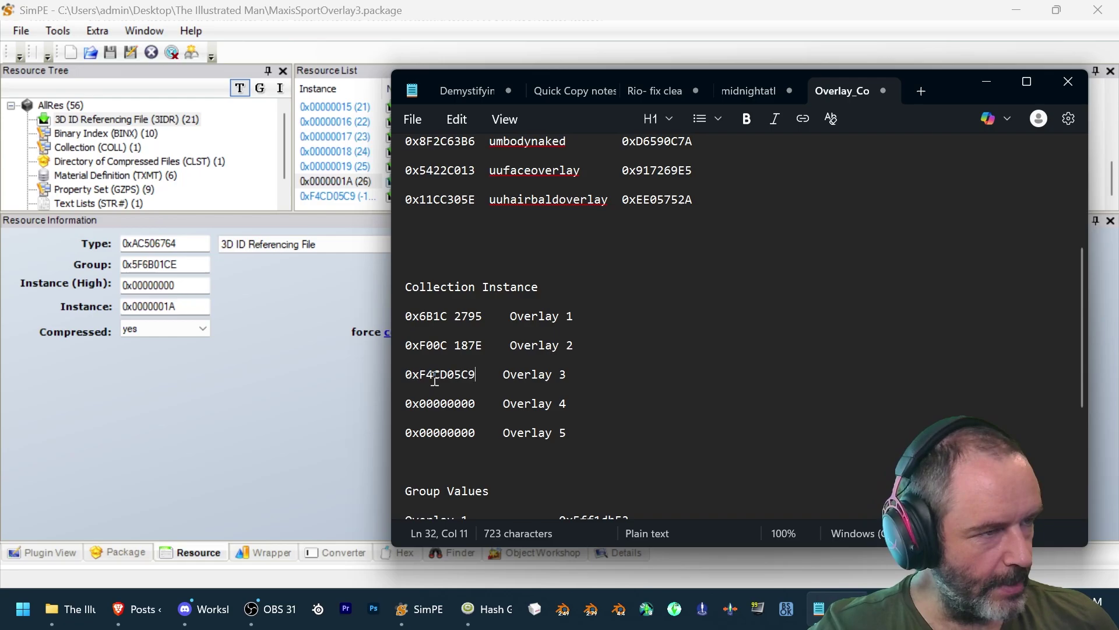
{"action": "left_click", "coordinate": [447, 373]}
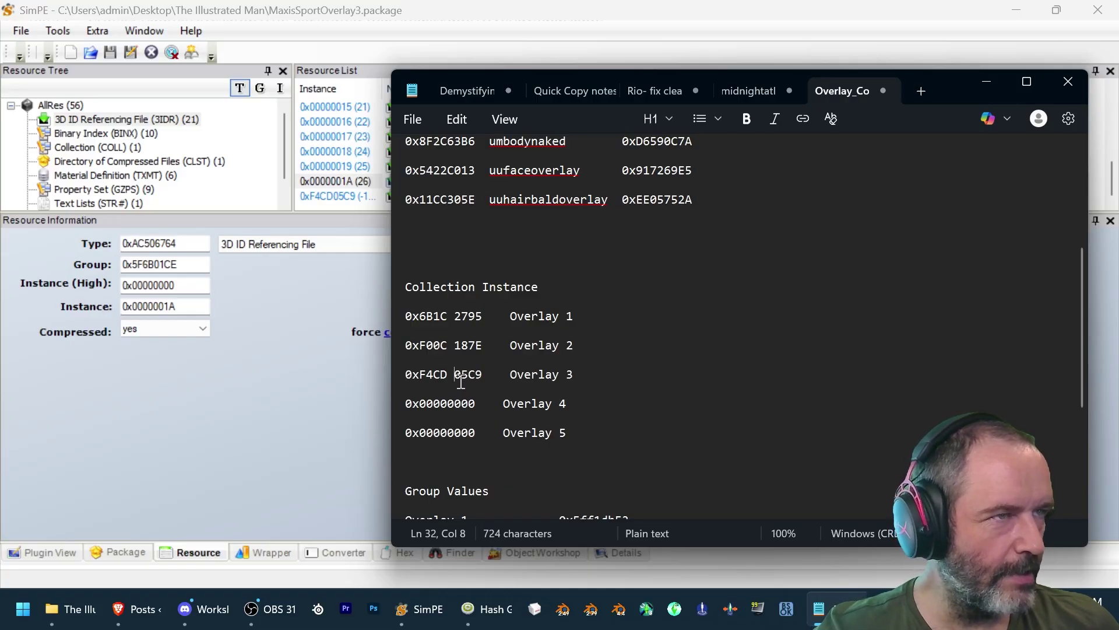
{"action": "scroll", "coordinate": [687, 324], "scroll_direction": "up", "scroll_amount": 3}
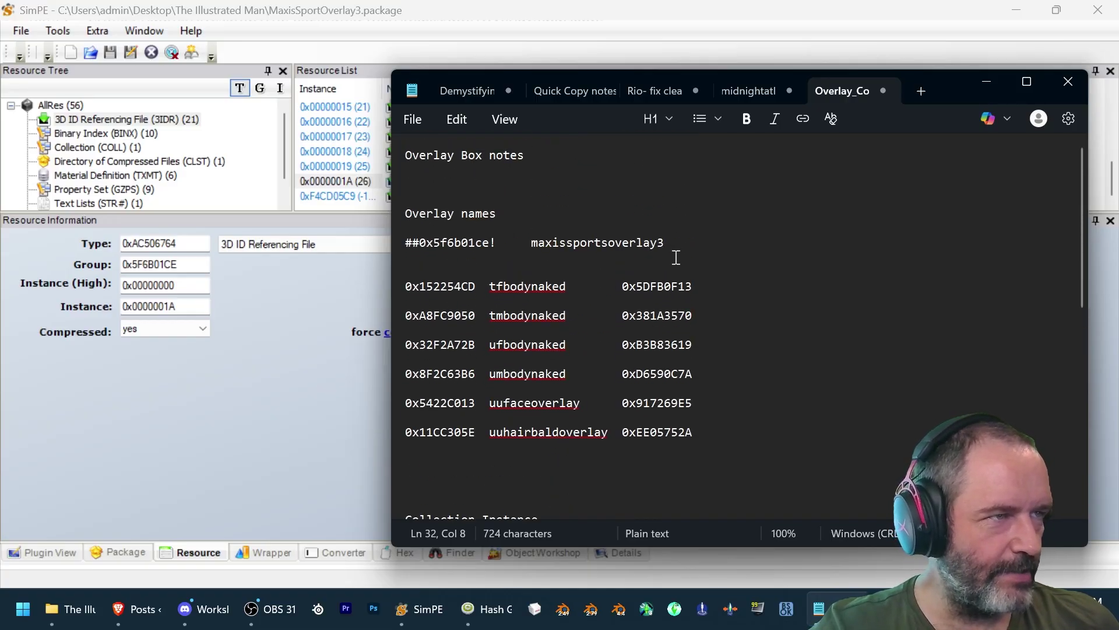
{"action": "scroll", "coordinate": [676, 258], "scroll_direction": "down", "scroll_amount": 4}
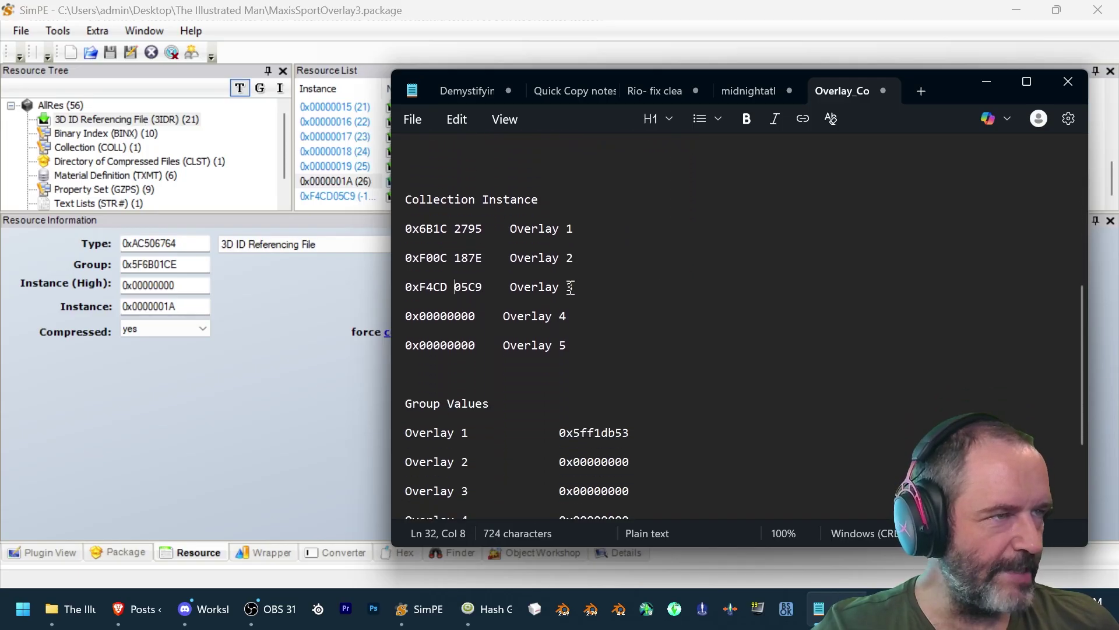
{"action": "left_click_drag", "start_coordinate": [576, 286], "coordinate": [371, 288]}
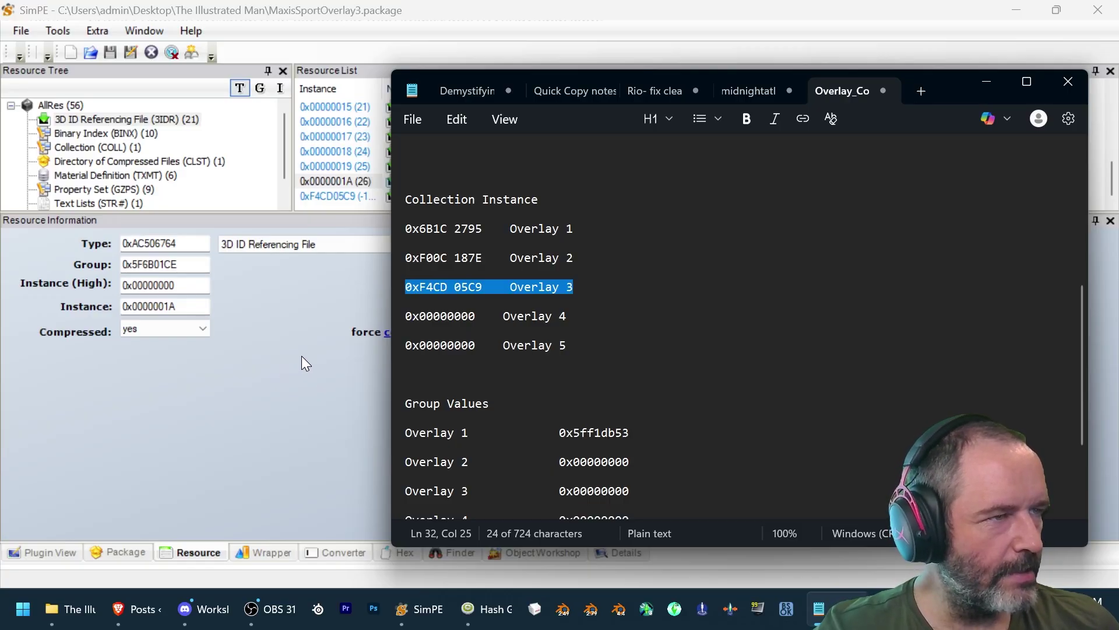
{"action": "left_click", "coordinate": [456, 286]}
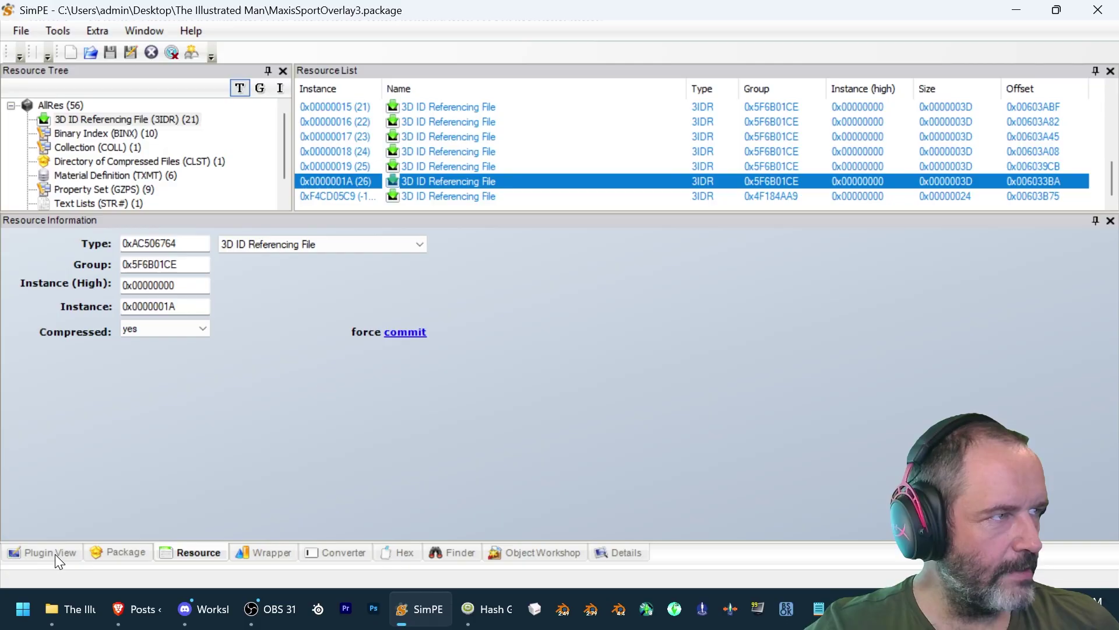
- Open the Texture Overlay XML resource, then generate a new GUID with the Hash Generator and copy it
{"action": "left_click", "coordinate": [54, 558]}
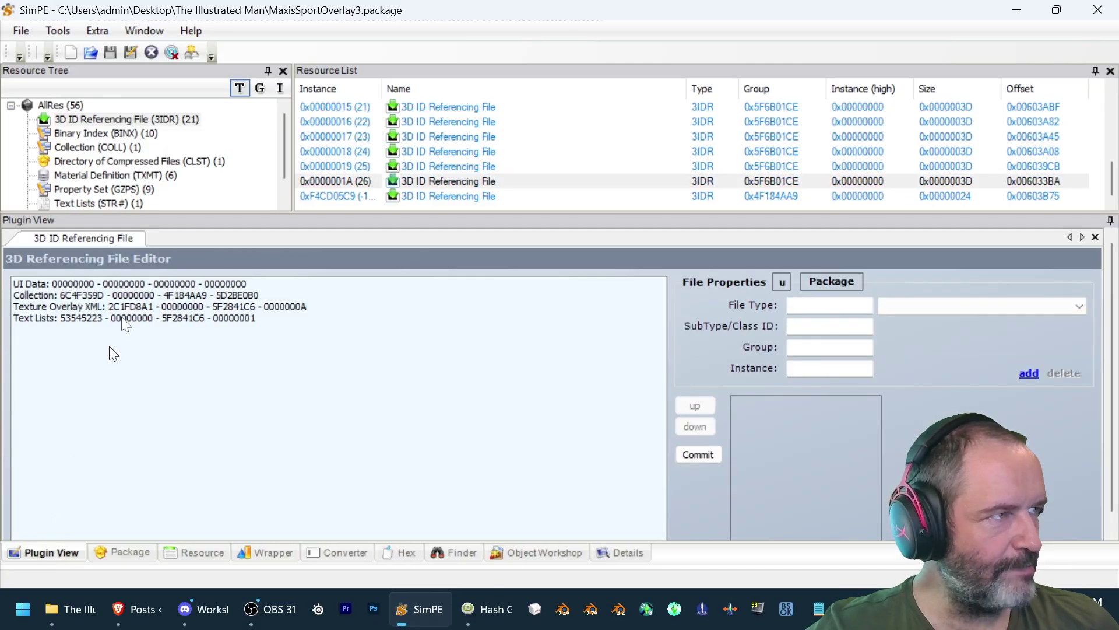
{"action": "scroll", "coordinate": [219, 143], "scroll_direction": "down", "scroll_amount": 1}
{"action": "left_click", "coordinate": [156, 205]}
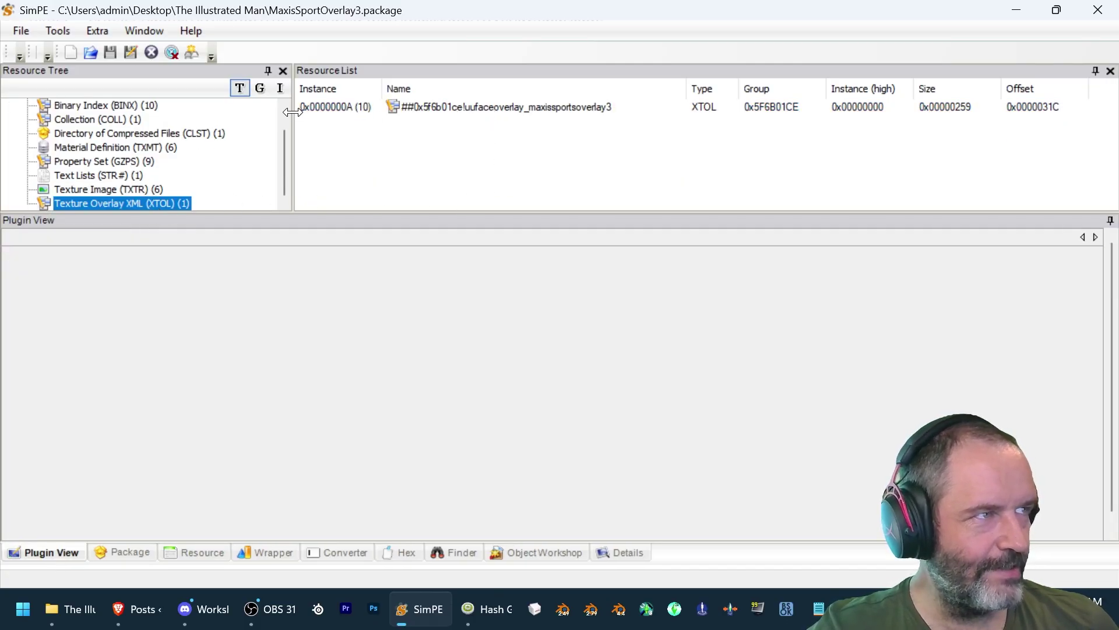
{"action": "left_click", "coordinate": [354, 111]}
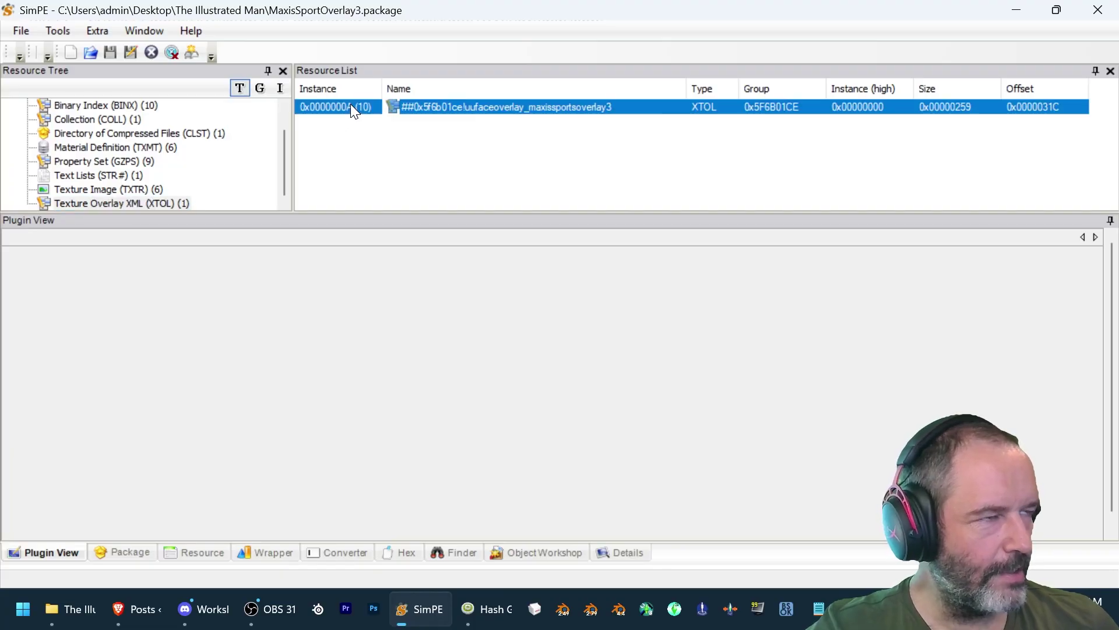
{"action": "mouse_move", "coordinate": [834, 609]}
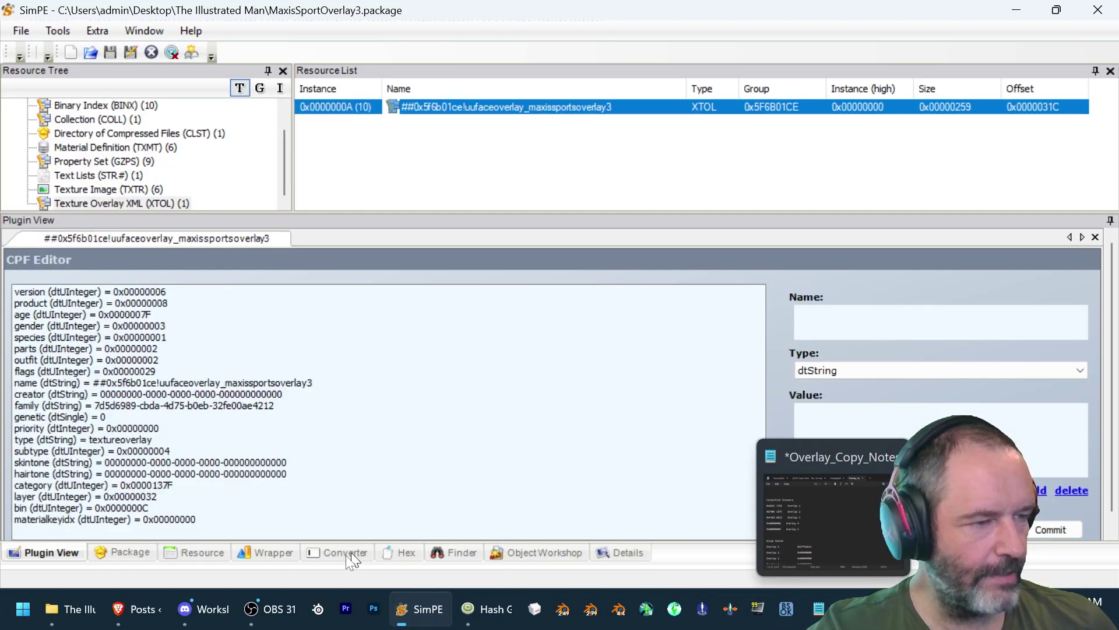
{"action": "left_click", "coordinate": [490, 610]}
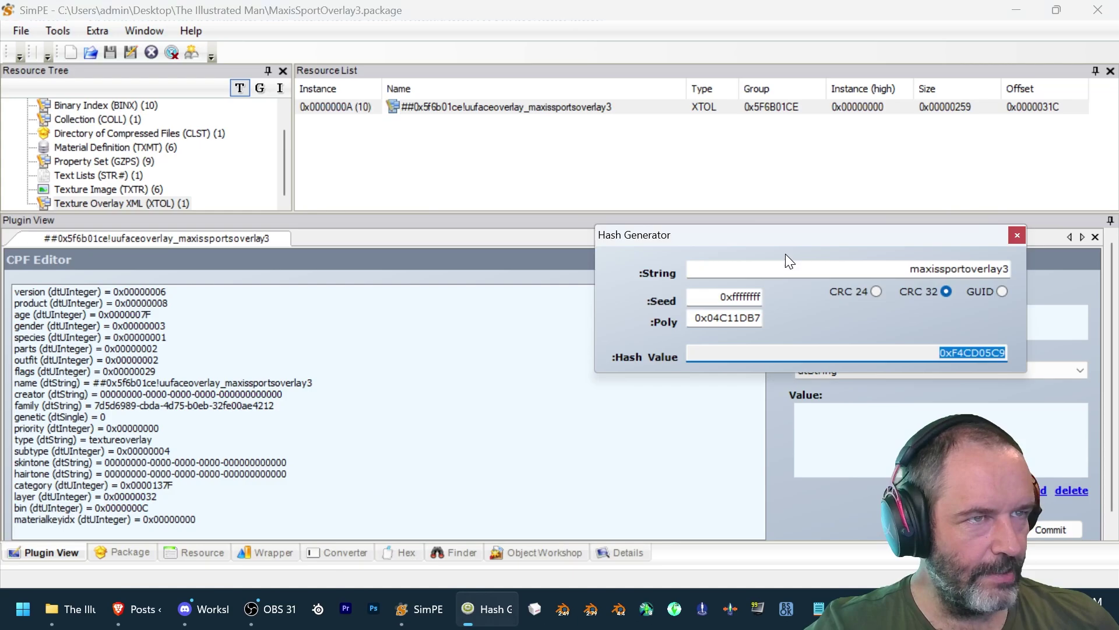
{"action": "left_click_drag", "start_coordinate": [785, 239], "coordinate": [673, 163]}
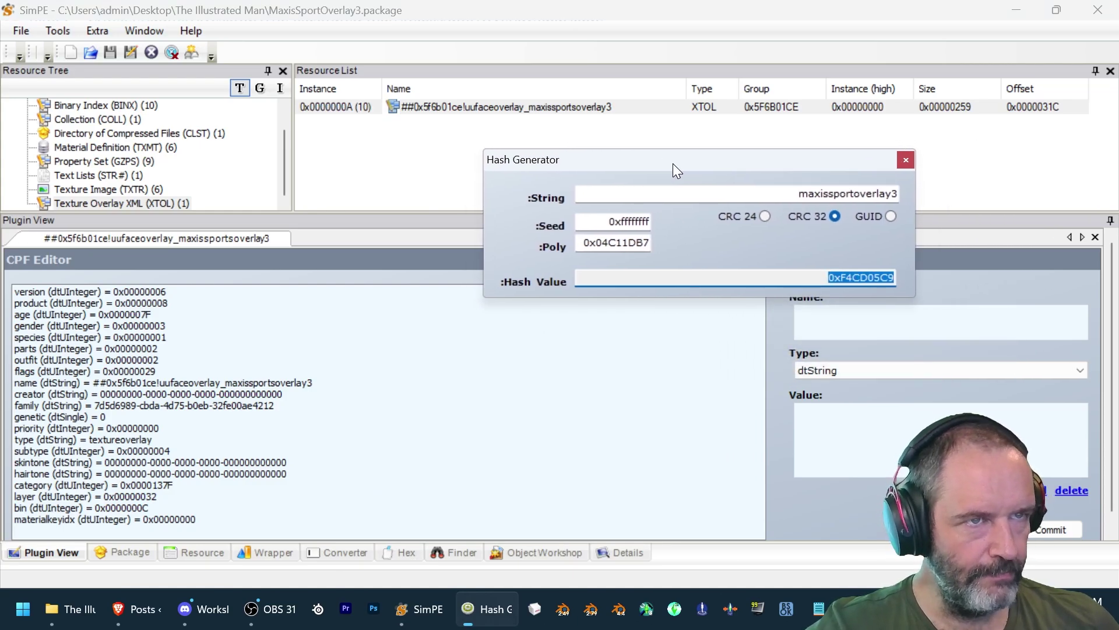
{"action": "left_click", "coordinate": [890, 216]}
{"action": "left_click", "coordinate": [691, 277]}
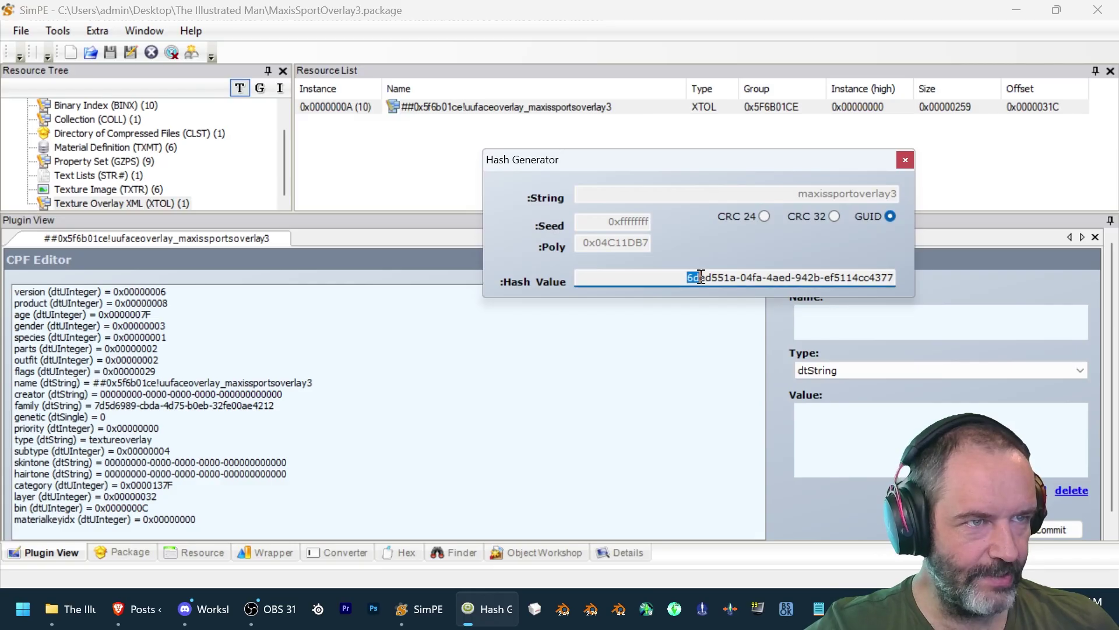
{"action": "double_click", "coordinate": [889, 277]}
{"action": "key", "text": "ctrl+c"}
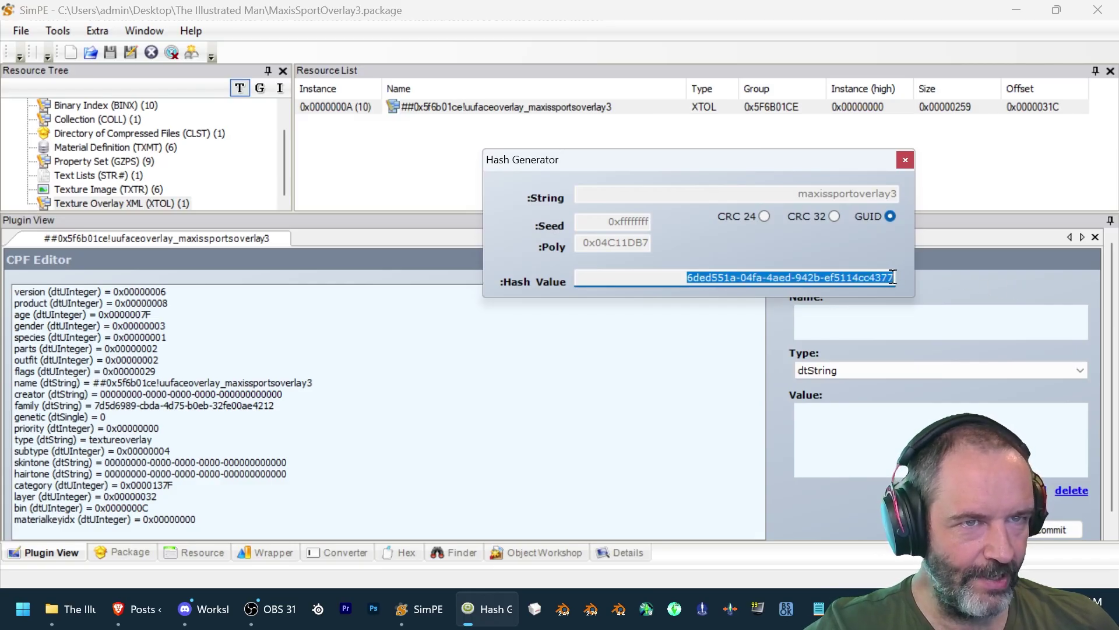
- Set the family value of the Texture Overlay XML to 6ded551a-04fa-4aed-942b-ef5114cc4377 and commit the change
{"action": "left_click", "coordinate": [223, 405]}
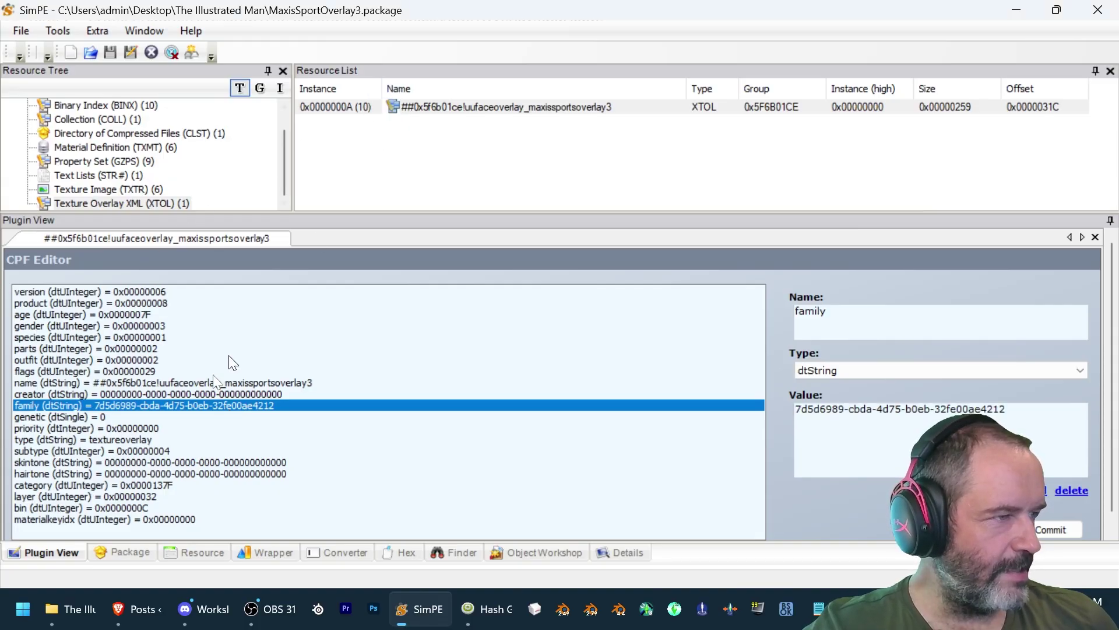
{"action": "left_click_drag", "start_coordinate": [807, 452], "coordinate": [752, 422]}
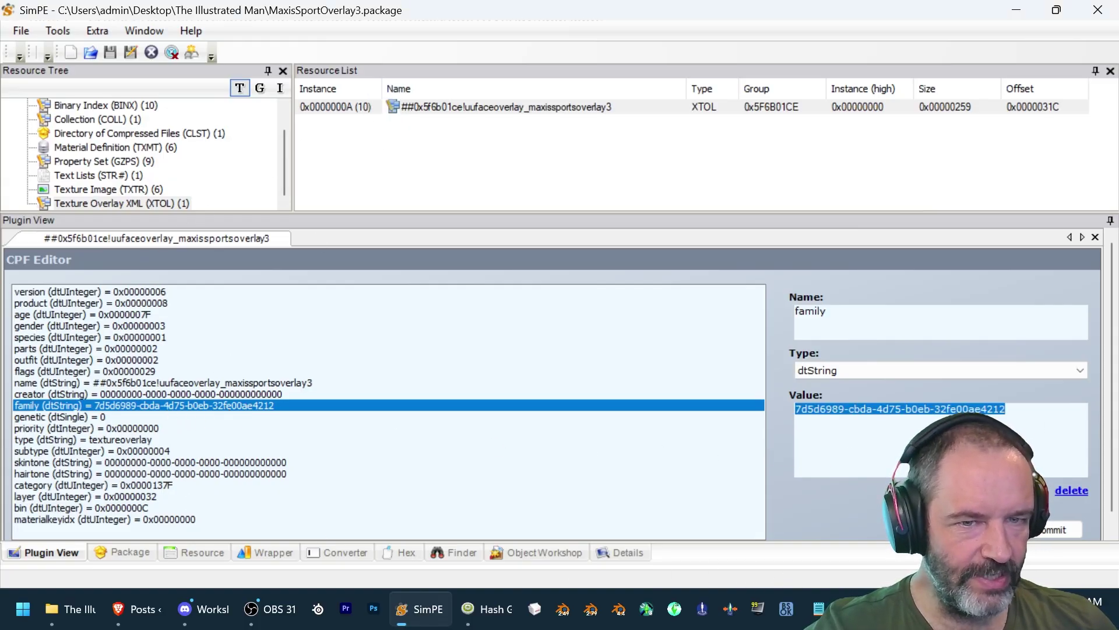
{"action": "key", "text": "ctrl+v"}
{"action": "left_click", "coordinate": [1051, 529]}
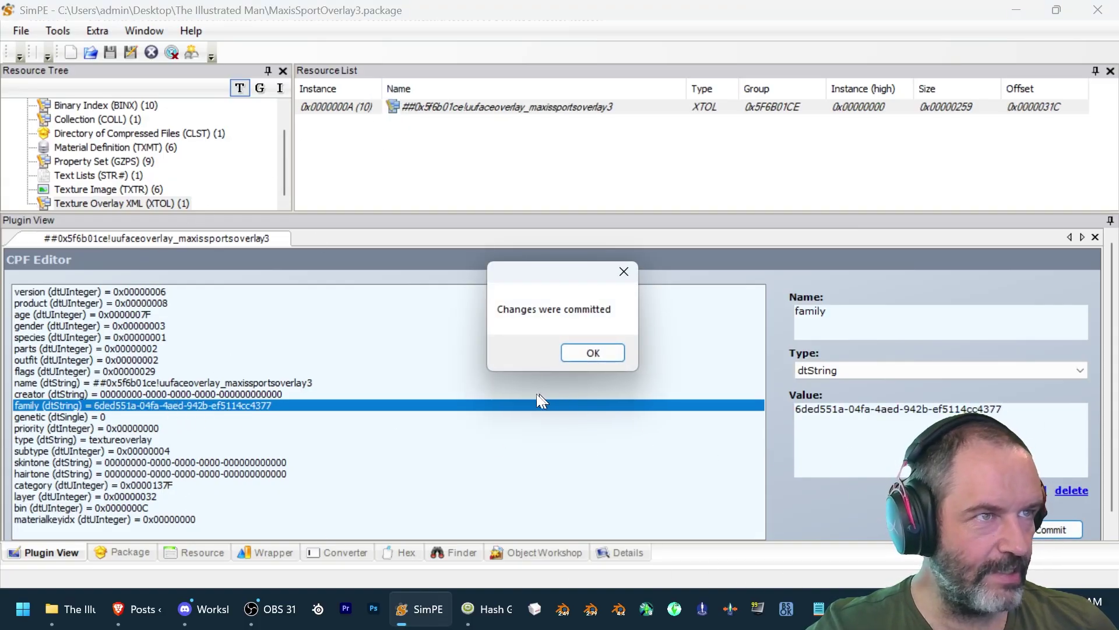
{"action": "left_click", "coordinate": [584, 355]}
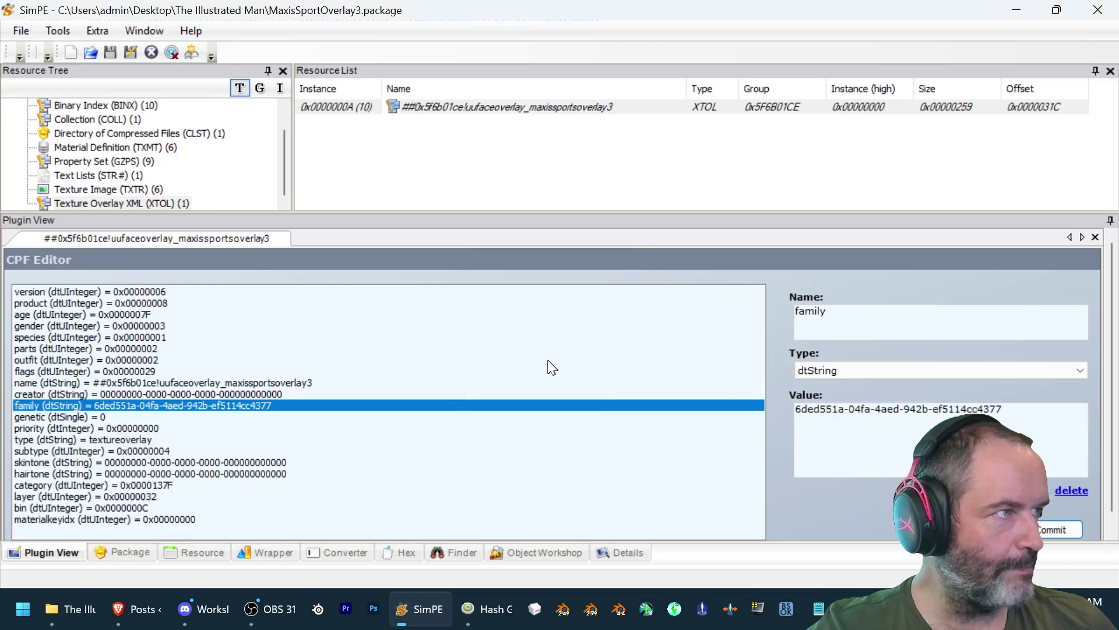
- Open the afbodynakedoverlay Property Set, then generate a fresh GUID with the Hash Generator and copy it
{"action": "left_click", "coordinate": [119, 160]}
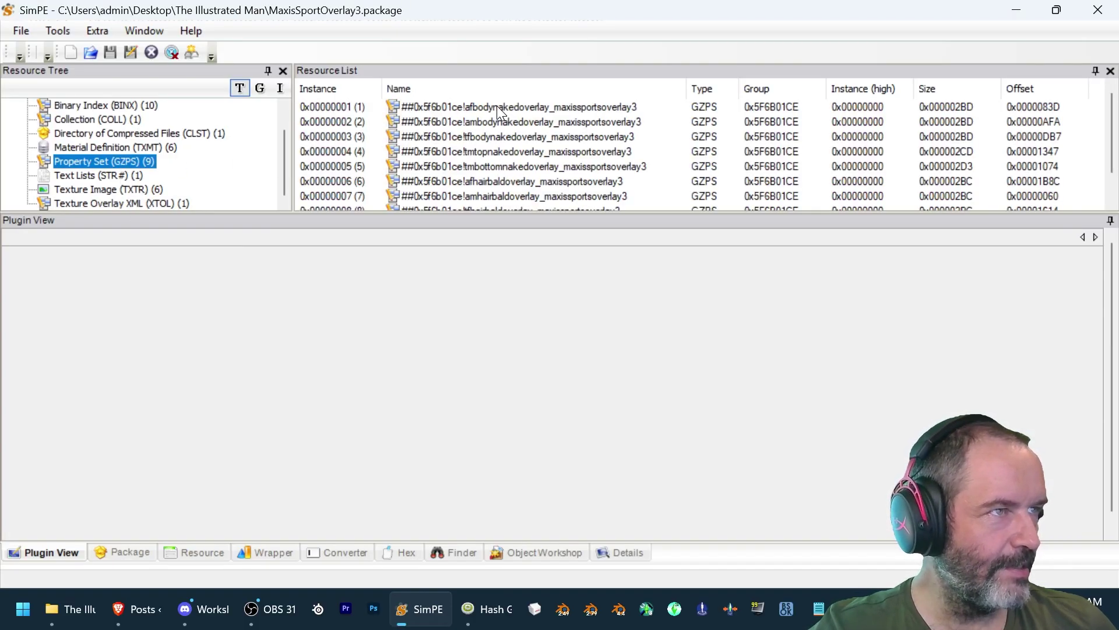
{"action": "left_click", "coordinate": [335, 88]}
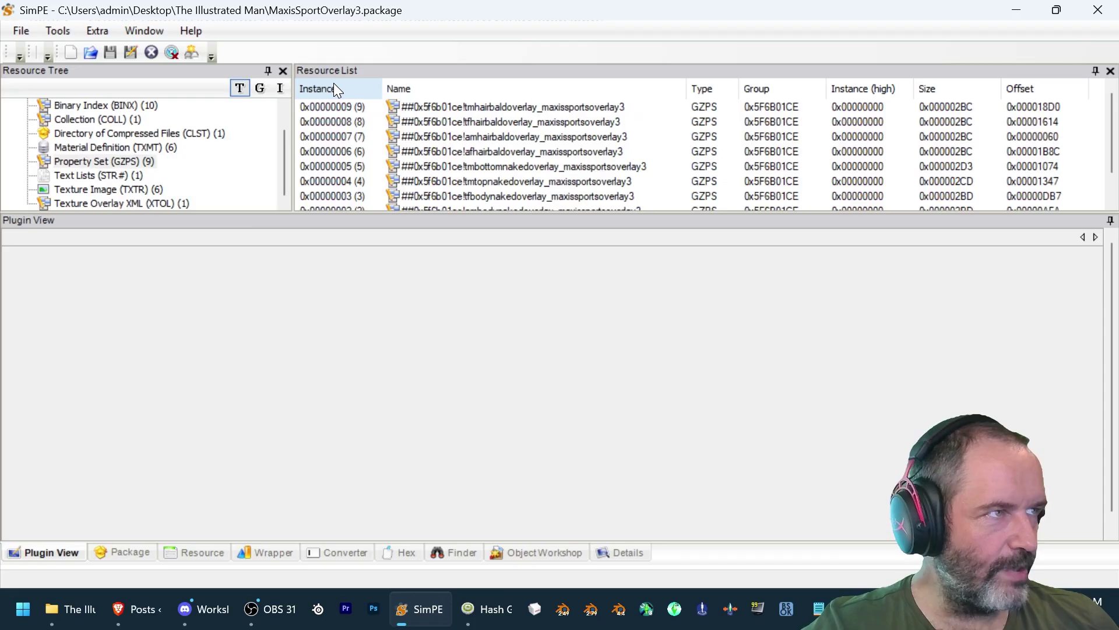
{"action": "left_click", "coordinate": [335, 87]}
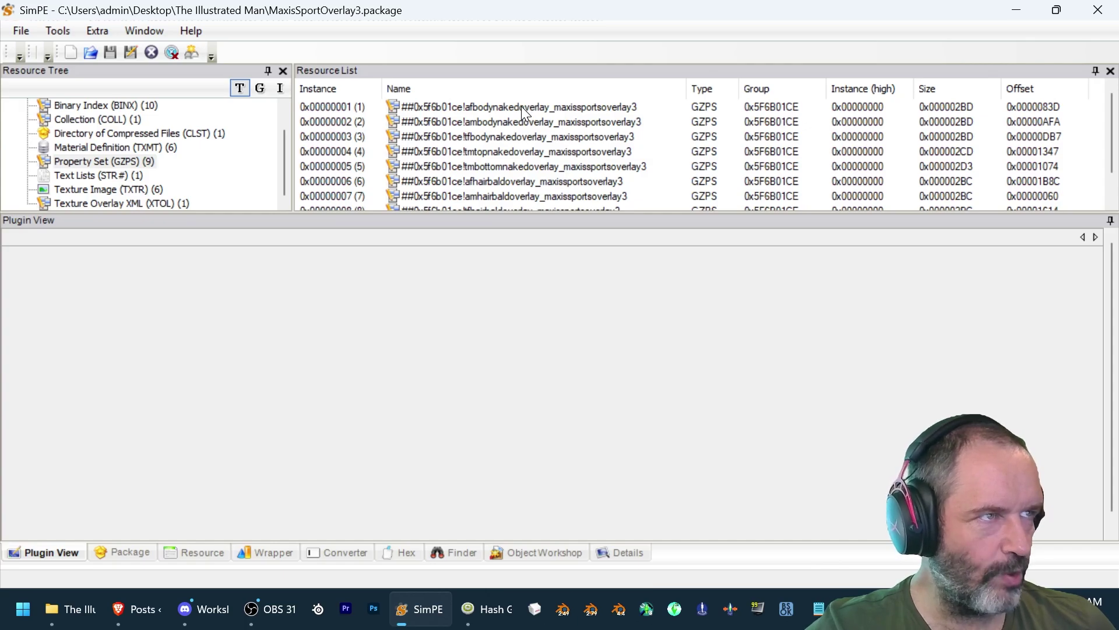
{"action": "left_click", "coordinate": [491, 107]}
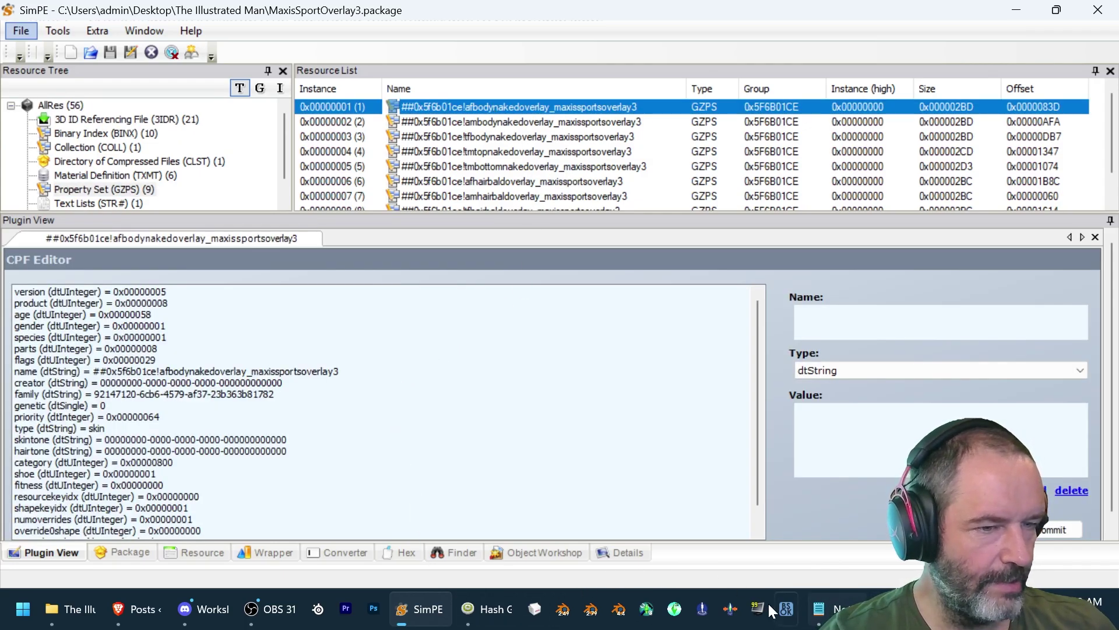
{"action": "left_click", "coordinate": [468, 608]}
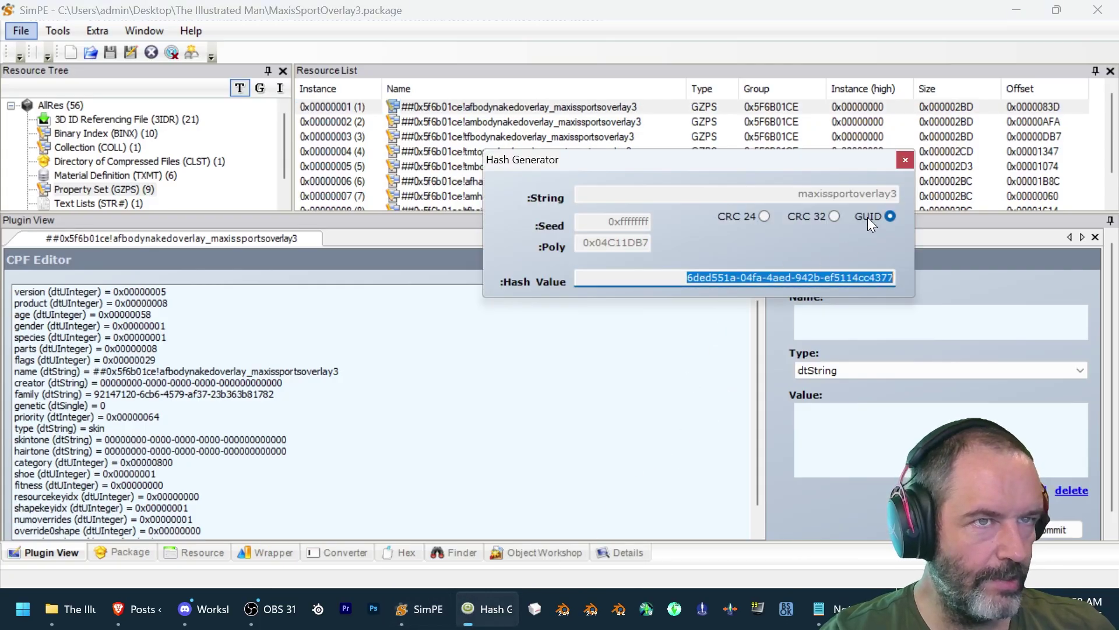
{"action": "left_click", "coordinate": [833, 215]}
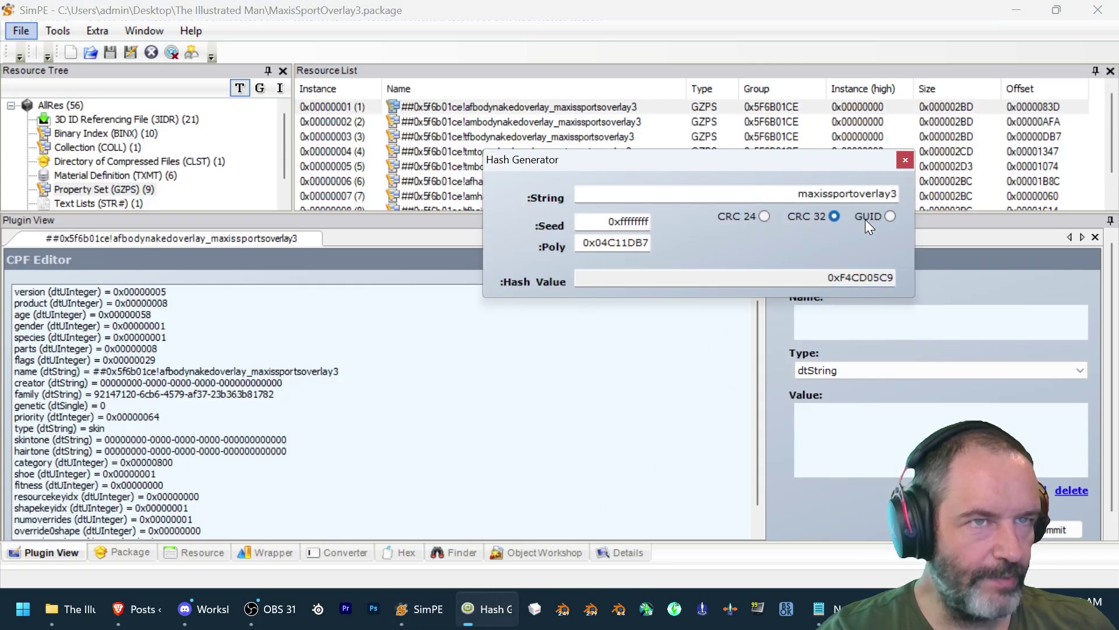
{"action": "left_click", "coordinate": [890, 216]}
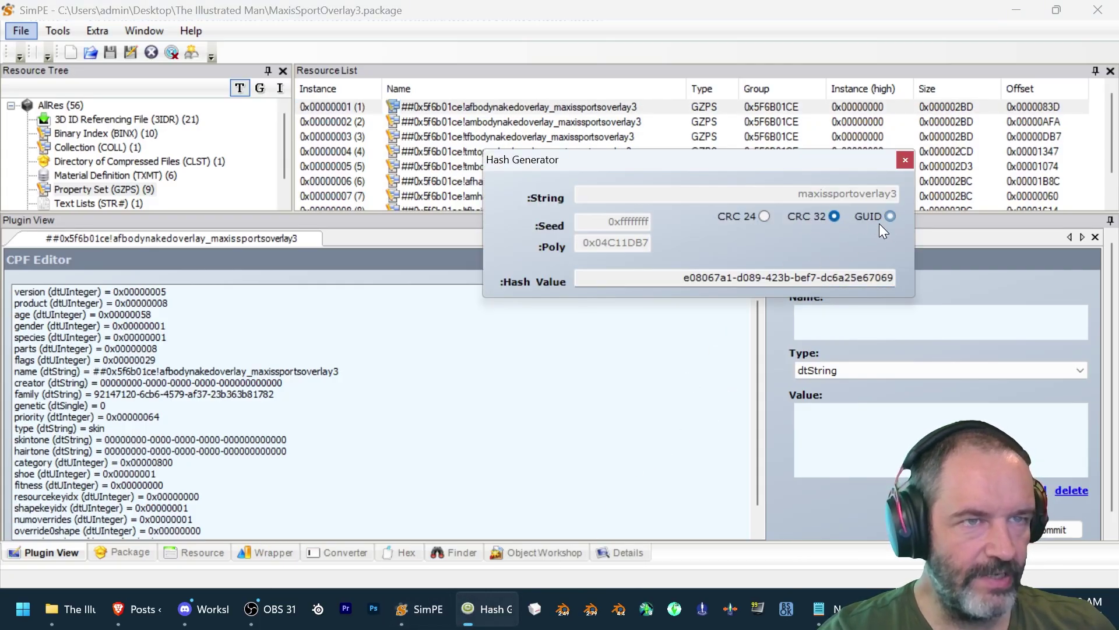
{"action": "left_click_drag", "start_coordinate": [894, 277], "coordinate": [717, 275]}
{"action": "left_click", "coordinate": [684, 278]}
{"action": "double_click", "coordinate": [684, 278]}
{"action": "left_click", "coordinate": [684, 278]}
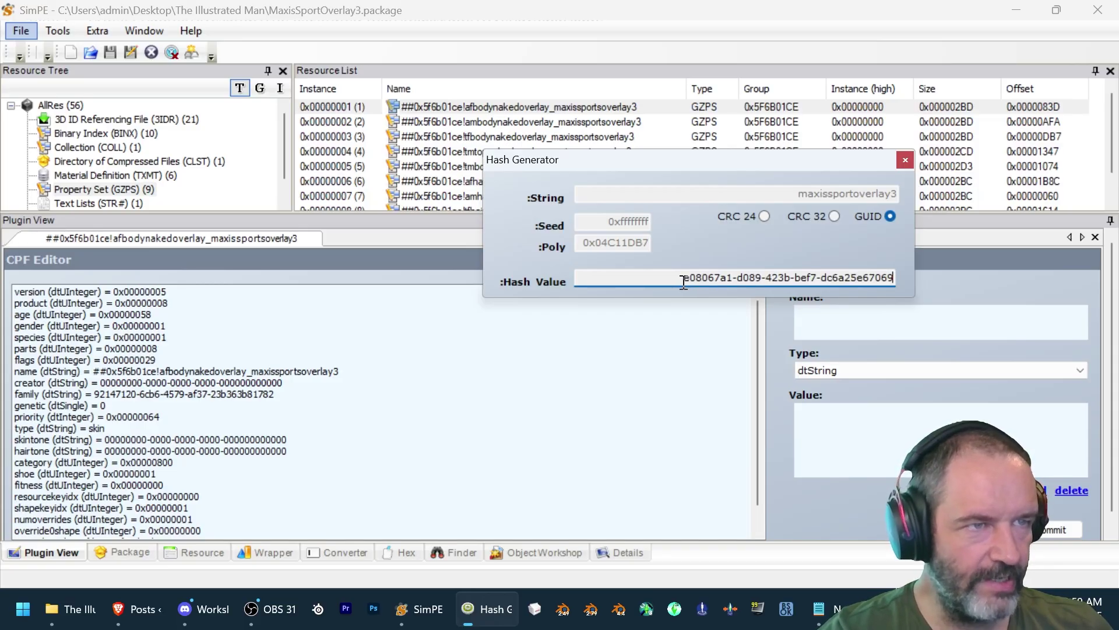
{"action": "double_click", "coordinate": [684, 279]}
{"action": "key", "text": "ctrl+c"}
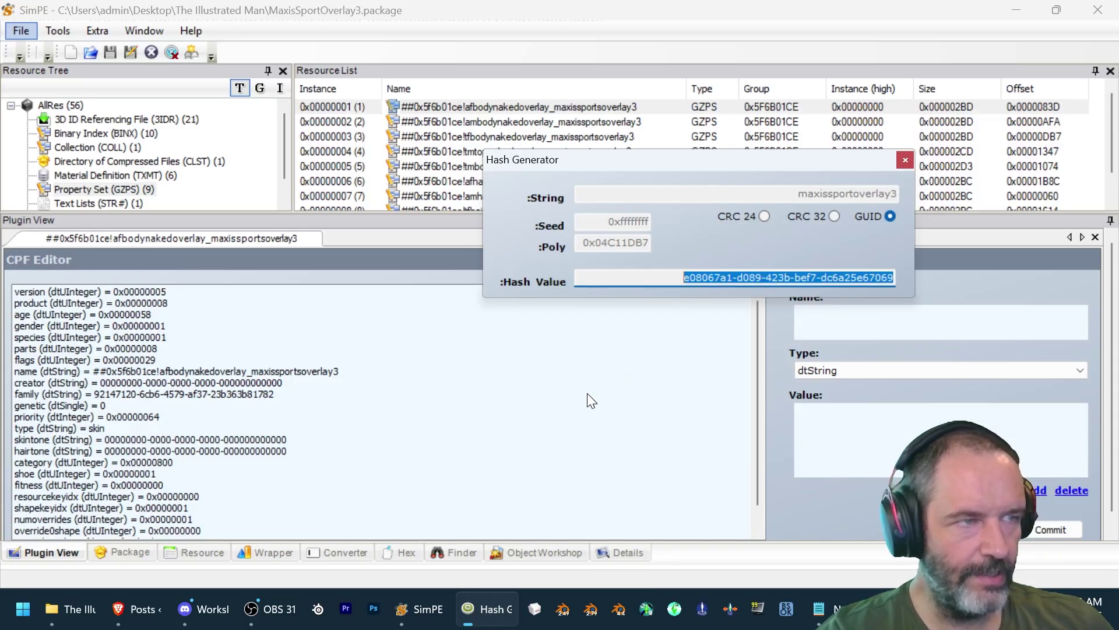
- Set the family value of the afbodynakedoverlay Property Set to e08067a1-d089-423b-bef7-dc6a25e67069 and commit the change
{"action": "left_click", "coordinate": [254, 394]}
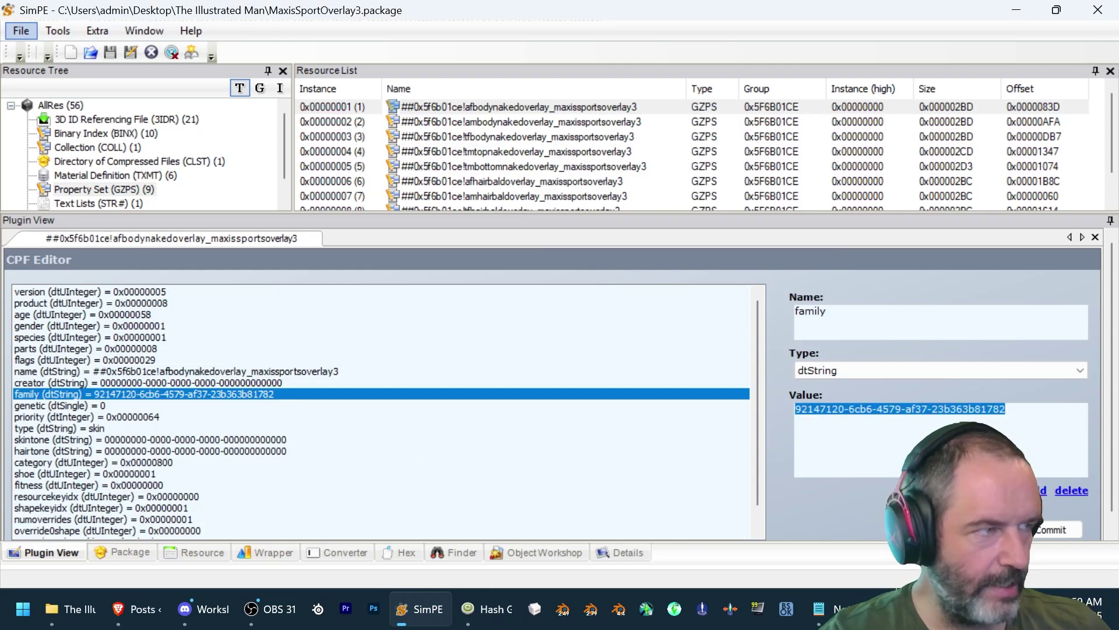
{"action": "key", "text": "ctrl+v"}
{"action": "left_click", "coordinate": [1058, 529]}
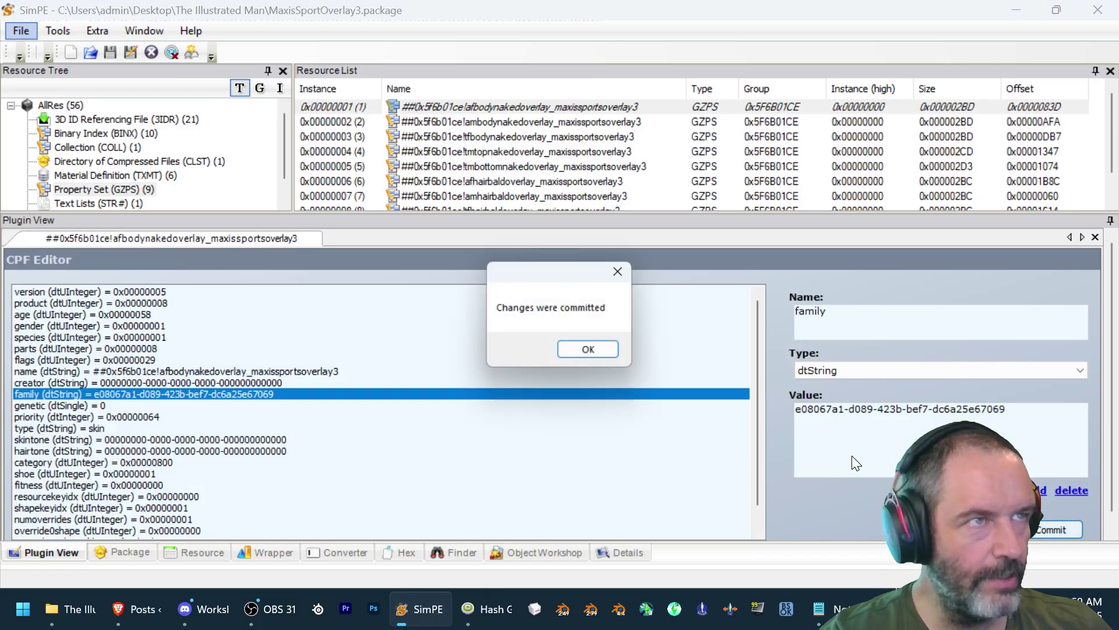
{"action": "left_click", "coordinate": [586, 352]}
- Set the family value of the ambodynakedoverlay Property Set to e08067a1-d089-423b-bef7-dc6a25e67069 and commit the change
{"action": "left_click", "coordinate": [549, 120]}
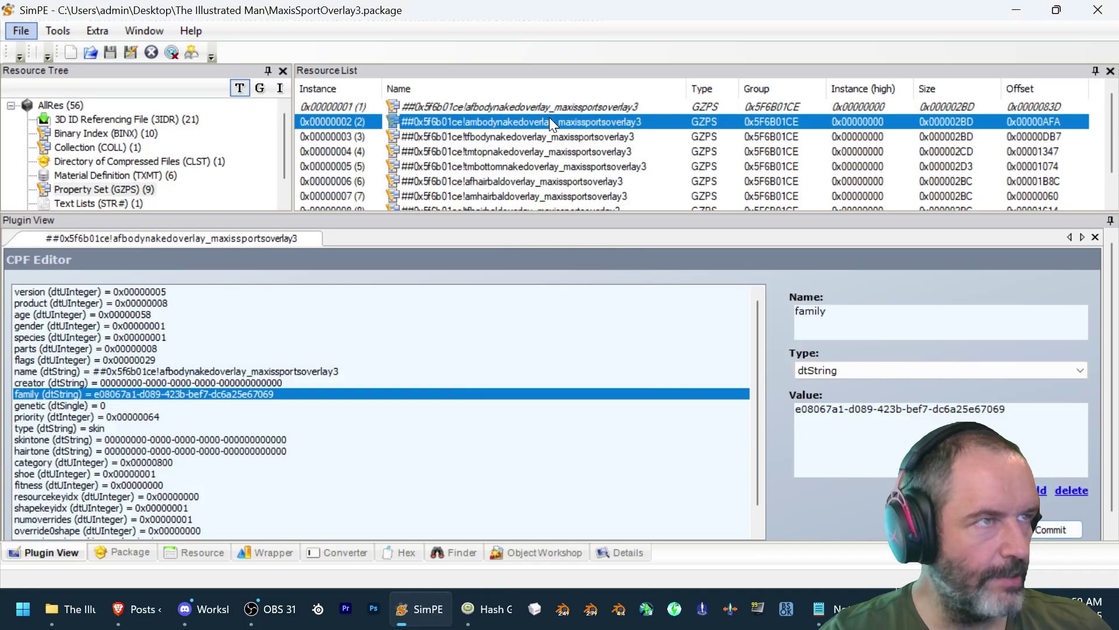
{"action": "left_click", "coordinate": [237, 393]}
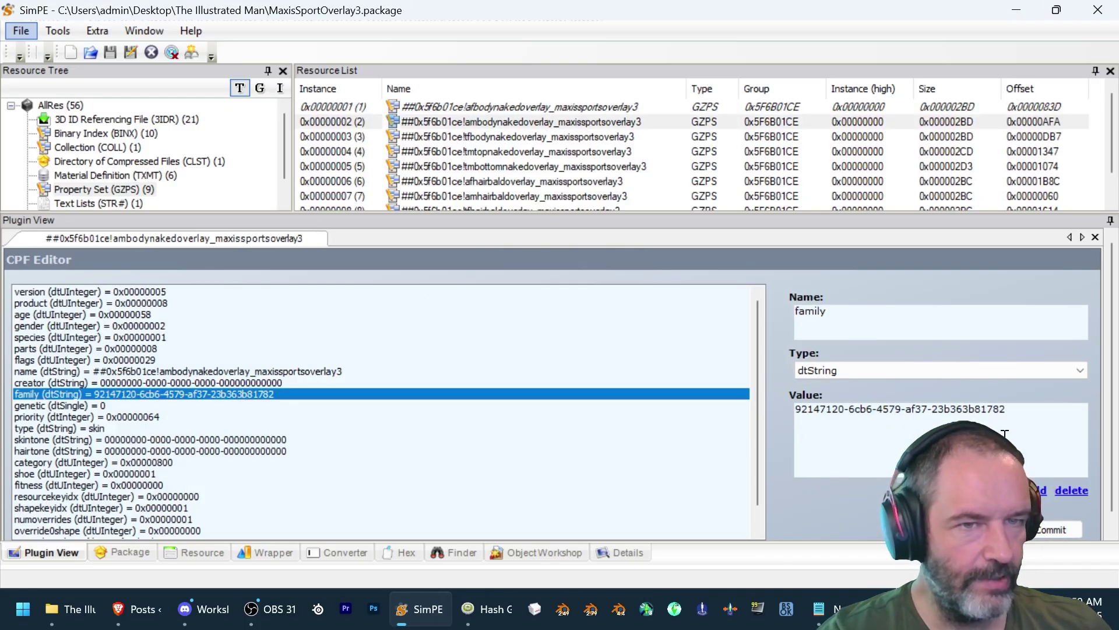
{"action": "key", "text": "ctrl+v"}
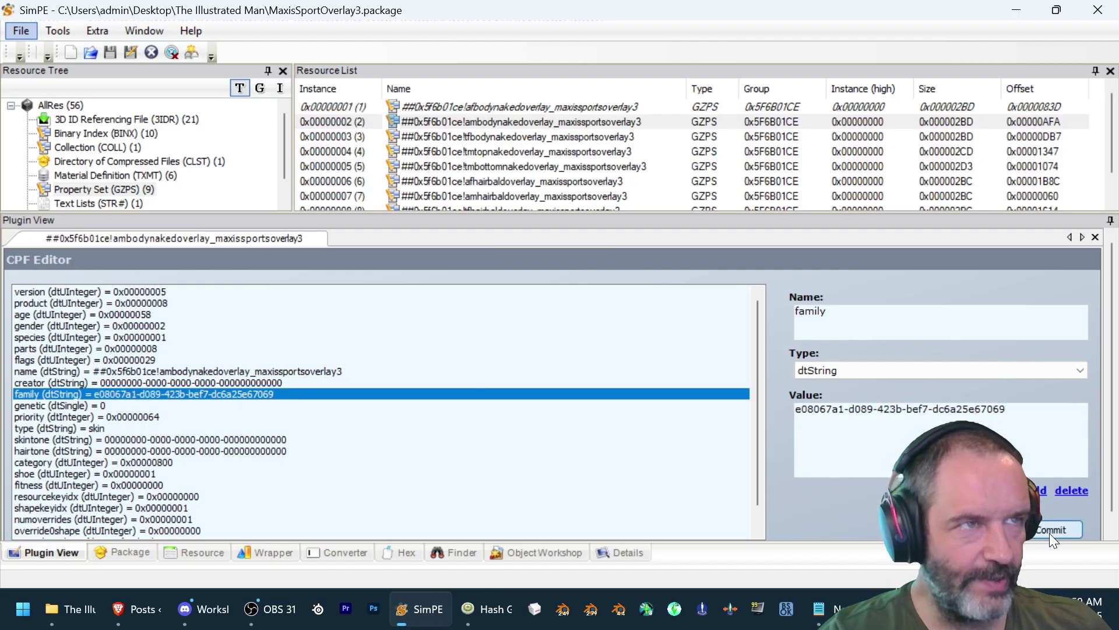
{"action": "left_click", "coordinate": [1049, 530]}
{"action": "left_click", "coordinate": [594, 351]}
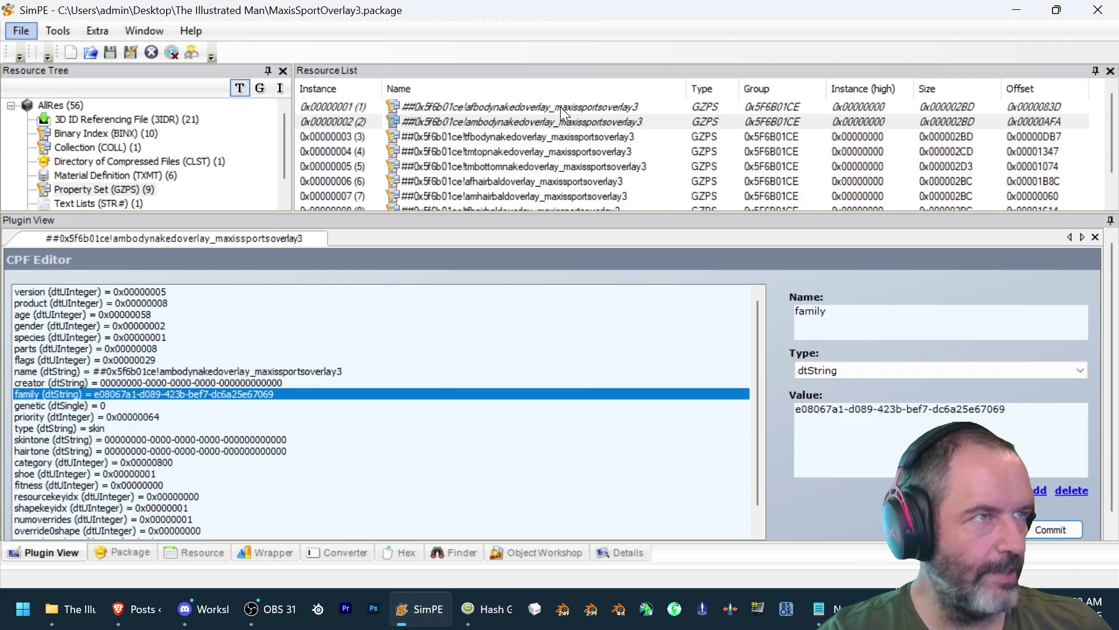
- Set the family value of the tfbodynakedoverlay Property Set to e08067a1-d089-423b-bef7-dc6a25e67069 and commit the change
{"action": "left_click", "coordinate": [508, 119]}
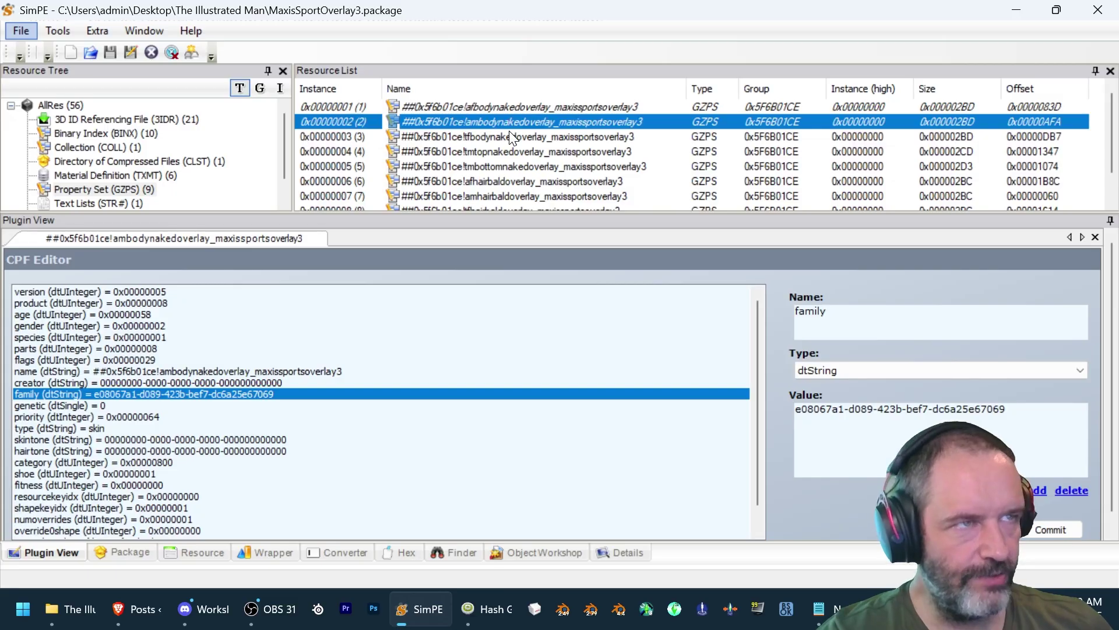
{"action": "left_click", "coordinate": [513, 137]}
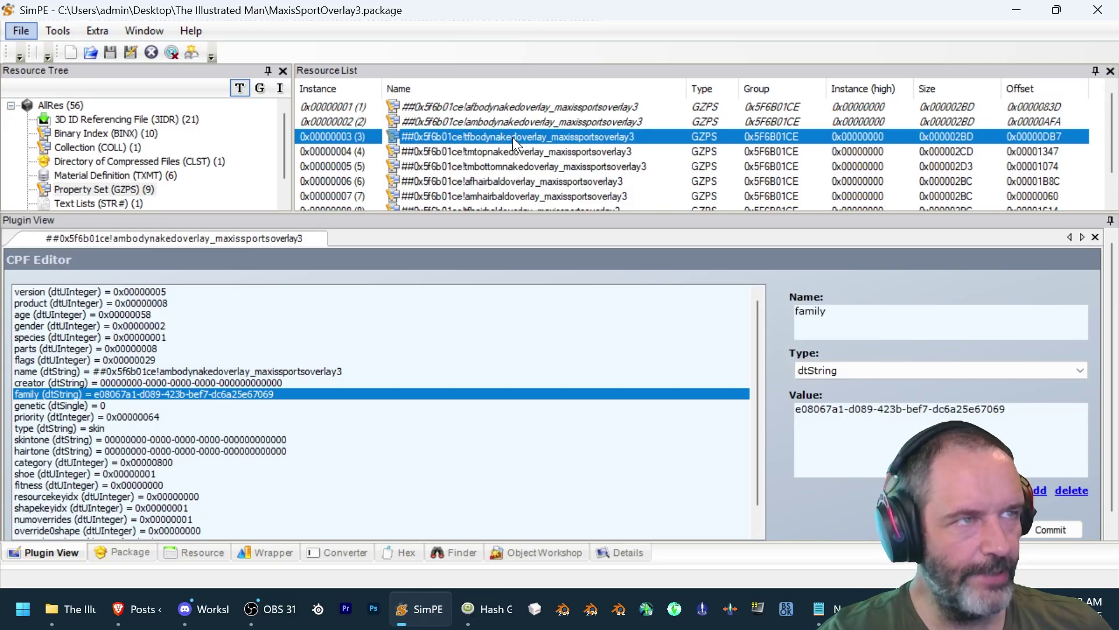
{"action": "left_click", "coordinate": [253, 394]}
{"action": "key", "text": "ctrl+v"}
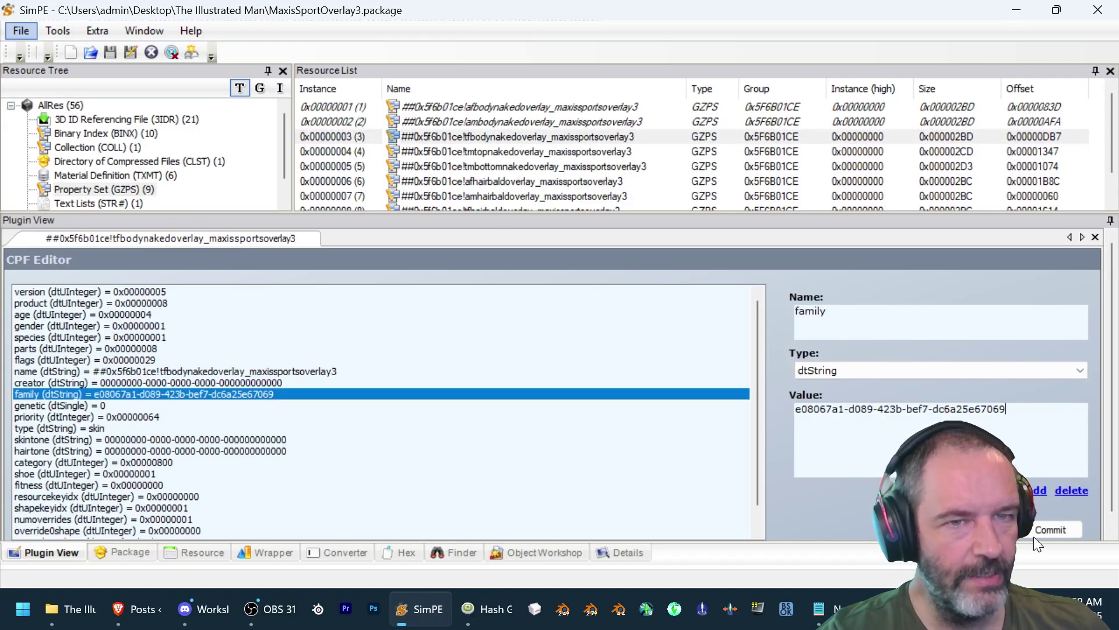
{"action": "left_click", "coordinate": [1042, 532]}
{"action": "left_click", "coordinate": [615, 357]}
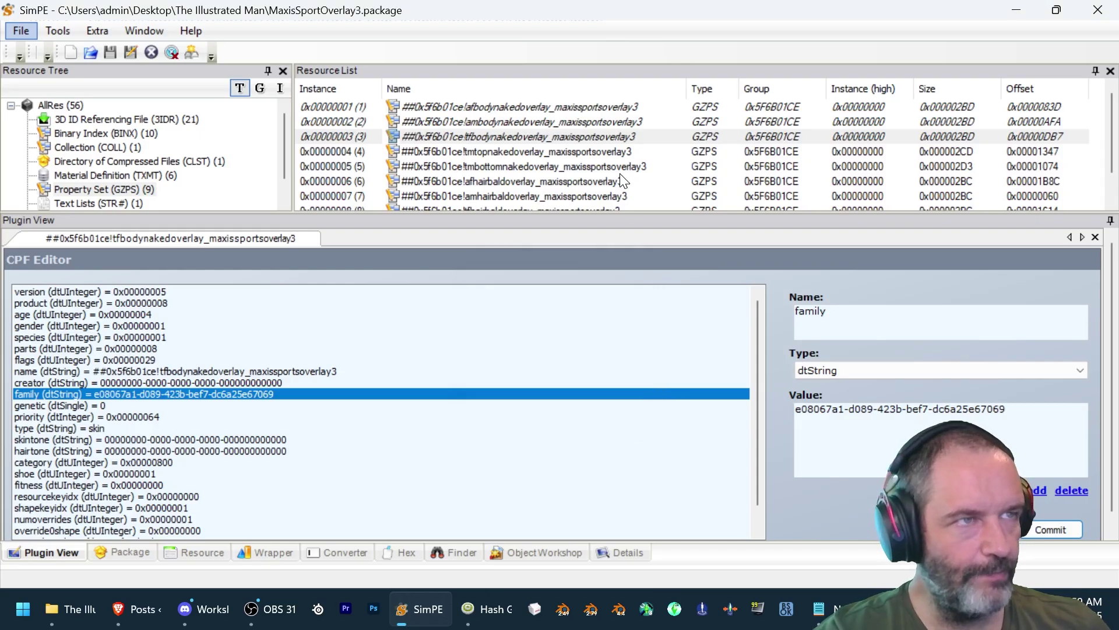
- Set the family value of the tmtopnakedoverlay Property Set to e08067a1-d089-423b-bef7-dc6a25e67069 and commit the change
{"action": "left_click", "coordinate": [614, 153]}
{"action": "left_click", "coordinate": [271, 404]}
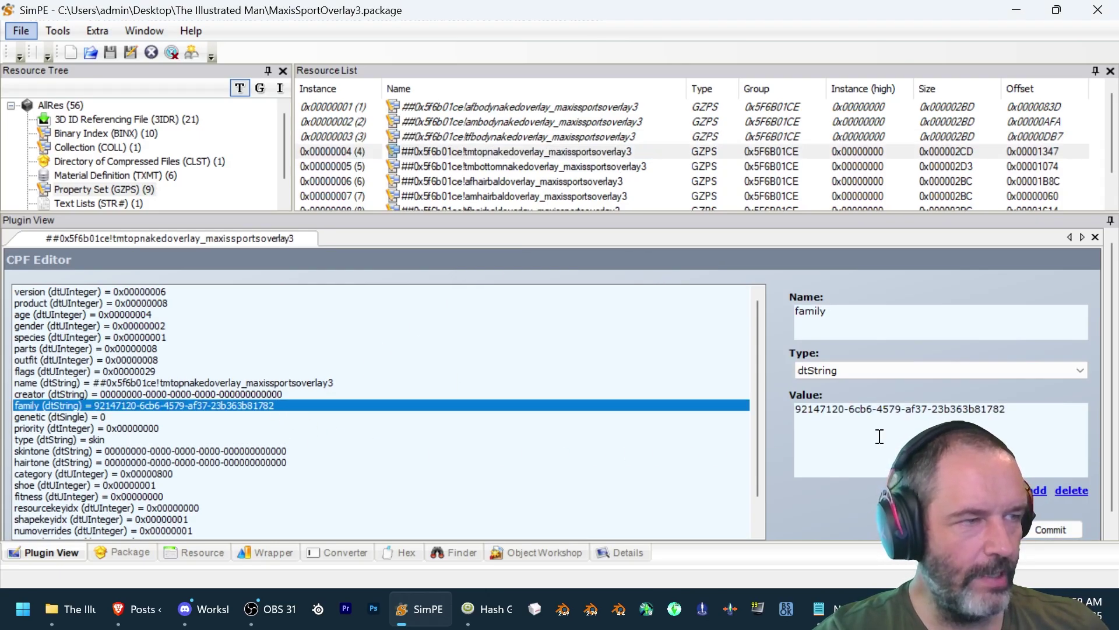
{"action": "left_click_drag", "start_coordinate": [1014, 410], "coordinate": [795, 410]}
{"action": "key", "text": "ctrl+v"}
{"action": "left_click", "coordinate": [1052, 529]}
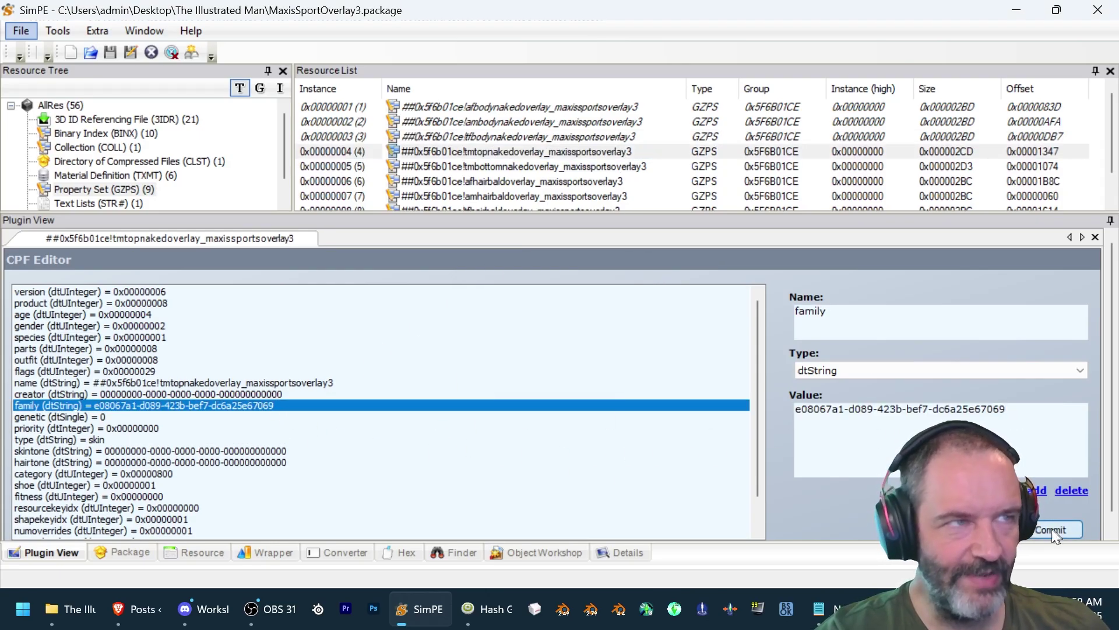
{"action": "left_click", "coordinate": [597, 350]}
- Set the family value of the tmbottomnakedoverlay Property Set to e08067a1-d089-423b-bef7-dc6a25e67069 and commit the change
{"action": "left_click", "coordinate": [649, 167]}
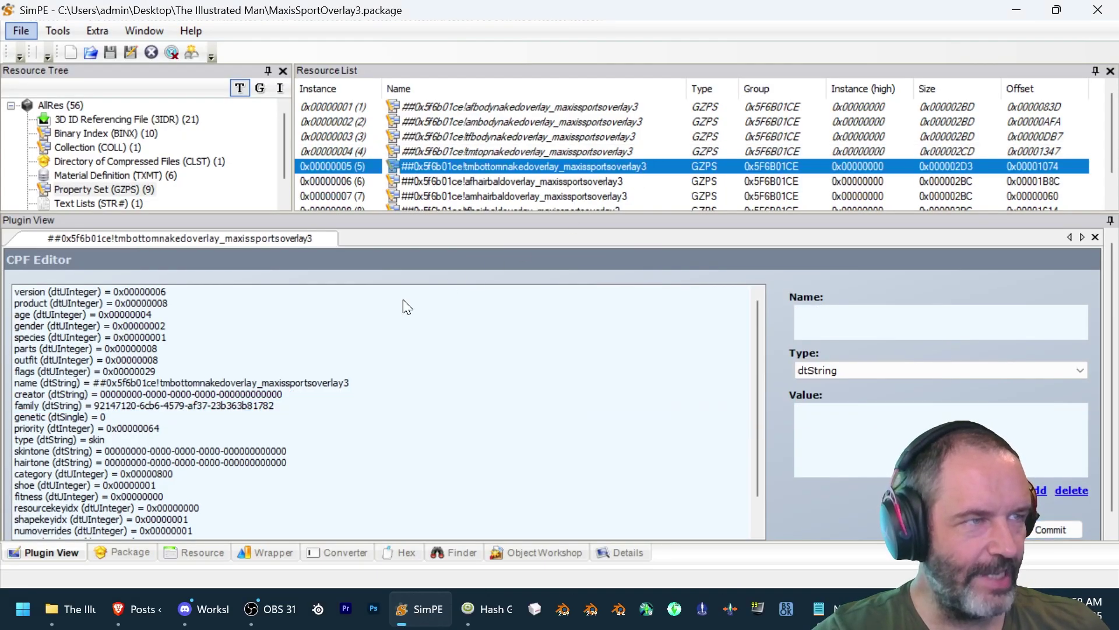
{"action": "left_click", "coordinate": [300, 406]}
{"action": "left_click_drag", "start_coordinate": [1015, 410], "coordinate": [795, 409]}
{"action": "key", "text": "ctrl+v"}
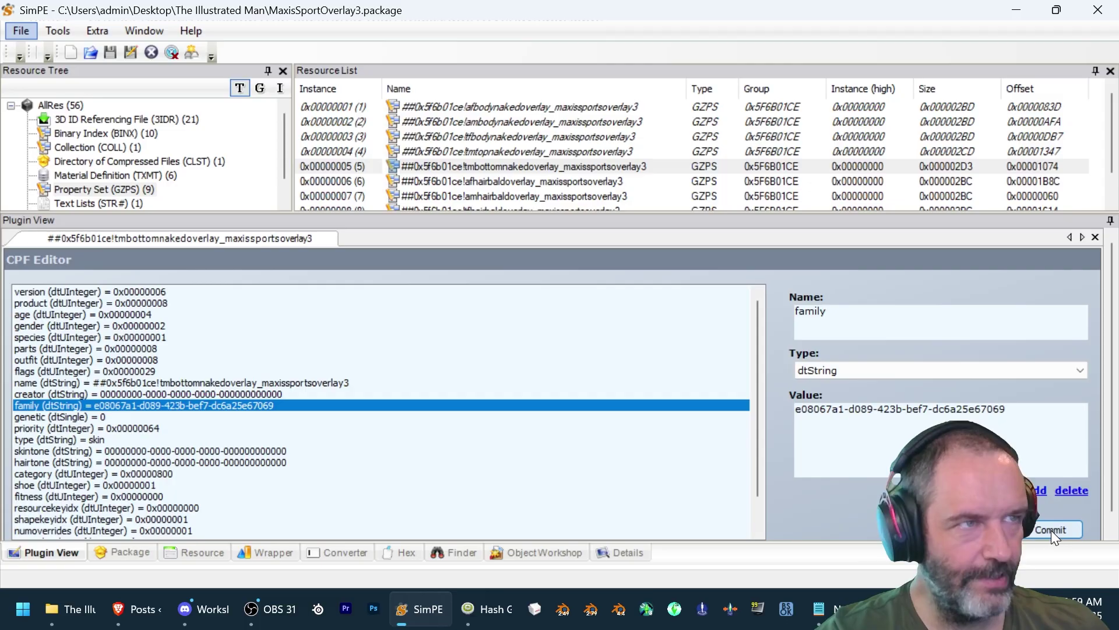
{"action": "left_click", "coordinate": [1051, 530]}
{"action": "left_click", "coordinate": [606, 353]}
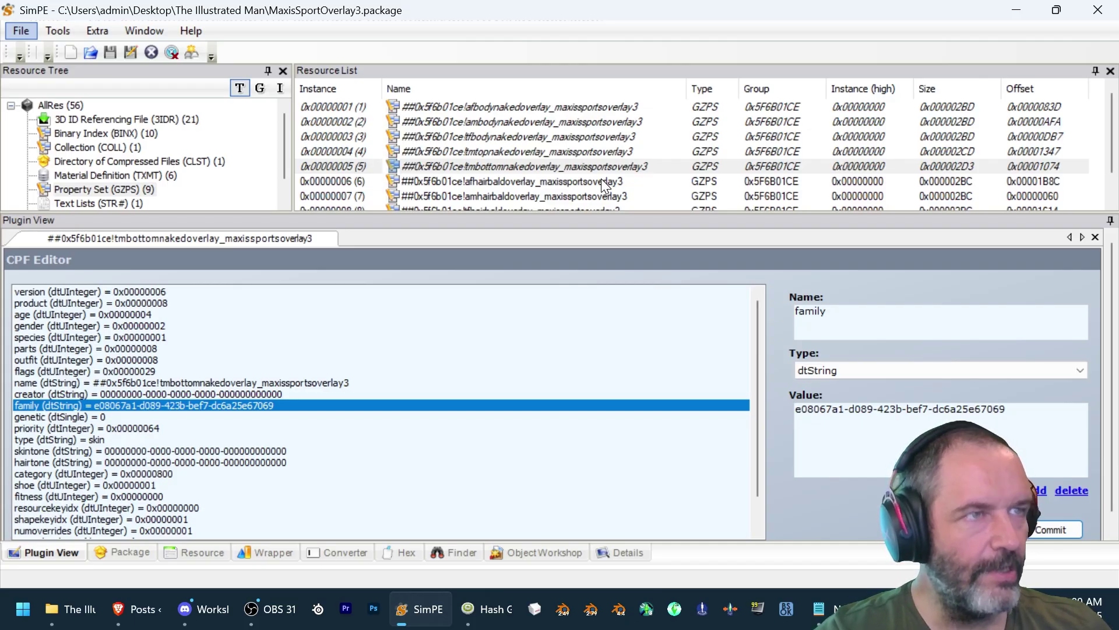
- Open the afhairbaldoverlay Property Set, then generate a fresh GUID with the Hash Generator and copy it
{"action": "scroll", "coordinate": [601, 182], "scroll_direction": "down", "scroll_amount": 1}
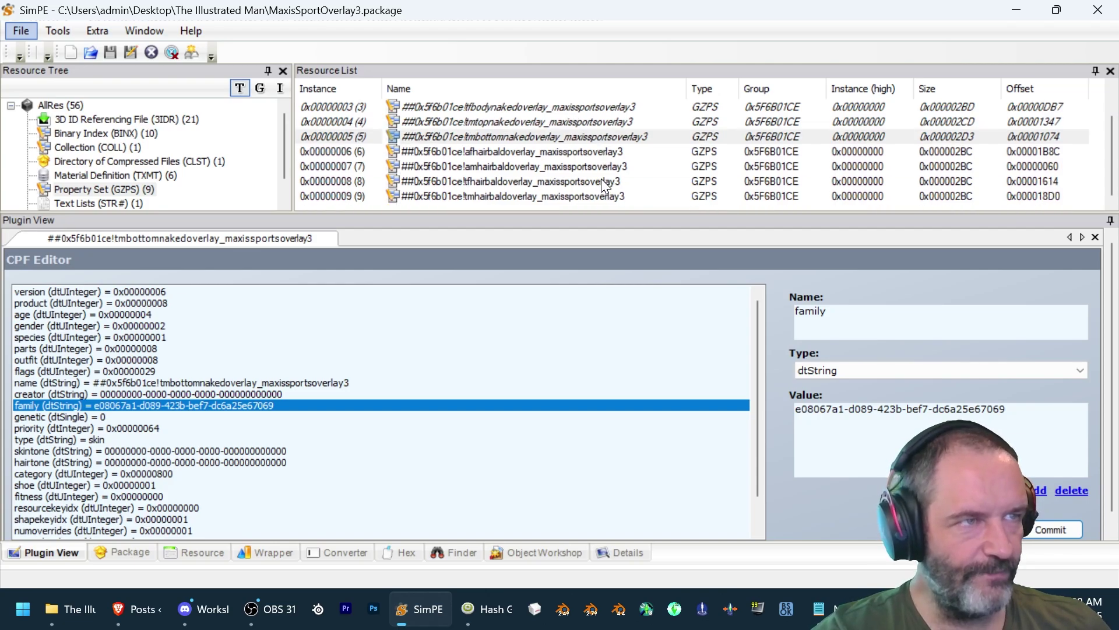
{"action": "left_click", "coordinate": [598, 152]}
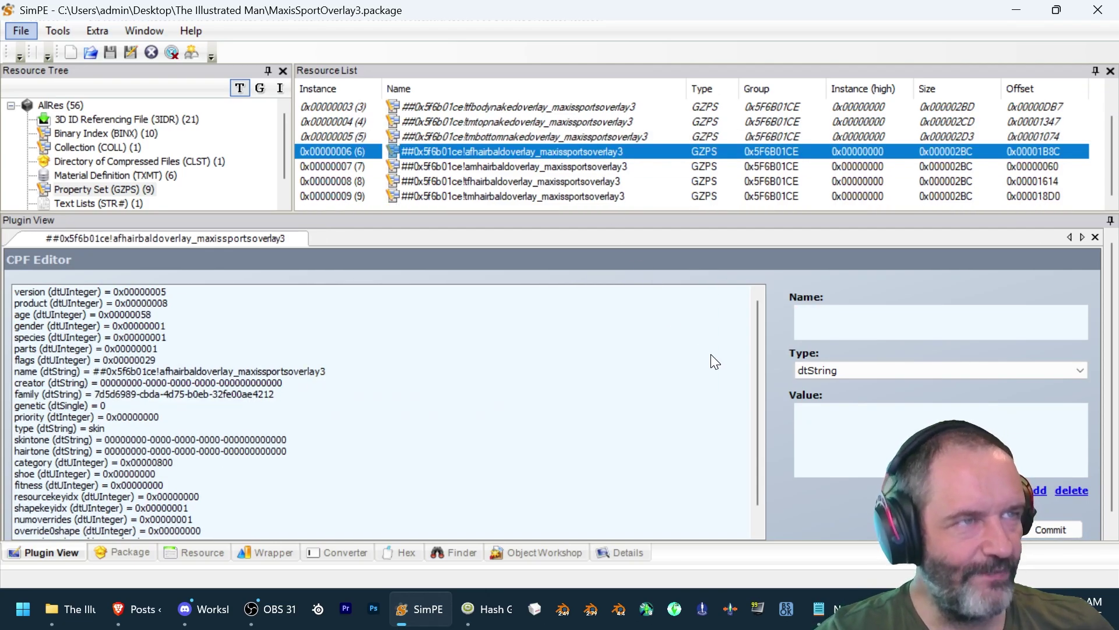
{"action": "key", "text": "alt+Tab"}
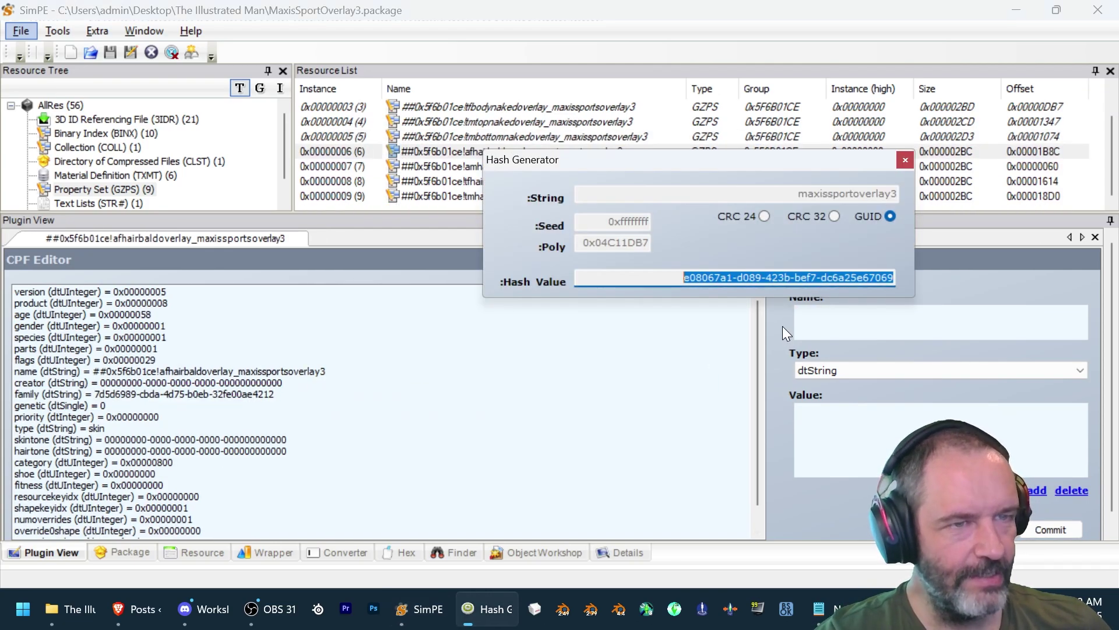
{"action": "left_click", "coordinate": [834, 217]}
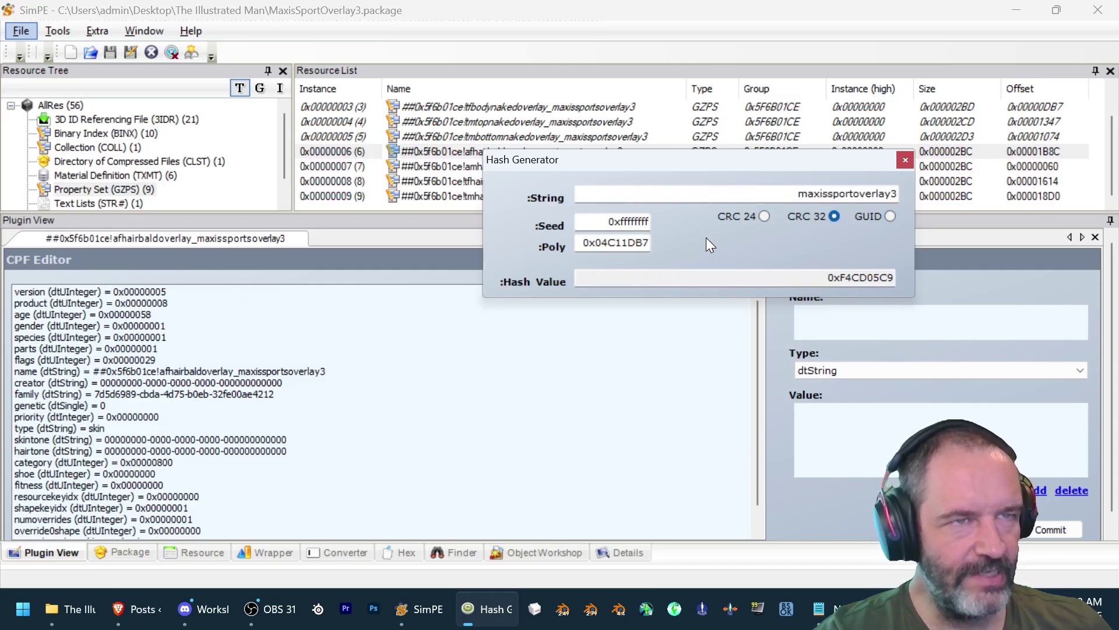
{"action": "left_click", "coordinate": [890, 216]}
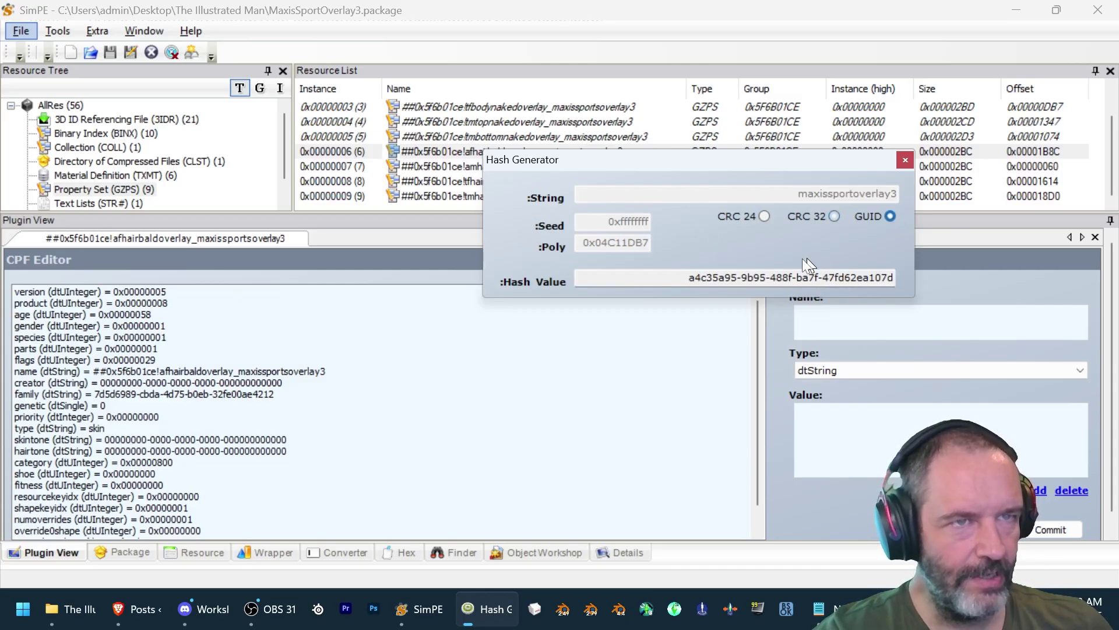
{"action": "mouse_move", "coordinate": [894, 278]}
{"action": "left_mouse_down"}
{"action": "mouse_move", "coordinate": [695, 278]}
{"action": "mouse_move", "coordinate": [898, 278]}
{"action": "left_mouse_up"}
{"action": "key", "text": "ctrl+c"}
{"action": "left_click", "coordinate": [680, 278]}
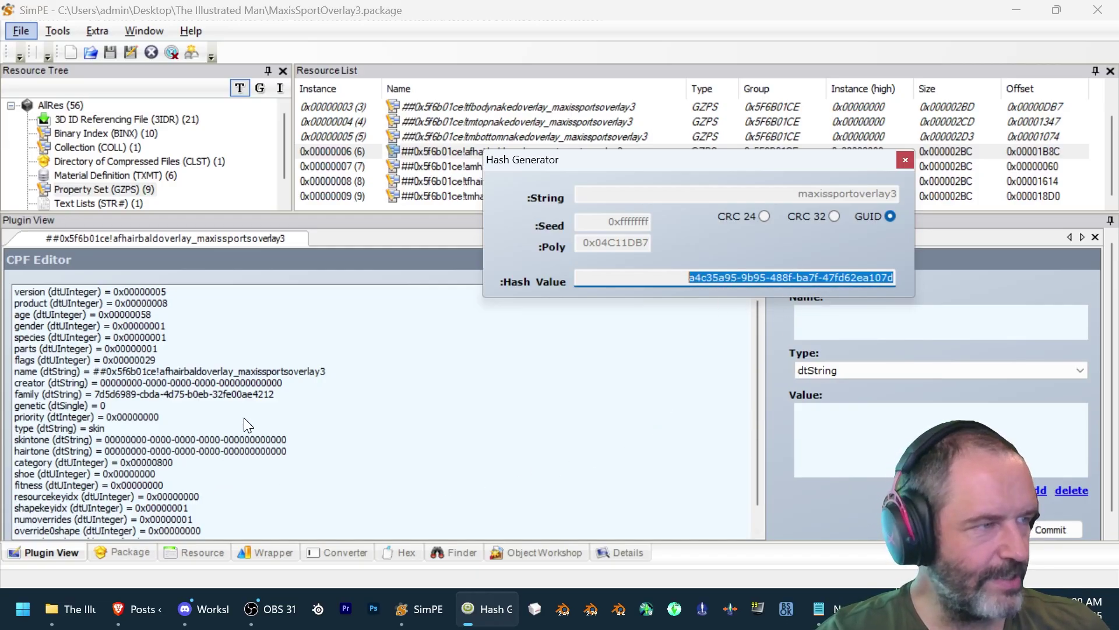
- Set the family value of the afhairbaldoverlay Property Set to a4c35a95-9b95-488f-ba7f-47fd62ea107d and commit the change
{"action": "left_click", "coordinate": [253, 394]}
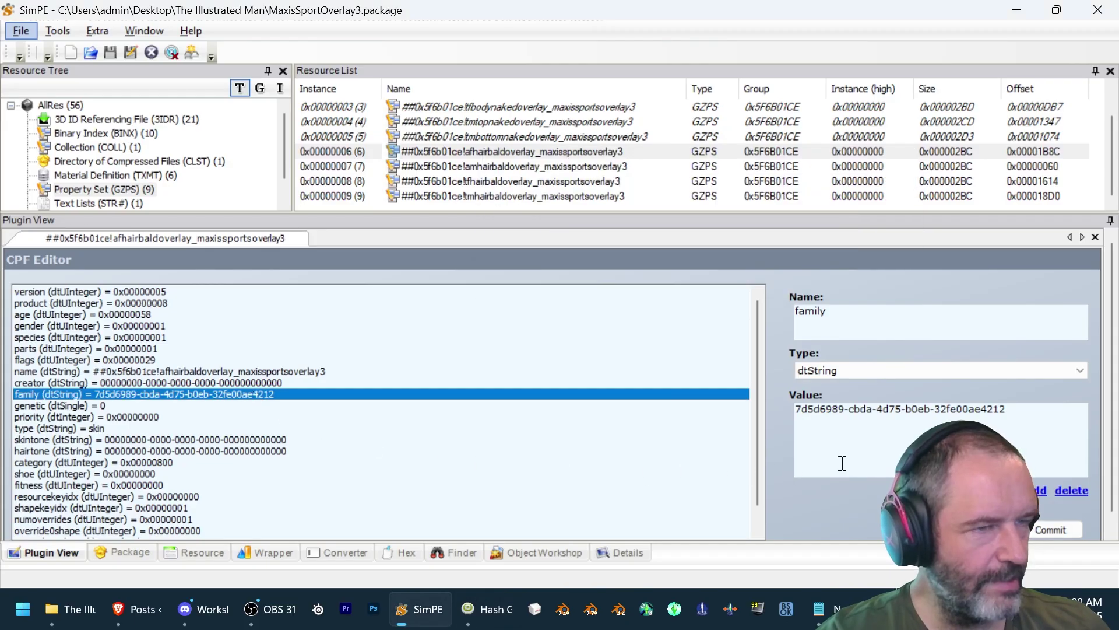
{"action": "left_click_drag", "start_coordinate": [1036, 428], "coordinate": [659, 425]}
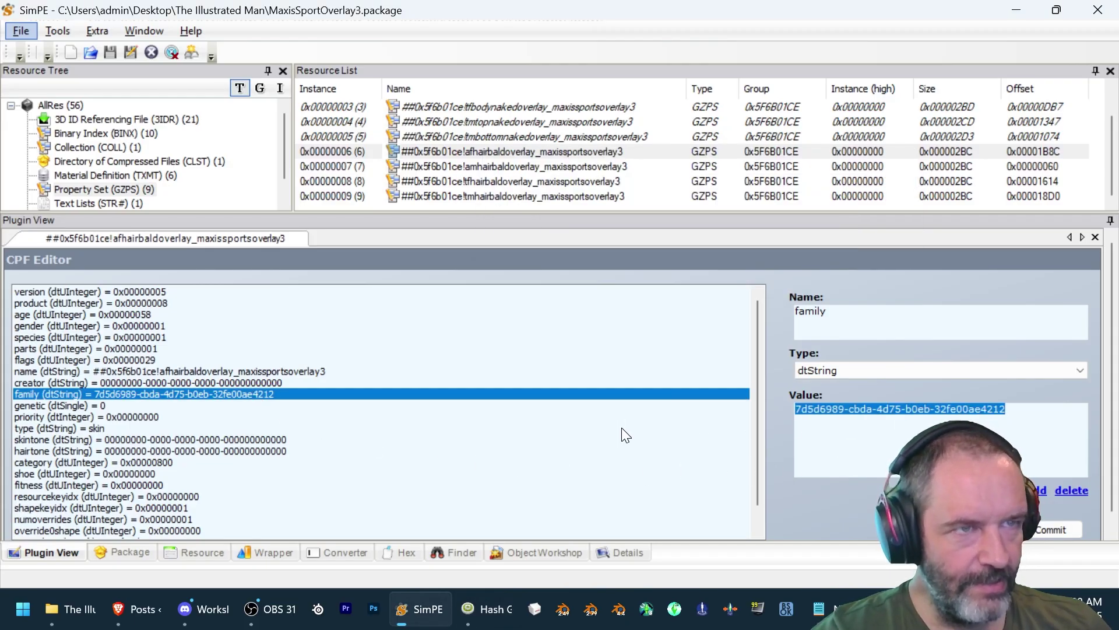
{"action": "key", "text": "ctrl+v"}
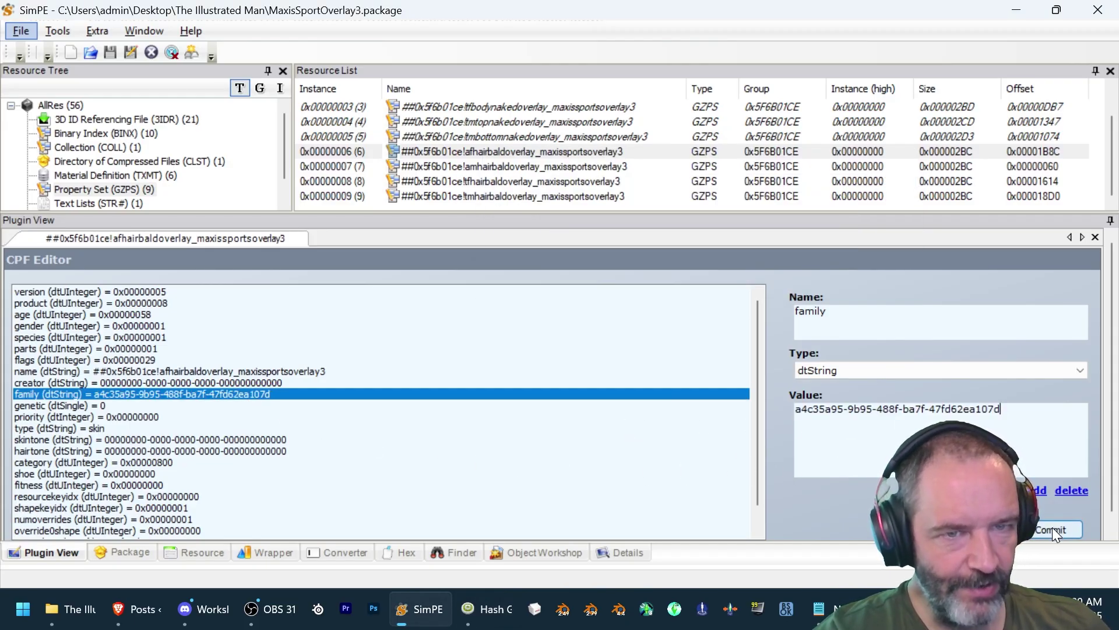
{"action": "left_click", "coordinate": [1051, 528]}
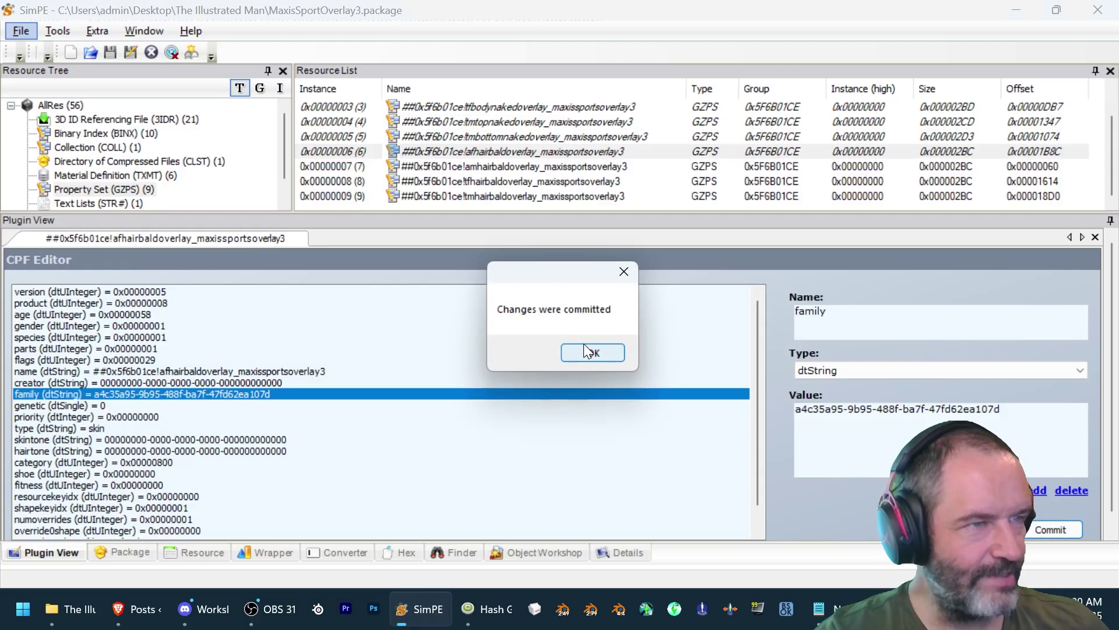
{"action": "left_click", "coordinate": [581, 343]}
- Set the family value of the amhairbaldoverlay Property Set to a4c35a95-9b95-488f-ba7f-47fd62ea107d and commit the change
{"action": "left_click", "coordinate": [600, 162]}
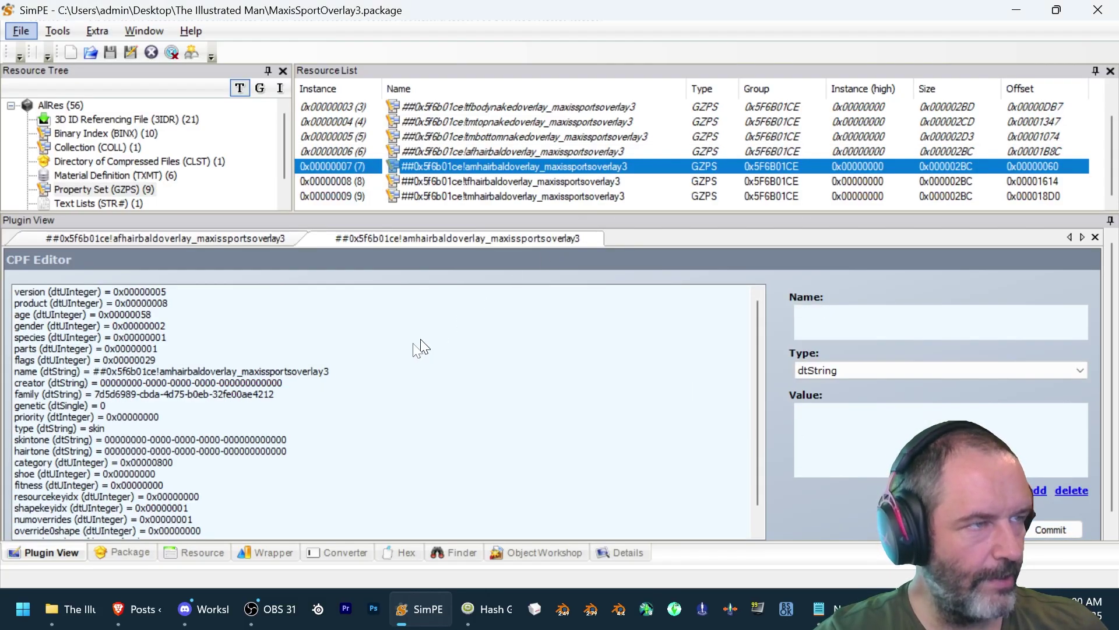
{"action": "left_click", "coordinate": [270, 392]}
{"action": "left_click_drag", "start_coordinate": [1005, 410], "coordinate": [795, 409]}
{"action": "key", "text": "ctrl+v"}
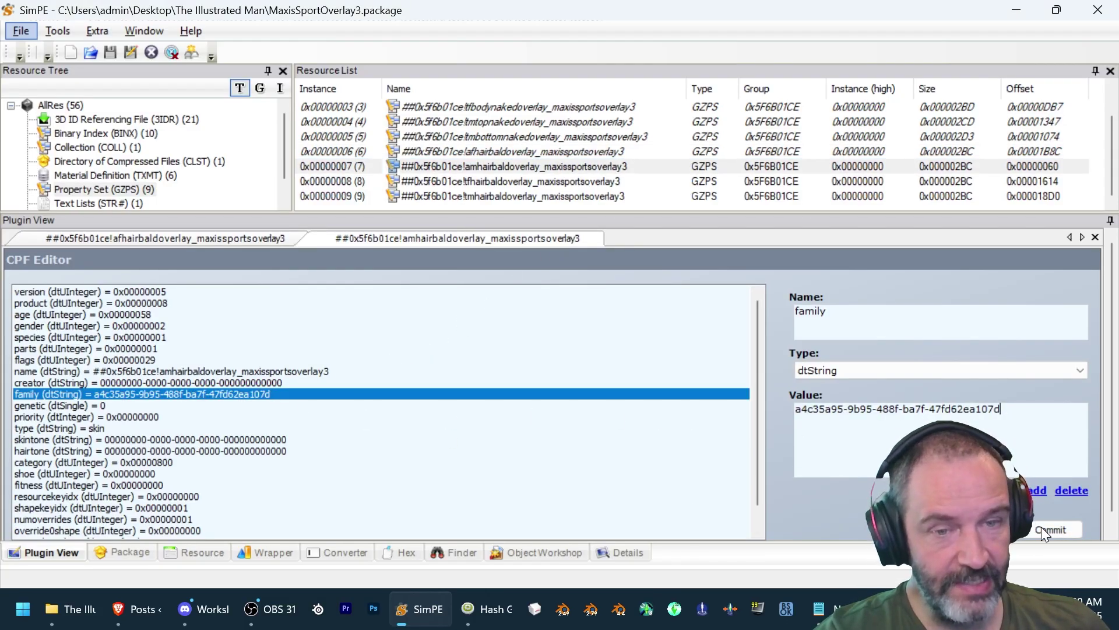
{"action": "left_click", "coordinate": [1056, 528]}
{"action": "left_click", "coordinate": [593, 352]}
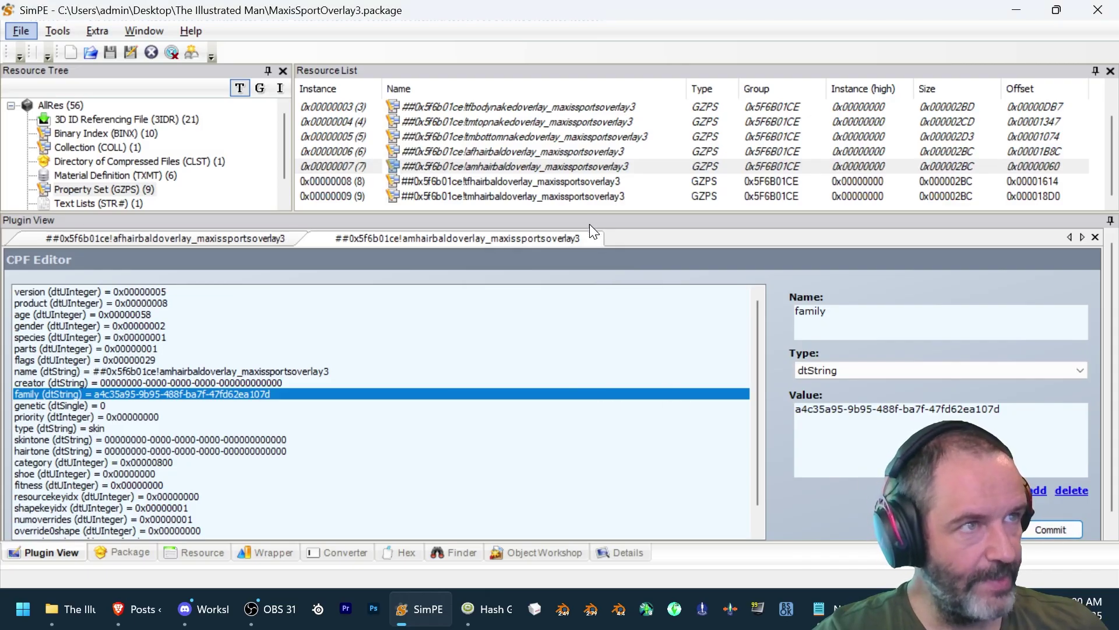
- Set the family value of the tfhairbaldoverlay Property Set to a4c35a95-9b95-488f-ba7f-47fd62ea107d and commit the change
{"action": "left_click", "coordinate": [592, 181]}
{"action": "left_click", "coordinate": [273, 394]}
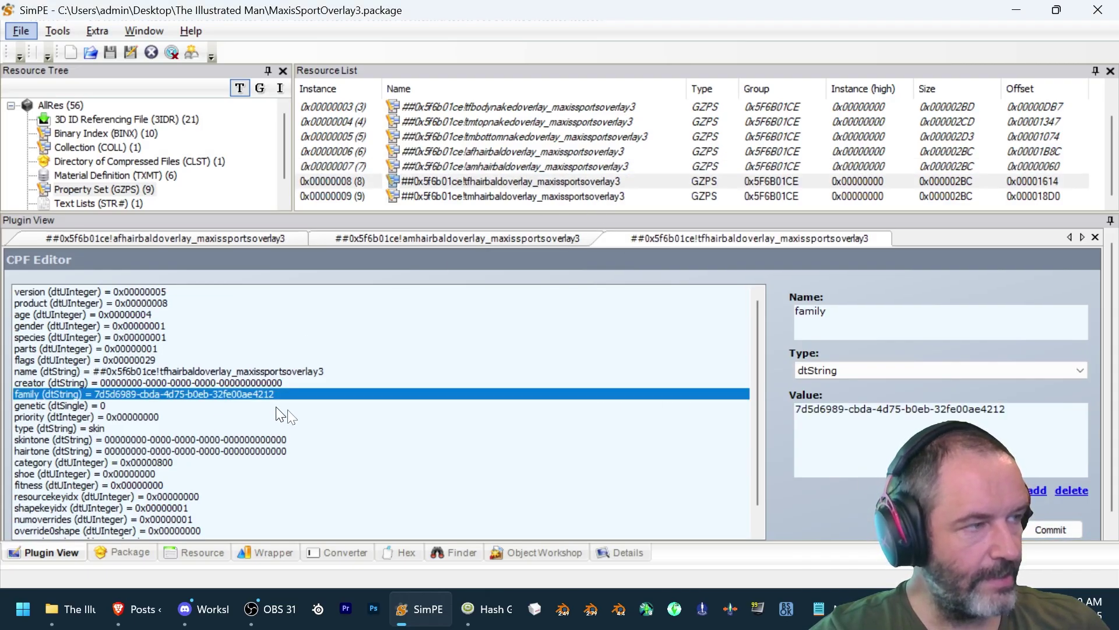
{"action": "left_click_drag", "start_coordinate": [1005, 408], "coordinate": [685, 406]}
{"action": "key", "text": "ctrl+v"}
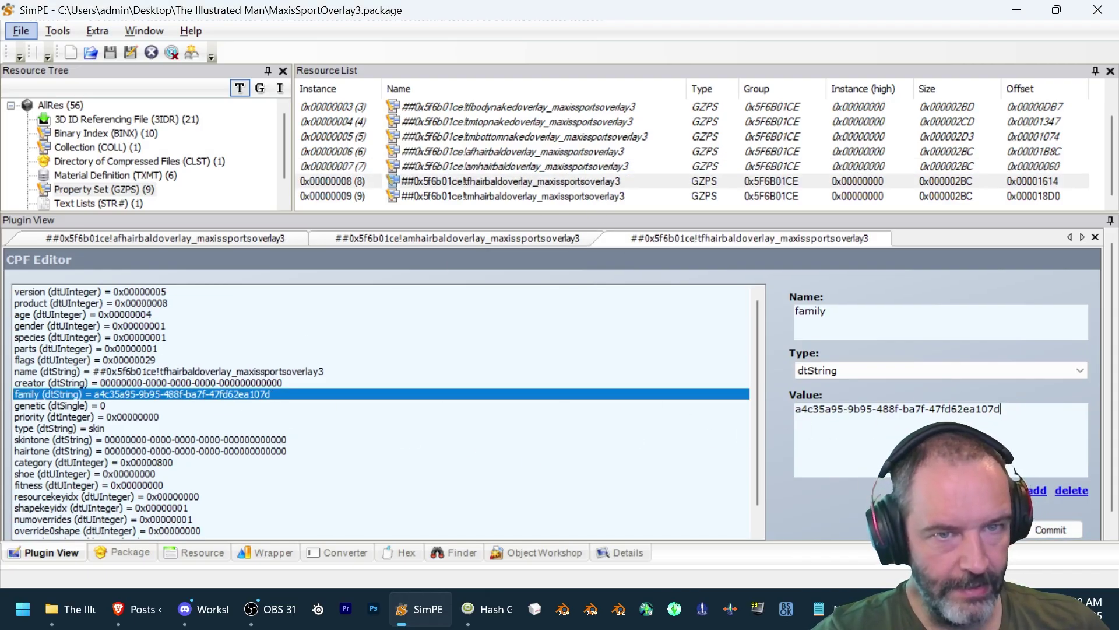
{"action": "left_click", "coordinate": [1051, 530]}
{"action": "left_click", "coordinate": [605, 354]}
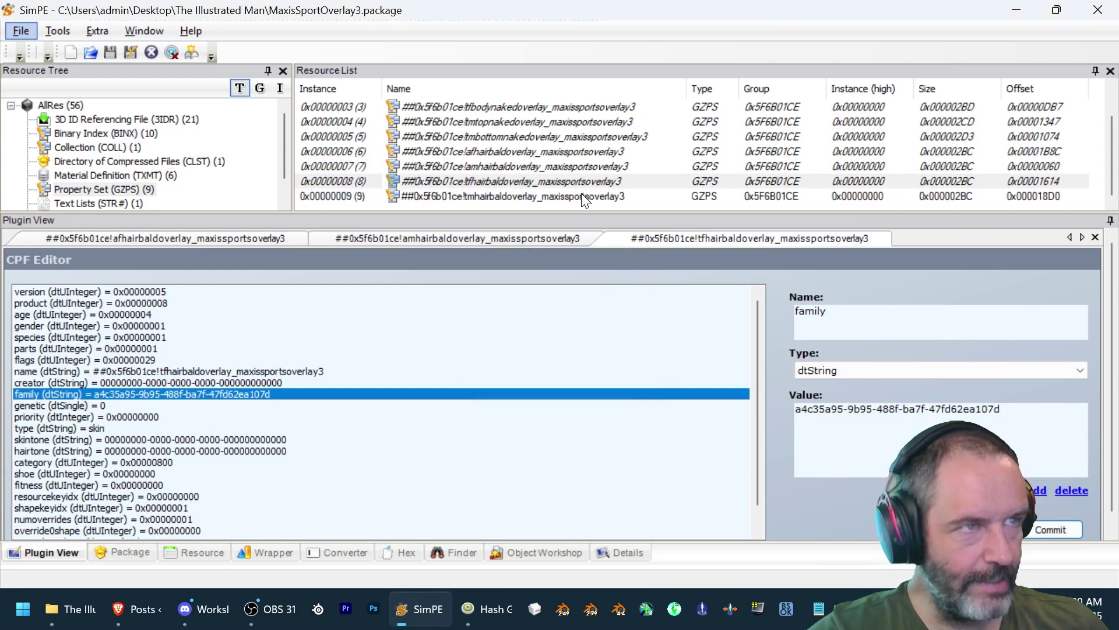
- Commit a4c35a95-9b95-488f-ba7f-47fd62ea107d as the family value of the tmhairbaldoverlay Property Set and save the package
{"action": "left_click", "coordinate": [581, 195]}
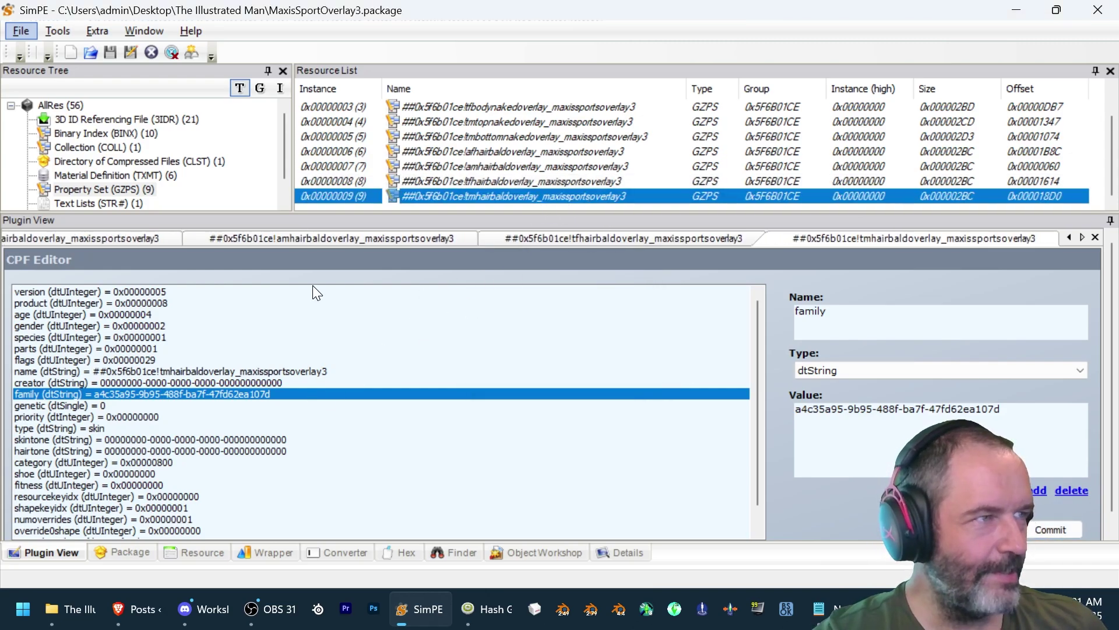
{"action": "left_click", "coordinate": [1065, 530]}
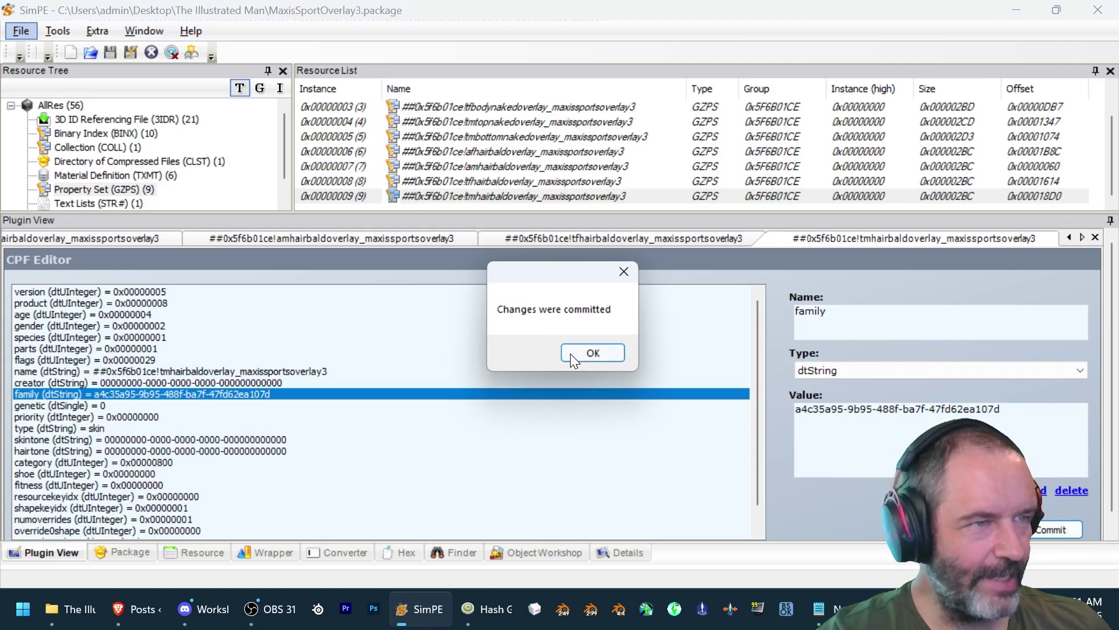
{"action": "left_click", "coordinate": [595, 354]}
{"action": "left_click", "coordinate": [27, 38]}
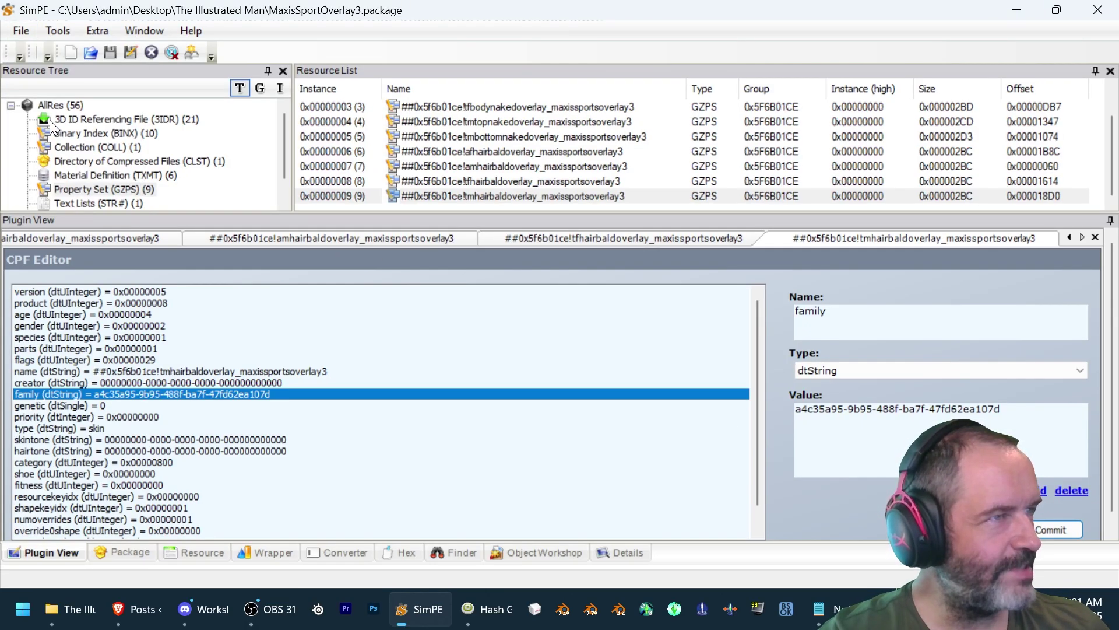
{"action": "left_click", "coordinate": [50, 126]}
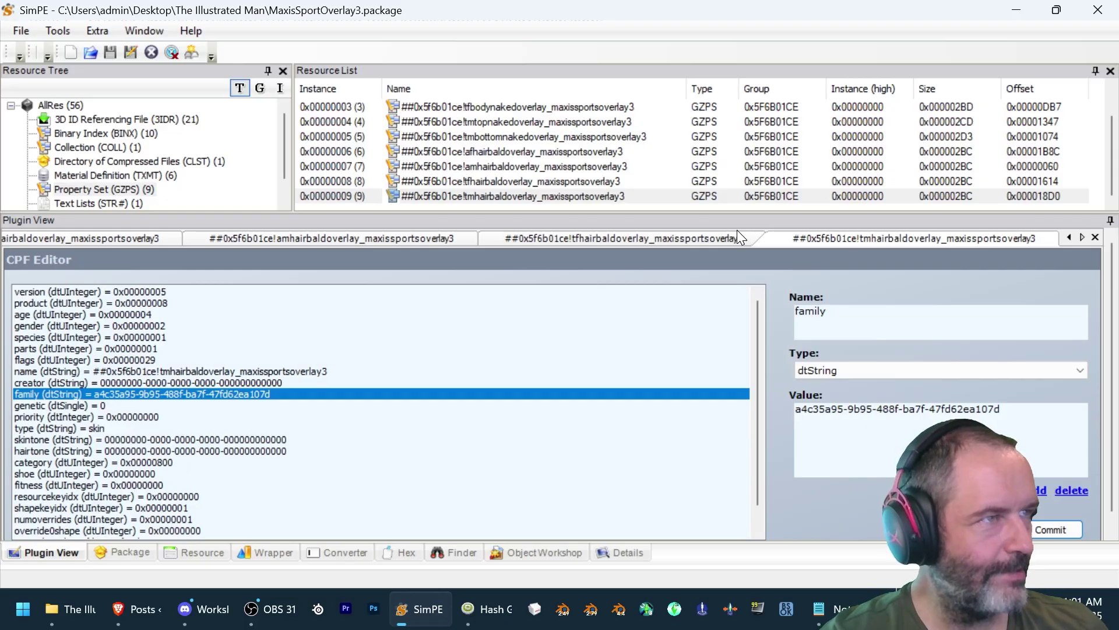
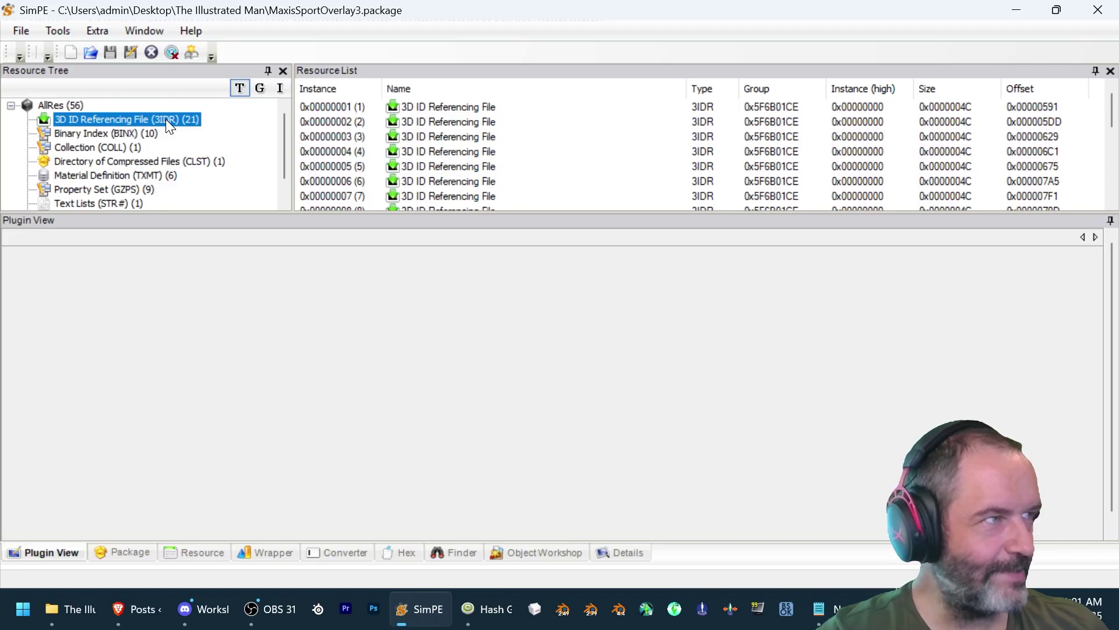
- Close the Hash Generator and arrange a narrower, taller package window beside the Overlay_Co notes in Notepad
{"action": "left_click", "coordinate": [1056, 10]}
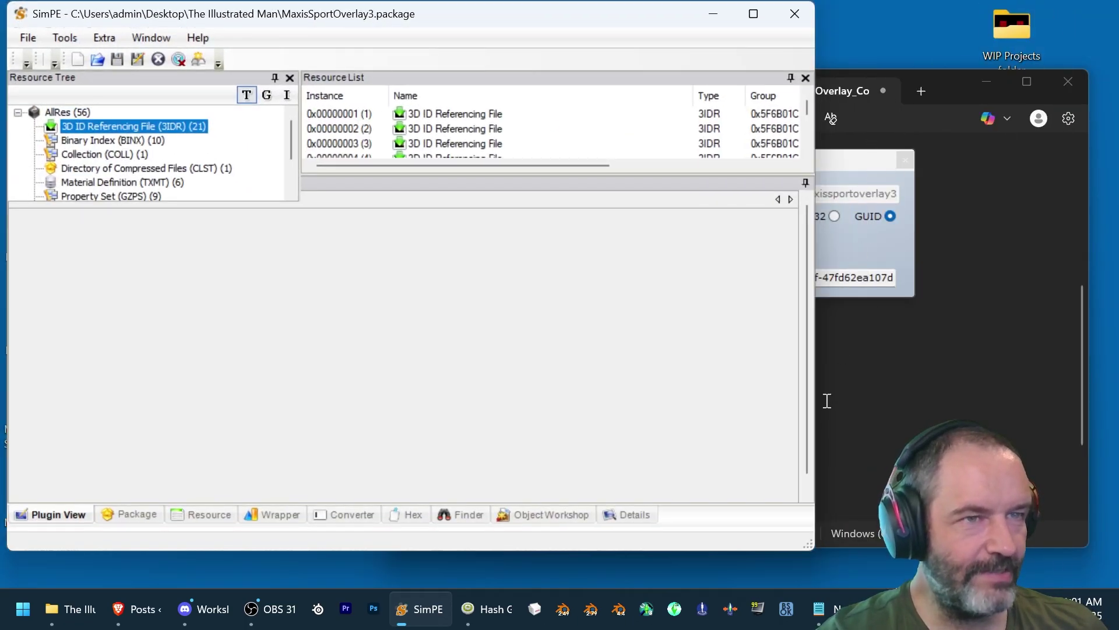
{"action": "left_click_drag", "start_coordinate": [815, 394], "coordinate": [589, 415]}
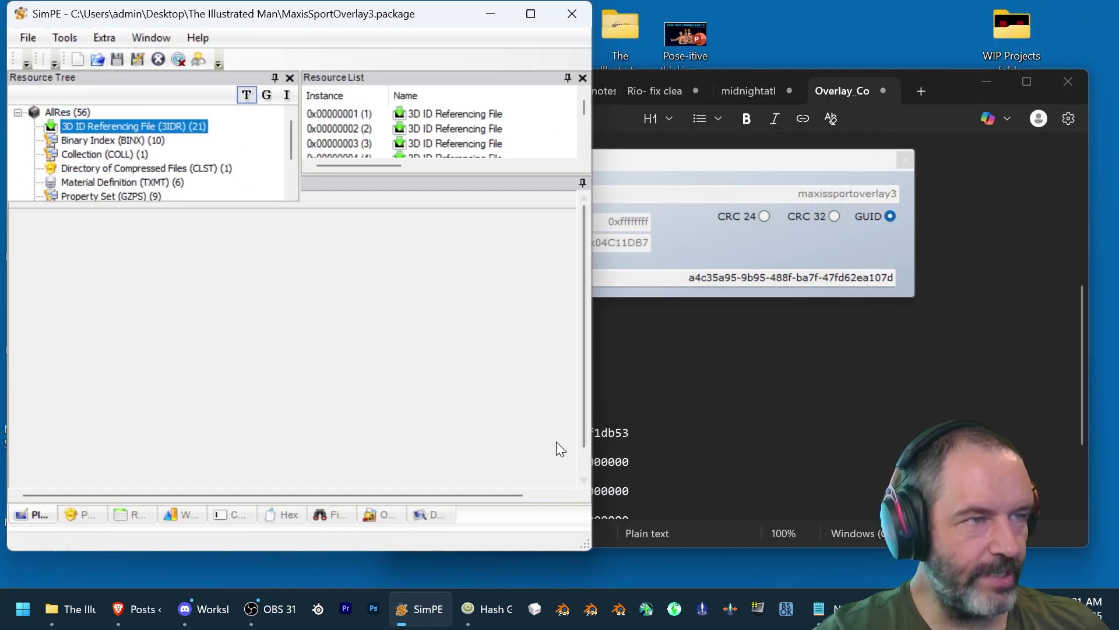
{"action": "left_click_drag", "start_coordinate": [414, 555], "coordinate": [403, 589]}
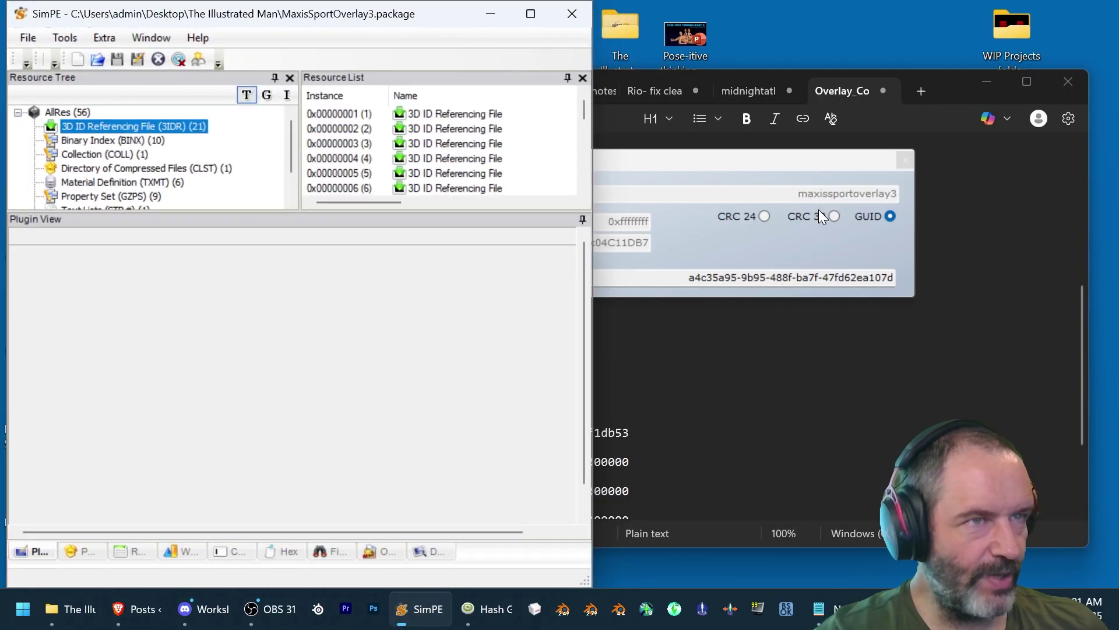
{"action": "left_click", "coordinate": [905, 162]}
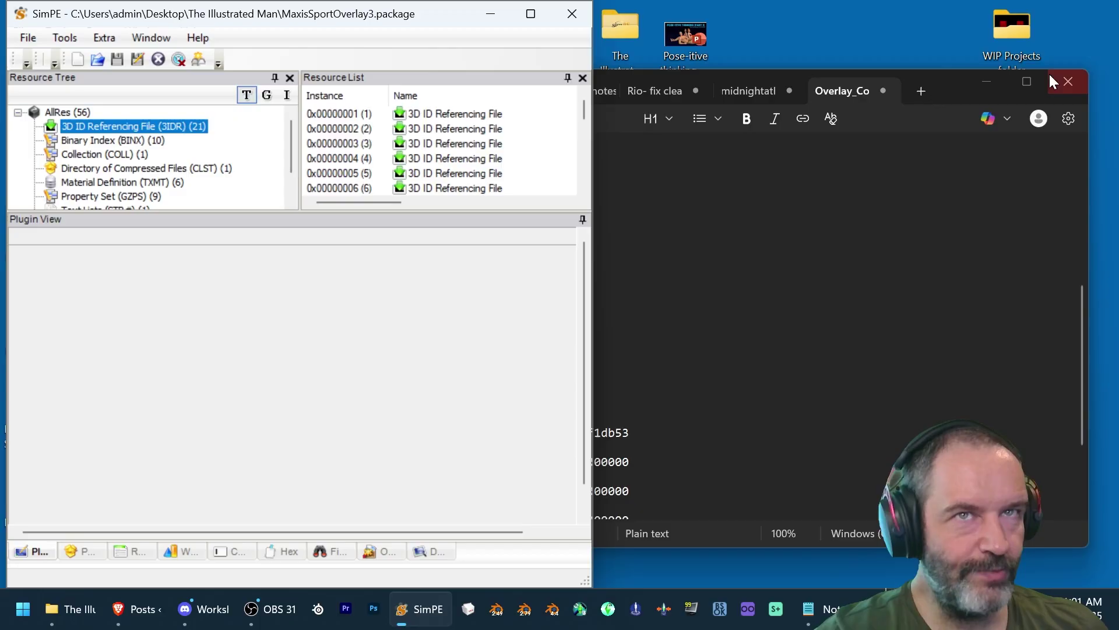
{"action": "left_click_drag", "start_coordinate": [951, 76], "coordinate": [1064, 95]}
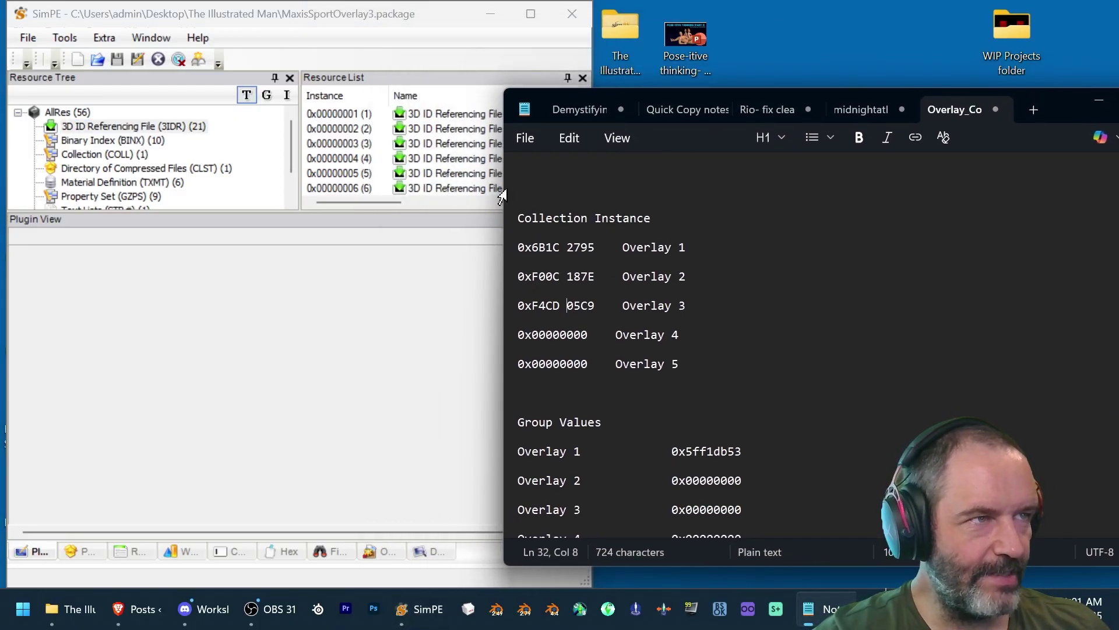
- Rearrange the Notepad window clear of the package window, sized to show the maxissportsoverlay3 list of old and new hashes
{"action": "left_click_drag", "start_coordinate": [500, 271], "coordinate": [632, 276]}
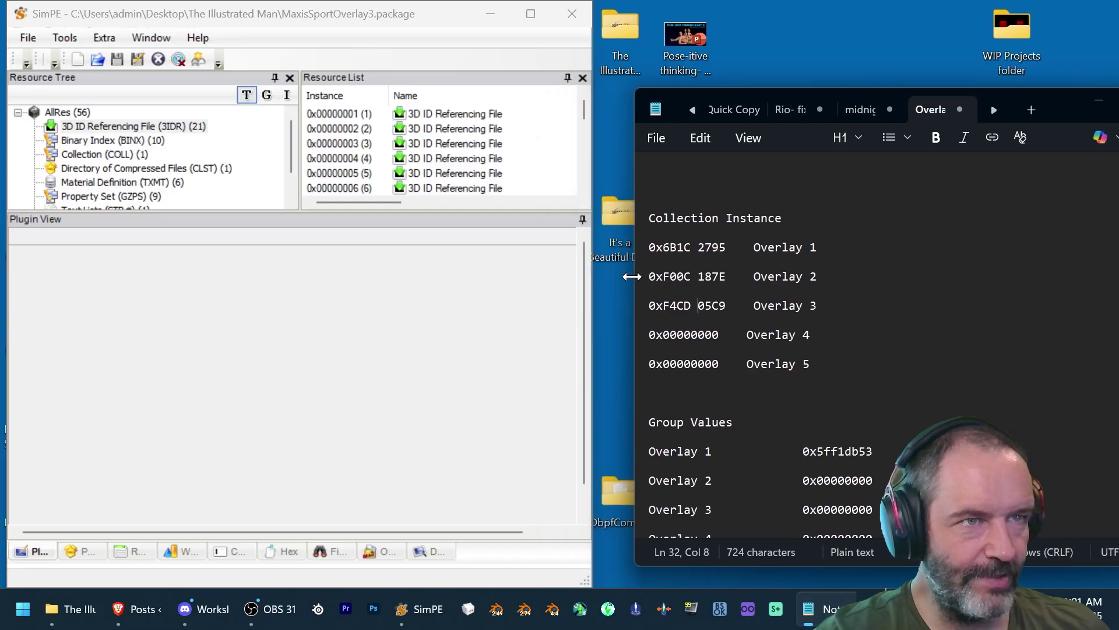
{"action": "left_click_drag", "start_coordinate": [989, 92], "coordinate": [1012, 24]}
{"action": "scroll", "coordinate": [932, 146], "scroll_direction": "down", "scroll_amount": 1}
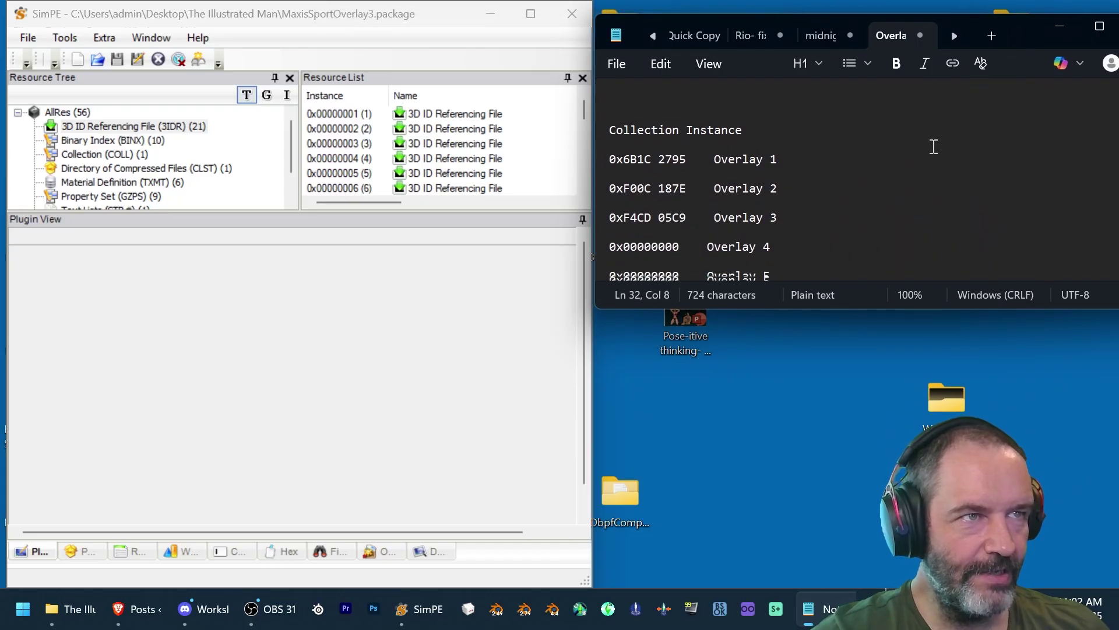
{"action": "scroll", "coordinate": [933, 147], "scroll_direction": "up", "scroll_amount": 2}
{"action": "scroll", "coordinate": [933, 147], "scroll_direction": "up", "scroll_amount": 2}
{"action": "scroll", "coordinate": [933, 147], "scroll_direction": "down", "scroll_amount": 1}
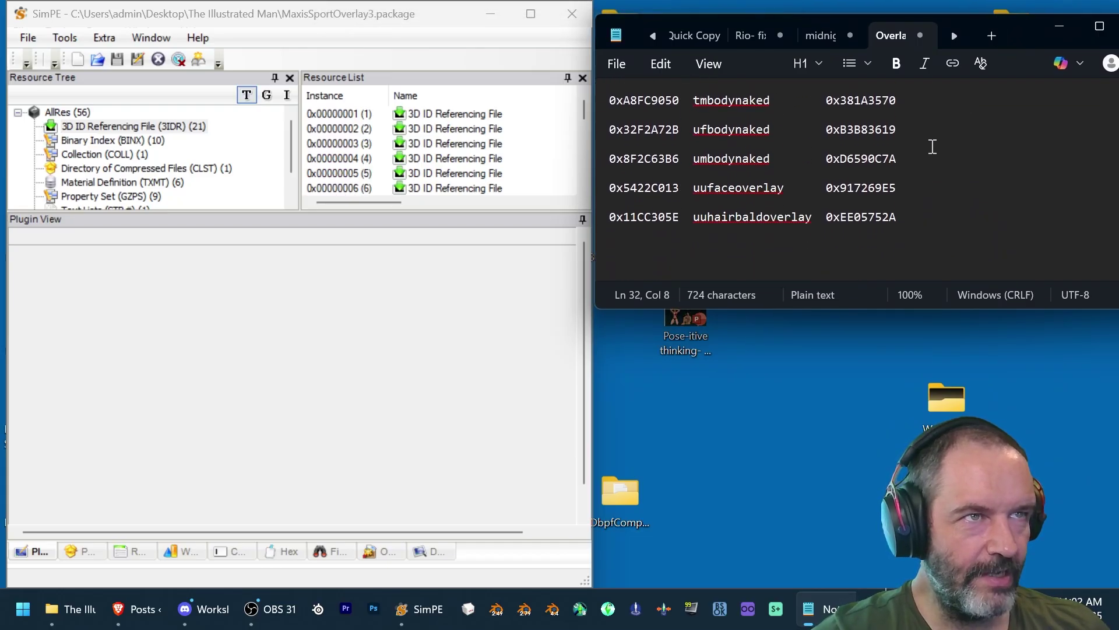
{"action": "scroll", "coordinate": [933, 147], "scroll_direction": "up", "scroll_amount": 1}
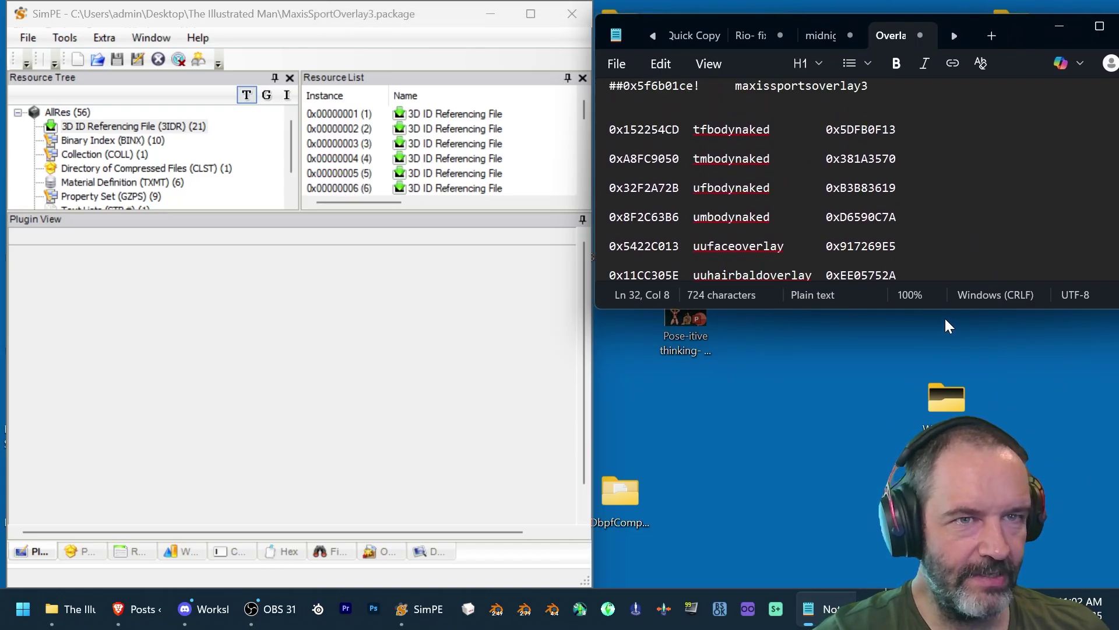
{"action": "left_click_drag", "start_coordinate": [946, 315], "coordinate": [949, 335]}
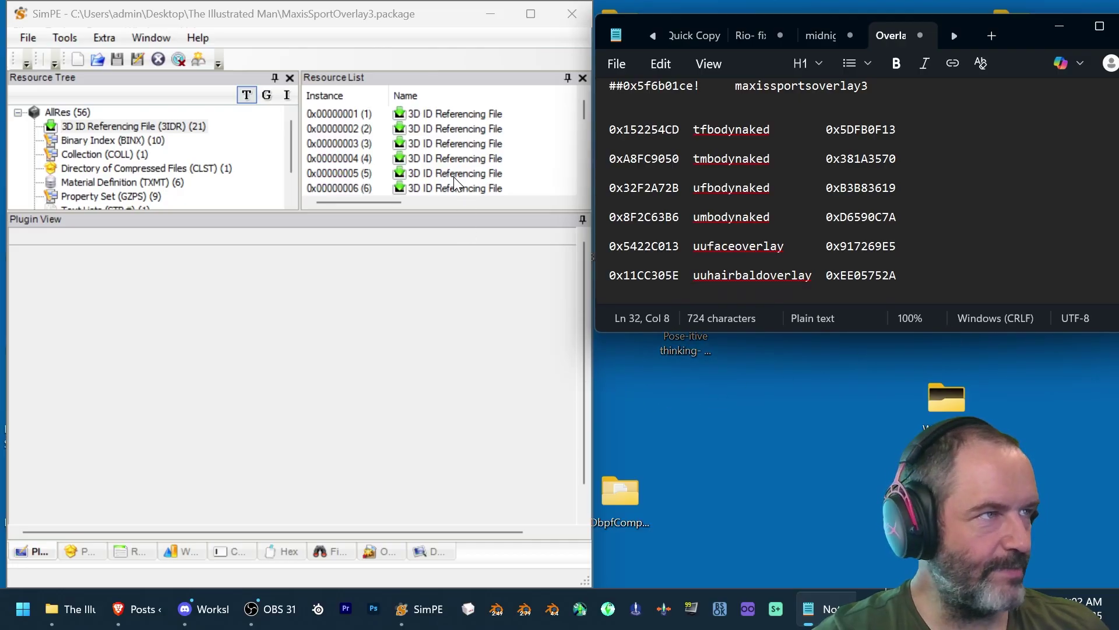
- Open the 3D ID Referencing File with instance 0x00000001, widen the package window and move the notes clear of it
{"action": "left_click", "coordinate": [439, 120]}
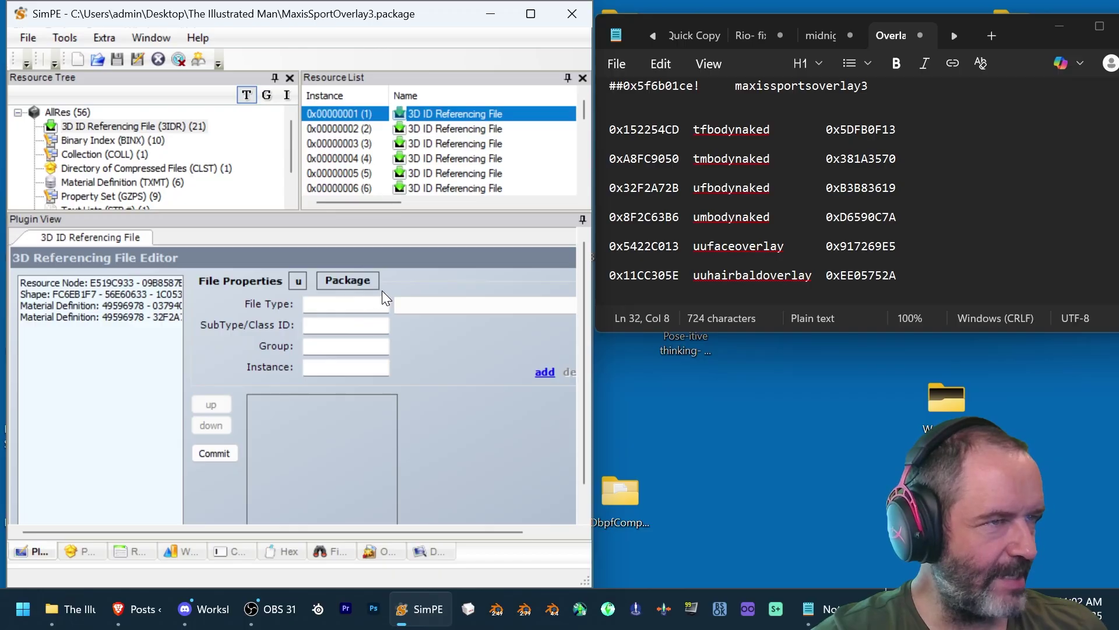
{"action": "left_click_drag", "start_coordinate": [595, 207], "coordinate": [644, 207]}
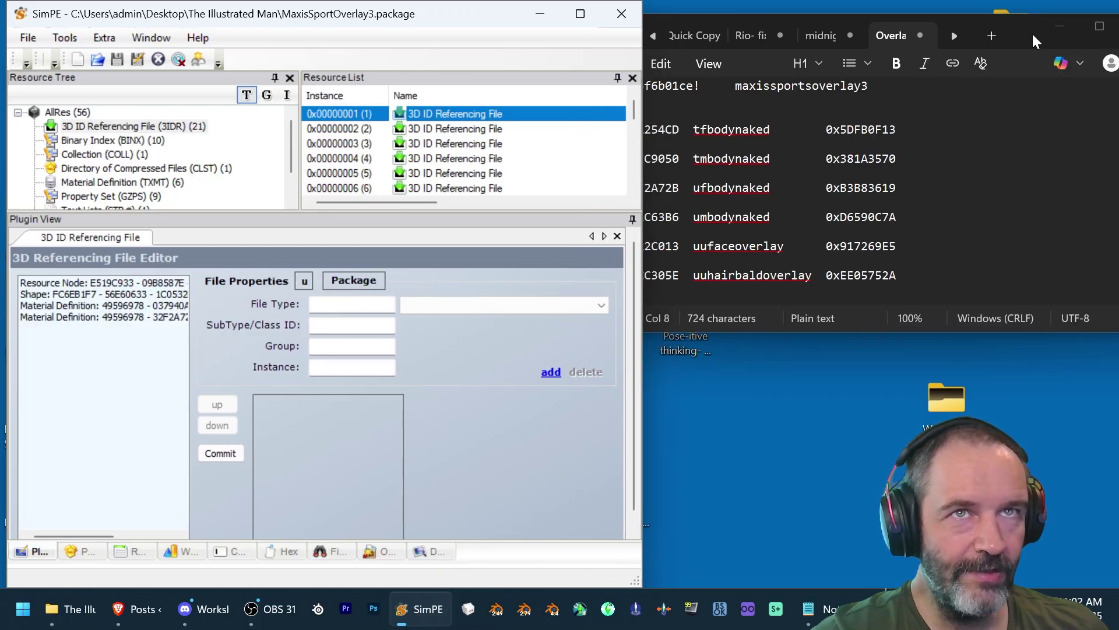
{"action": "left_click_drag", "start_coordinate": [1033, 34], "coordinate": [1117, 3]}
{"action": "scroll", "coordinate": [979, 177], "scroll_direction": "up", "scroll_amount": 2}
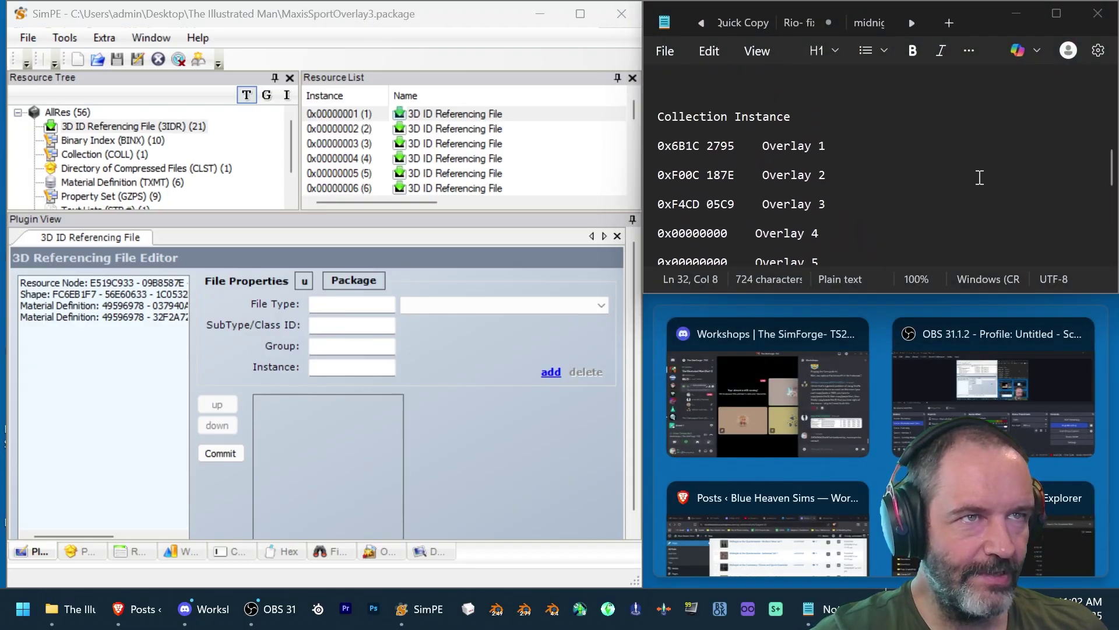
{"action": "left_click", "coordinate": [535, 466]}
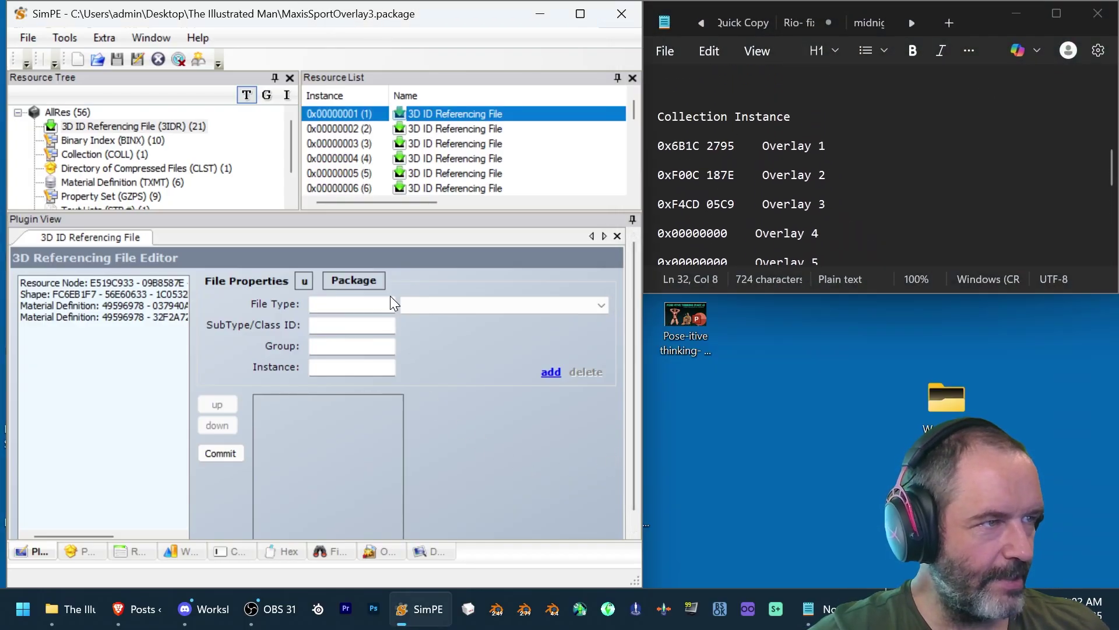
- Open the package's resource selector below the notes, and widen the package window to show the complete reference entries
{"action": "left_click", "coordinate": [355, 279]}
{"action": "left_click_drag", "start_coordinate": [480, 84], "coordinate": [1004, 309]}
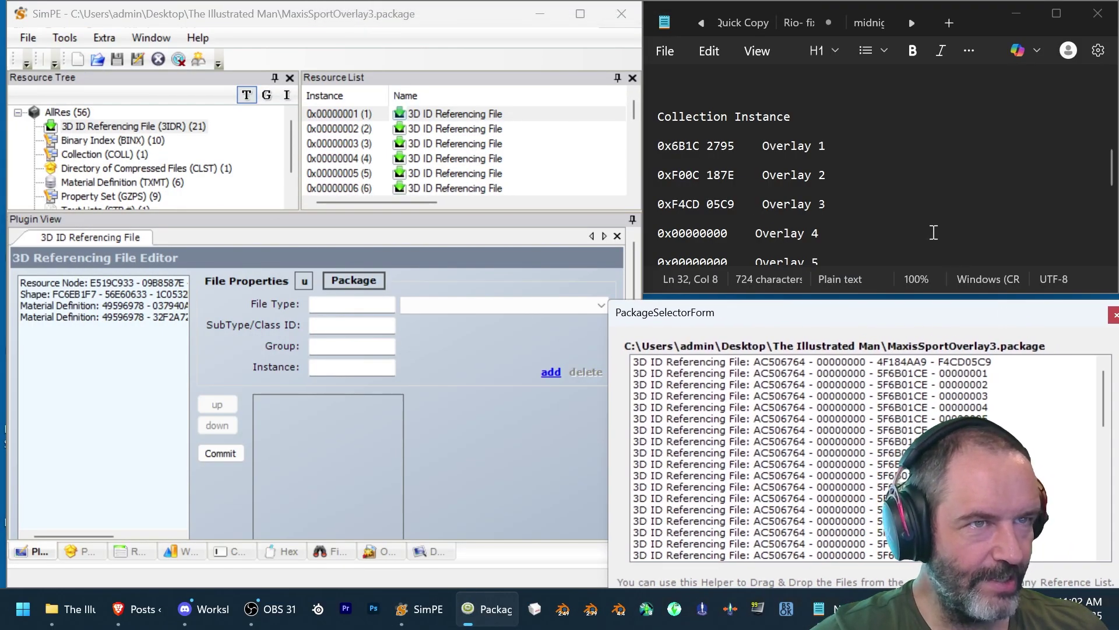
{"action": "scroll", "coordinate": [919, 208], "scroll_direction": "up", "scroll_amount": 3}
{"action": "left_click_drag", "start_coordinate": [643, 175], "coordinate": [791, 174]}
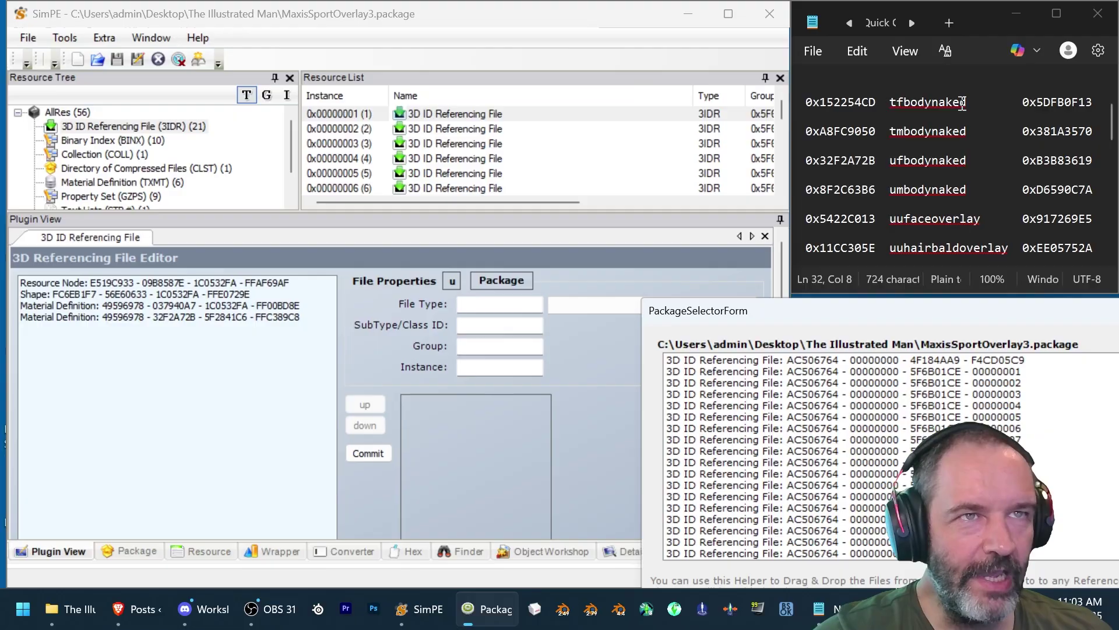
- Add the ufbodynaked Material Definition B3B83619 from the package selector to the reference list of 3D ID Referencing File 0x00000001
{"action": "left_click", "coordinate": [451, 112]}
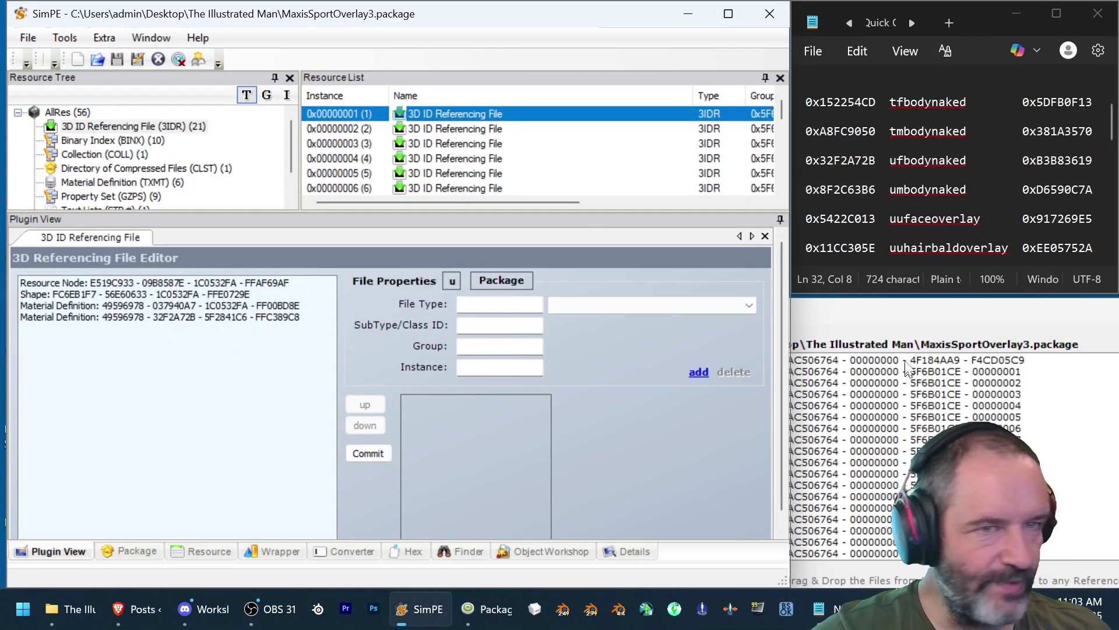
{"action": "left_click", "coordinate": [936, 317]}
{"action": "scroll", "coordinate": [938, 358], "scroll_direction": "down", "scroll_amount": 1}
{"action": "scroll", "coordinate": [939, 358], "scroll_direction": "down", "scroll_amount": 7}
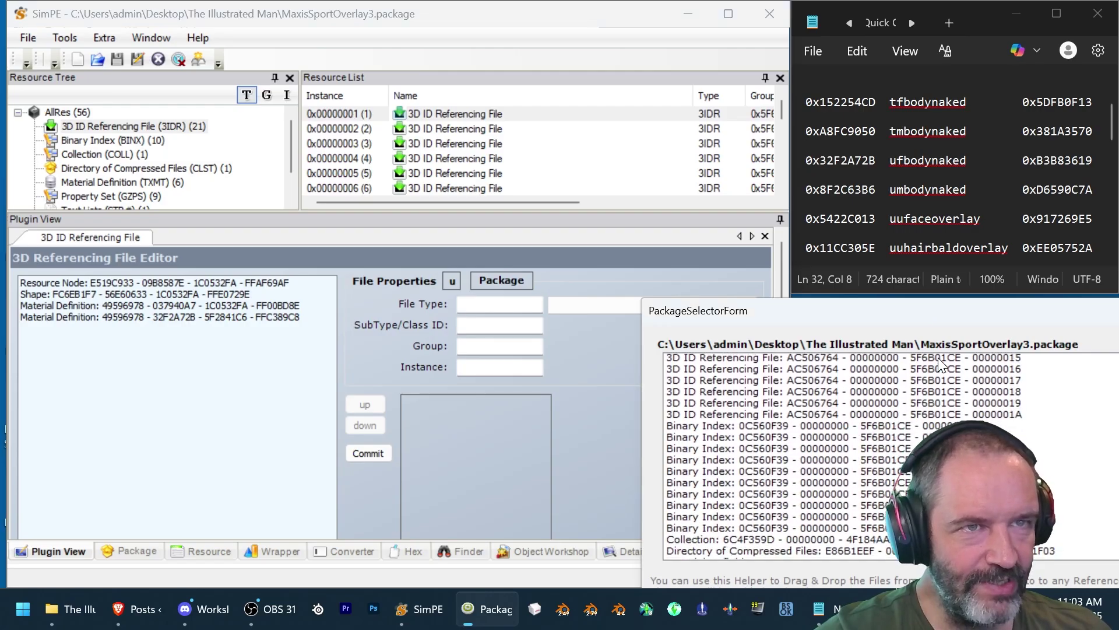
{"action": "left_click_drag", "start_coordinate": [806, 160], "coordinate": [1095, 164]}
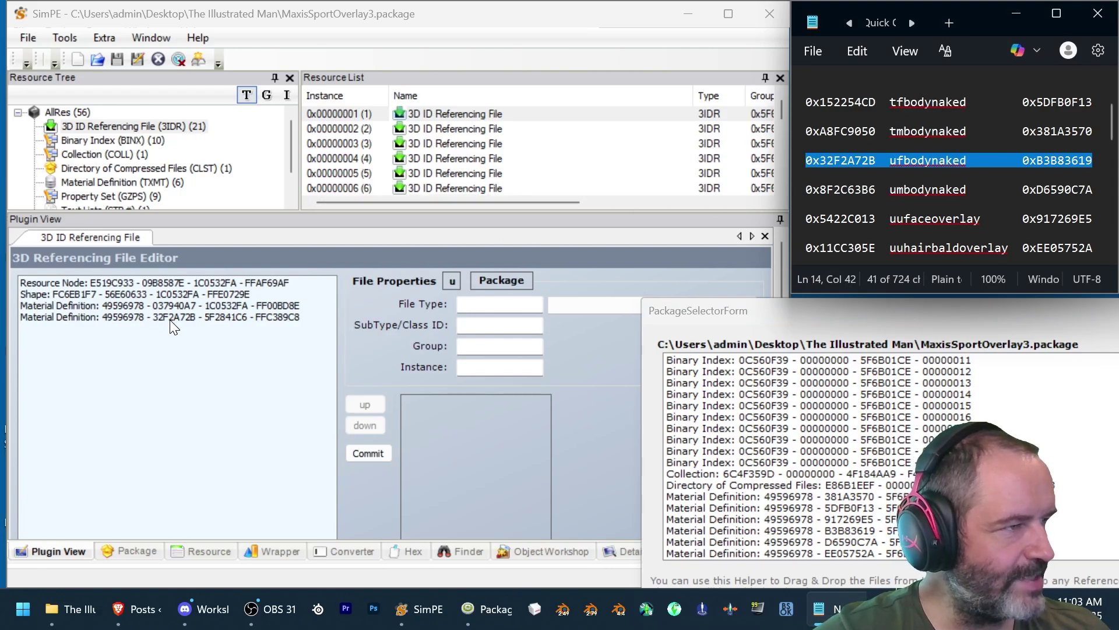
{"action": "scroll", "coordinate": [816, 455], "scroll_direction": "down", "scroll_amount": 3}
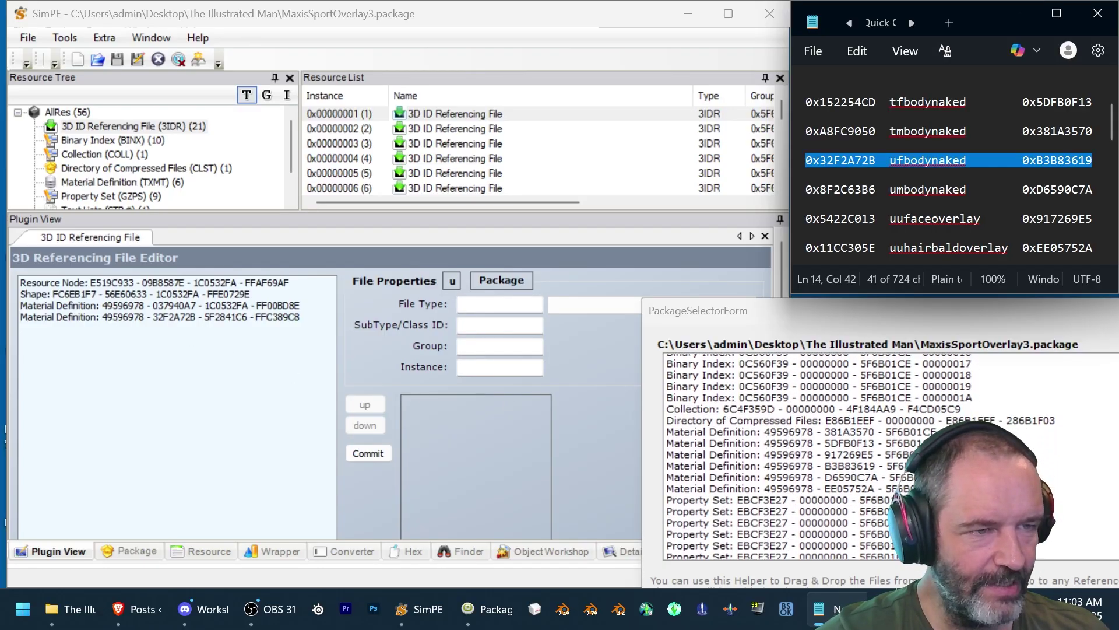
{"action": "scroll", "coordinate": [915, 477], "scroll_direction": "down", "scroll_amount": 3}
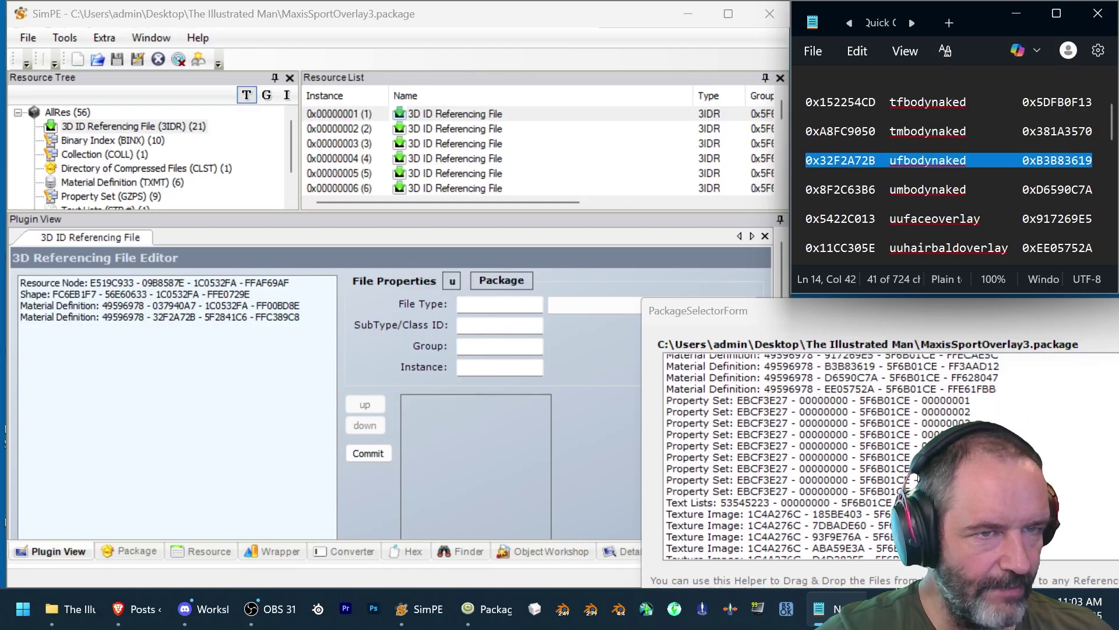
{"action": "scroll", "coordinate": [915, 477], "scroll_direction": "up", "scroll_amount": 4}
{"action": "scroll", "coordinate": [915, 478], "scroll_direction": "up", "scroll_amount": 1}
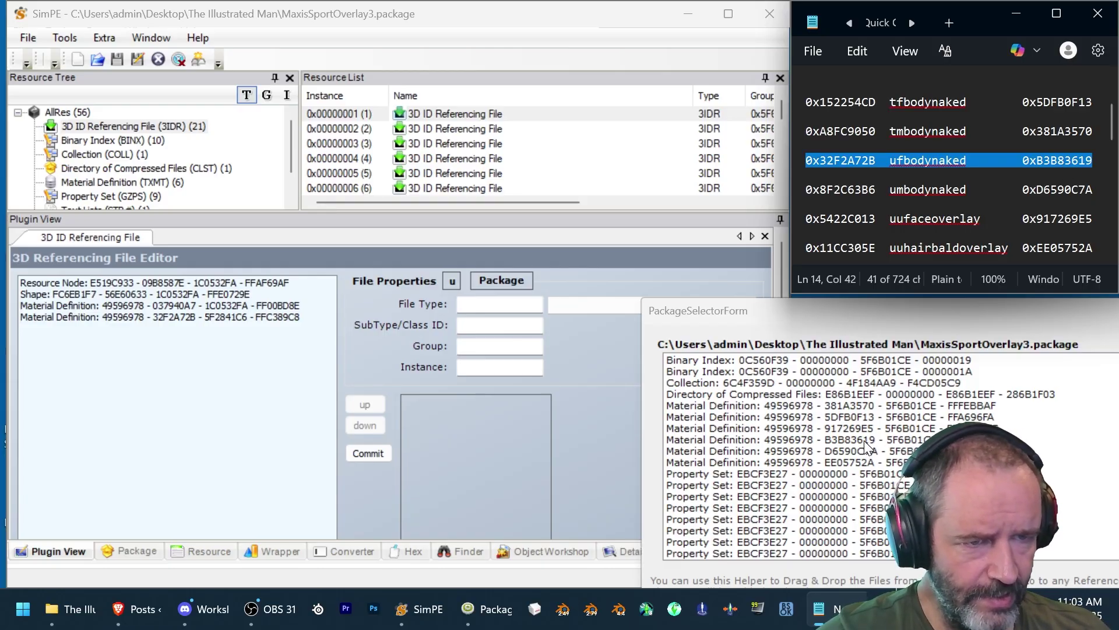
{"action": "left_click", "coordinate": [819, 440]}
{"action": "left_click_drag", "start_coordinate": [850, 444], "coordinate": [448, 409]}
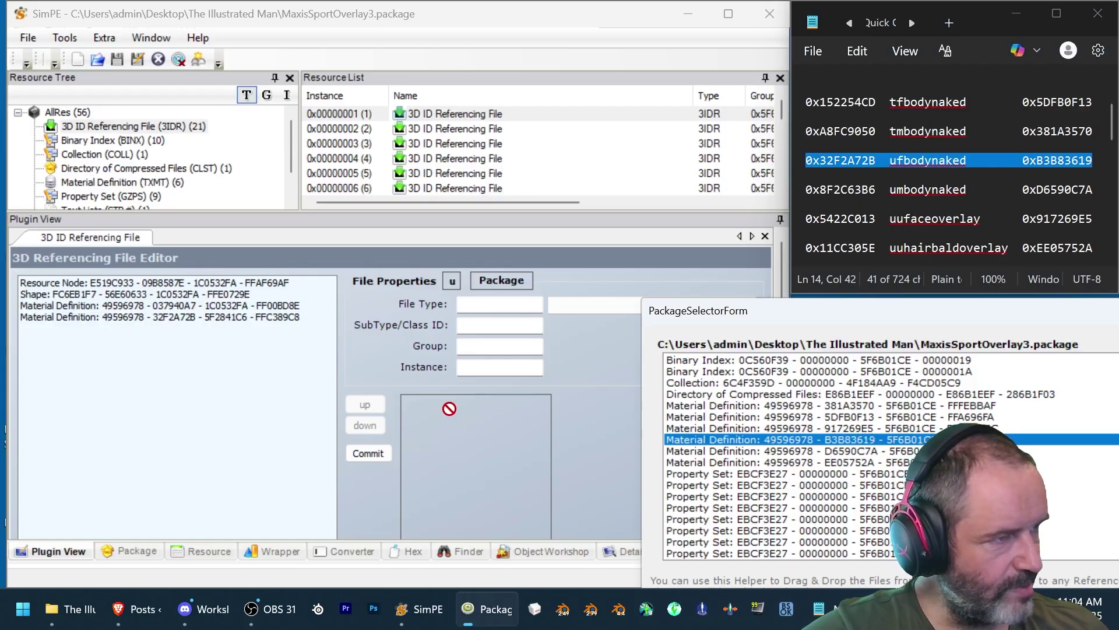
{"action": "left_click_drag", "start_coordinate": [195, 337], "coordinate": [147, 346]}
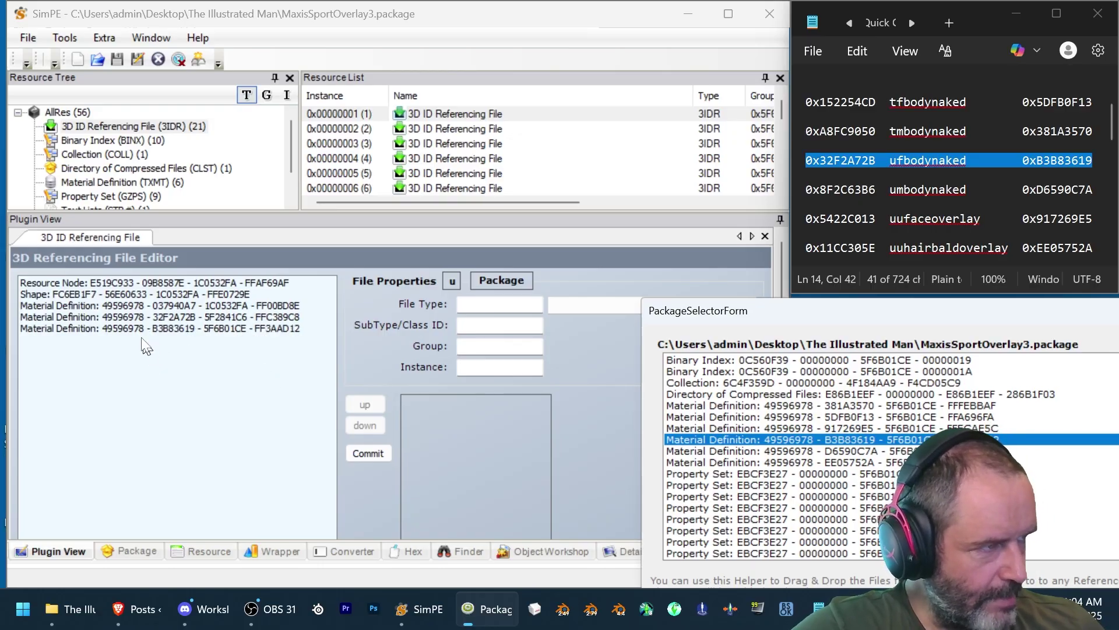
- Delete the old Material Definition reference 32F2A72B from 3D ID Referencing File 0x00000001 and commit the change
{"action": "left_click", "coordinate": [214, 313]}
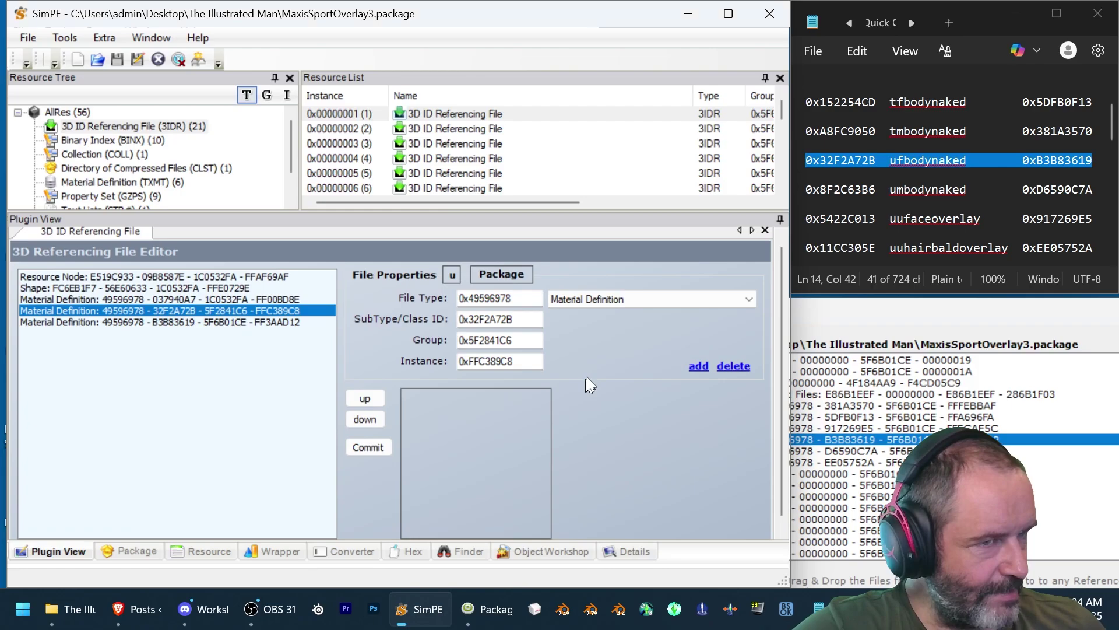
{"action": "left_click", "coordinate": [734, 366]}
{"action": "left_click", "coordinate": [191, 311]}
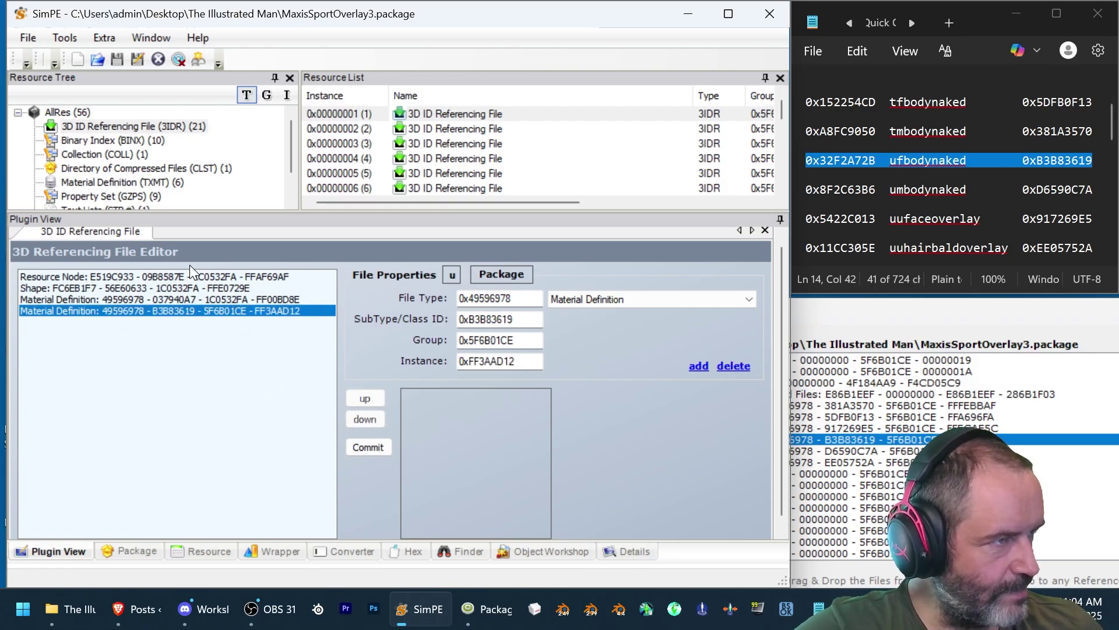
{"action": "left_click", "coordinate": [370, 445]}
{"action": "left_click", "coordinate": [603, 352]}
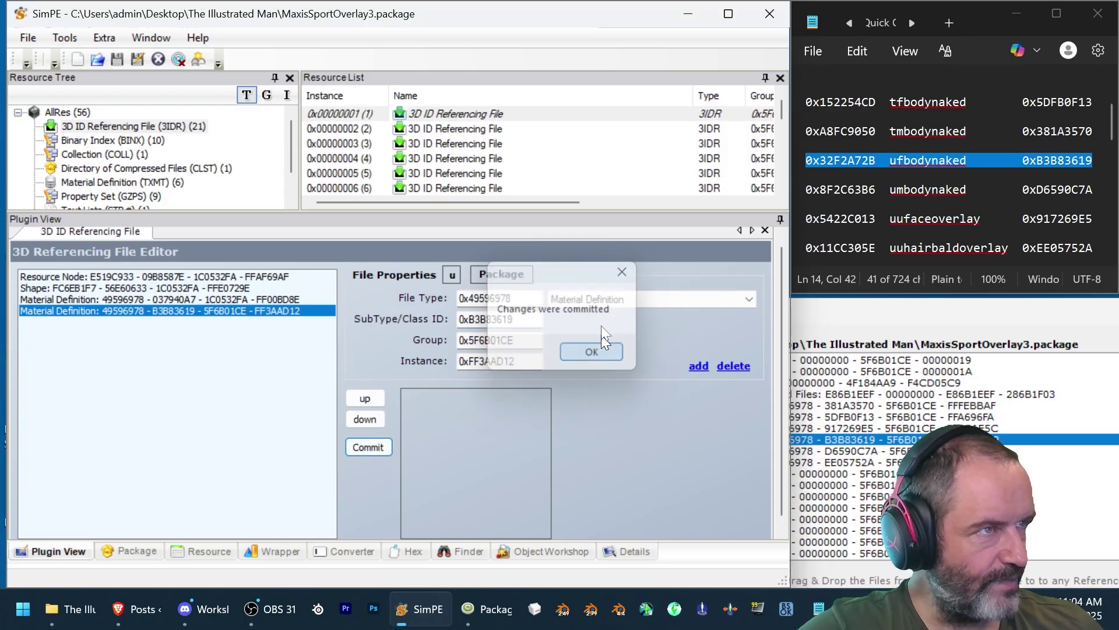
- Add the umbodynaked Material Definition D6590C7A from the package selector to 3D ID Referencing File 0x00000002
{"action": "left_click", "coordinate": [470, 128]}
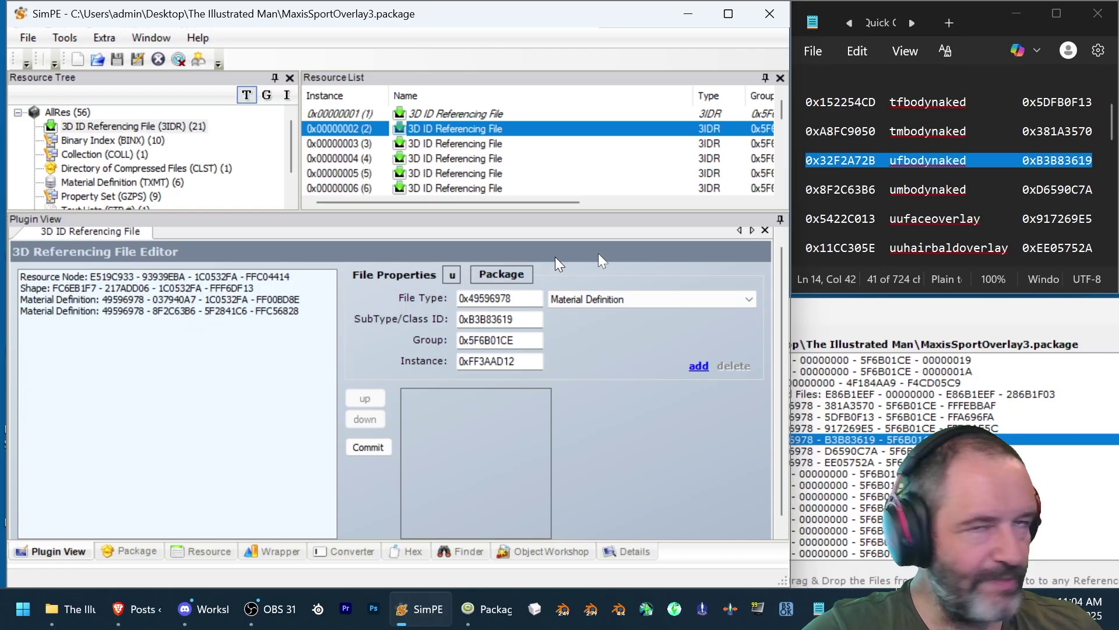
{"action": "left_click", "coordinate": [871, 190]}
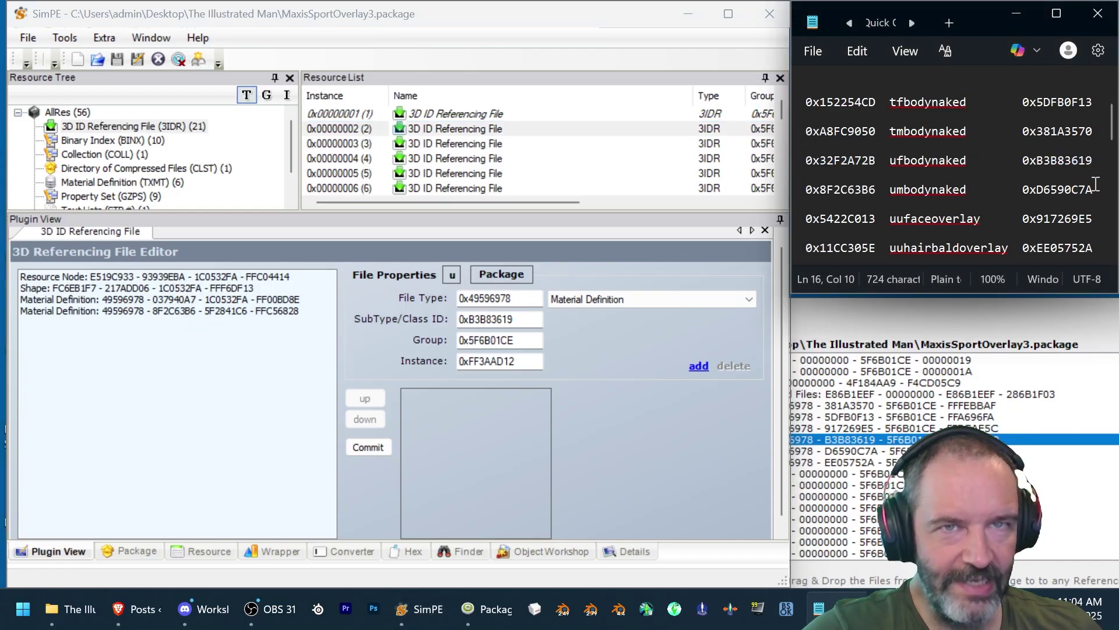
{"action": "left_click_drag", "start_coordinate": [1098, 188], "coordinate": [1062, 187]}
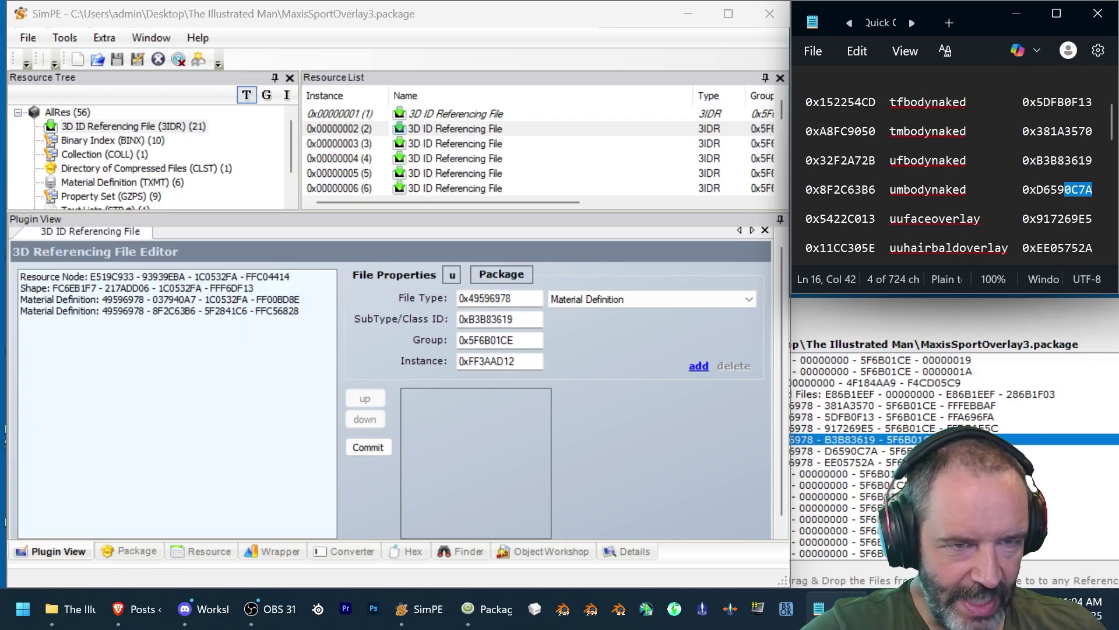
{"action": "left_click", "coordinate": [869, 449]}
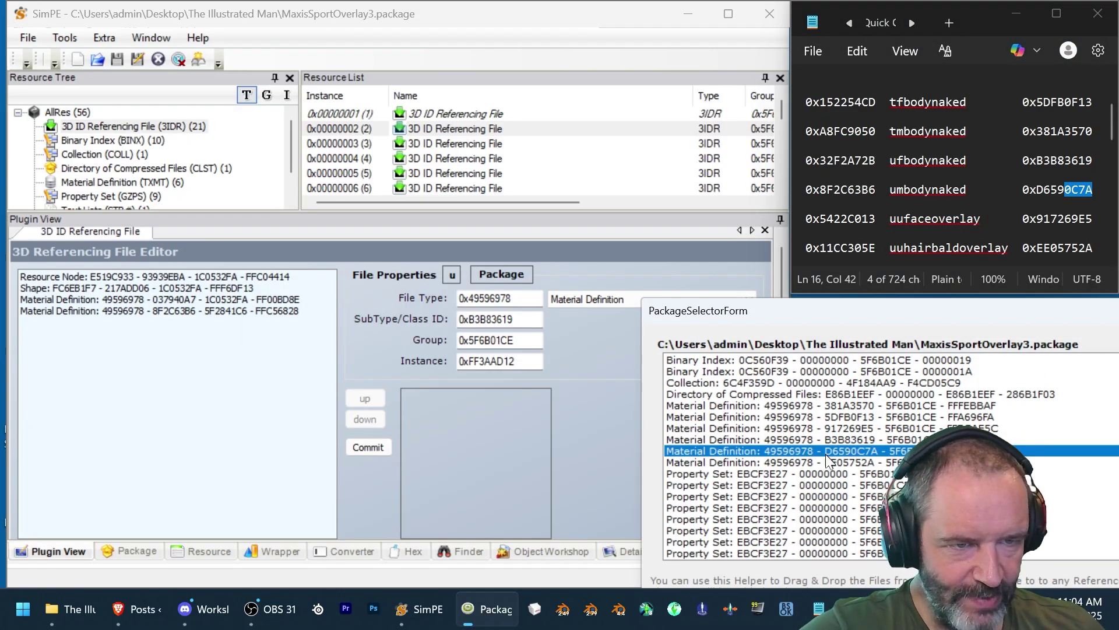
{"action": "left_click_drag", "start_coordinate": [845, 449], "coordinate": [197, 318]}
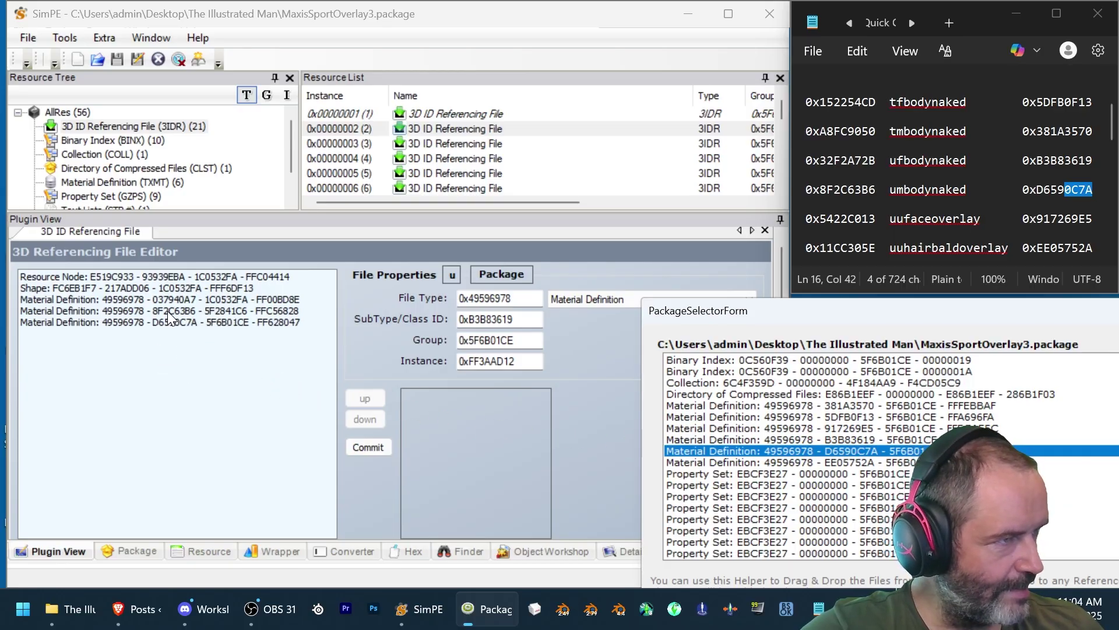
- Delete the old Material Definition reference 8F2C63B6 from 3D ID Referencing File 0x00000002 and commit the change
{"action": "left_click", "coordinate": [169, 310]}
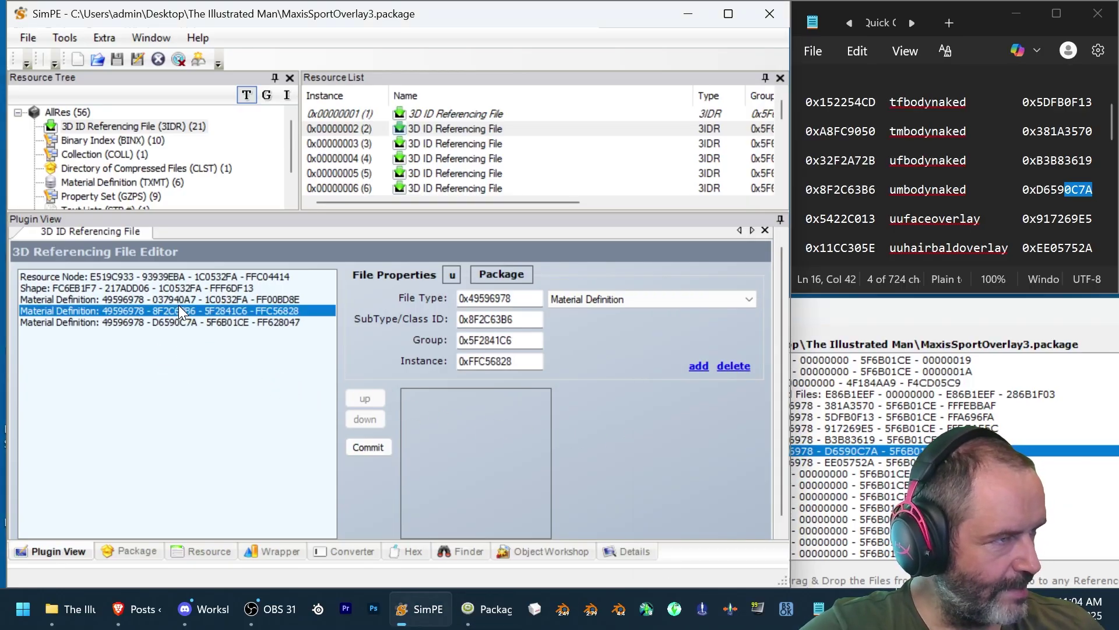
{"action": "left_click", "coordinate": [734, 366]}
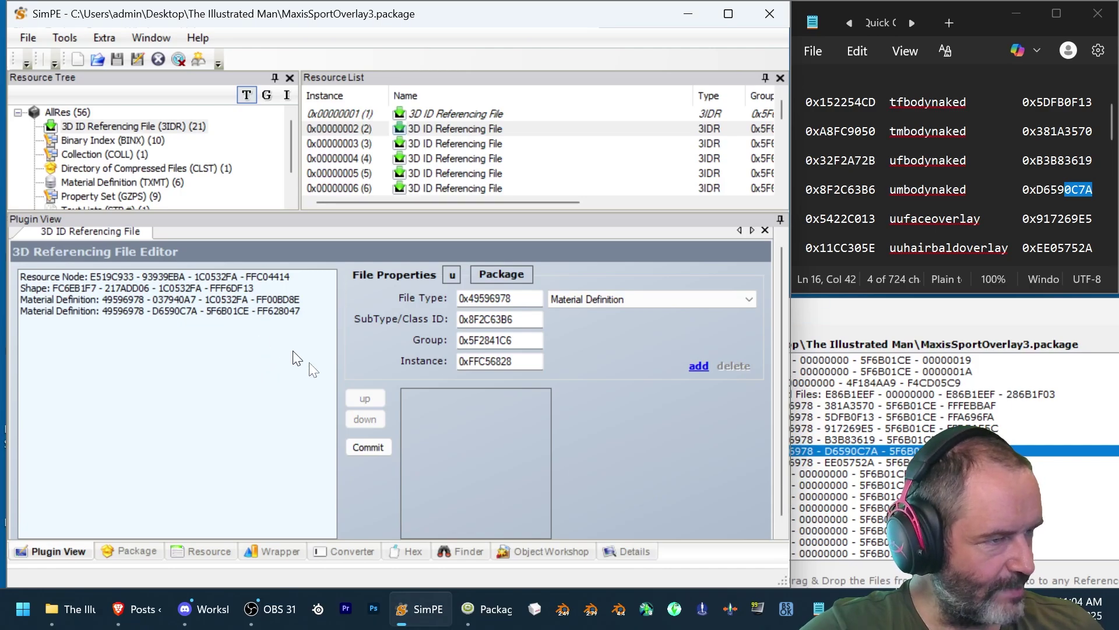
{"action": "left_click", "coordinate": [368, 446]}
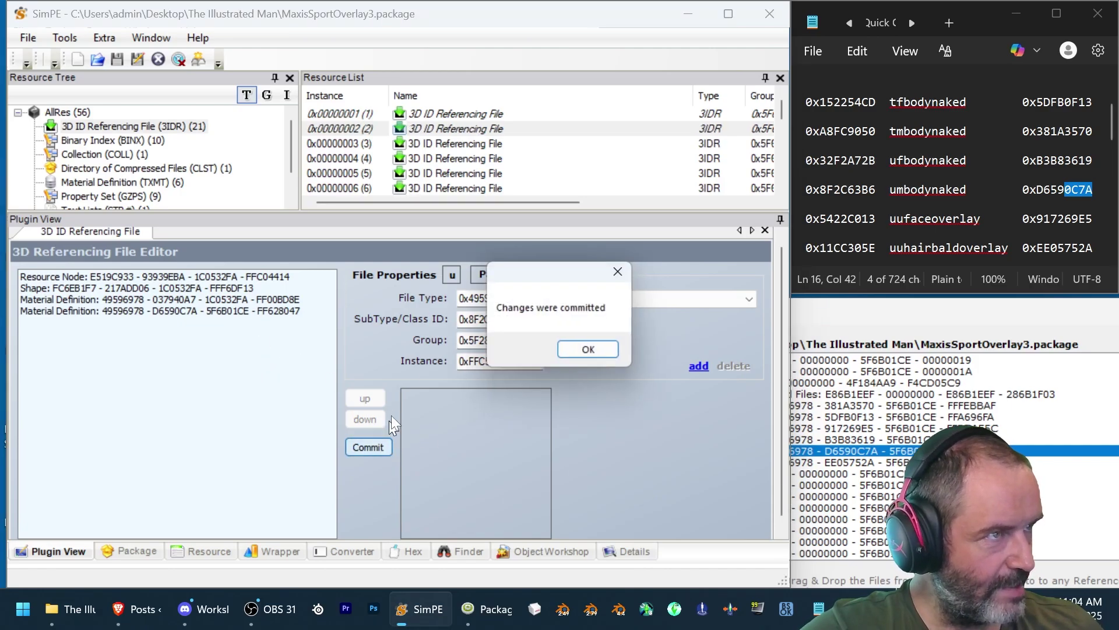
{"action": "left_click", "coordinate": [592, 353]}
- In 3D ID Referencing File 0x00000003, replace Material Definition reference 152254CD with the tfbodynaked one, 5DFB0F13, and commit
{"action": "left_click", "coordinate": [381, 144]}
{"action": "left_click", "coordinate": [195, 310]}
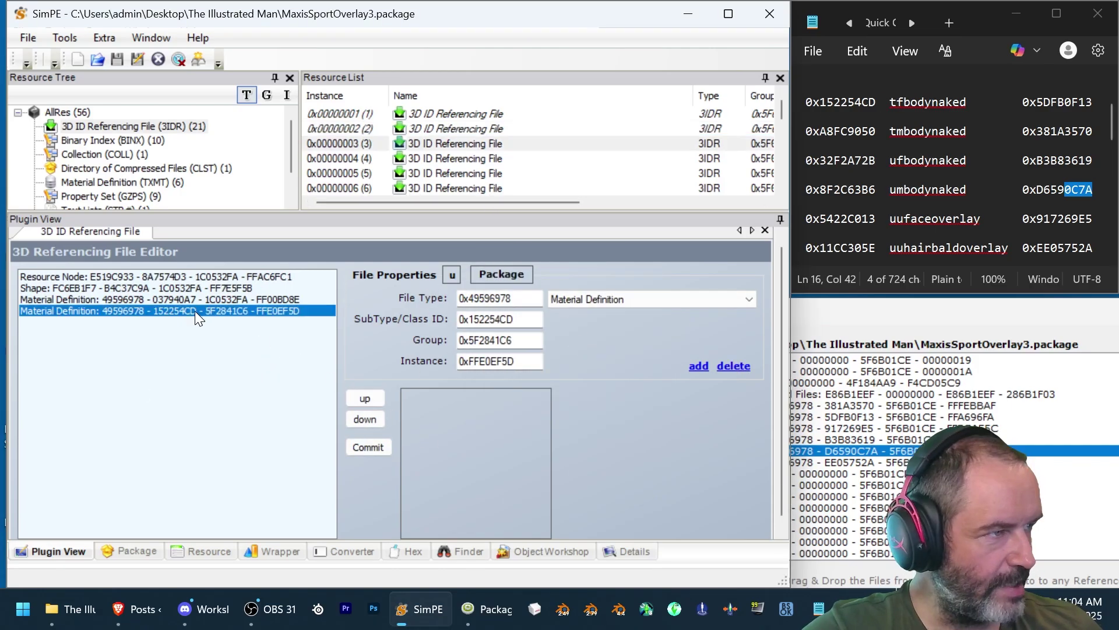
{"action": "left_click_drag", "start_coordinate": [848, 102], "coordinate": [875, 103]}
{"action": "left_click_drag", "start_coordinate": [1065, 103], "coordinate": [1093, 103]}
{"action": "left_click_drag", "start_coordinate": [858, 417], "coordinate": [198, 335]}
{"action": "left_click", "coordinate": [733, 366]}
{"action": "left_click", "coordinate": [368, 447]}
{"action": "left_click", "coordinate": [590, 351]}
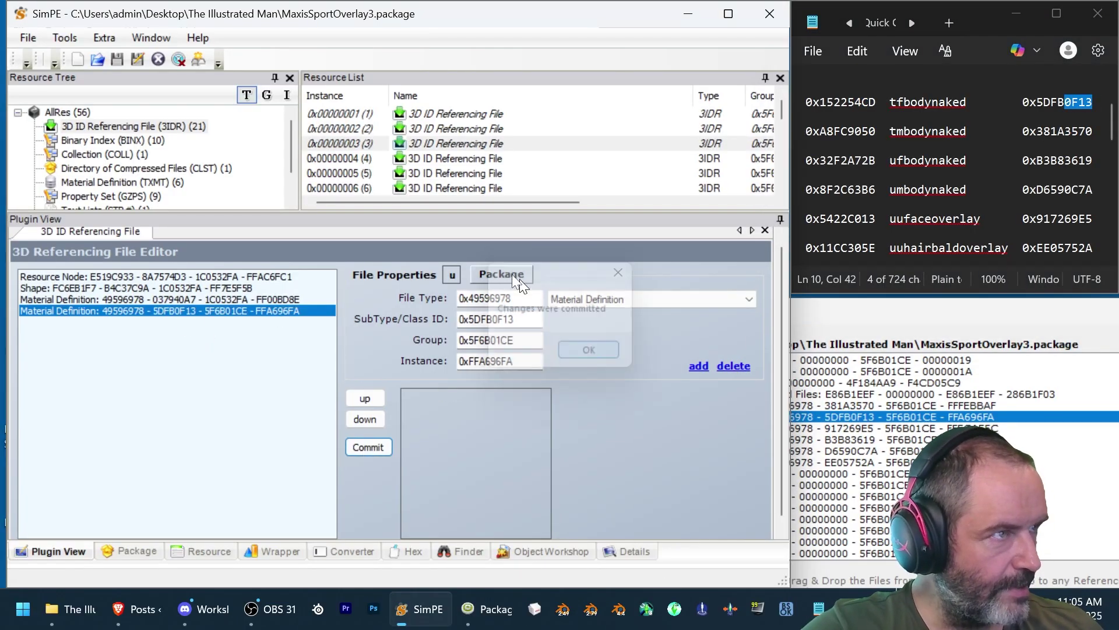
- In 3D ID Referencing File 0x00000004, replace Material Definition reference A8FC9050 with the tmbodynaked one, 381A3570, and commit
{"action": "left_click", "coordinate": [440, 161]}
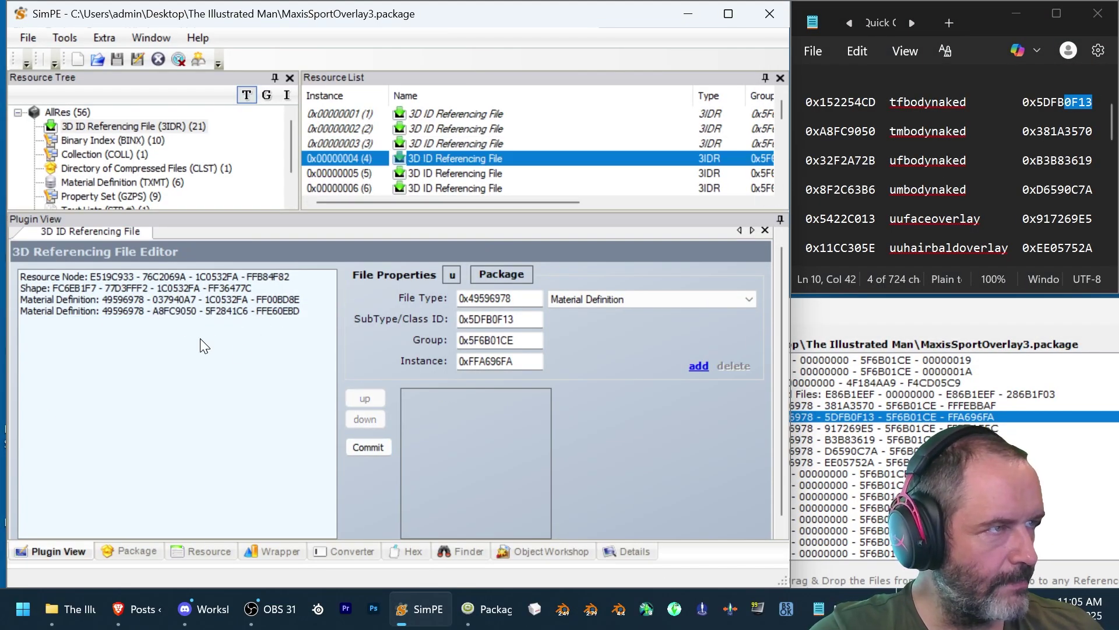
{"action": "left_click", "coordinate": [198, 299]}
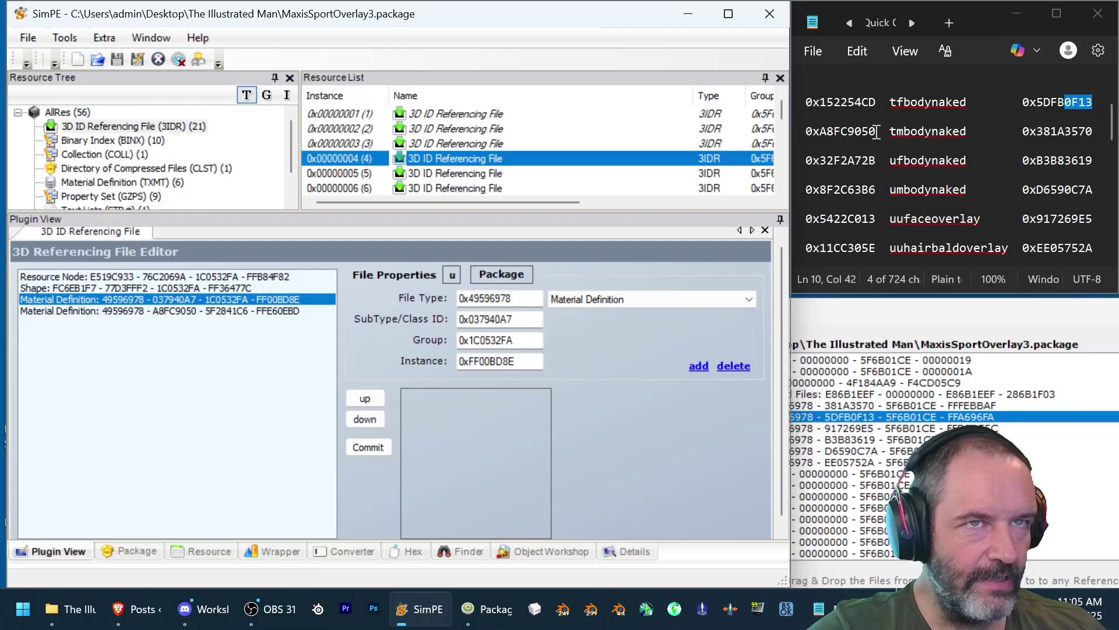
{"action": "left_click", "coordinate": [120, 312]}
{"action": "left_click_drag", "start_coordinate": [1065, 132], "coordinate": [1093, 131]}
{"action": "left_click_drag", "start_coordinate": [860, 406], "coordinate": [215, 356]}
{"action": "left_click", "coordinate": [733, 366]}
{"action": "left_click", "coordinate": [367, 446]}
{"action": "left_click", "coordinate": [590, 351]}
- In 3D ID Referencing File 0x00000005, replace the old overlay Material Definition reference with 381A3570 and commit
{"action": "left_click", "coordinate": [417, 175]}
{"action": "left_click_drag", "start_coordinate": [866, 405], "coordinate": [215, 356]}
{"action": "left_click", "coordinate": [198, 312]}
{"action": "left_click", "coordinate": [733, 366]}
{"action": "left_click", "coordinate": [367, 447]}
{"action": "left_click", "coordinate": [587, 352]}
- In 3D ID Referencing File 0x00000006, replace Material Definition reference 11CC305E with the uuhairbaldoverlay one, EE05752A, and commit
{"action": "scroll", "coordinate": [431, 157], "scroll_direction": "down", "scroll_amount": 1}
{"action": "left_click", "coordinate": [426, 144]}
{"action": "left_click", "coordinate": [198, 311]}
{"action": "left_click_drag", "start_coordinate": [876, 247], "coordinate": [841, 248]}
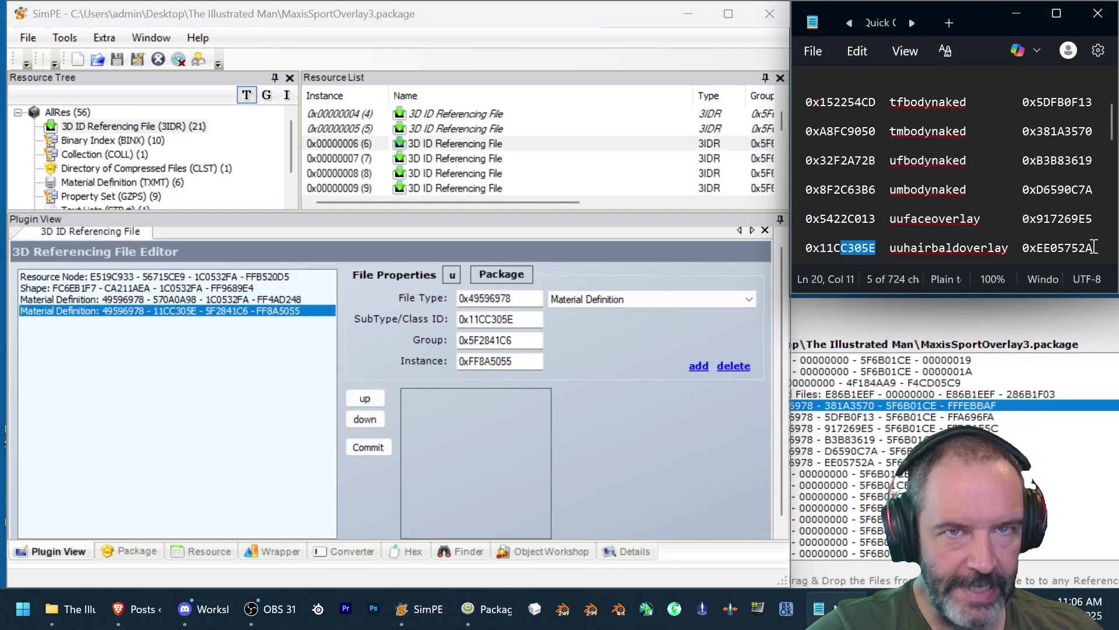
{"action": "left_click_drag", "start_coordinate": [1093, 247], "coordinate": [1065, 248]}
{"action": "left_click_drag", "start_coordinate": [867, 463], "coordinate": [216, 356]}
{"action": "left_click", "coordinate": [733, 366]}
{"action": "left_click", "coordinate": [368, 446]}
{"action": "left_click", "coordinate": [589, 351]}
- In 3D ID Referencing Files 0x00000007 and 0x00000008, replace the old overlay Material Definition reference with EE05752A and commit each
{"action": "left_click", "coordinate": [426, 159]}
{"action": "left_click_drag", "start_coordinate": [866, 463], "coordinate": [216, 356]}
{"action": "left_click", "coordinate": [733, 366]}
{"action": "left_click", "coordinate": [368, 447]}
{"action": "left_click", "coordinate": [590, 351]}
{"action": "left_click", "coordinate": [425, 173]}
{"action": "left_click", "coordinate": [368, 446]}
{"action": "left_click", "coordinate": [588, 351]}
- In 3D ID Referencing File 0x00000009, replace Material Definition reference 11CC305E with EE05752A and commit
{"action": "left_click", "coordinate": [495, 187]}
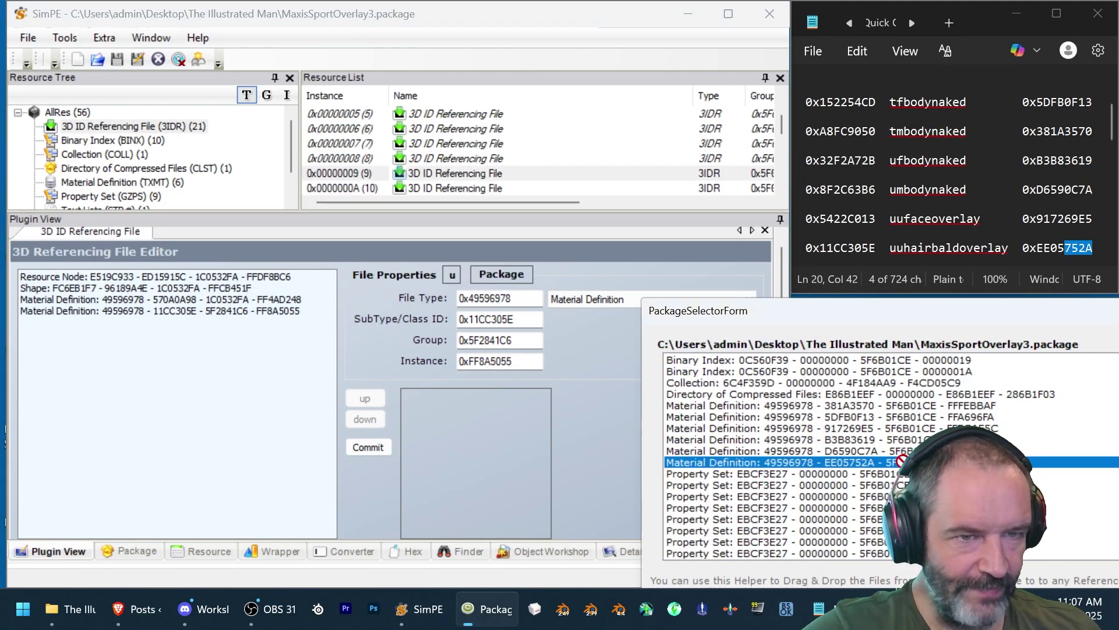
{"action": "left_click_drag", "start_coordinate": [897, 463], "coordinate": [213, 367]}
{"action": "left_click", "coordinate": [221, 312]}
{"action": "left_click", "coordinate": [734, 366]}
{"action": "left_click", "coordinate": [367, 447]}
{"action": "left_click", "coordinate": [588, 351]}
- In 3D ID Referencing File 0x0000000A, replace Material Definition reference 5422C013 with the uufaceoverlay one, 917269E5, and commit
{"action": "left_click", "coordinate": [494, 186]}
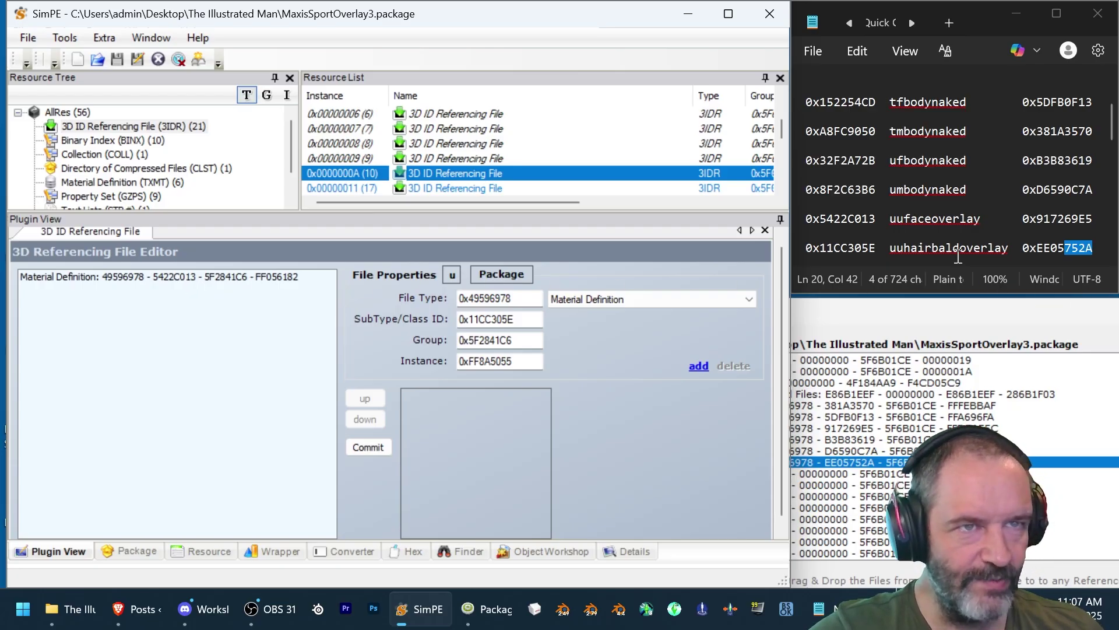
{"action": "left_click_drag", "start_coordinate": [847, 218], "coordinate": [1092, 215]}
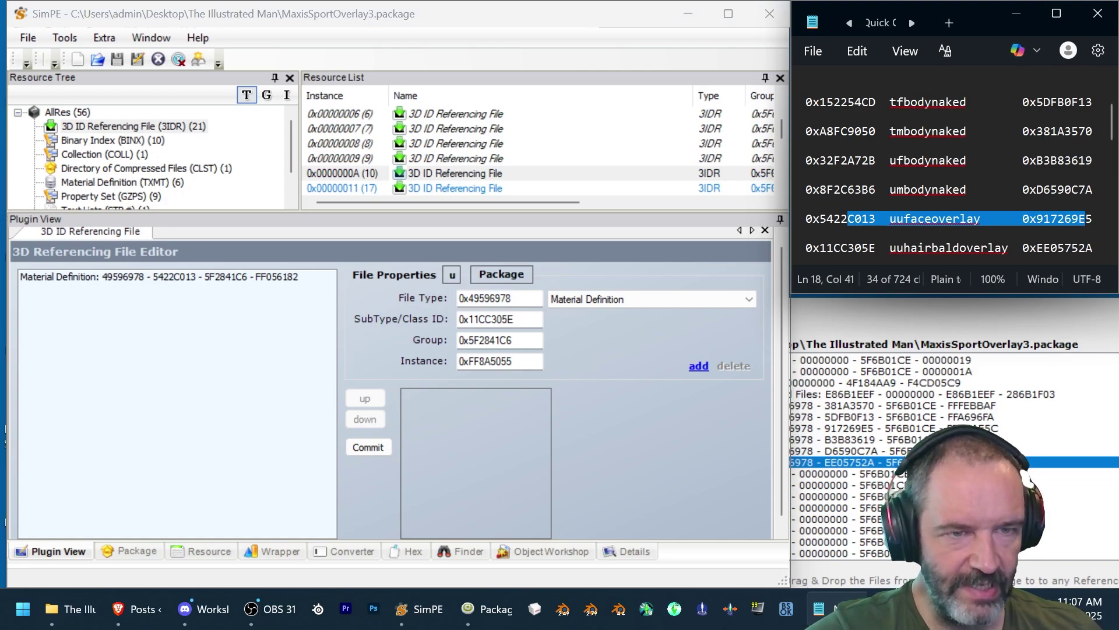
{"action": "left_click", "coordinate": [882, 429]}
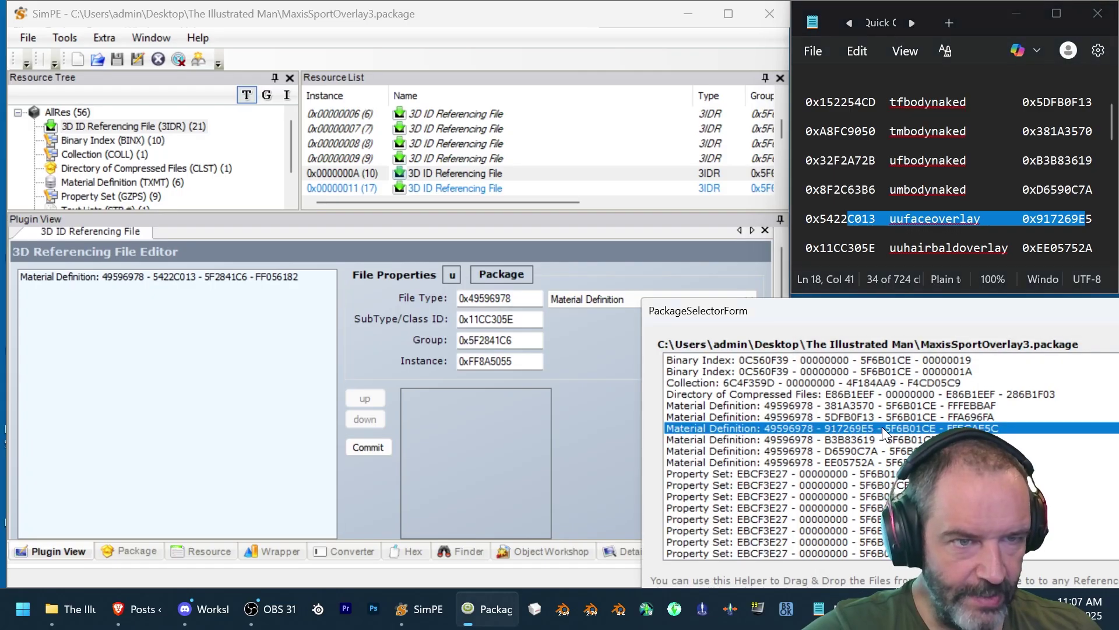
{"action": "left_click_drag", "start_coordinate": [821, 426], "coordinate": [167, 290]}
{"action": "left_click", "coordinate": [163, 276]}
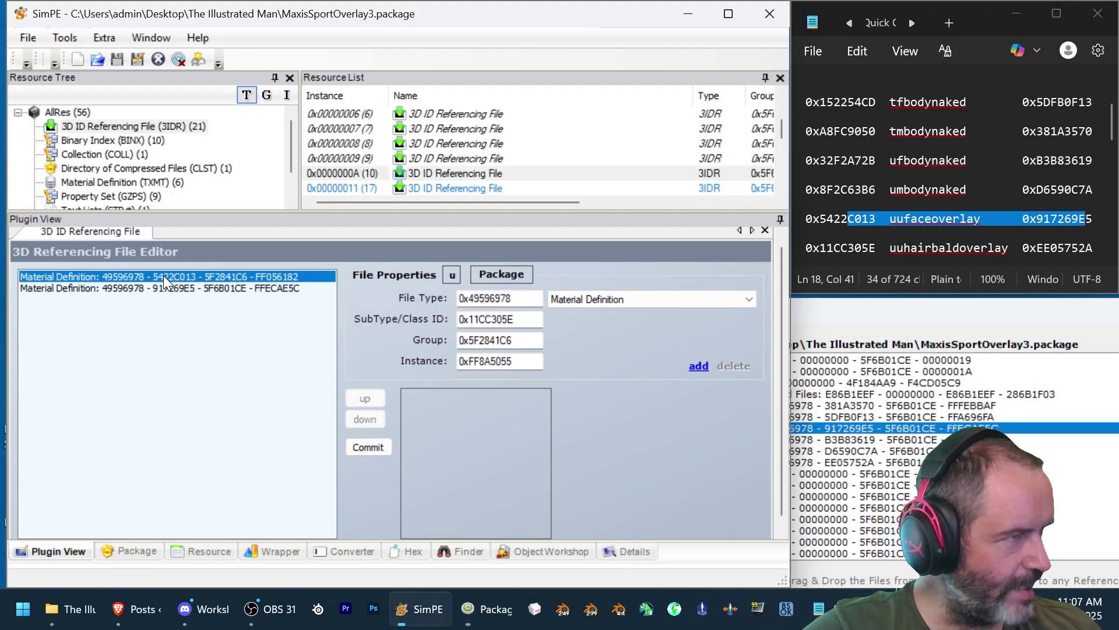
{"action": "left_click", "coordinate": [736, 366]}
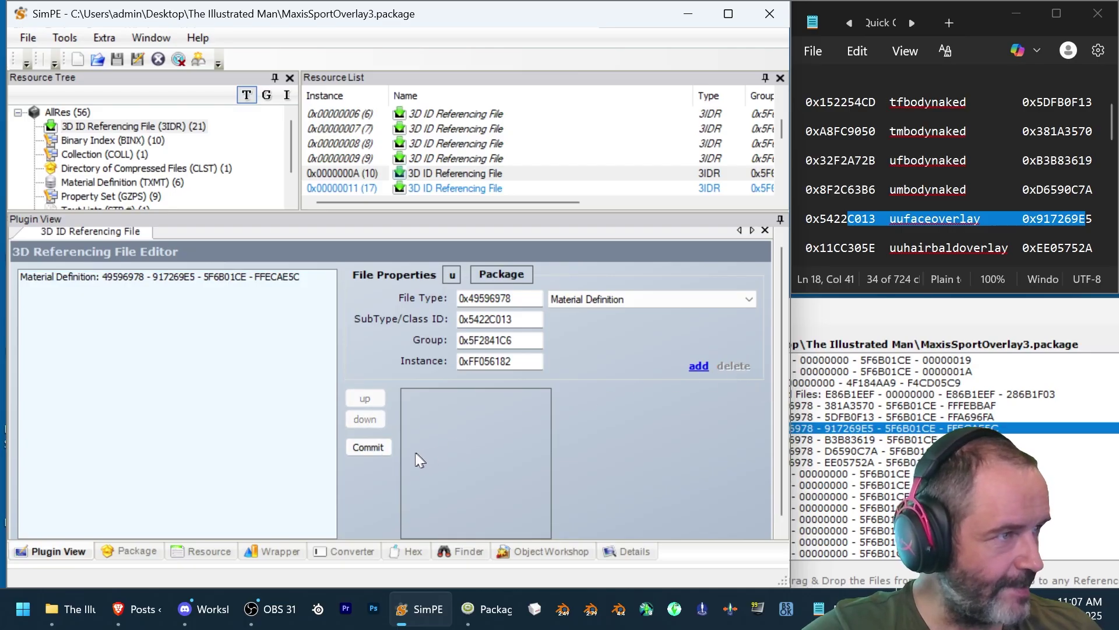
{"action": "left_click", "coordinate": [368, 446]}
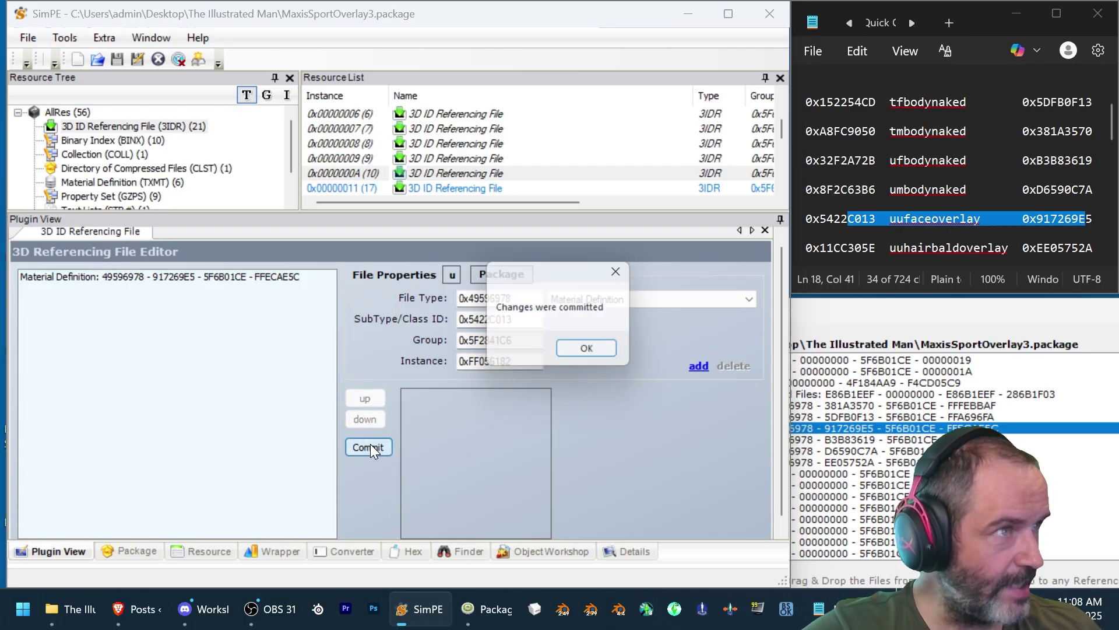
{"action": "left_click", "coordinate": [601, 354]}
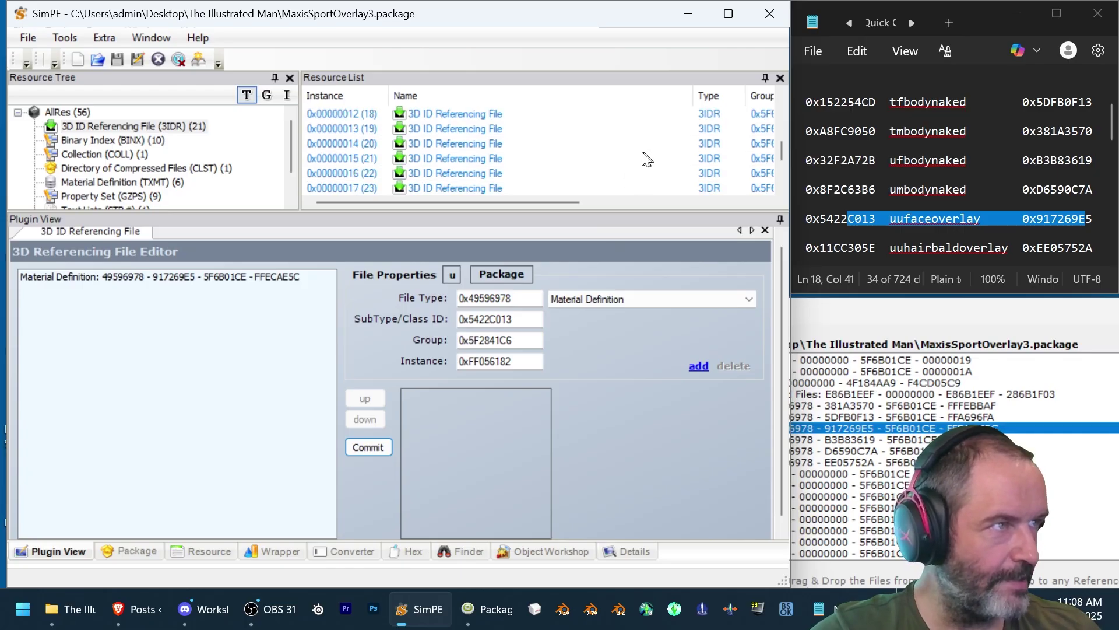
- Open 3D ID Referencing File 0x00000011 and examine its Collection, Property Set and Text Lists references
{"action": "scroll", "coordinate": [632, 158], "scroll_direction": "down", "scroll_amount": 1}
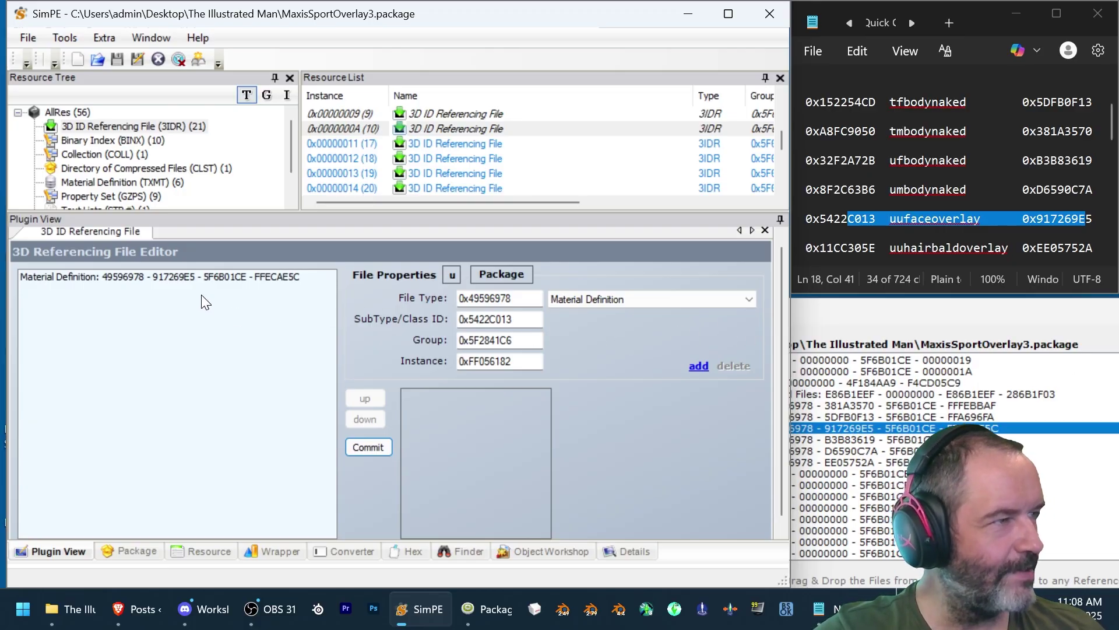
{"action": "left_click", "coordinate": [429, 145]}
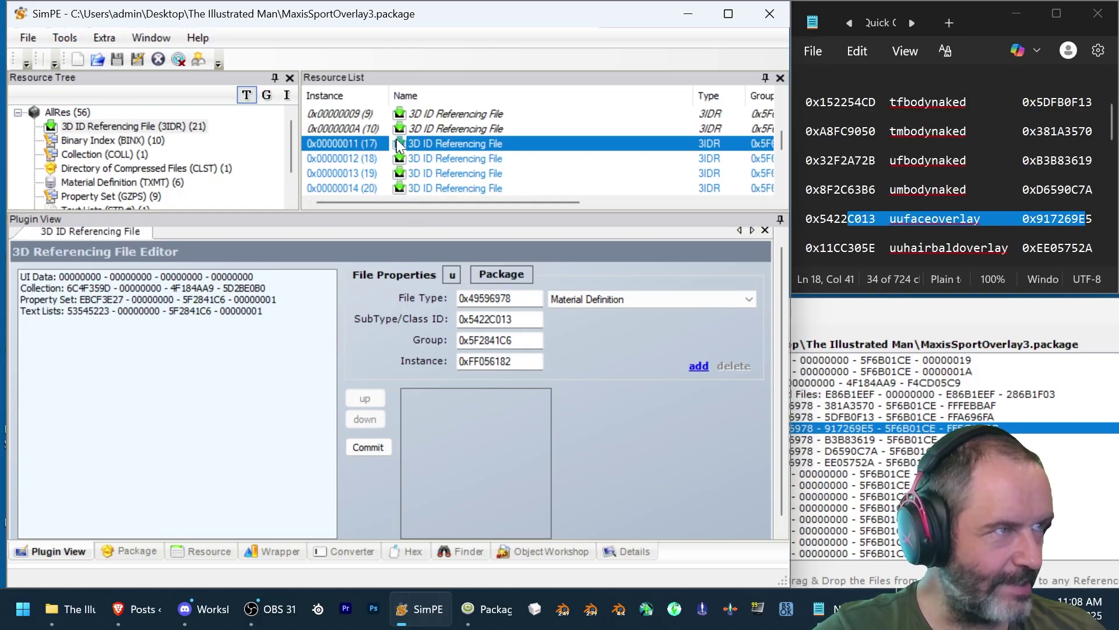
{"action": "left_click", "coordinate": [948, 310]}
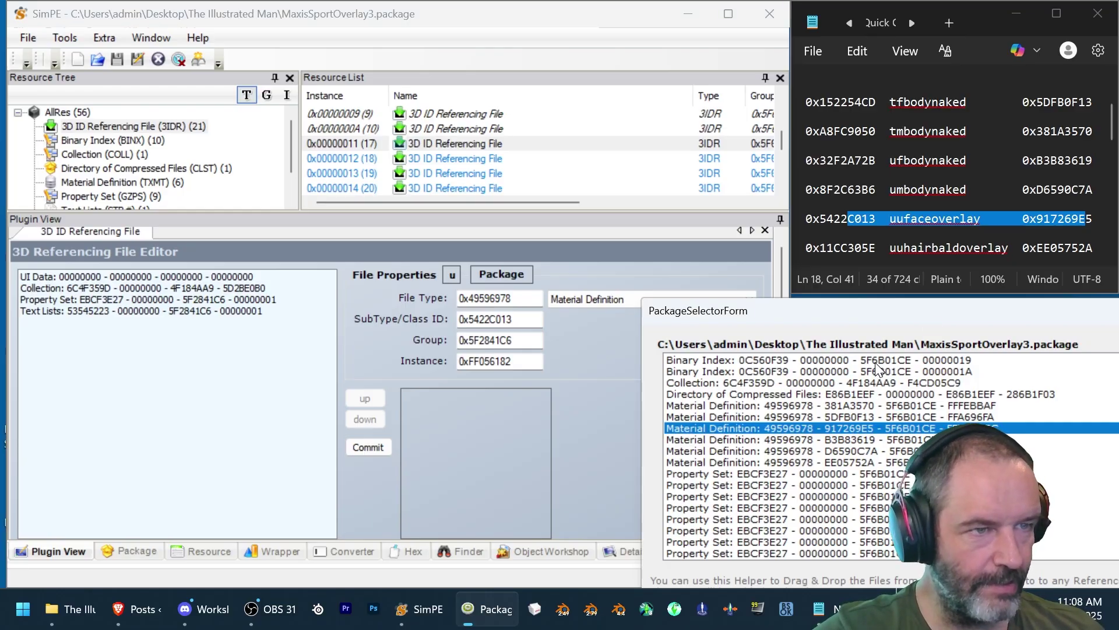
{"action": "left_click_drag", "start_coordinate": [850, 386], "coordinate": [152, 284]}
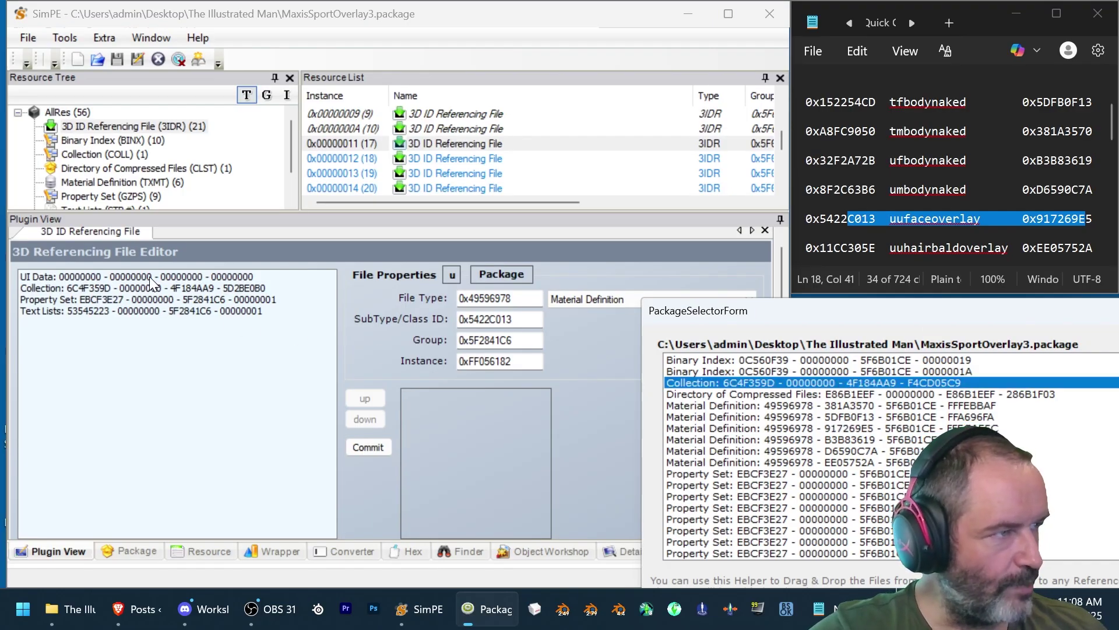
{"action": "left_click", "coordinate": [362, 143]}
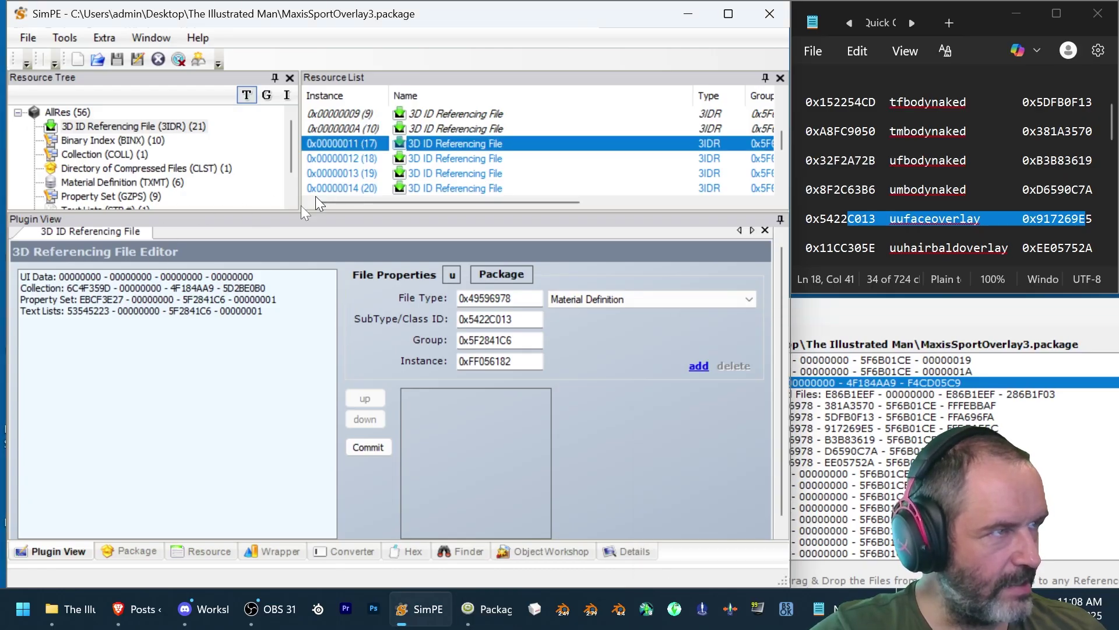
{"action": "left_click", "coordinate": [84, 286]}
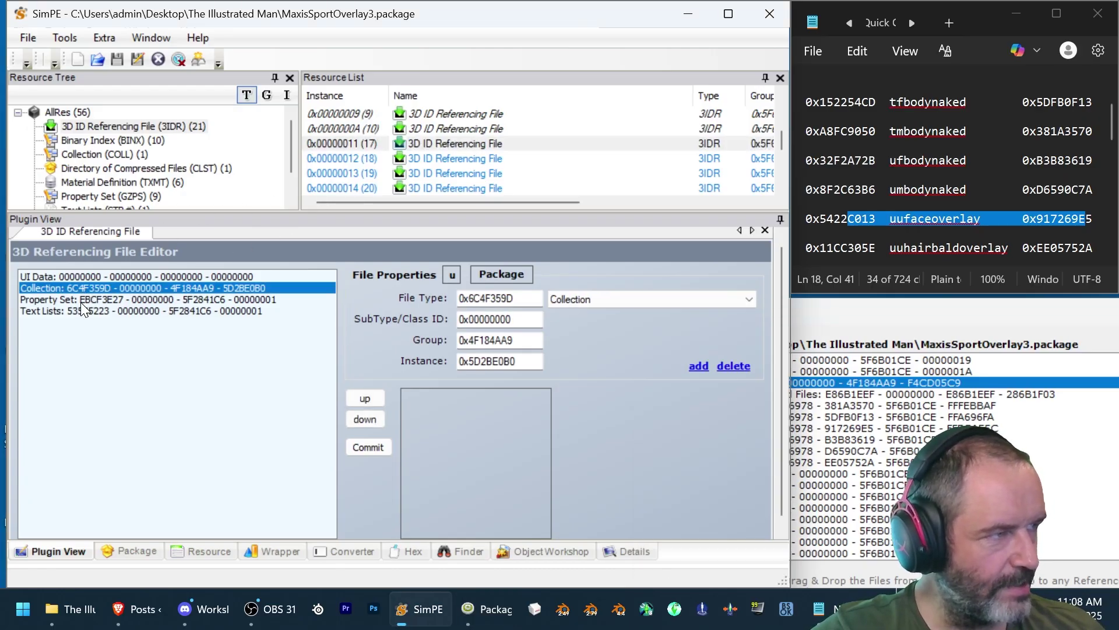
{"action": "left_click", "coordinate": [82, 302]}
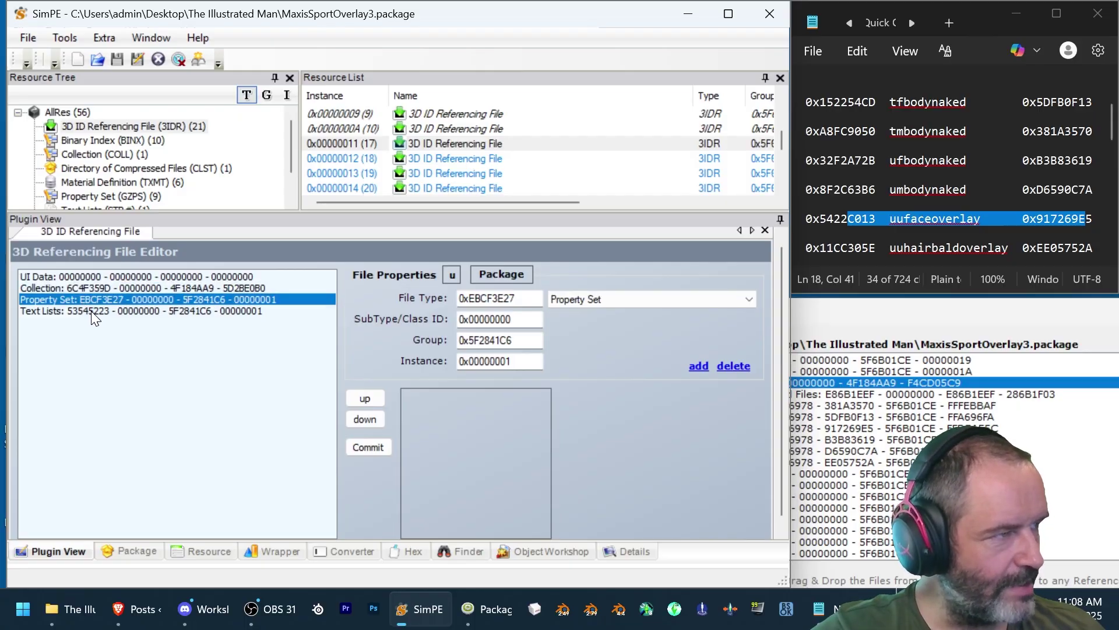
{"action": "left_click", "coordinate": [91, 310]}
- Add Collection F4CD05C9 plus the 5F6B01CE Property Set 00000001 and Text Lists 00000001 to 3D ID Referencing File 0x00000011
{"action": "left_click", "coordinate": [974, 314]}
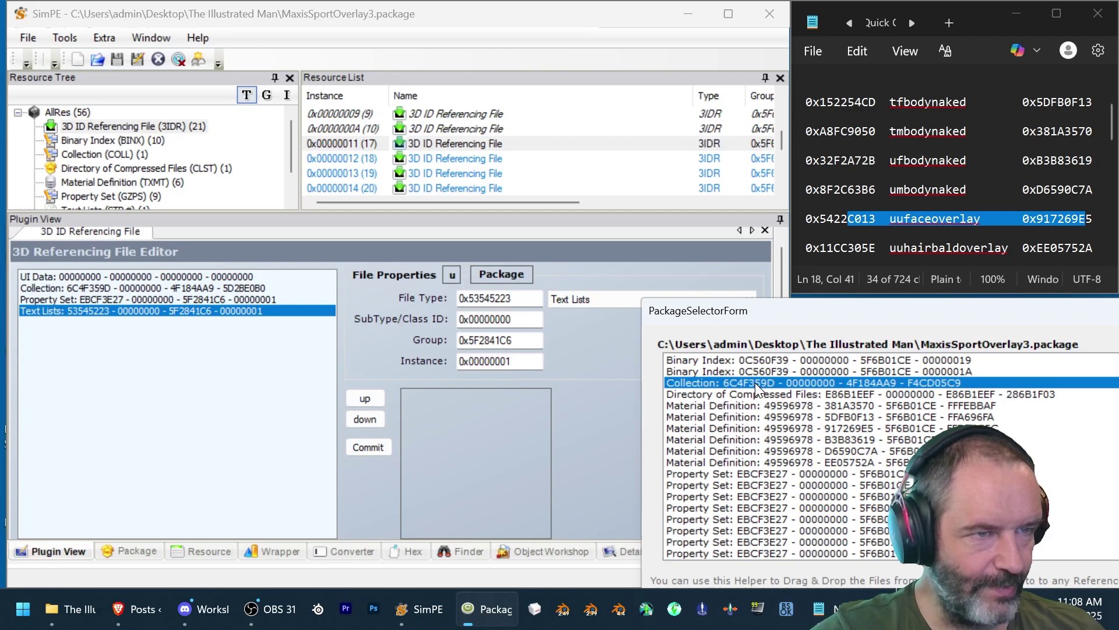
{"action": "left_click_drag", "start_coordinate": [754, 382], "coordinate": [114, 331]}
{"action": "scroll", "coordinate": [989, 418], "scroll_direction": "down", "scroll_amount": 1}
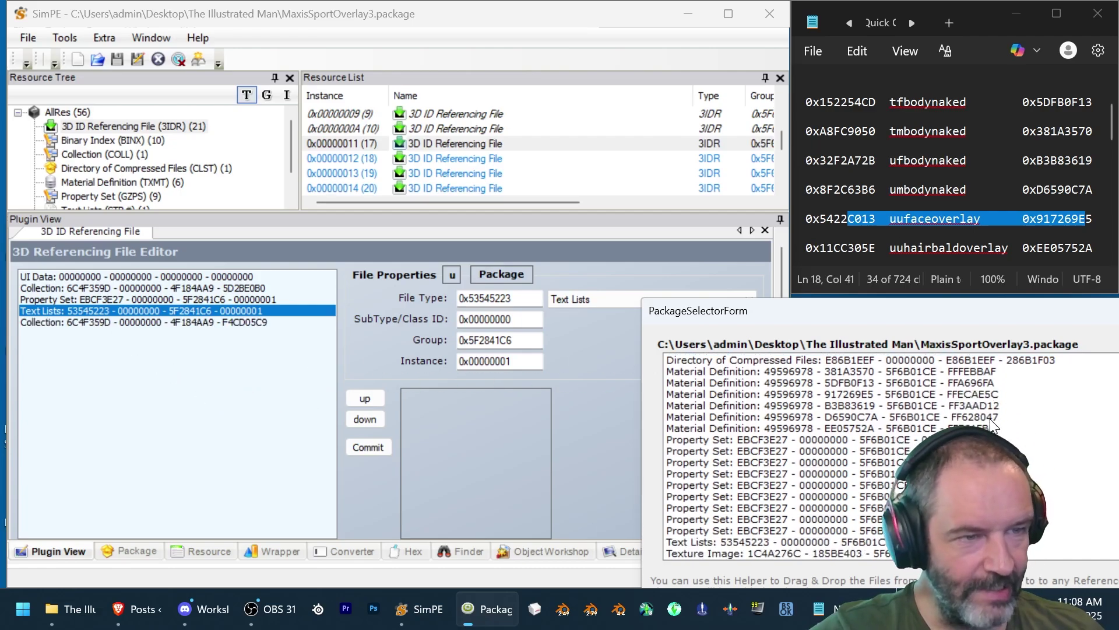
{"action": "left_click_drag", "start_coordinate": [757, 440], "coordinate": [180, 349]}
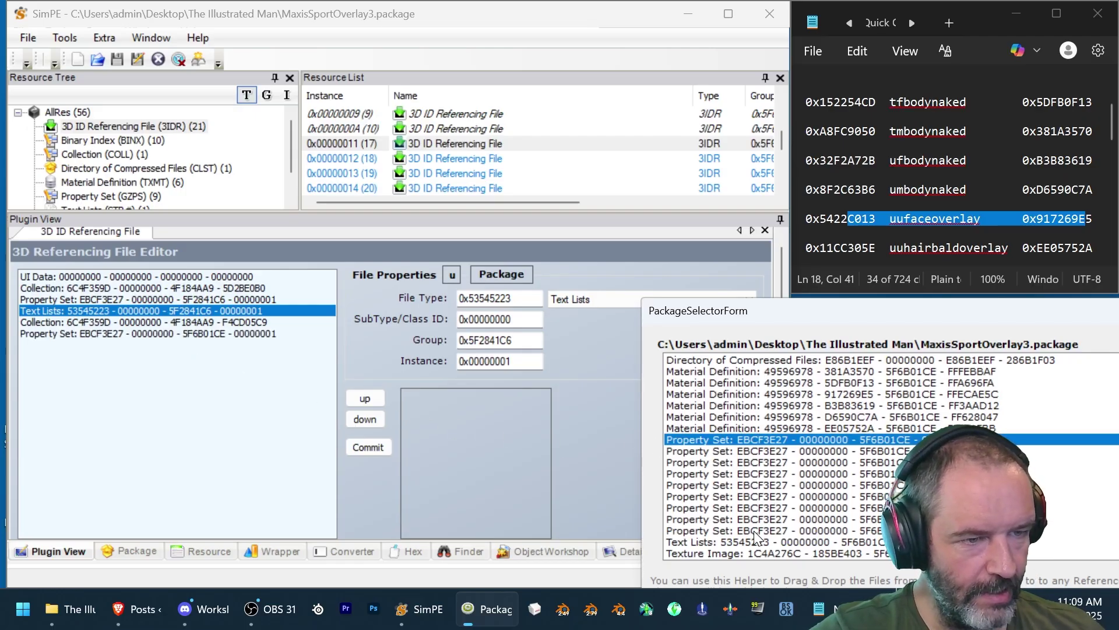
{"action": "left_click_drag", "start_coordinate": [751, 541], "coordinate": [186, 367]}
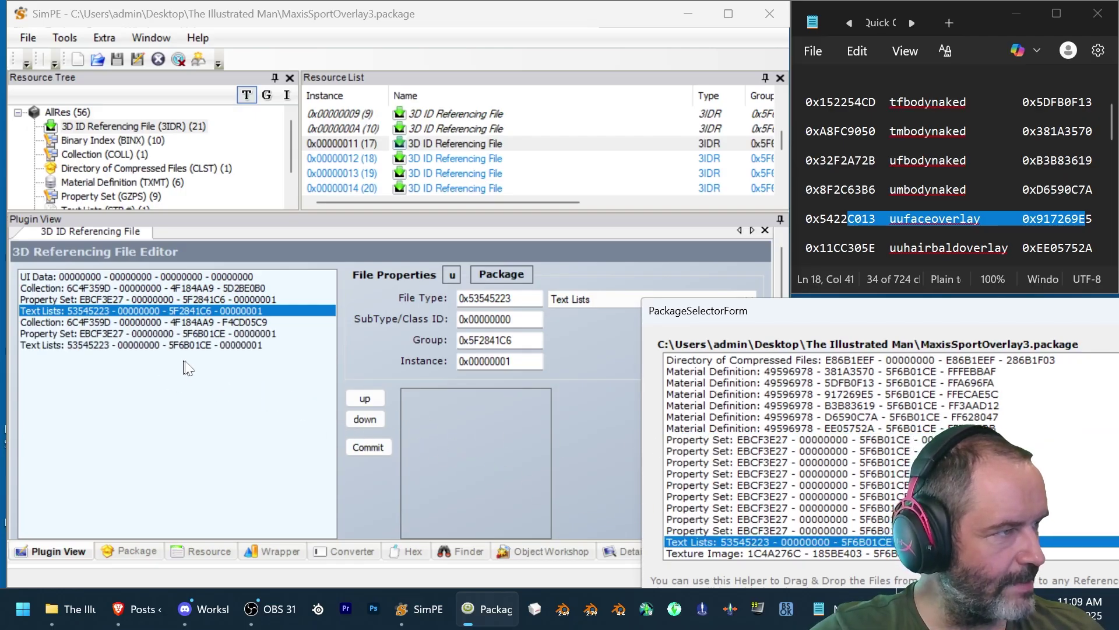
- Delete the old Collection 5D2BE0B0 and the 5F2841C6 Property Set and Text Lists references from 3D ID Referencing File 0x00000011 and commit
{"action": "left_click", "coordinate": [155, 289]}
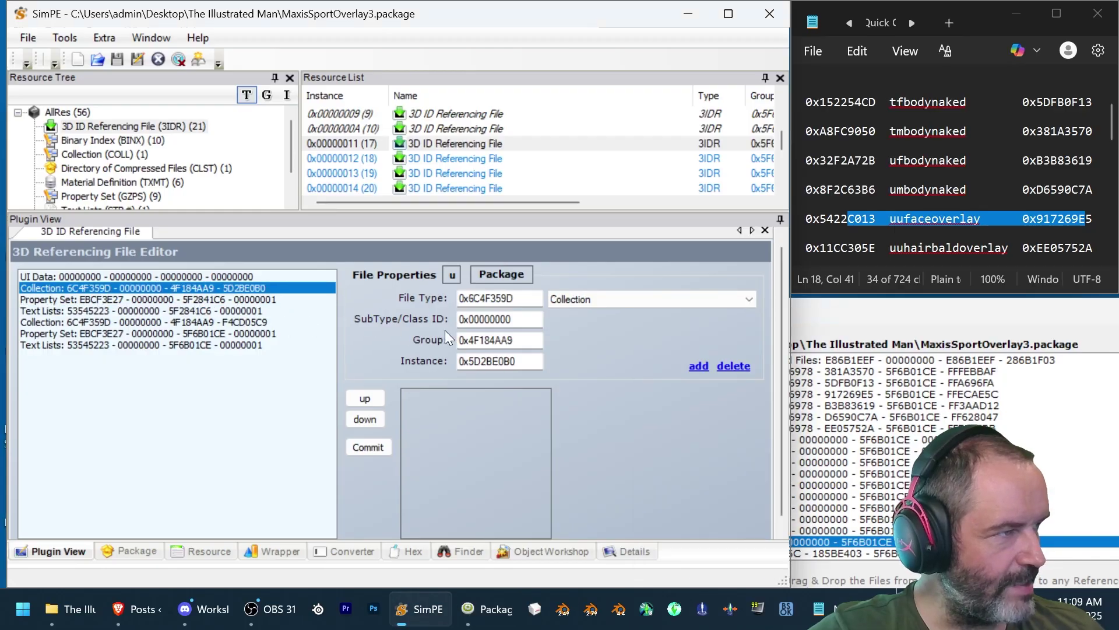
{"action": "left_click", "coordinate": [733, 366]}
{"action": "left_click", "coordinate": [226, 277]}
{"action": "left_click", "coordinate": [228, 286]}
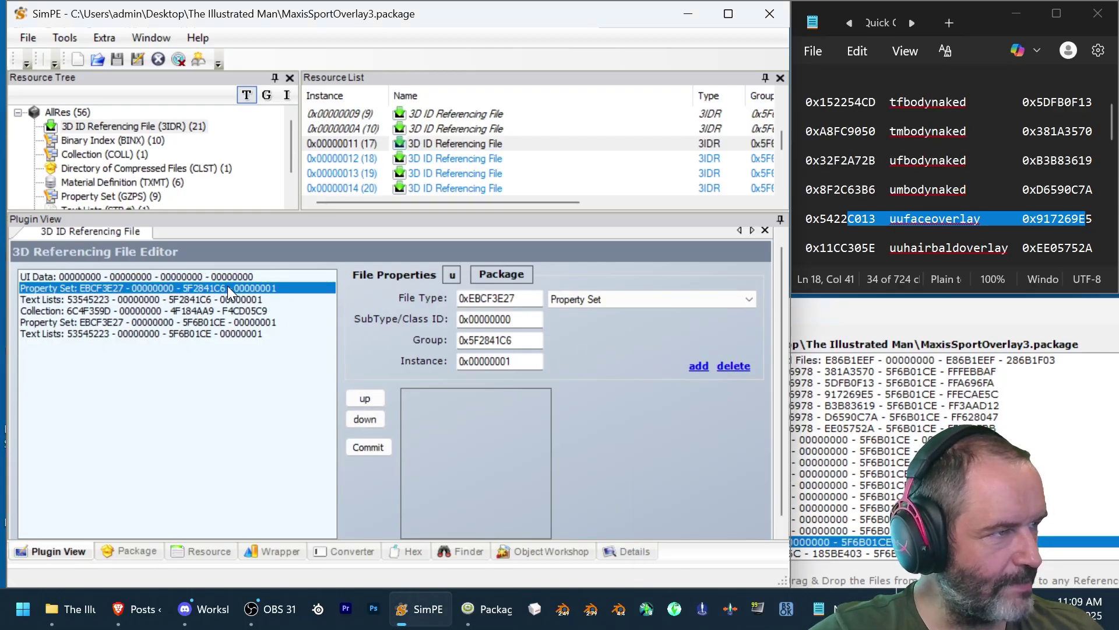
{"action": "left_click", "coordinate": [733, 365]}
{"action": "left_click", "coordinate": [276, 287]}
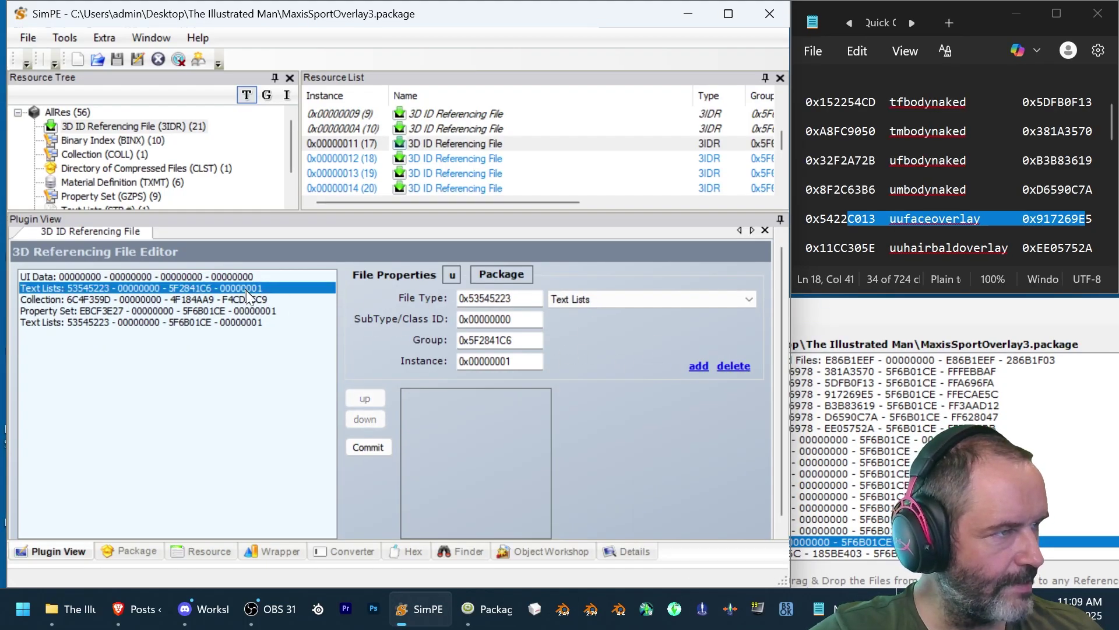
{"action": "left_click", "coordinate": [745, 371]}
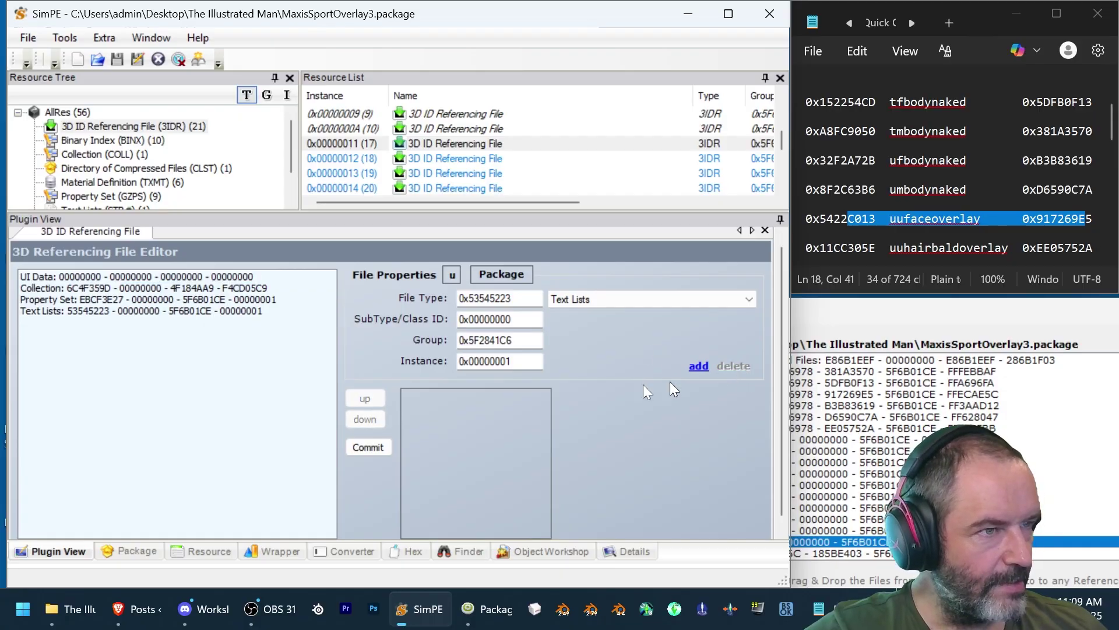
{"action": "left_click", "coordinate": [360, 443]}
{"action": "left_click", "coordinate": [593, 352]}
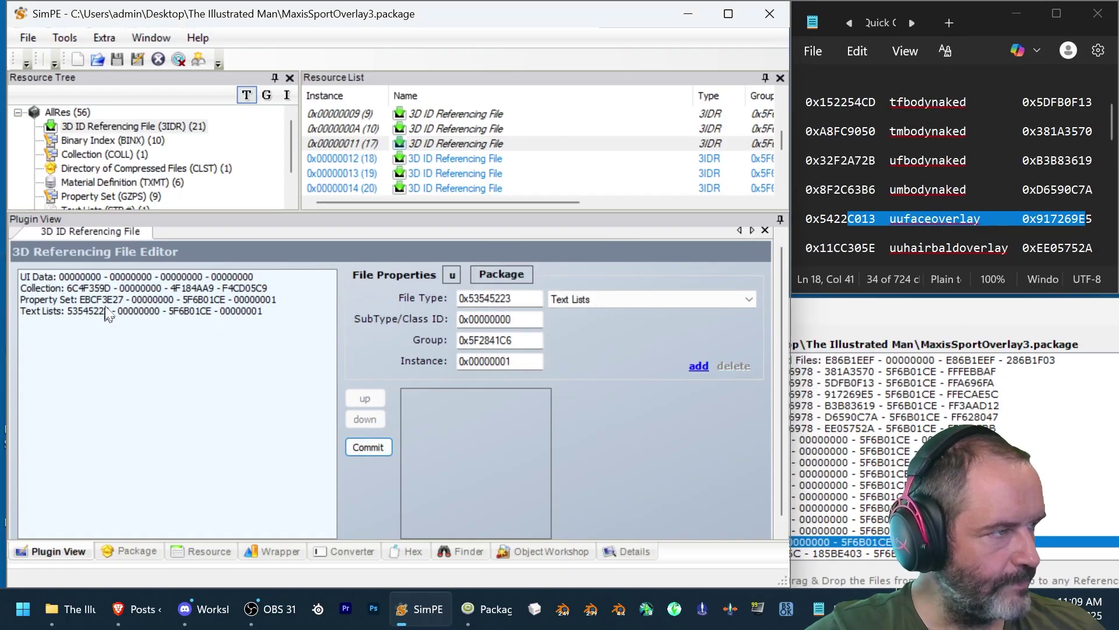
- In 3D ID Referencing File 0x00000012, replace the old references with Collection F4CD05C9, 5F6B01CE Property Set 00000002 and Text Lists 00000001
{"action": "left_click", "coordinate": [350, 158]}
{"action": "scroll", "coordinate": [727, 392], "scroll_direction": "down", "scroll_amount": 1}
{"action": "left_click", "coordinate": [75, 285]}
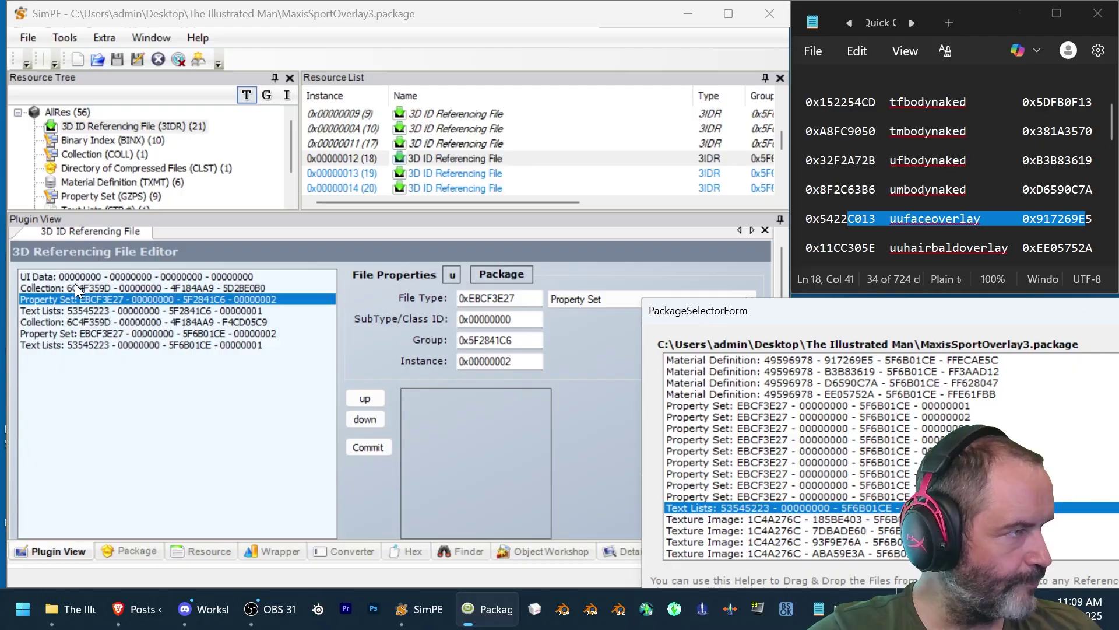
- In 3D ID Referencing File 0x00000013, replace the old references with Collection F4CD05C9, 5F6B01CE Property Set 00000003 and Text Lists 00000001
{"action": "left_click", "coordinate": [350, 173]}
{"action": "left_click_drag", "start_coordinate": [841, 416], "coordinate": [75, 387]}
{"action": "left_click", "coordinate": [607, 352]}
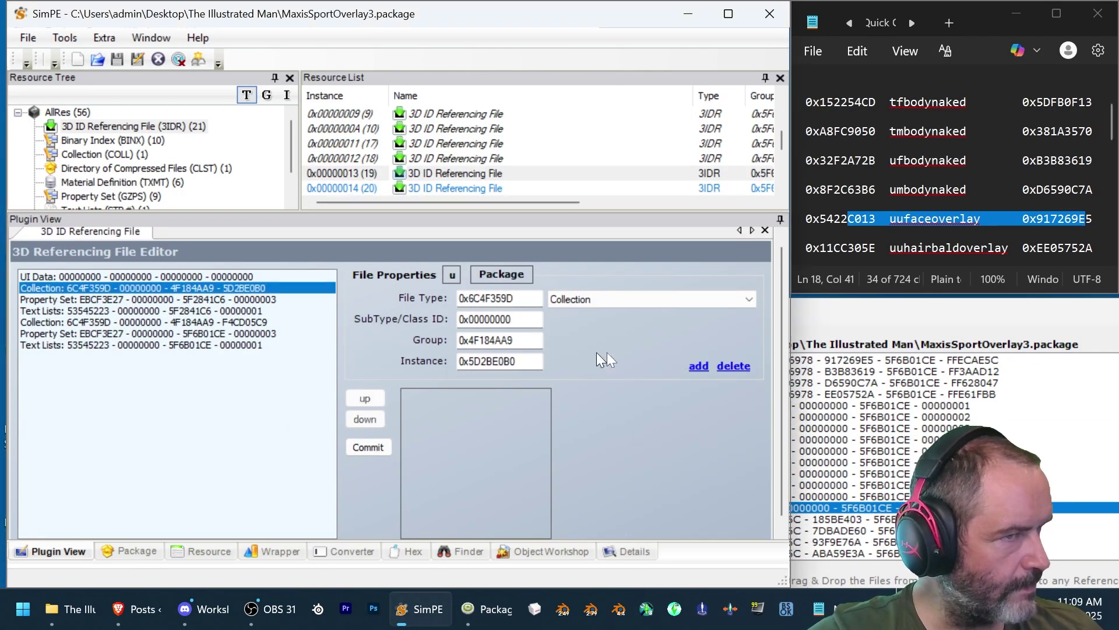
- In 3D ID Referencing File 0x00000014, replace the old references with Collection F4CD05C9, 5F6B01CE Property Set 00000004 and Text Lists 00000001
{"action": "left_click", "coordinate": [350, 187]}
{"action": "scroll", "coordinate": [694, 455], "scroll_direction": "down", "scroll_amount": 2}
{"action": "left_click_drag", "start_coordinate": [750, 505], "coordinate": [74, 387]}
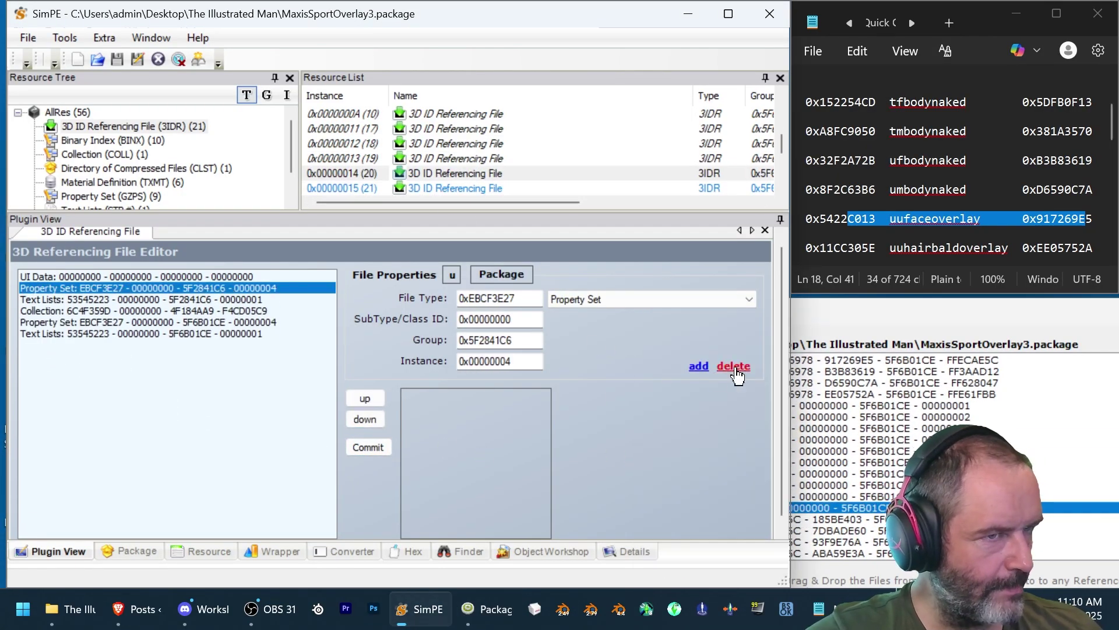
- In 3D ID Referencing File 0x00000015, replace the old references with Collection F4CD05C9, 5F6B01CE Property Set 00000005 and Text Lists 00000001
{"action": "left_click", "coordinate": [350, 188]}
{"action": "scroll", "coordinate": [885, 463], "scroll_direction": "down", "scroll_amount": 1}
{"action": "left_click_drag", "start_coordinate": [885, 462], "coordinate": [75, 387]}
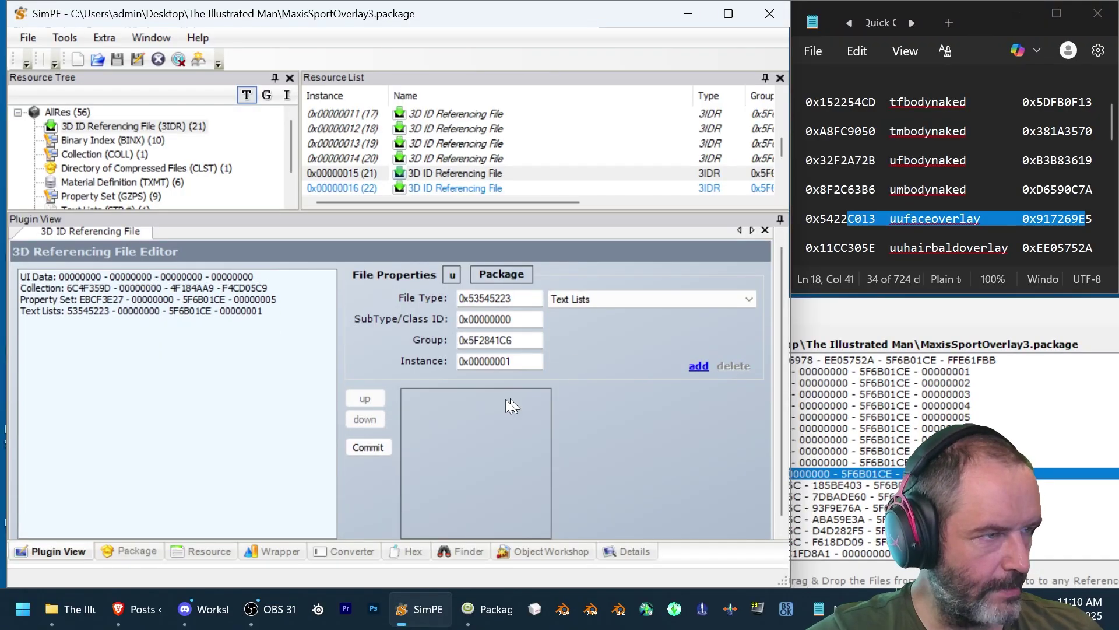
- In 3D ID Referencing File 0x00000016, replace the old references with Collection F4CD05C9, 5F6B01CE Property Set 00000006 and Text Lists 00000001; commit
{"action": "left_click", "coordinate": [350, 188]}
{"action": "left_click_drag", "start_coordinate": [781, 462], "coordinate": [75, 387]}
{"action": "scroll", "coordinate": [782, 474], "scroll_direction": "down", "scroll_amount": 1}
{"action": "left_click_drag", "start_coordinate": [782, 474], "coordinate": [75, 387]}
{"action": "left_click", "coordinate": [175, 288]}
{"action": "left_click", "coordinate": [733, 365]}
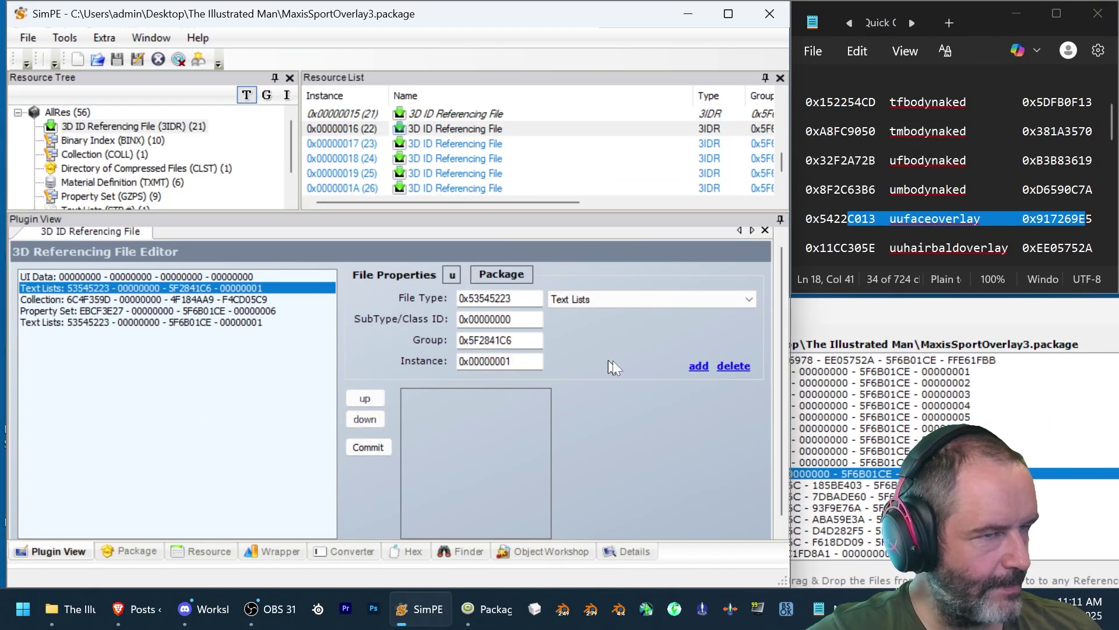
{"action": "left_click", "coordinate": [734, 365]}
{"action": "left_click", "coordinate": [368, 447]}
- In 3D ID Referencing File 0x00000017, replace the old references with Collection F4CD05C9, 5F6B01CE Property Set 00000007 and Text Lists 00000001; commit
{"action": "left_click", "coordinate": [350, 143]}
{"action": "left_click_drag", "start_coordinate": [752, 531], "coordinate": [74, 387]}
{"action": "left_click", "coordinate": [255, 286]}
{"action": "left_click", "coordinate": [724, 372]}
{"action": "left_click", "coordinate": [724, 372]}
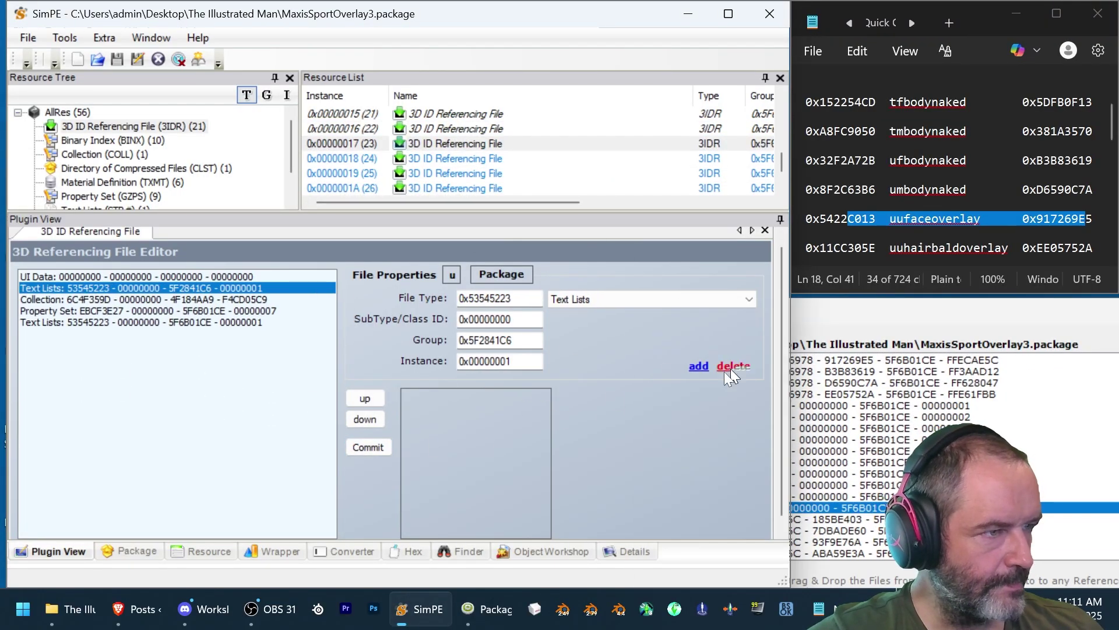
{"action": "left_click", "coordinate": [368, 447]}
- In 3D ID Referencing File 0x00000018, replace the old Collection, Property Set and Text Lists references with Collection F4CD05C9 and the matching 5F6B01CE ones; commit
{"action": "left_click", "coordinate": [350, 158]}
{"action": "left_click_drag", "start_coordinate": [752, 462], "coordinate": [75, 387]}
{"action": "left_click", "coordinate": [754, 471]}
{"action": "left_click", "coordinate": [175, 287]}
{"action": "left_click", "coordinate": [722, 370]}
{"action": "left_click", "coordinate": [723, 370]}
{"action": "left_click", "coordinate": [368, 447]}
- In 3D ID Referencing File 0x00000019, replace the old references with Collection F4CD05C9, 5F6B01CE Property Set 00000009 and Text Lists 00000001; commit
{"action": "left_click", "coordinate": [349, 173]}
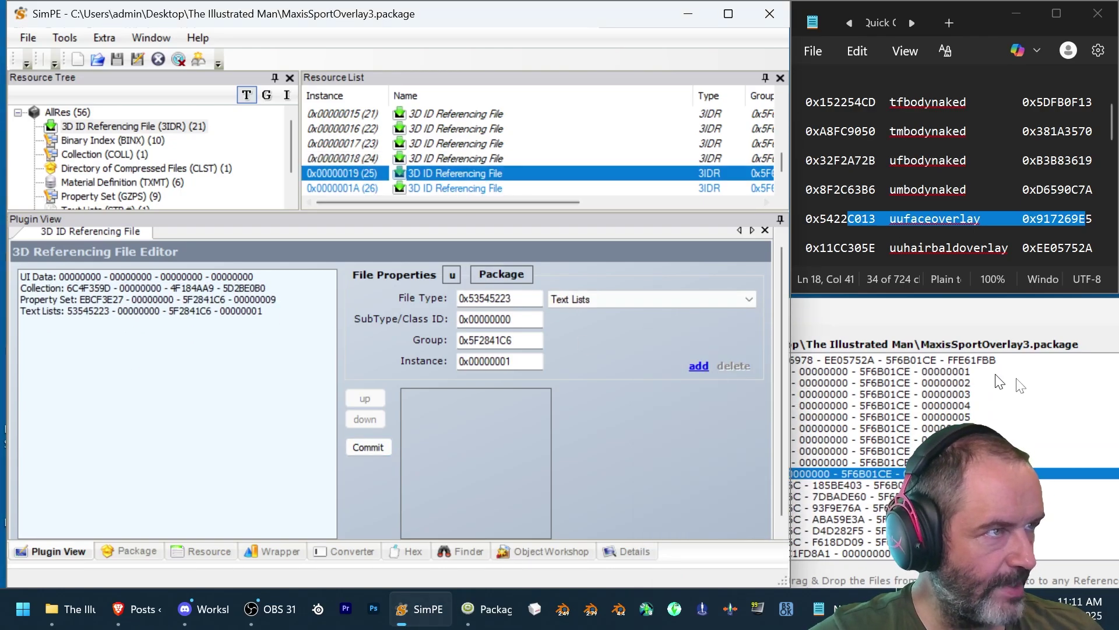
{"action": "scroll", "coordinate": [900, 443], "scroll_direction": "down", "scroll_amount": 5}
{"action": "left_click", "coordinate": [900, 462]}
{"action": "left_click_drag", "start_coordinate": [900, 474], "coordinate": [75, 387]}
{"action": "left_click", "coordinate": [175, 288]}
{"action": "left_click", "coordinate": [733, 366]}
{"action": "left_click", "coordinate": [733, 365]}
{"action": "left_click", "coordinate": [733, 366]}
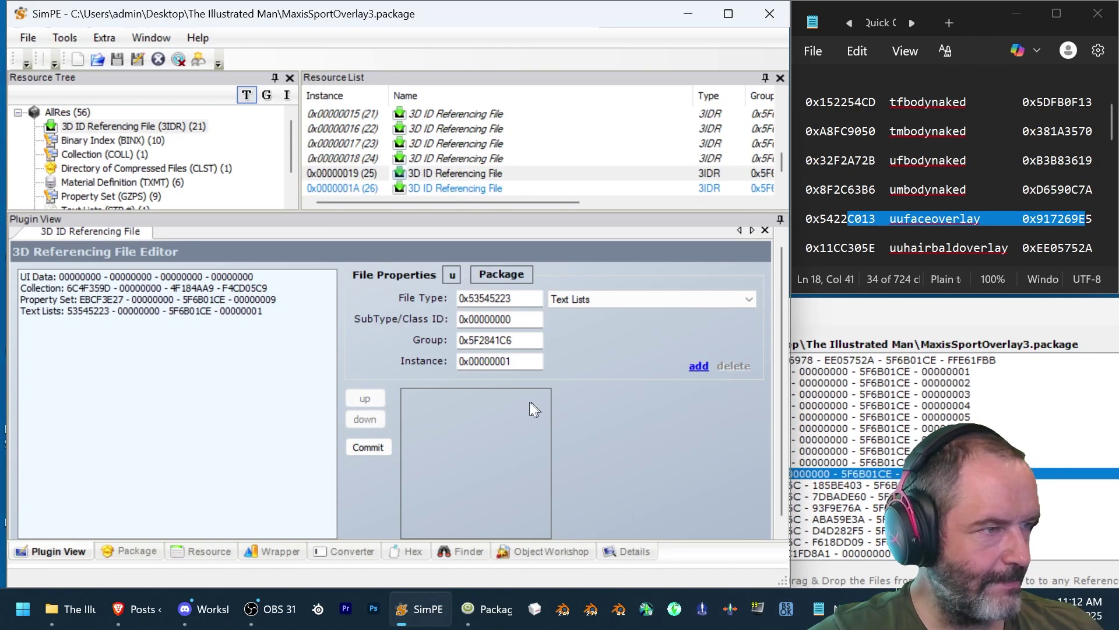
{"action": "left_click", "coordinate": [370, 447]}
{"action": "left_click", "coordinate": [588, 351]}
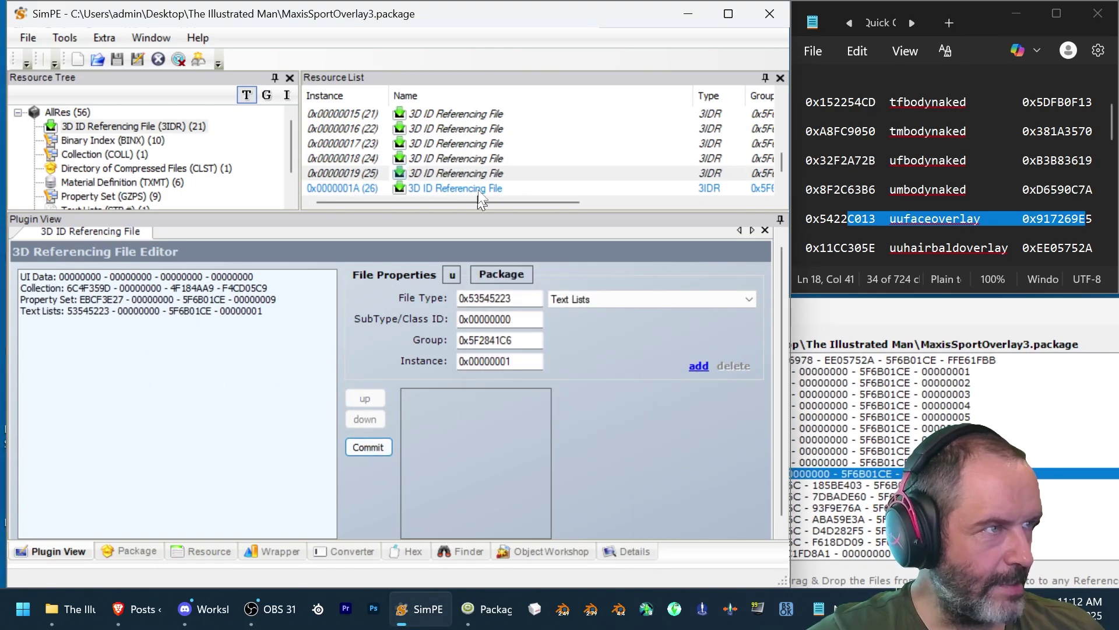
- In 3D ID Referencing File 0x0000001A, add references to Collection F4CD05C9, 5F6B01CE Texture Overlay XML 0000000A and 5F6B01CE Text Lists 00000001
{"action": "left_click", "coordinate": [488, 190]}
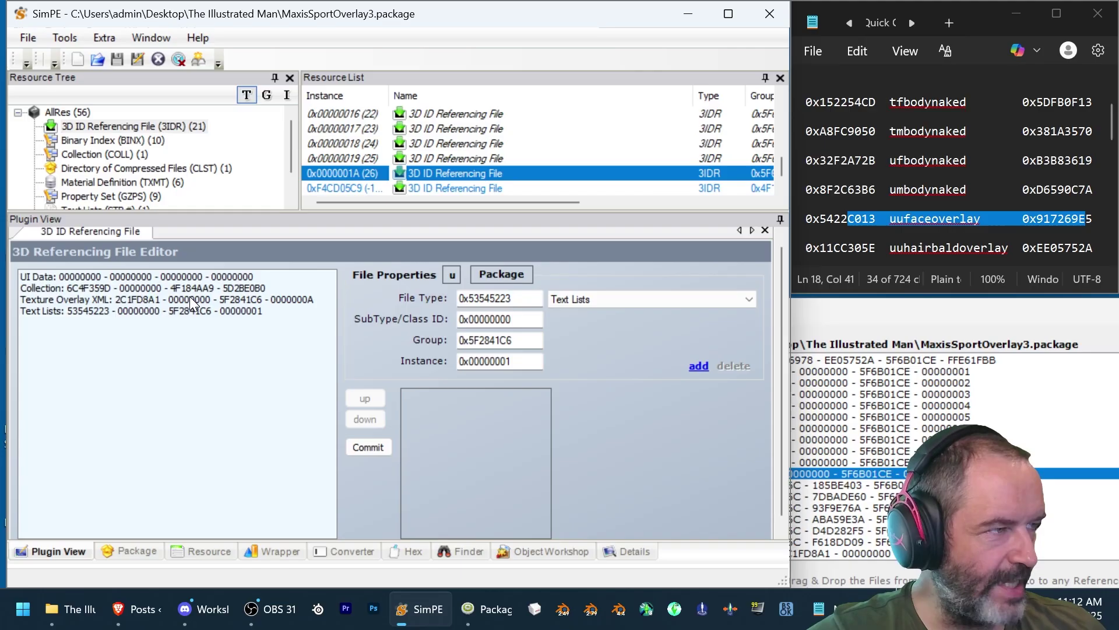
{"action": "left_click", "coordinate": [1001, 432]}
{"action": "scroll", "coordinate": [811, 455], "scroll_direction": "up", "scroll_amount": 10}
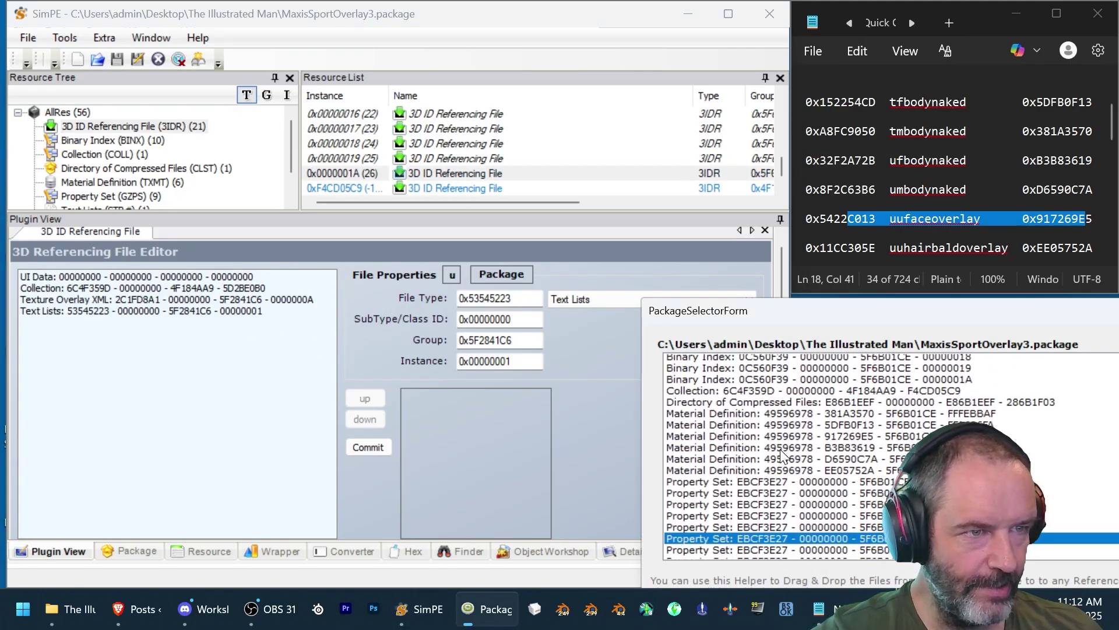
{"action": "left_click", "coordinate": [723, 418]}
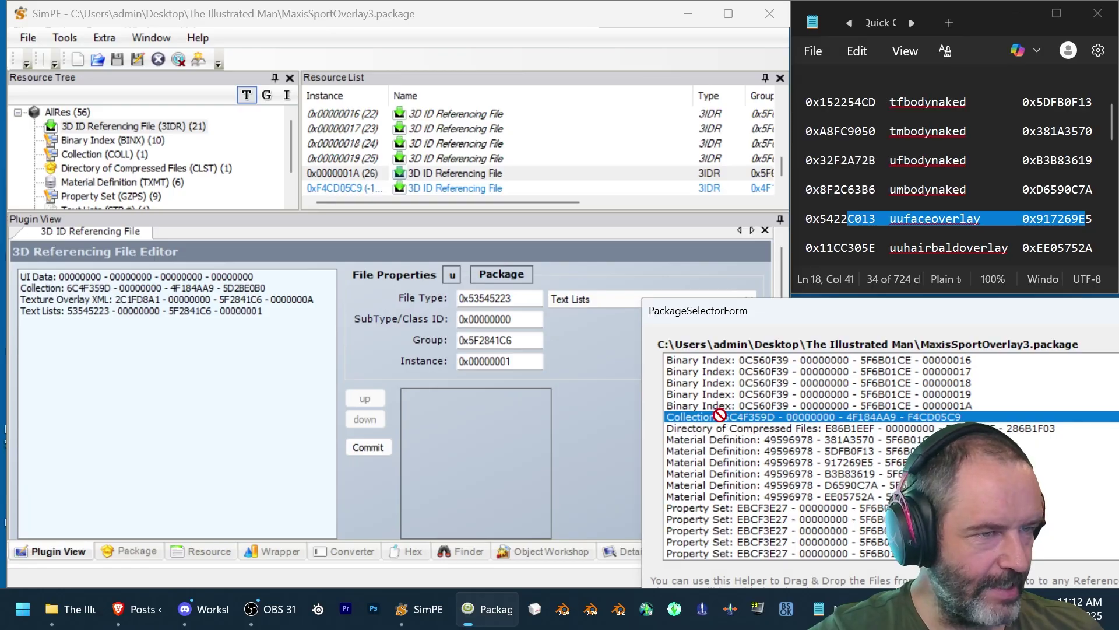
{"action": "left_click_drag", "start_coordinate": [714, 415], "coordinate": [221, 371]}
{"action": "scroll", "coordinate": [811, 454], "scroll_direction": "down", "scroll_amount": 4}
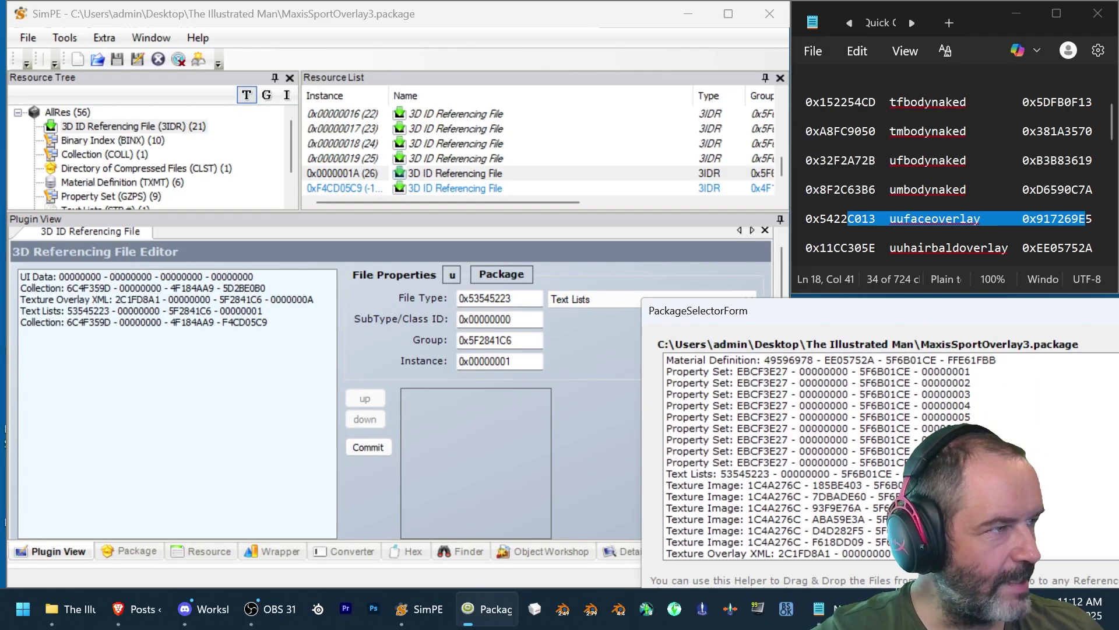
{"action": "left_click", "coordinate": [742, 554]}
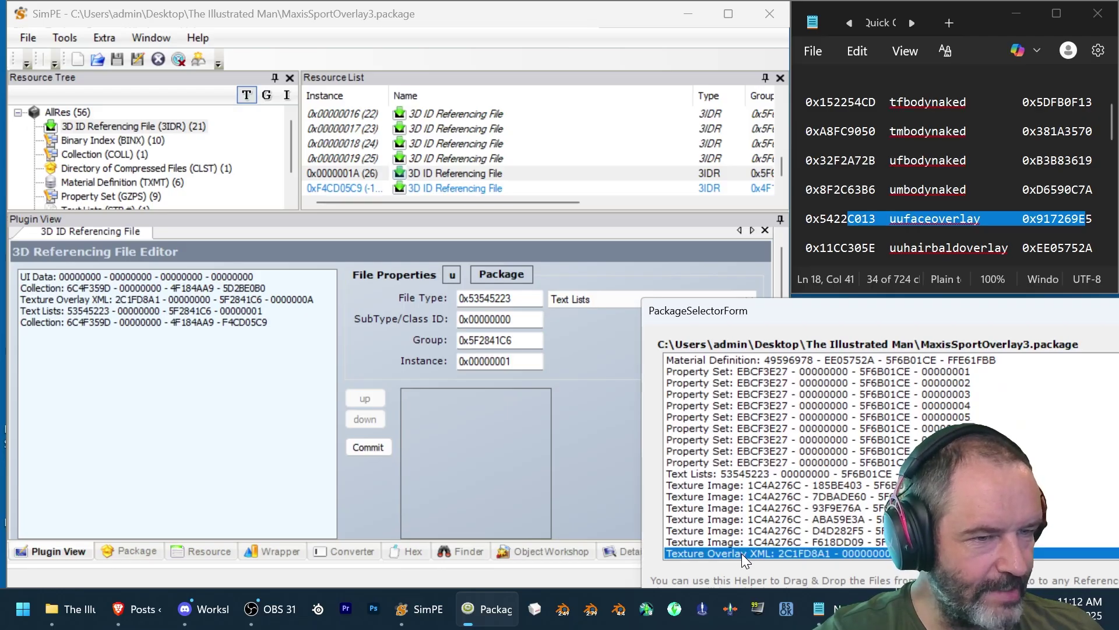
{"action": "left_click_drag", "start_coordinate": [741, 554], "coordinate": [155, 344]}
{"action": "scroll", "coordinate": [891, 460], "scroll_direction": "up", "scroll_amount": 1}
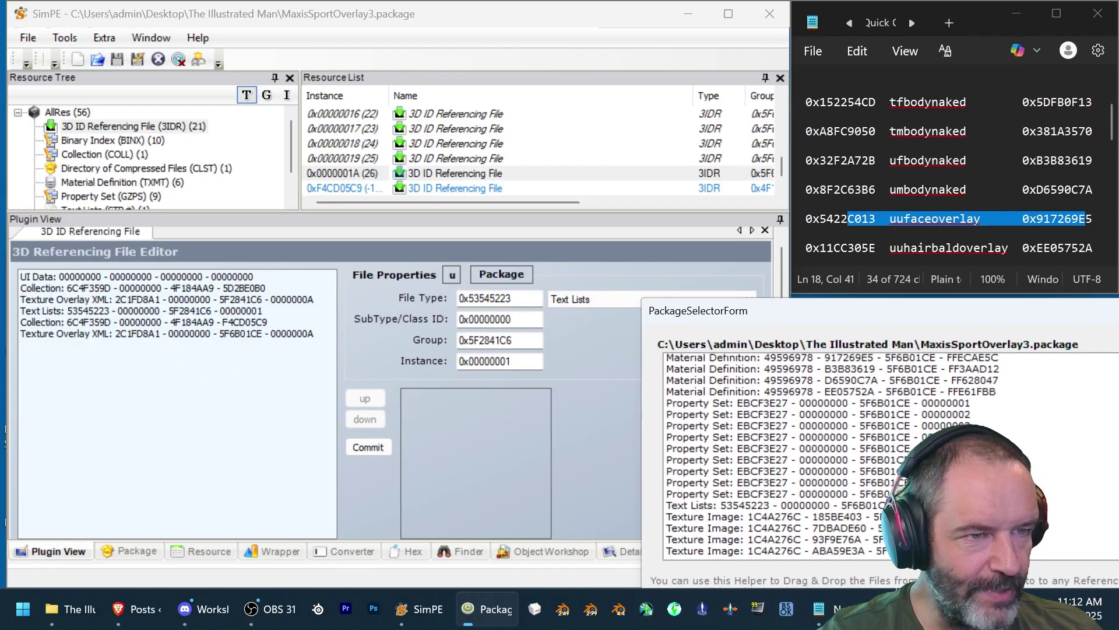
{"action": "left_click_drag", "start_coordinate": [857, 508], "coordinate": [111, 347]}
- Delete the old Collection, Texture Overlay XML and Text Lists references from file 0x0000001A, then commit and save the package
{"action": "left_click", "coordinate": [113, 286]}
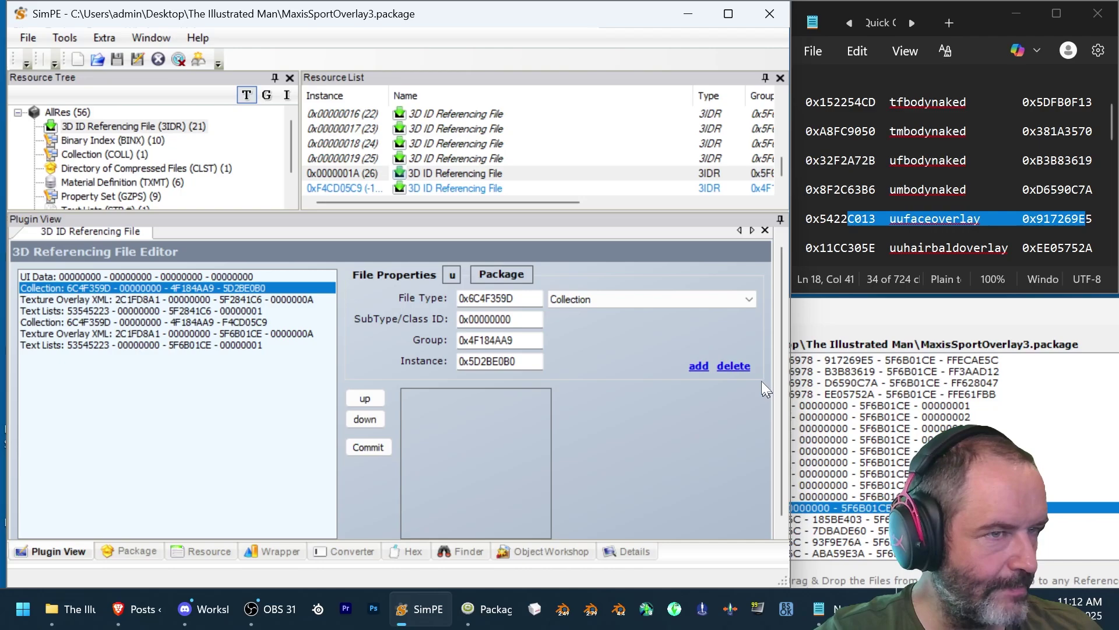
{"action": "left_click", "coordinate": [732, 366]}
{"action": "left_click", "coordinate": [175, 288]}
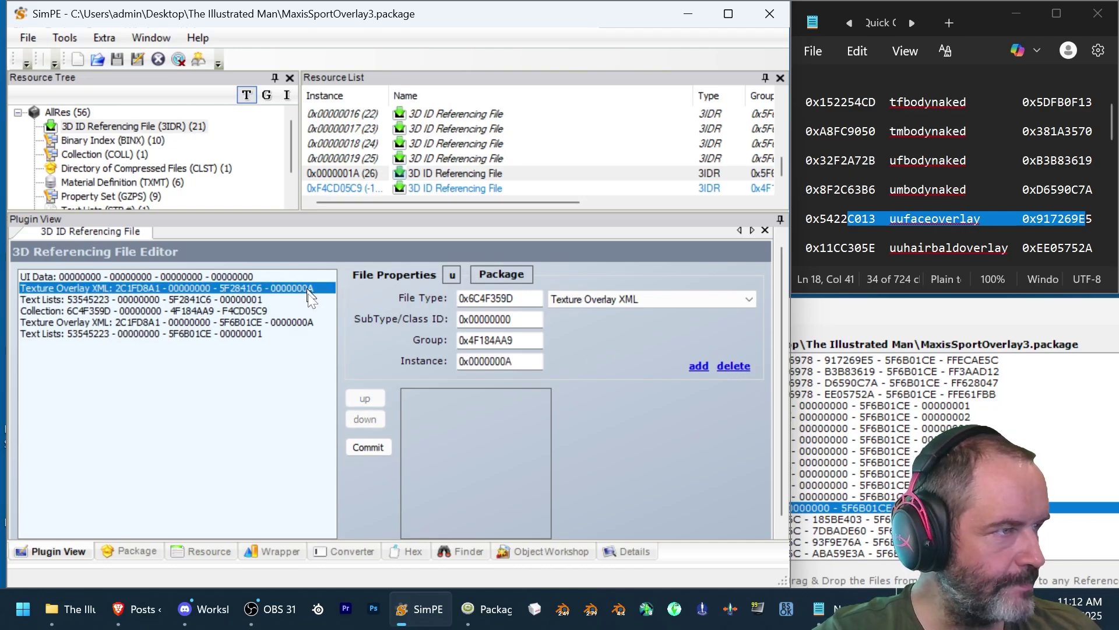
{"action": "left_click", "coordinate": [732, 365]}
{"action": "left_click", "coordinate": [240, 291]}
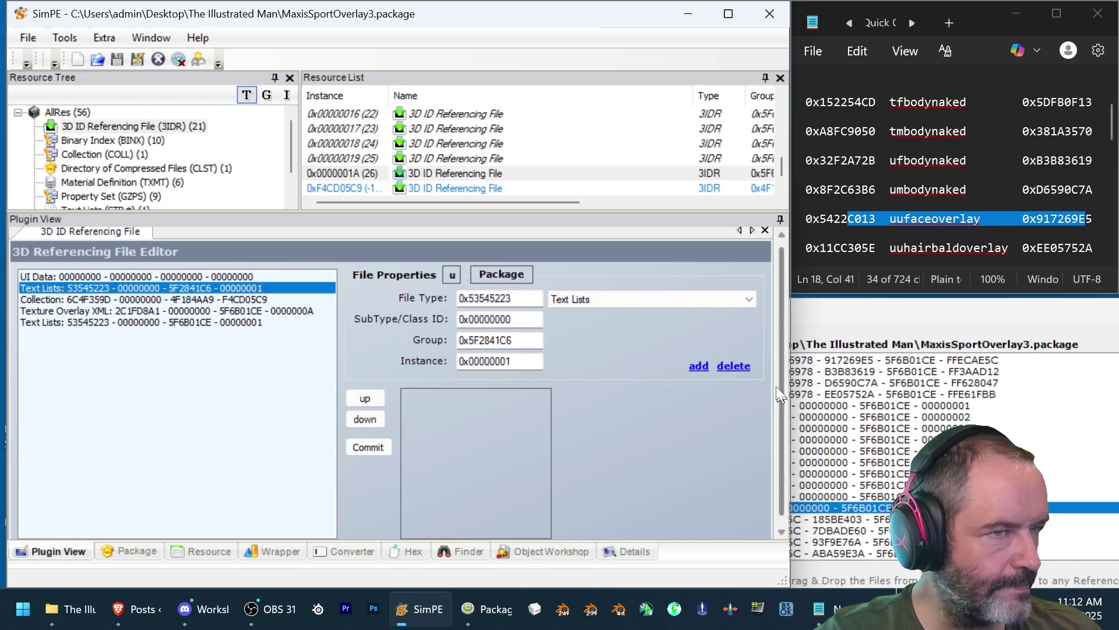
{"action": "left_click", "coordinate": [733, 365]}
{"action": "left_click", "coordinate": [368, 446]}
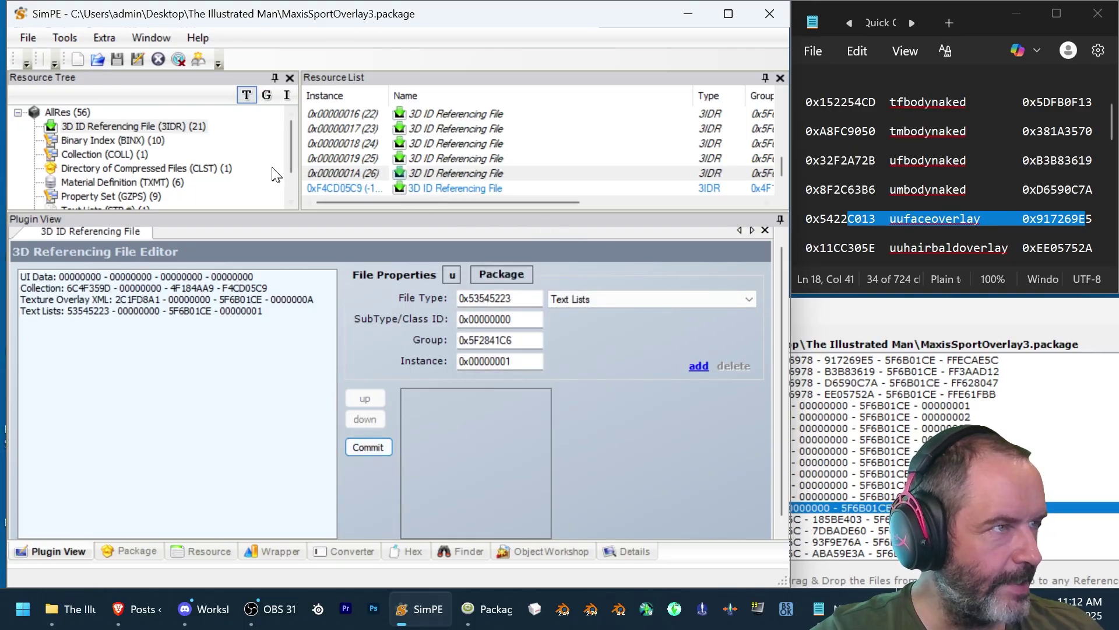
{"action": "left_click", "coordinate": [28, 38]}
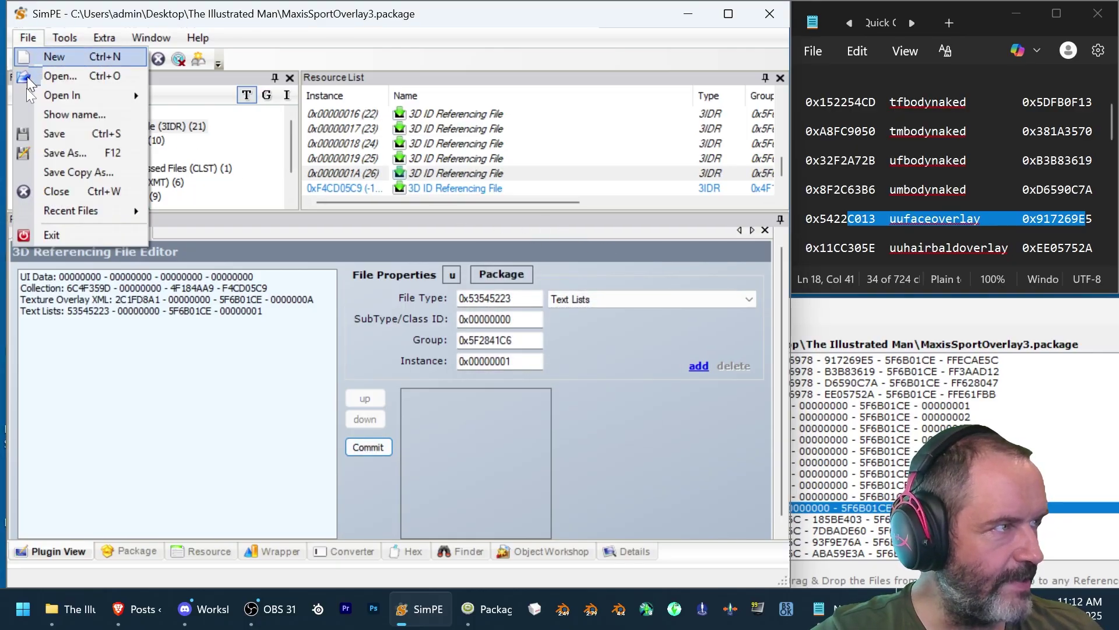
{"action": "left_click", "coordinate": [57, 137]}
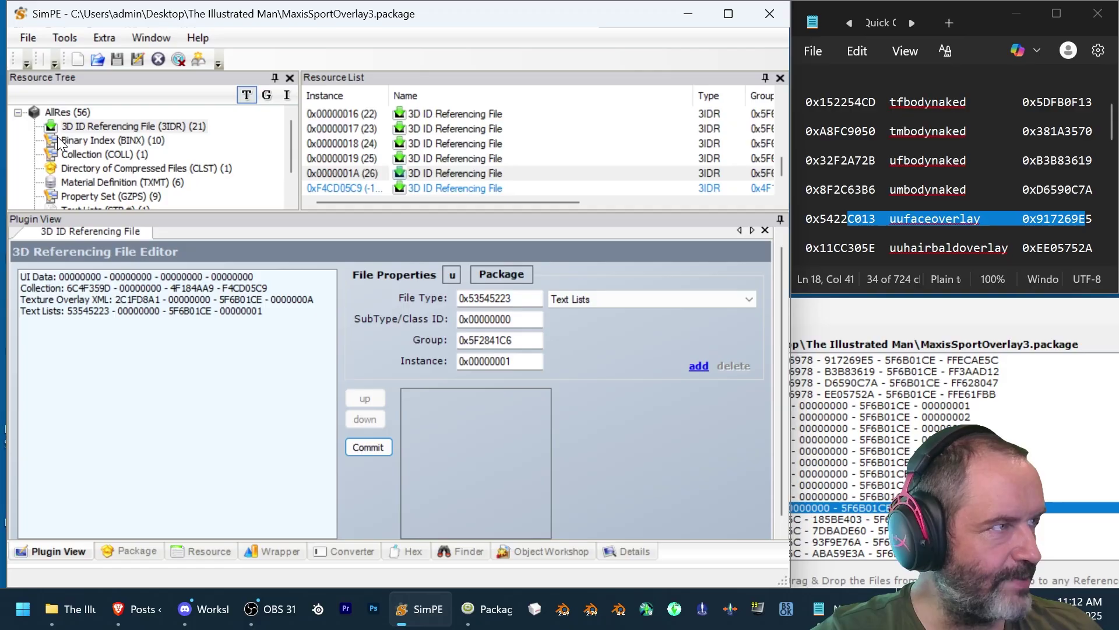
- Maximize the window and examine the Material Definition references in 3D ID Referencing File 0x00000001
{"action": "left_click", "coordinate": [725, 21]}
{"action": "scroll", "coordinate": [515, 183], "scroll_direction": "up", "scroll_amount": 7}
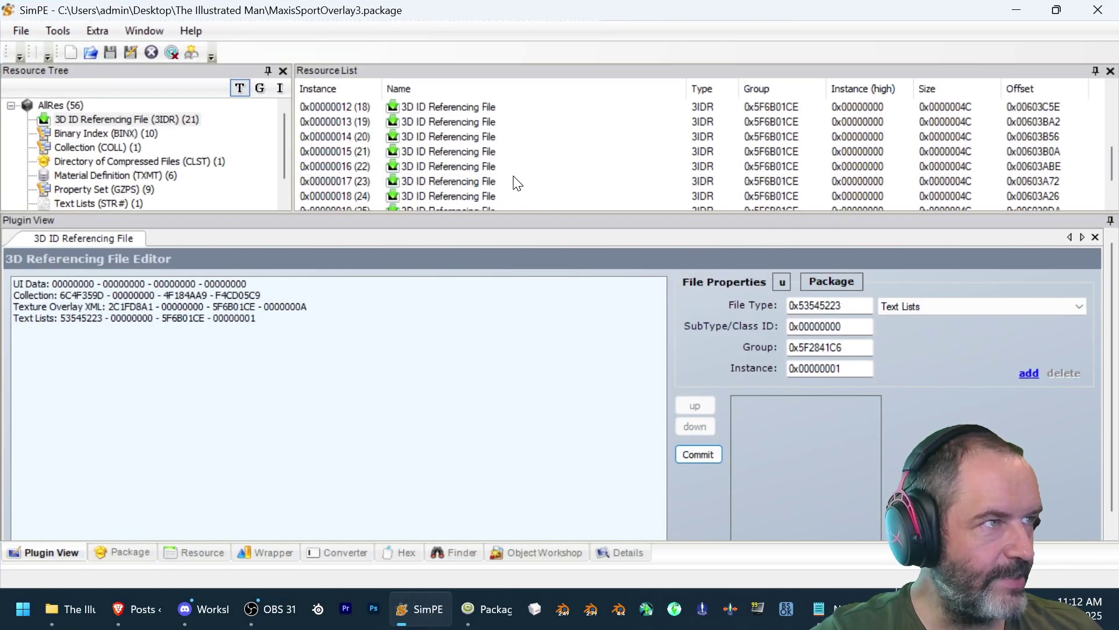
{"action": "left_click", "coordinate": [488, 107]}
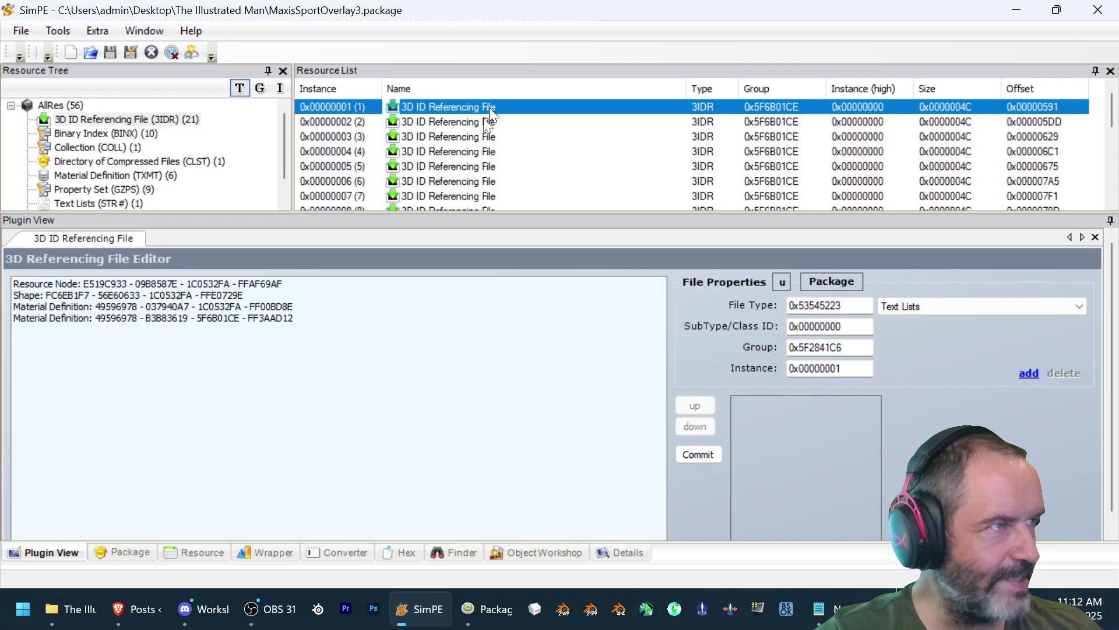
{"action": "left_click", "coordinate": [237, 299]}
{"action": "left_click", "coordinate": [247, 313]}
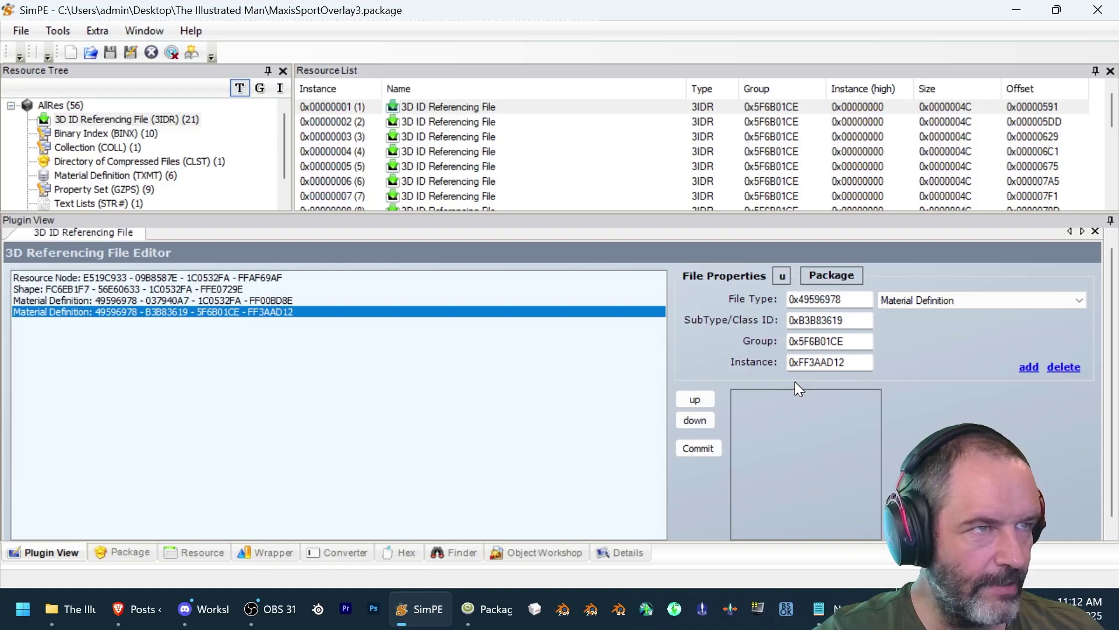
{"action": "scroll", "coordinate": [512, 146], "scroll_direction": "down", "scroll_amount": 3}
{"action": "scroll", "coordinate": [511, 152], "scroll_direction": "up", "scroll_amount": 4}
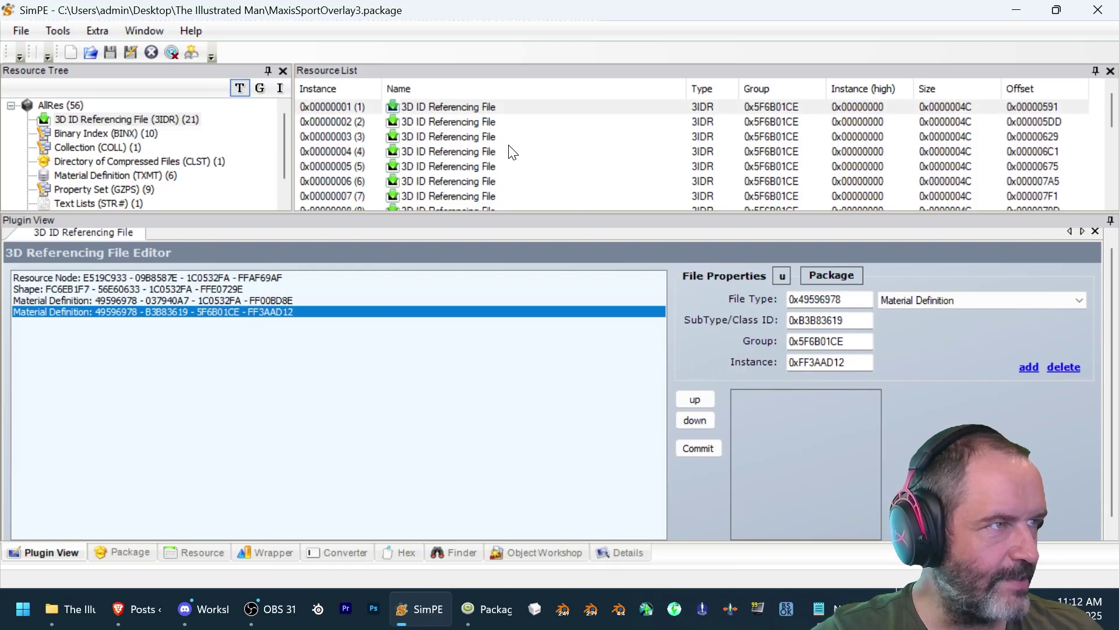
- Examine the Property Set references and their texture previews in 3D ID Referencing Files 0x00000011 and 0x00000012
{"action": "scroll", "coordinate": [509, 157], "scroll_direction": "down", "scroll_amount": 2}
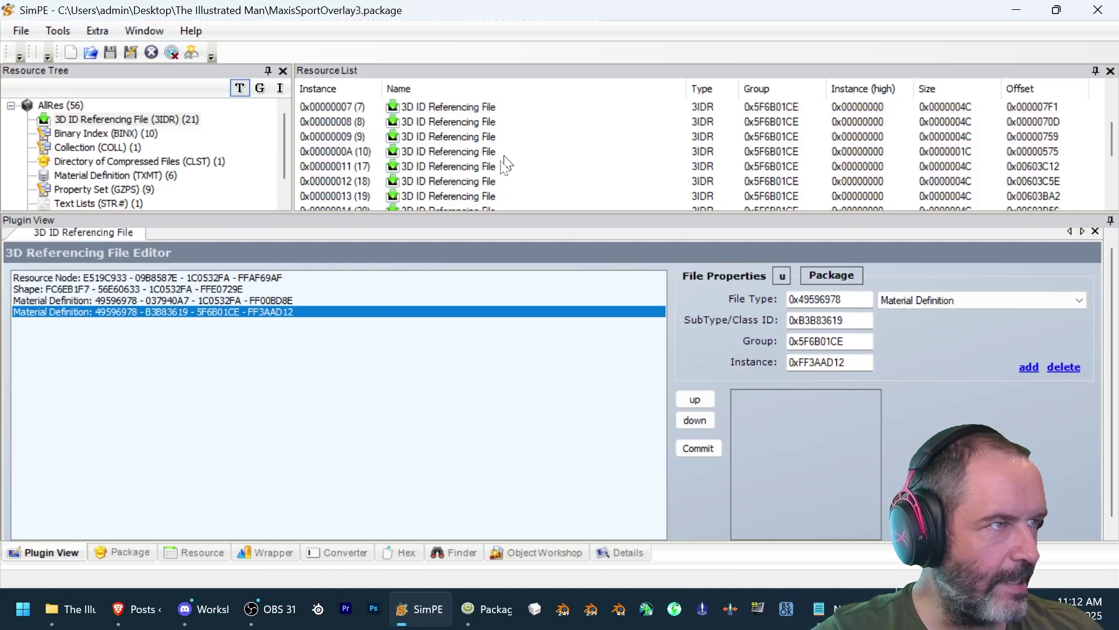
{"action": "left_click", "coordinate": [418, 168]}
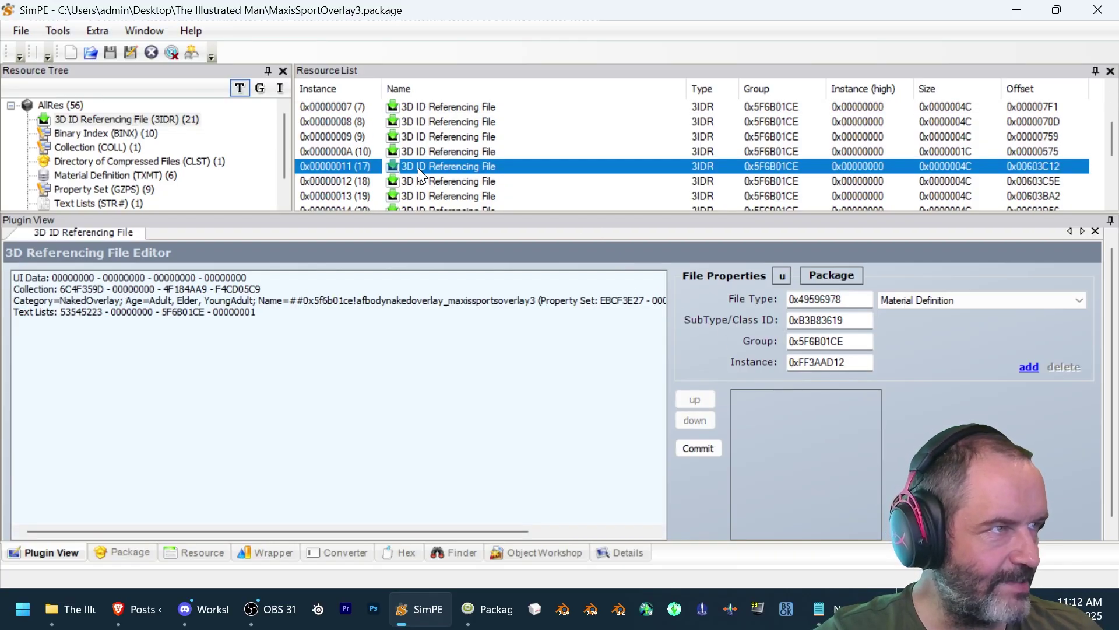
{"action": "left_click", "coordinate": [253, 300]}
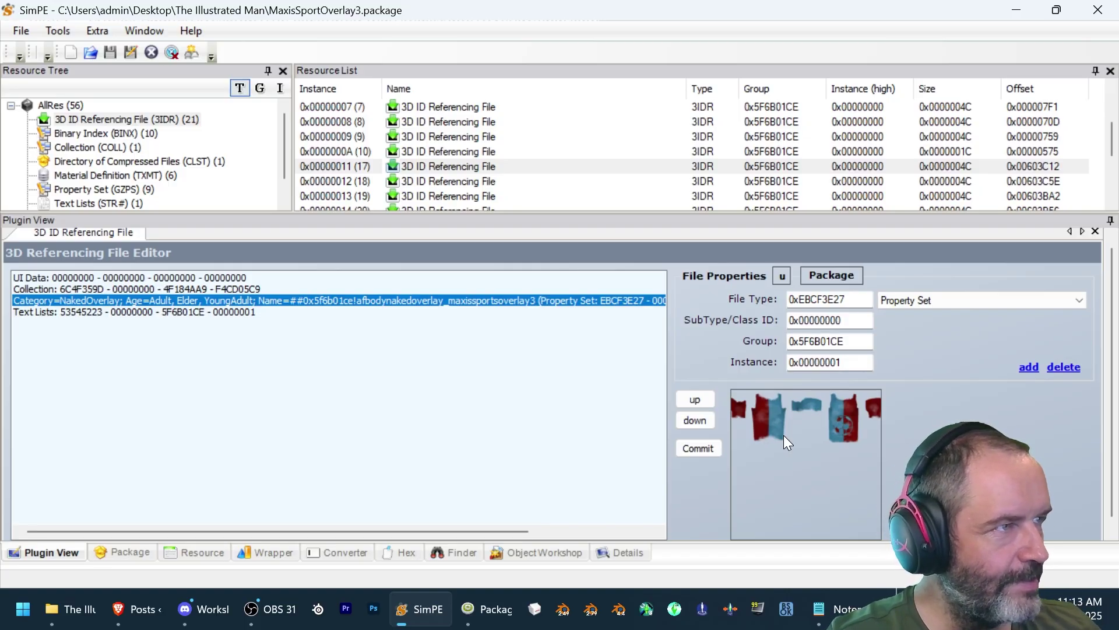
{"action": "left_click", "coordinate": [464, 168]}
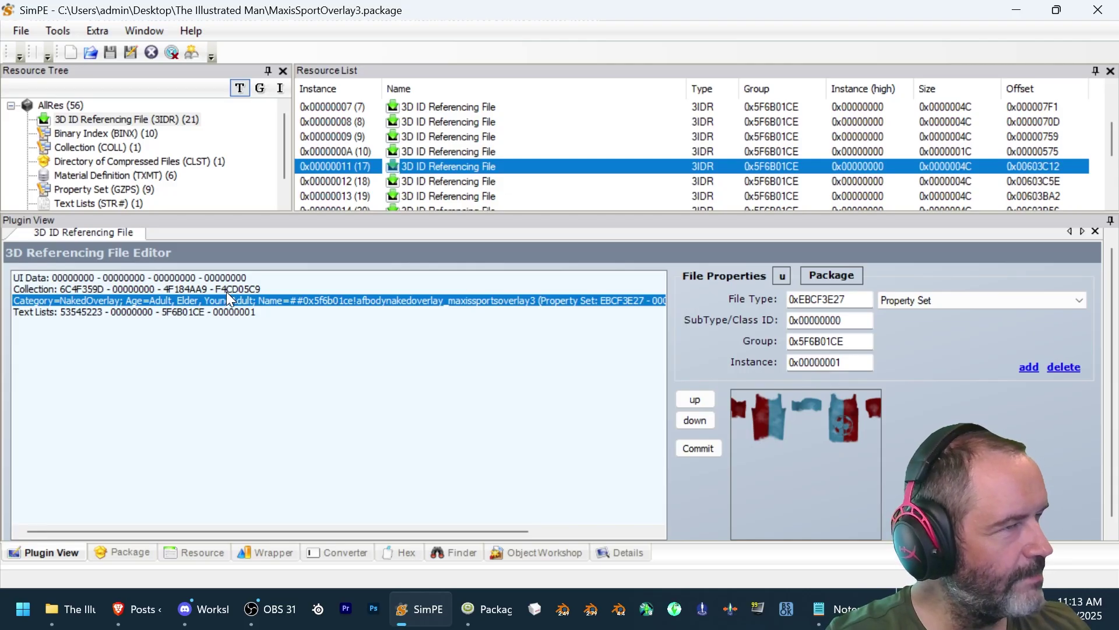
{"action": "left_click", "coordinate": [456, 148]}
{"action": "left_click", "coordinate": [460, 164]}
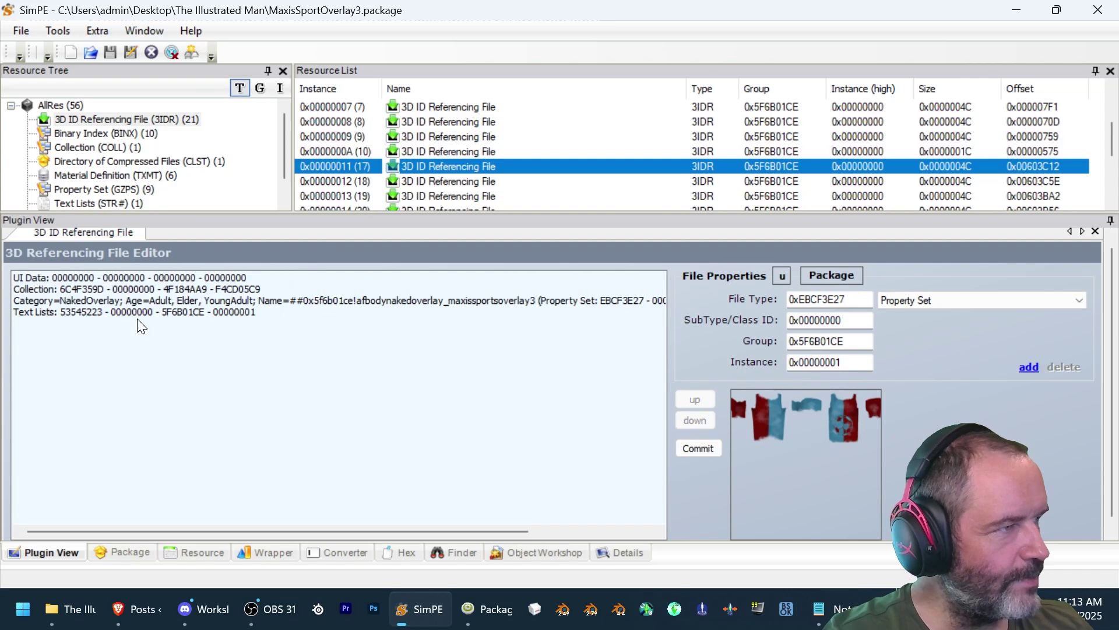
{"action": "left_click", "coordinate": [435, 184]}
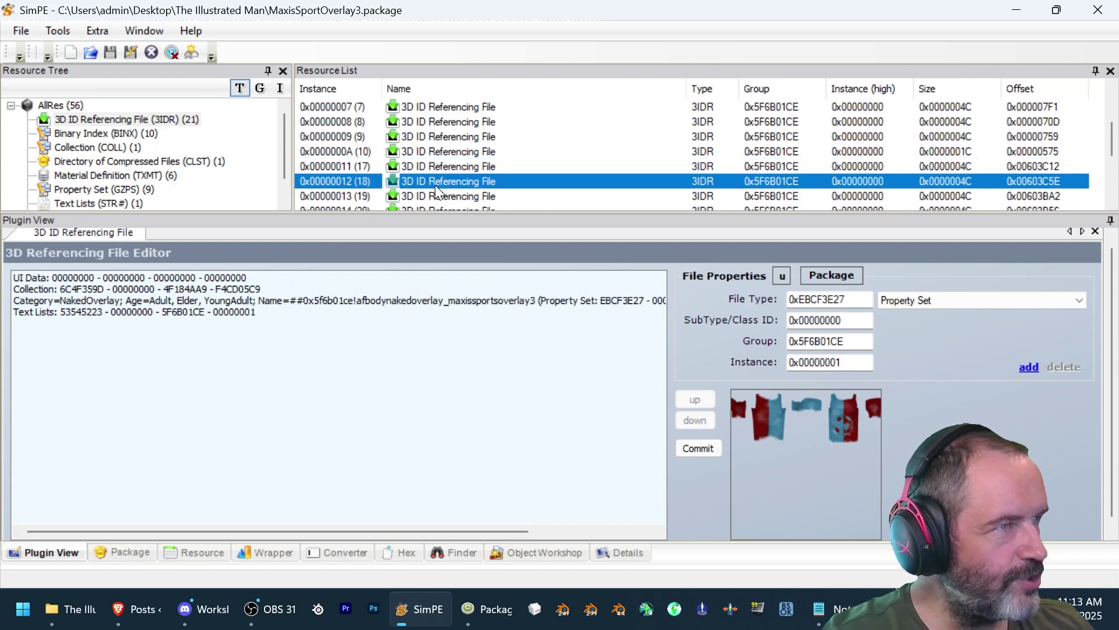
{"action": "left_click", "coordinate": [434, 168]}
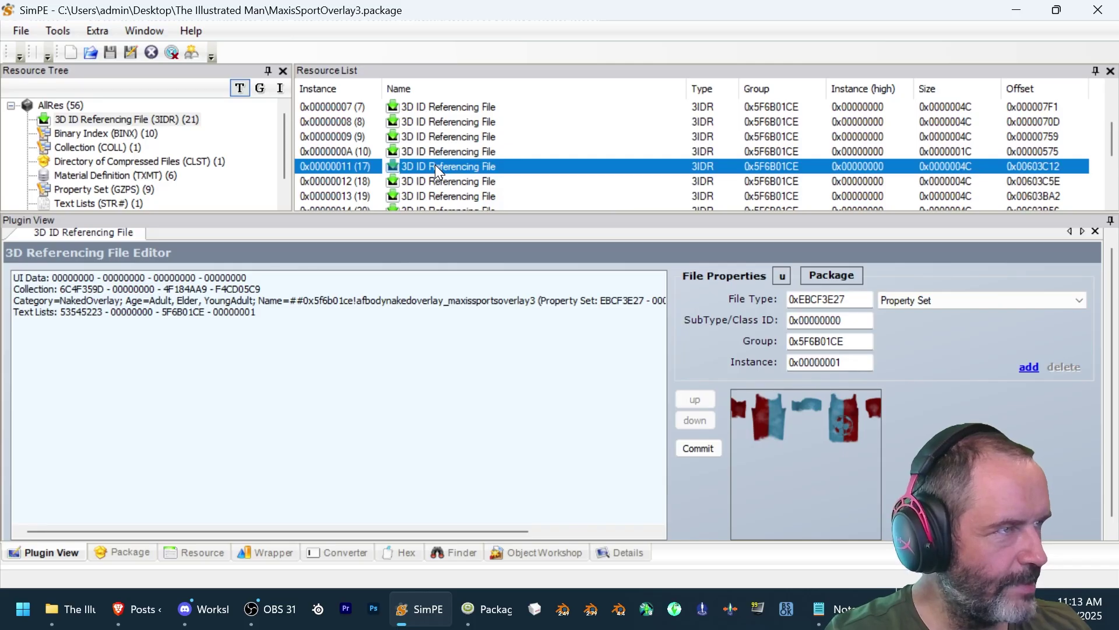
{"action": "left_click", "coordinate": [423, 176]}
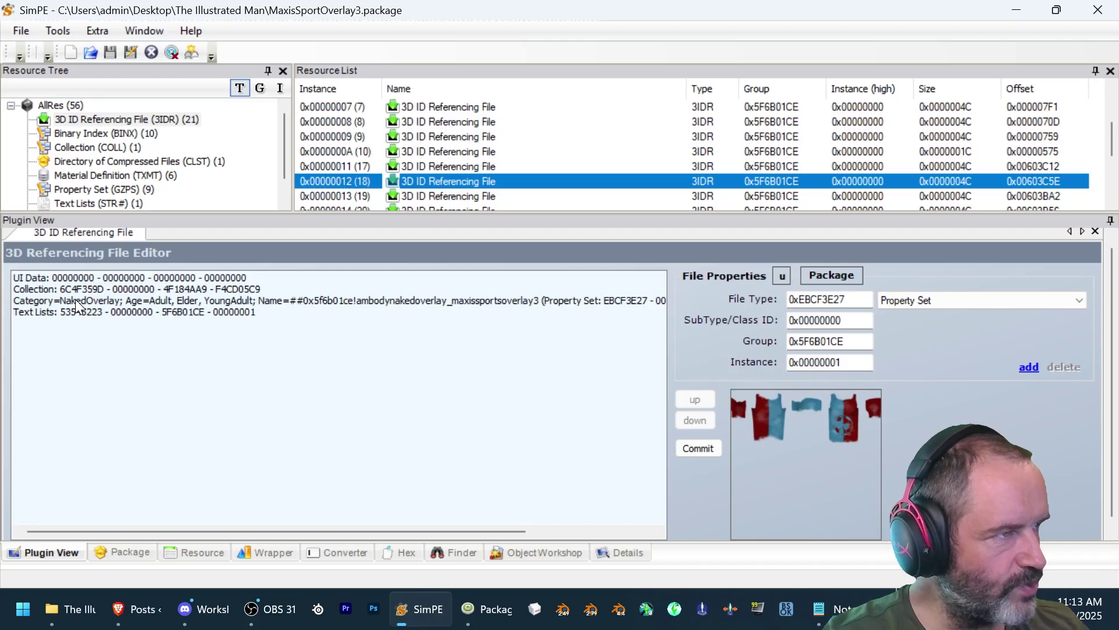
{"action": "left_click", "coordinate": [105, 302]}
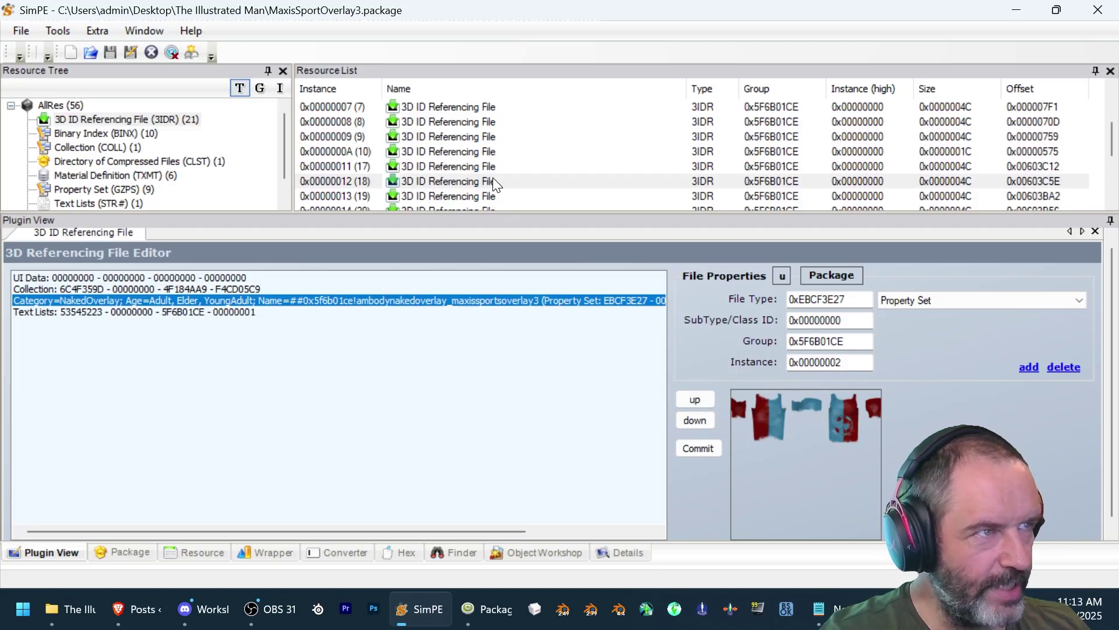
- Check the Property Set references and texture previews in 3D ID Referencing Files 0x00000013, 0x00000014, 0x00000015 and 0x00000018
{"action": "left_click", "coordinate": [415, 197]}
{"action": "left_click", "coordinate": [339, 300]}
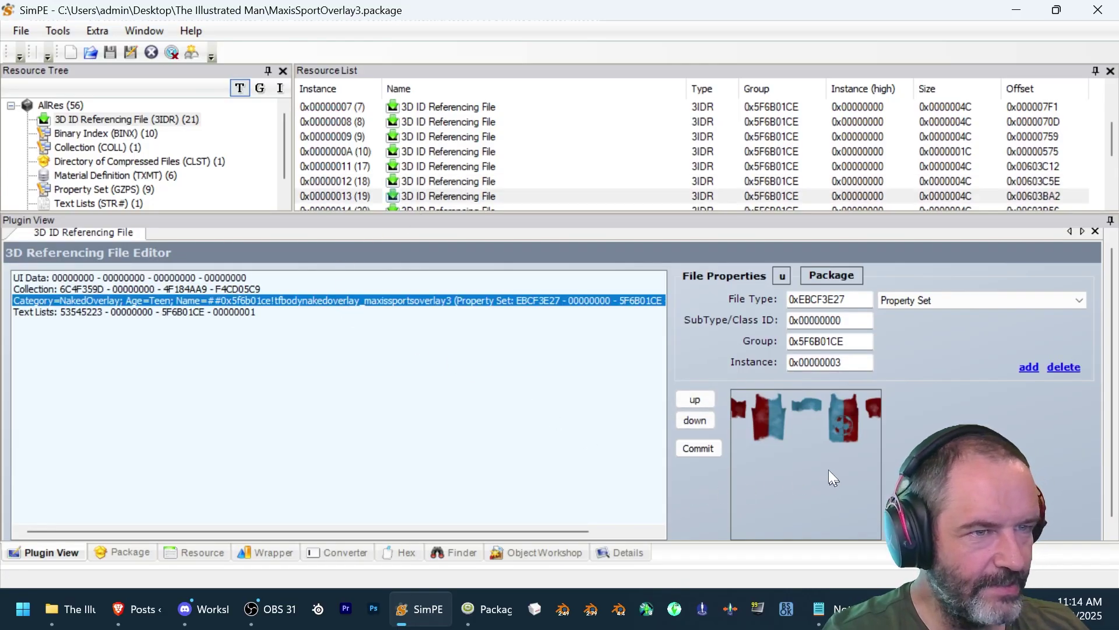
{"action": "scroll", "coordinate": [457, 163], "scroll_direction": "down", "scroll_amount": 4}
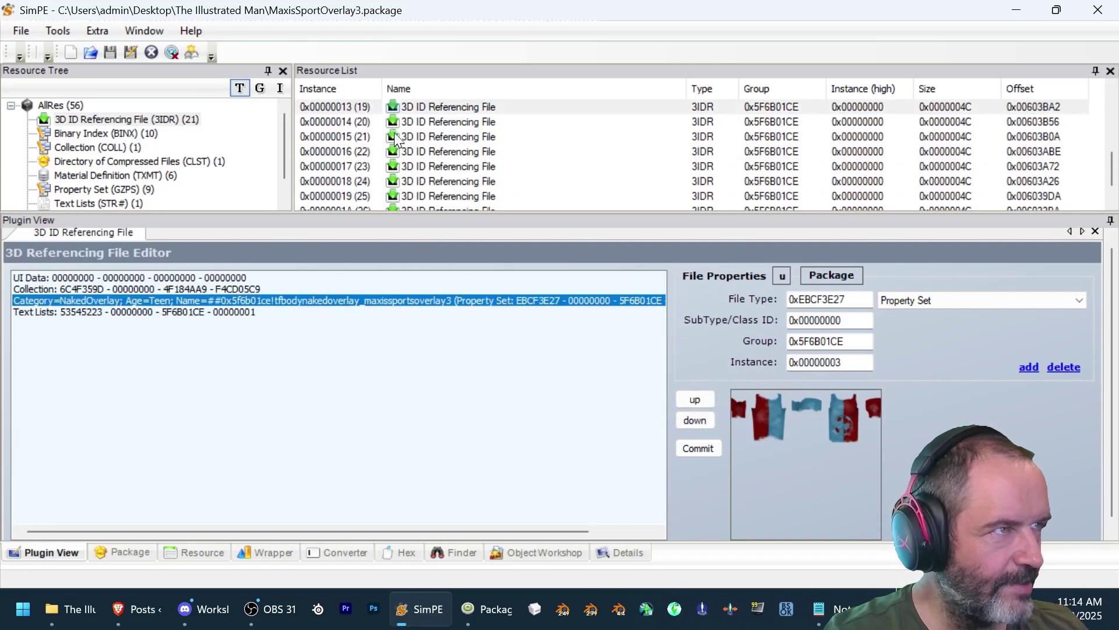
{"action": "left_click", "coordinate": [411, 122]}
{"action": "left_click", "coordinate": [334, 301]}
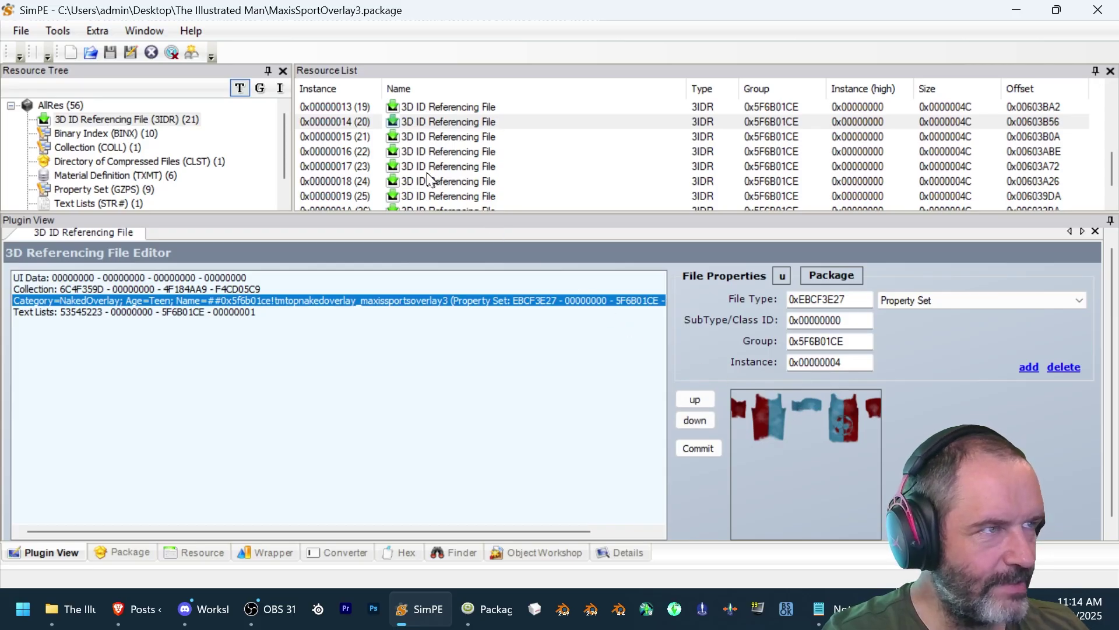
{"action": "left_click", "coordinate": [411, 139]}
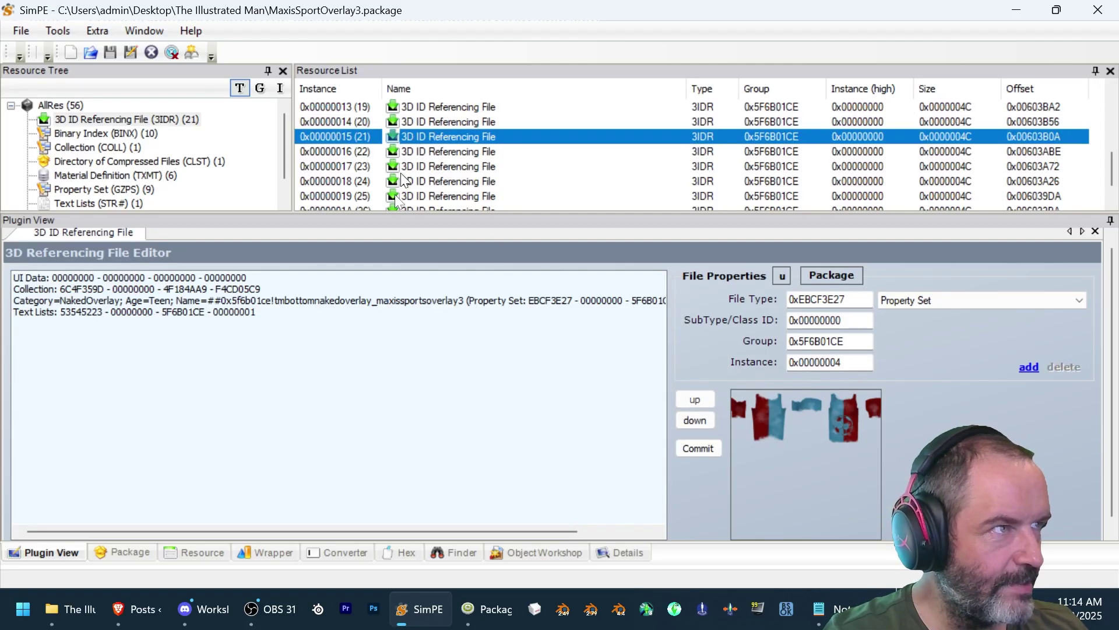
{"action": "left_click", "coordinate": [359, 303]}
{"action": "left_click", "coordinate": [463, 180]}
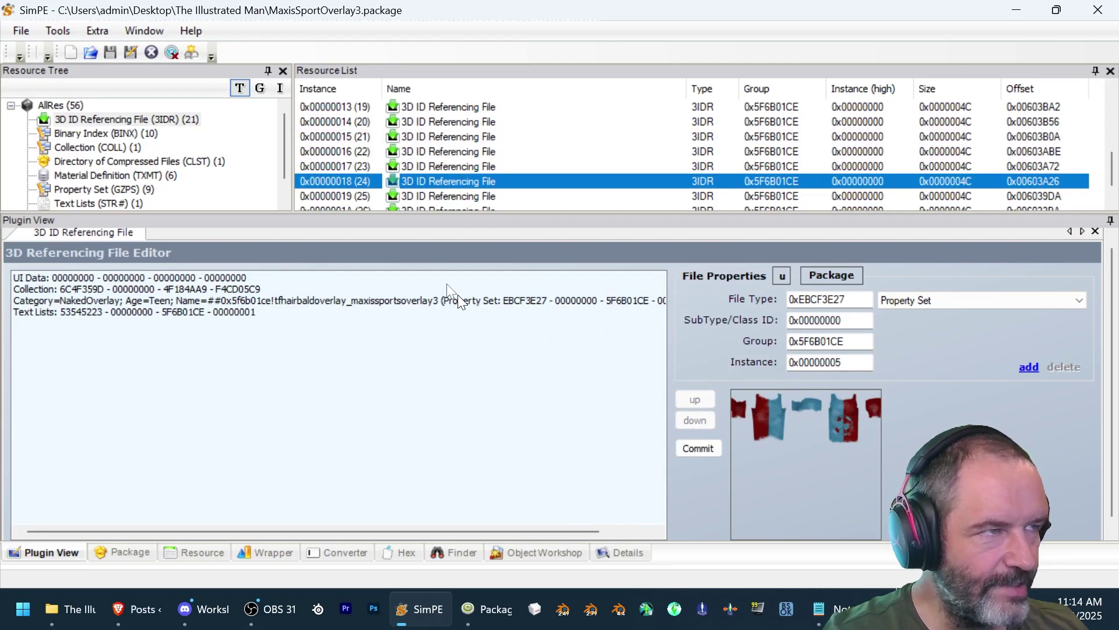
{"action": "left_click", "coordinate": [392, 307]}
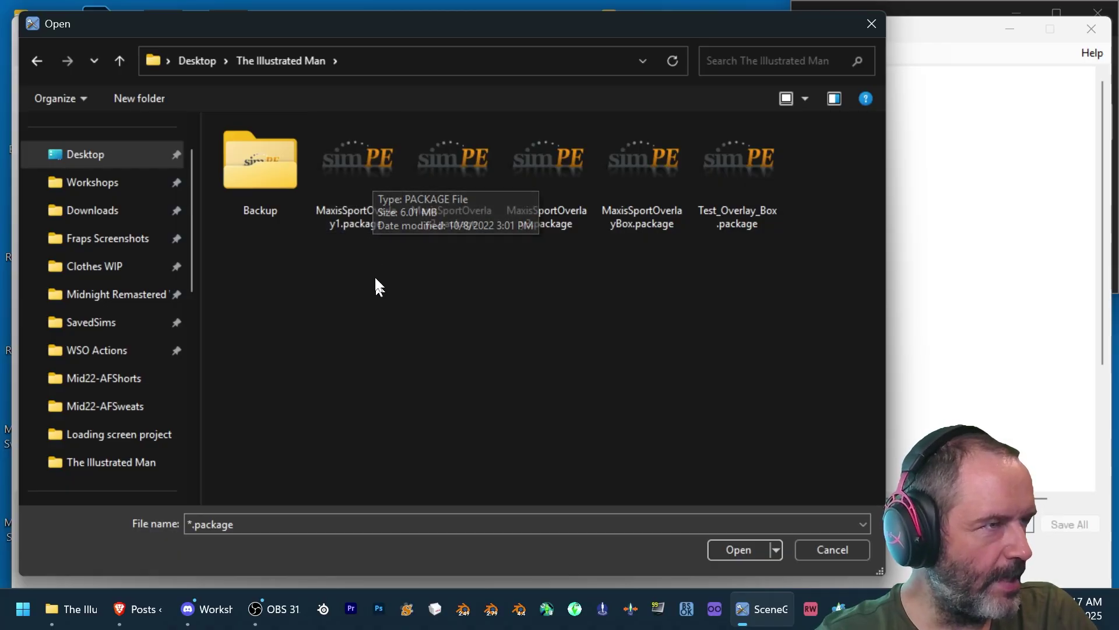
- Open MaxisSportOverlay1.package in SceneGraph PLUS, realign its resource graph to the grid and view it through to the XTOL chain
{"action": "double_click", "coordinate": [347, 179]}
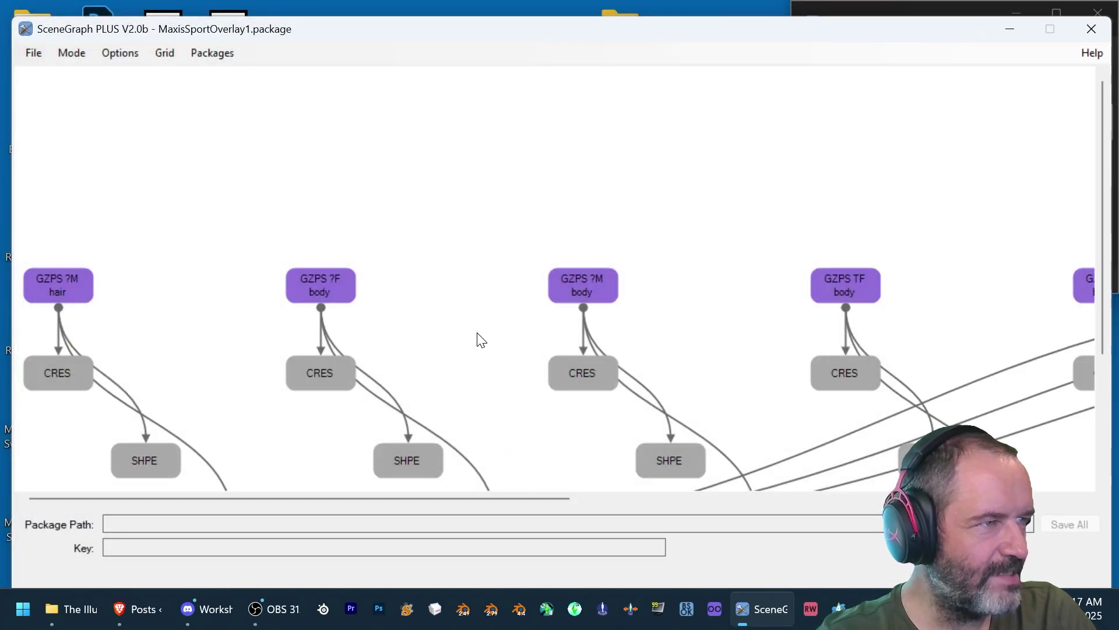
{"action": "left_click", "coordinate": [165, 54]}
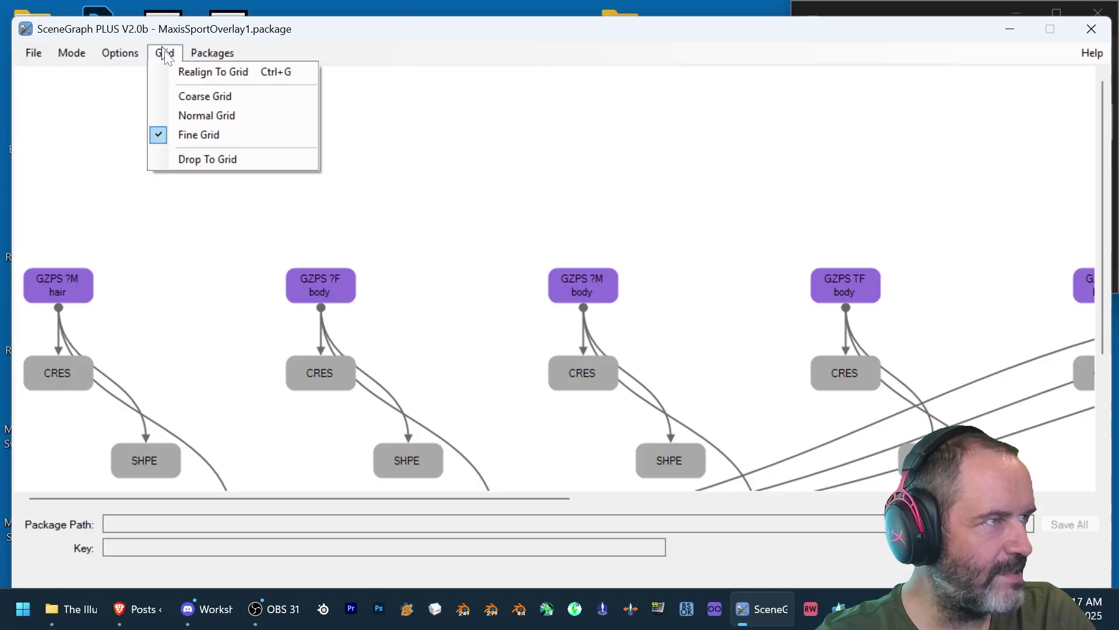
{"action": "left_click", "coordinate": [201, 74]}
{"action": "scroll", "coordinate": [518, 402], "scroll_direction": "down", "scroll_amount": 3}
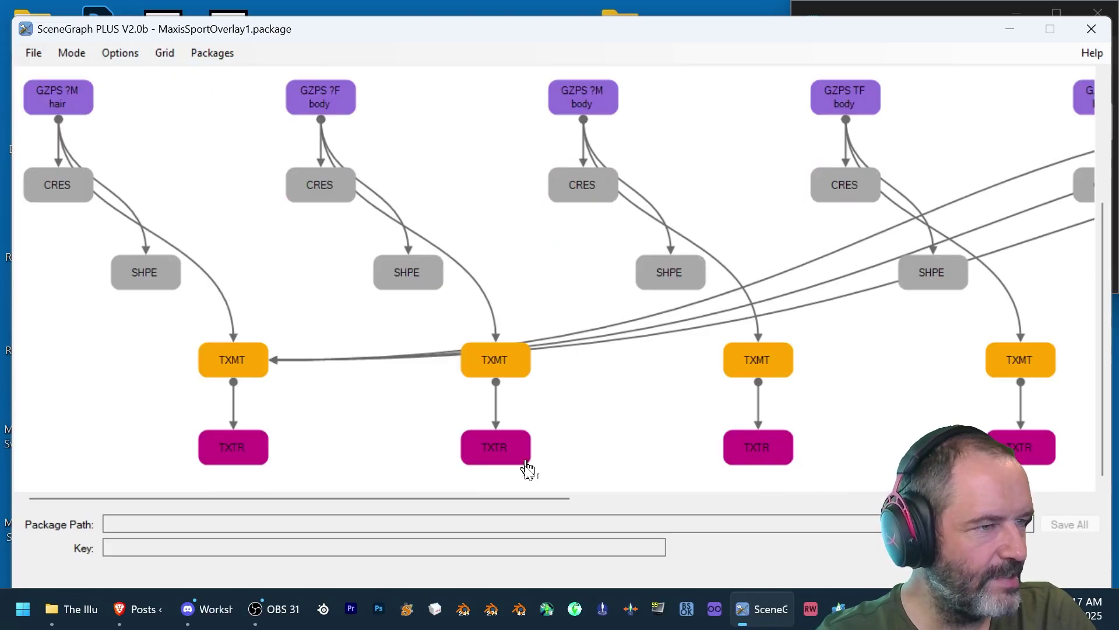
{"action": "left_click_drag", "start_coordinate": [526, 500], "coordinate": [1087, 534]}
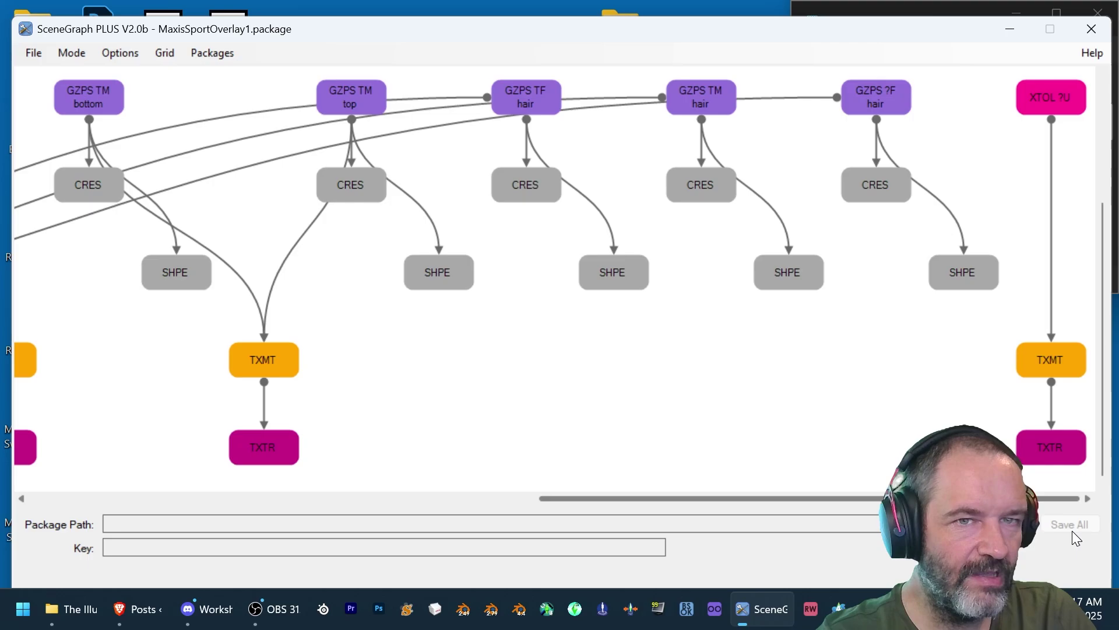
- Inspect the ?M hair chain's GZPS, TXMT and TXTR resources, shifting the GZPS node aside to separate its reference links
{"action": "left_click_drag", "start_coordinate": [1049, 536], "coordinate": [452, 480]}
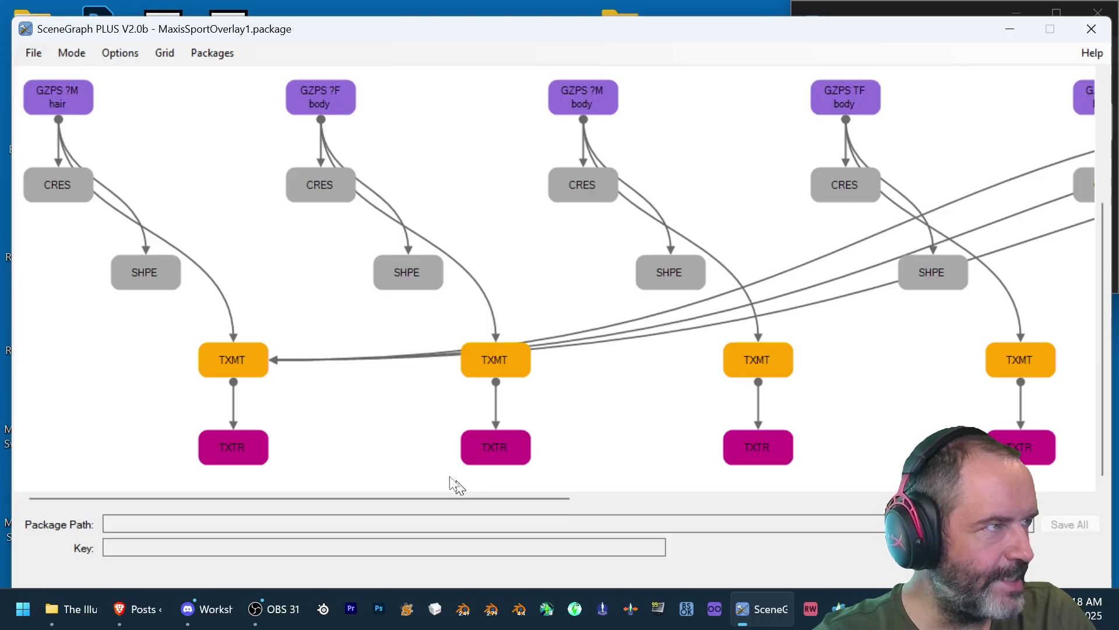
{"action": "left_click", "coordinate": [55, 96]}
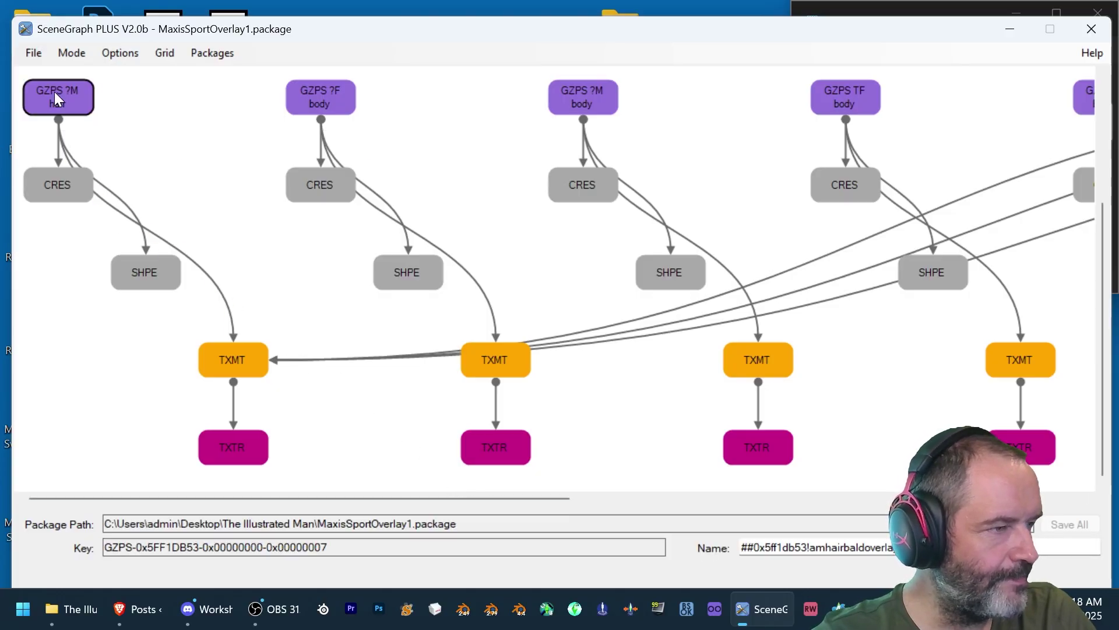
{"action": "left_click_drag", "start_coordinate": [54, 92], "coordinate": [141, 103]}
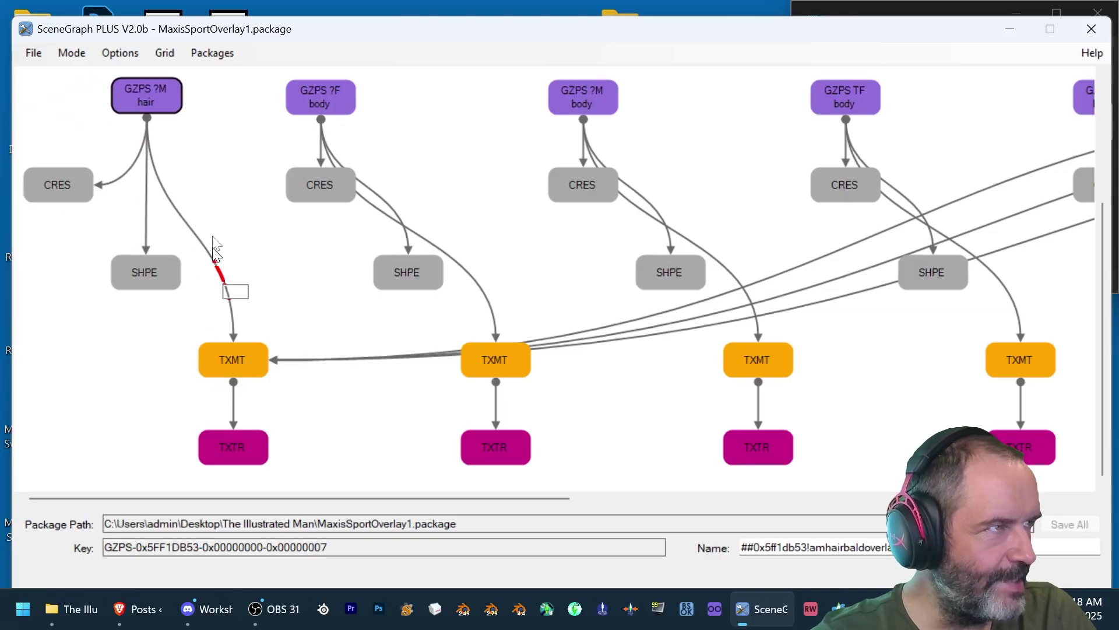
{"action": "left_click", "coordinate": [223, 370]}
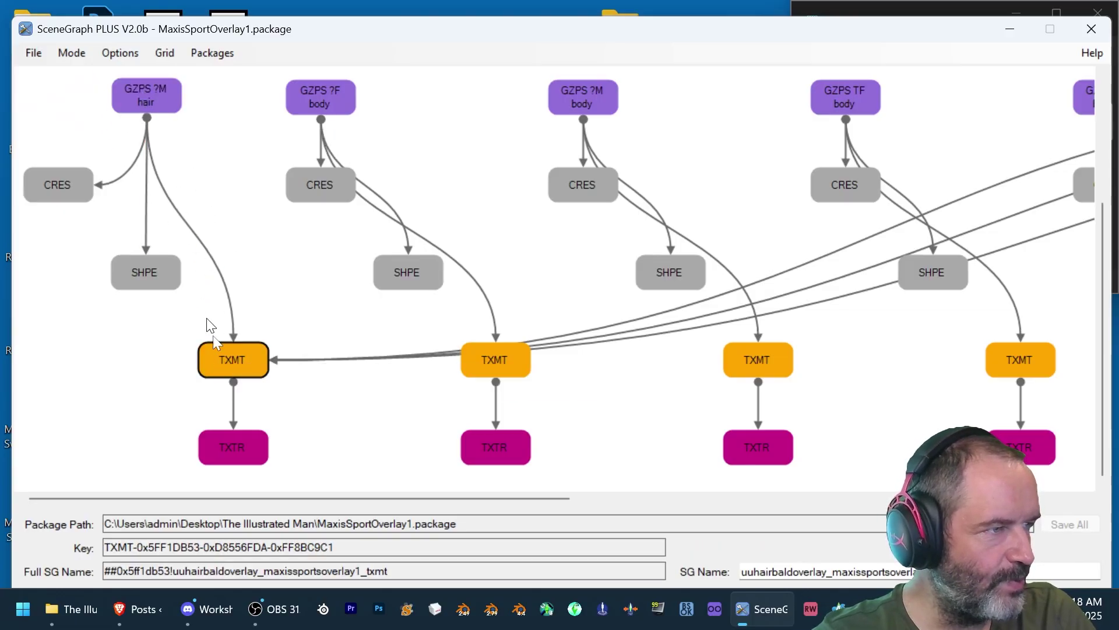
{"action": "left_click", "coordinate": [240, 459]}
{"action": "left_click", "coordinate": [223, 367]}
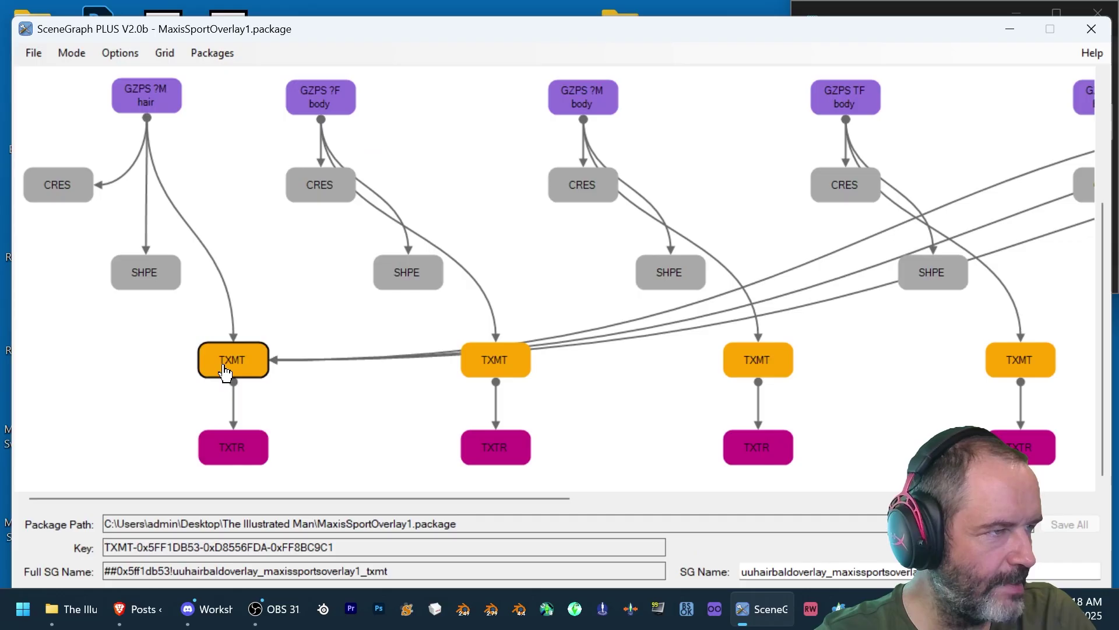
{"action": "left_click", "coordinate": [233, 449]}
- Inspect the ?F body chain's TXMT resource and move its node slightly upward to expose its links
{"action": "left_click", "coordinate": [482, 375]}
{"action": "left_click_drag", "start_coordinate": [482, 375], "coordinate": [484, 341]}
{"action": "mouse_move", "coordinate": [550, 498]}
{"action": "left_mouse_down"}
{"action": "mouse_move", "coordinate": [607, 502]}
{"action": "mouse_move", "coordinate": [549, 501]}
{"action": "left_mouse_up"}
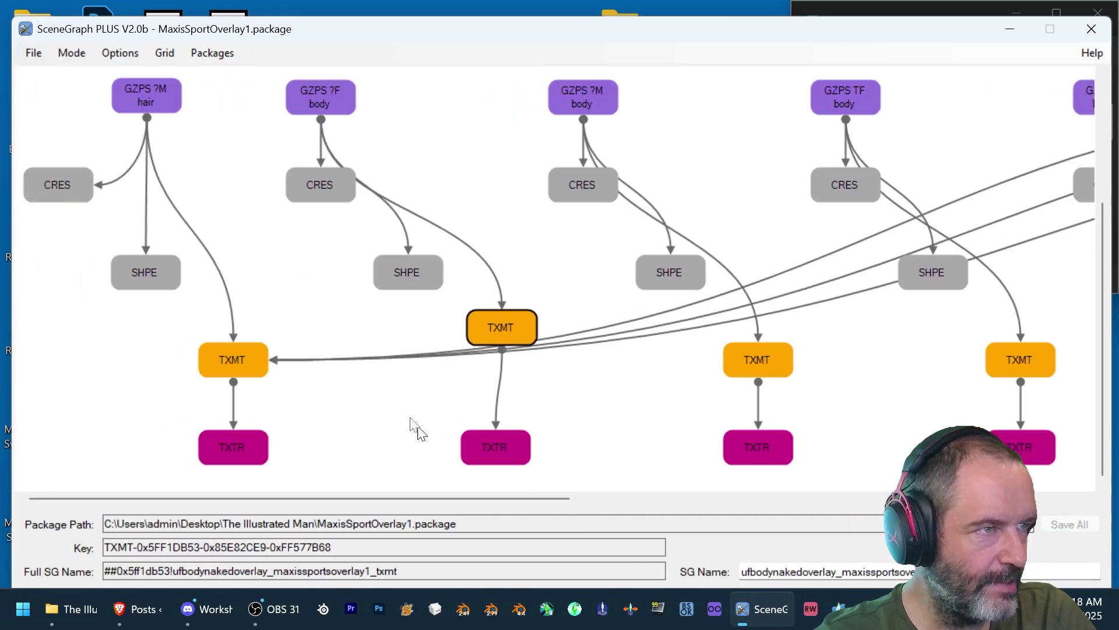
- Clear the loaded package and open MaxisSportOverlay3.package from The Illustrated Man folder
{"action": "left_click", "coordinate": [34, 53]}
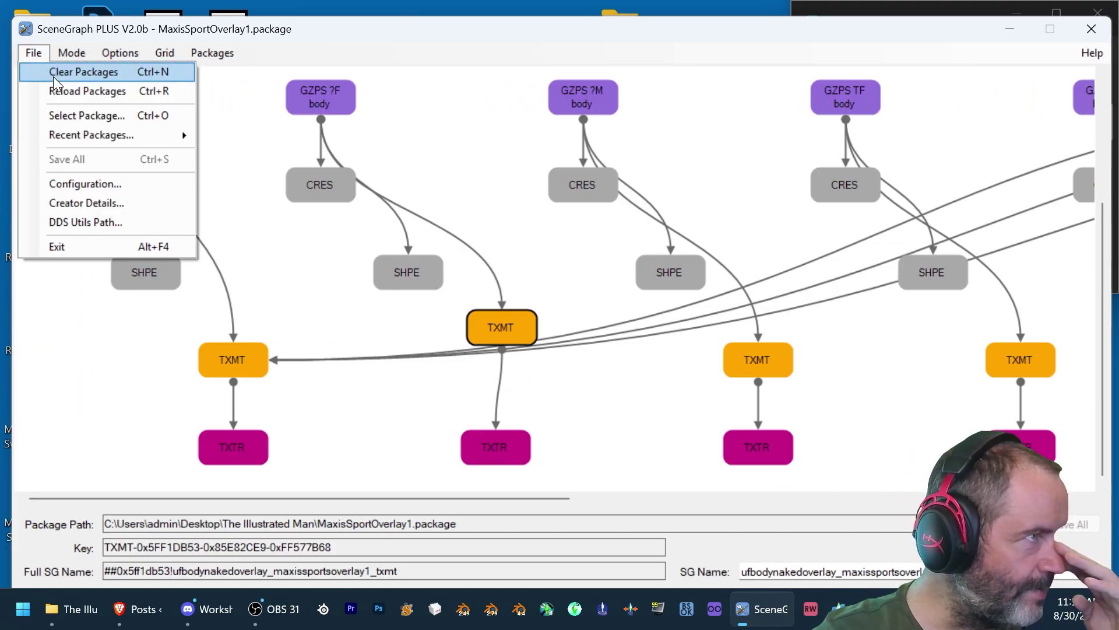
{"action": "left_click", "coordinate": [54, 71]}
{"action": "left_click", "coordinate": [34, 53]}
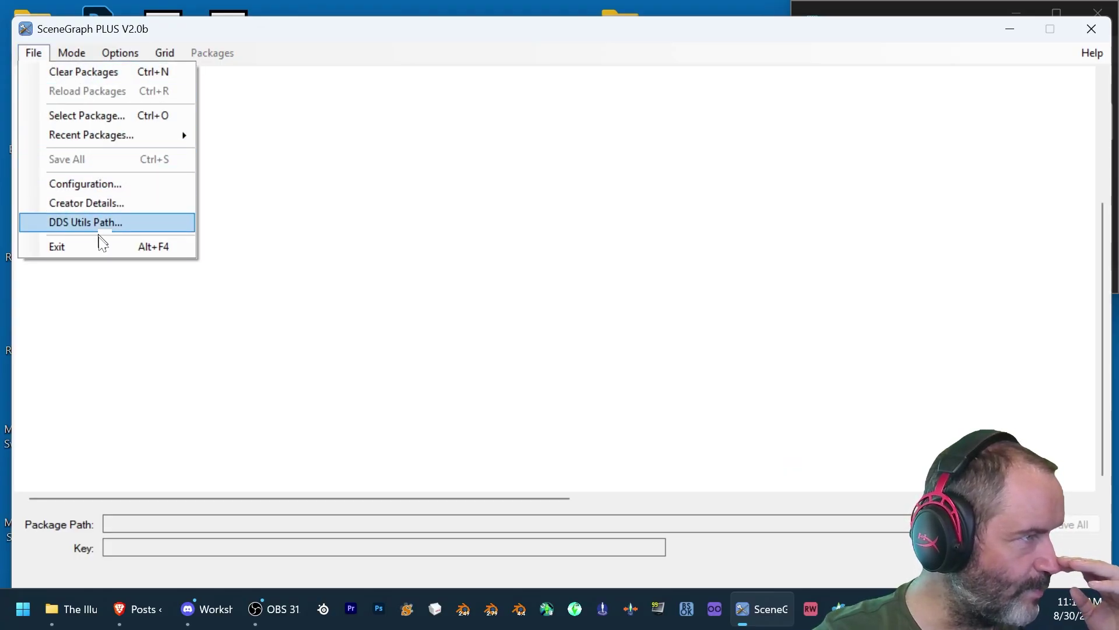
{"action": "mouse_move", "coordinate": [67, 51]}
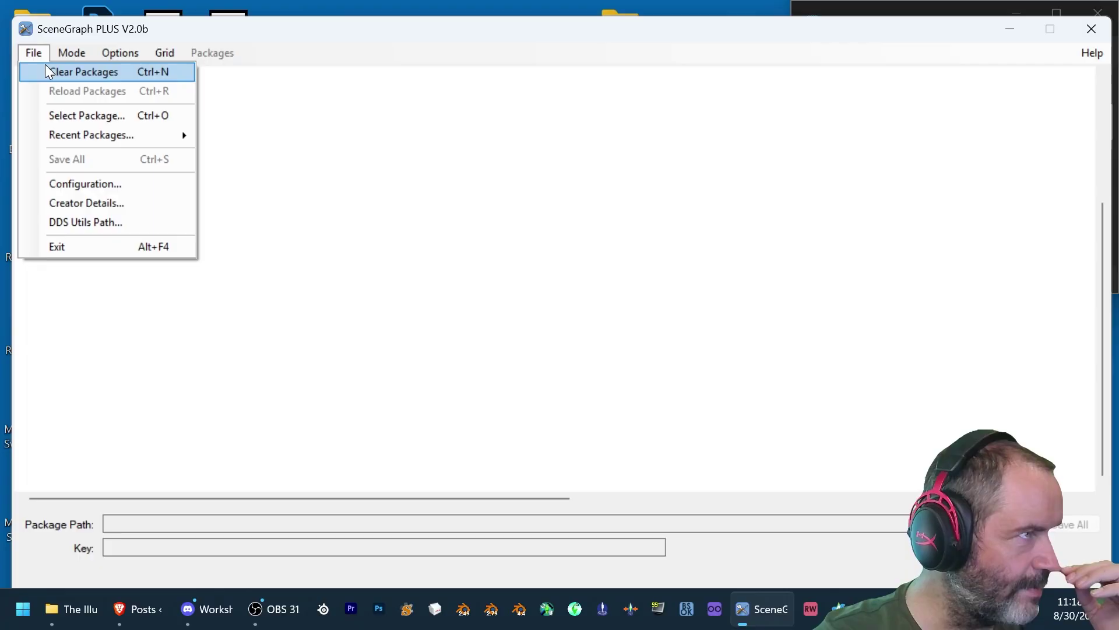
{"action": "left_click", "coordinate": [67, 116]}
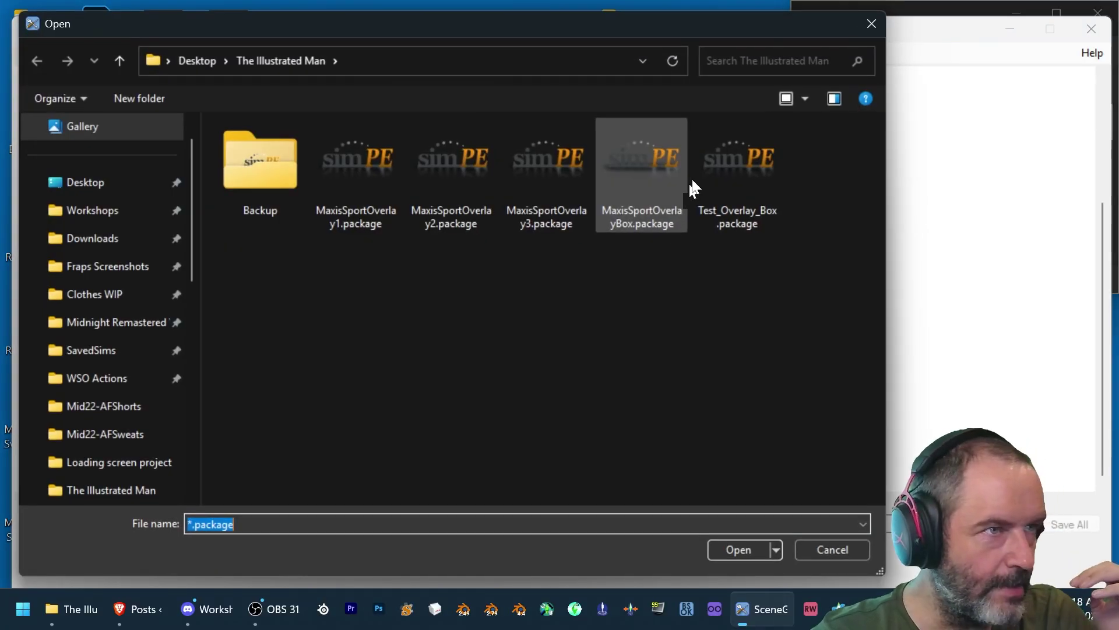
{"action": "left_click", "coordinate": [550, 171]}
{"action": "double_click", "coordinate": [551, 171]}
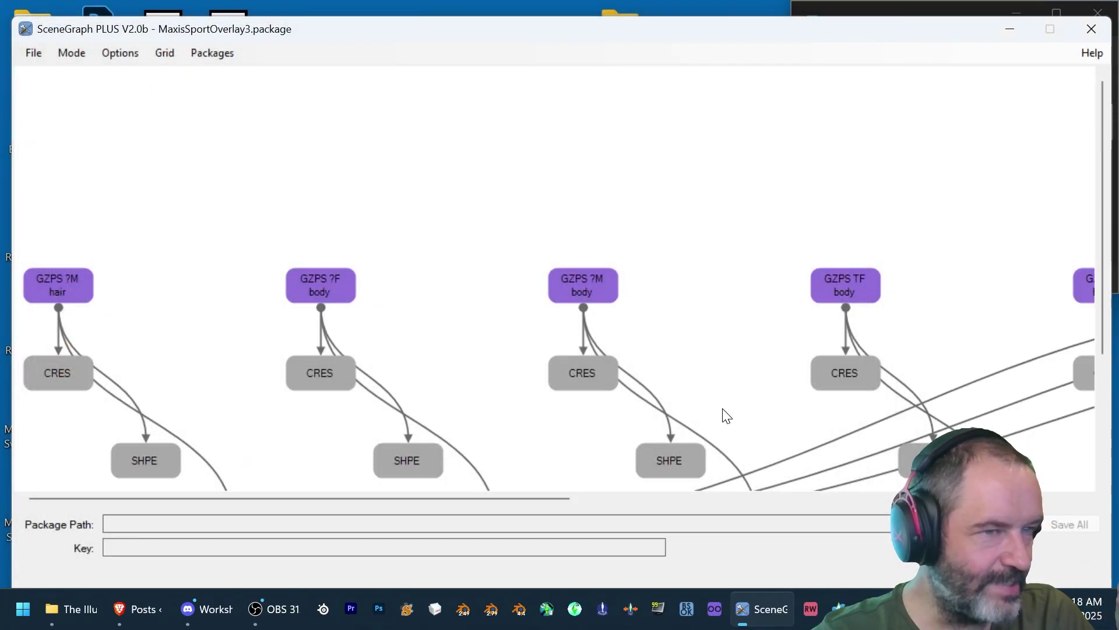
- Check the TXMT resources and links of the hair, ?F body and TF body chains, shifting the first two TXMT nodes aside
{"action": "scroll", "coordinate": [724, 396], "scroll_direction": "down", "scroll_amount": 3}
{"action": "left_click_drag", "start_coordinate": [249, 358], "coordinate": [286, 347]}
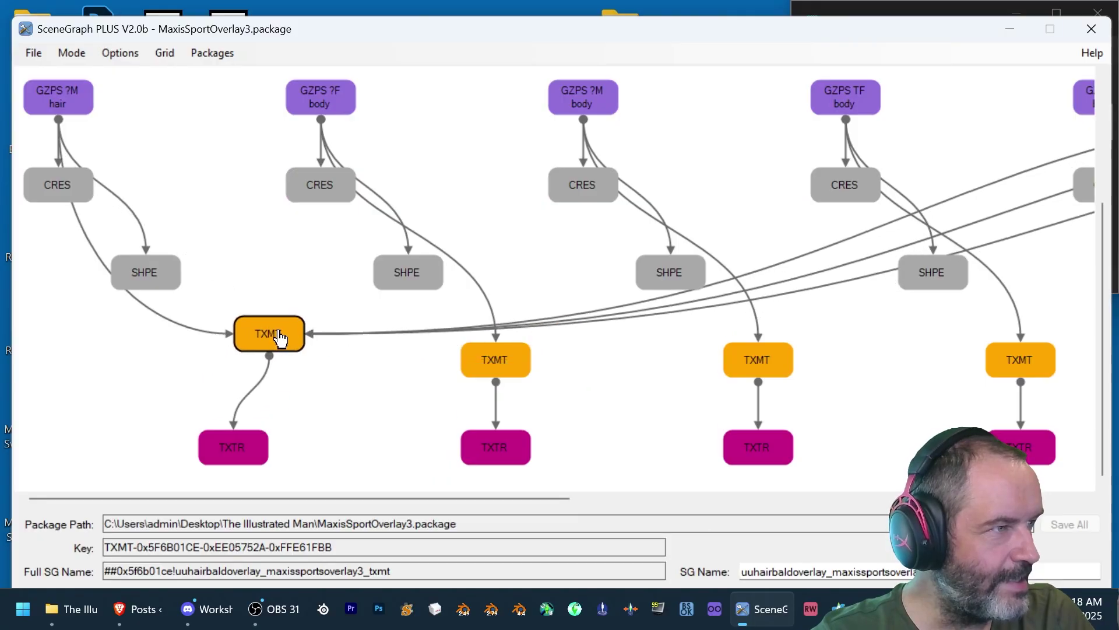
{"action": "left_click_drag", "start_coordinate": [472, 366], "coordinate": [532, 359]}
{"action": "left_click_drag", "start_coordinate": [506, 501], "coordinate": [645, 509]}
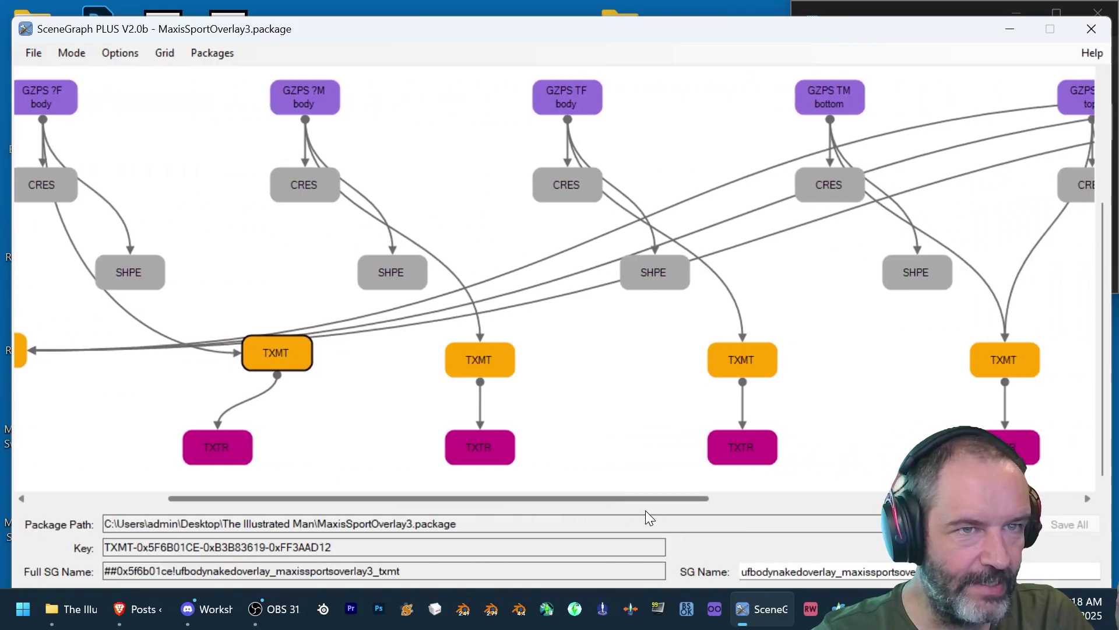
{"action": "left_click", "coordinate": [723, 363]}
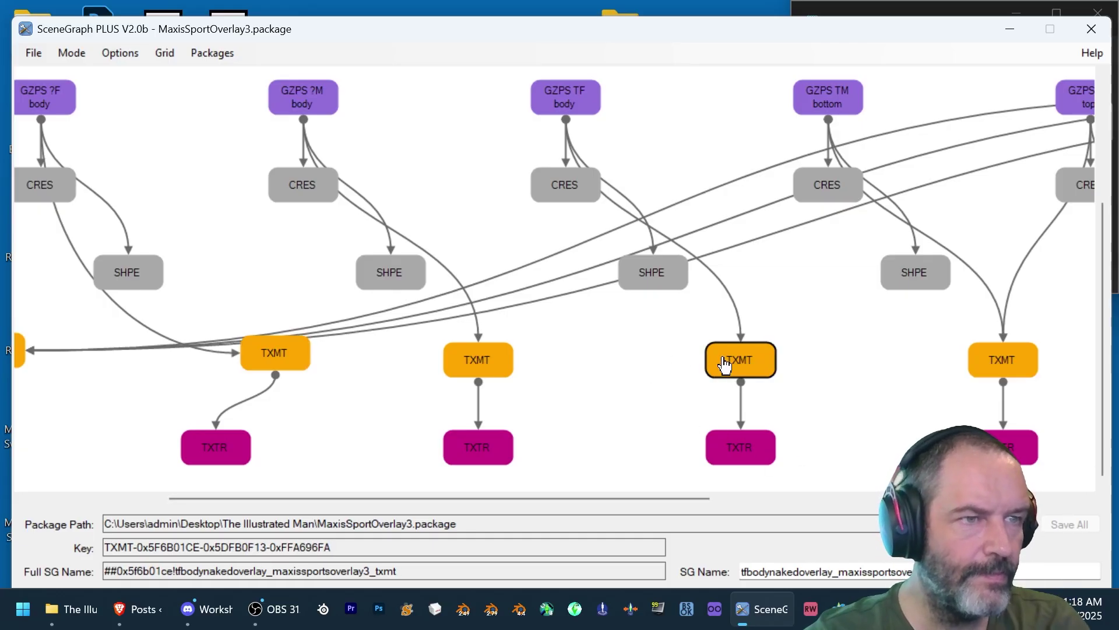
{"action": "left_click_drag", "start_coordinate": [688, 499], "coordinate": [850, 499]}
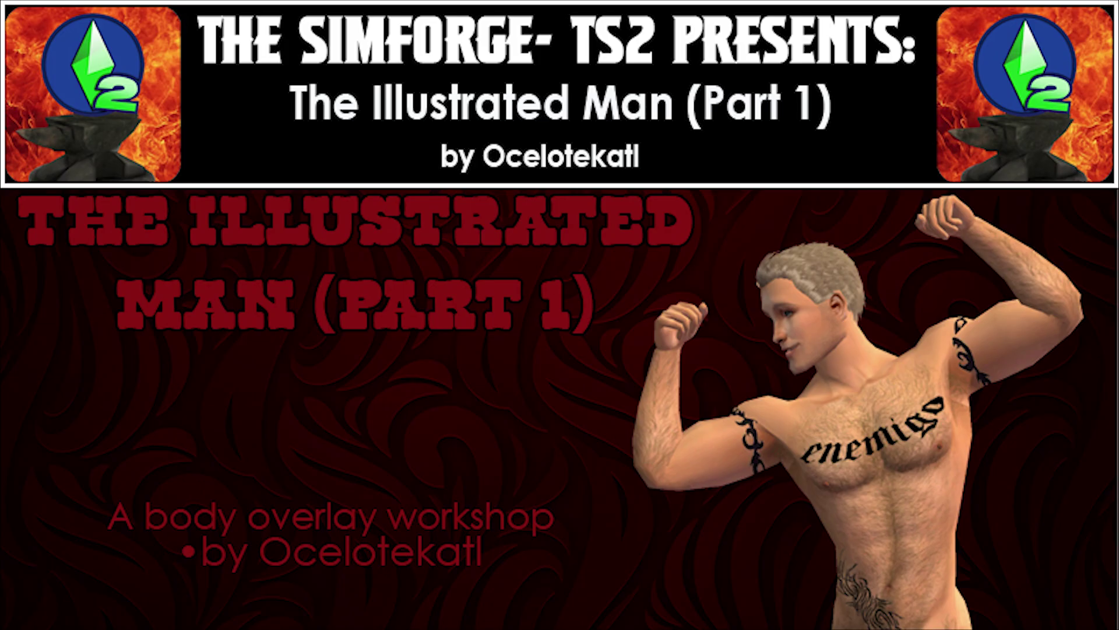